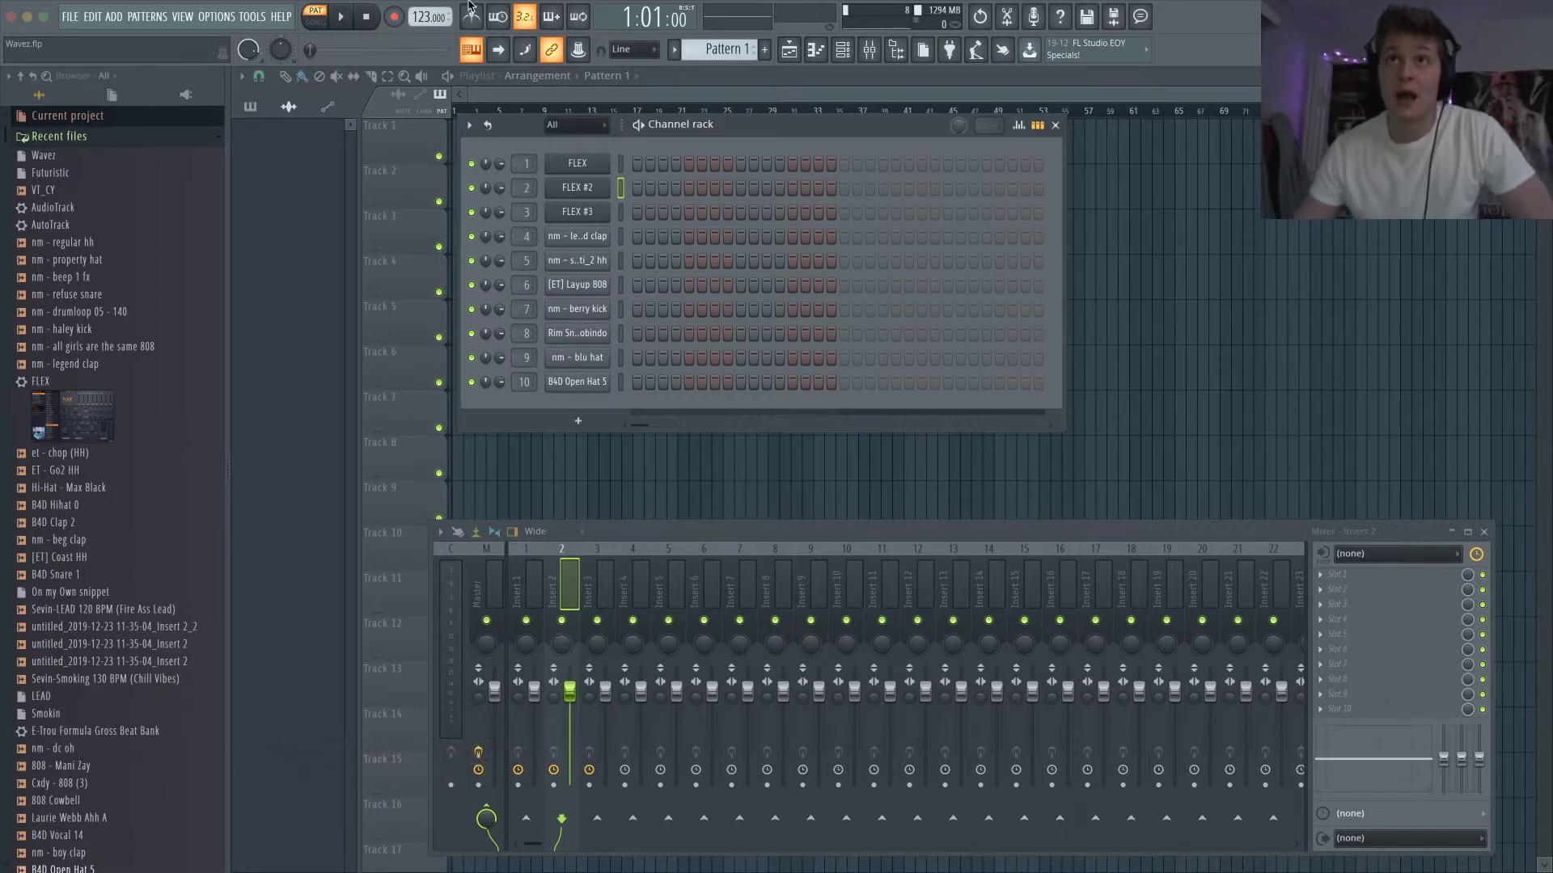
- Review the Digital Rust preset and its Filter and Phaser macros in the first FLEX channel
left_click(594, 171)
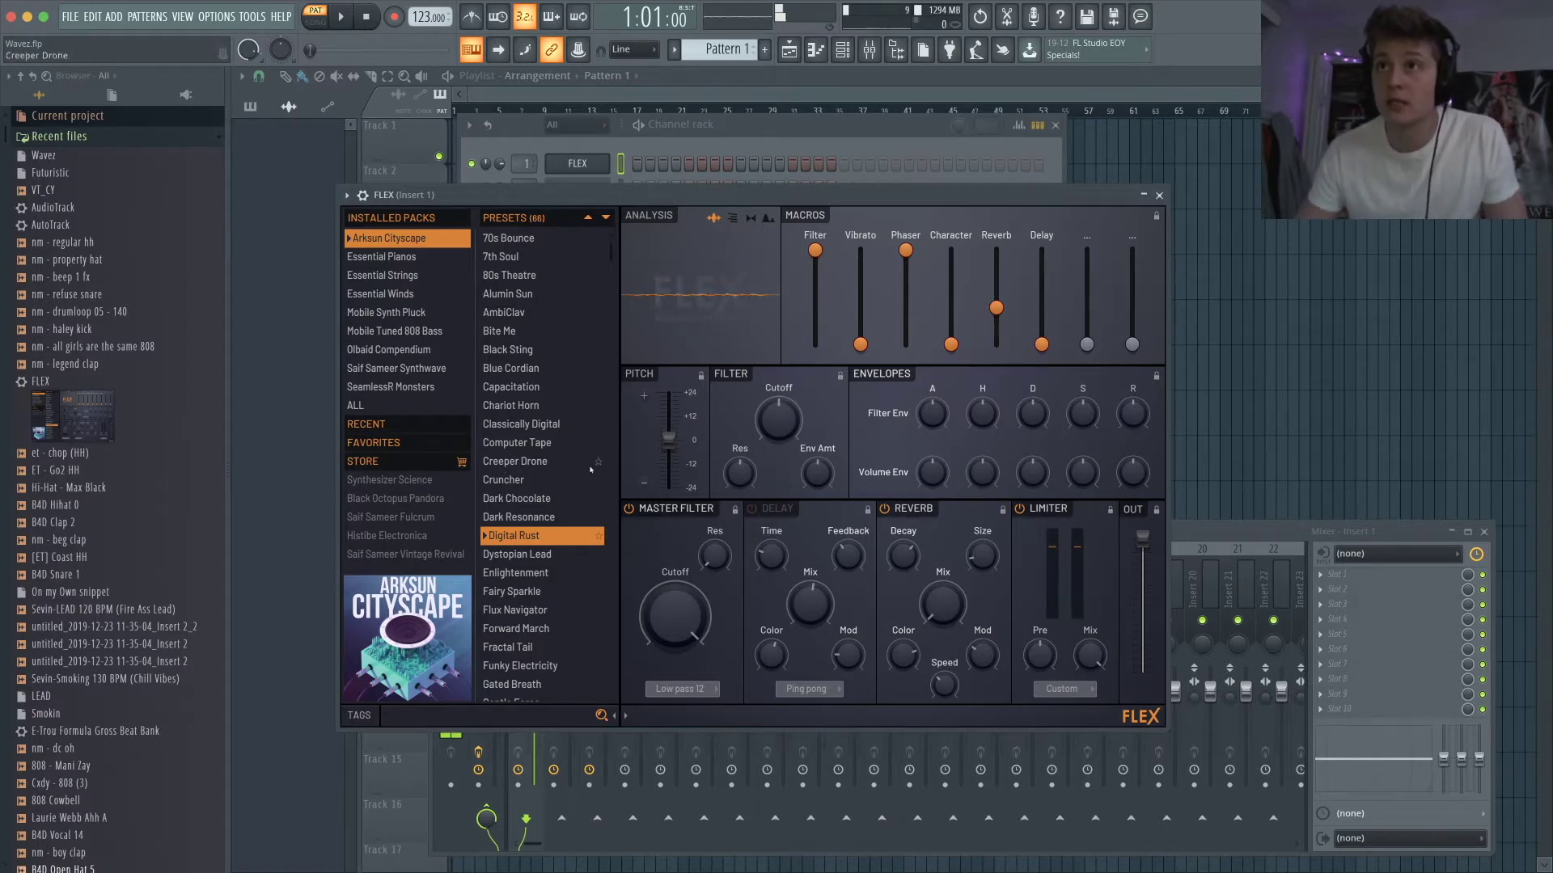
left_click_drag(815, 250, 815, 345)
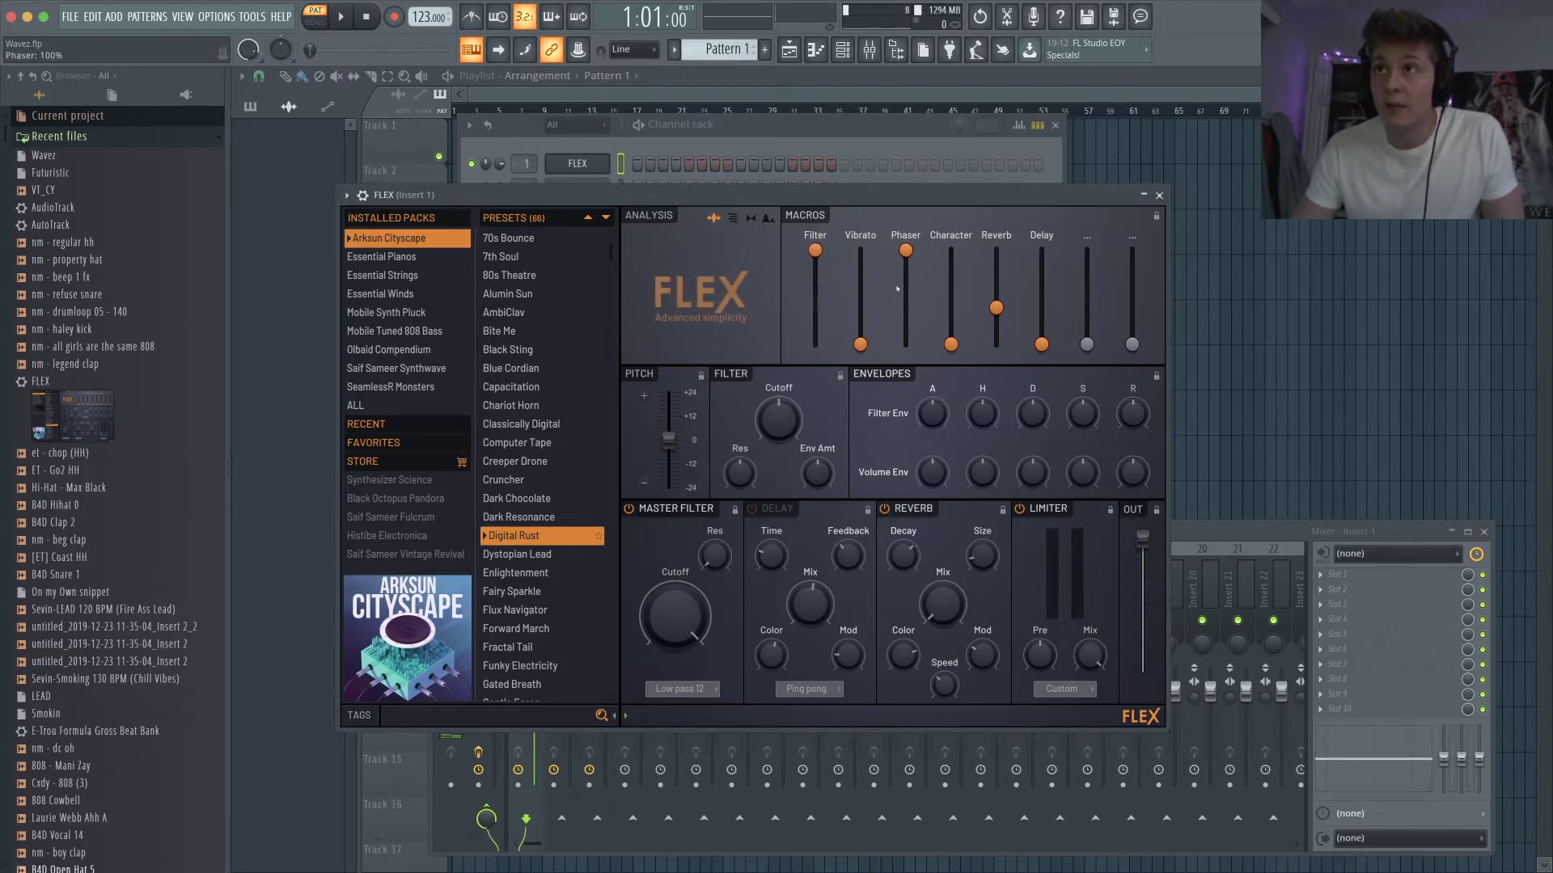
left_click_drag(906, 252, 905, 345)
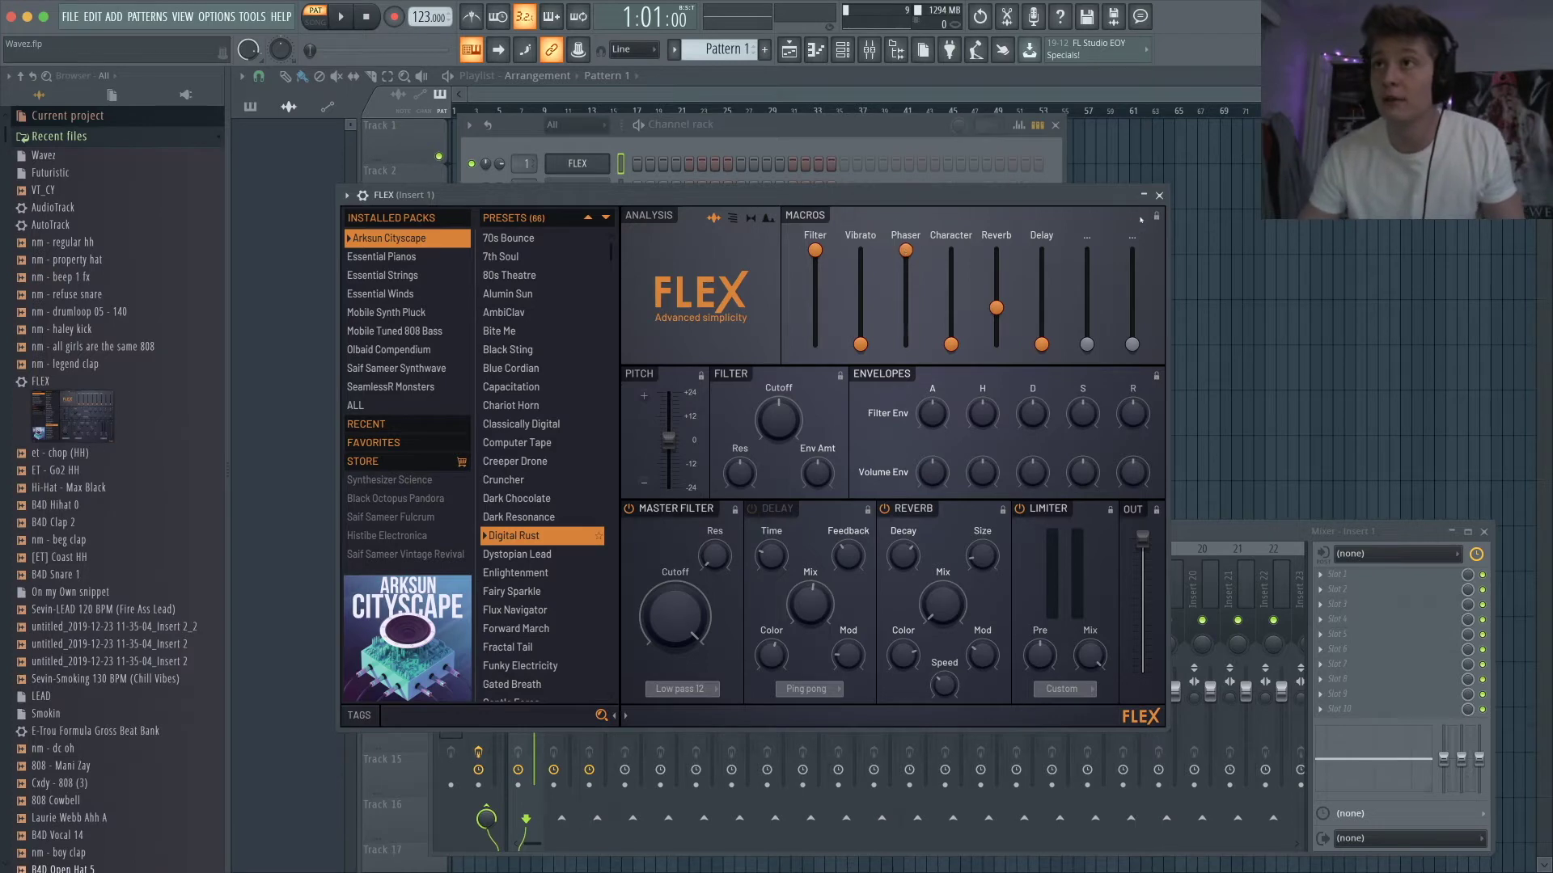
left_click(1159, 196)
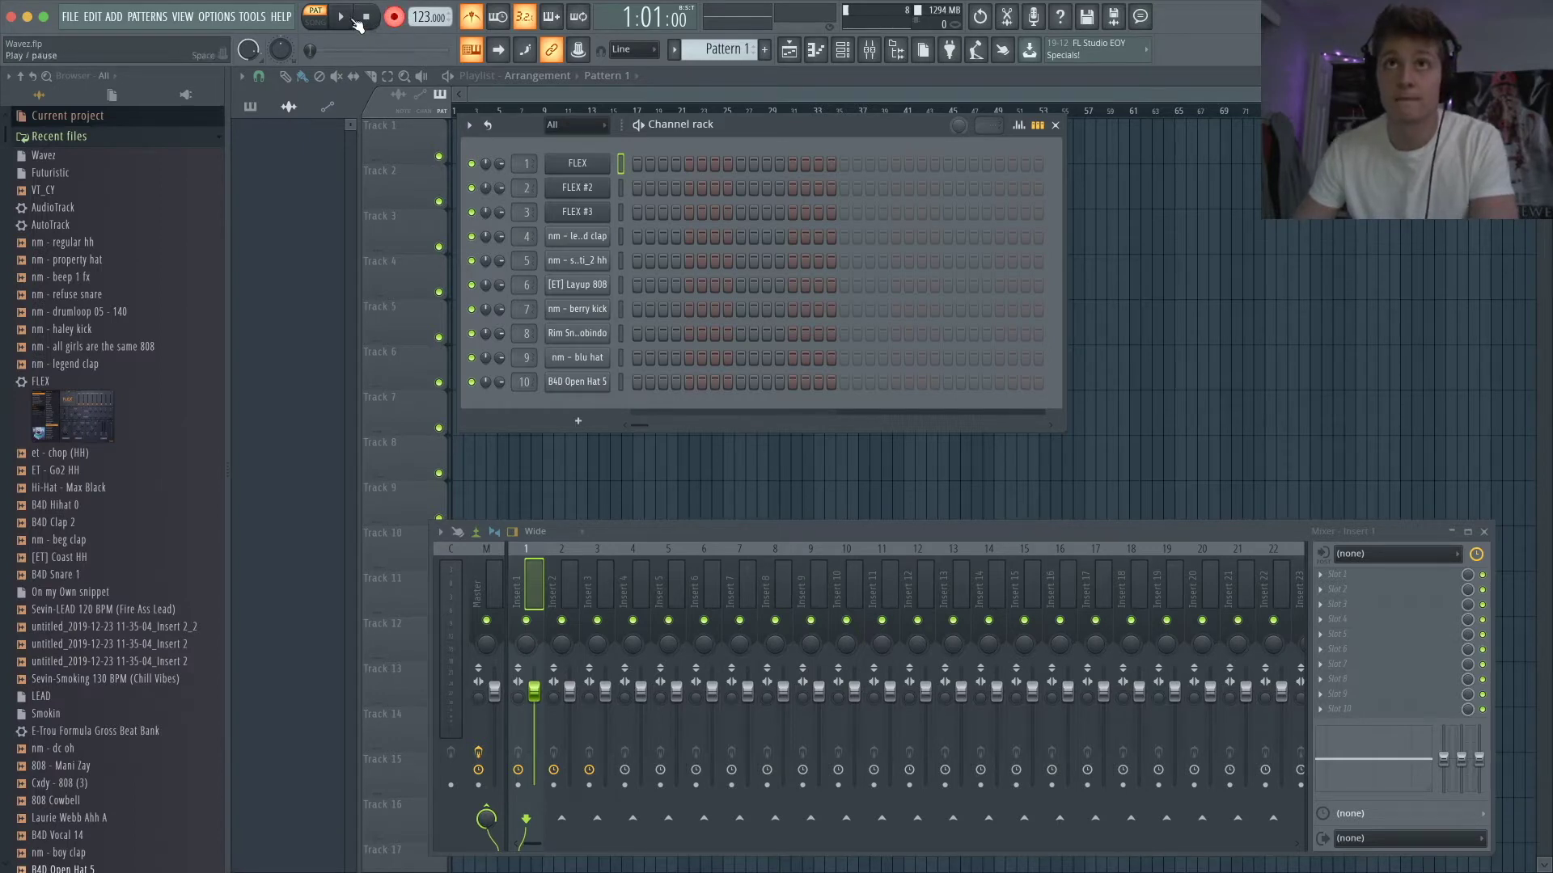
- Record a four-bar melody of G4, D#4, A#4 and F4 on the first FLEX channel
left_click(355, 21)
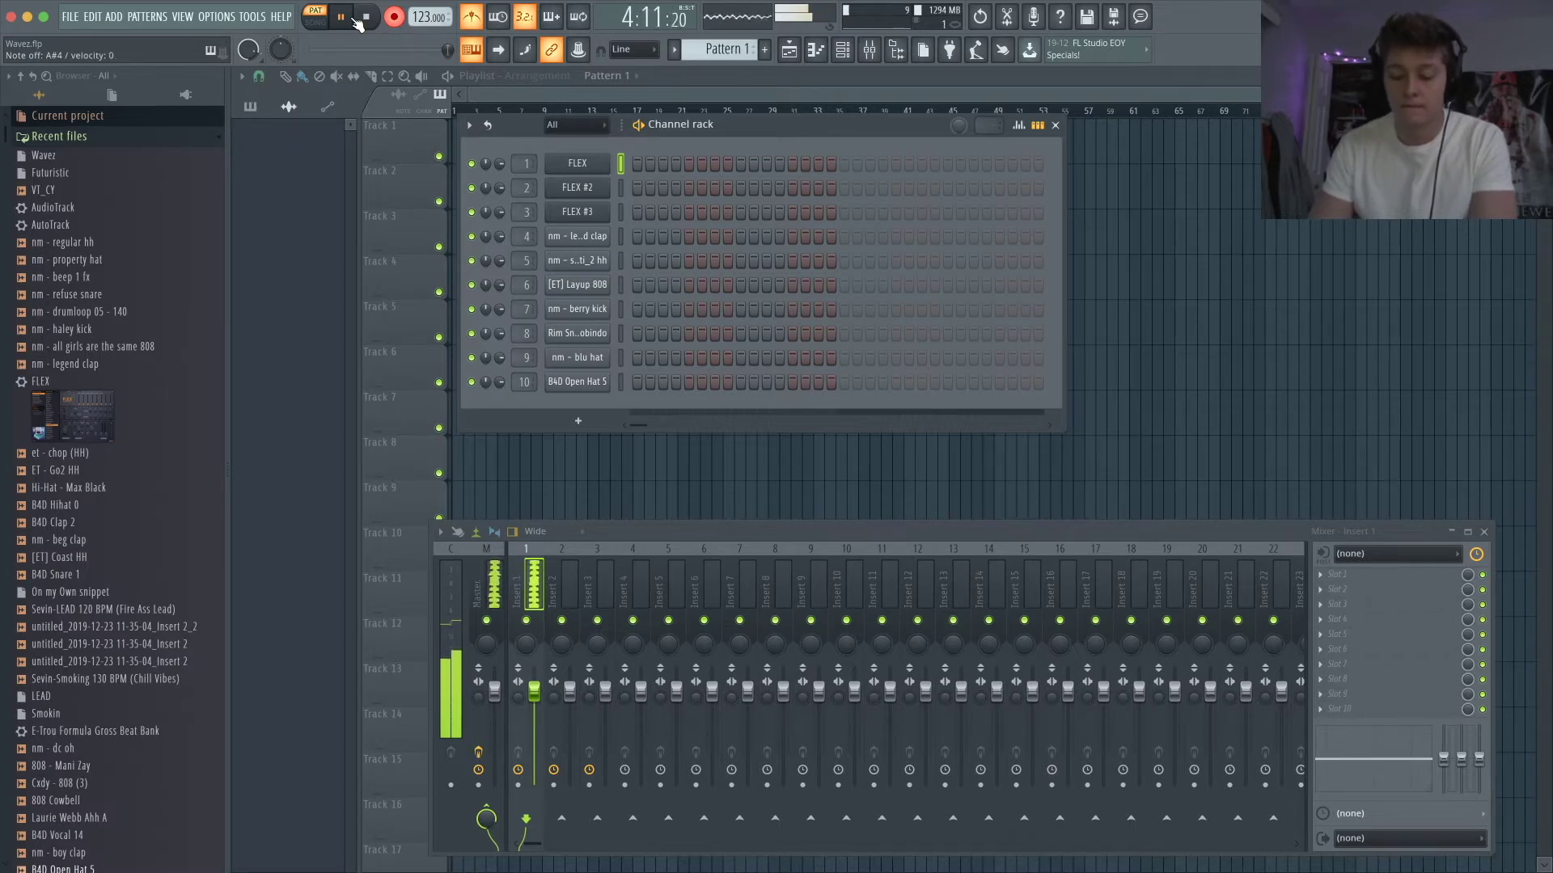
left_click(362, 17)
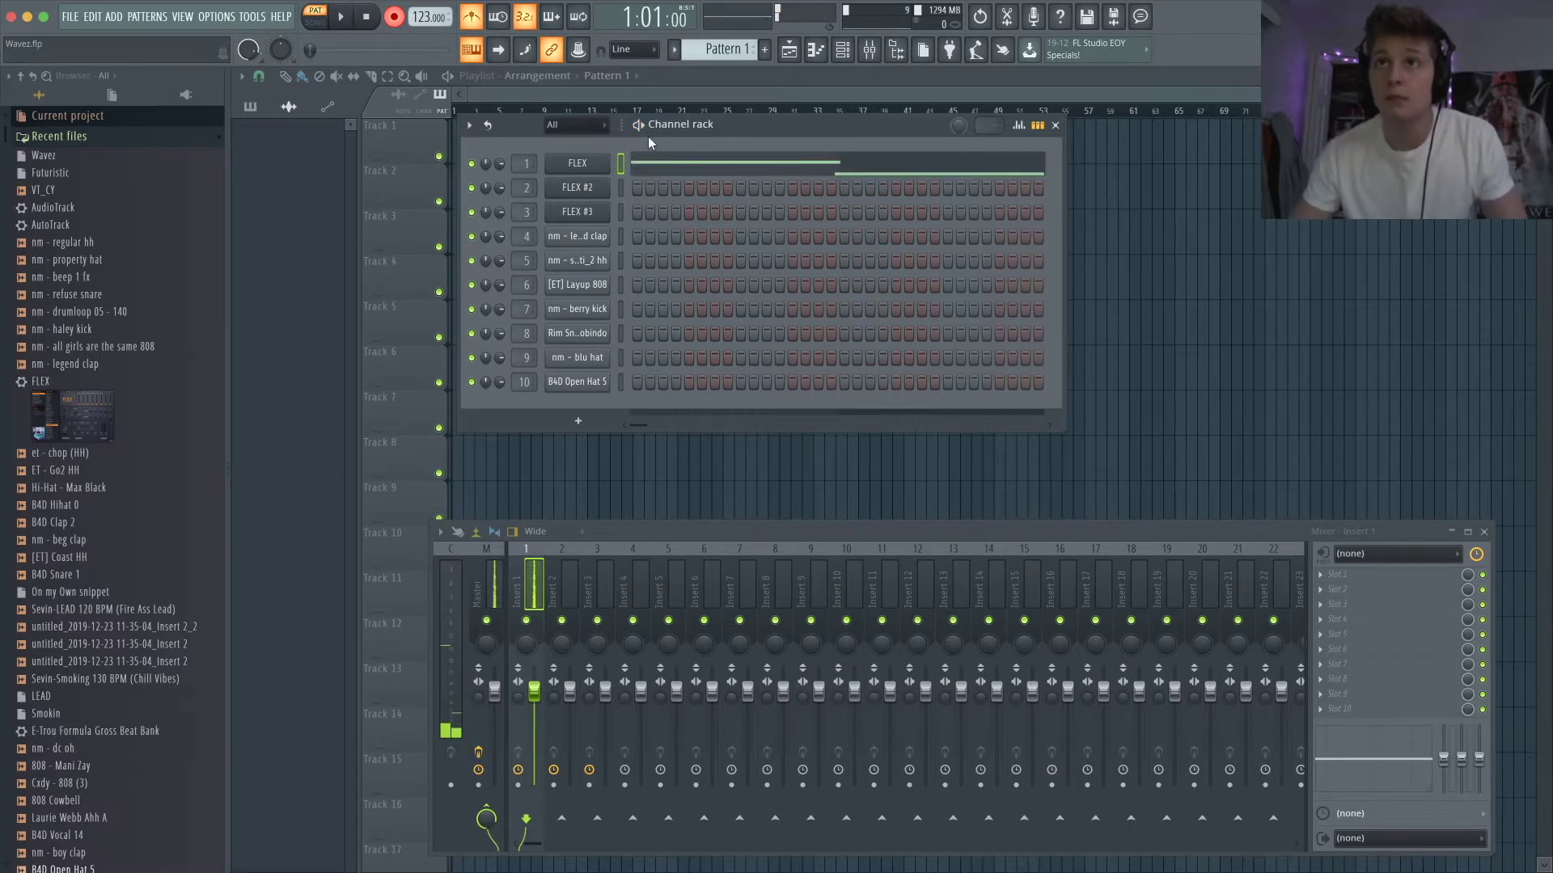
- Open the recorded FLEX notes in the piano roll and quantize their start times with the Default template
right_click(610, 164)
left_click(639, 164)
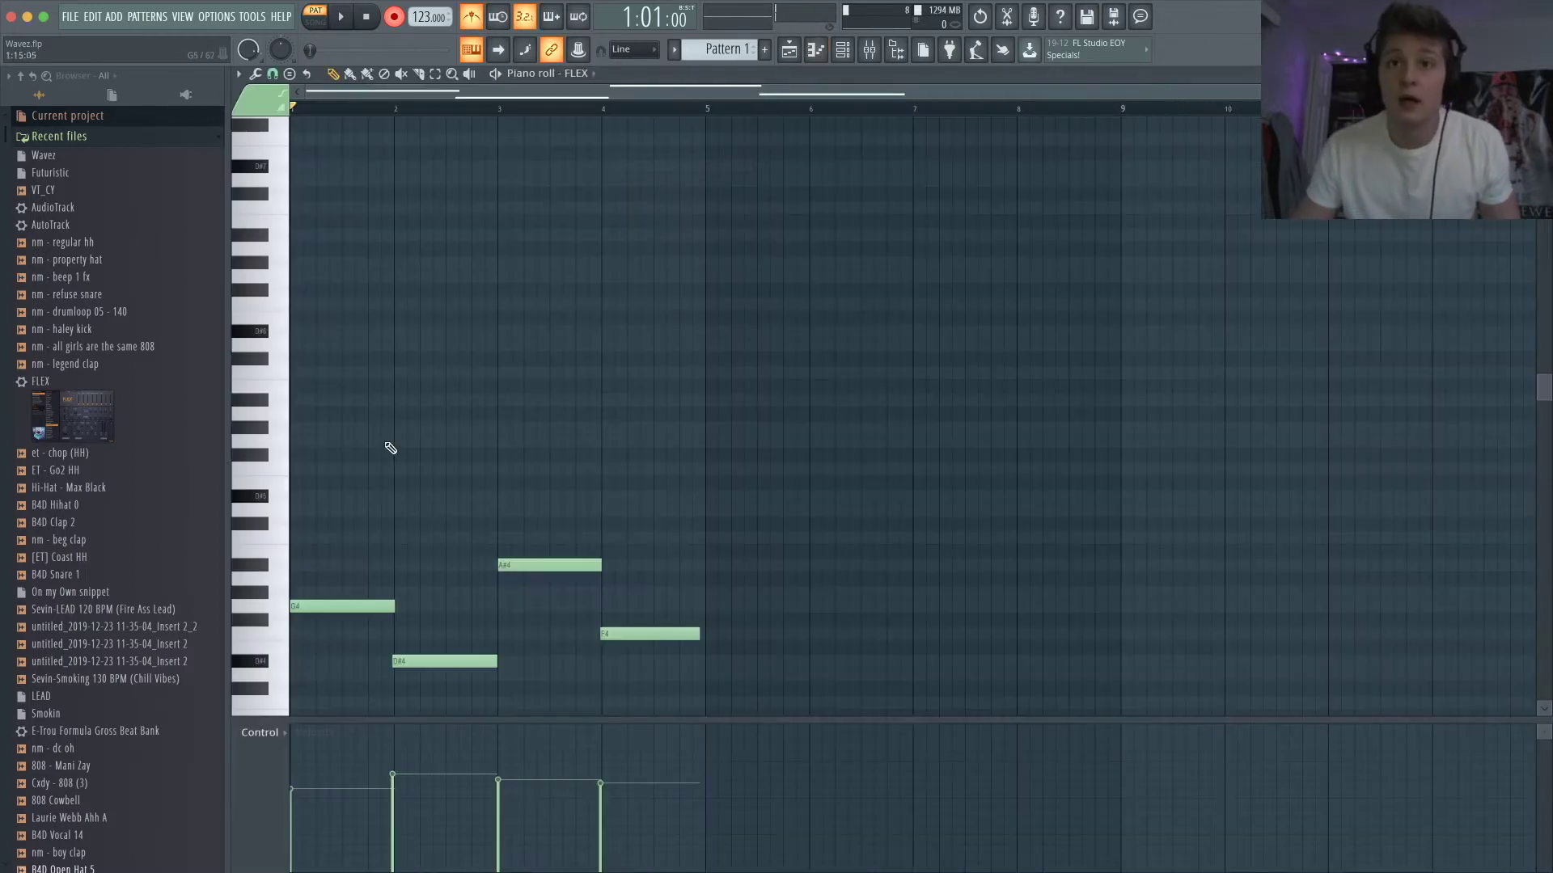
left_click(240, 74)
left_click(295, 181)
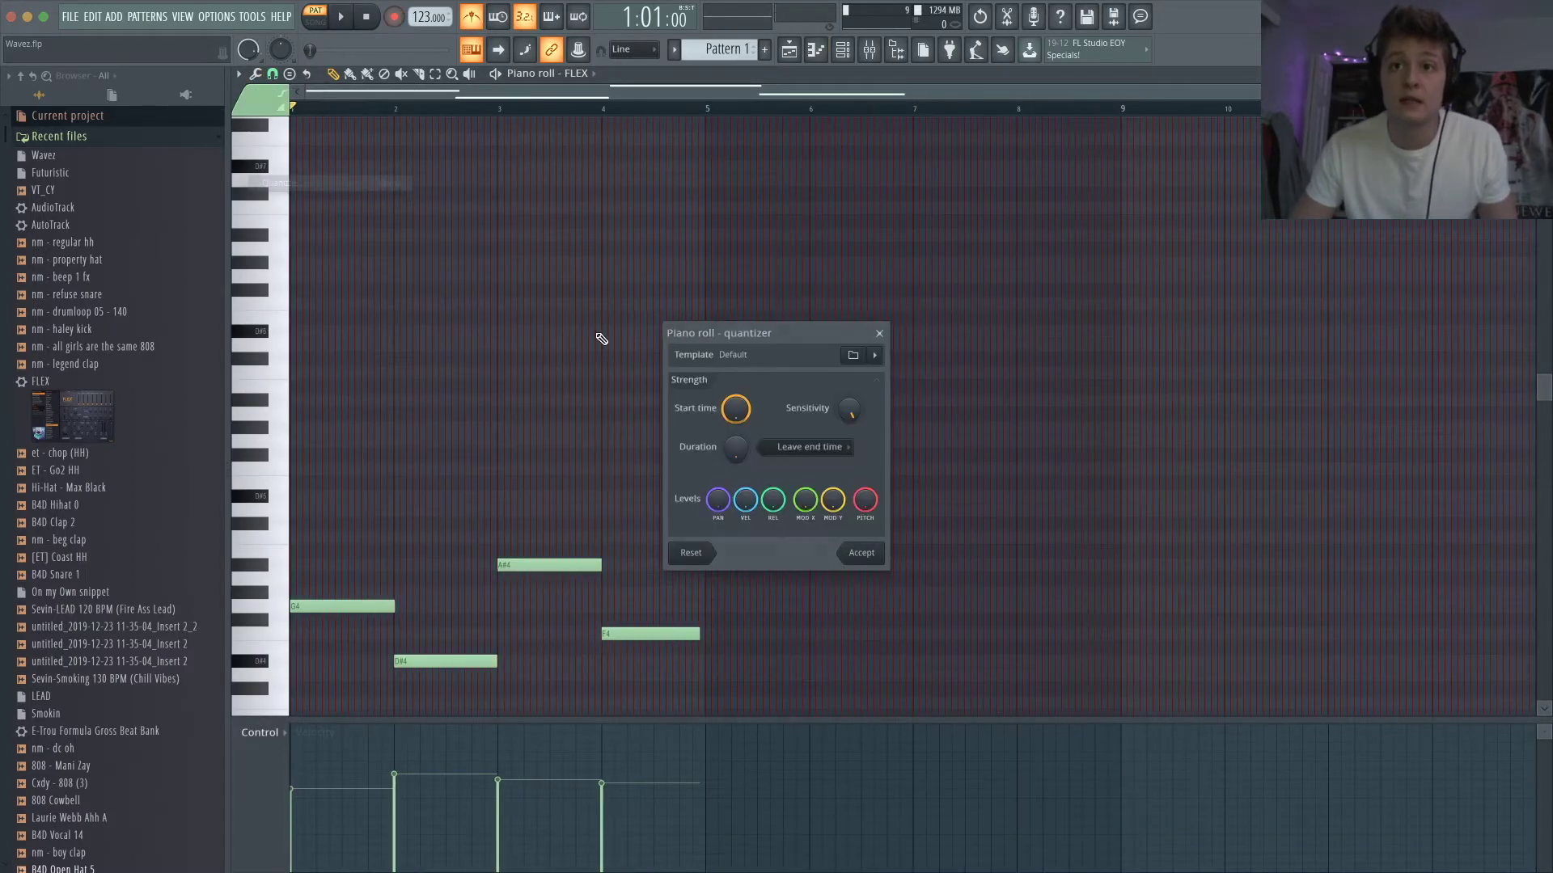
left_click(860, 553)
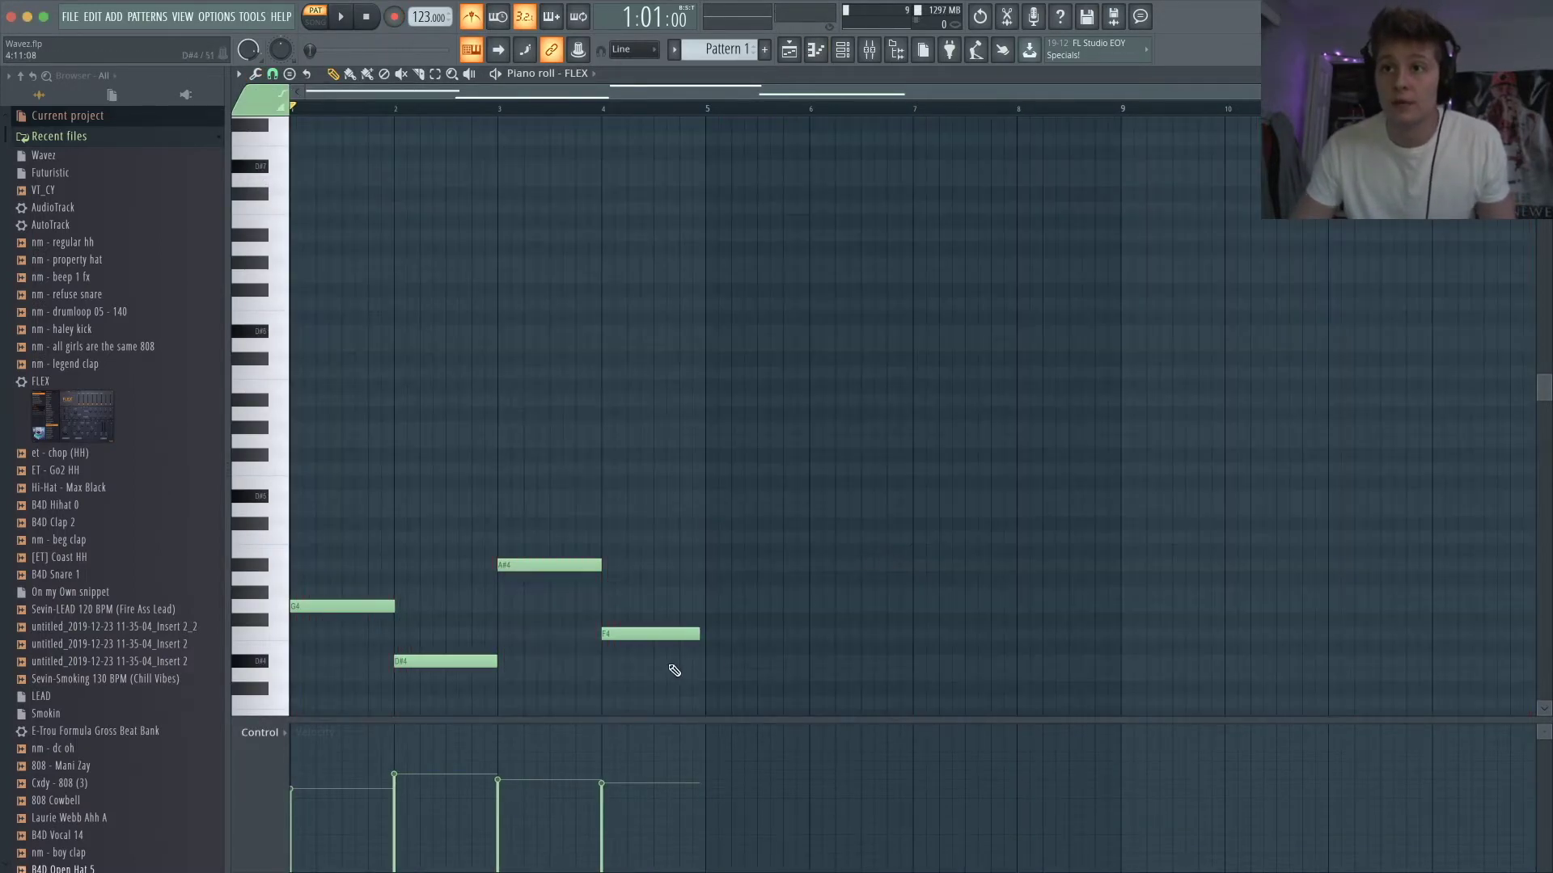
- Extend the F4 note to the start of bar 5 by legato against a helper note, and delete the helper note
scroll(676, 669, "up", 5)
scroll(1213, 645, "up", 3)
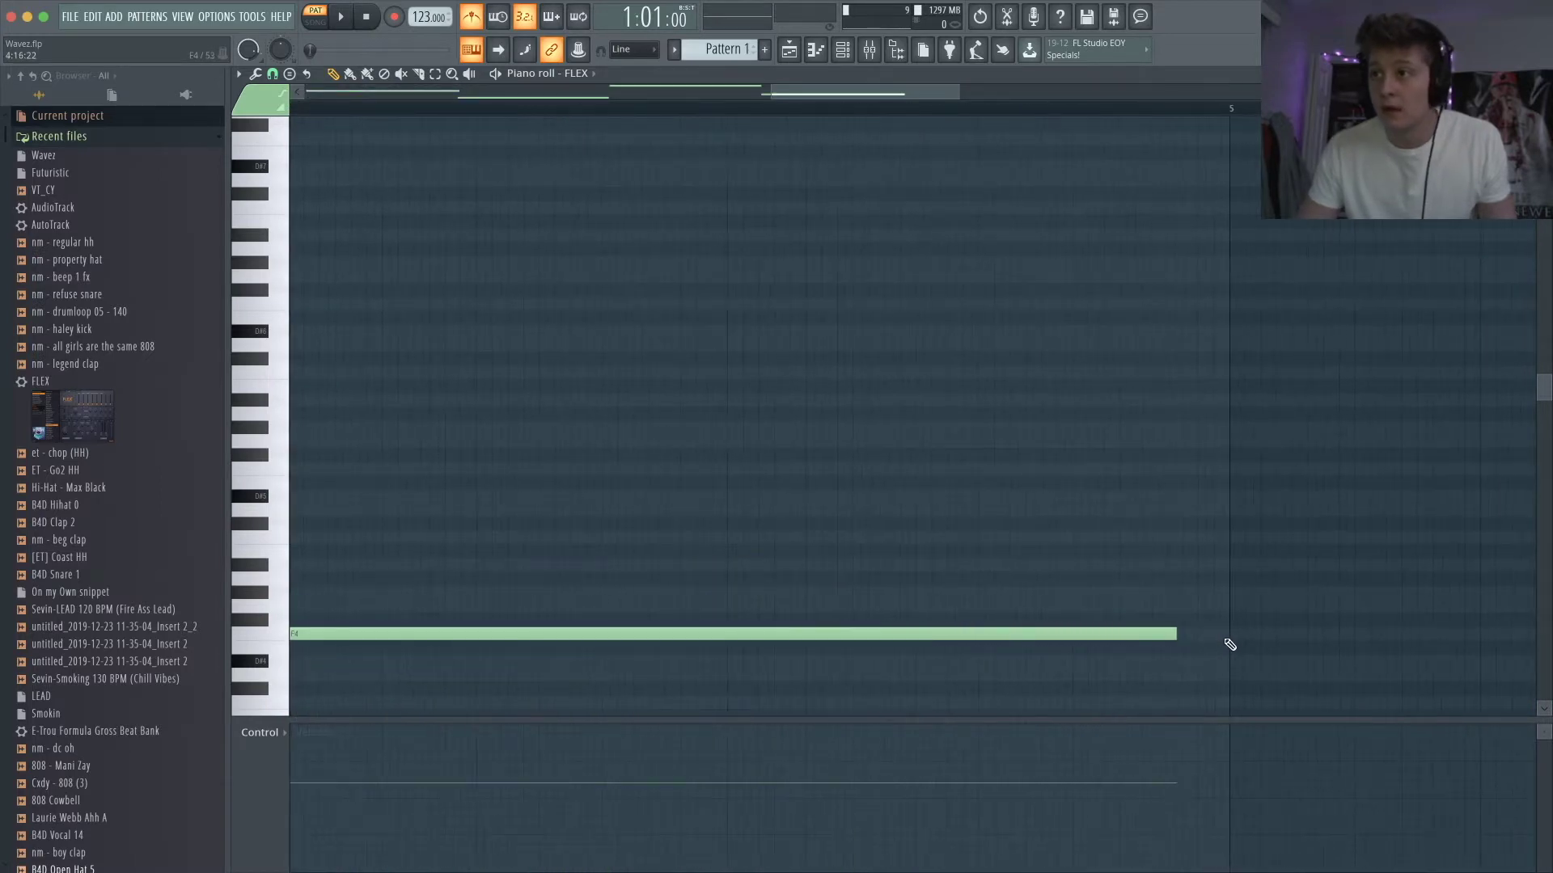
left_click(1230, 637)
key("ctrl+l")
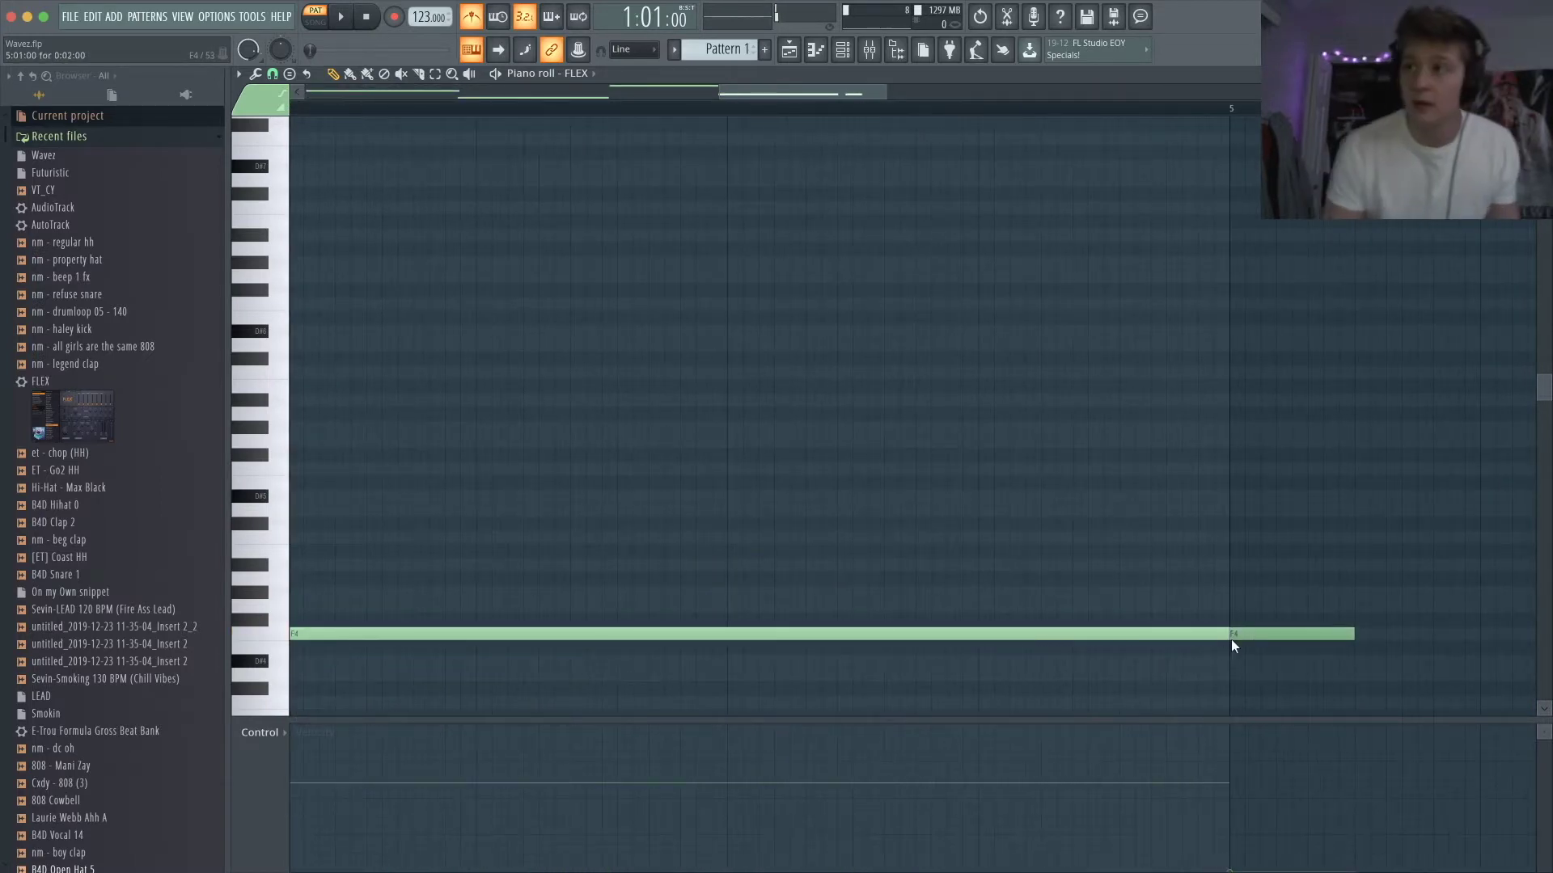
right_click(1326, 635)
scroll(1270, 643, "down", 6)
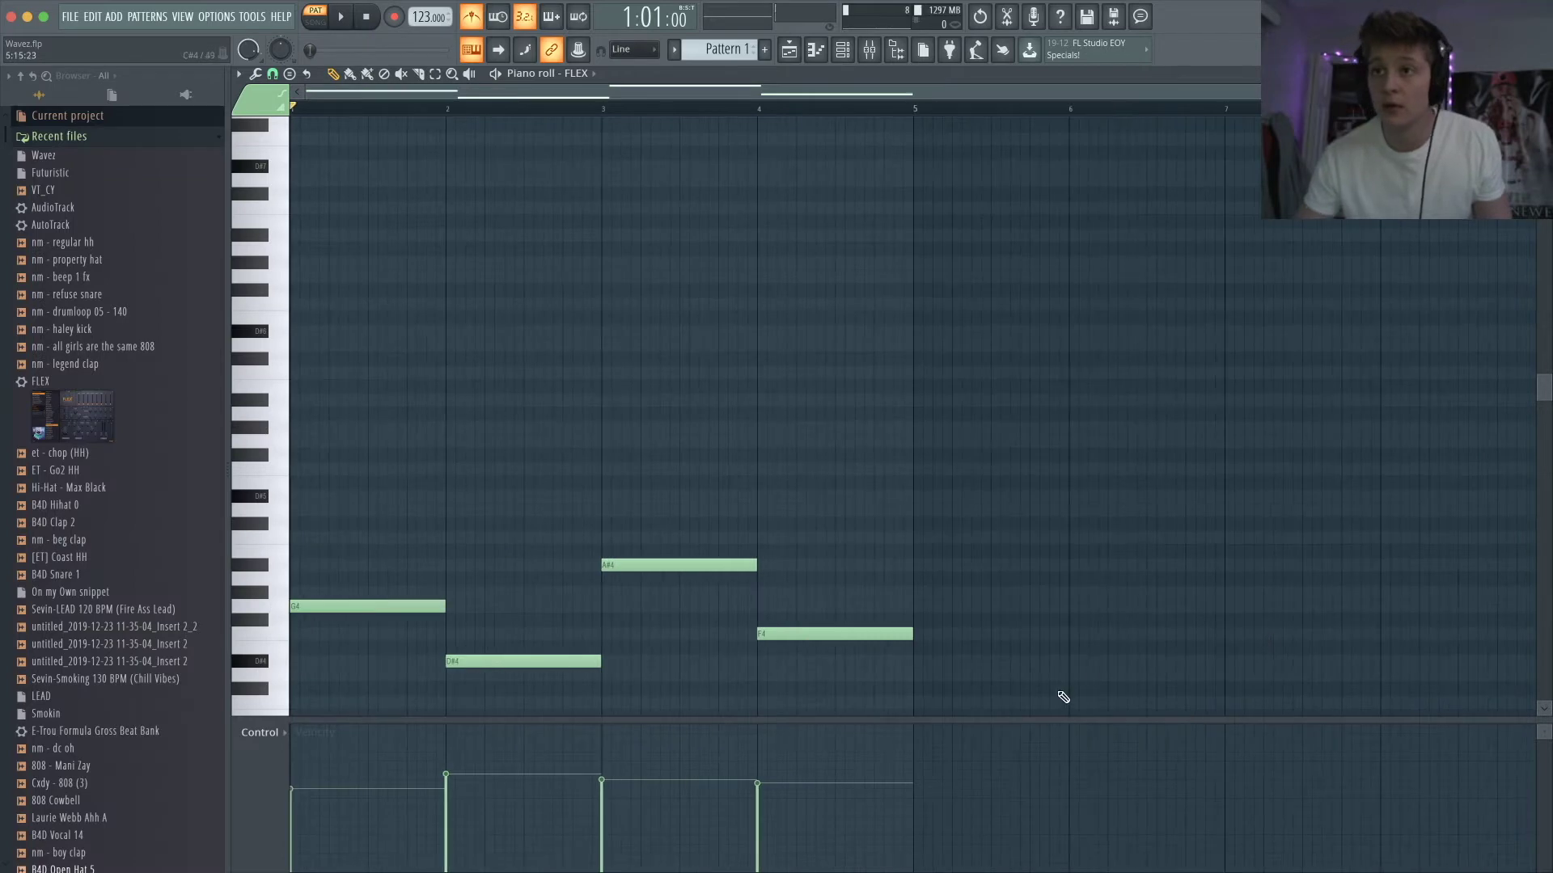
- Even out the velocities of all four melody notes, play them back, and turn off the metronome
scroll(1062, 689, "down", 6)
left_click_drag(1102, 584, 284, 118)
scroll(519, 414, "up", 3)
scroll(519, 414, "down", 5)
key("space")
key("space")
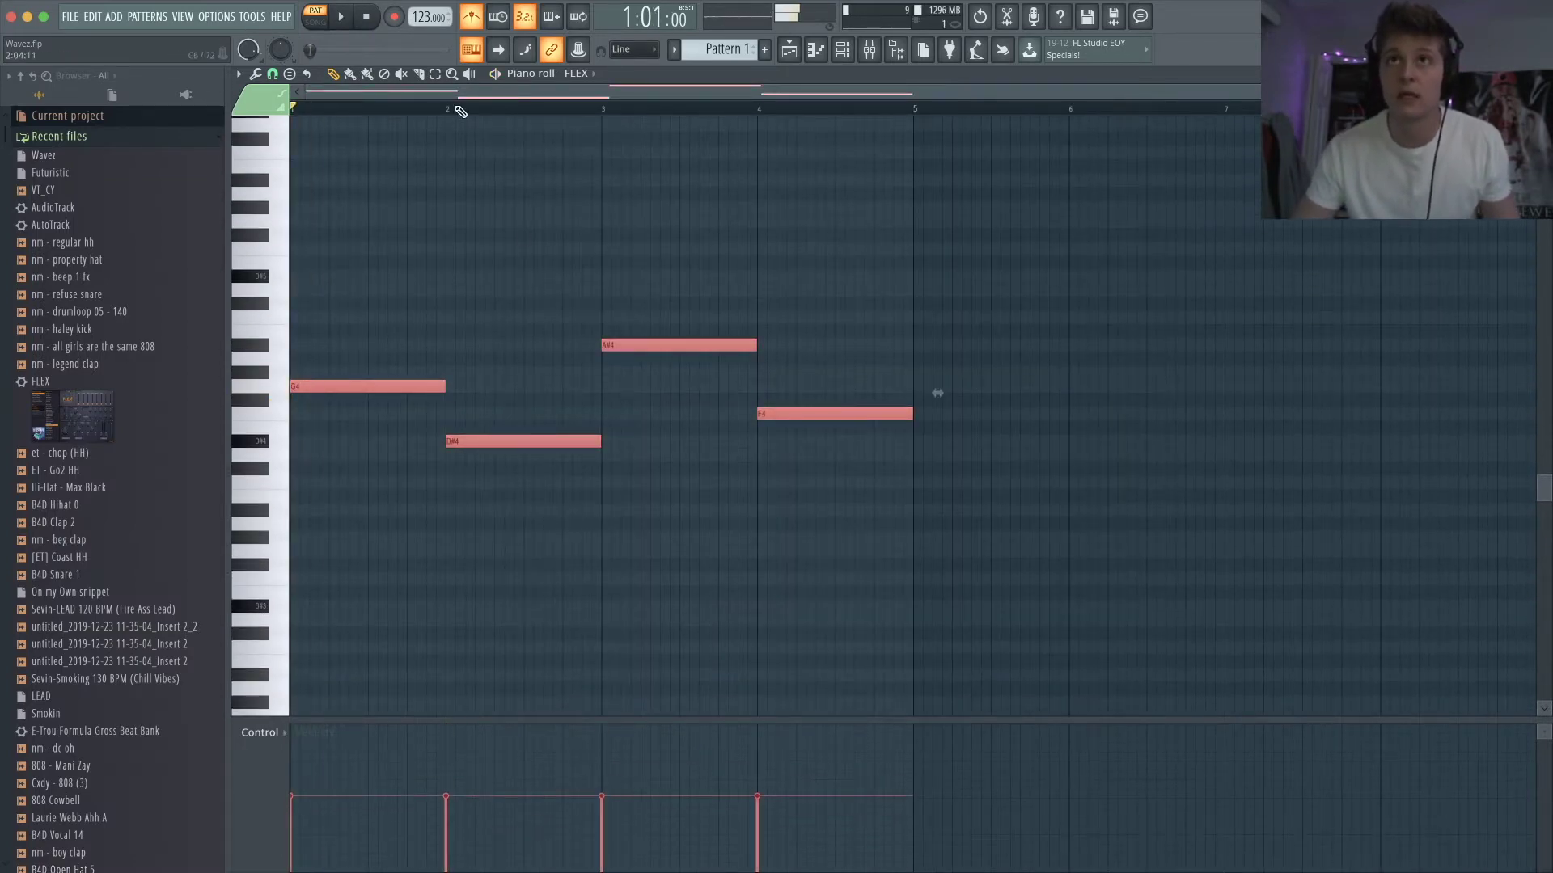
left_click(473, 18)
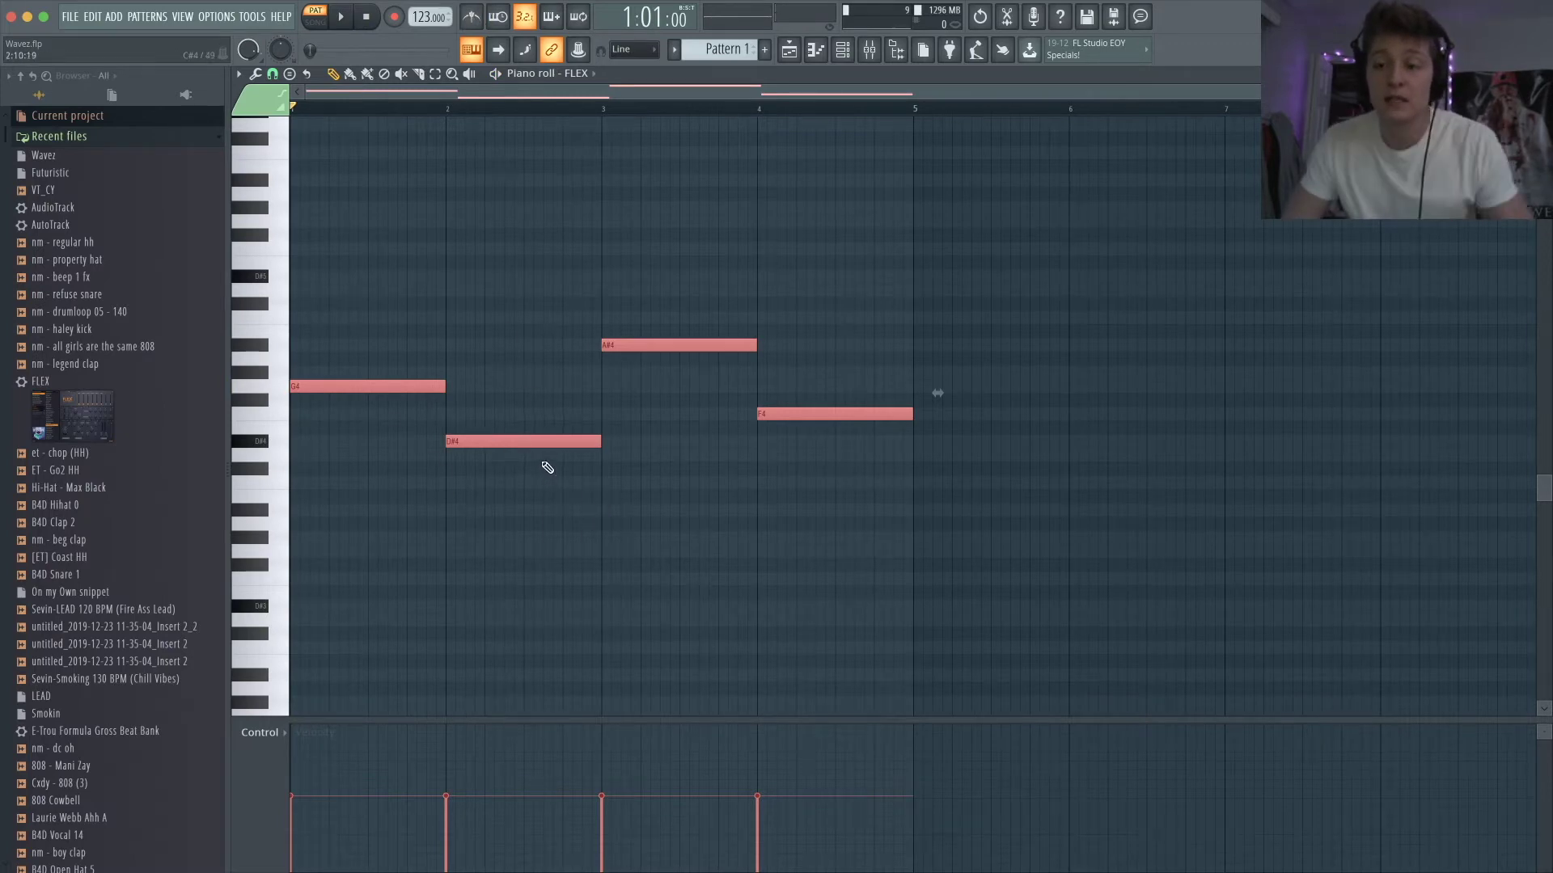
- Stack one-bar D5 and A#5 notes above the G4 in bar 1 and audition the chord
mouse_move(304, 333)
left_mouse_down()
mouse_move(265, 332)
mouse_move(227, 287)
left_mouse_up()
key("space")
key("space")
left_click_drag(326, 295, 436, 278)
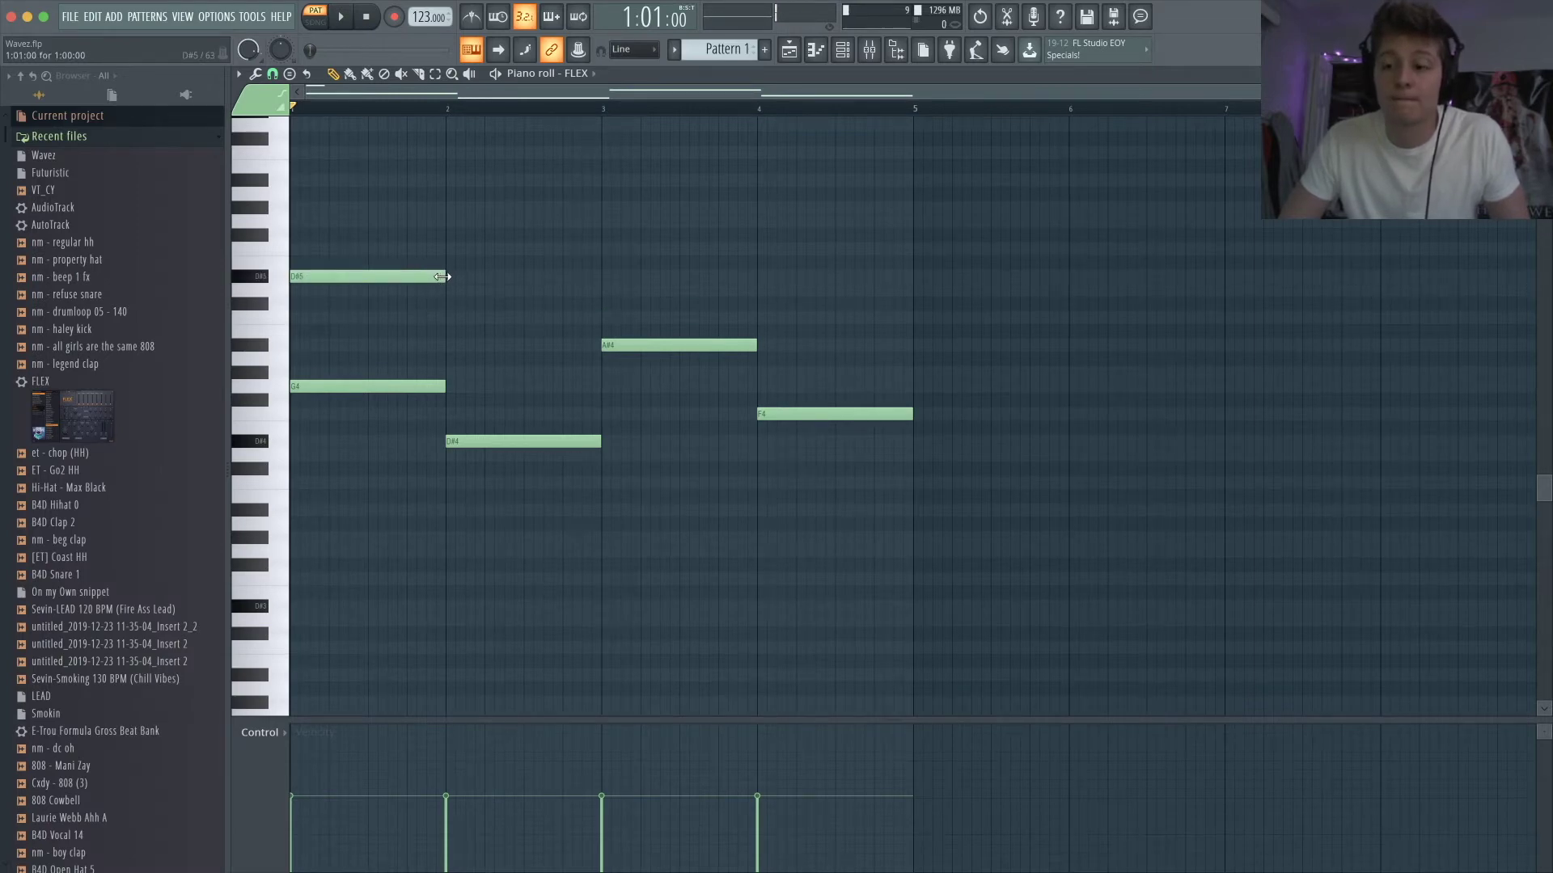
left_click_drag(427, 277, 188, 178)
key("space")
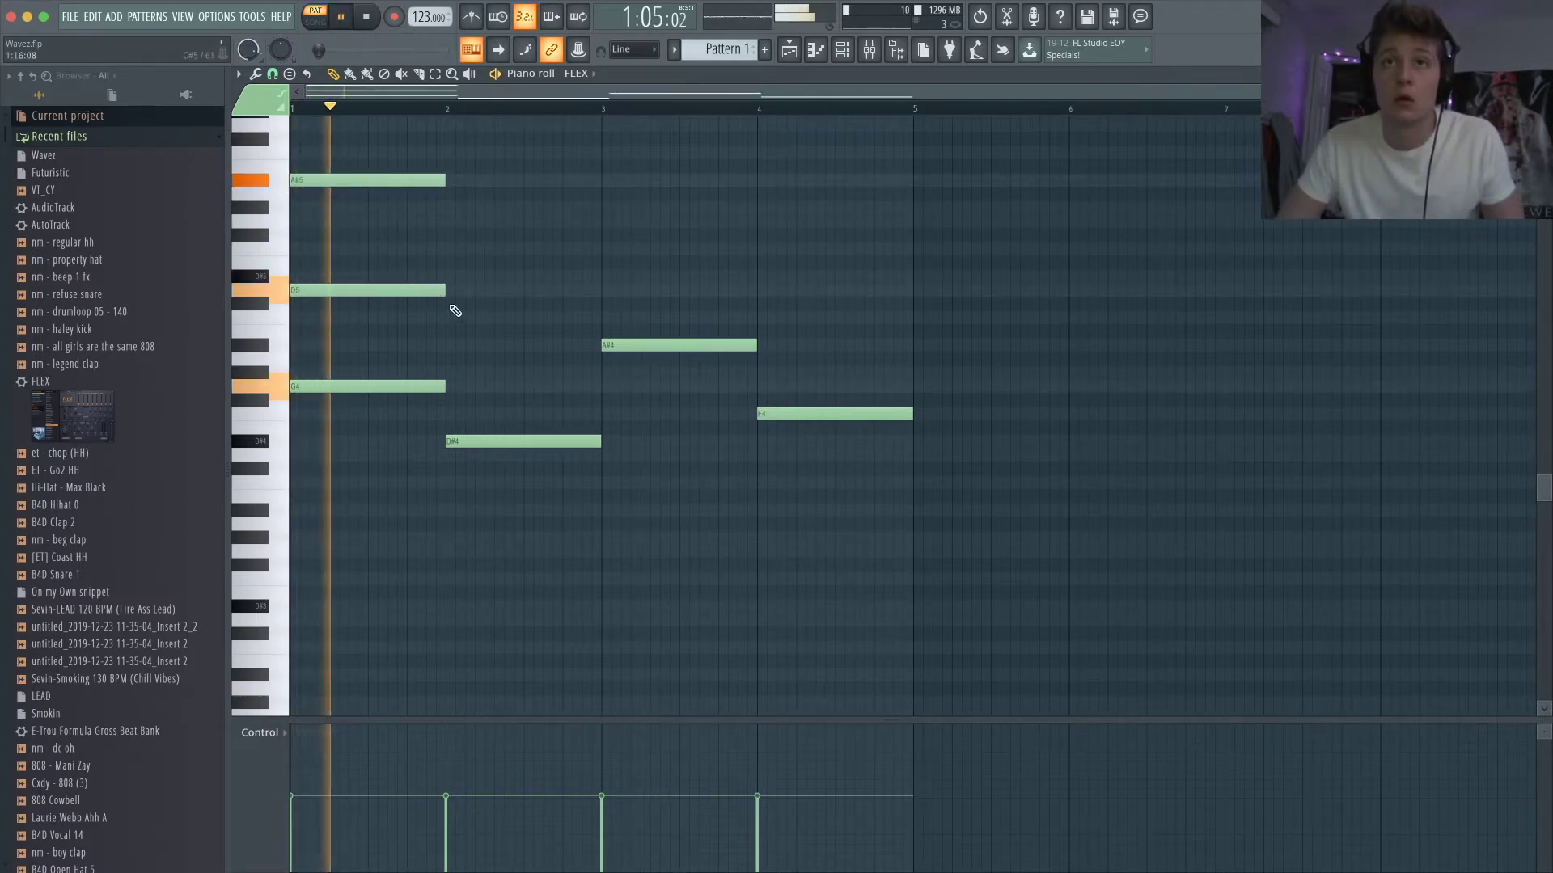
key("space")
- Add one-bar D6 and F5 notes above the D#4 in bar 2 and play back the chords
left_click_drag(444, 154, 467, 128)
key("space")
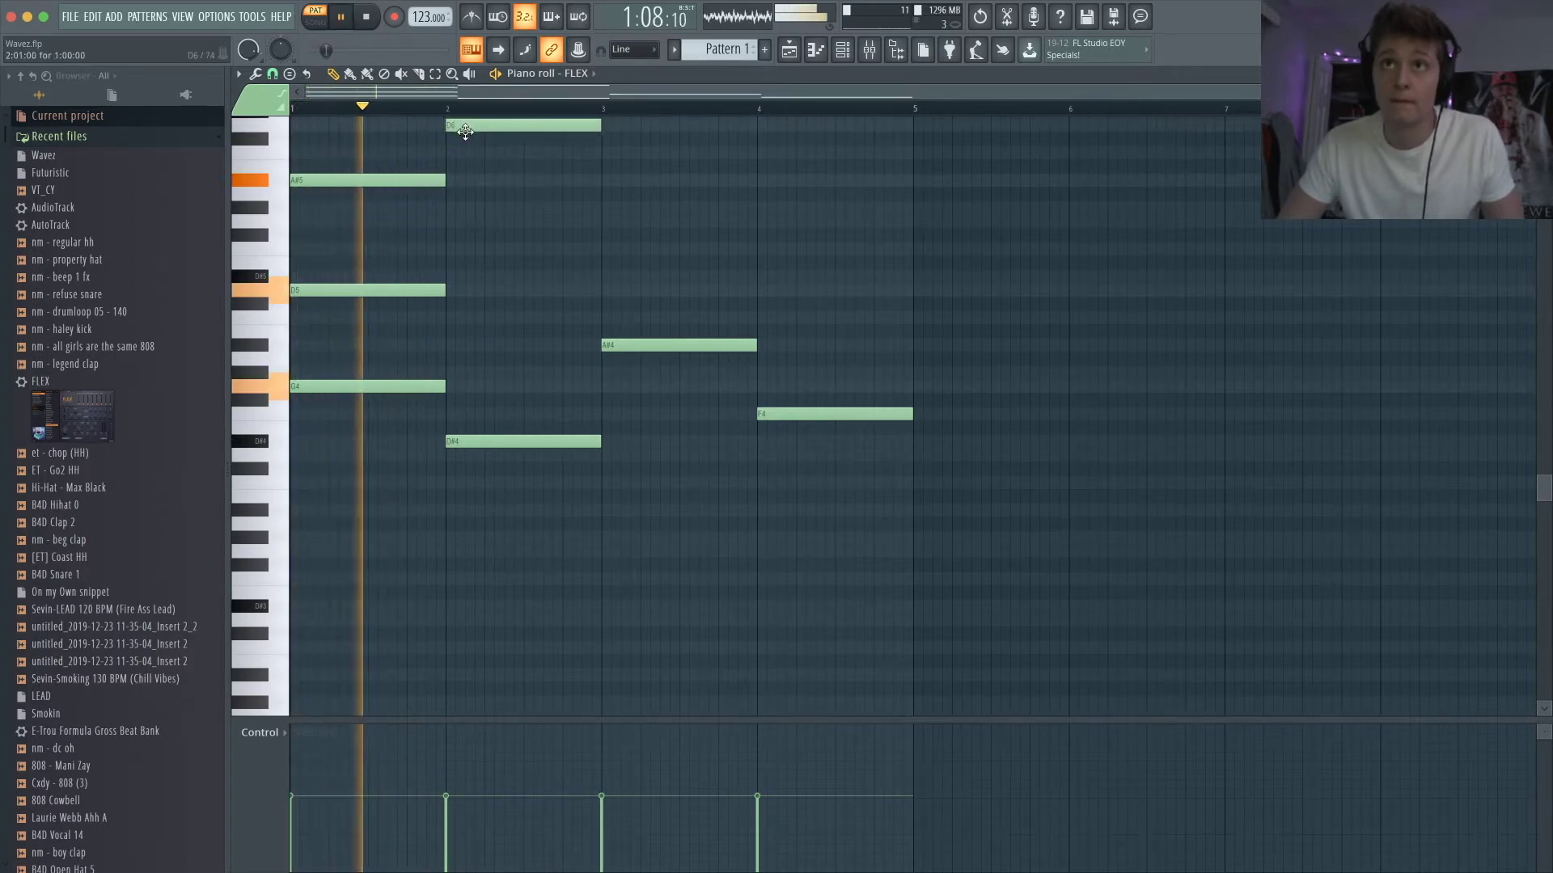
key("space")
left_click_drag(462, 320, 480, 219)
key("space")
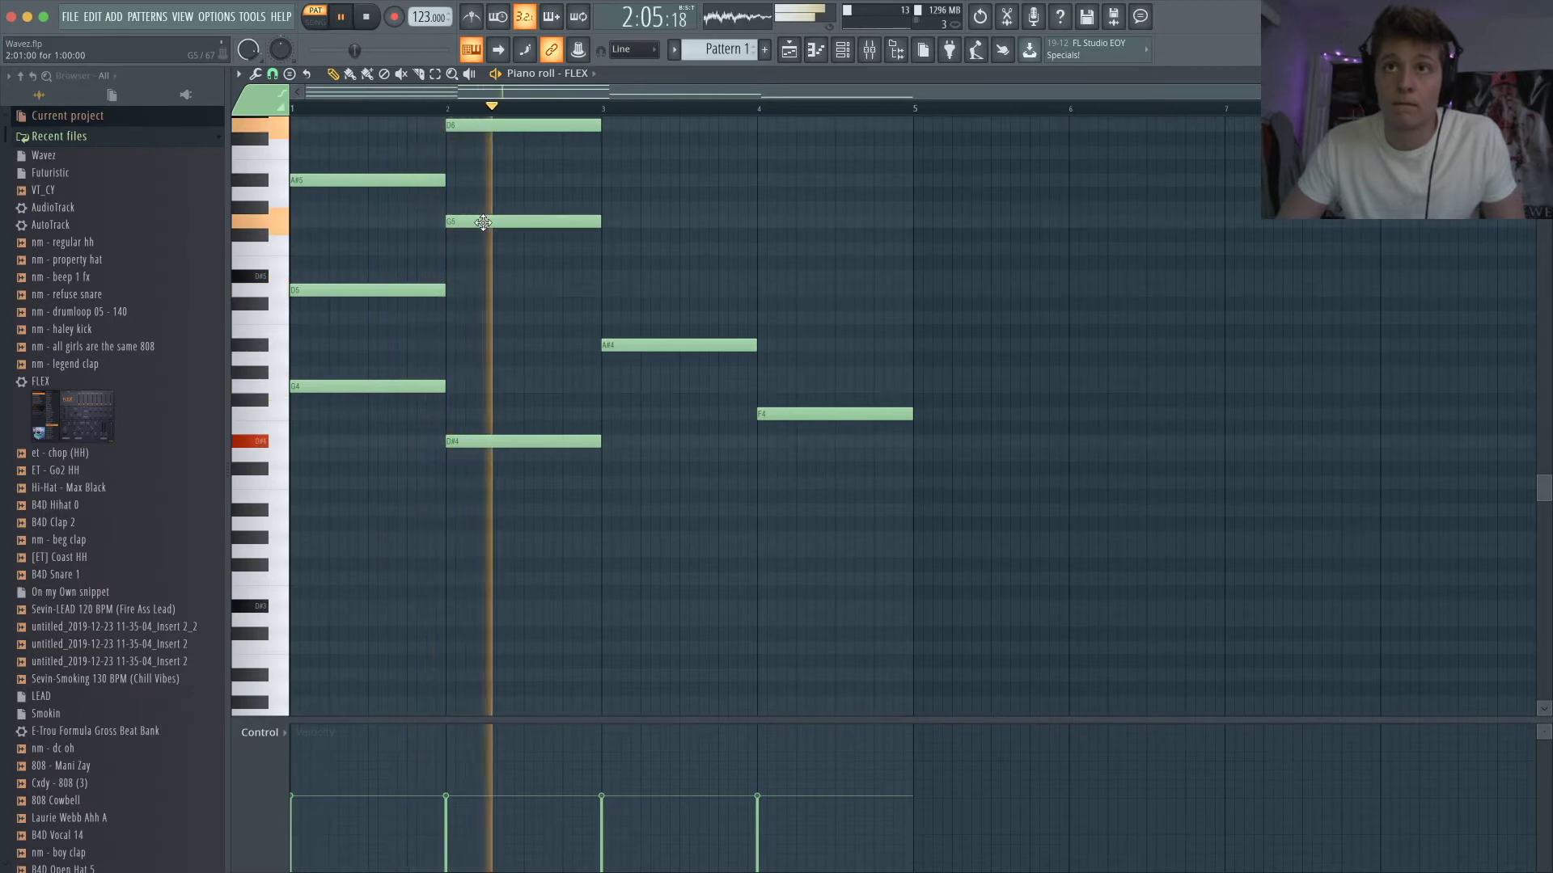
key("space")
left_click_drag(484, 225, 482, 254)
key("space")
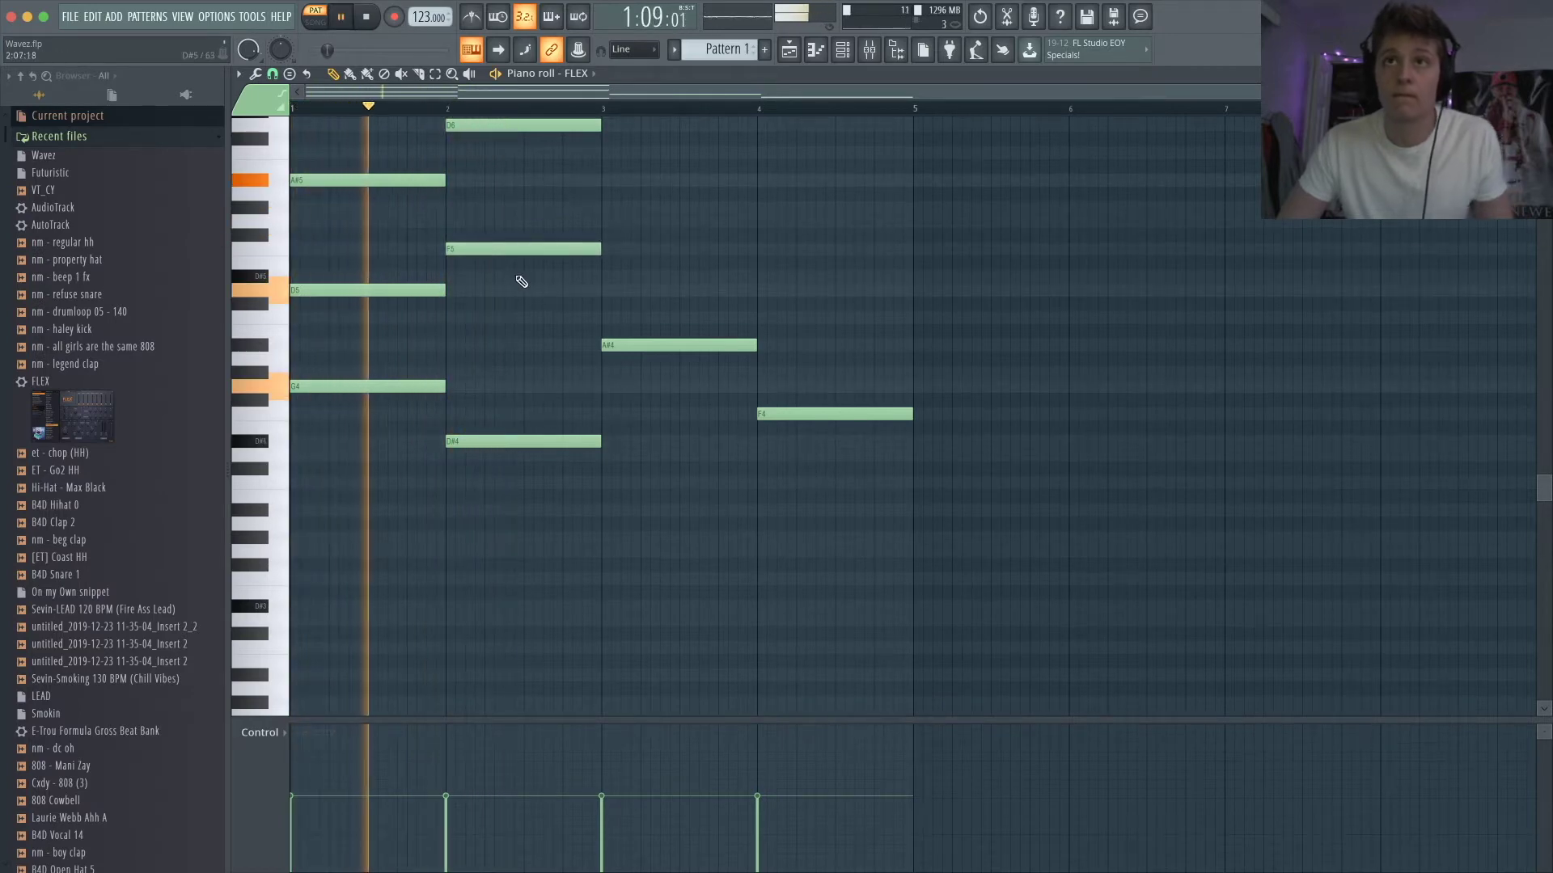
scroll(628, 332, "up", 3)
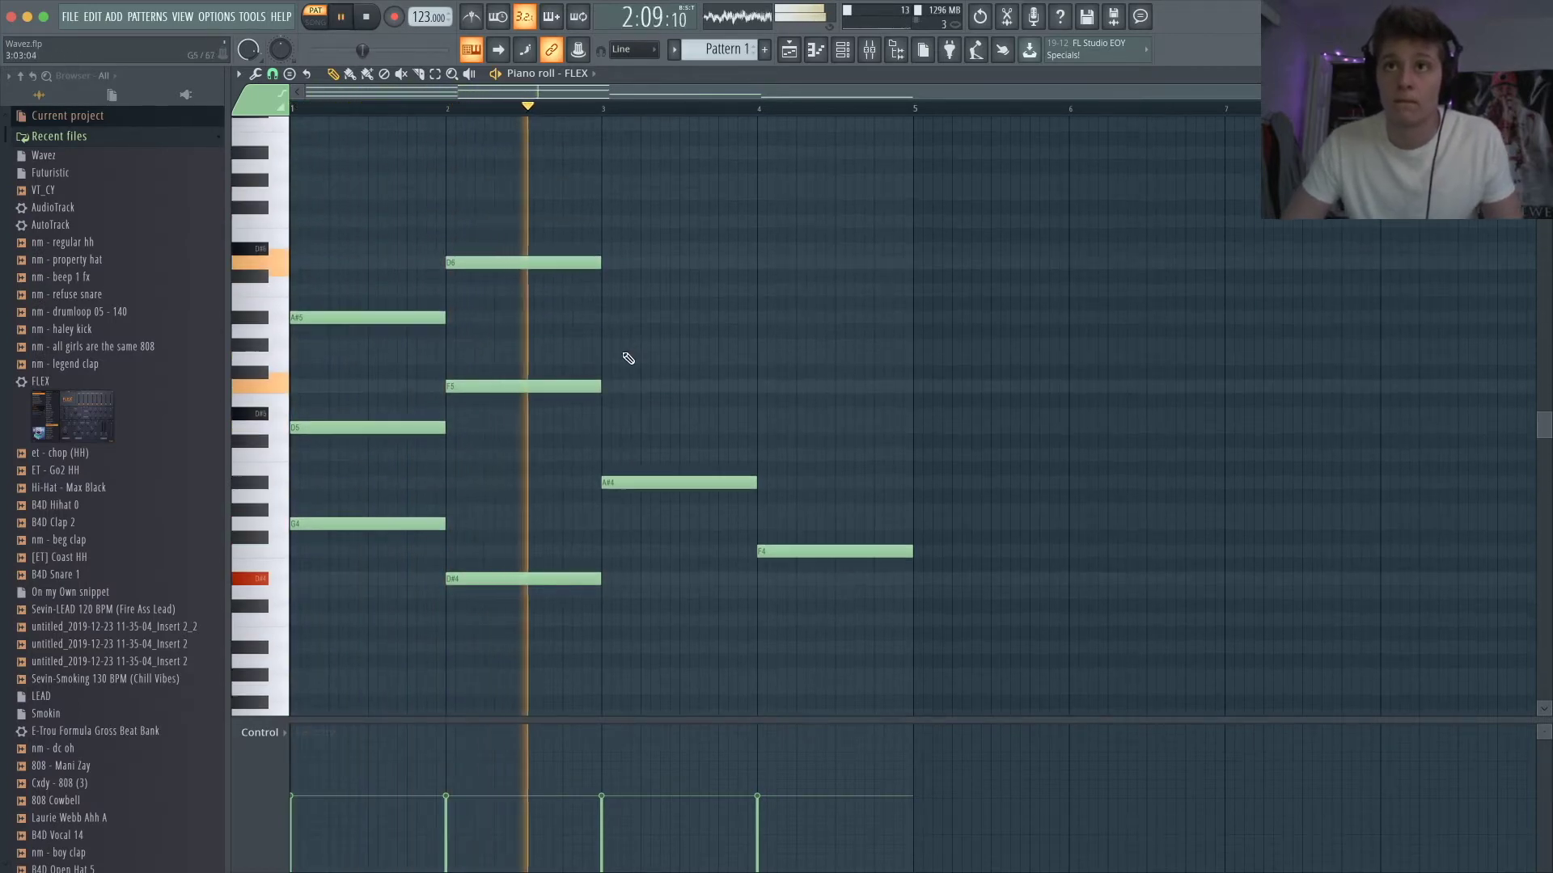
key("space")
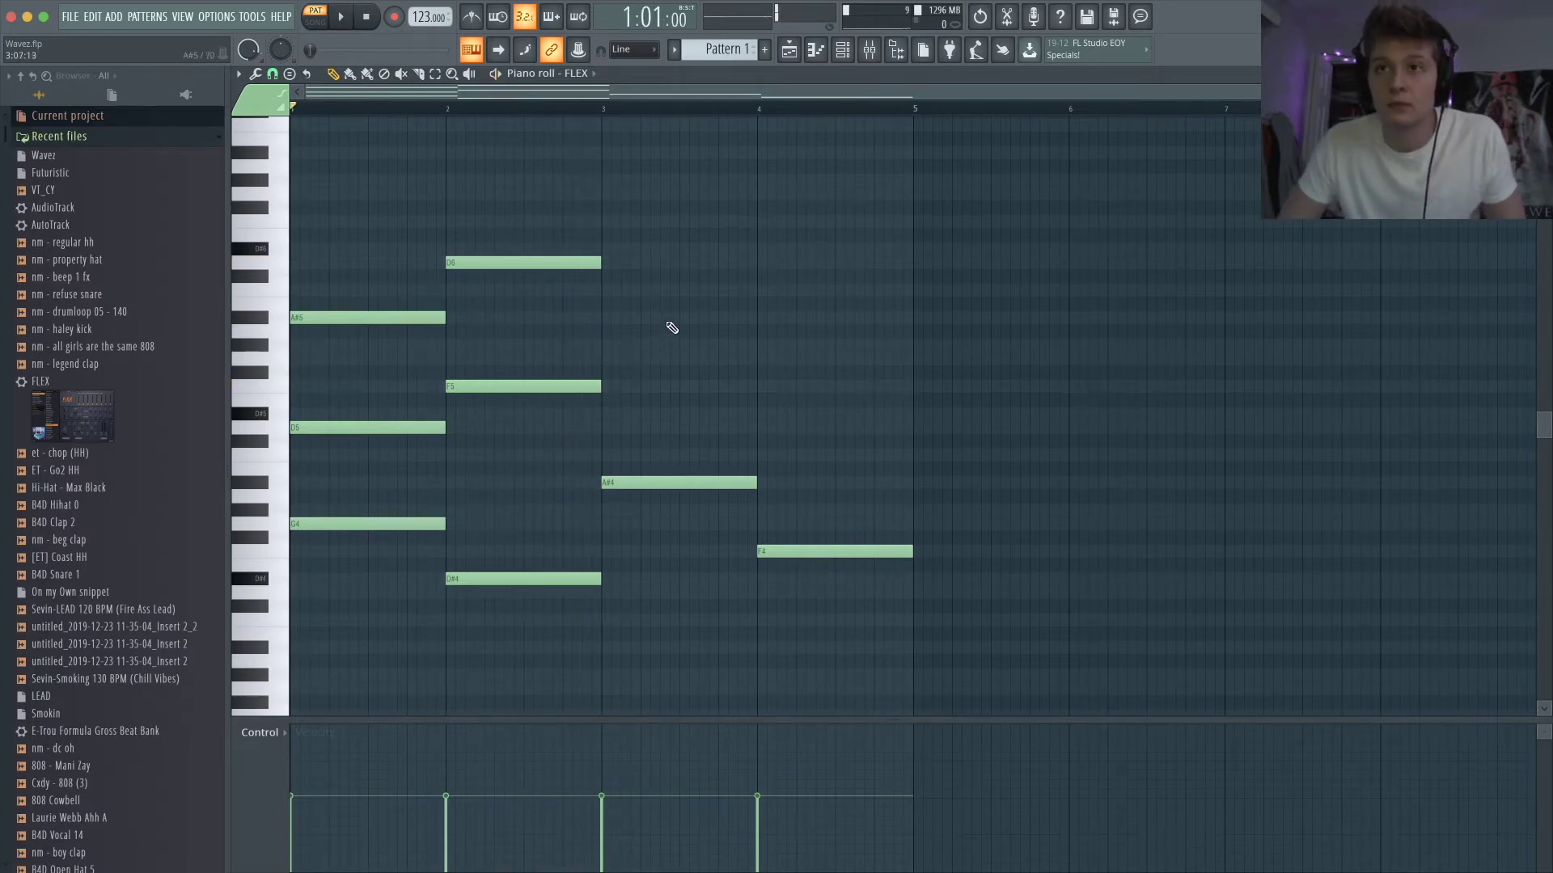
- Add one-bar D5 and A#5 notes above the A#4 at the start of bar 3
left_click(611, 428)
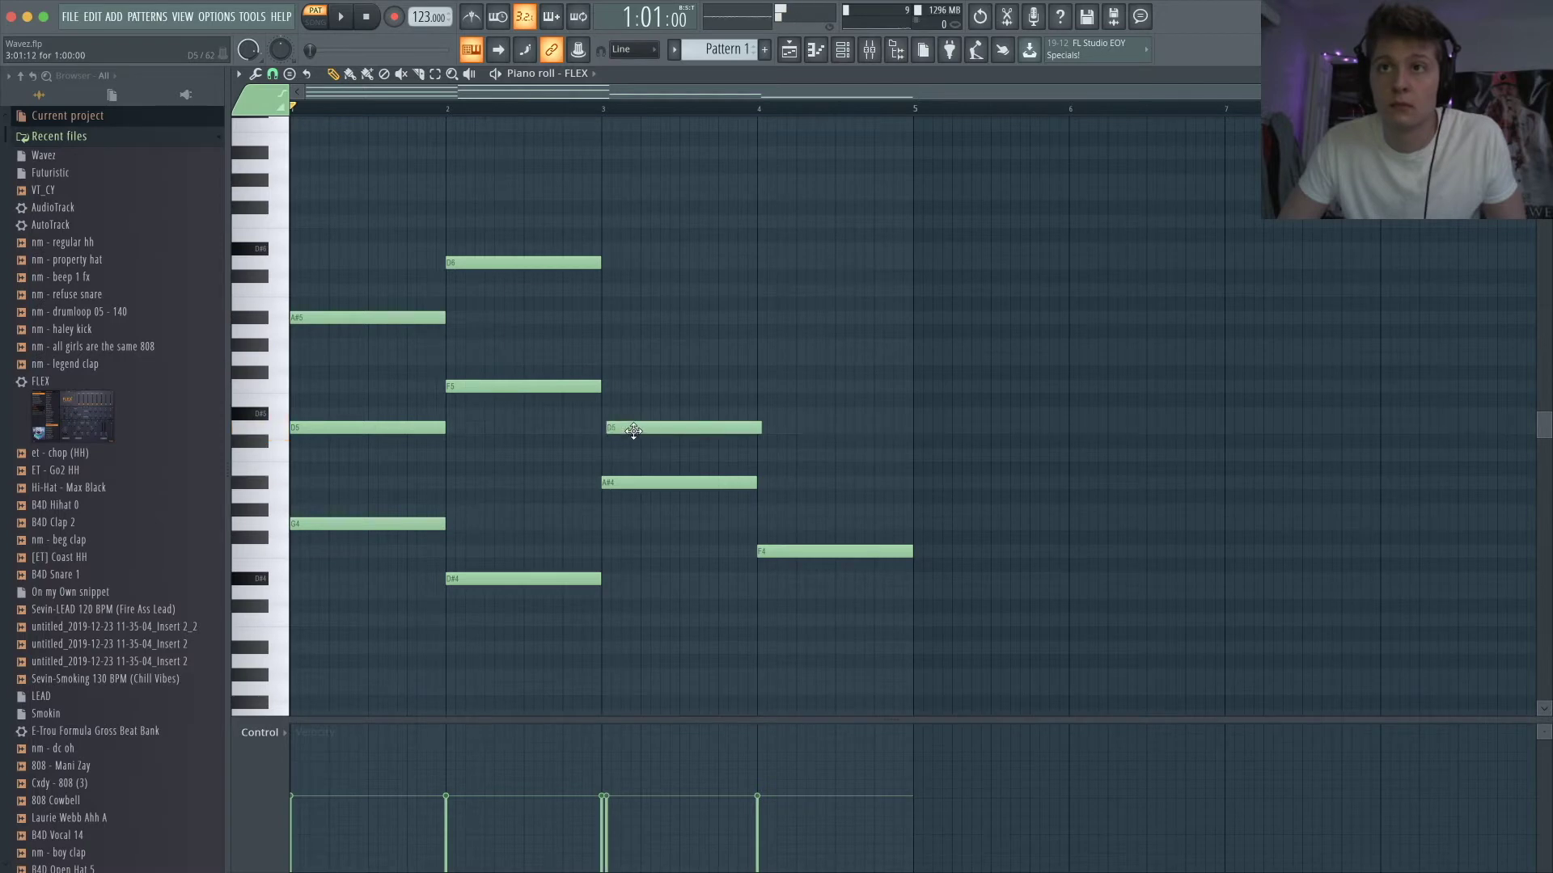
key("space")
left_click(615, 318)
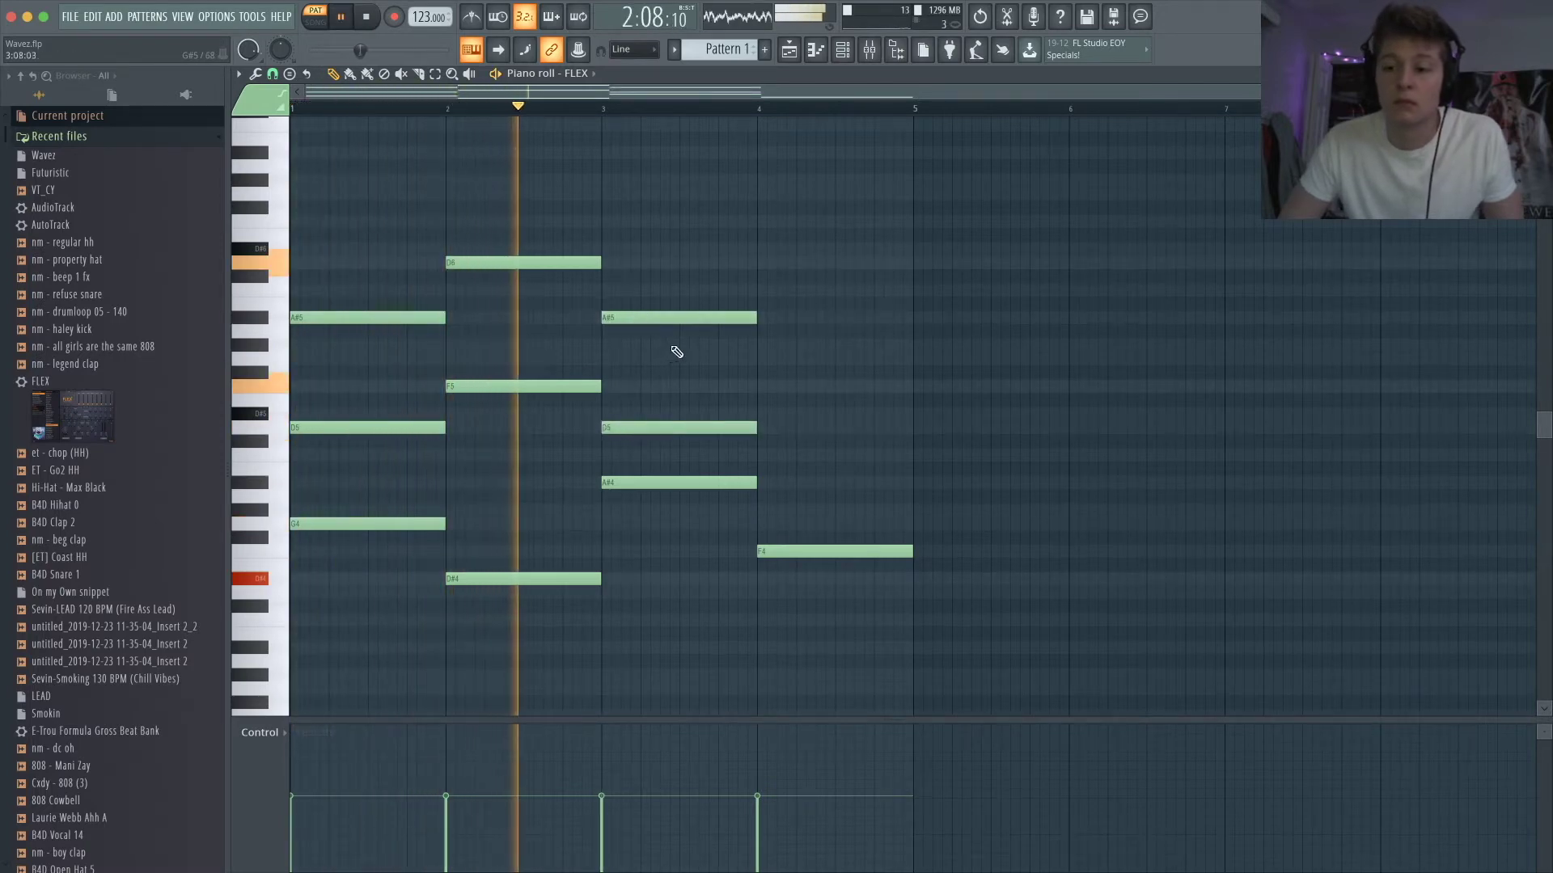
- Build the bar 4 chord by adding C5, A5 and D6 above the F4, checking it by playback
left_click_drag(770, 471, 778, 453)
key("space")
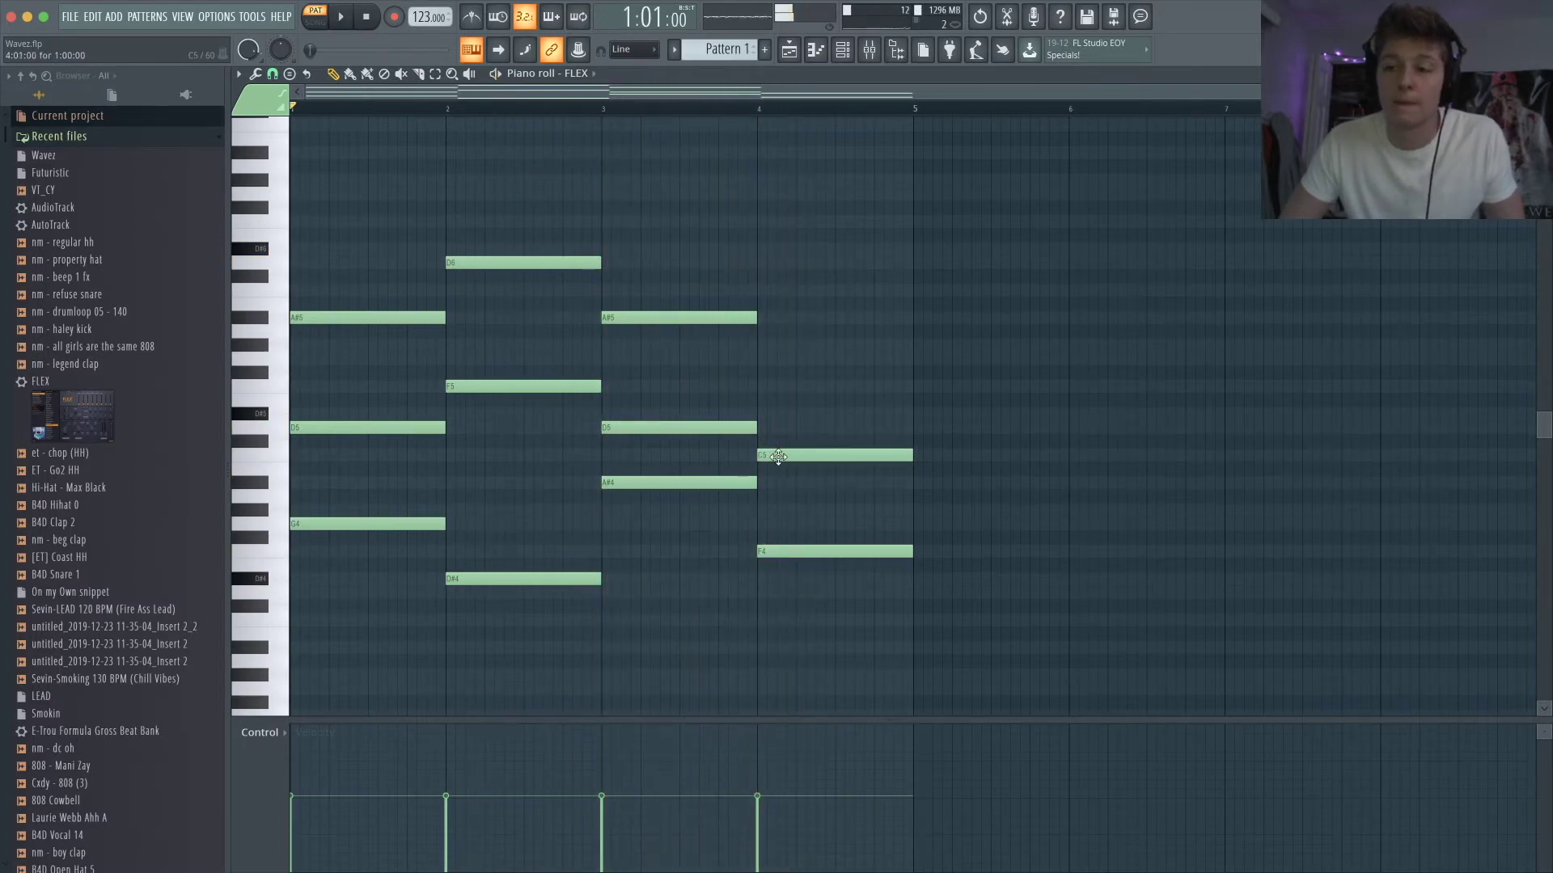
left_click_drag(773, 365, 785, 317)
key("space")
left_click(769, 263)
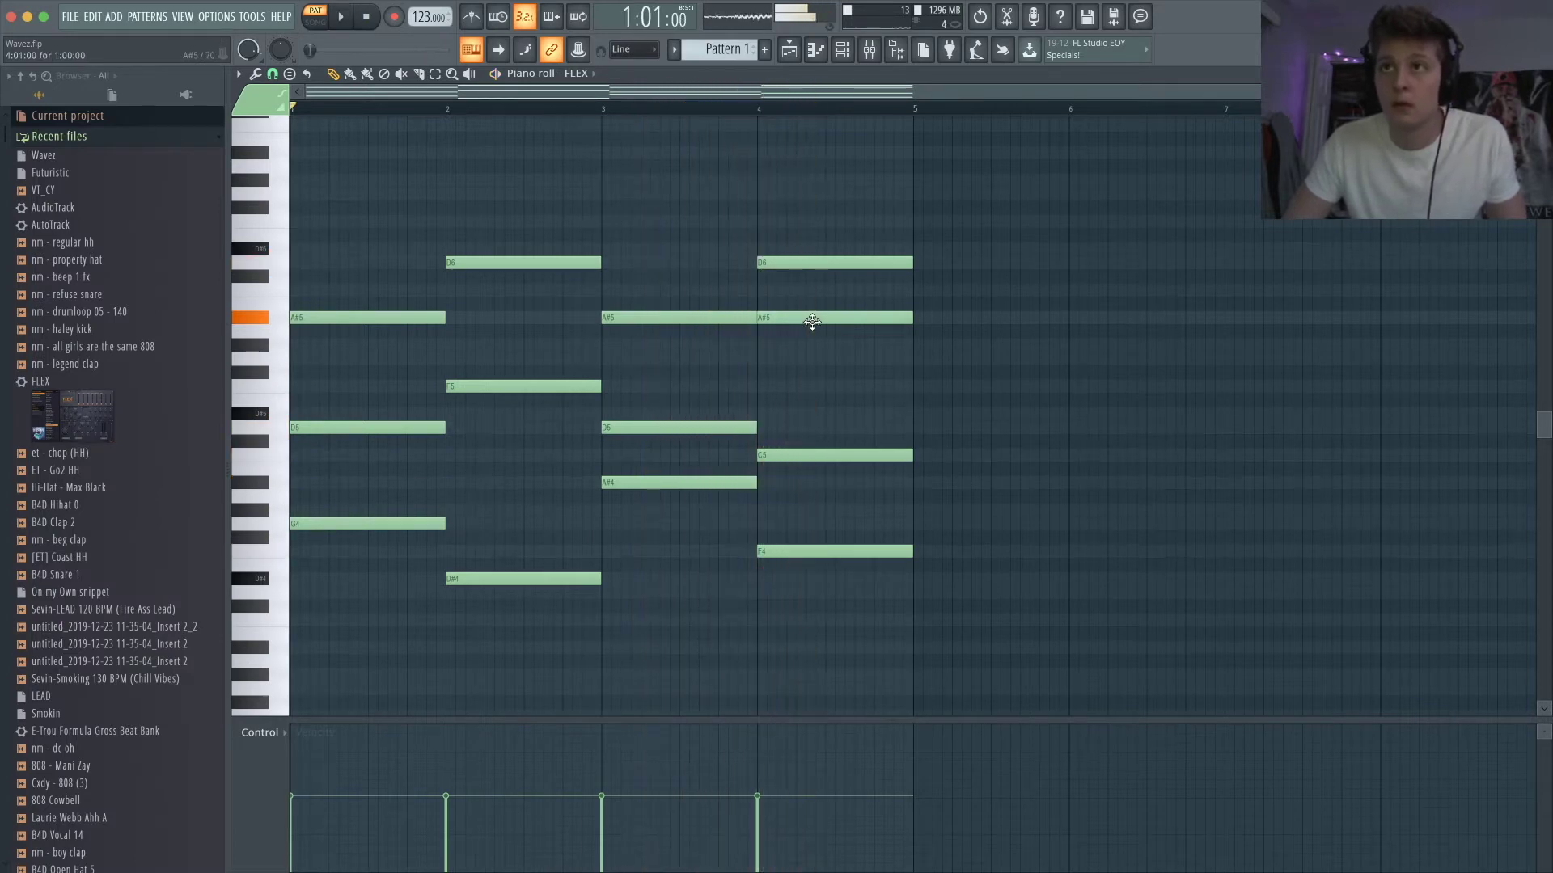
left_click_drag(812, 324, 812, 337)
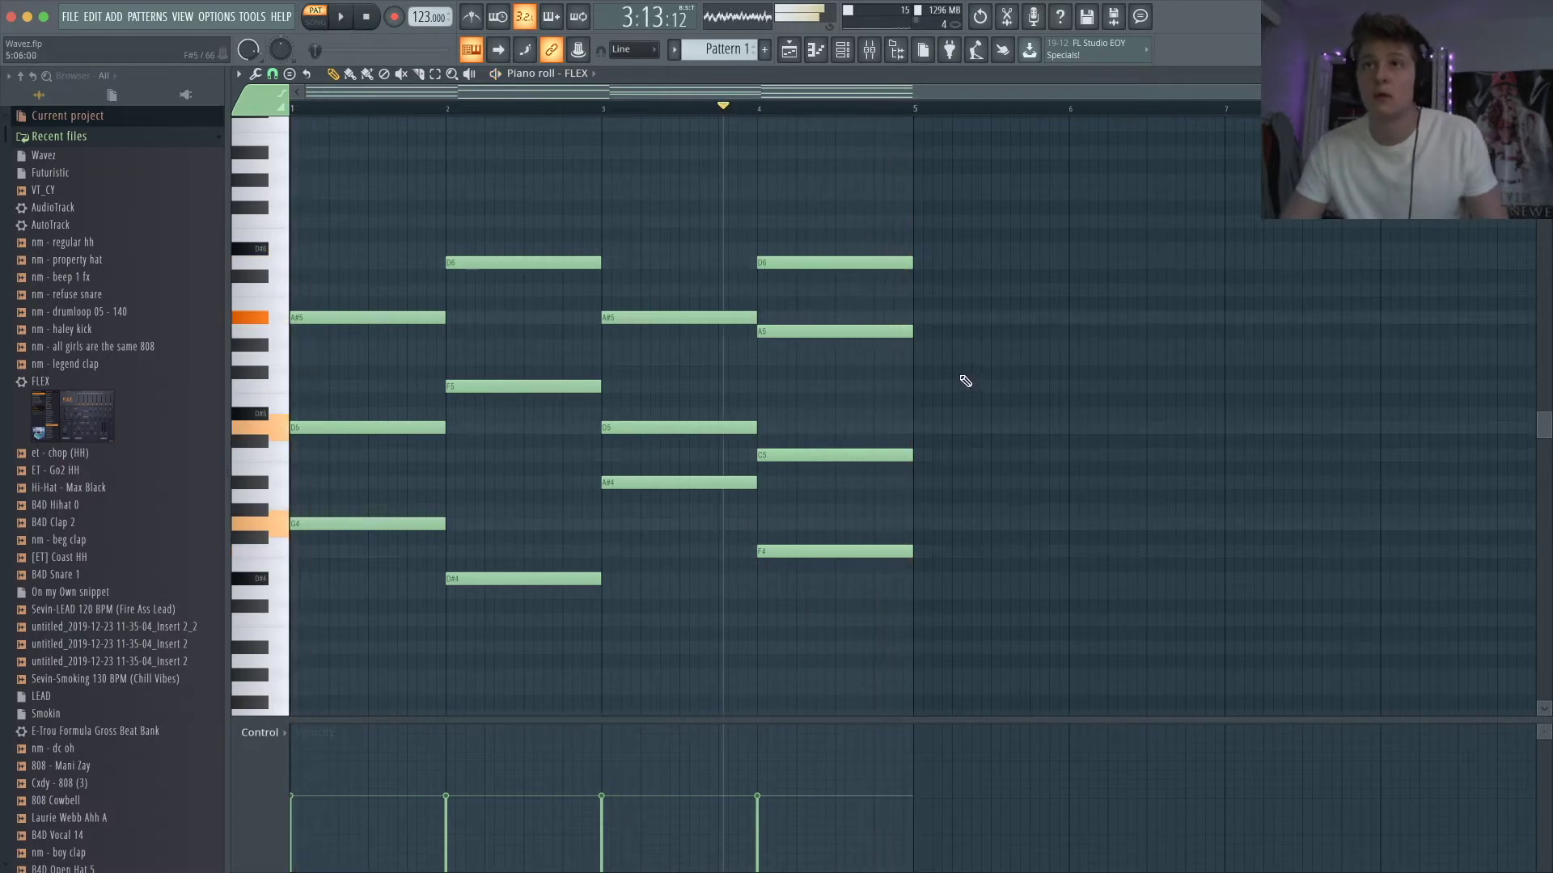
key("space")
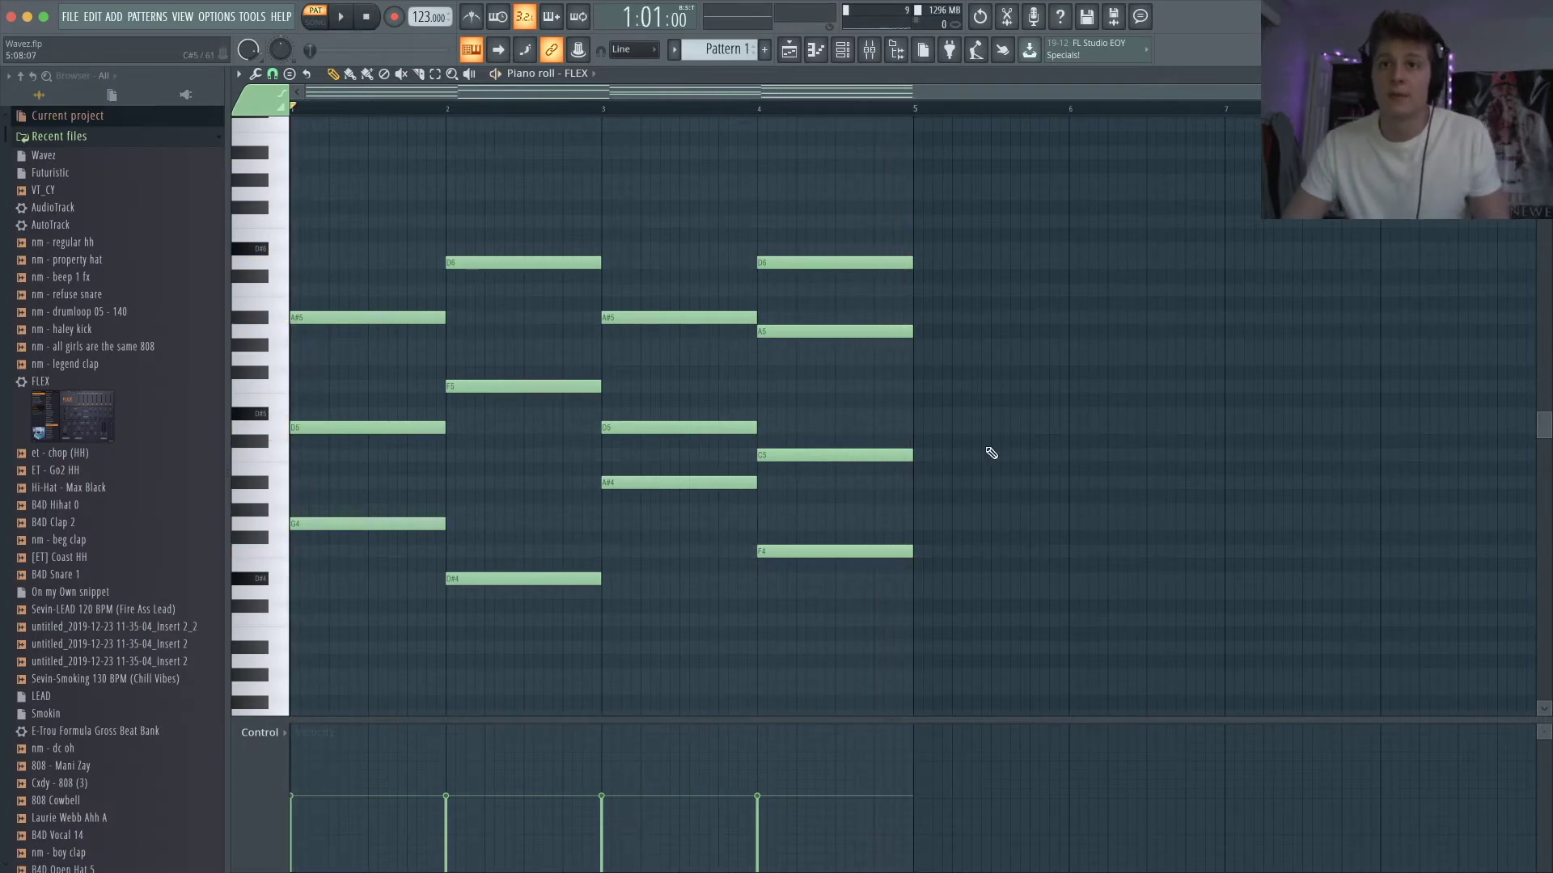
- Duplicate the whole four-bar chord progression into bars 5 to 8 and play it back
left_click_drag(1039, 637, 291, 200)
key("ctrl+b")
scroll(833, 378, "down", 2)
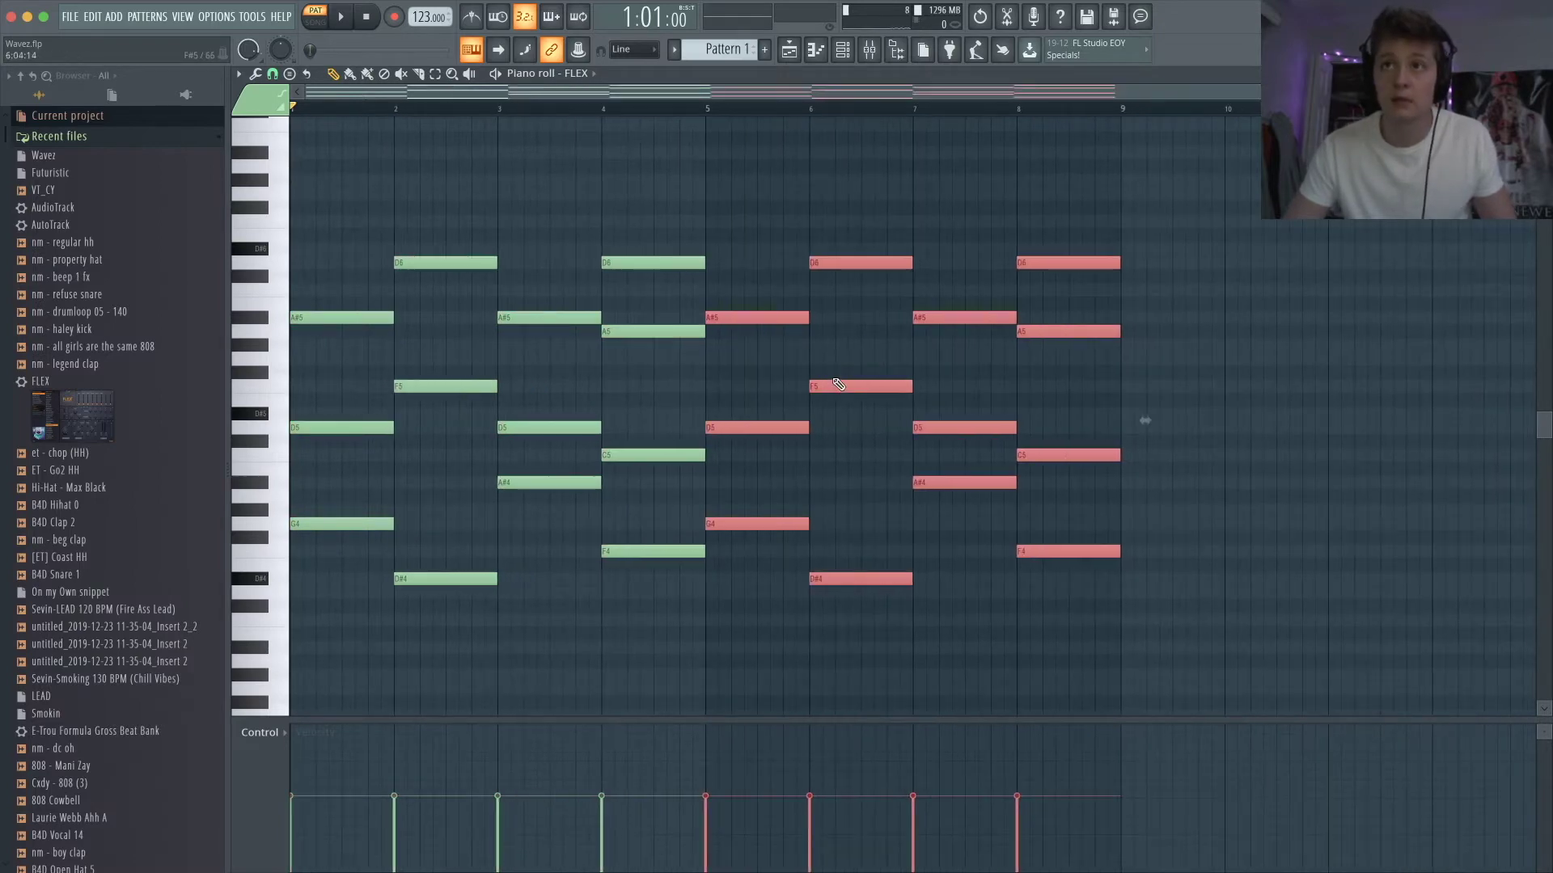
key("super+space")
key("Escape")
key("space")
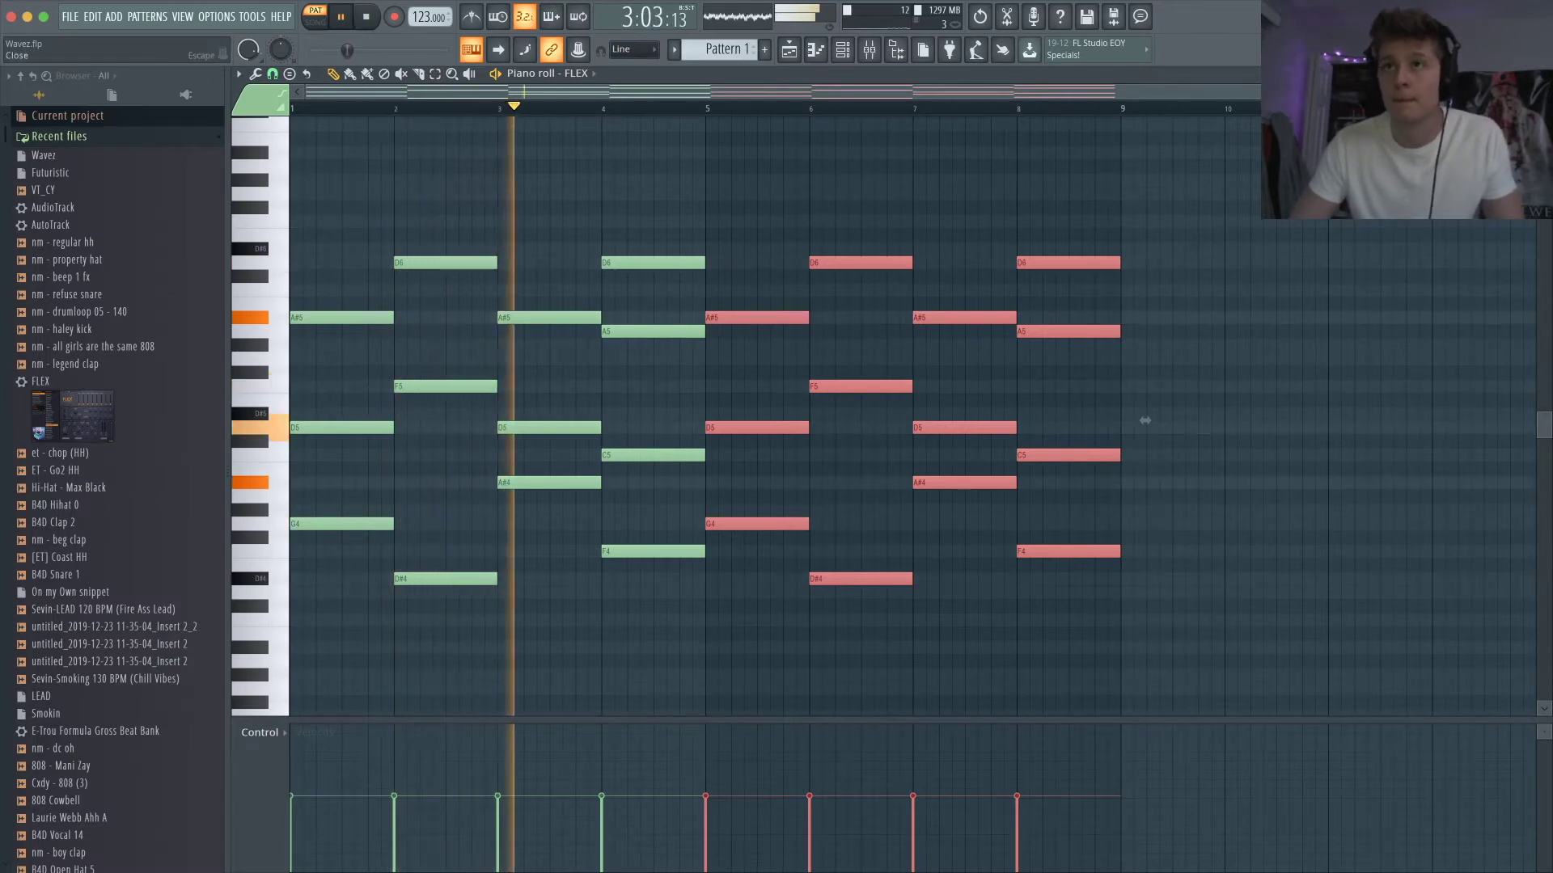
- Close the piano roll, lower the Insert 1 mixer level to about -5.2 dB, and stop playback
key("Escape")
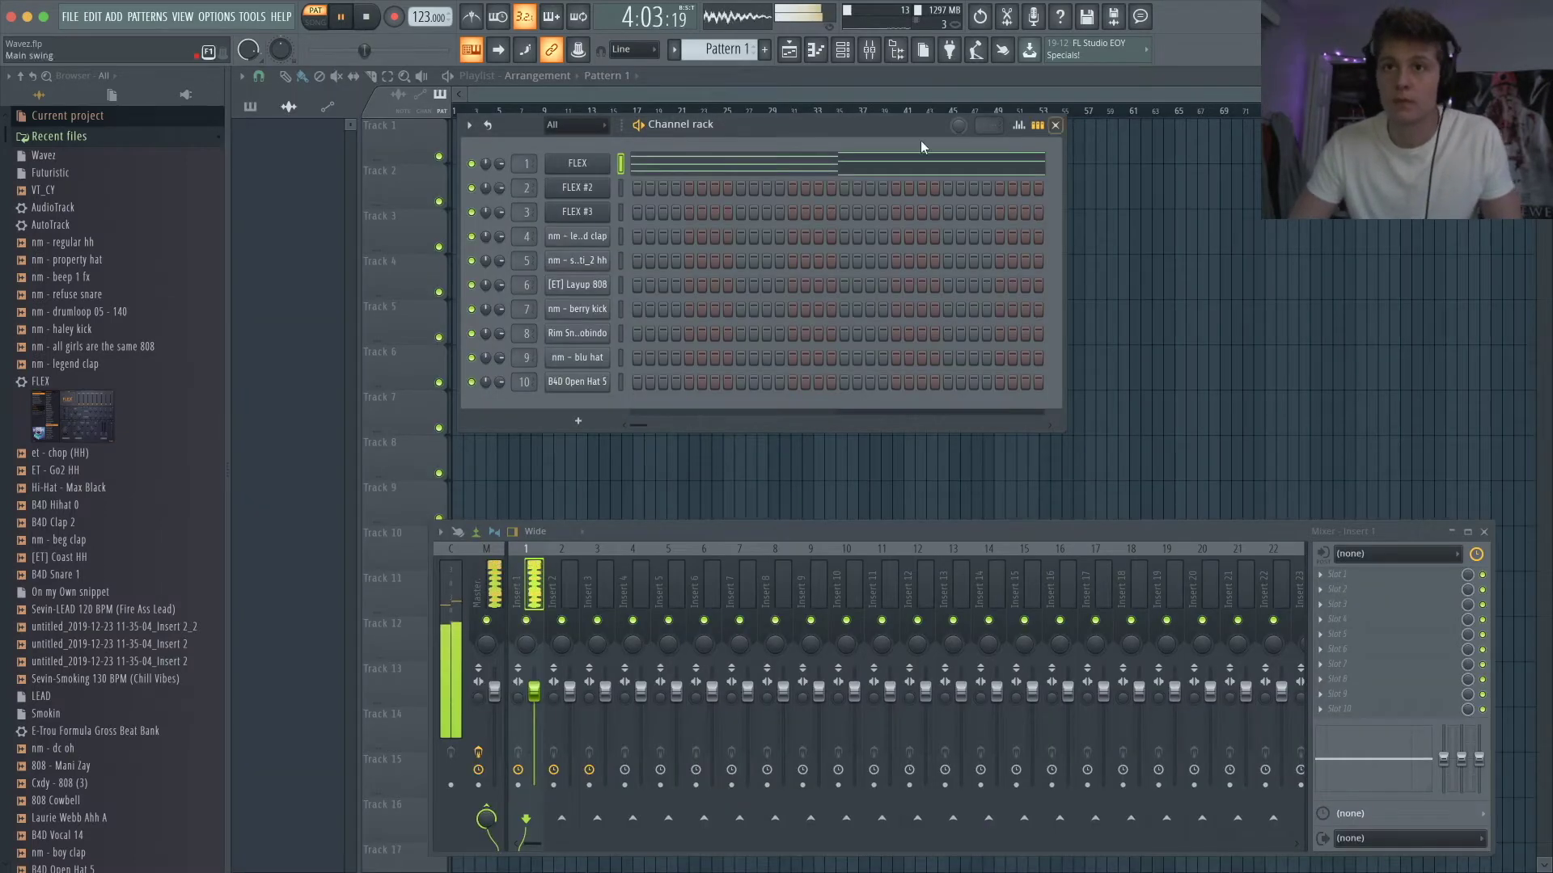
left_click_drag(546, 689, 546, 709)
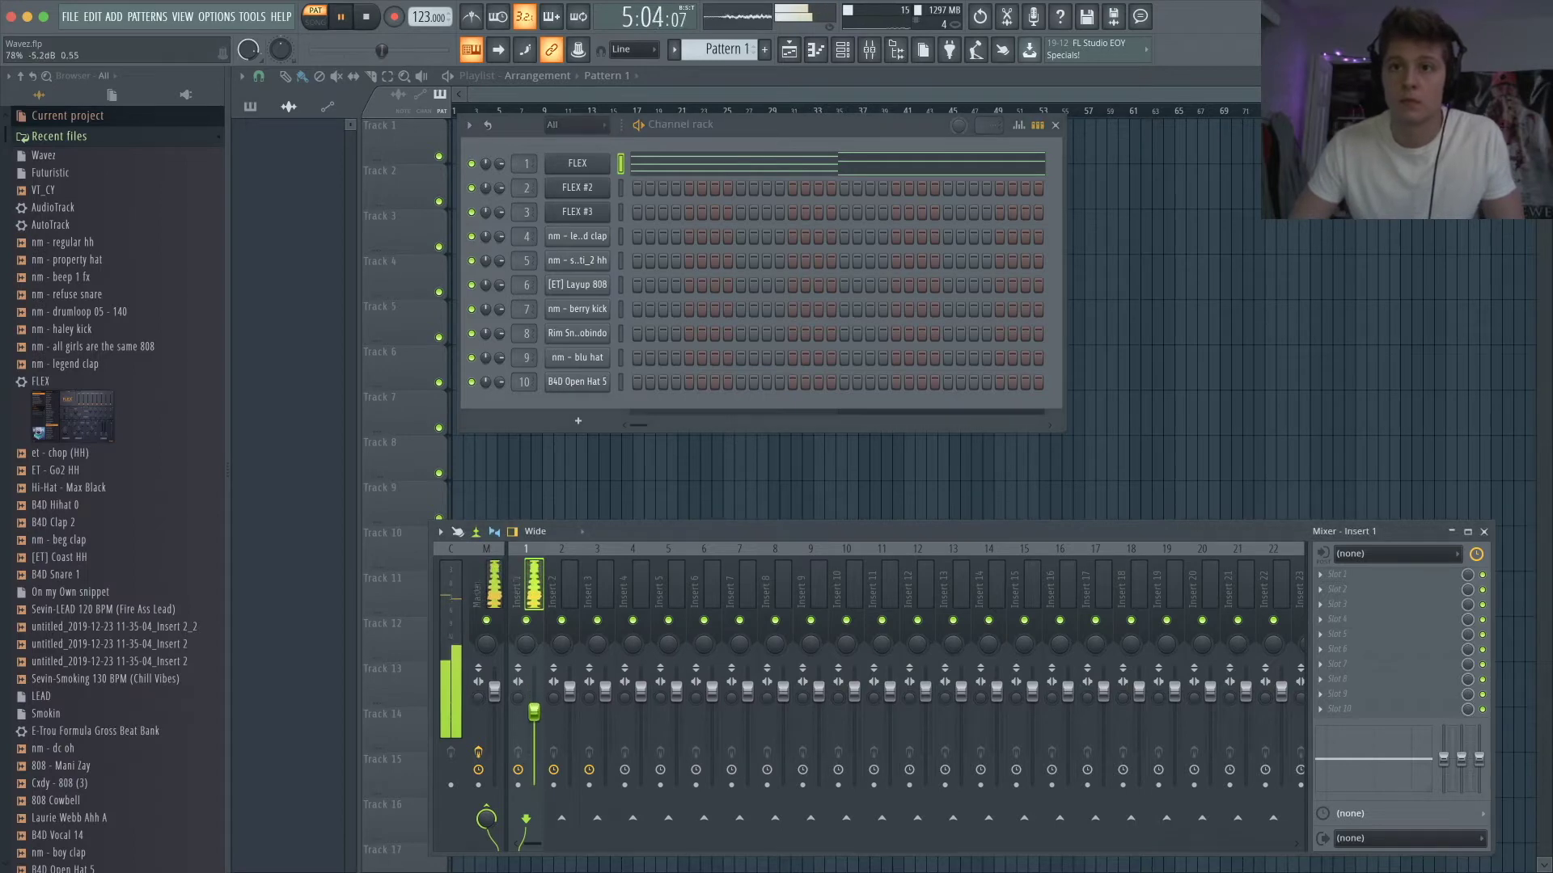
key("space")
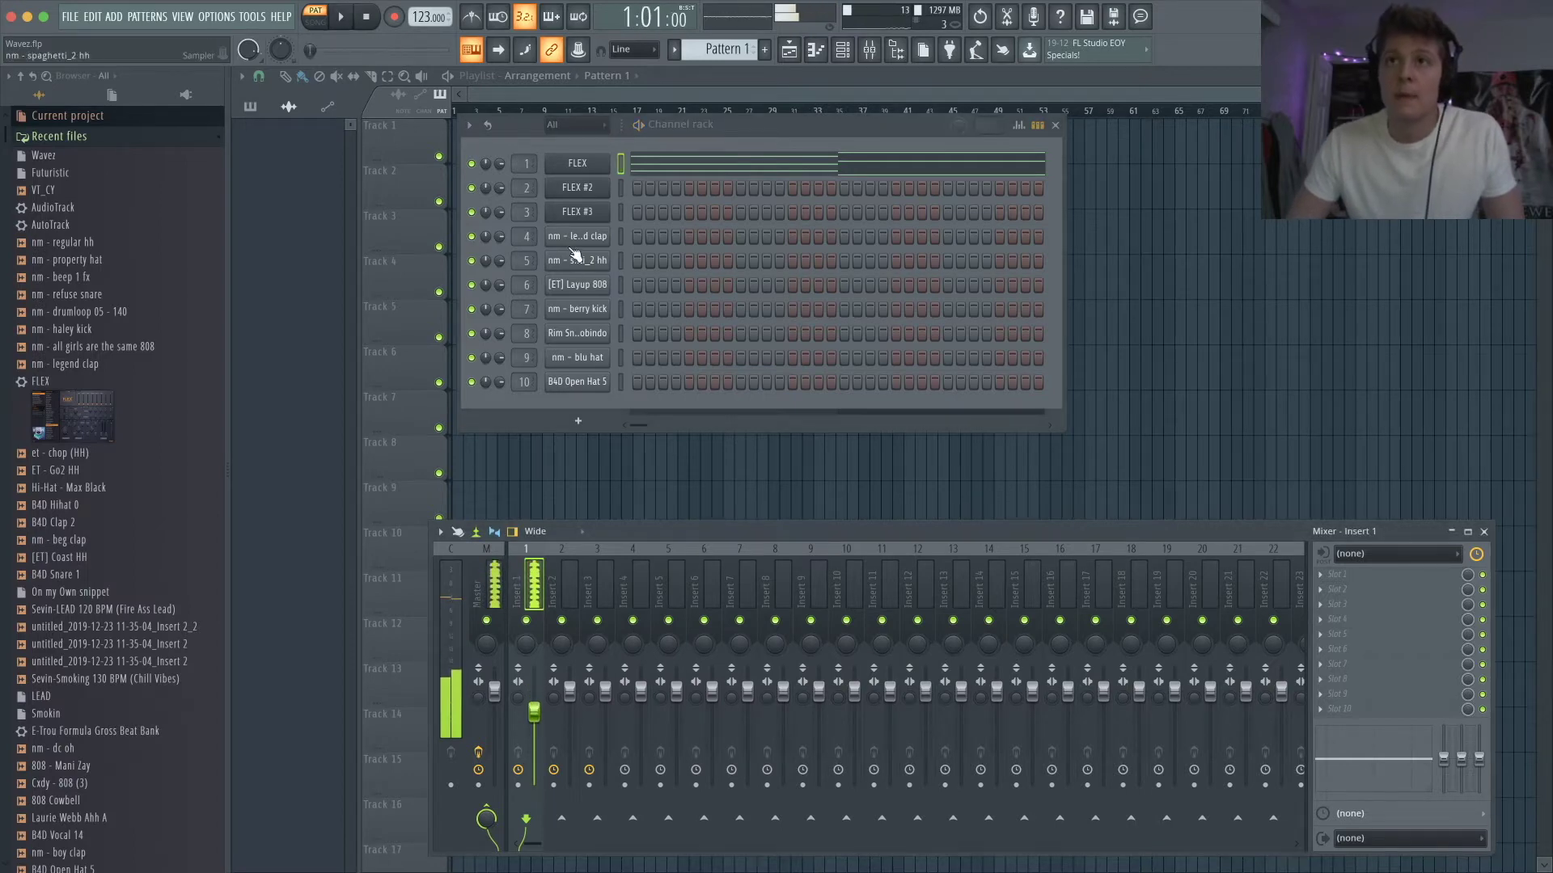
- Check the first FLEX channel's preset, close it, and audition the Life Droplet preset in FLEX #2
left_click(578, 162)
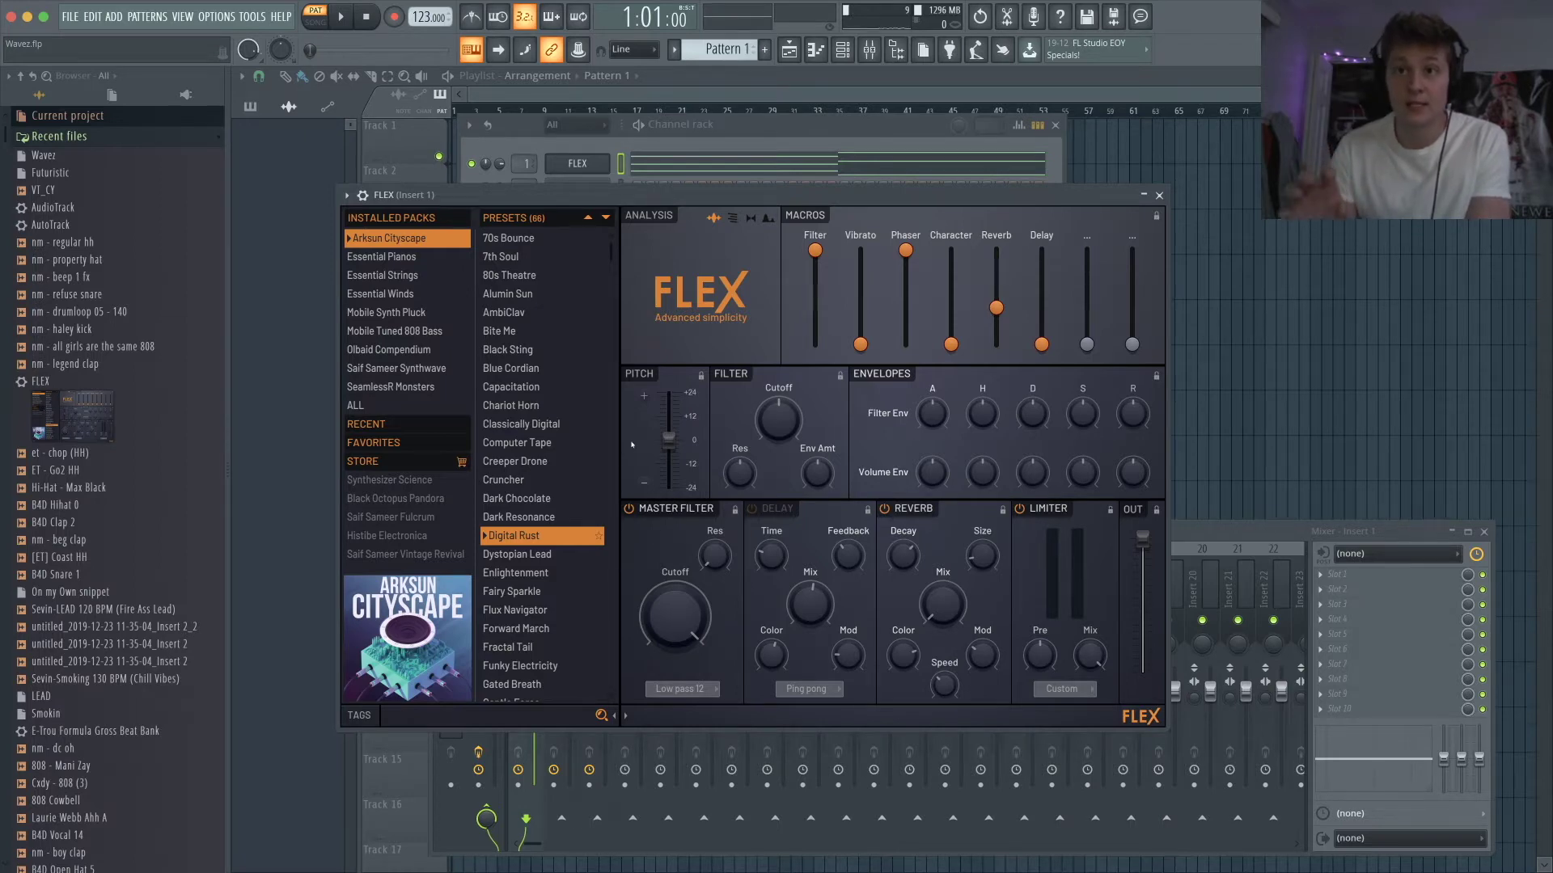
left_click(1159, 195)
left_click(590, 189)
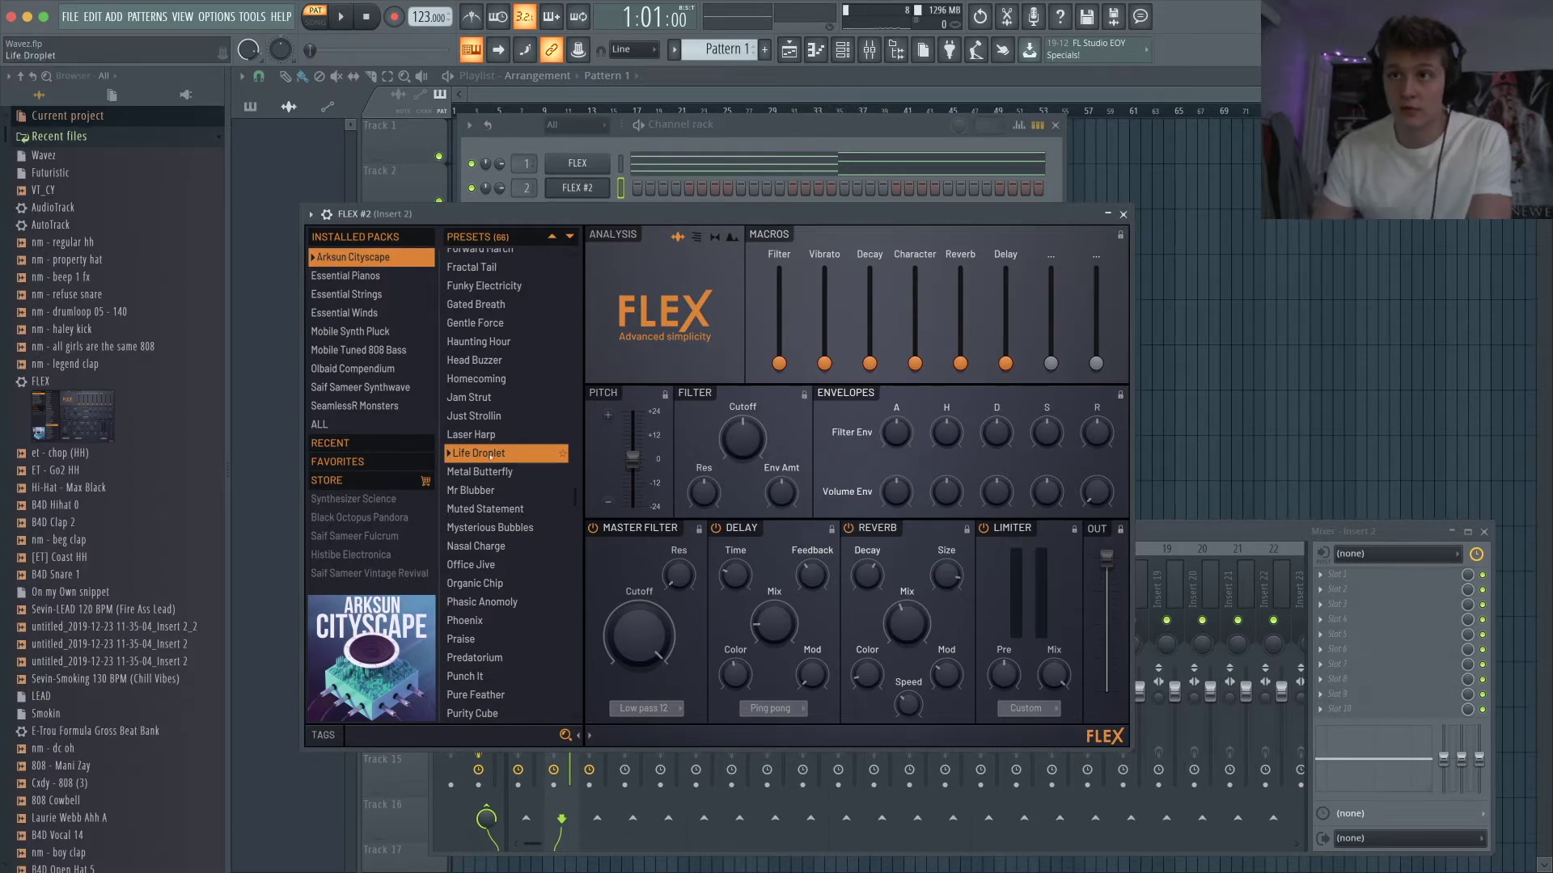
key("q")
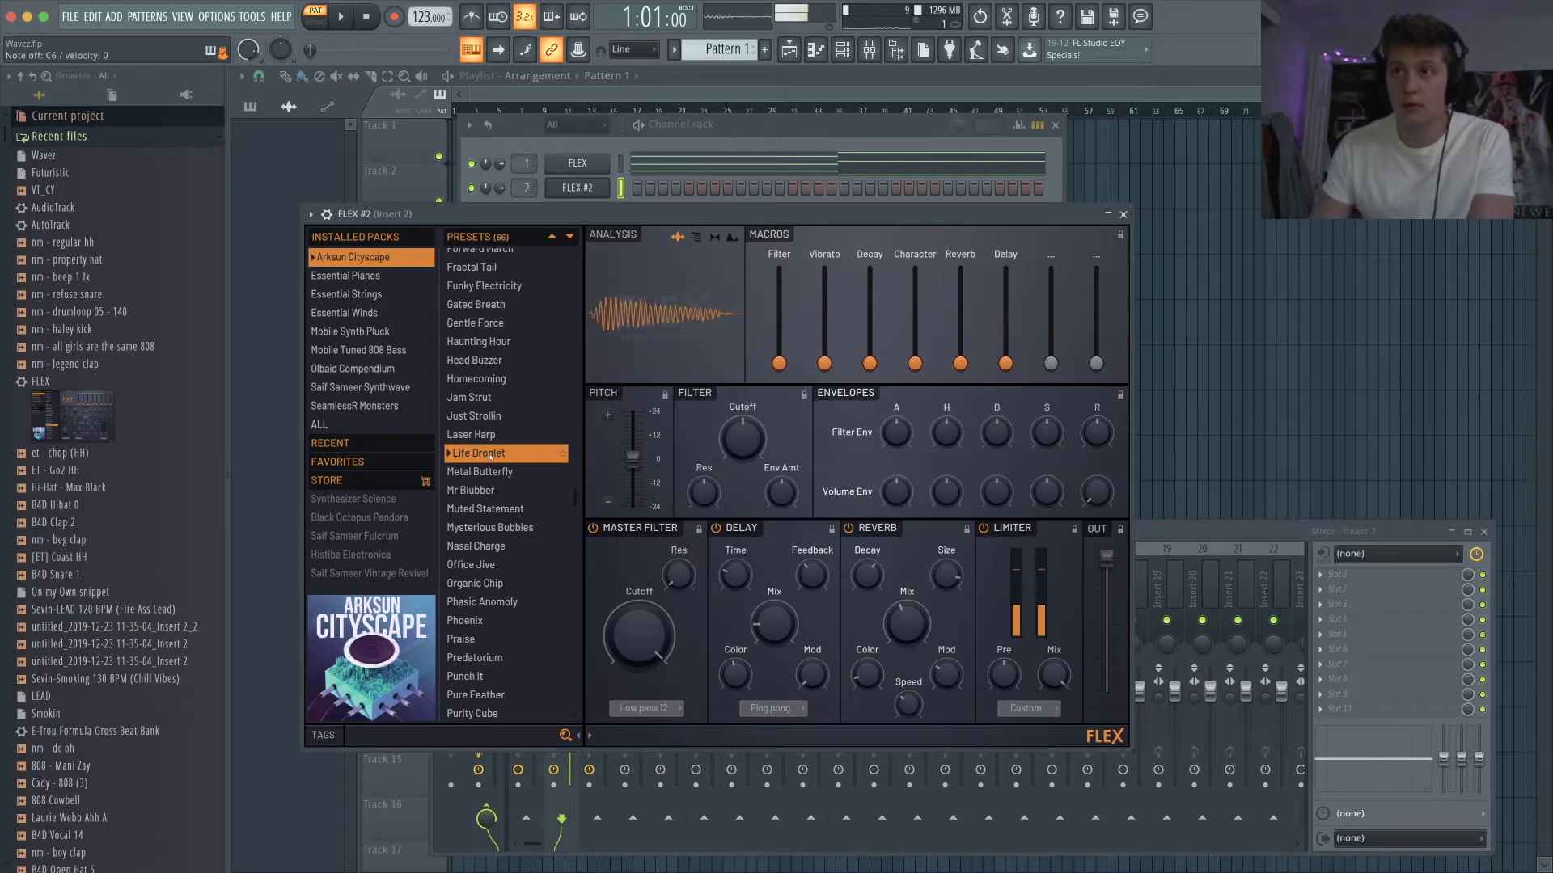
- Finish auditioning the FLEX #2 preset, close the plugin window, and open the FLEX #2 channel's piano roll
key("m")
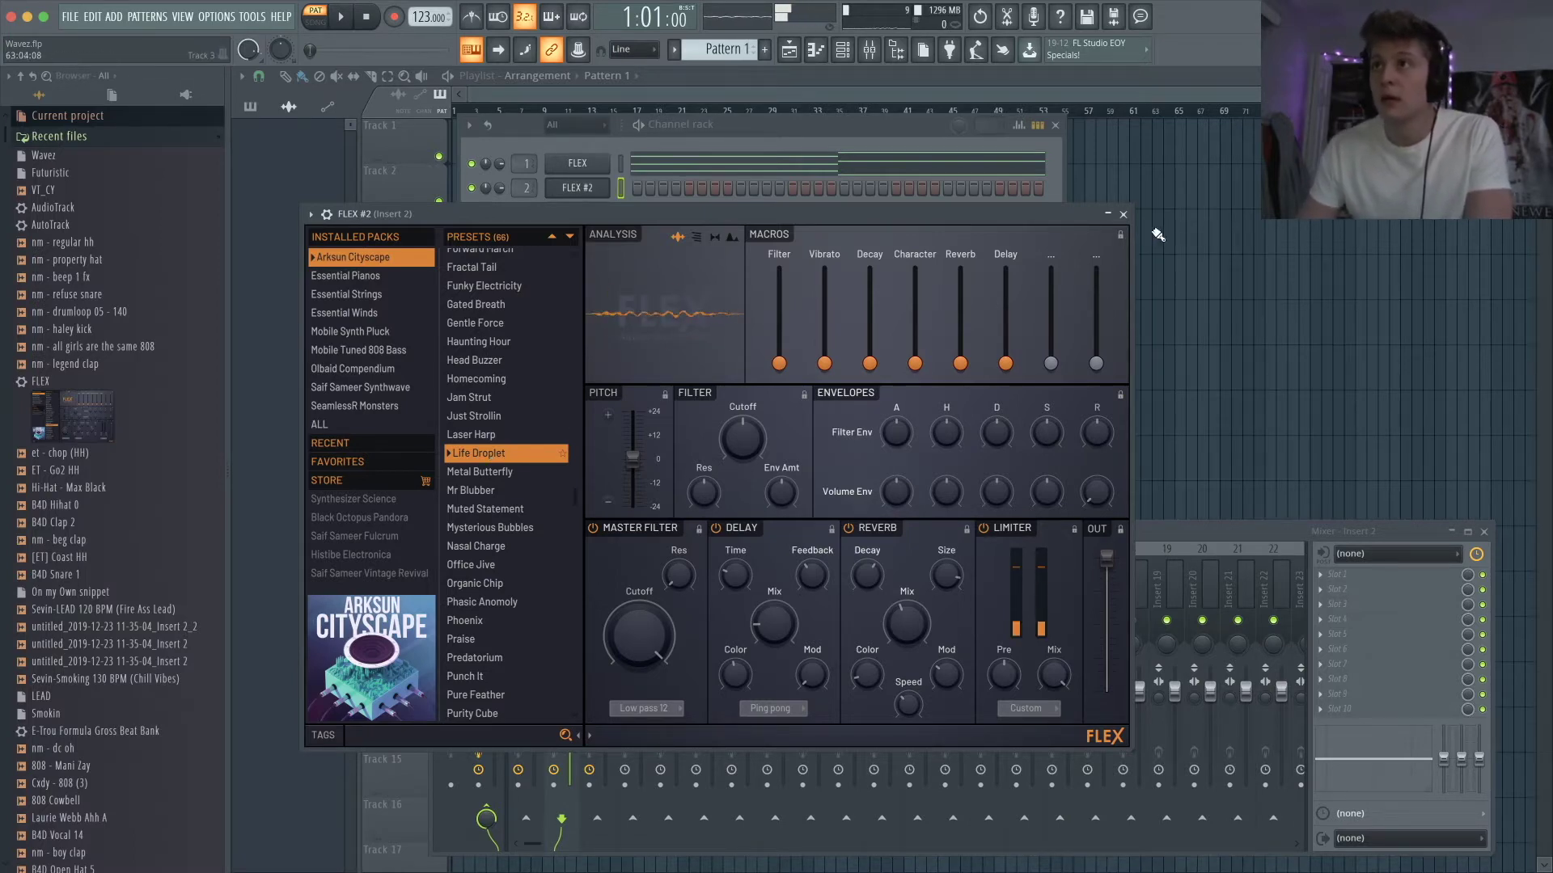
left_click(1123, 214)
right_click(602, 184)
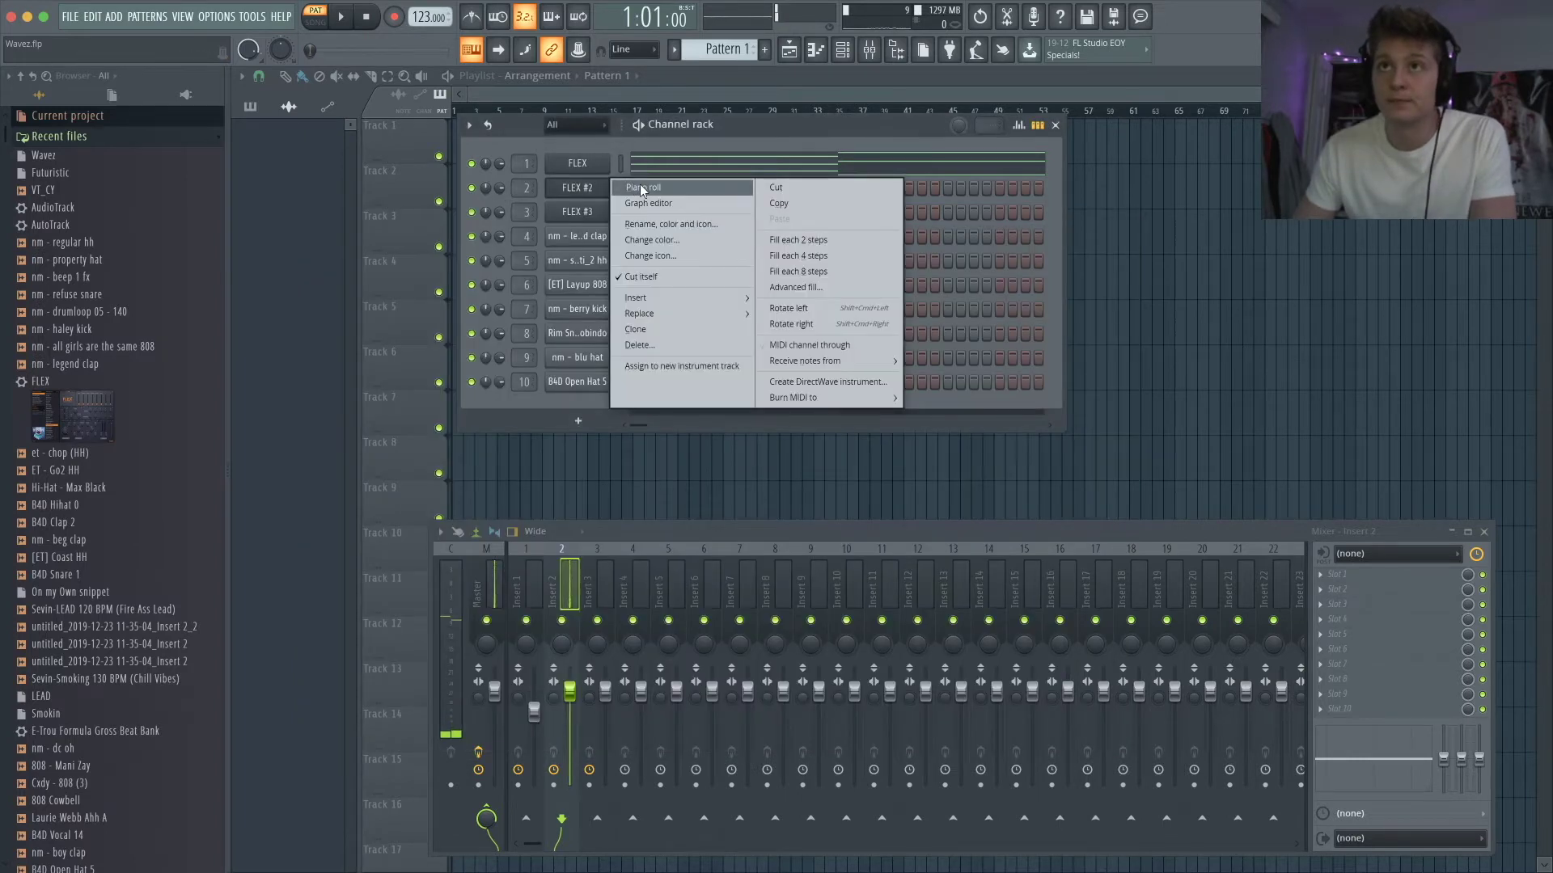
left_click(637, 183)
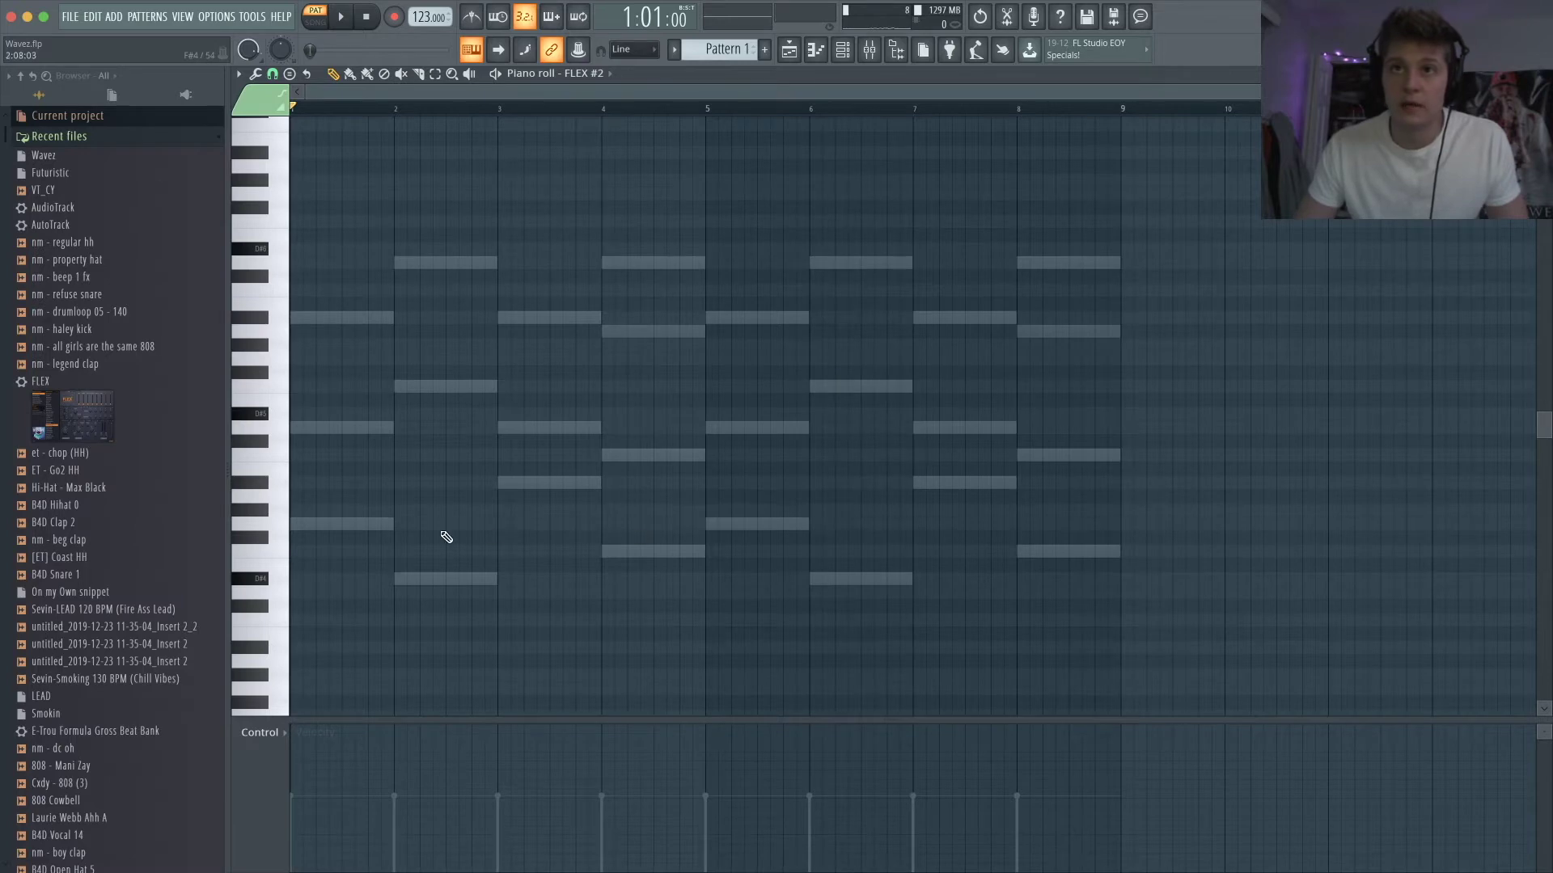
left_click_drag(307, 522, 111, 313)
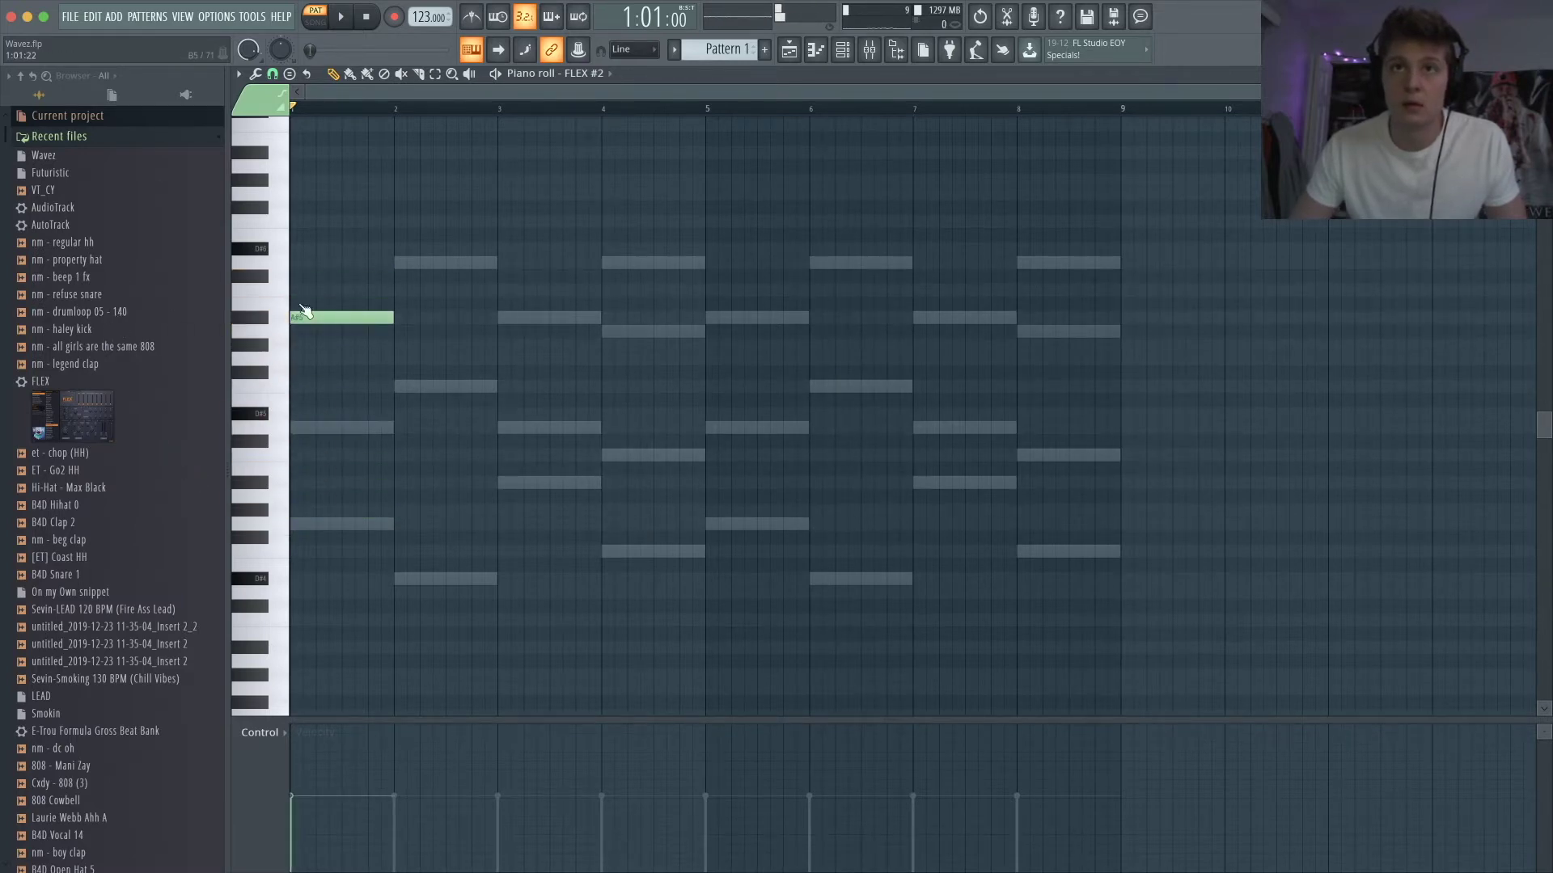
left_click(1541, 74)
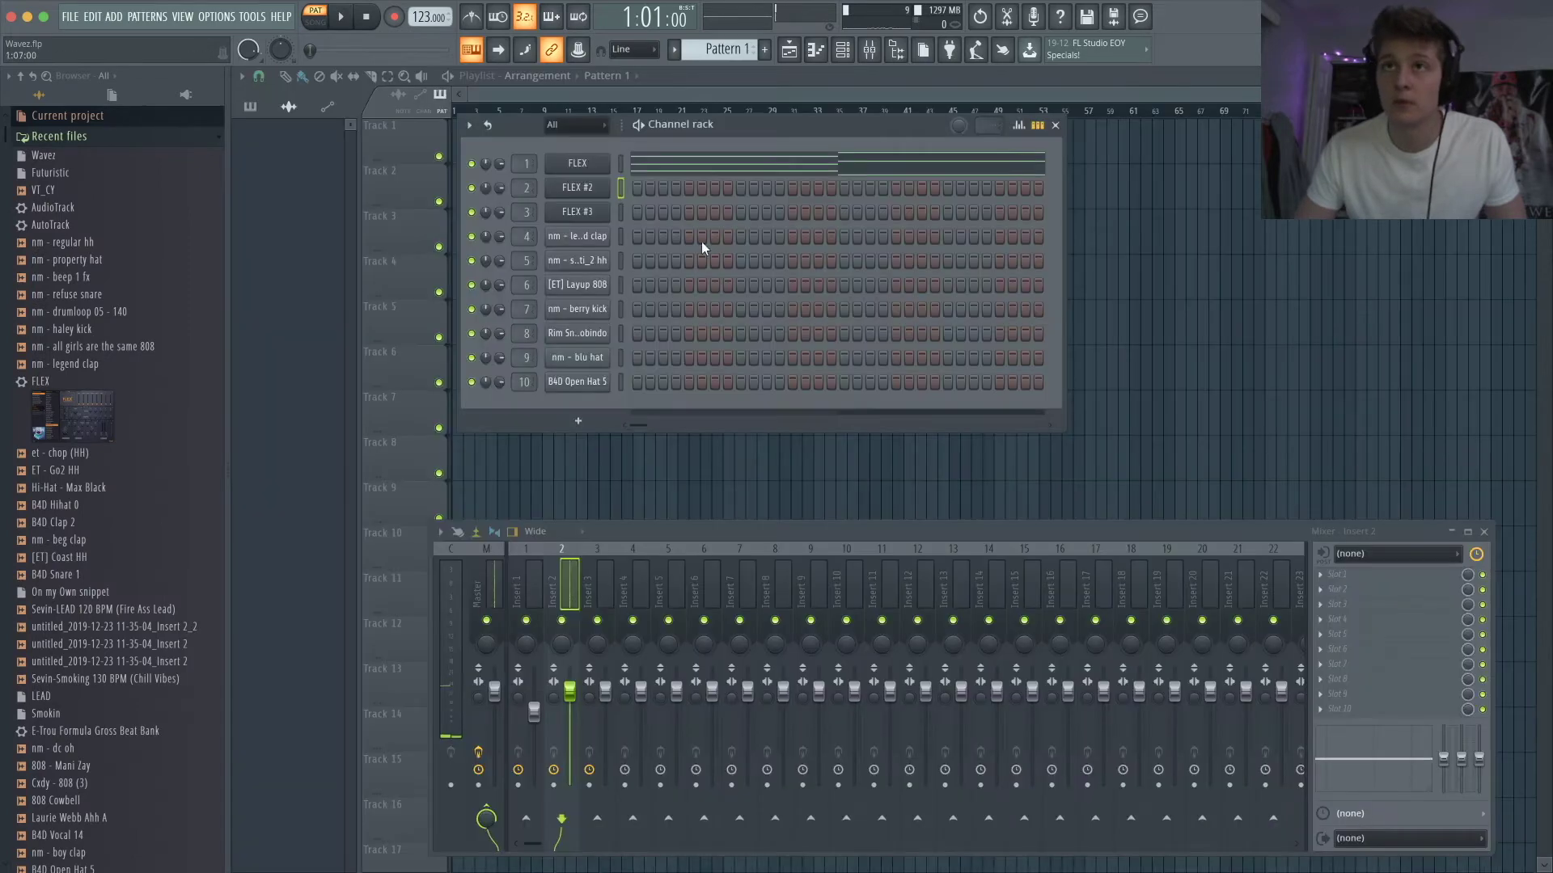
right_click(637, 189)
left_click(632, 186)
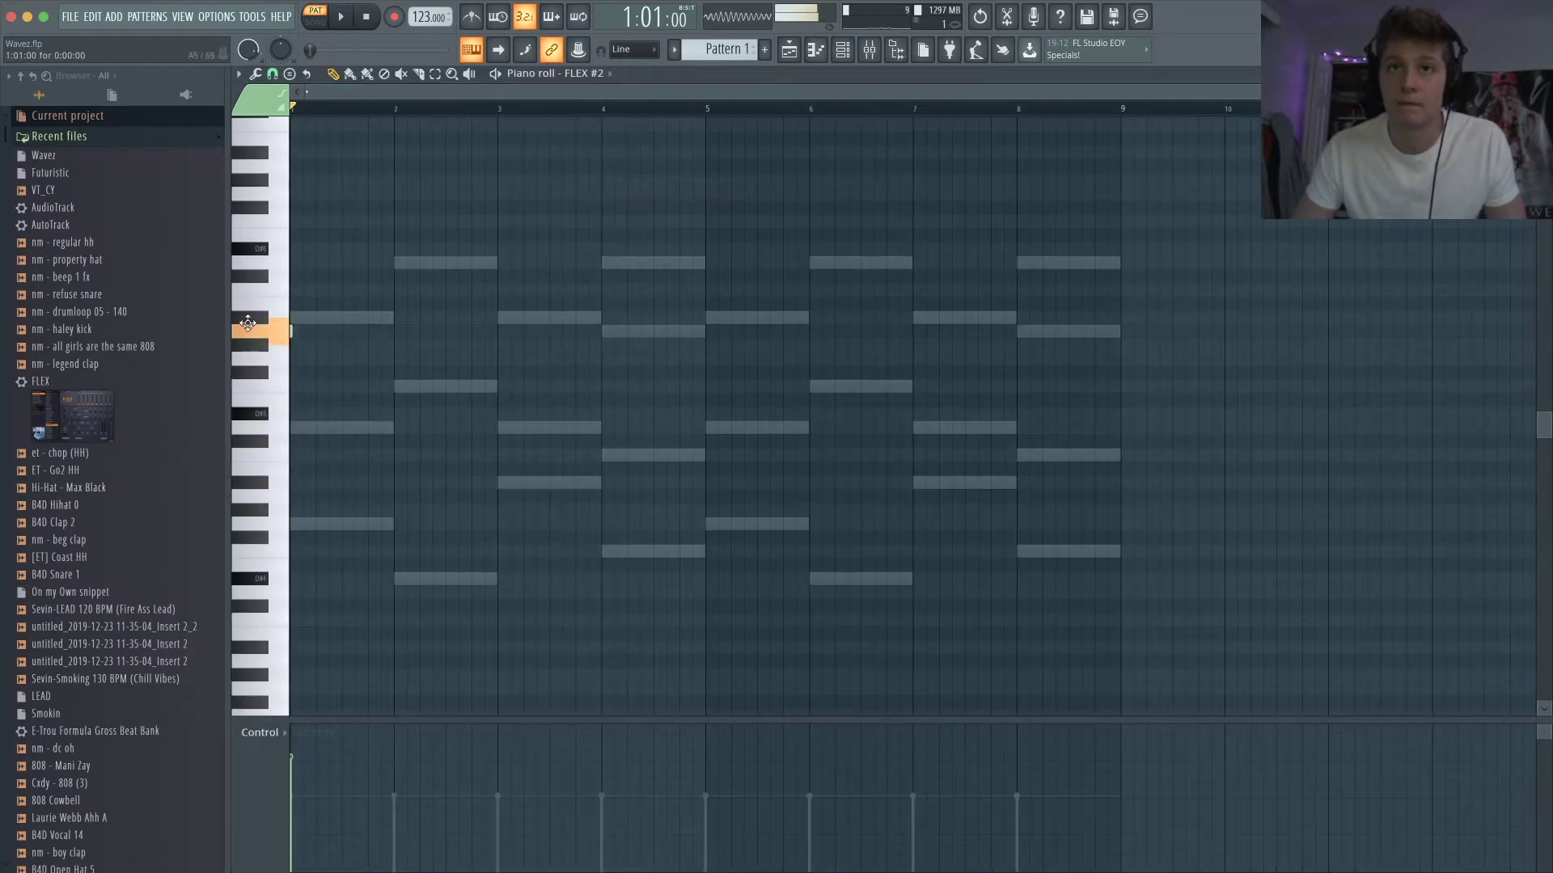
- Place three short ascending notes, A#5, C6 and D6, at the start of bar 1, checking them by playback
key("space")
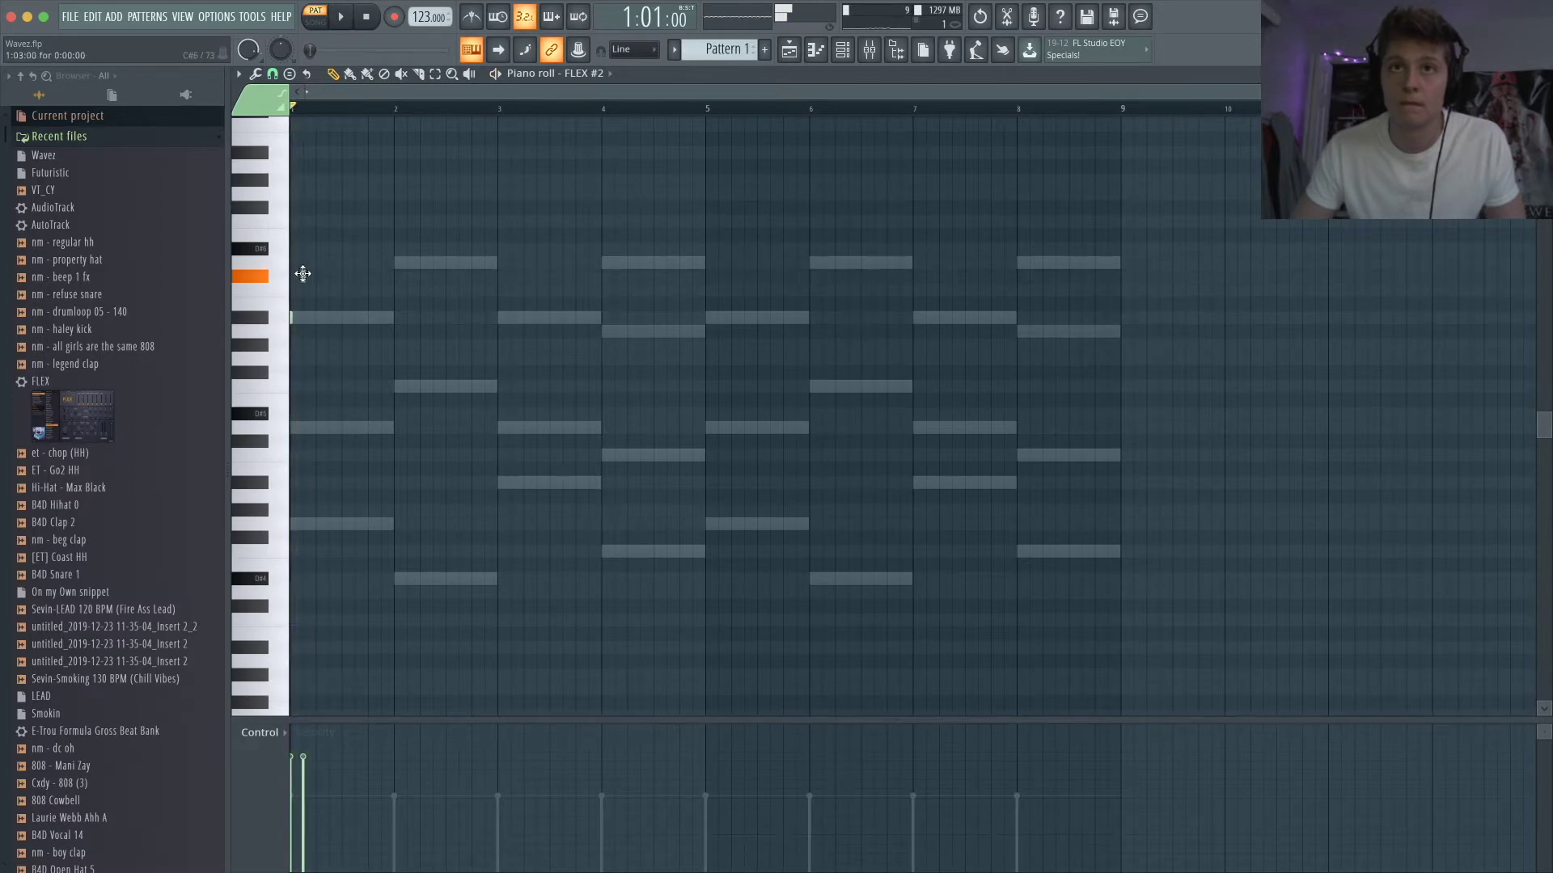
key("space")
left_click(316, 267)
key("space")
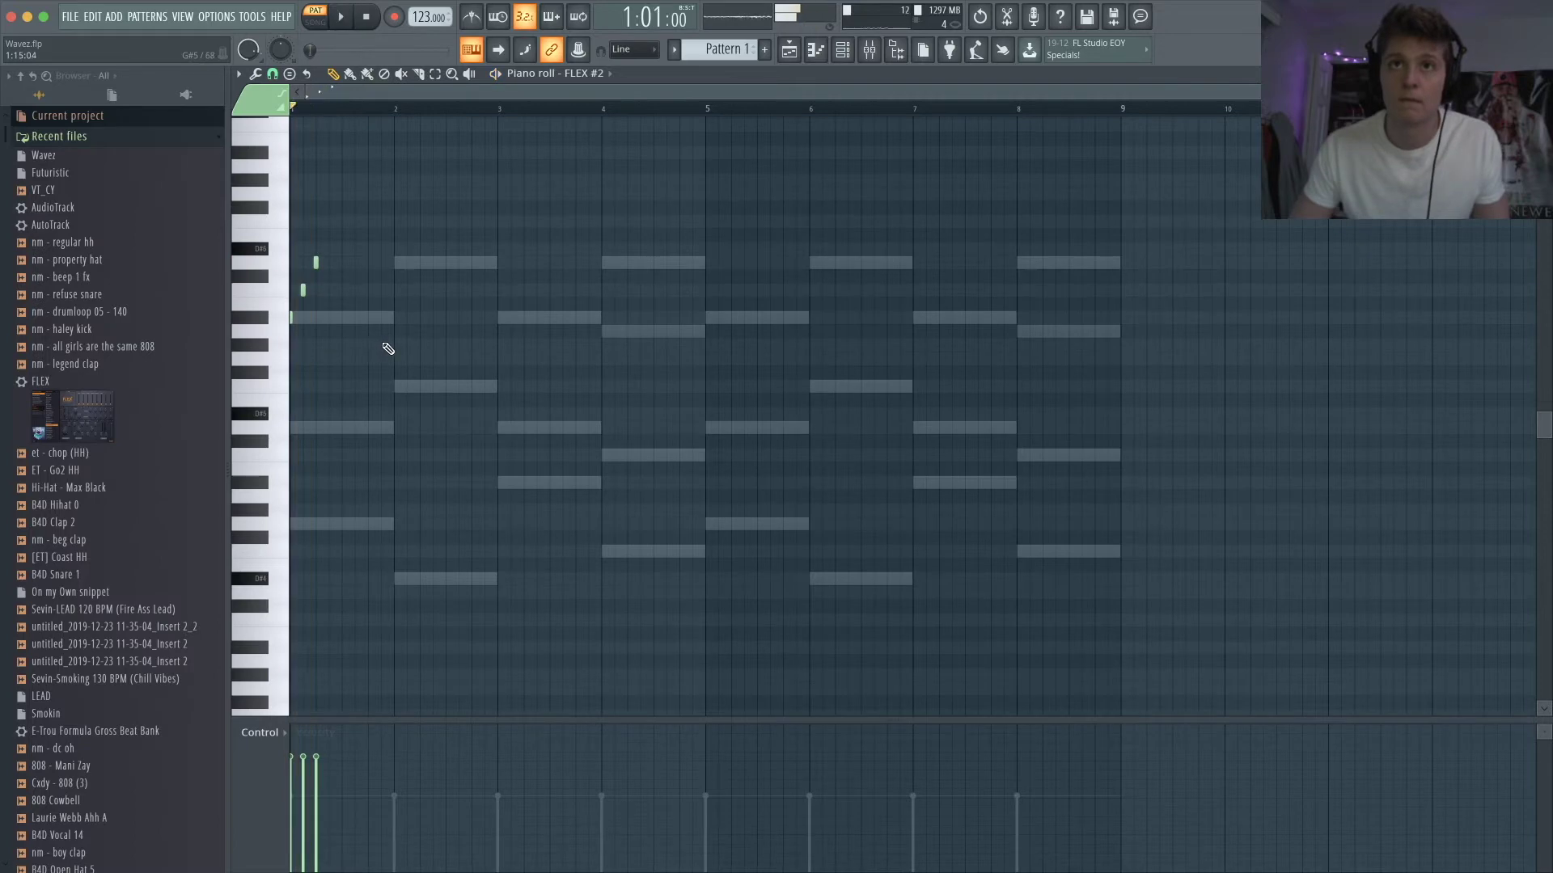
- Duplicate the three-note group within bar 1, then end the bar with A#5 and D6
left_click_drag(399, 356, 289, 256)
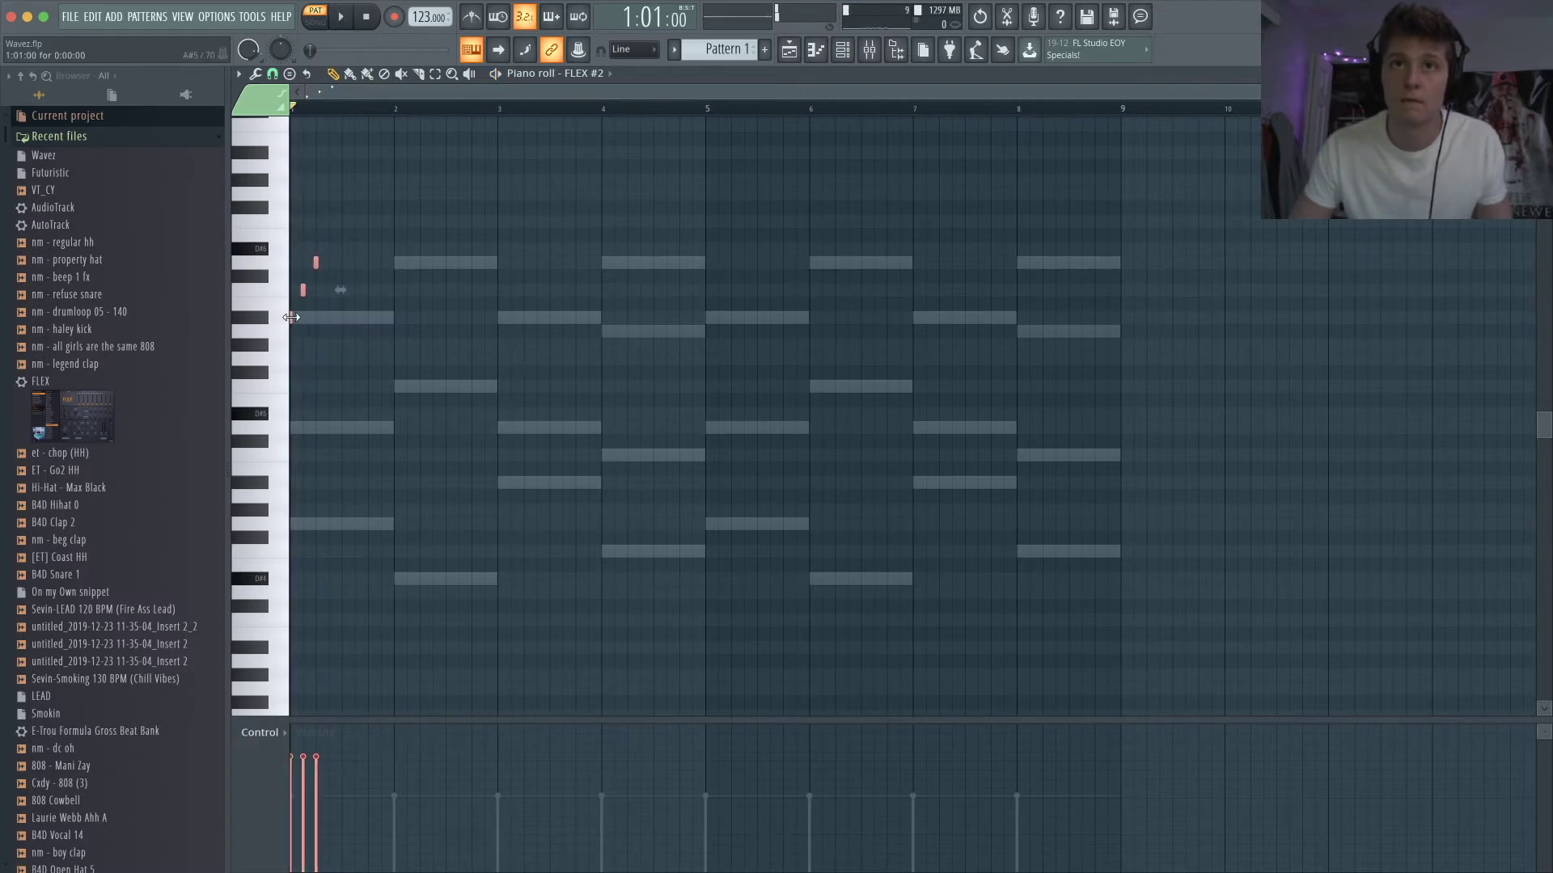
left_click_drag(289, 318, 326, 322, "shift")
key("space")
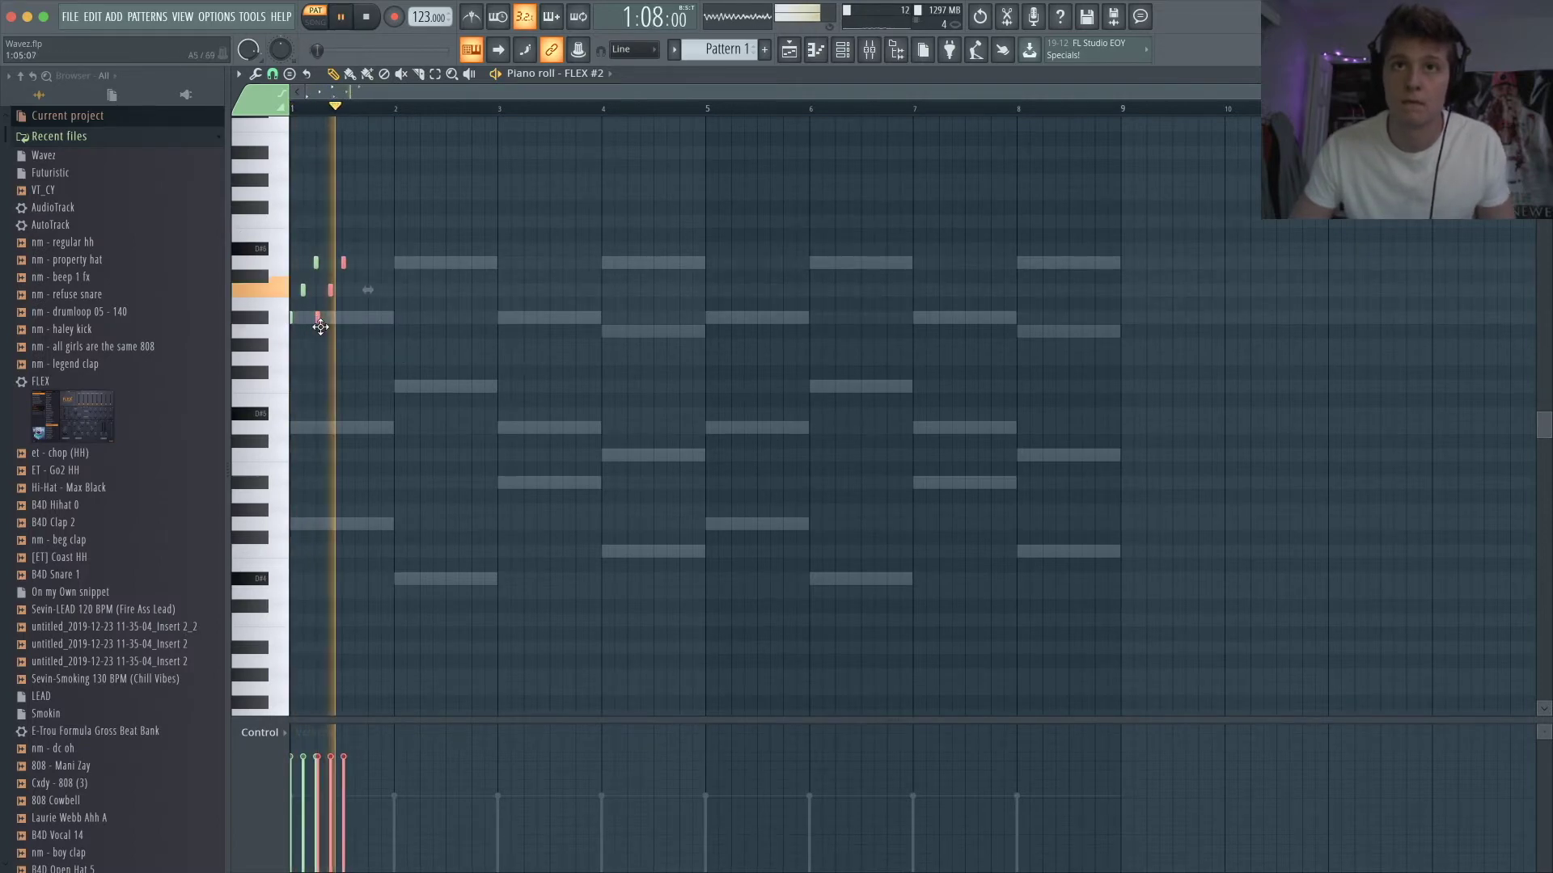
key("space")
left_click(368, 318)
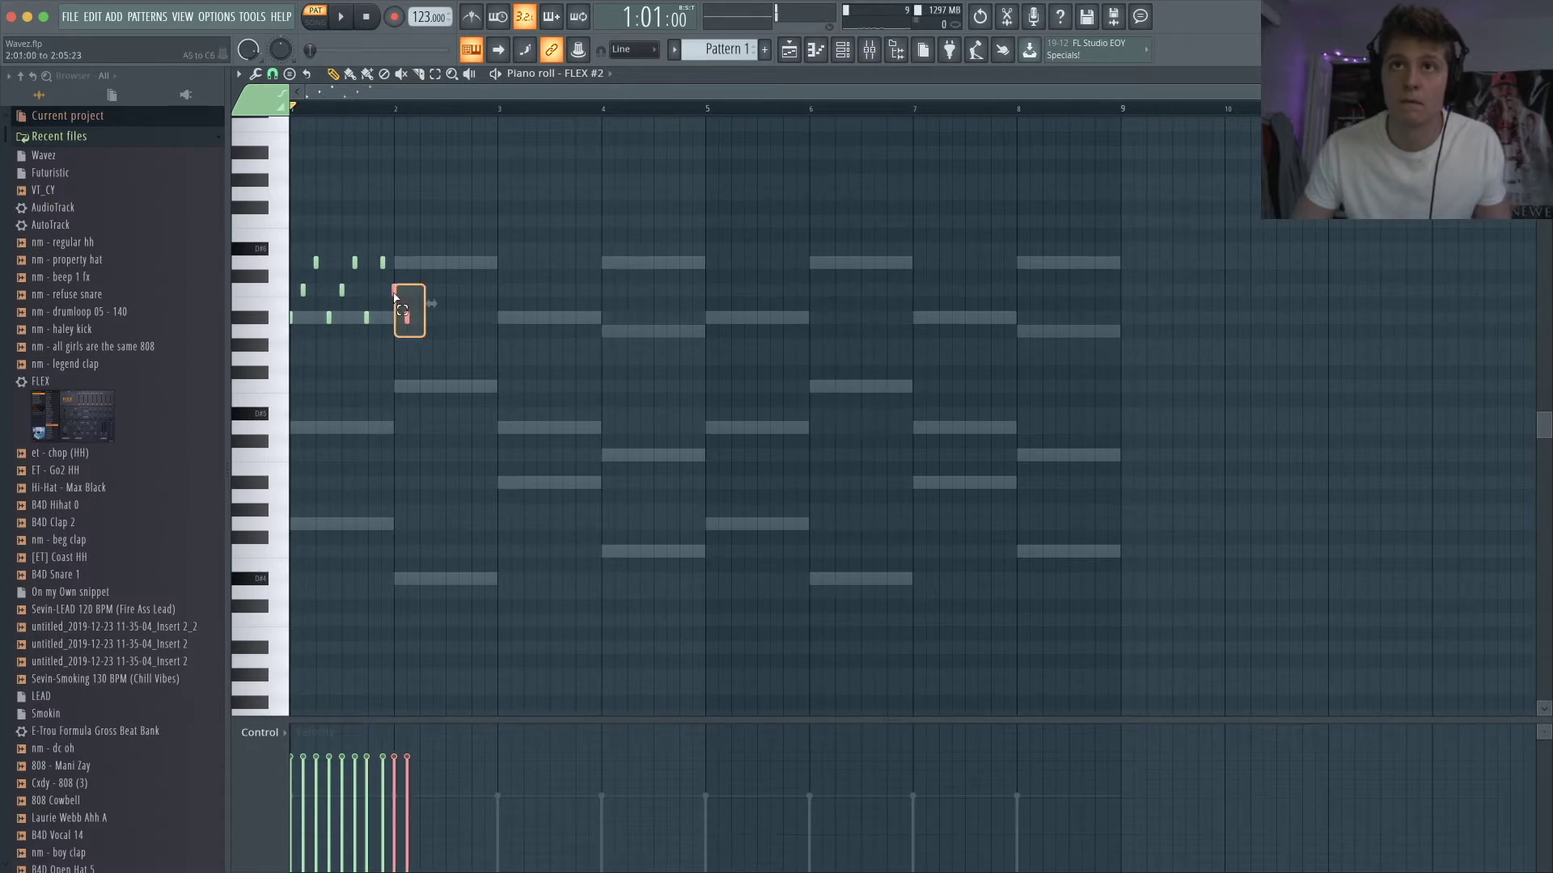
- Repeat the C6 and A#5 note pair until bar 2 is filled, checking it by playback
left_click_drag(393, 291, 447, 302, "shift")
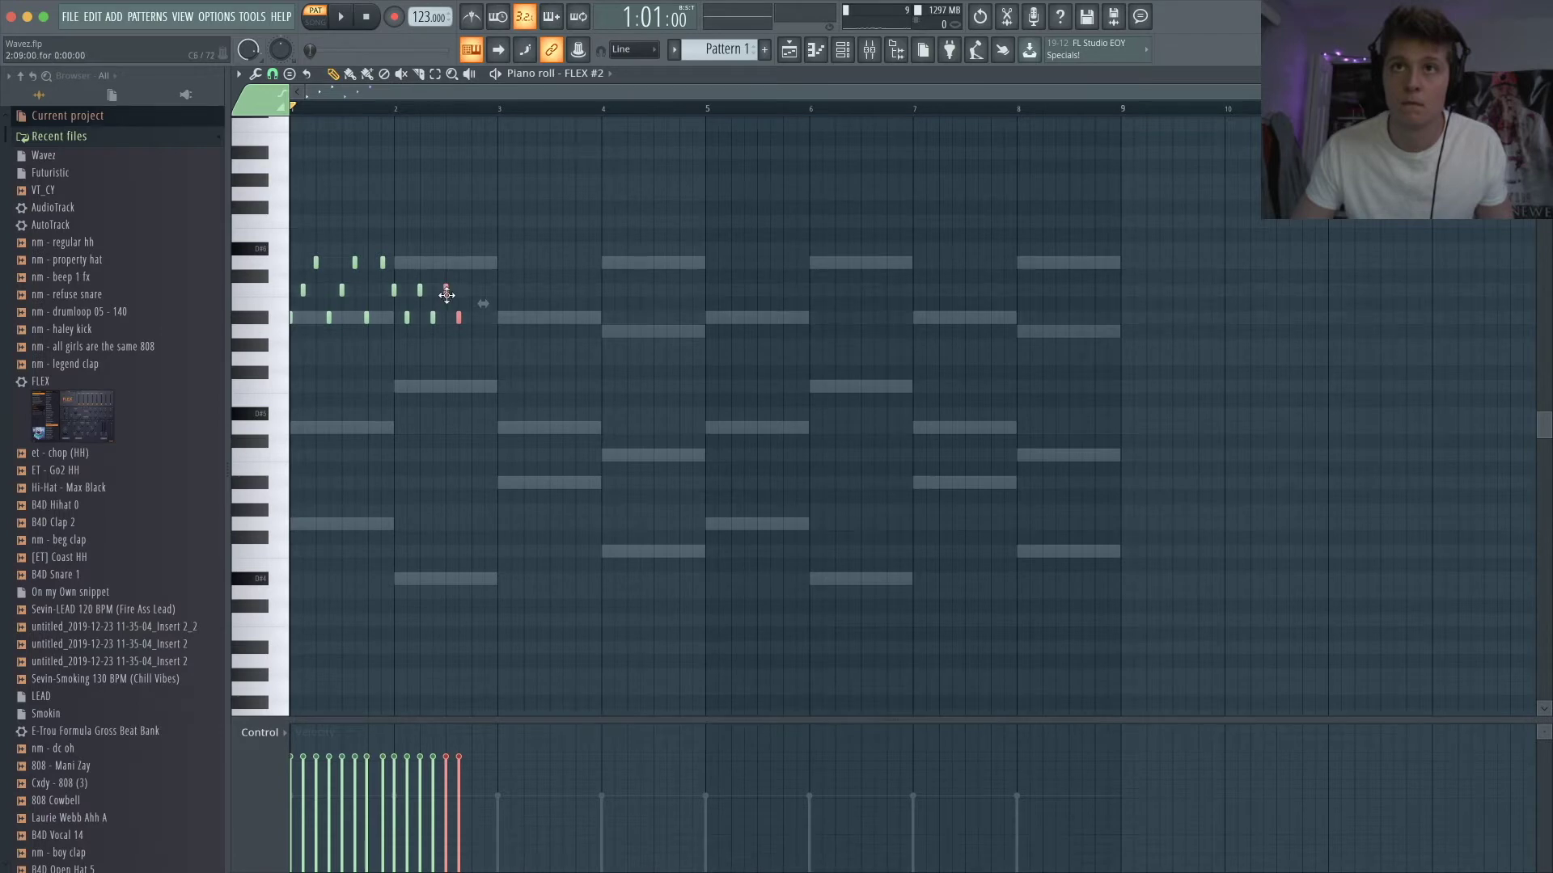
key("space")
left_click_drag(445, 292, 471, 301, "shift")
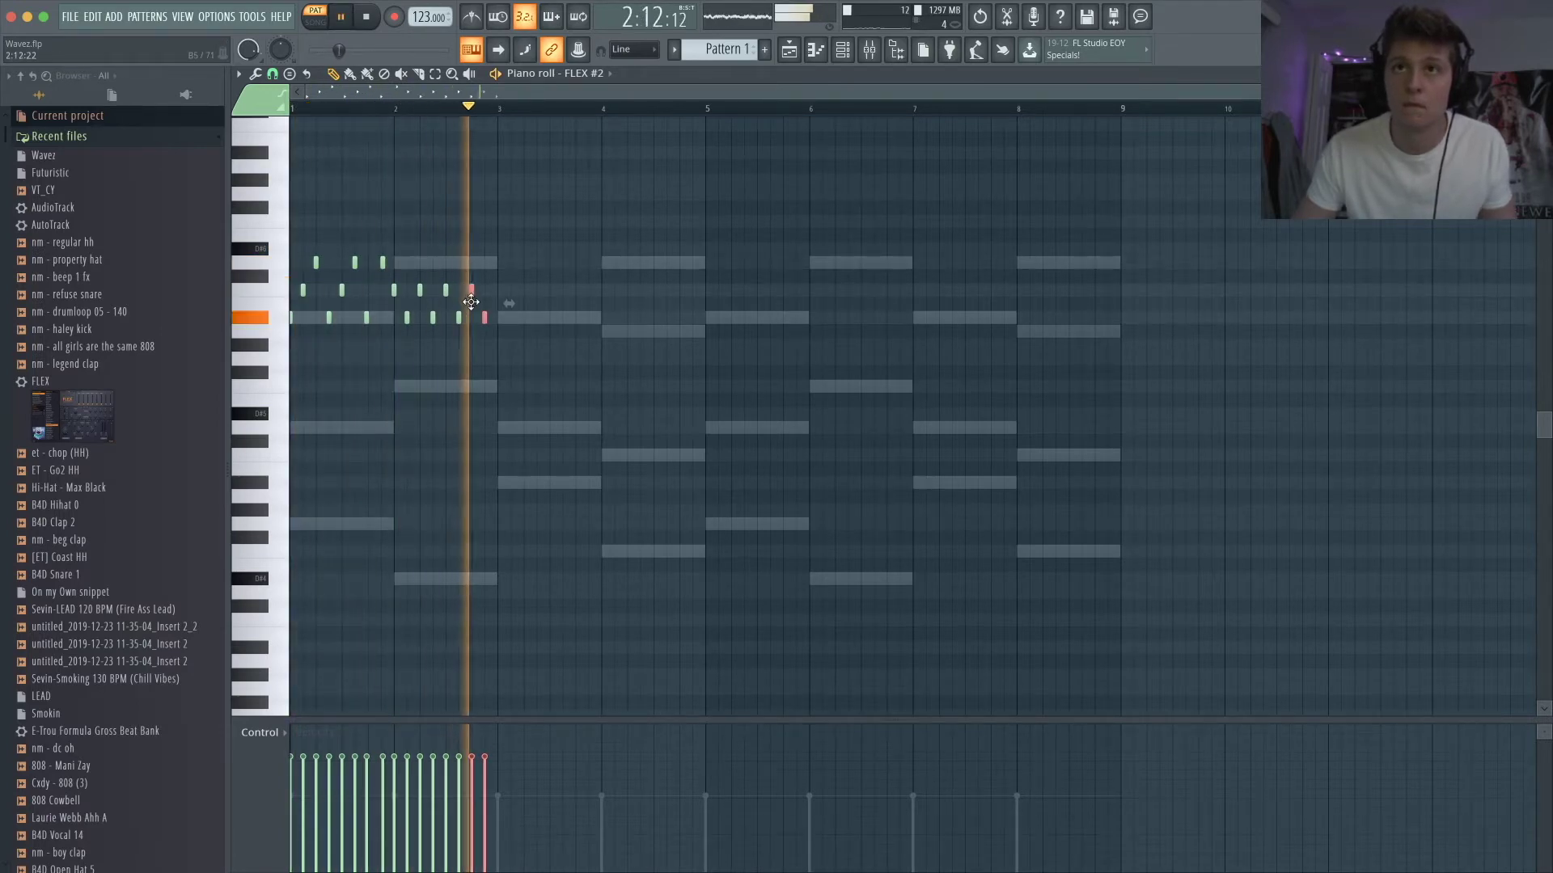
key("space")
- Try a bar 3 phrase of short D#6, D6 and C6 notes, play it back, and delete it
left_click(495, 241)
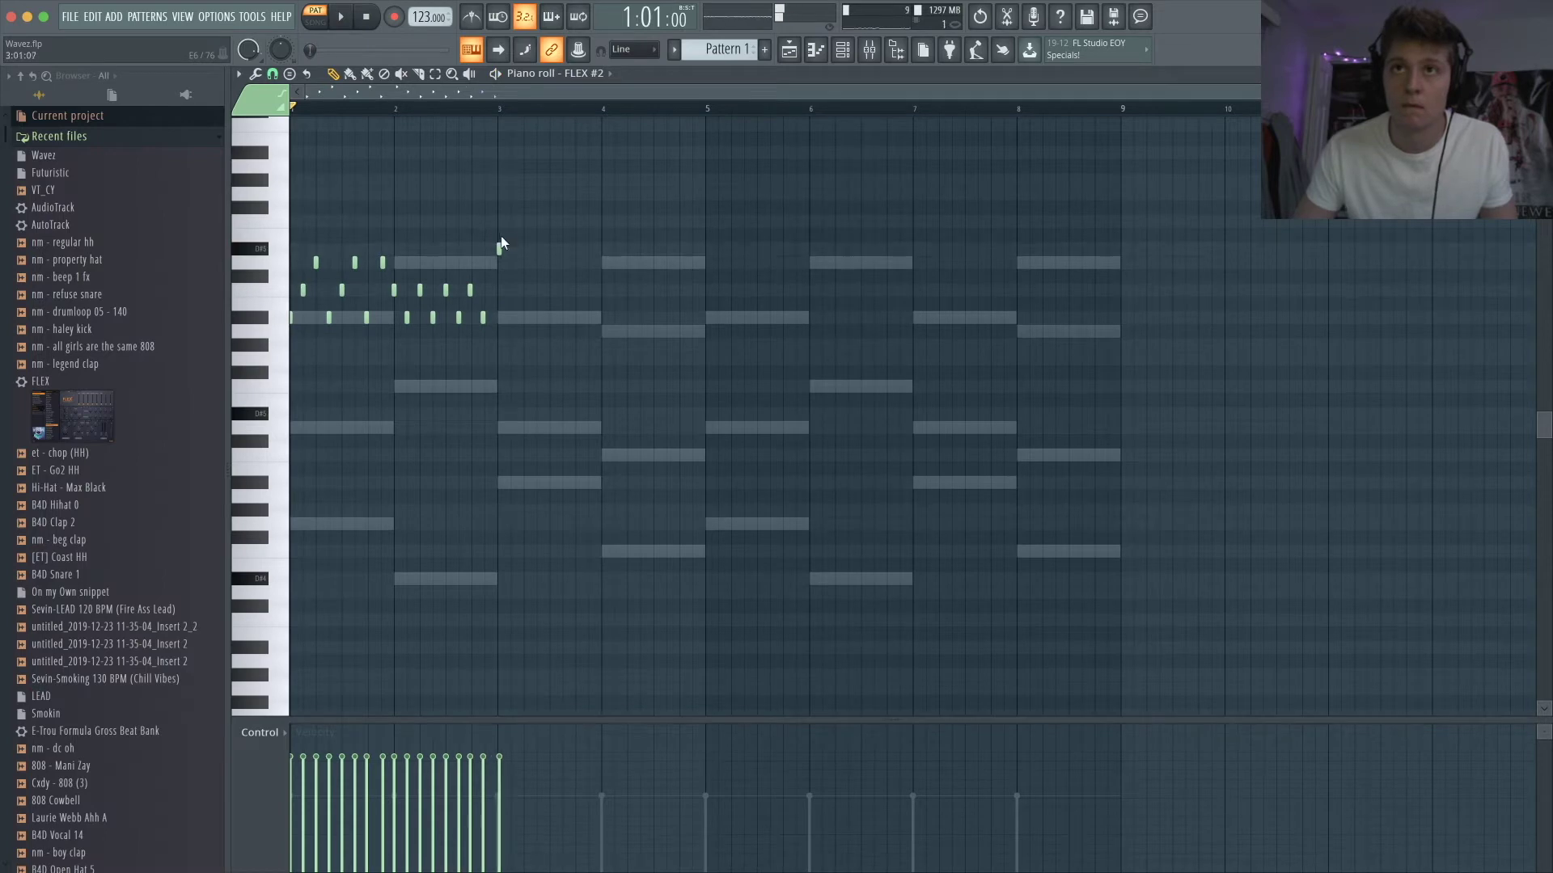
left_click(511, 264)
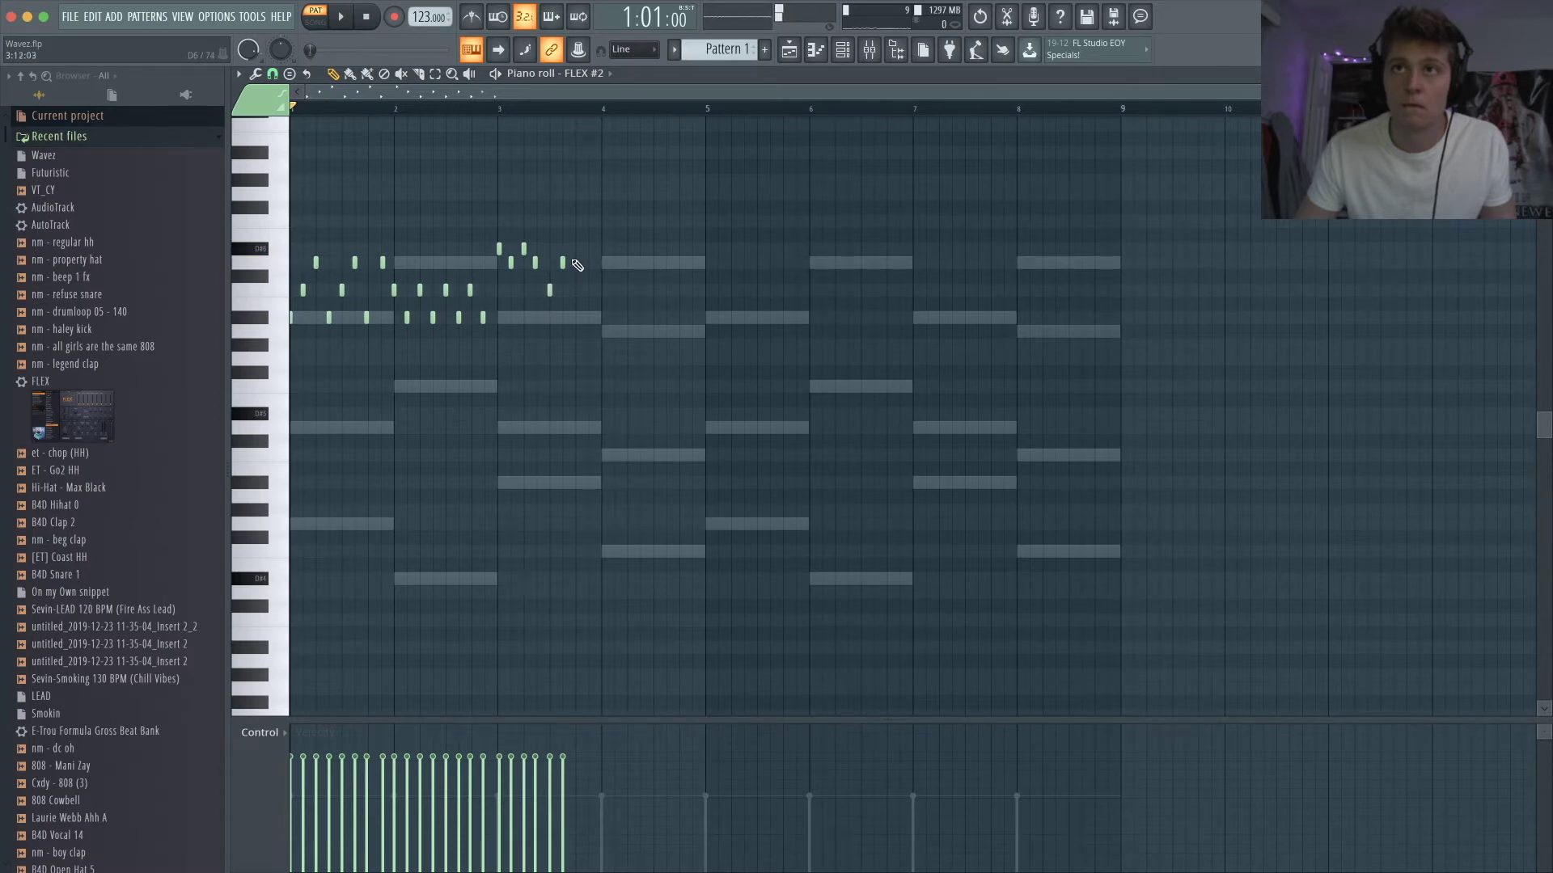
key("space")
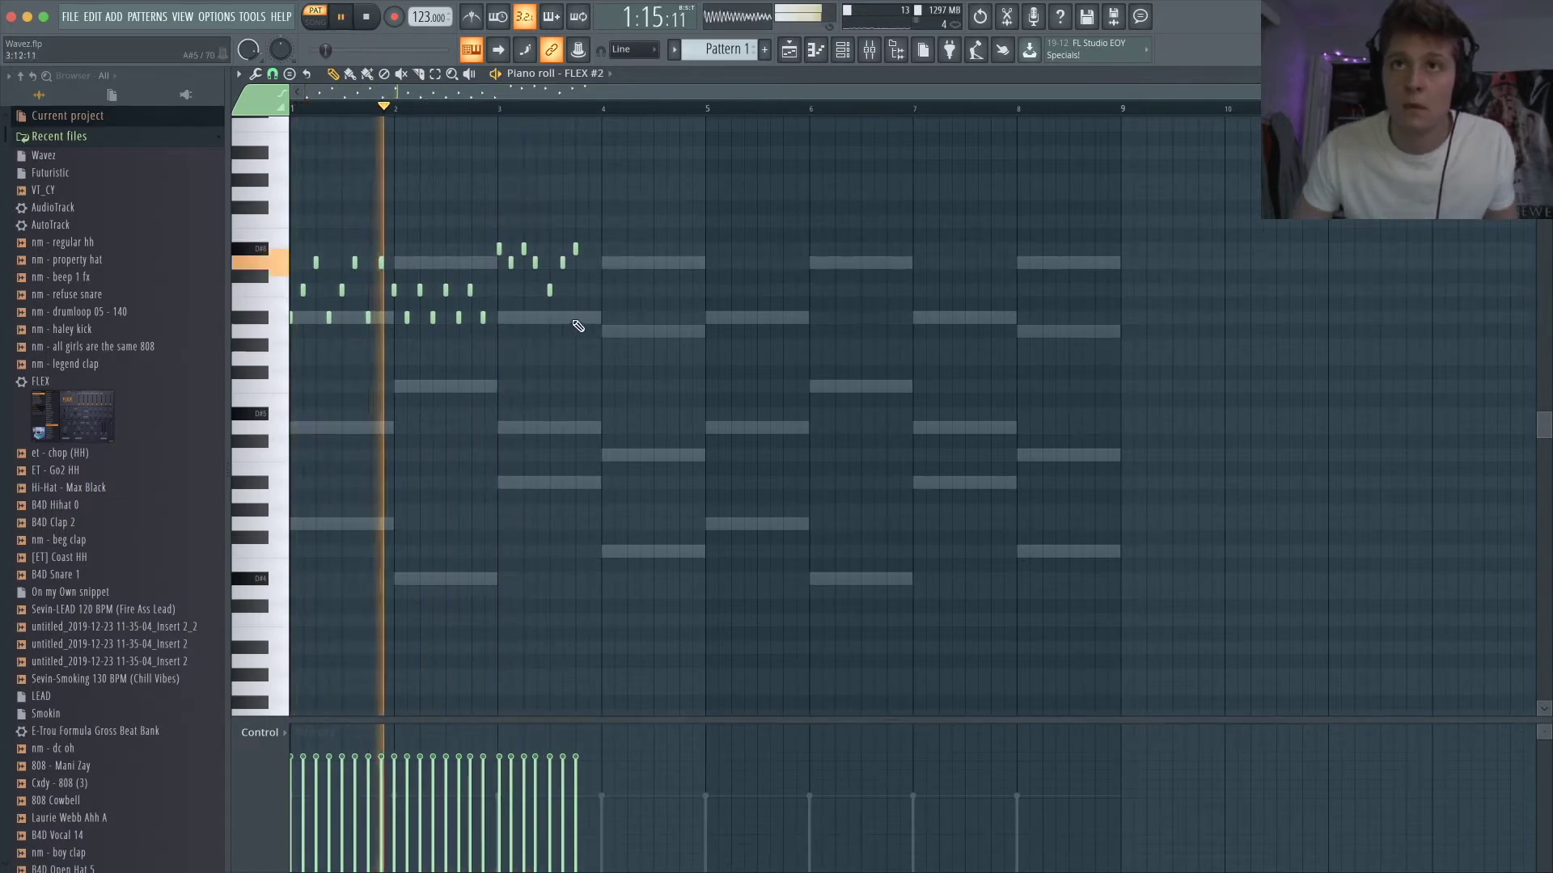
key("space")
key("space")
right_click(499, 249)
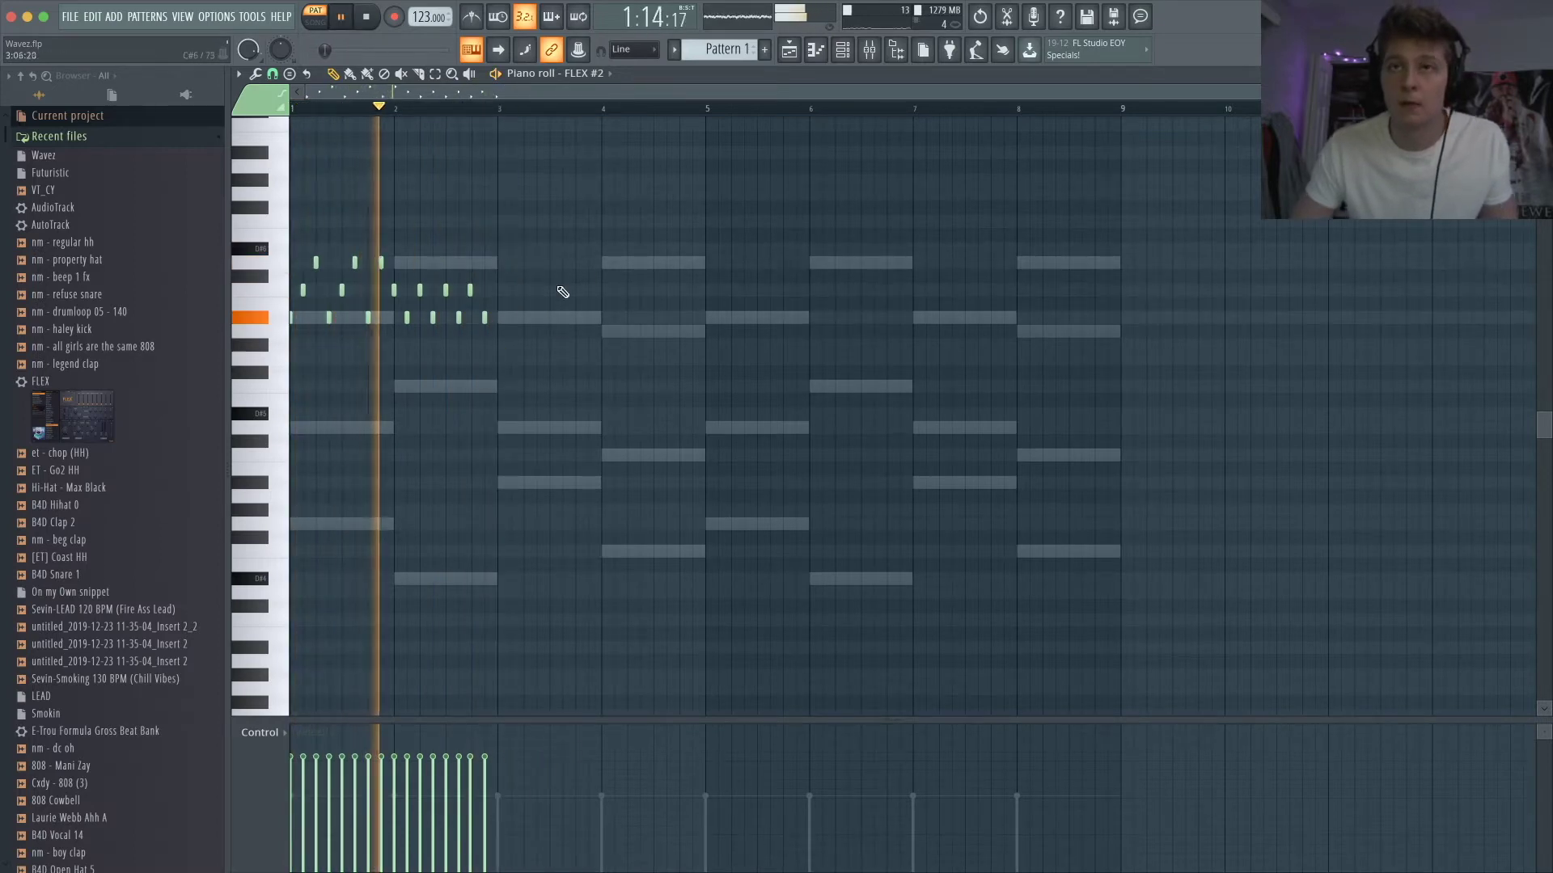
- Raise the last bar 2 note to D6 and write bar 3 as A#5, C6, D6, F6, D#6, D6, C6, D6
key("space")
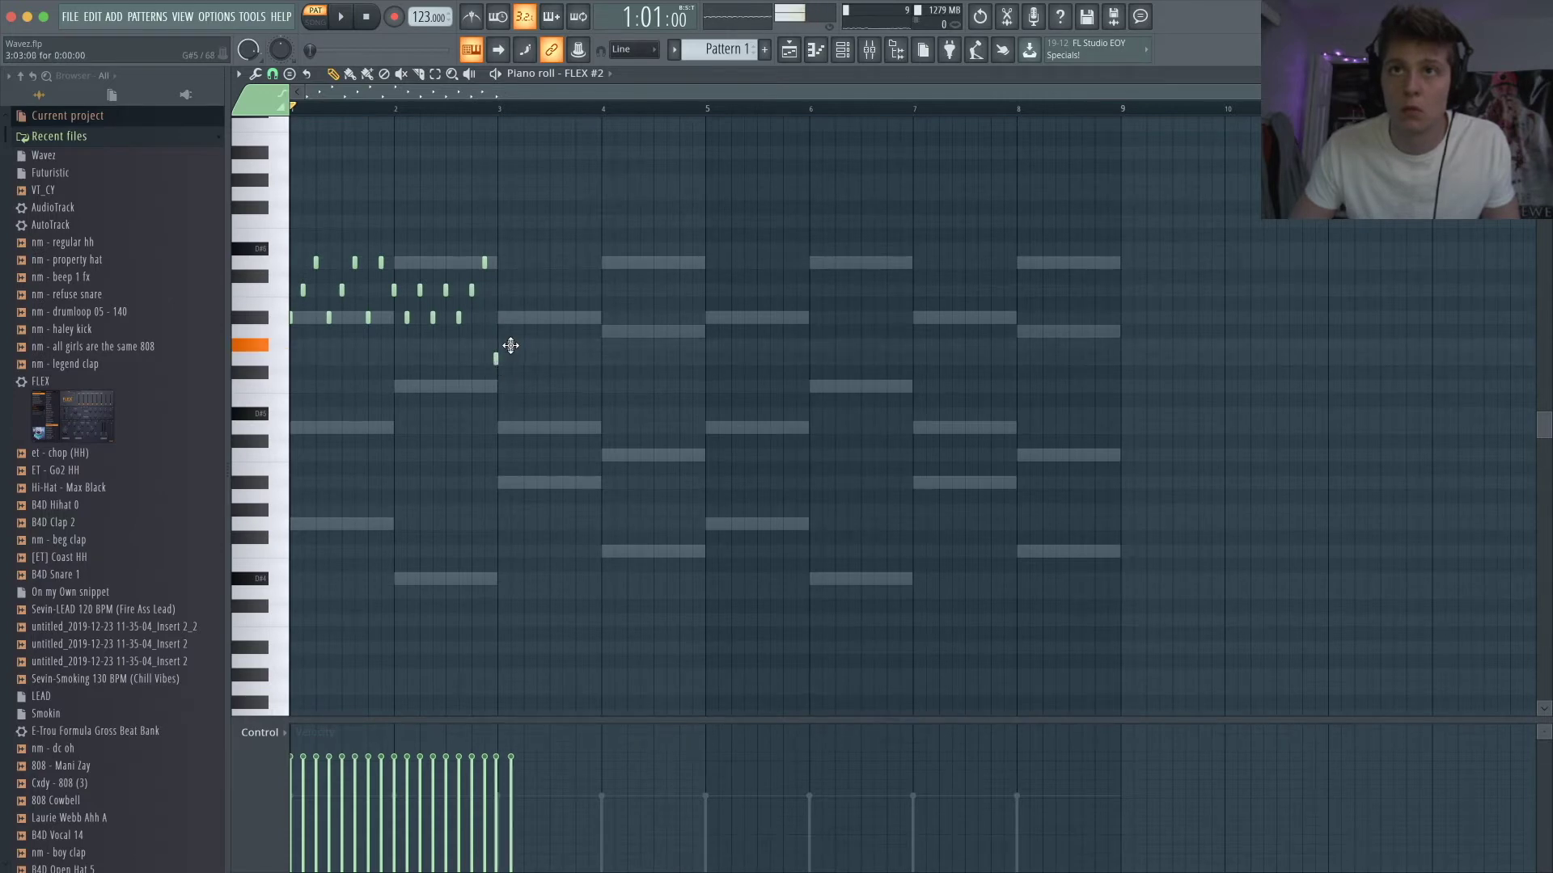
key("space")
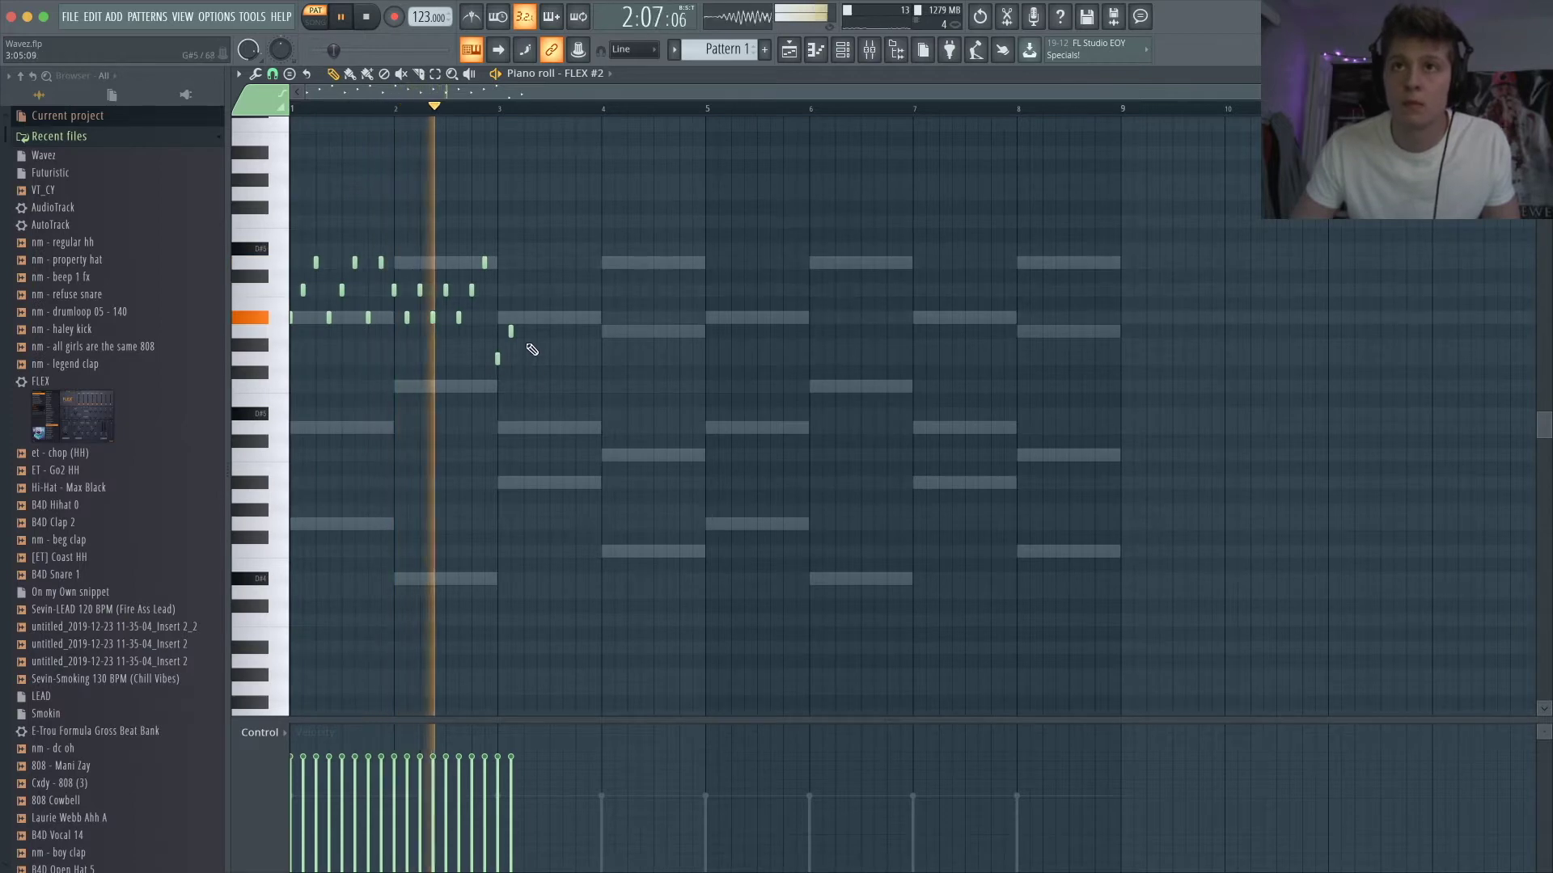
key("space")
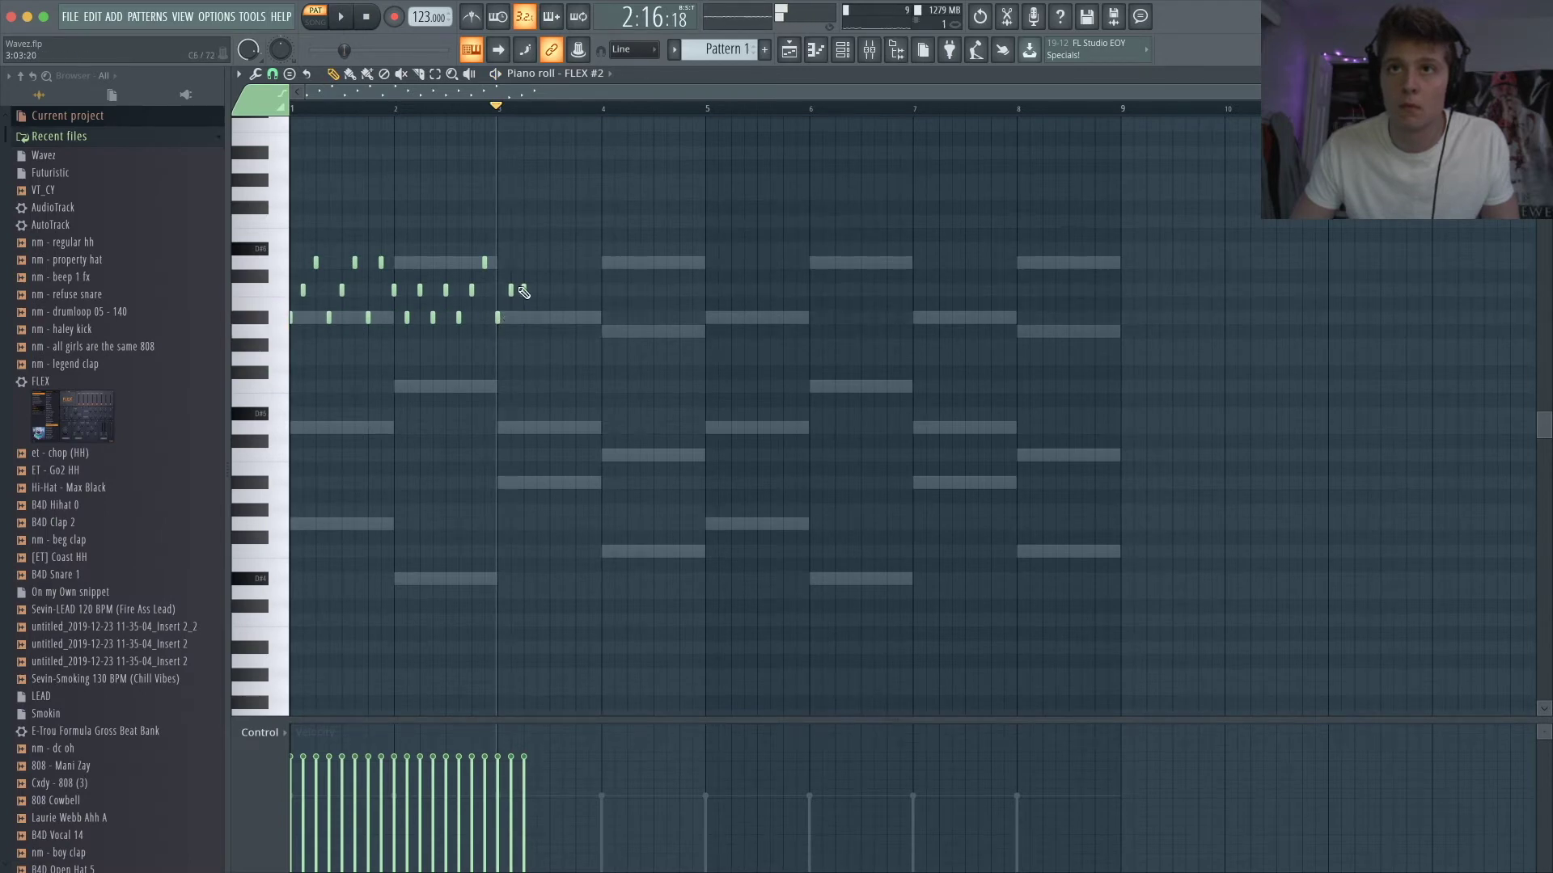
left_click(524, 261)
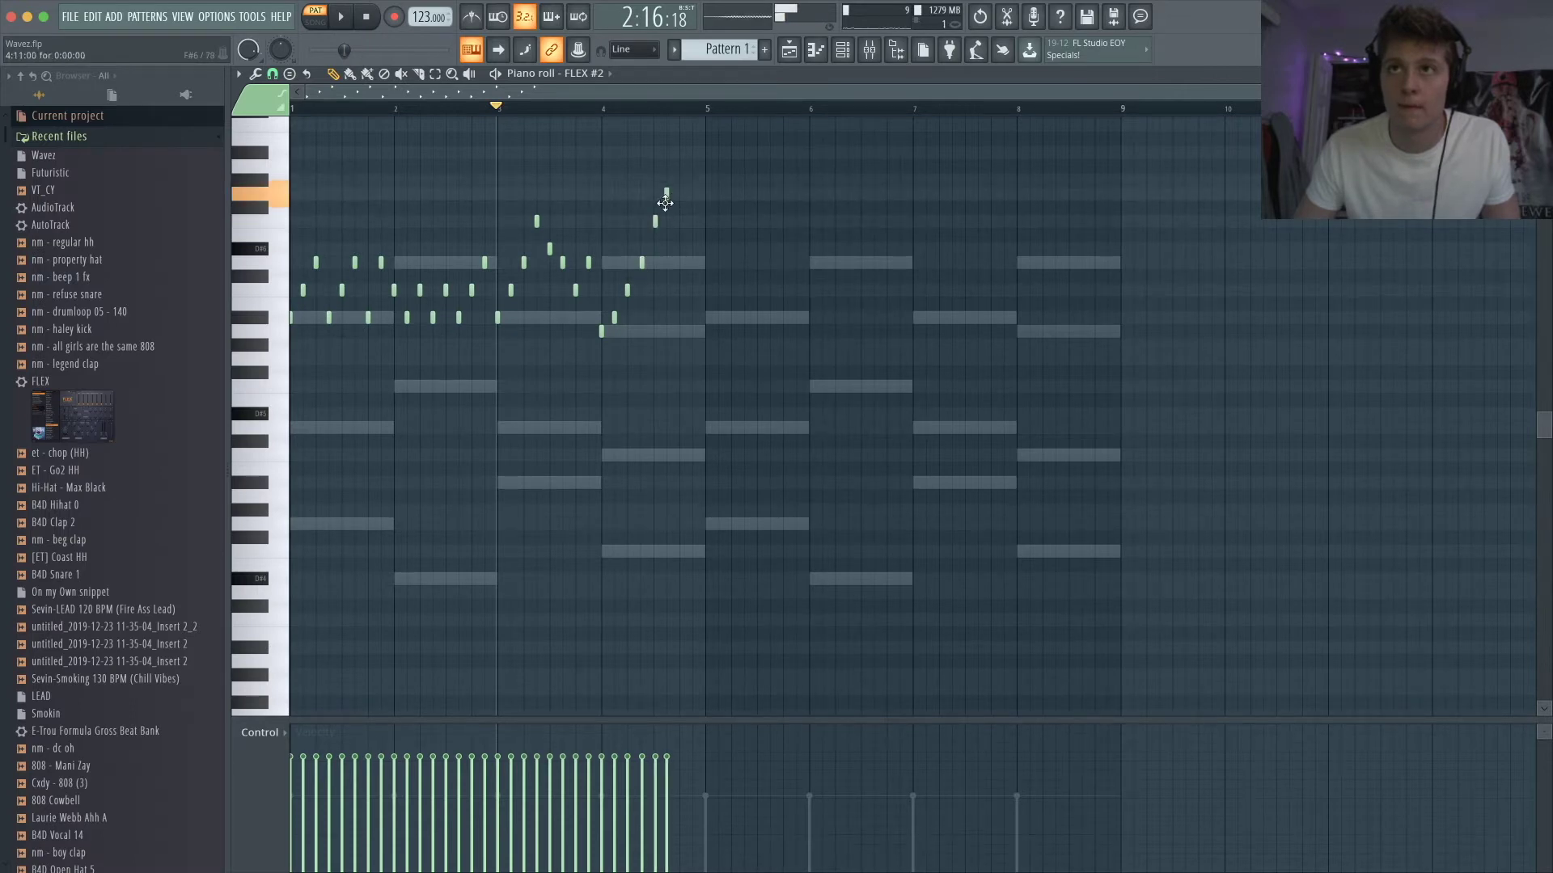
- Complete bar 4 with a short-note run rising from A5 to A#6, and play back the four-bar melody
left_click_drag(696, 153, 691, 153)
key("space")
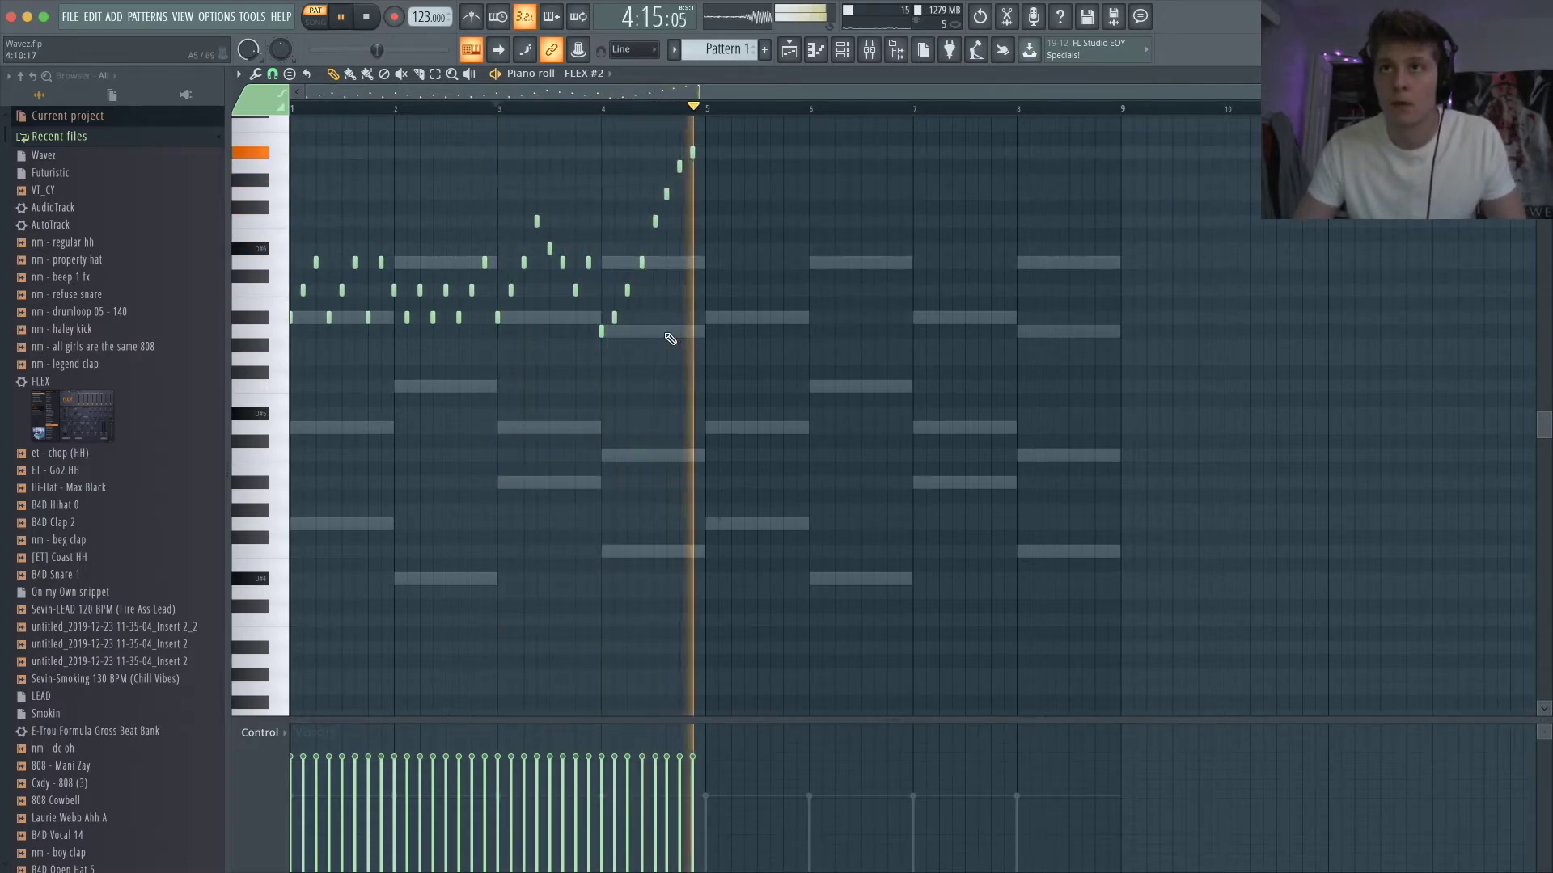
key("space")
scroll(691, 226, "up", 2, "ctrl")
scroll(691, 227, "down", 2, "ctrl")
left_click(369, 18)
key("space")
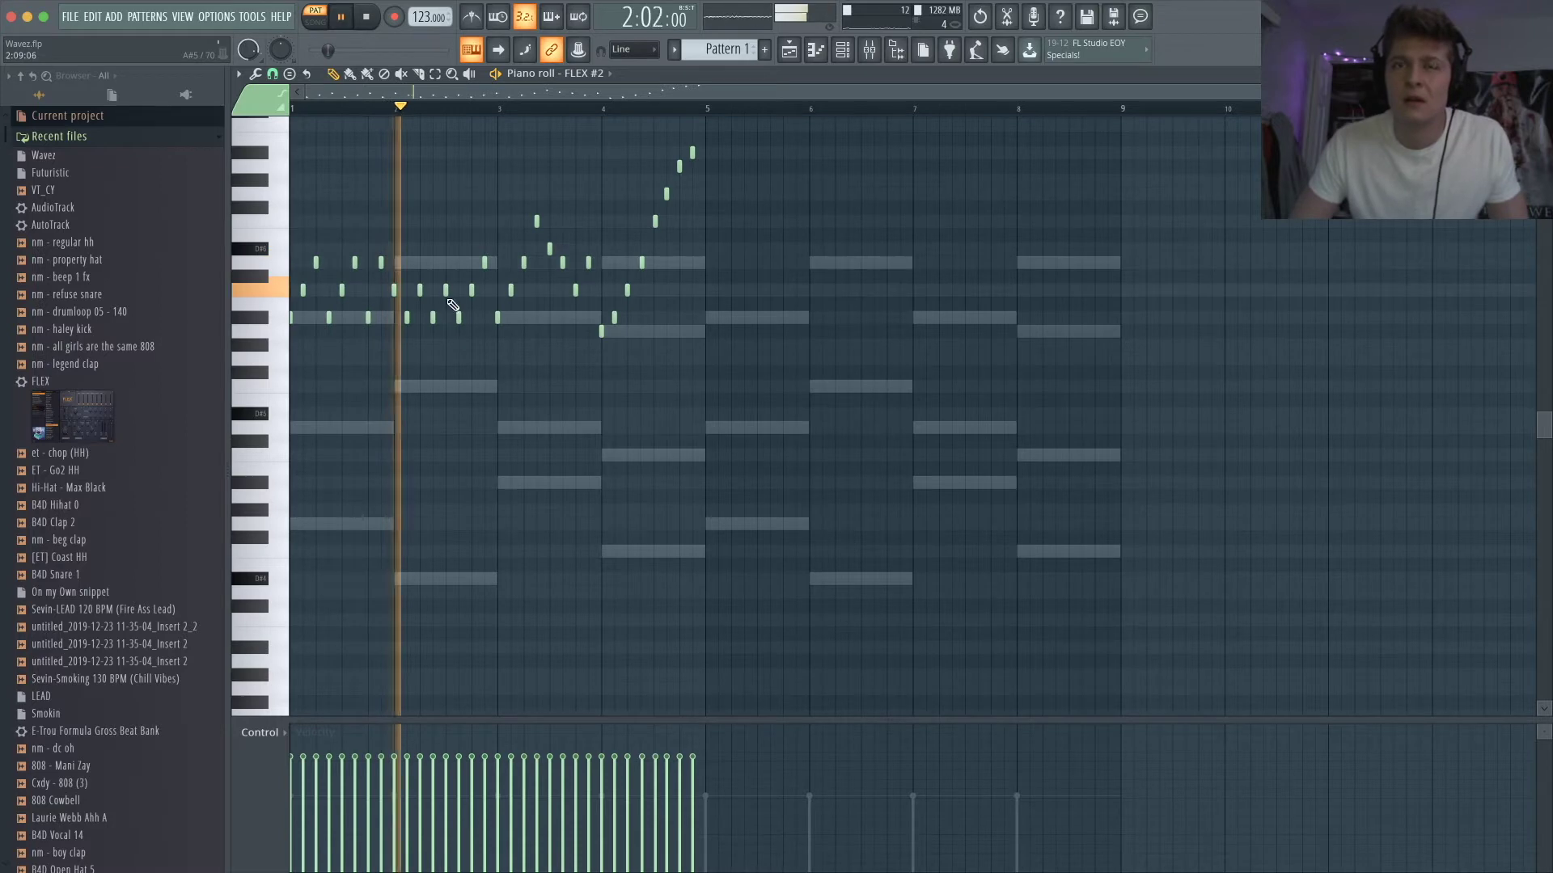
key("space")
- Add high notes above the melody: A#6 and C7 at the start and middle of bar 1, D7 starting bar 2
scroll(399, 267, "up", 4)
key("space")
key("space")
key("space")
left_click(393, 236)
key("space")
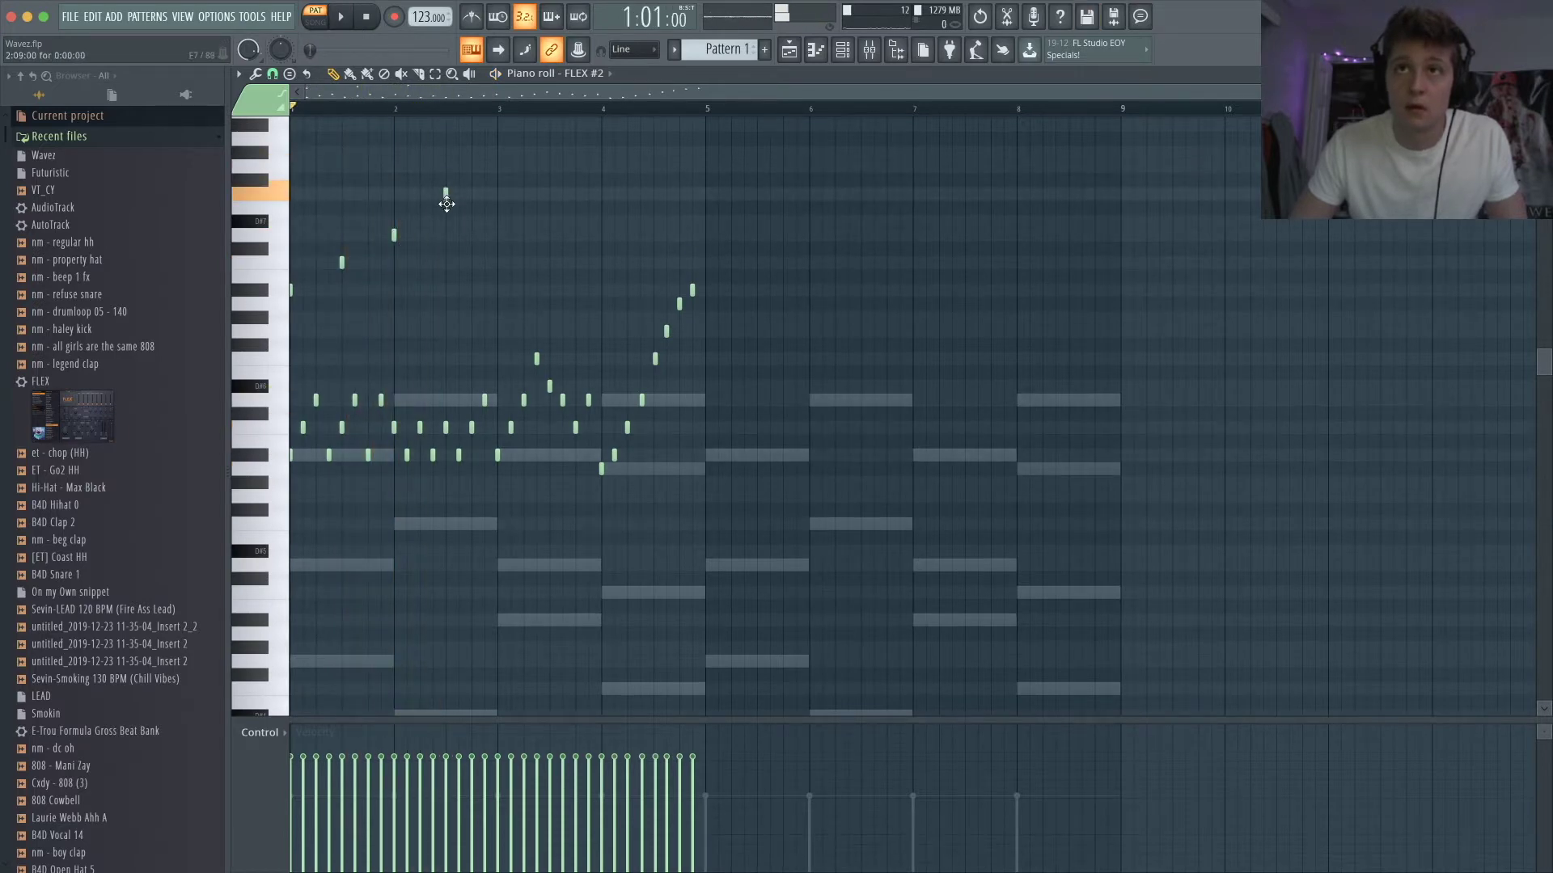
- Place a high F7 note in the middle of bar 2, checking it by playback
left_click(447, 196)
key("space")
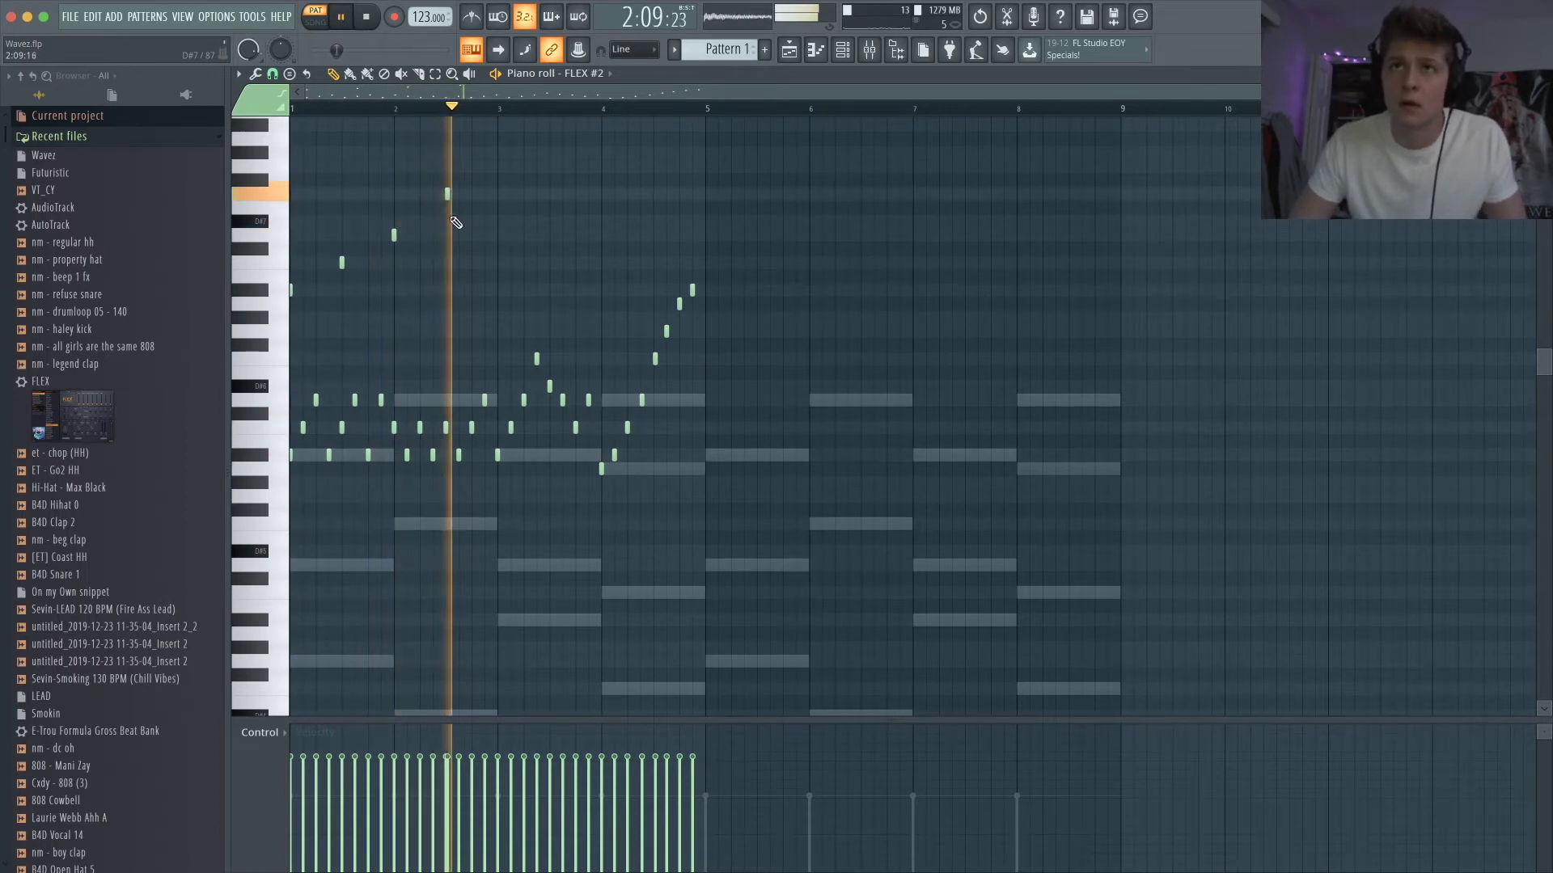
right_click(447, 195)
left_click(447, 196)
key("space")
- Duplicate the four high notes into bars 3 and 4, and replace the final F7 with C7
left_click_drag(617, 312, 196, 225)
left_click_drag(289, 289, 497, 294)
key("space")
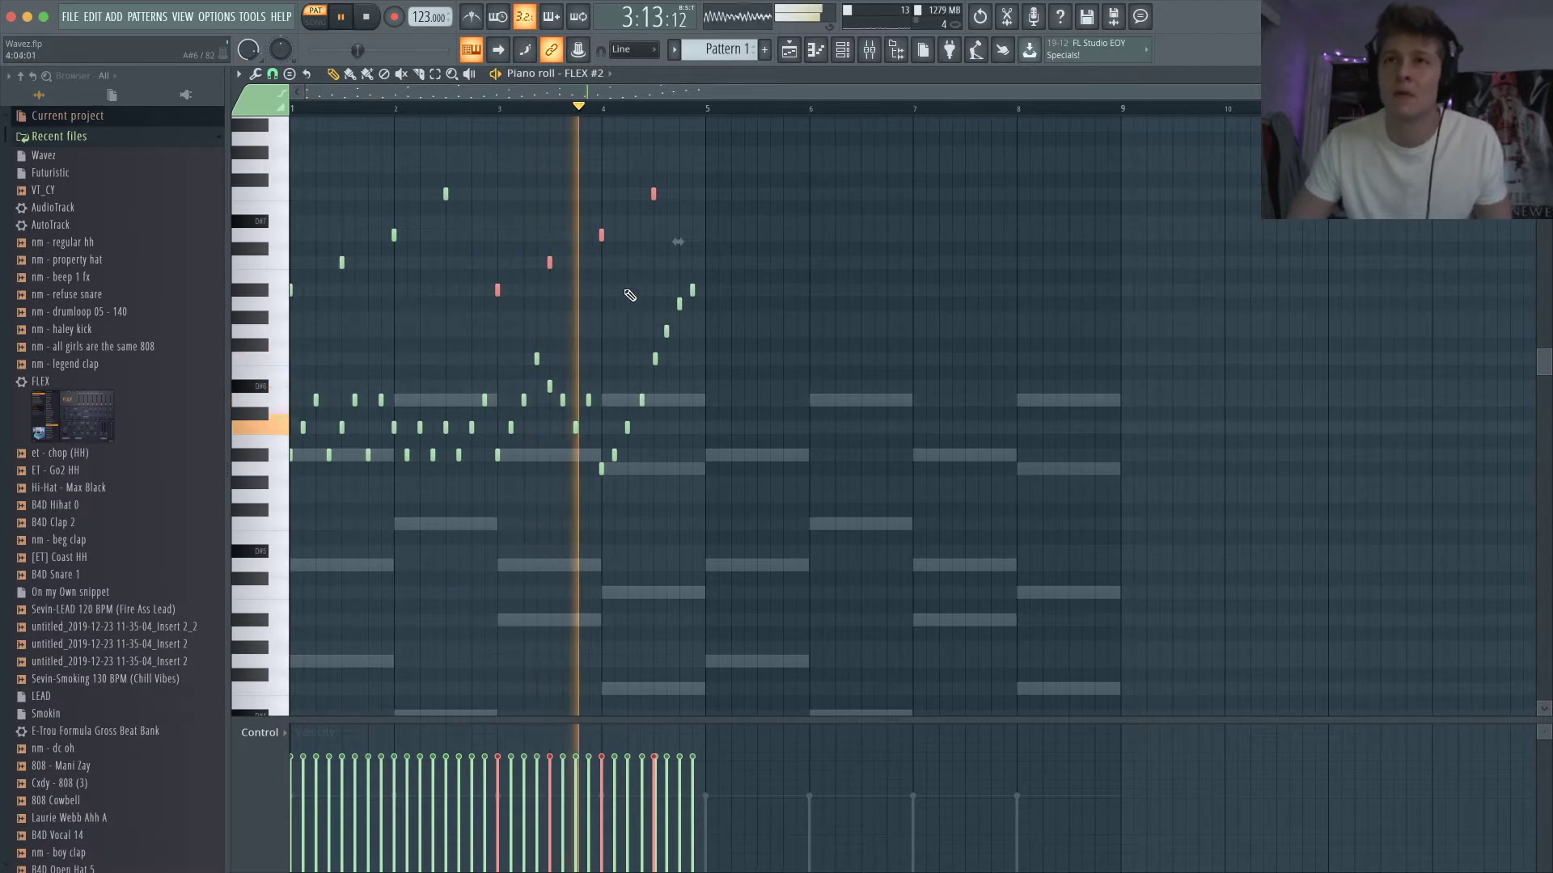
key("space")
left_click(653, 264)
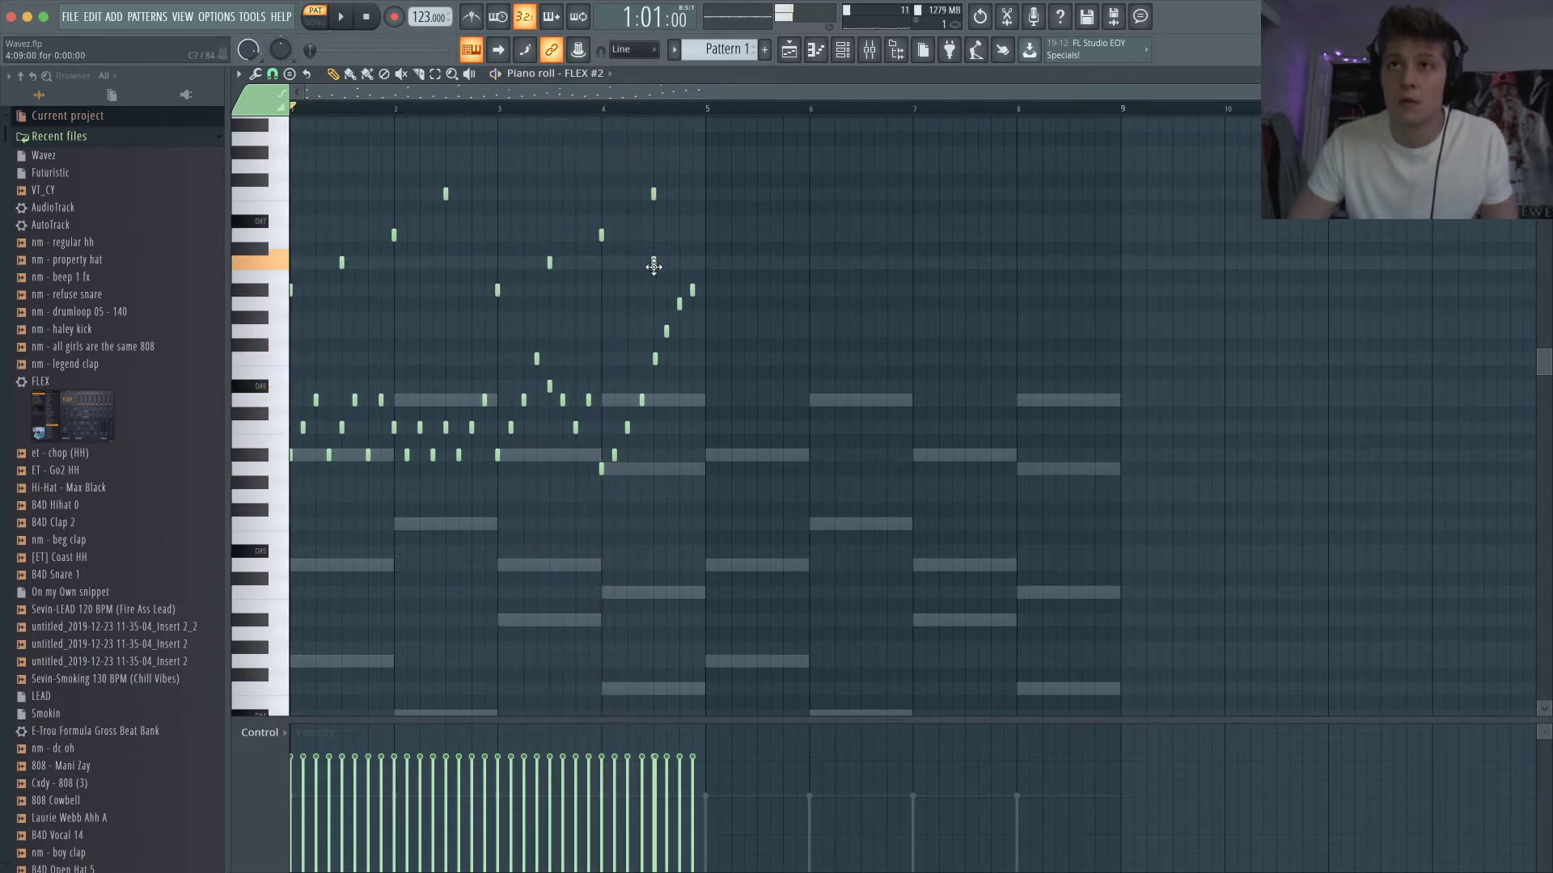
- Duplicate the whole four-bar melody into bars 5 to 8 and play back the copy from bar 5
left_click_drag(905, 565, 289, 184)
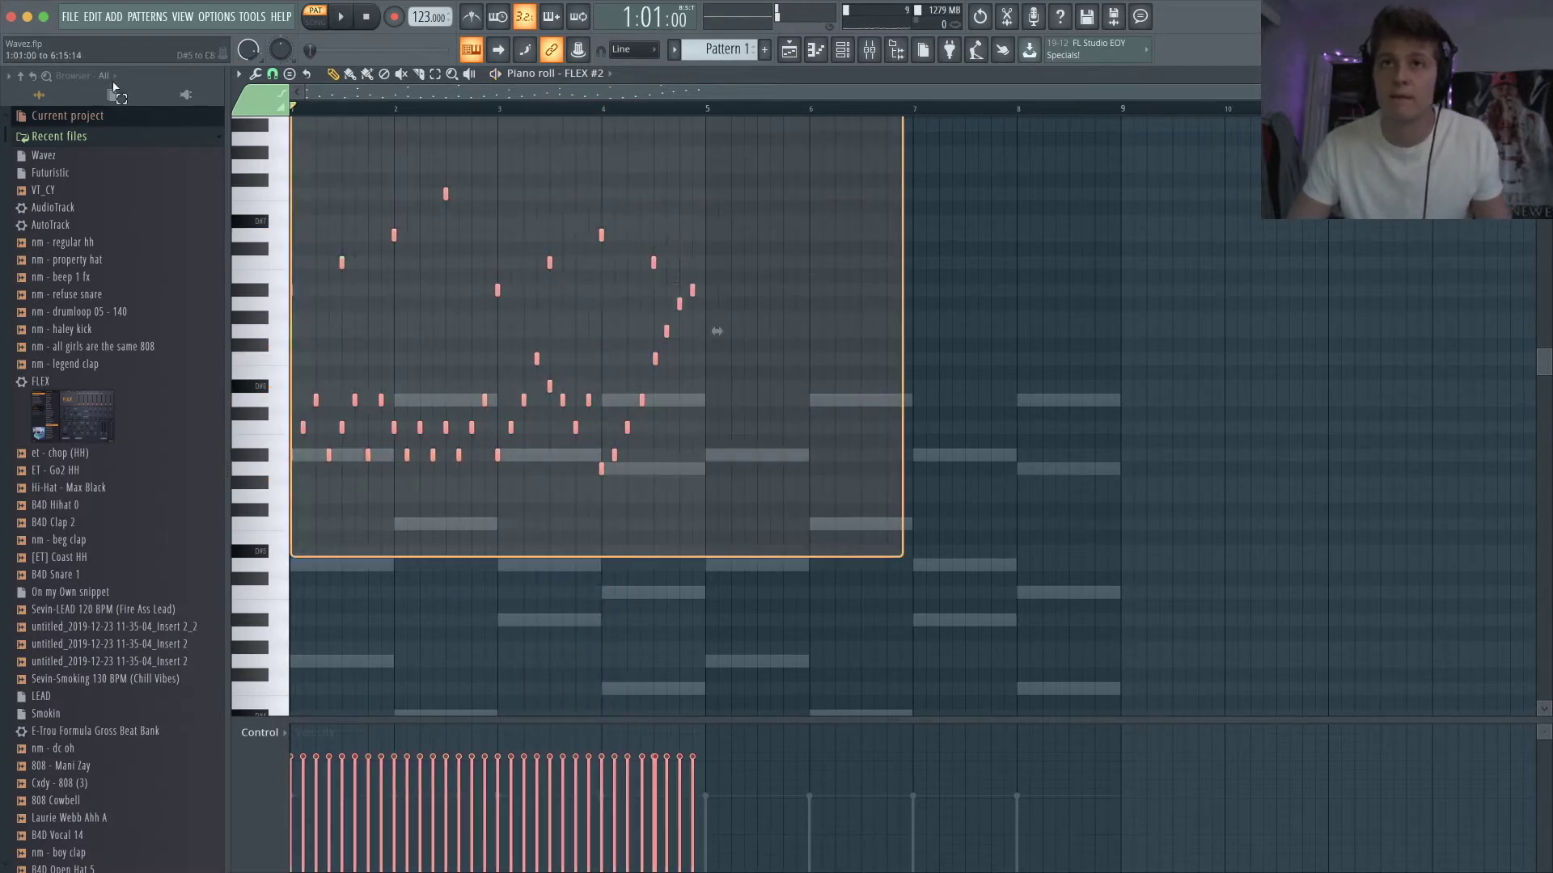
scroll(257, 506, "up", 1)
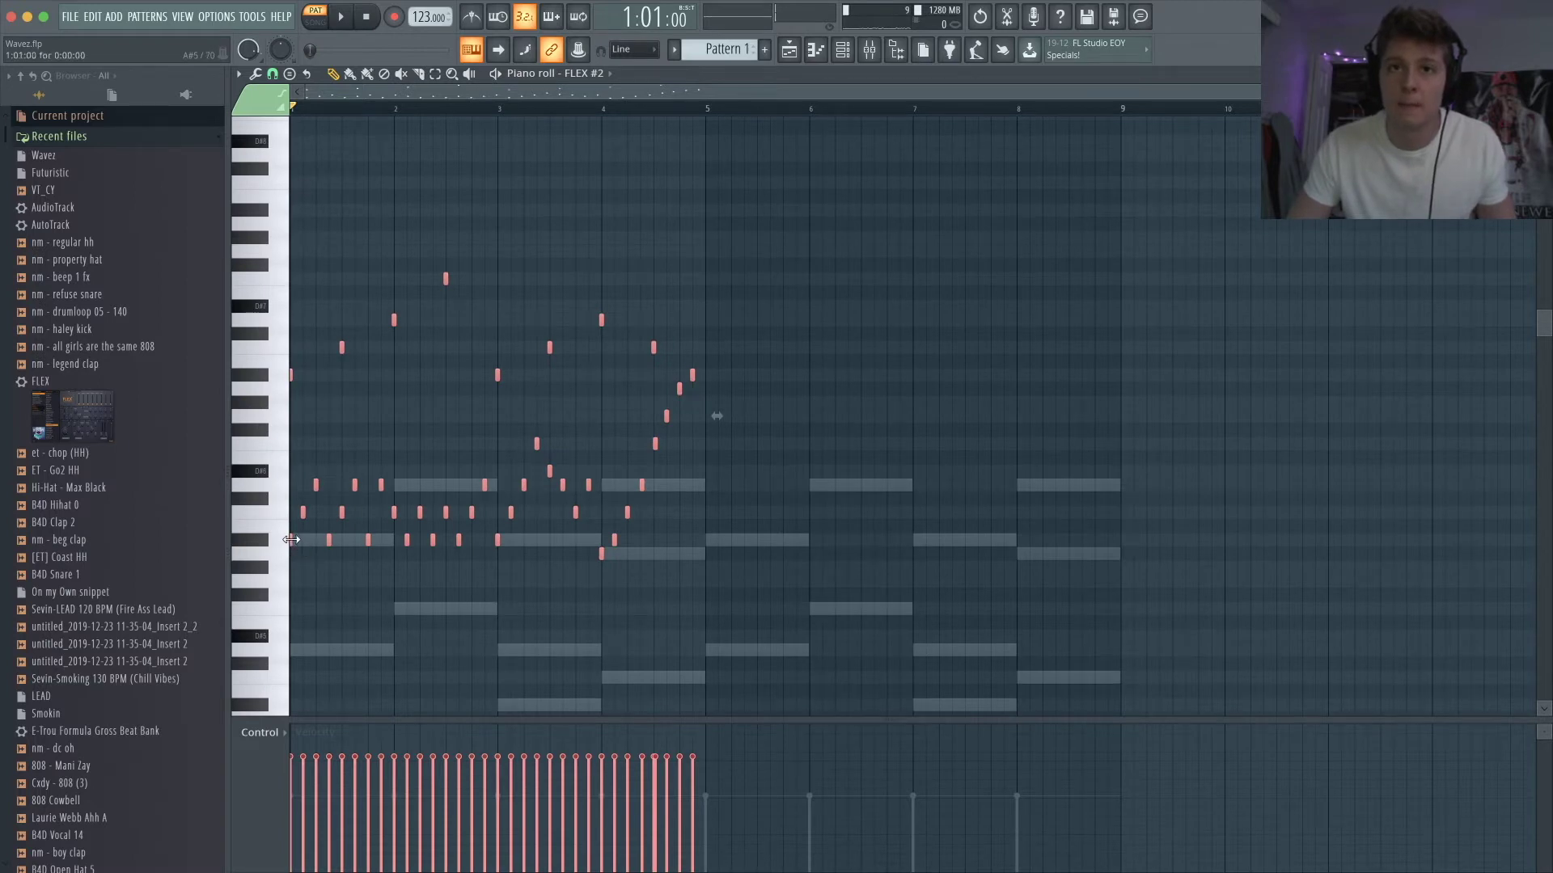
left_click_drag(290, 540, 220, 547)
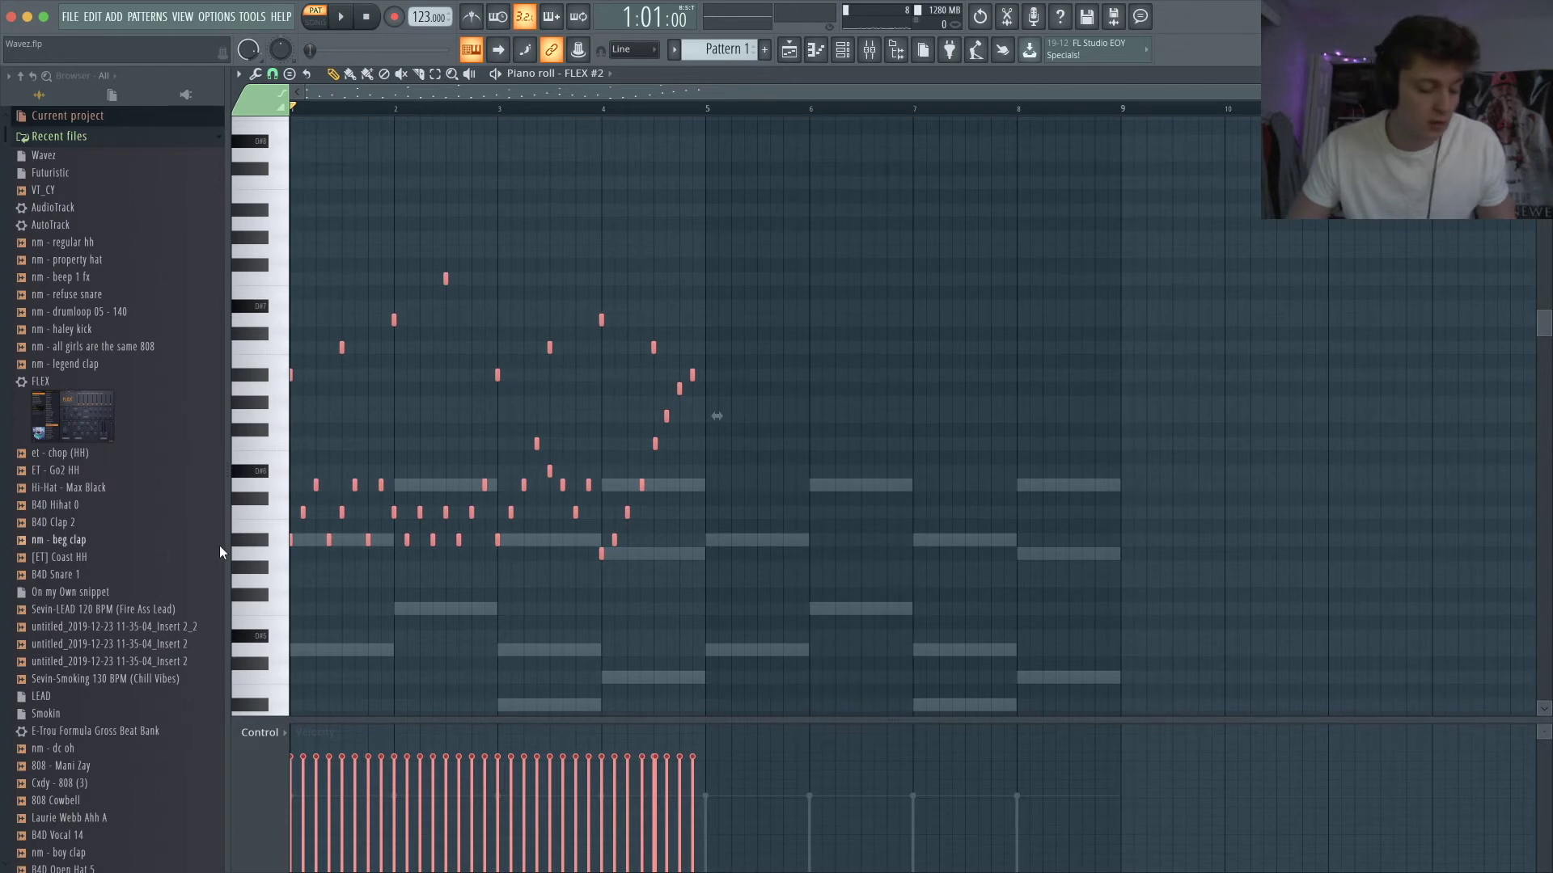
key("ctrl+b")
key("space")
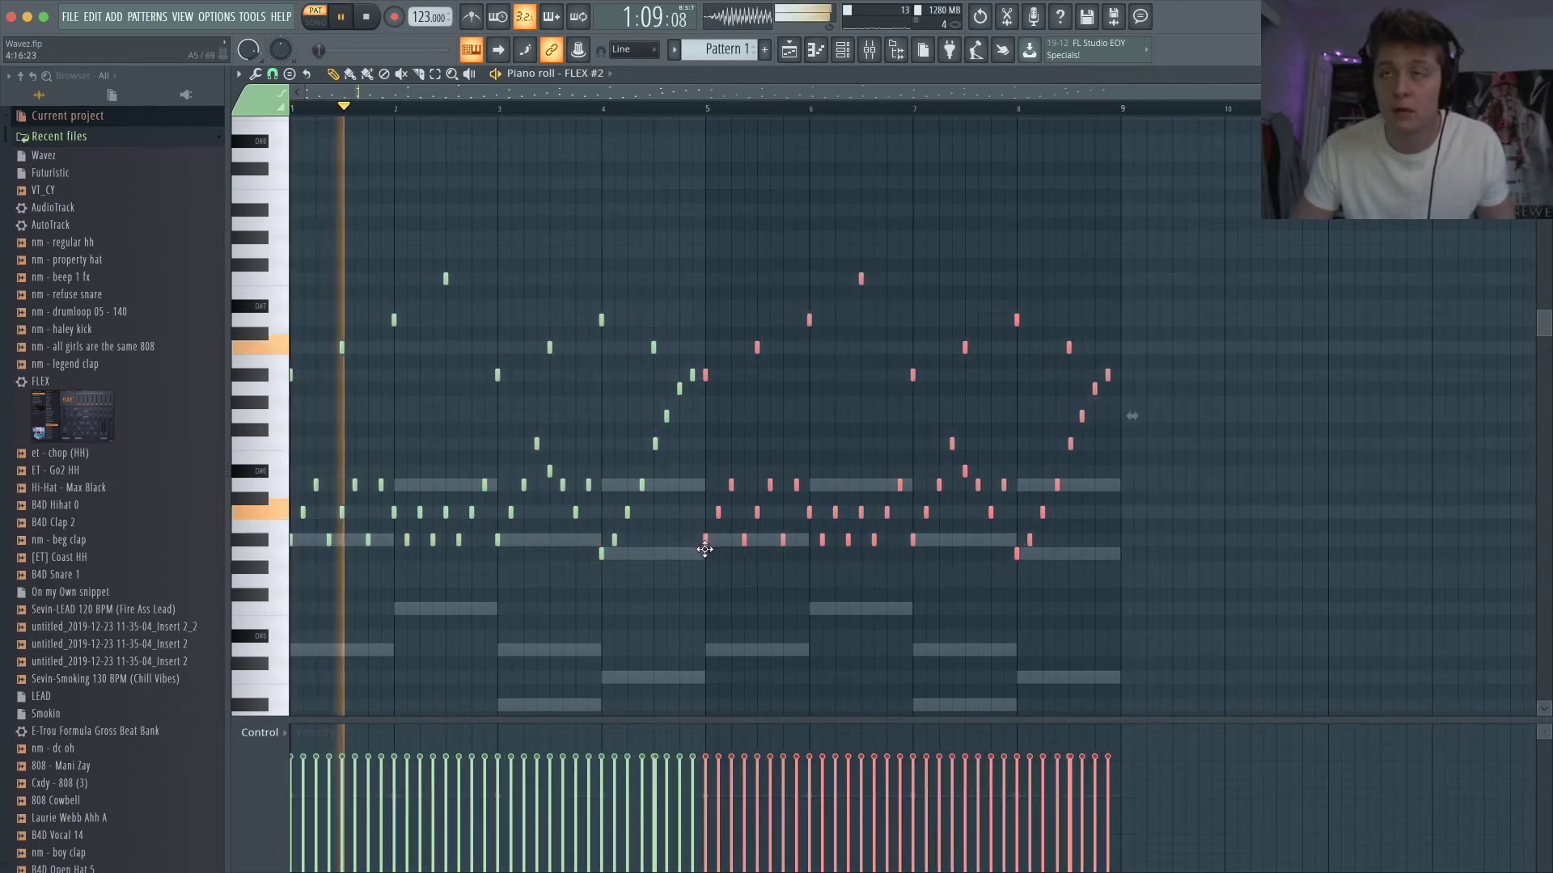
left_click(706, 103)
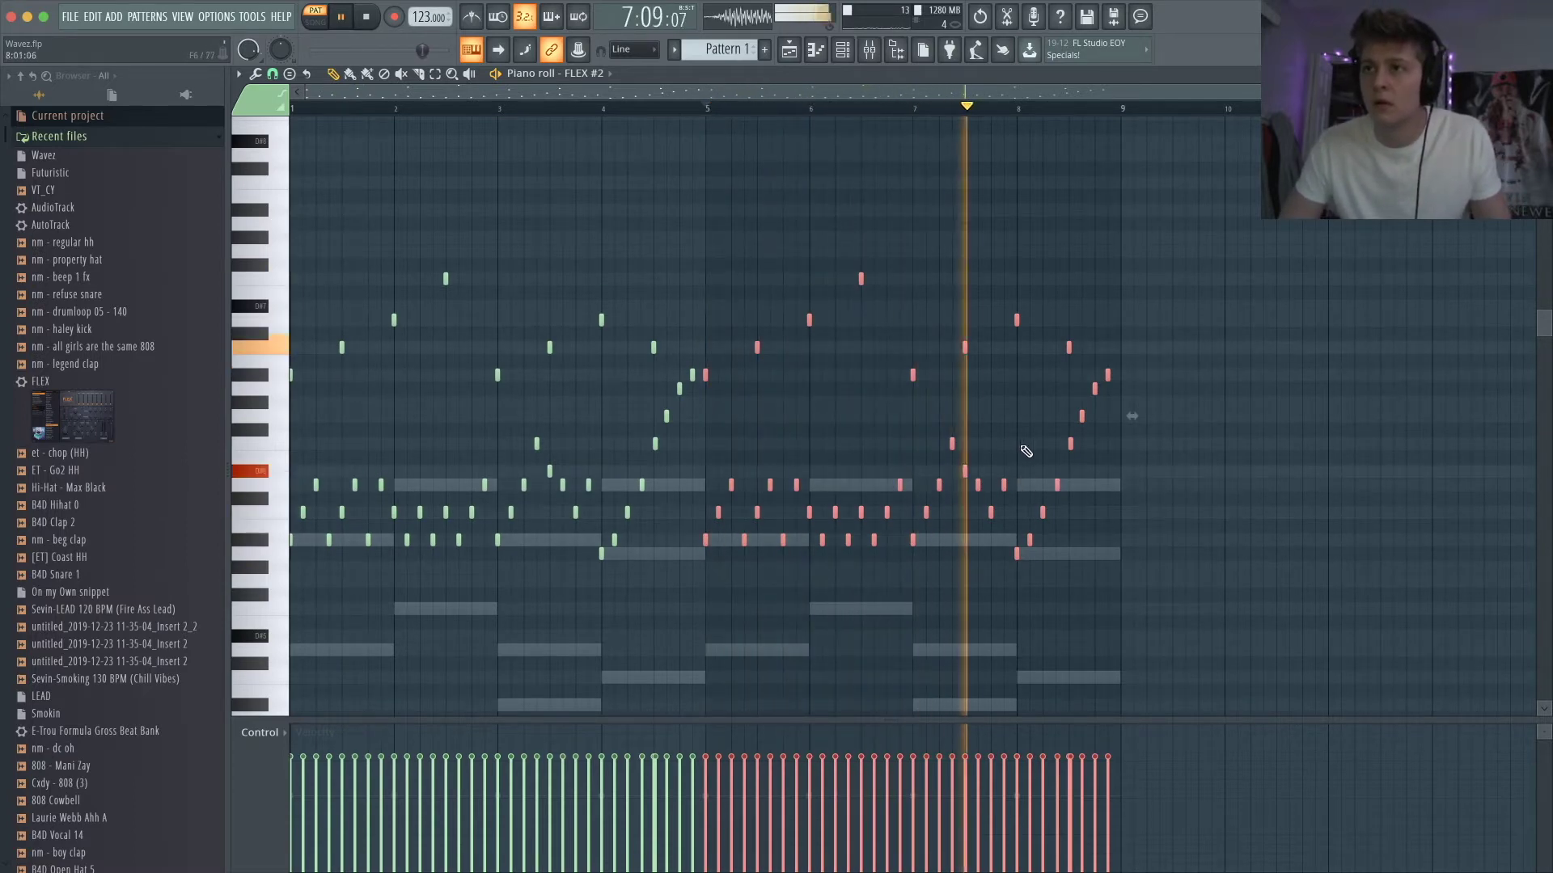
key("space")
- Align the first rising note in bar 8, copy the four rising notes an octave higher with a slight delay, and play them back
scroll(1081, 450, "up", 4, "ctrl")
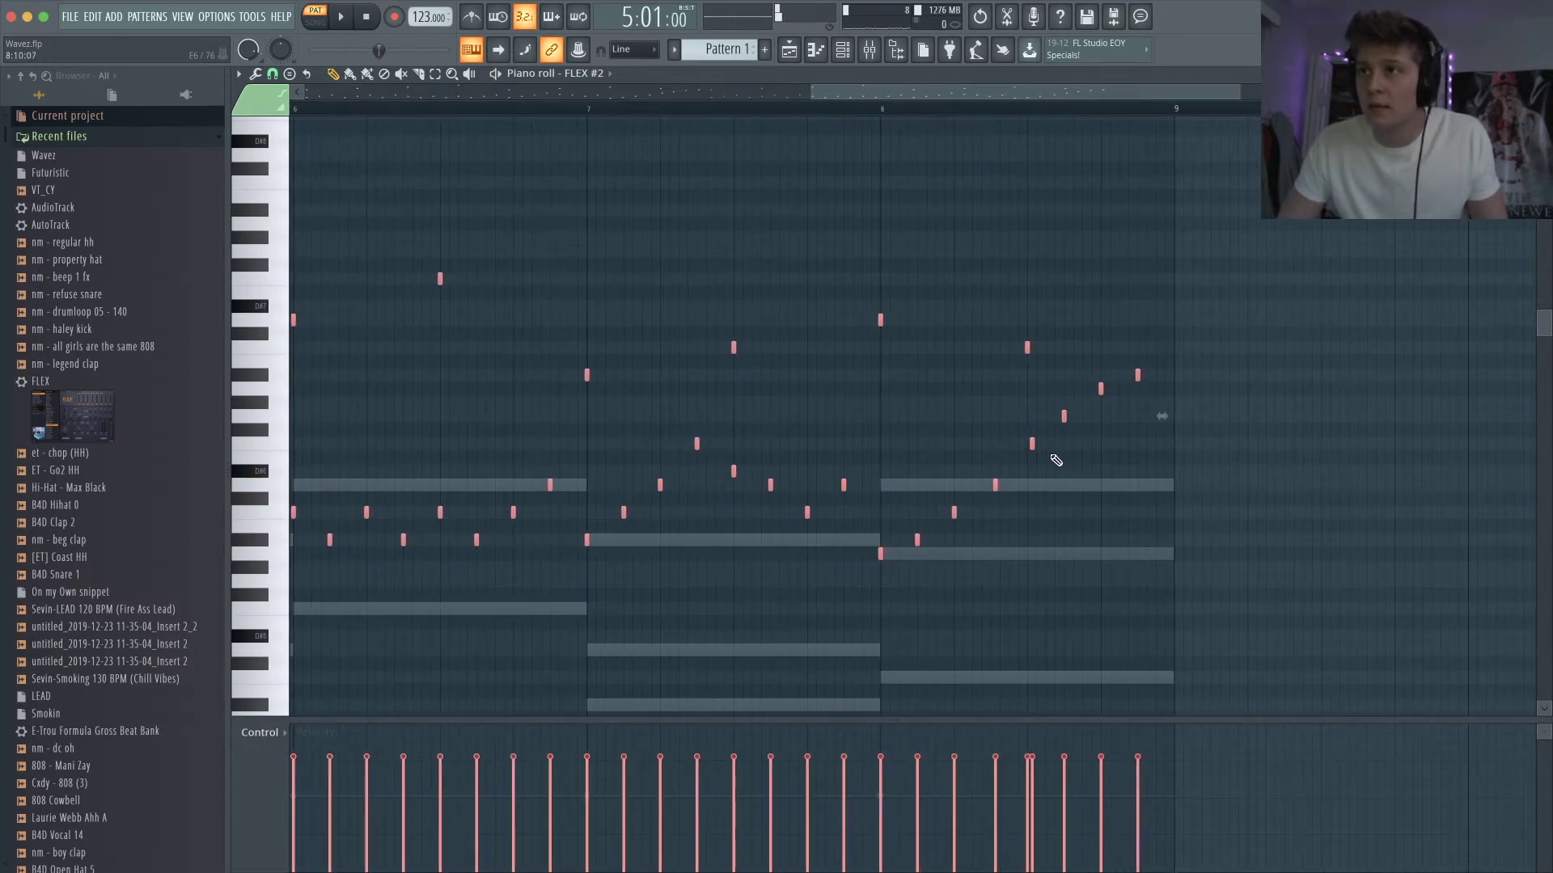
left_click(1044, 459)
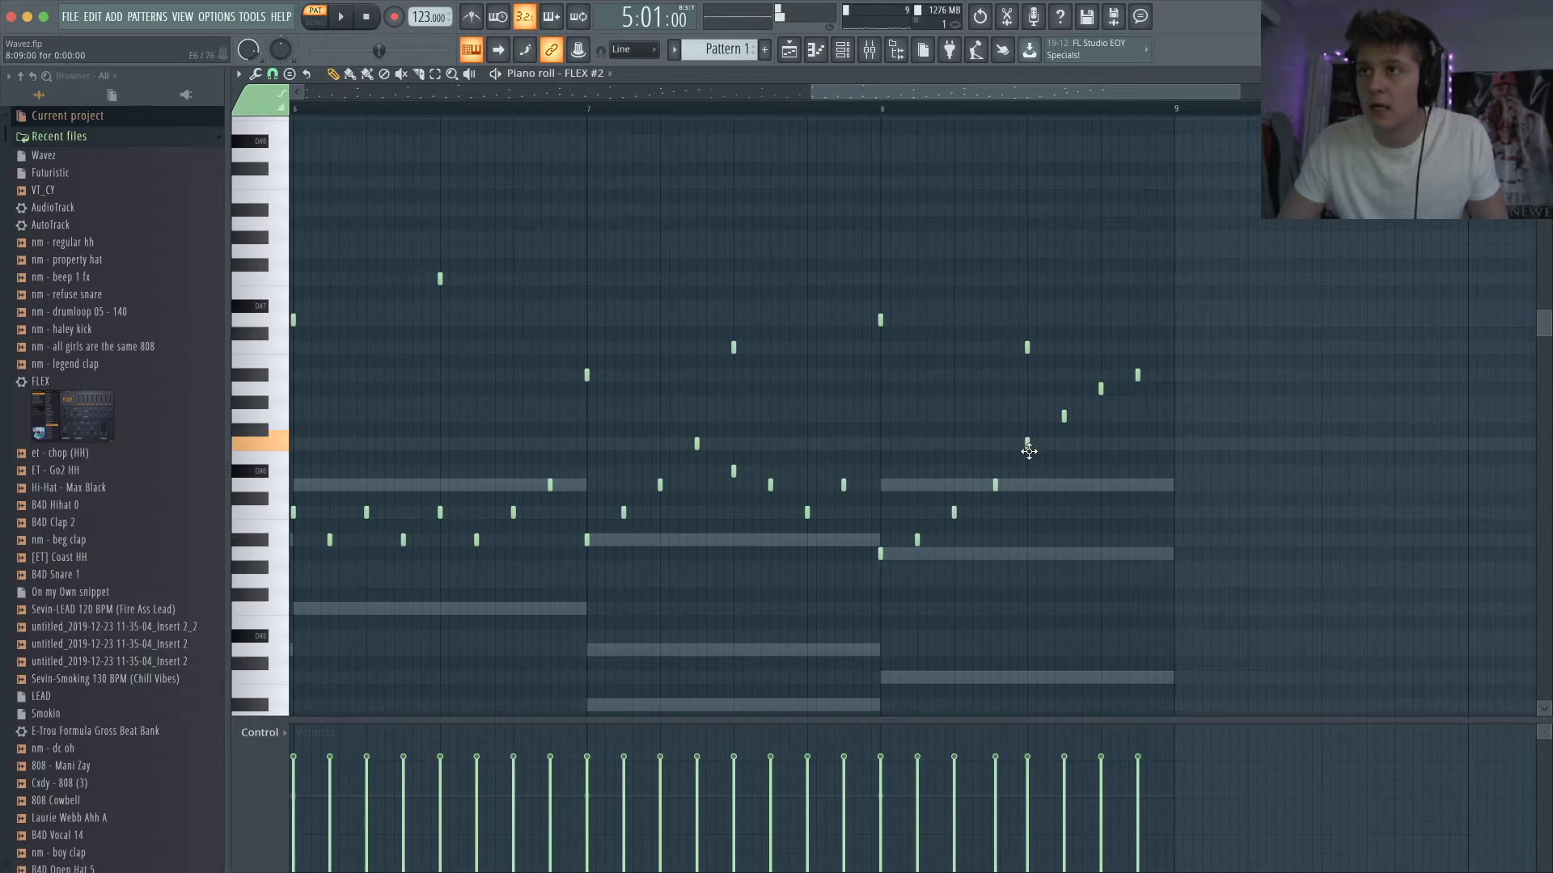
left_click_drag(1338, 487, 1009, 382)
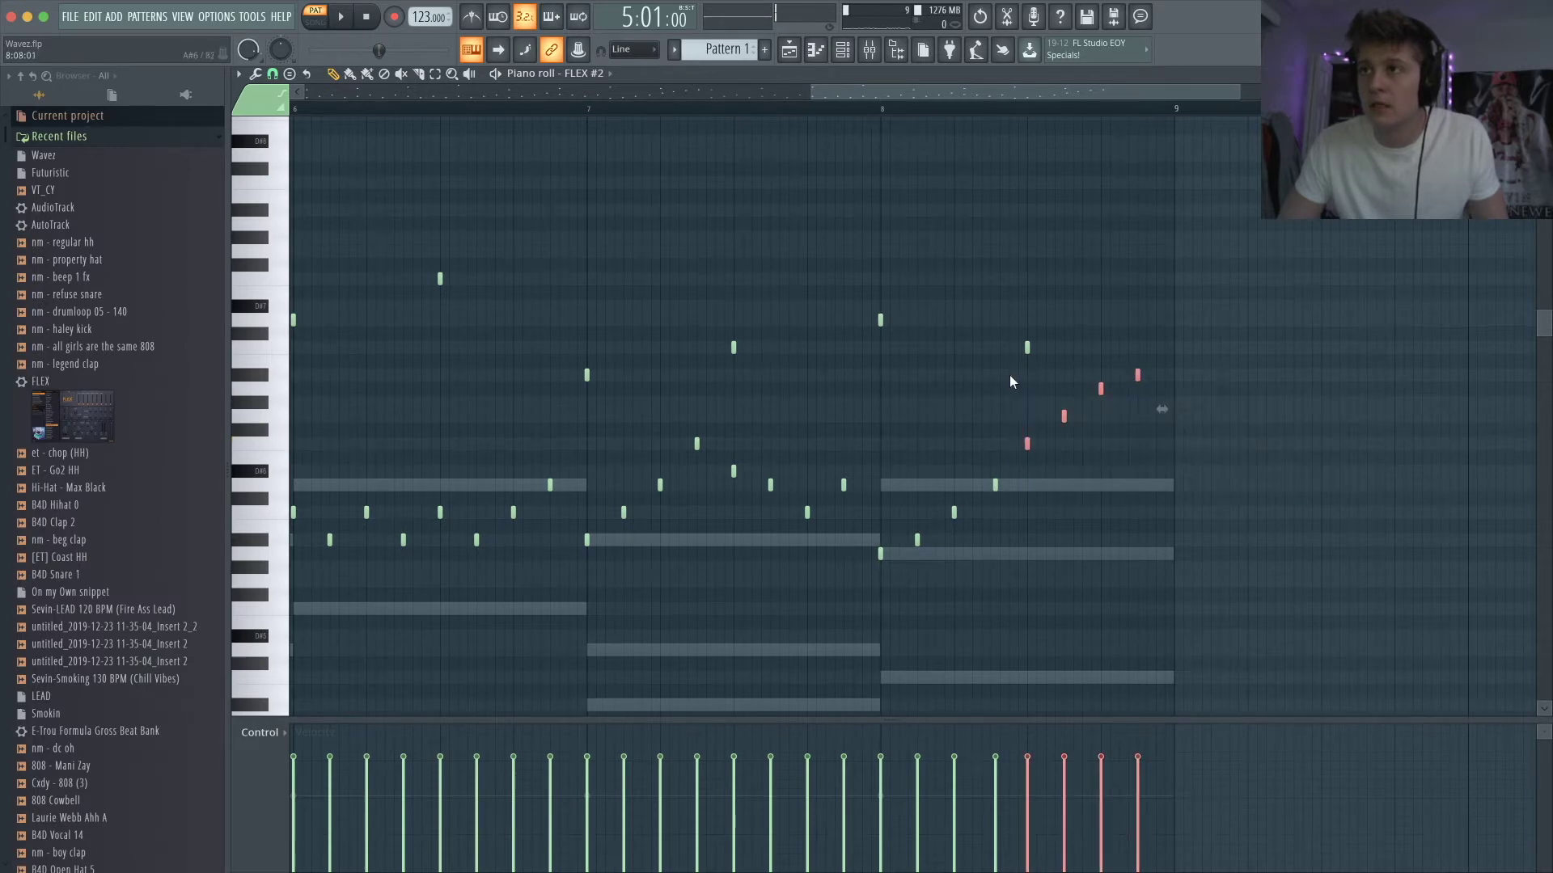
left_click_drag(1030, 447, 1034, 451, "shift")
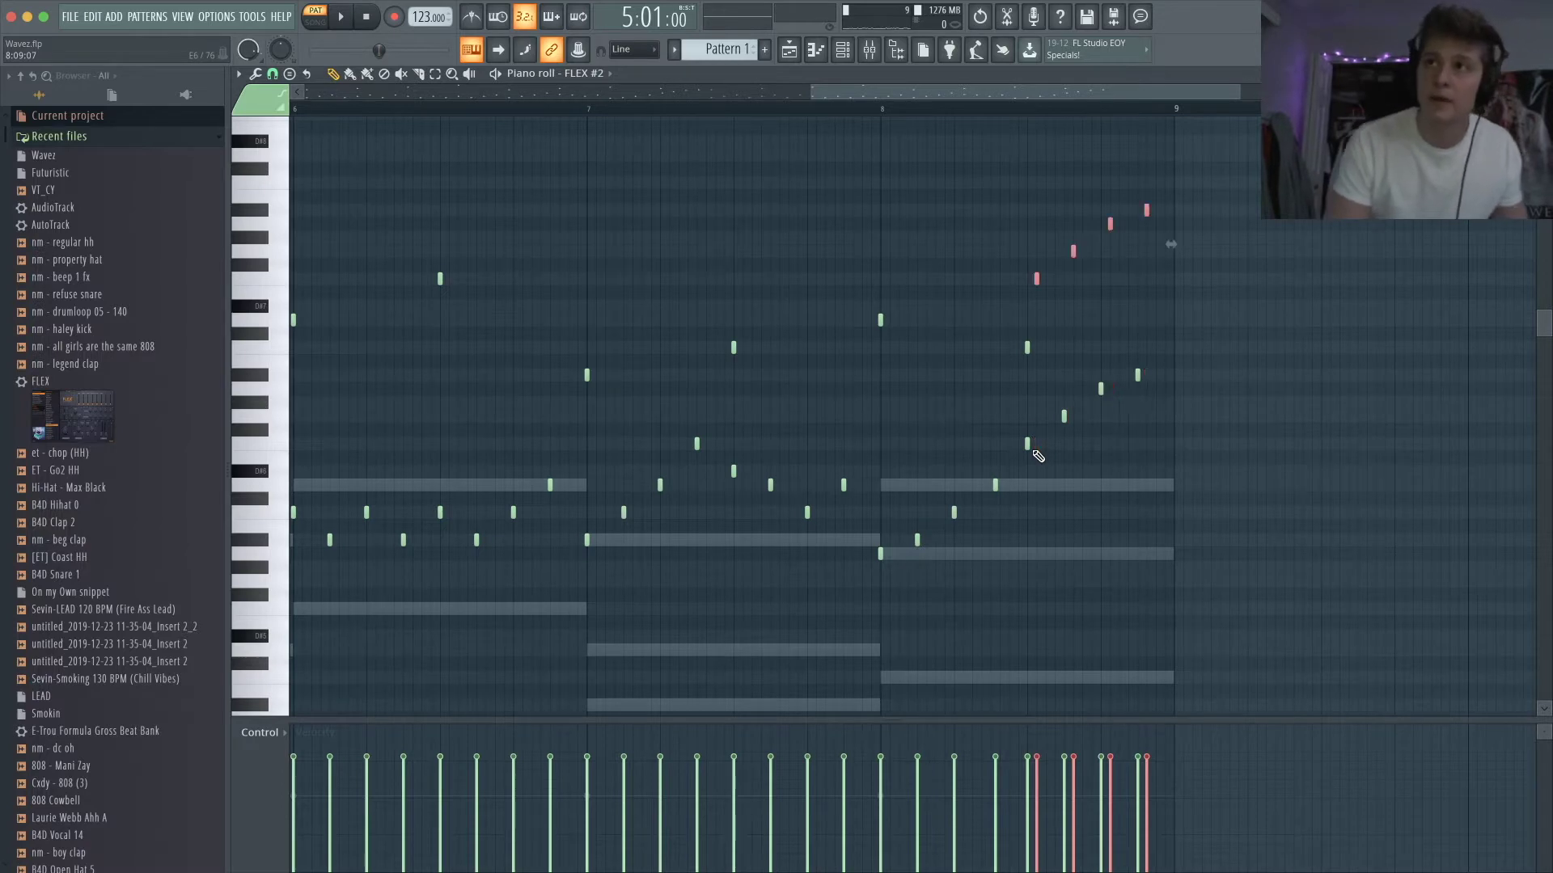
left_click(822, 110)
key("space")
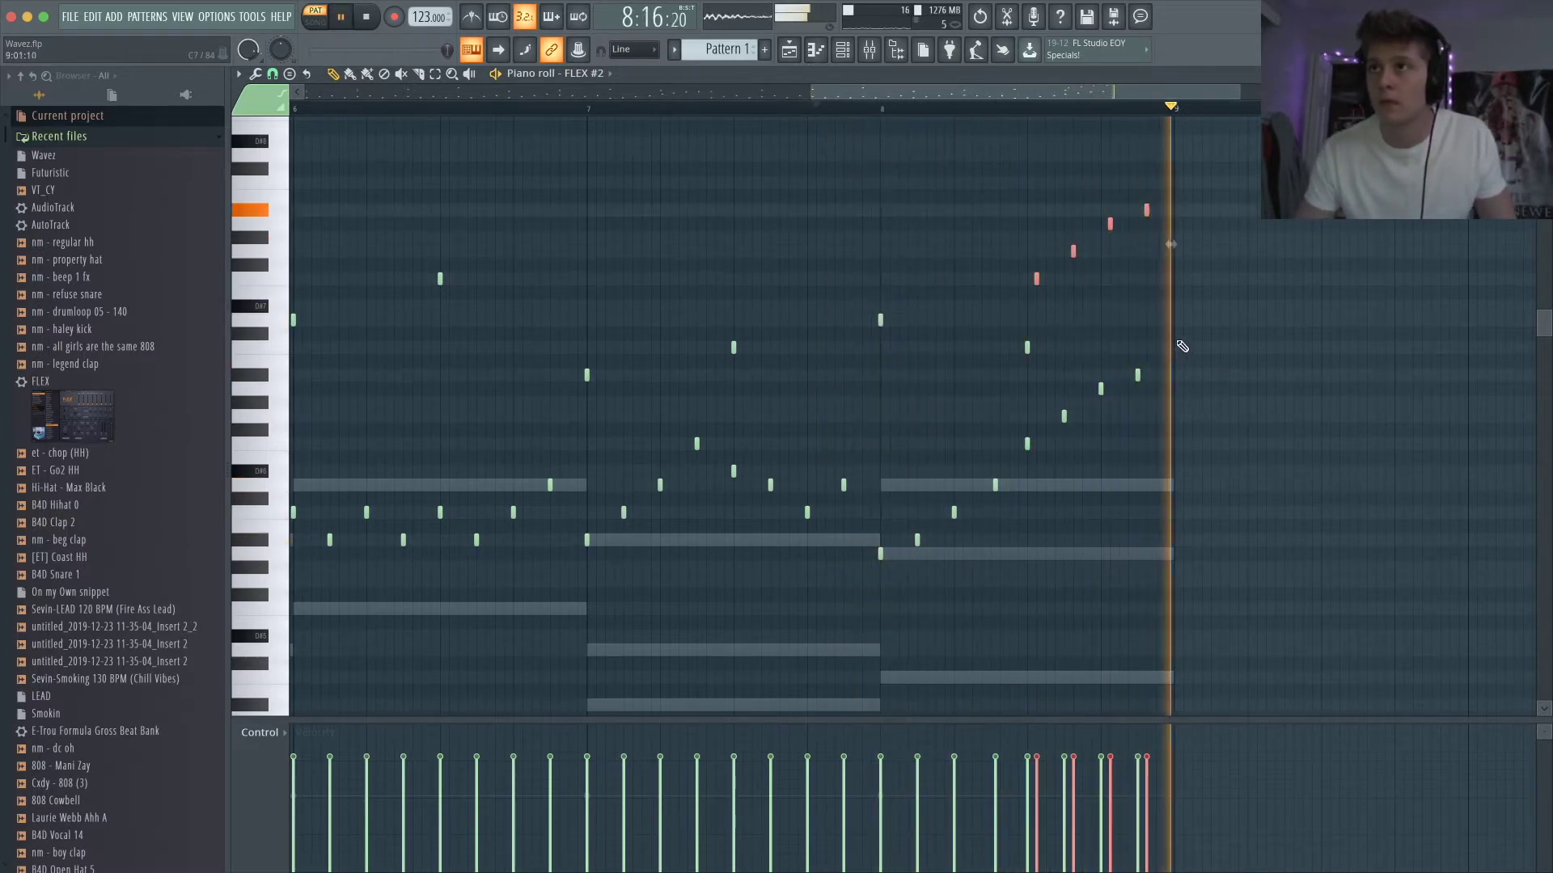
- Quantize all melody notes using the default quantizer settings
scroll(1054, 303, "down", 4)
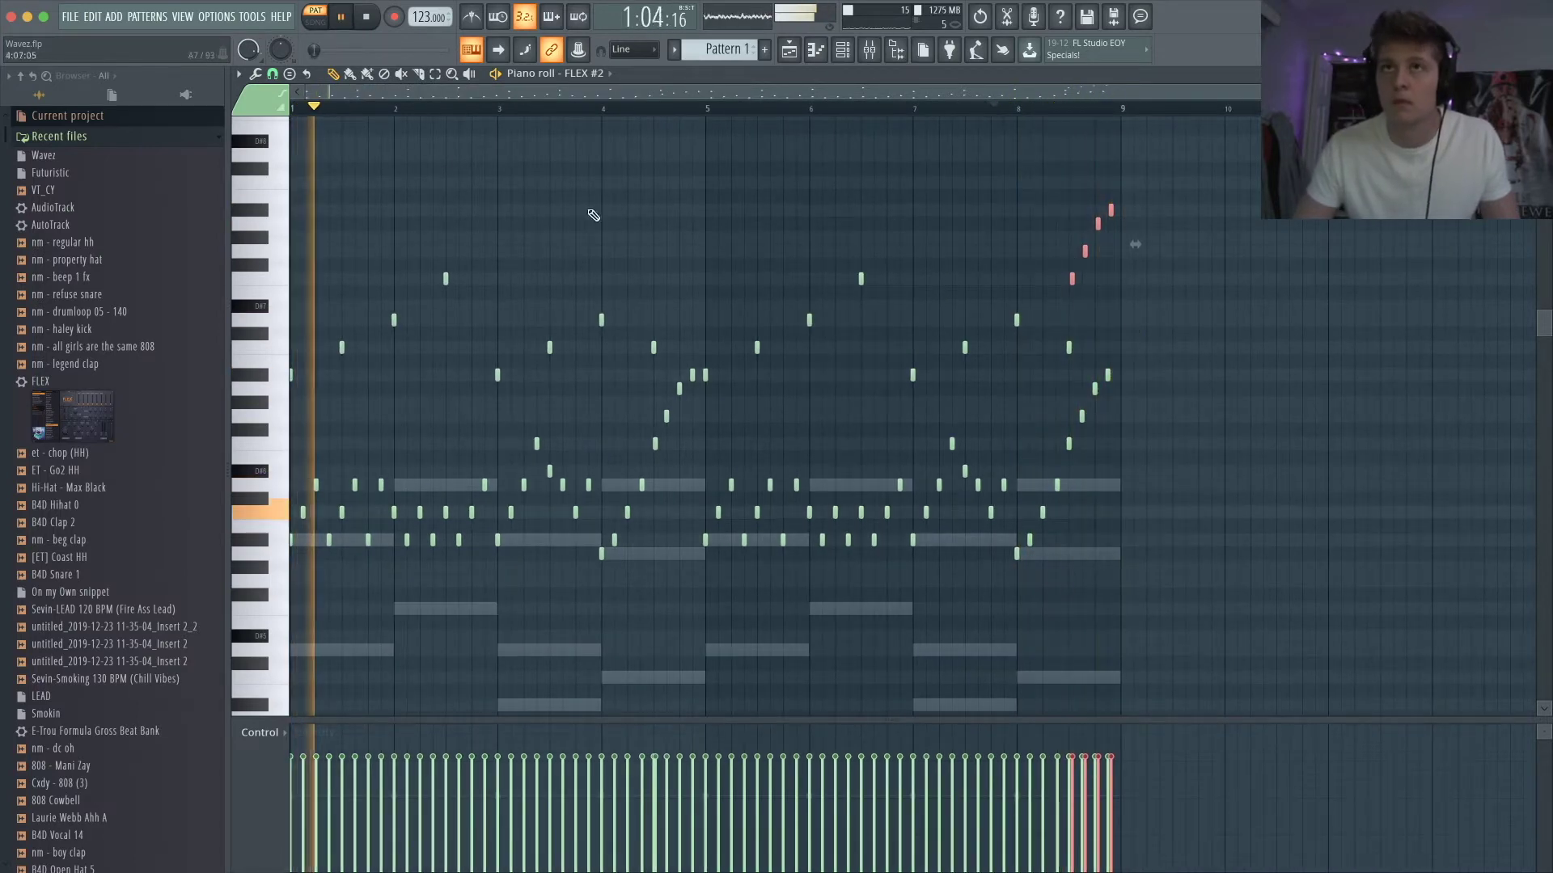
left_click(255, 73)
left_click(293, 179)
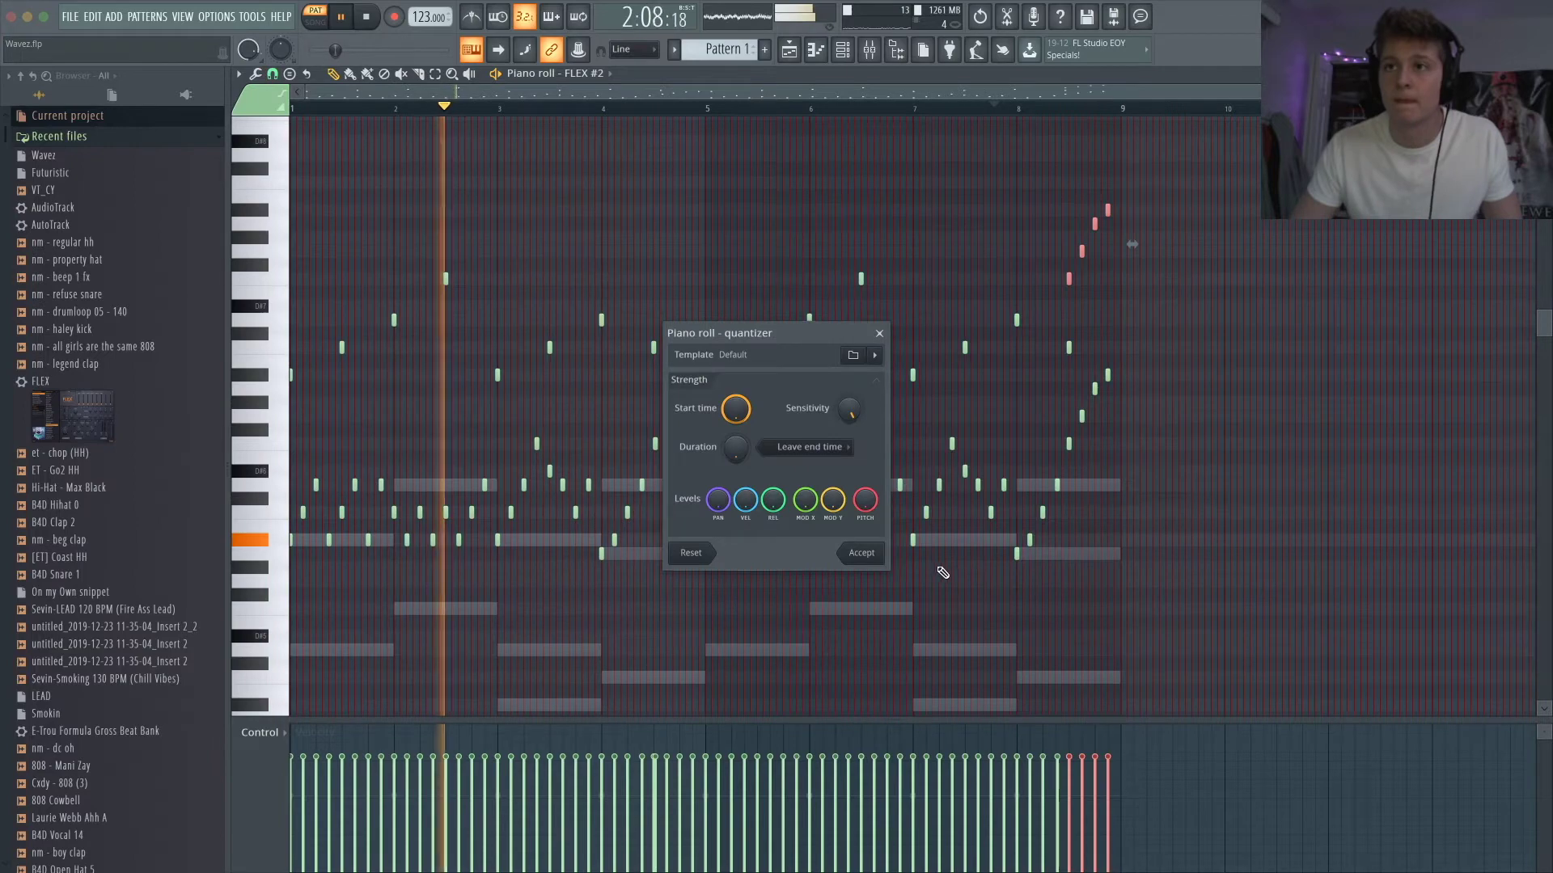
left_click(862, 553)
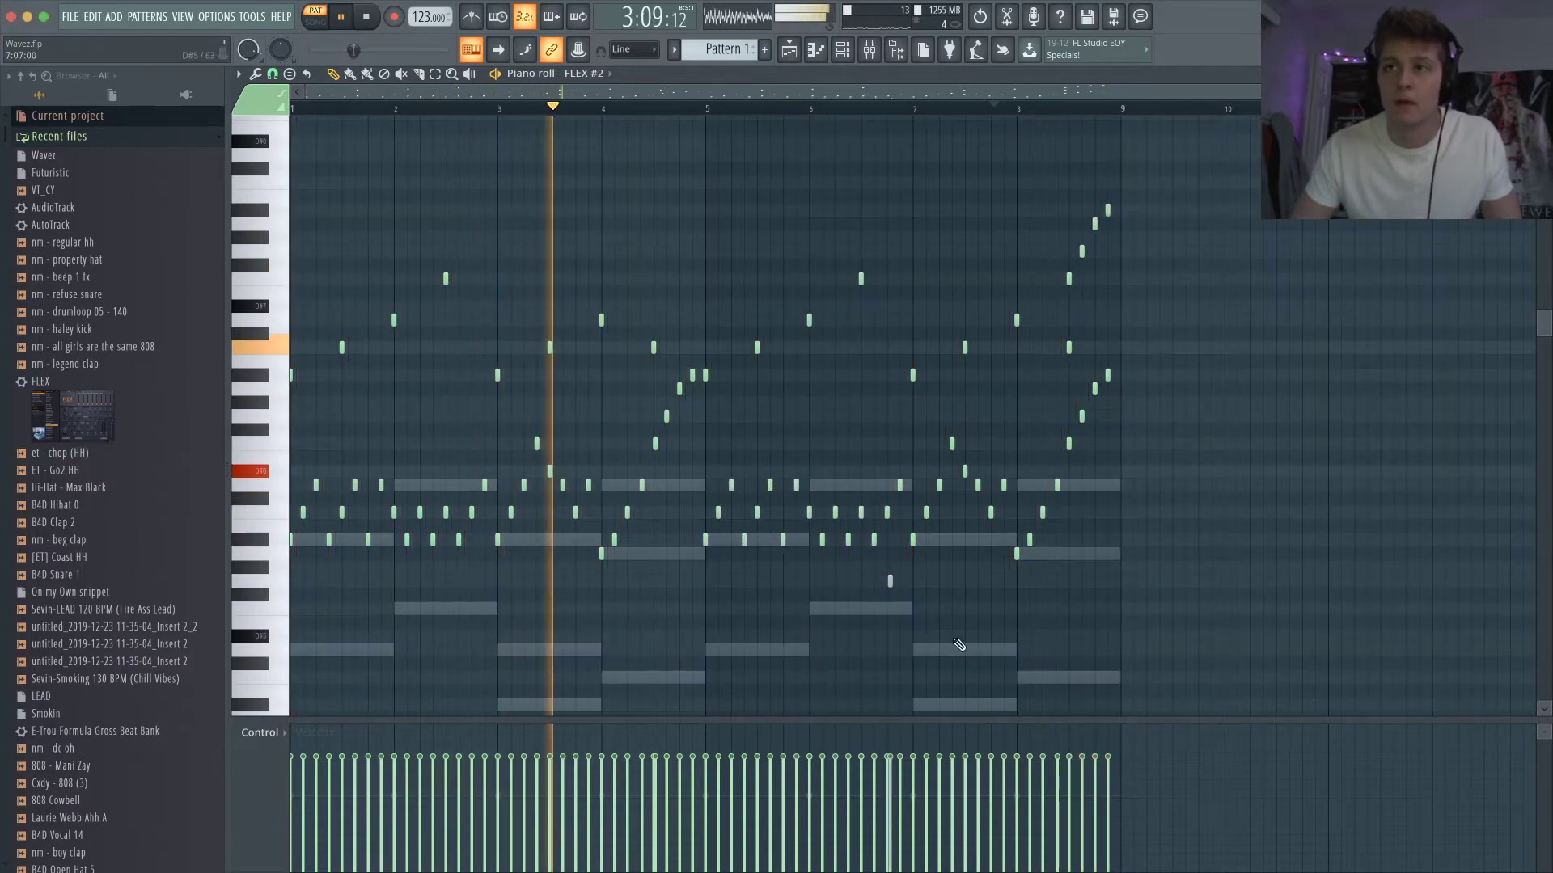
left_click(256, 74)
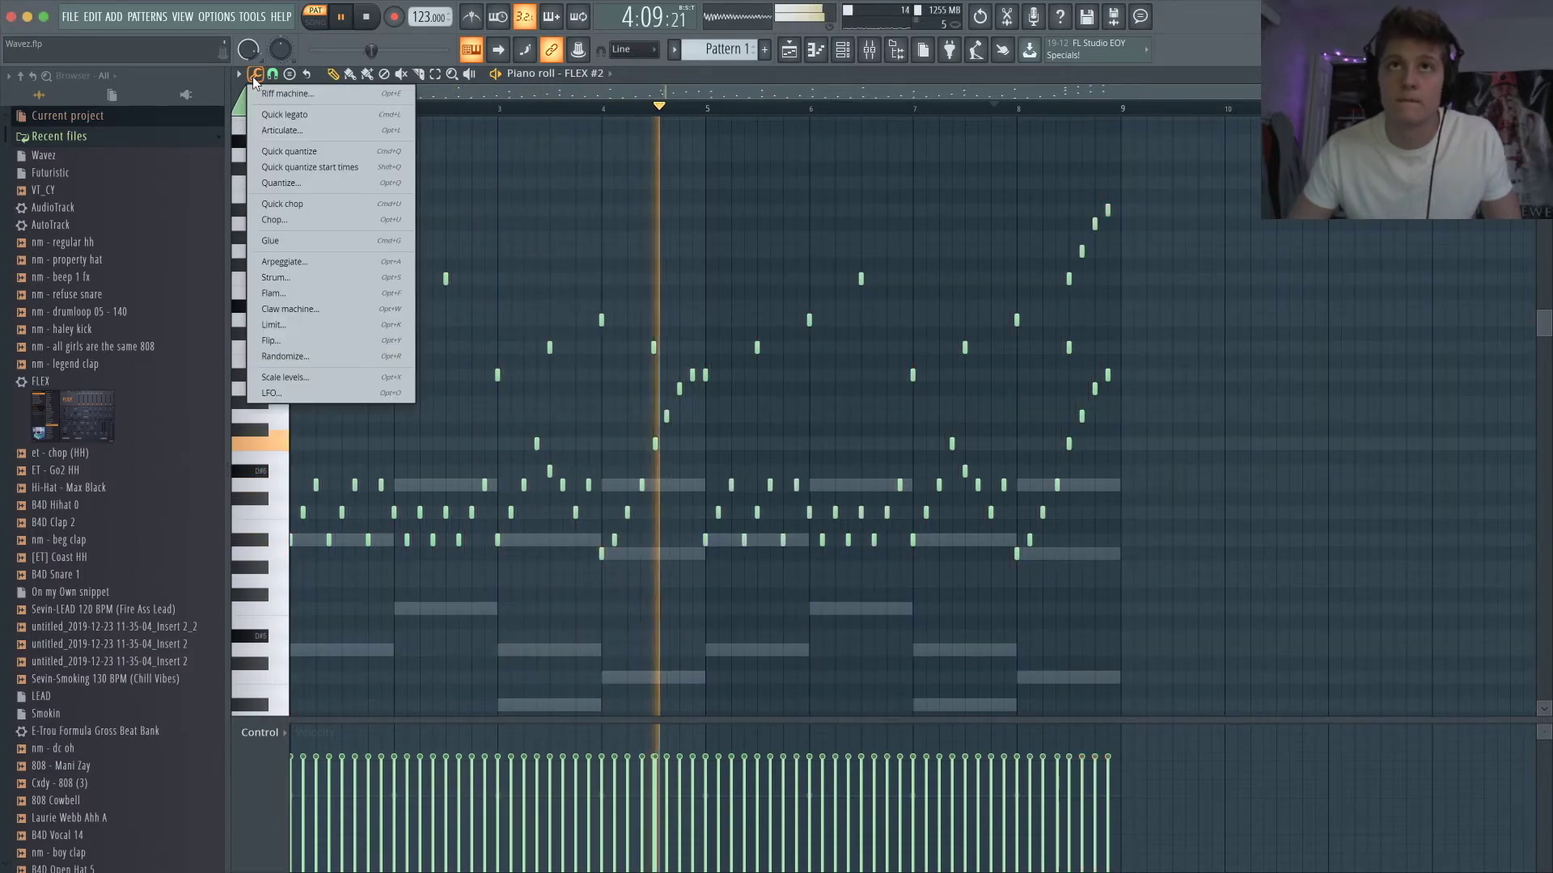
left_click(299, 181)
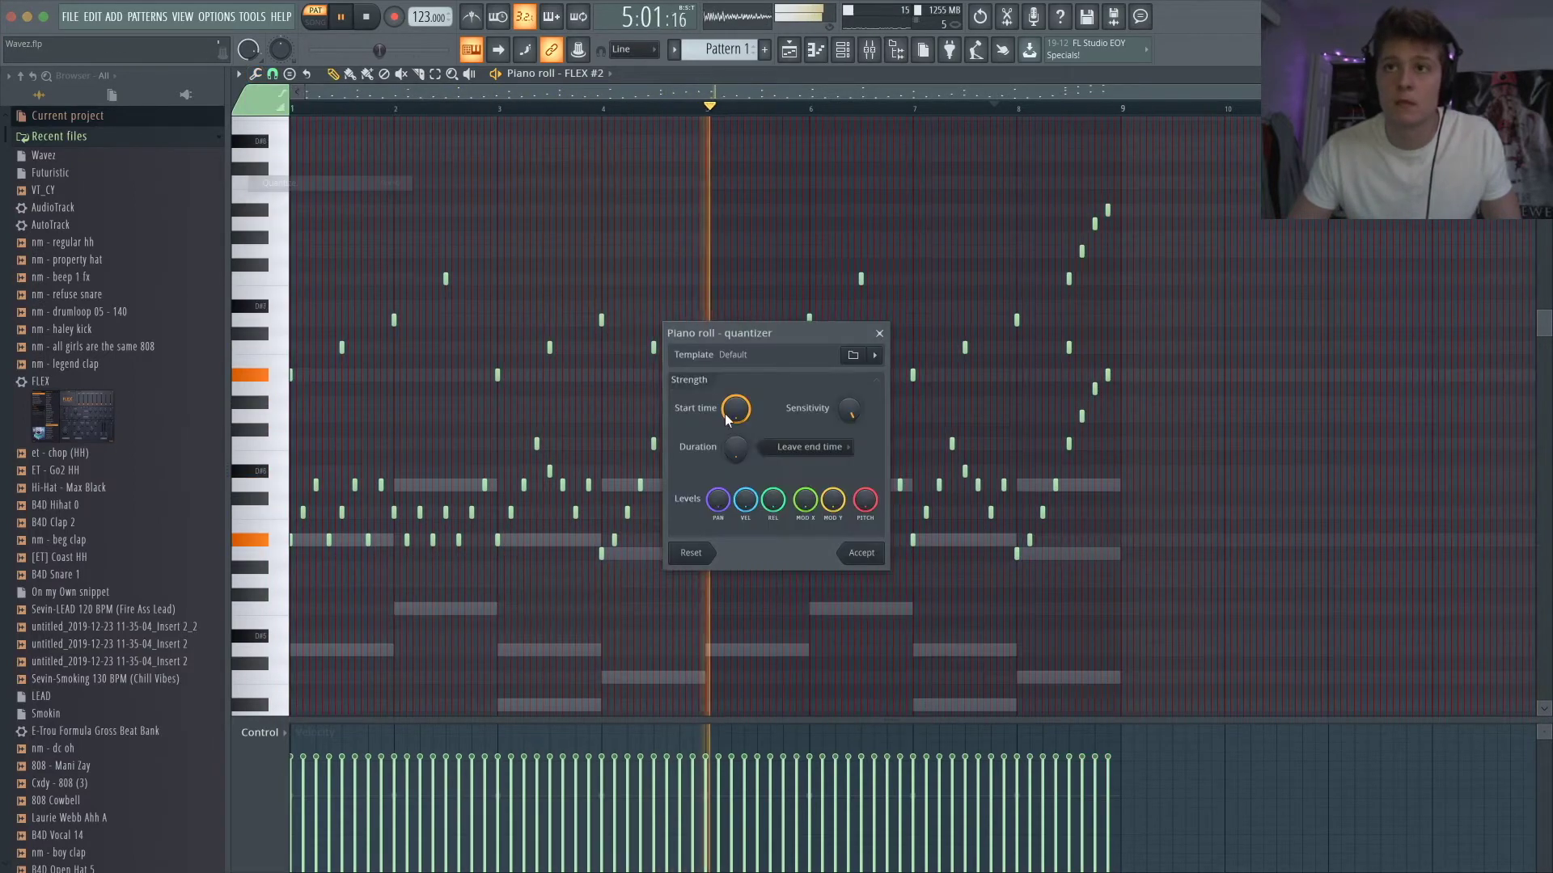
left_click(861, 553)
- Shift the four octave-higher notes at the end of bar 8 slightly later so they trail the lower ones
scroll(1144, 348, "up", 3)
left_click_drag(1125, 298, 969, 204)
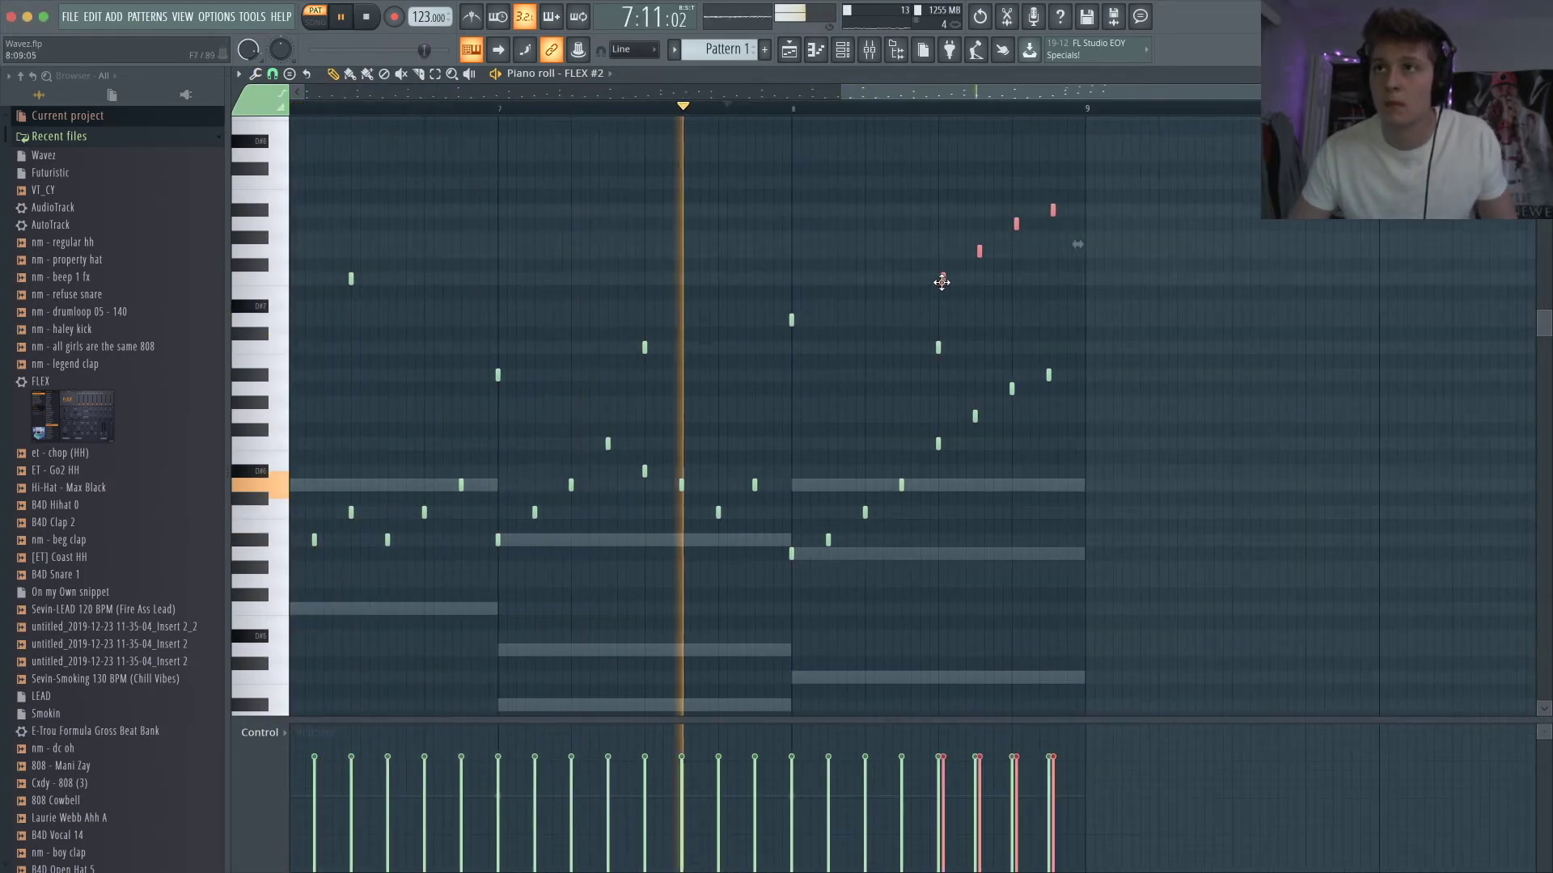
left_click_drag(938, 281, 947, 281)
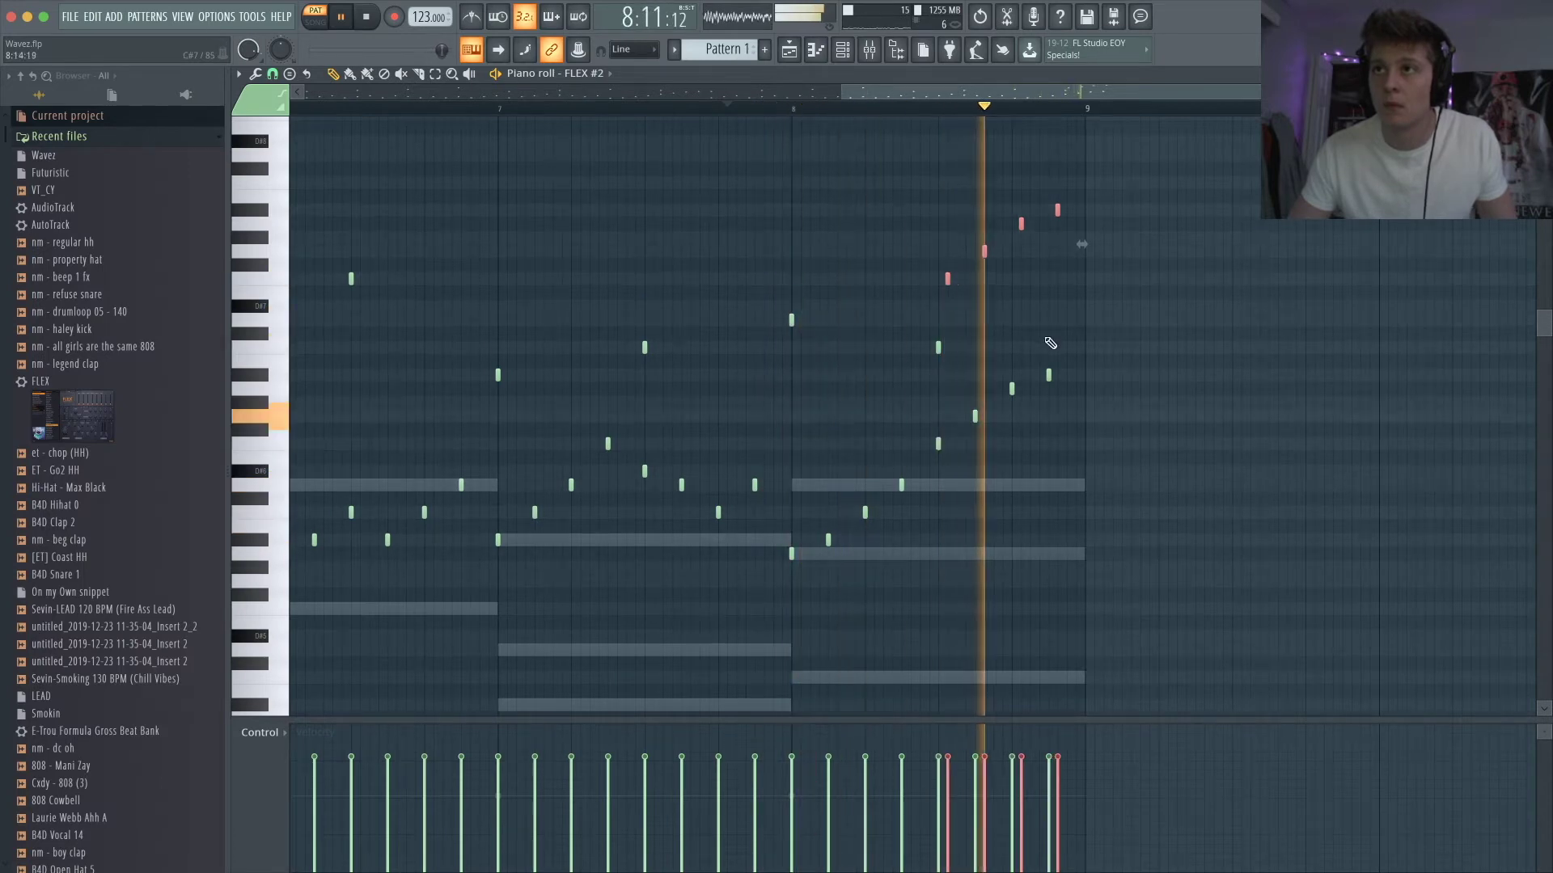
scroll(1121, 351, "down", 3)
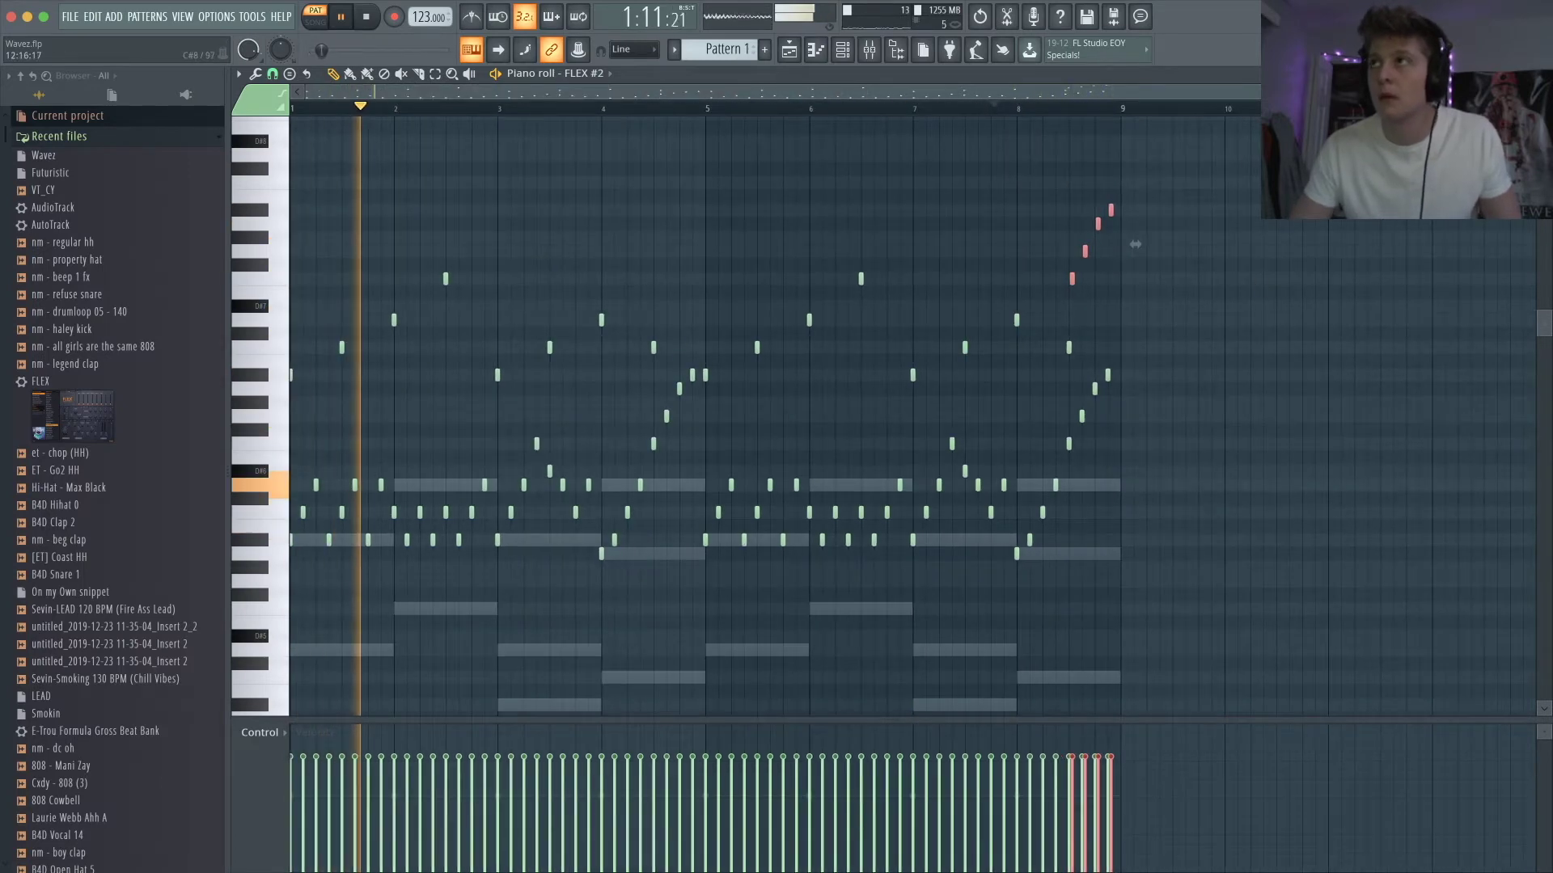
- Lower Insert 2's mixer level slightly, solo Insert 1, and cut its lows with band 1 of Fruity Parametric EQ 2 at about 248 Hz
key("F7")
left_click_drag(573, 700, 573, 705)
right_click(528, 621)
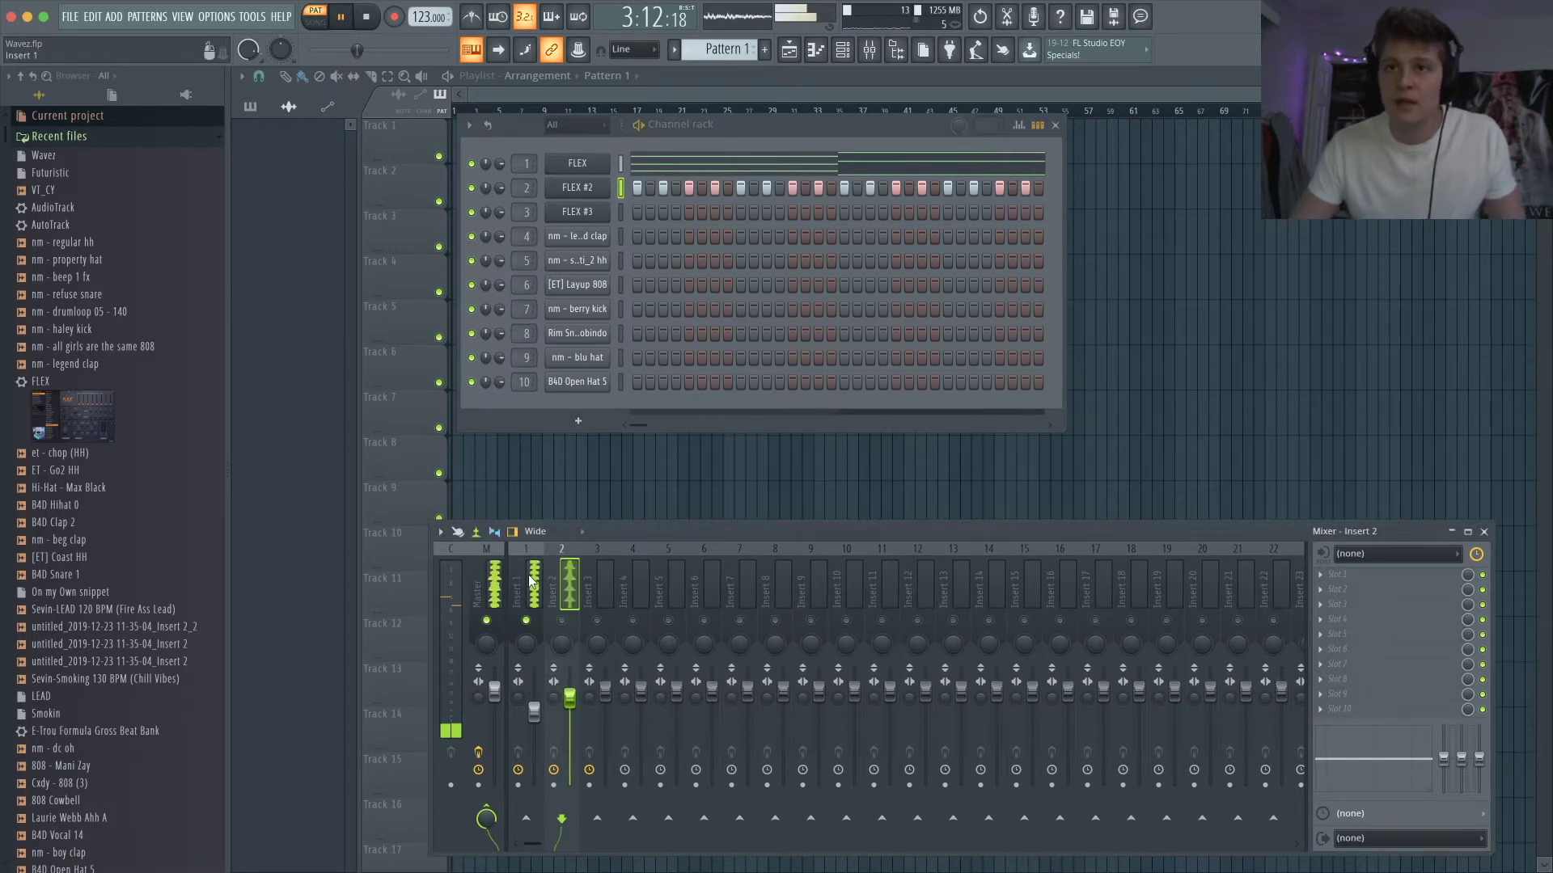
left_click(1363, 573)
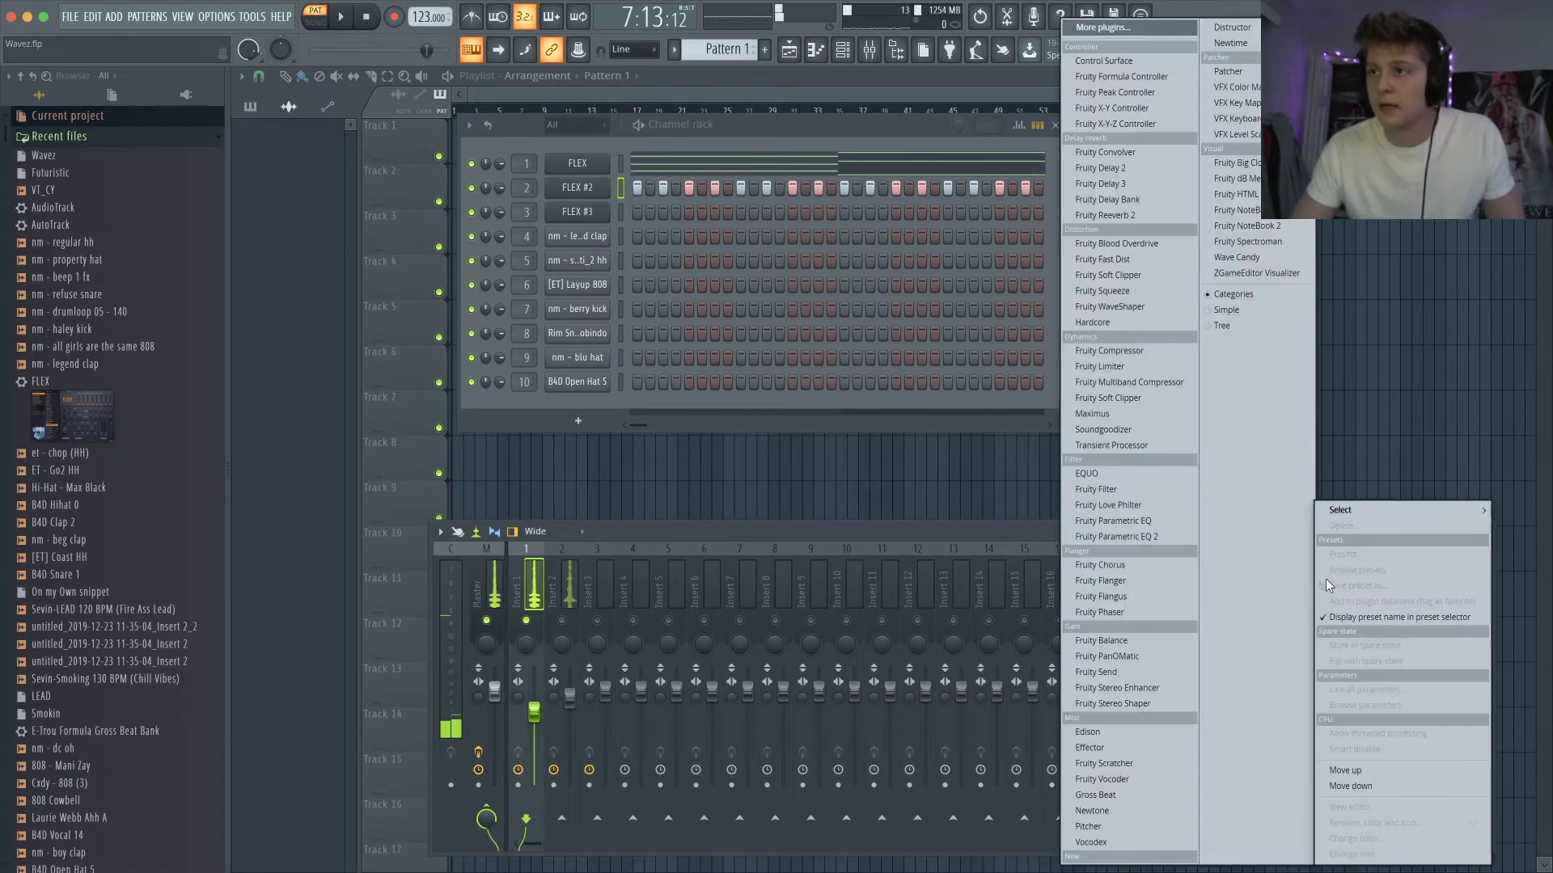
left_click(1167, 547)
left_click_drag(394, 327, 455, 383)
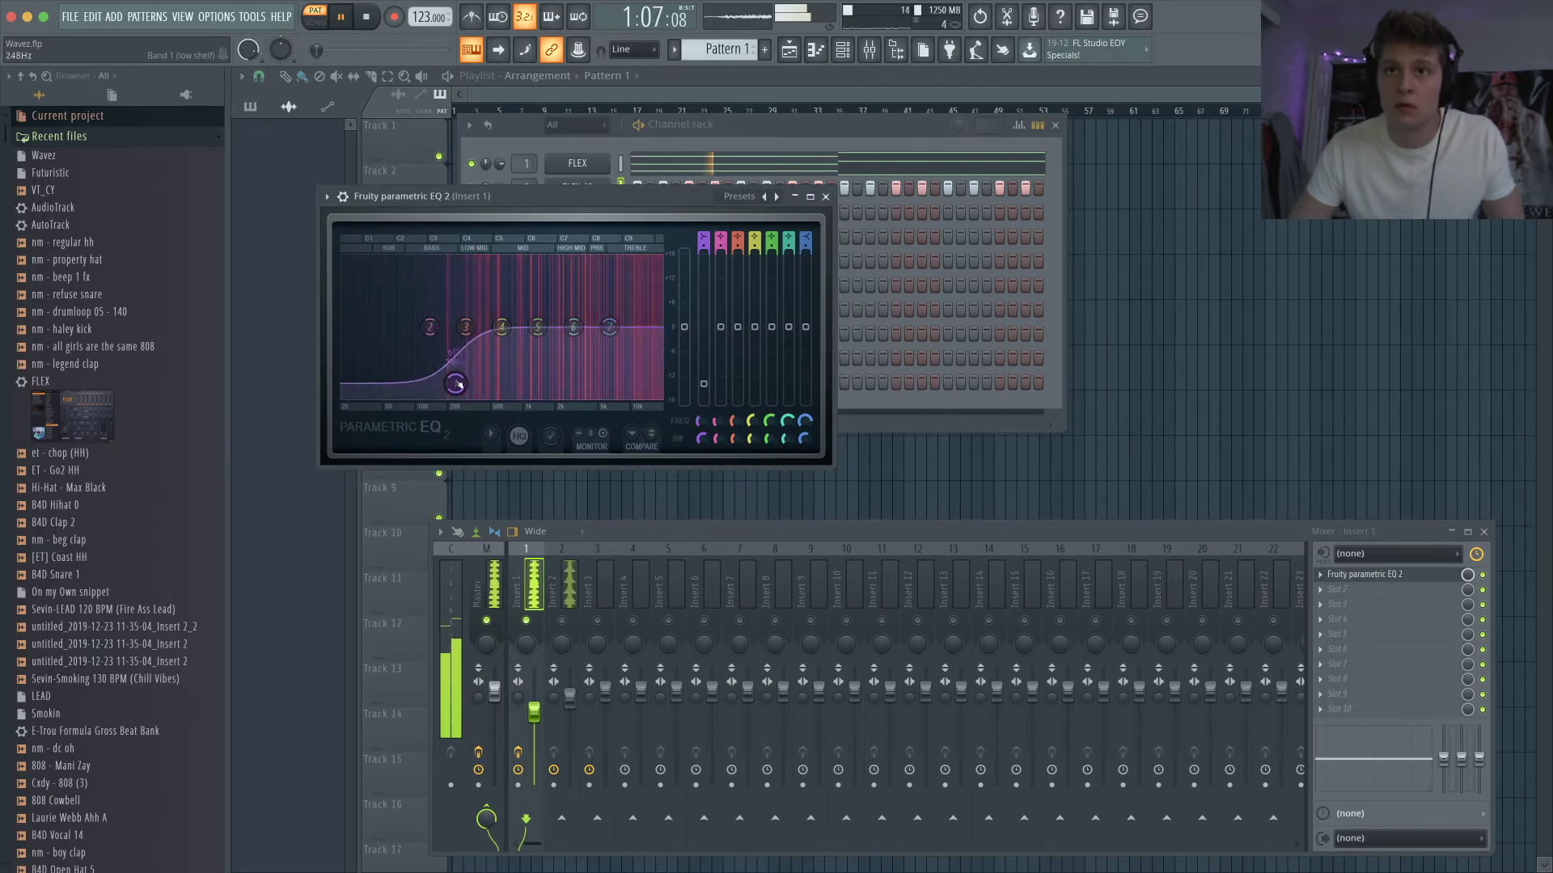
left_click(826, 197)
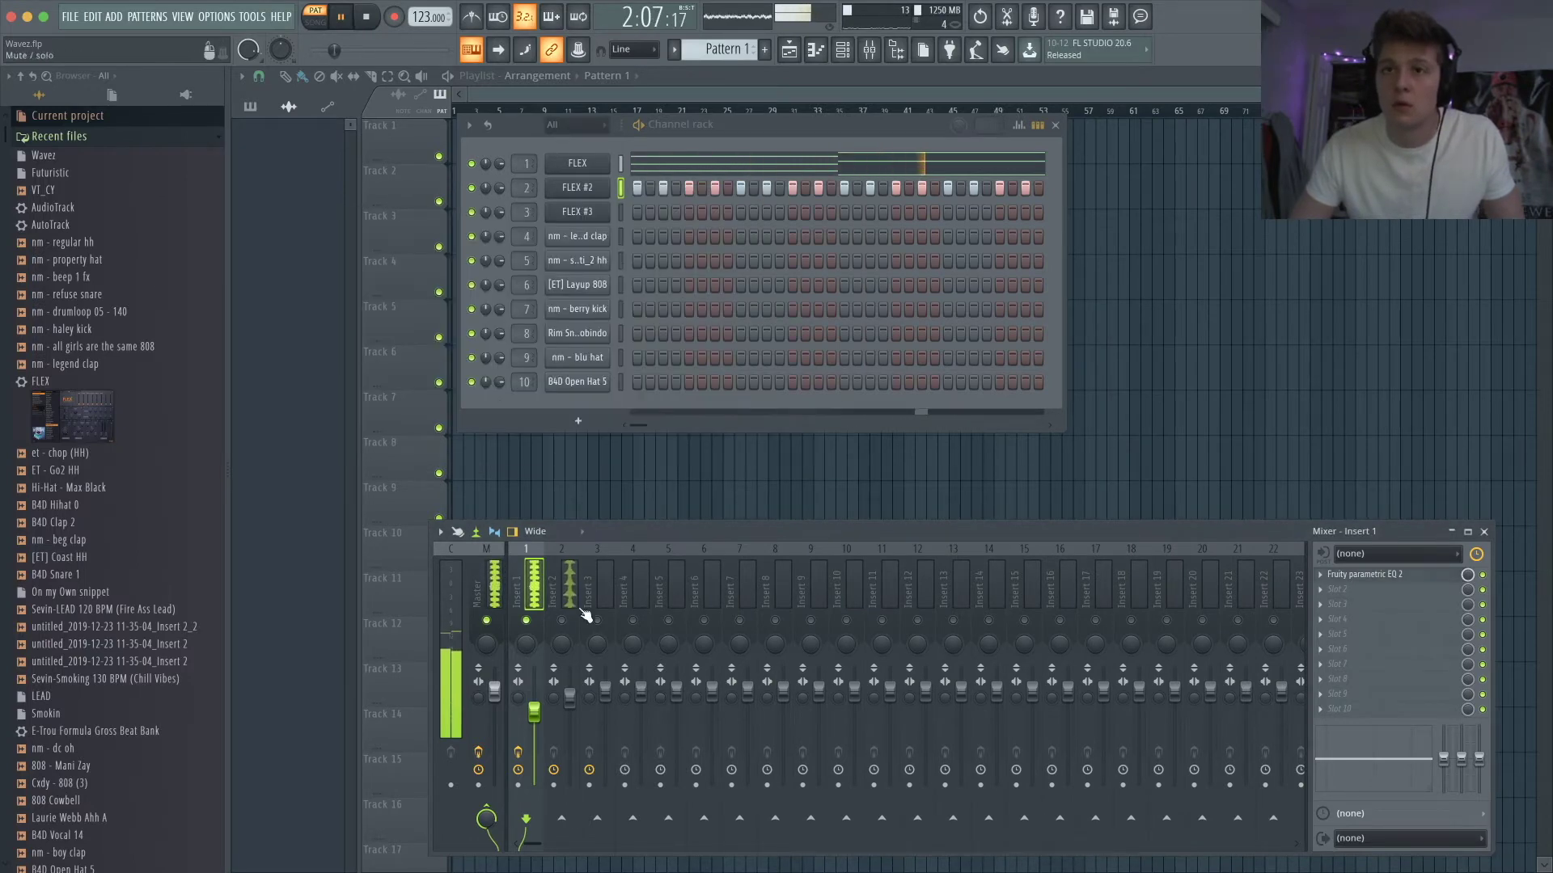
- Add Fruity Convolver with its default impulse to mixer Insert 2, lower that track's volume slightly, and unsolo it
left_click(570, 550)
left_click(1322, 573)
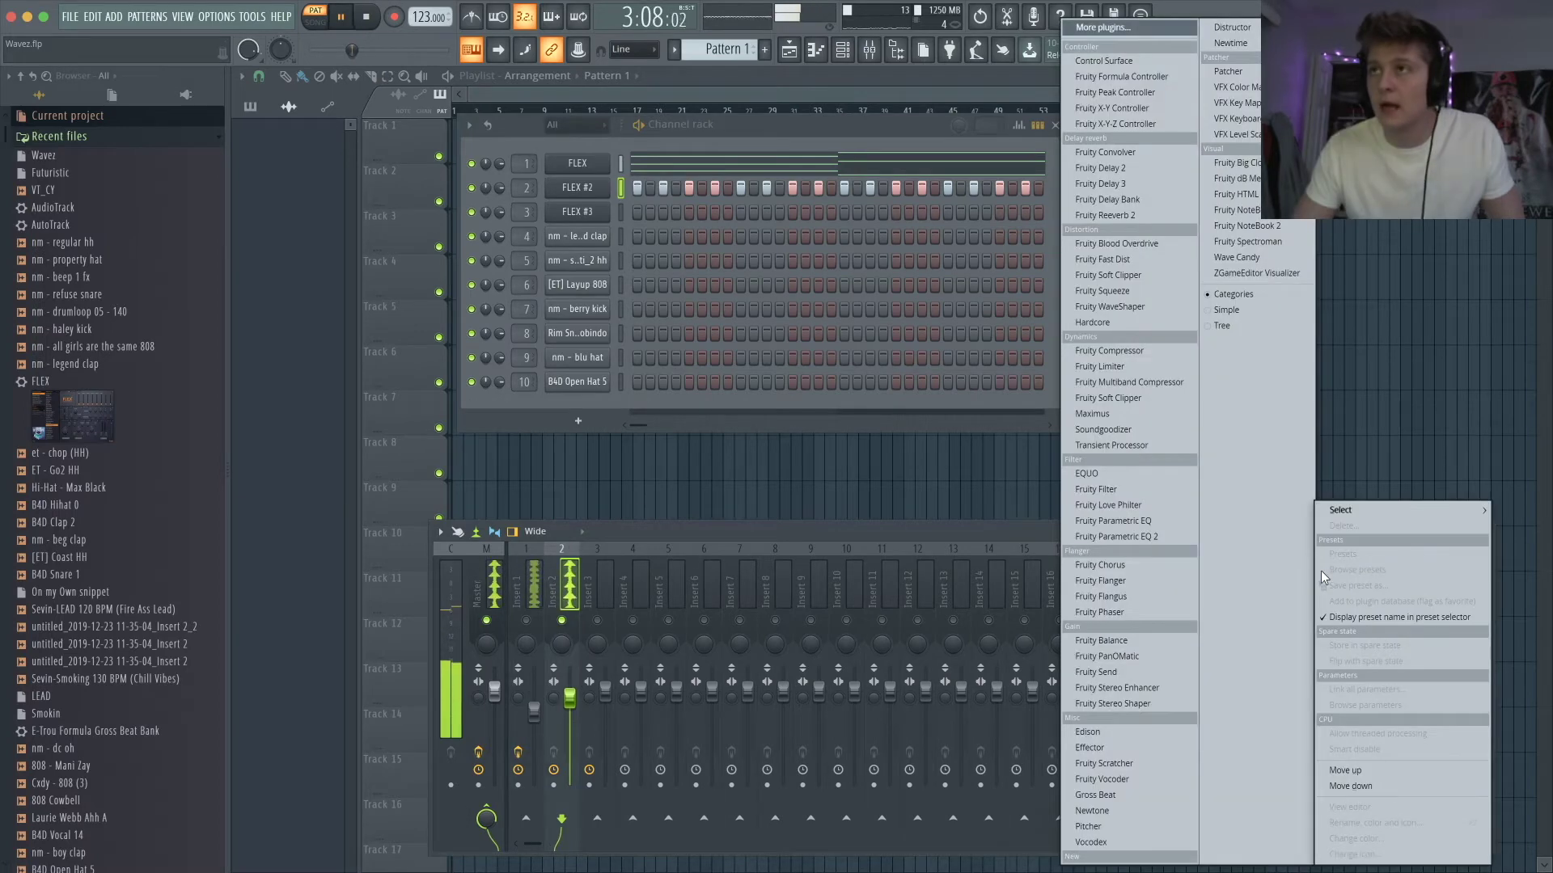
mouse_move(1351, 507)
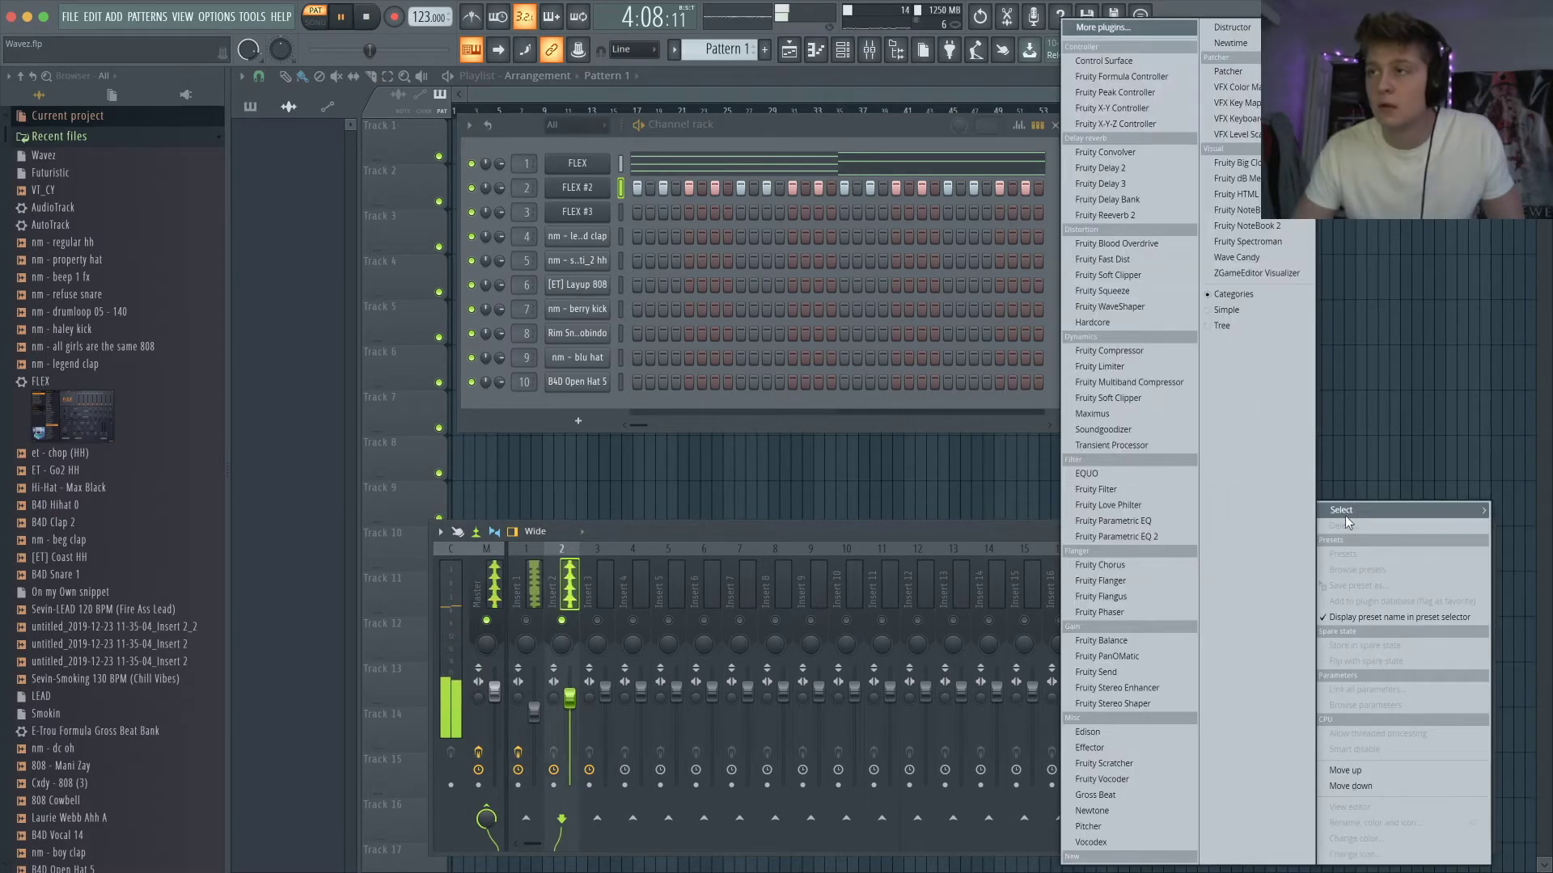
left_click(1118, 152)
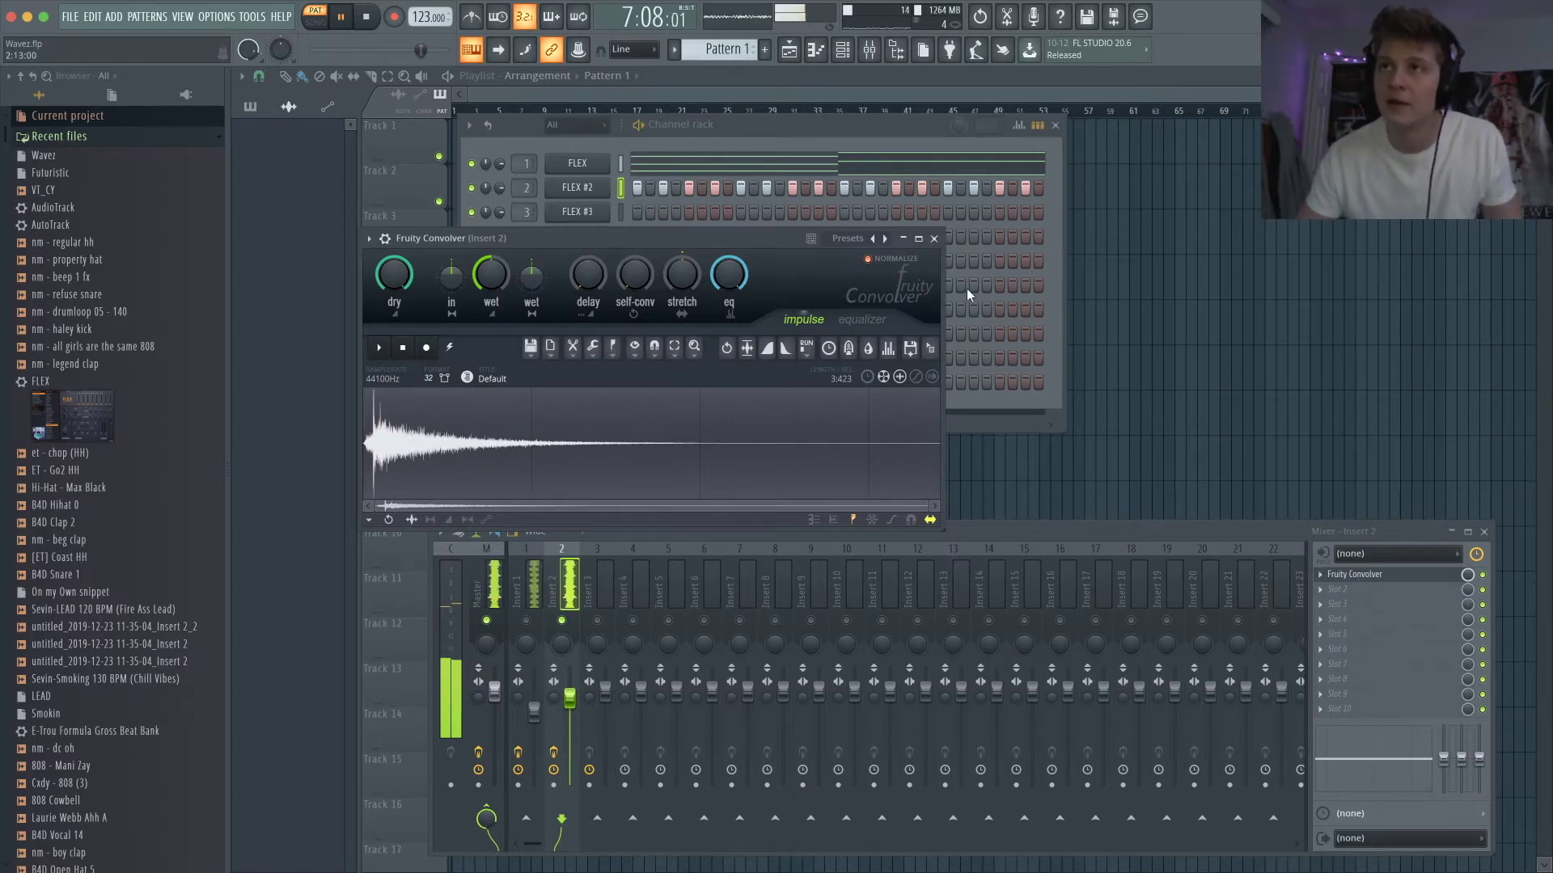
left_click(934, 240)
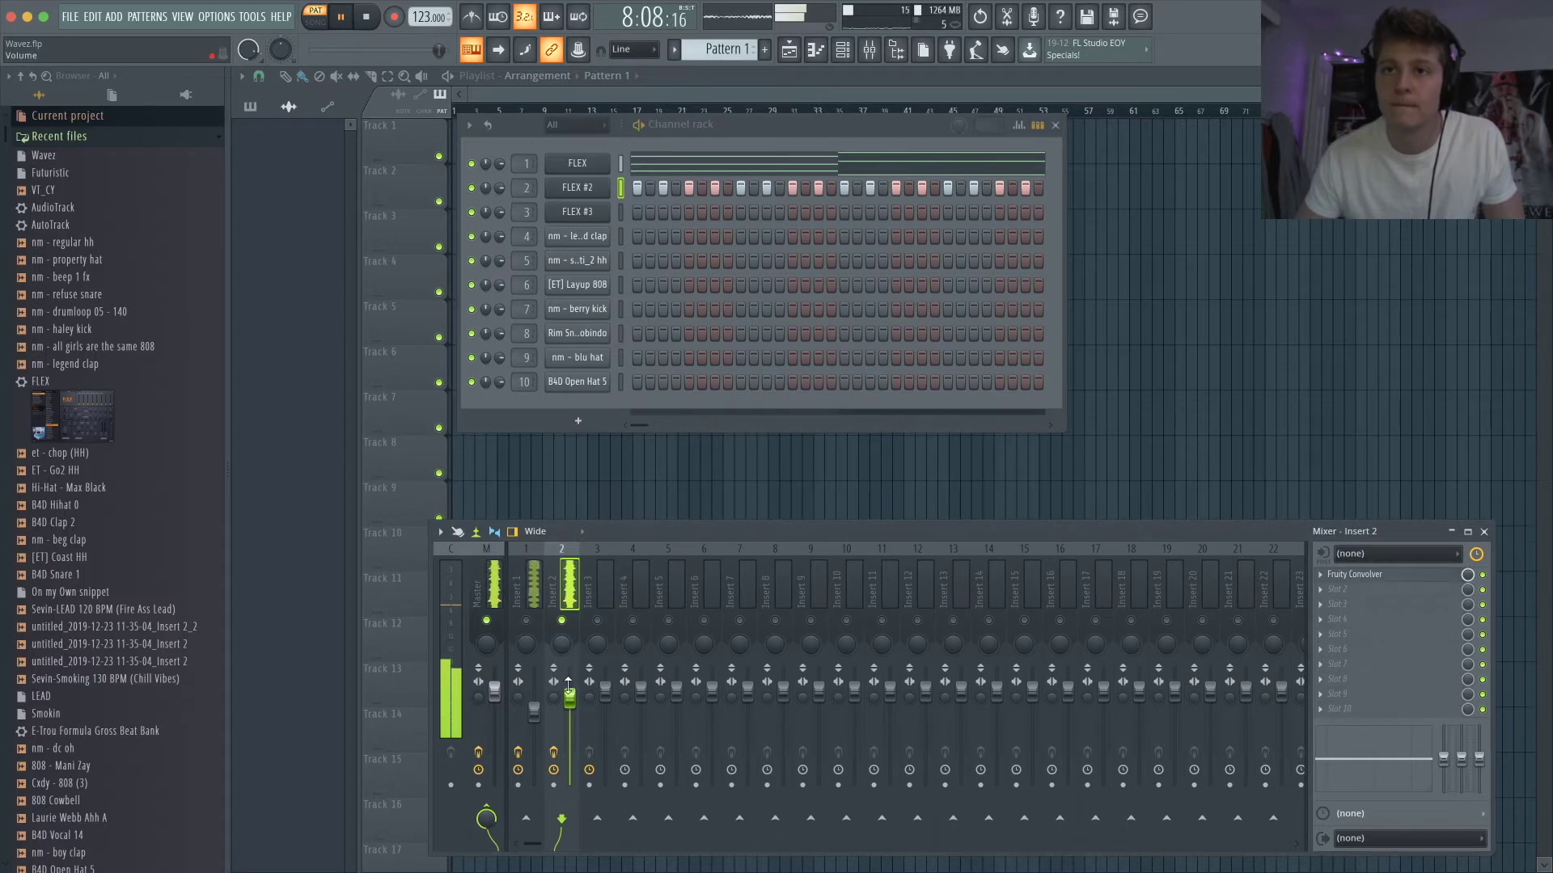
right_click(562, 621)
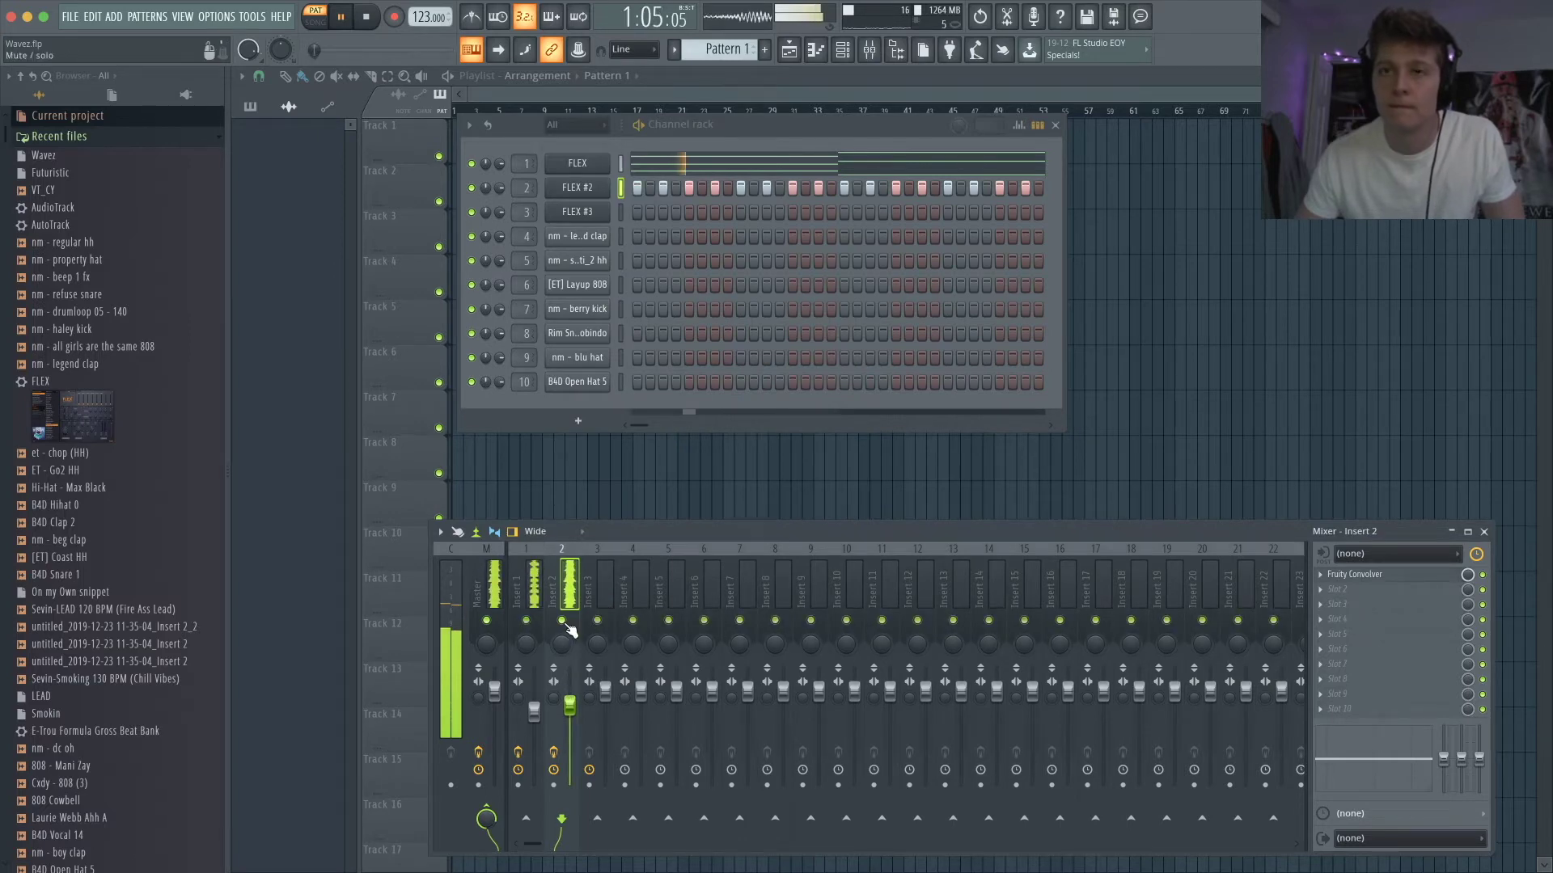
- Set up FLEX #3 with the Essential Pianos Rhodes MK1 preset and delay off, and open its piano roll
right_click(609, 217)
left_click(594, 211)
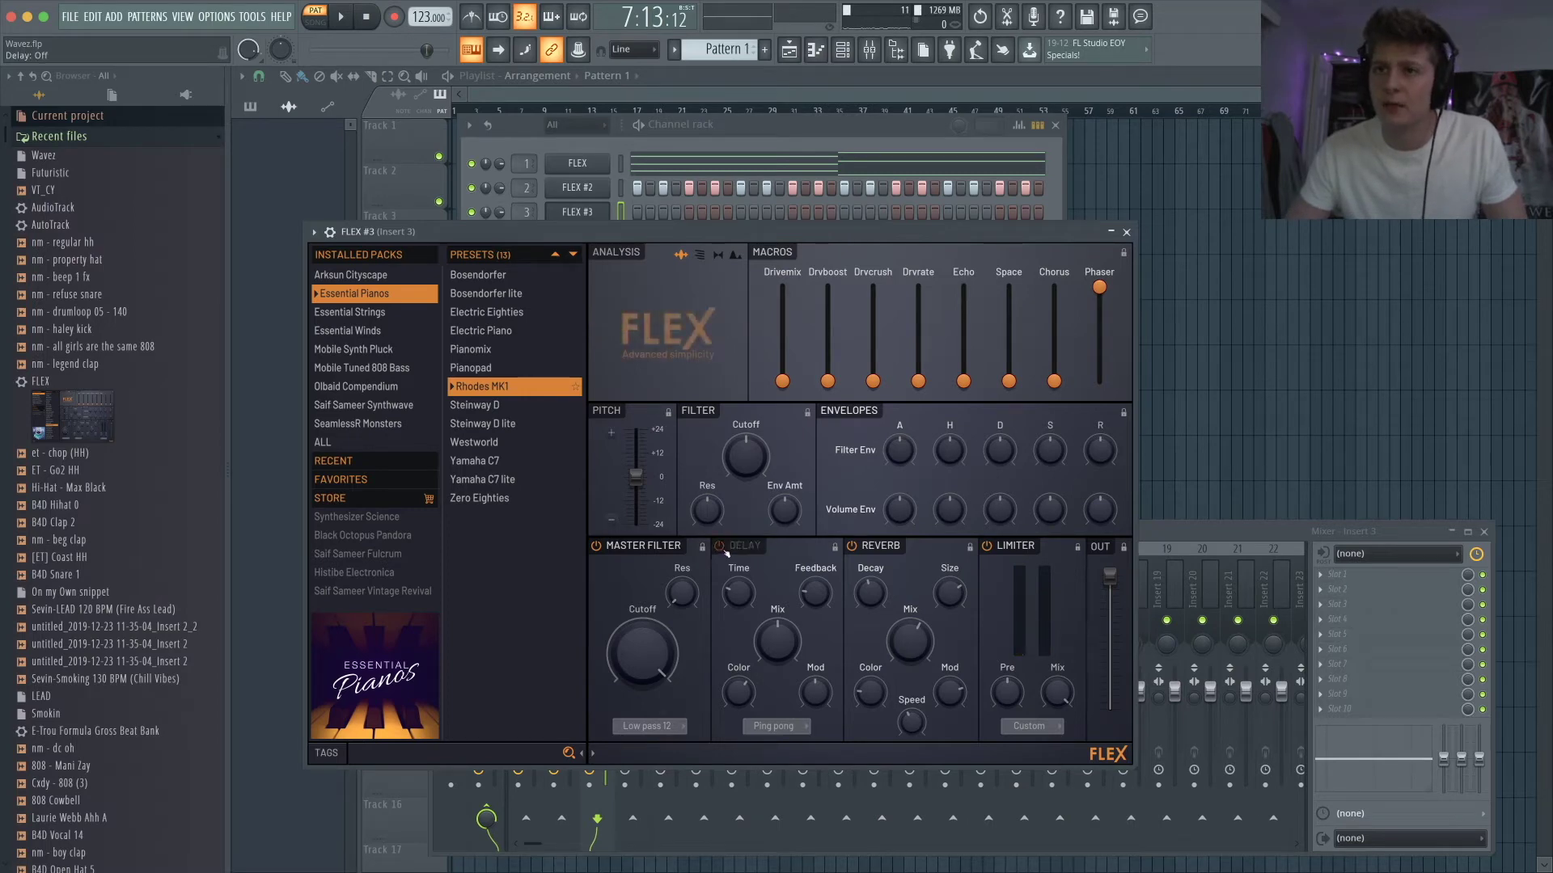
left_click(1127, 233)
right_click(605, 215)
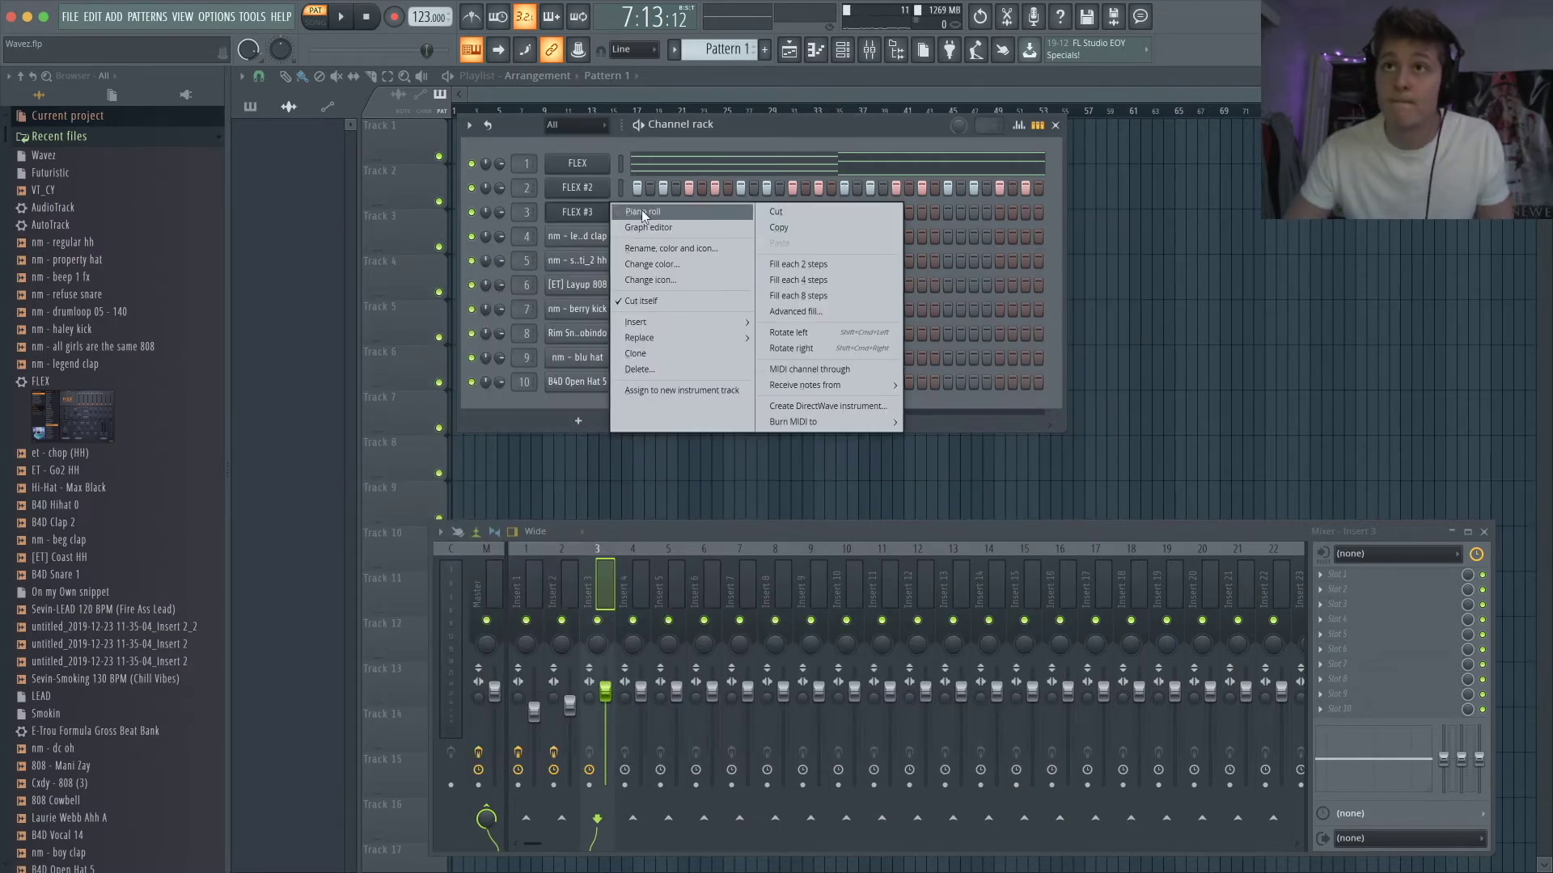
left_click(639, 216)
- Draw a one-bar chord of G4, D5 and A#5 in bar 1 of FLEX #3 and play it back from the start
scroll(496, 446, "down", 4)
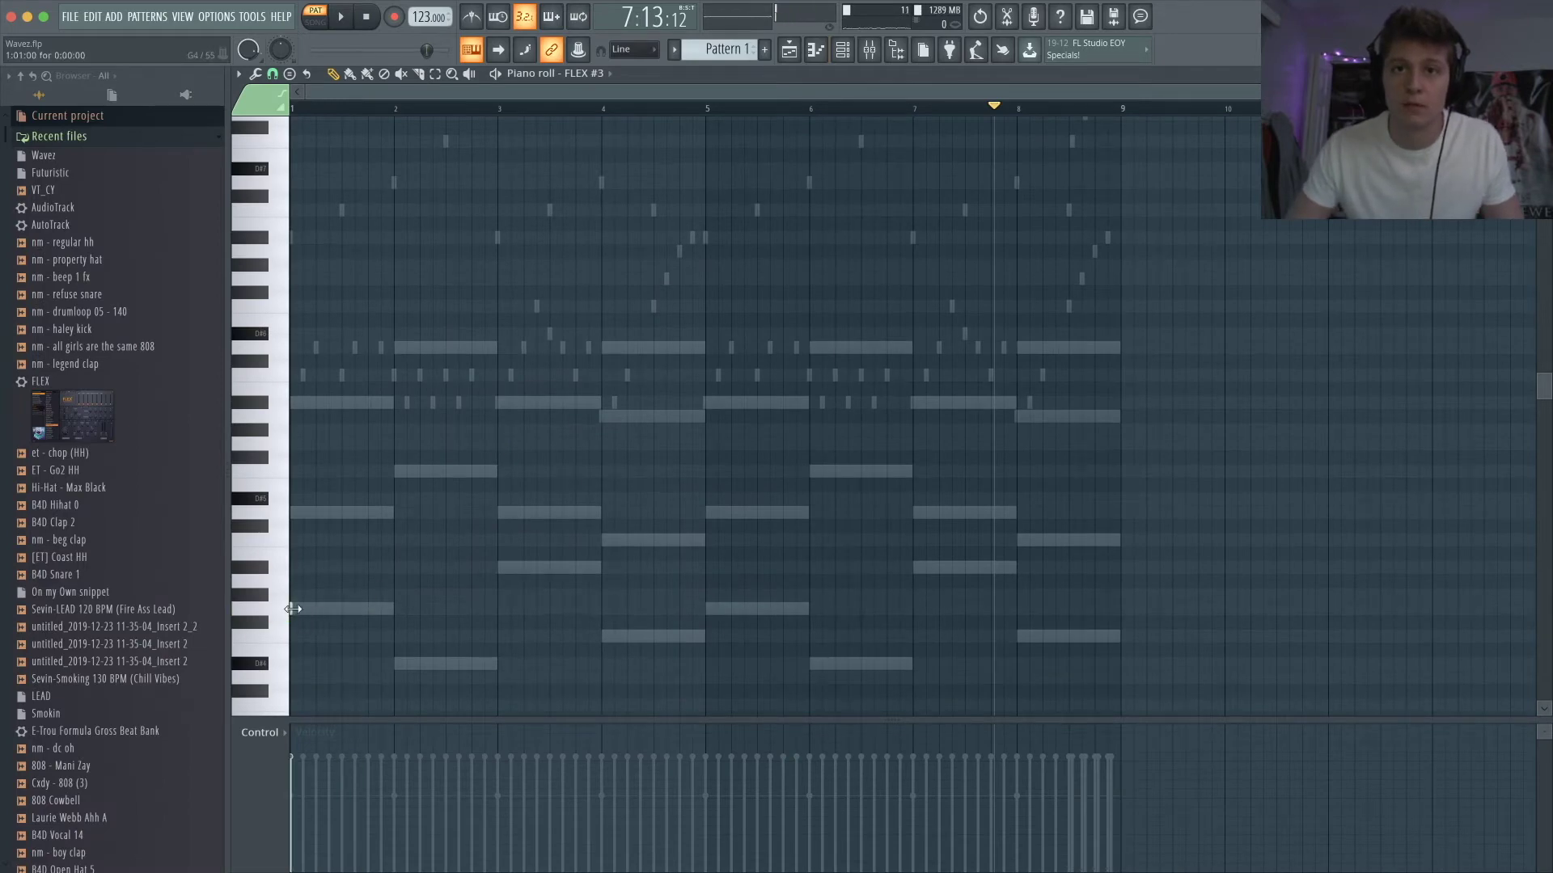
left_click(326, 512)
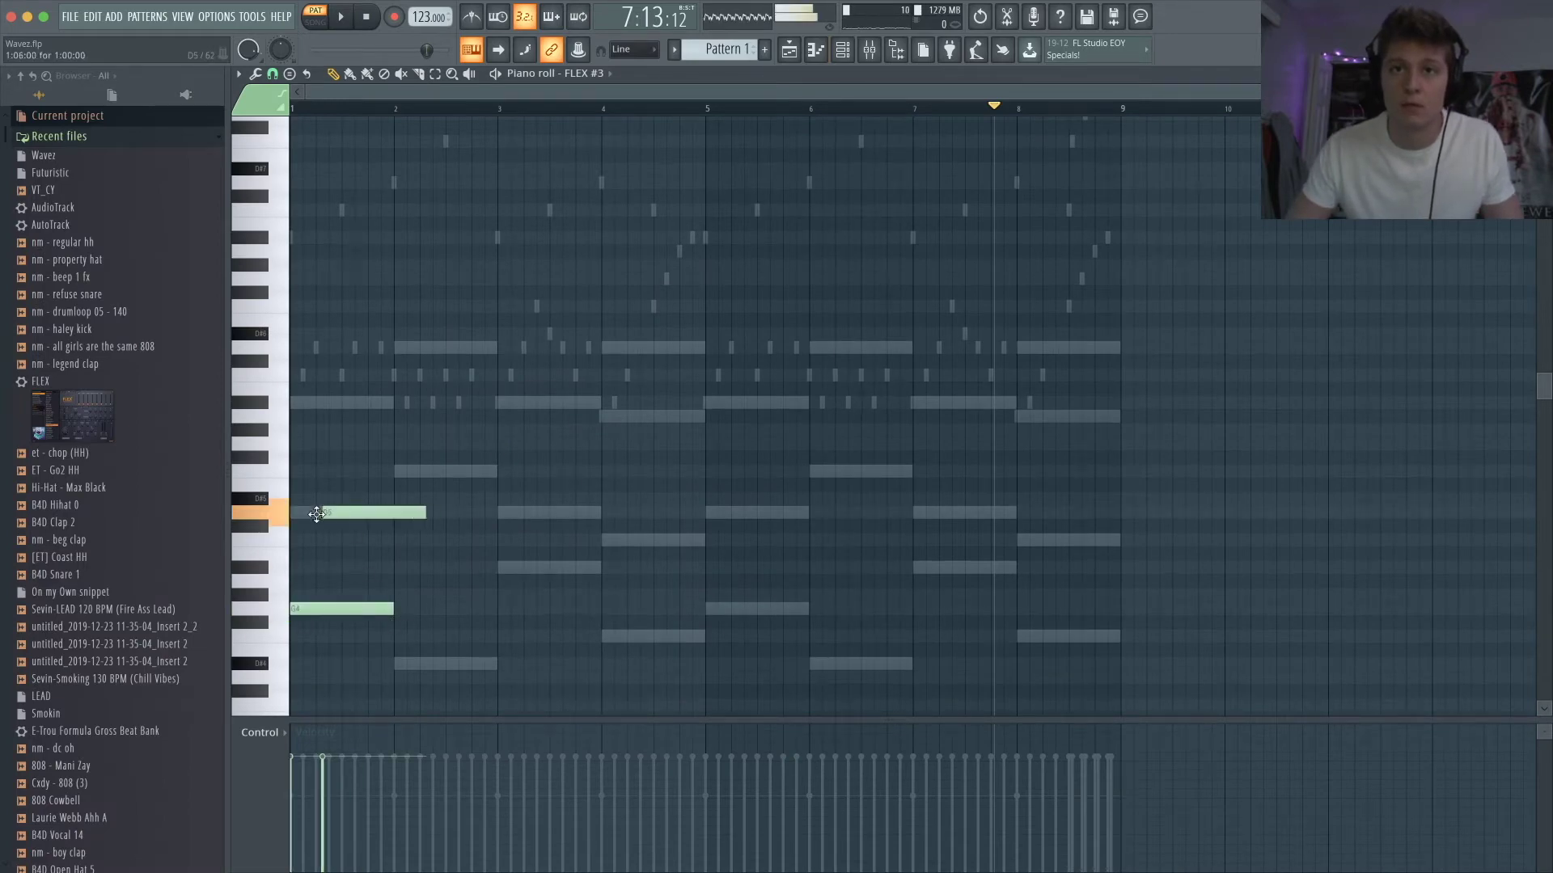
left_click_drag(322, 401, 212, 388)
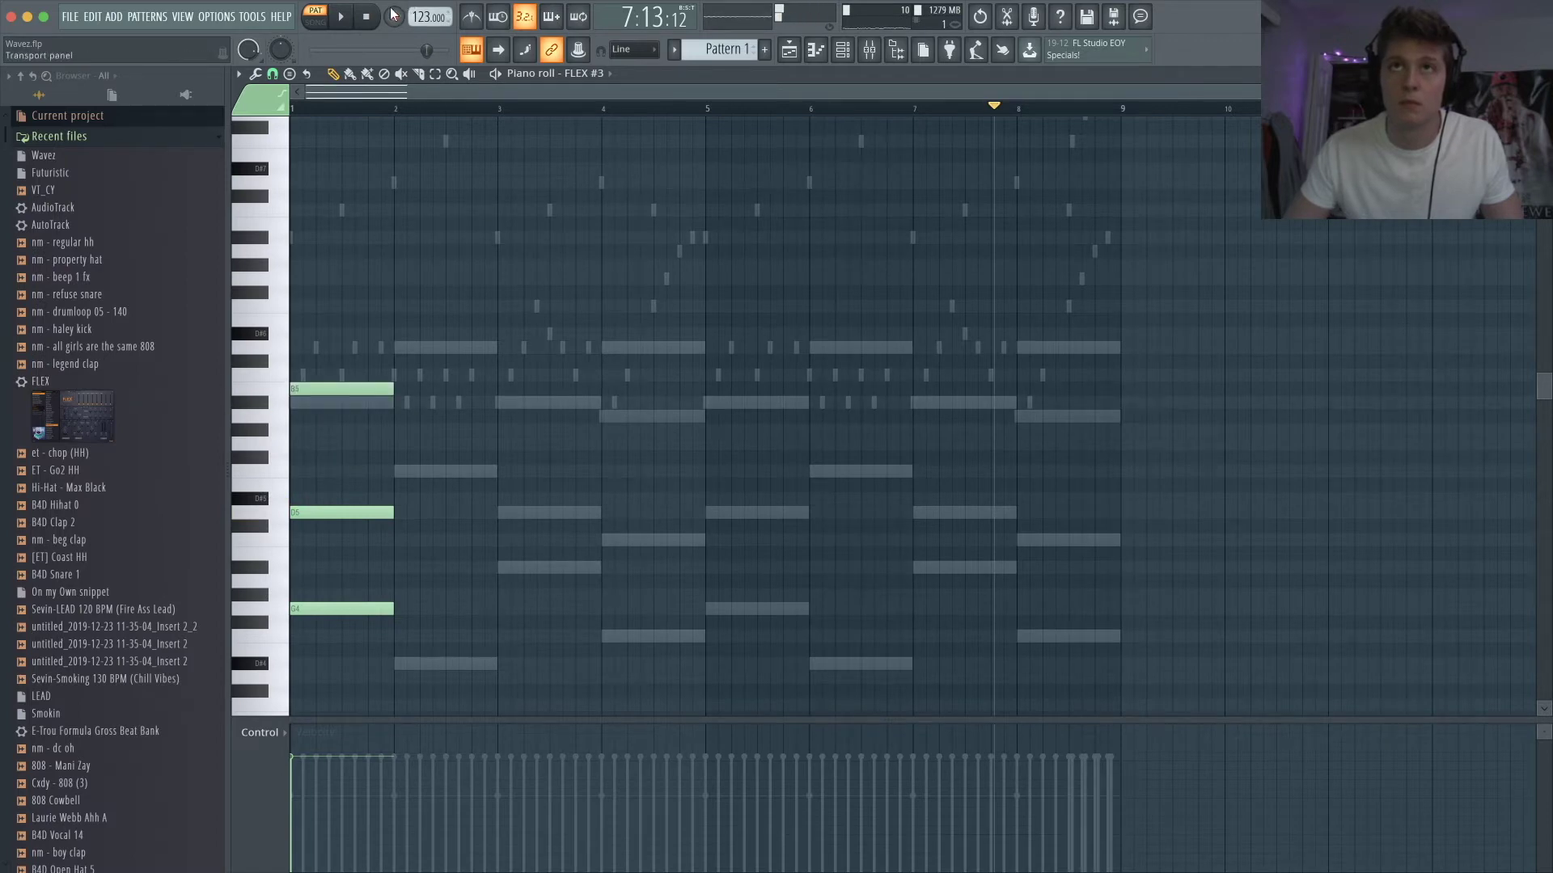
left_click(368, 17)
left_click_drag(339, 389, 339, 403)
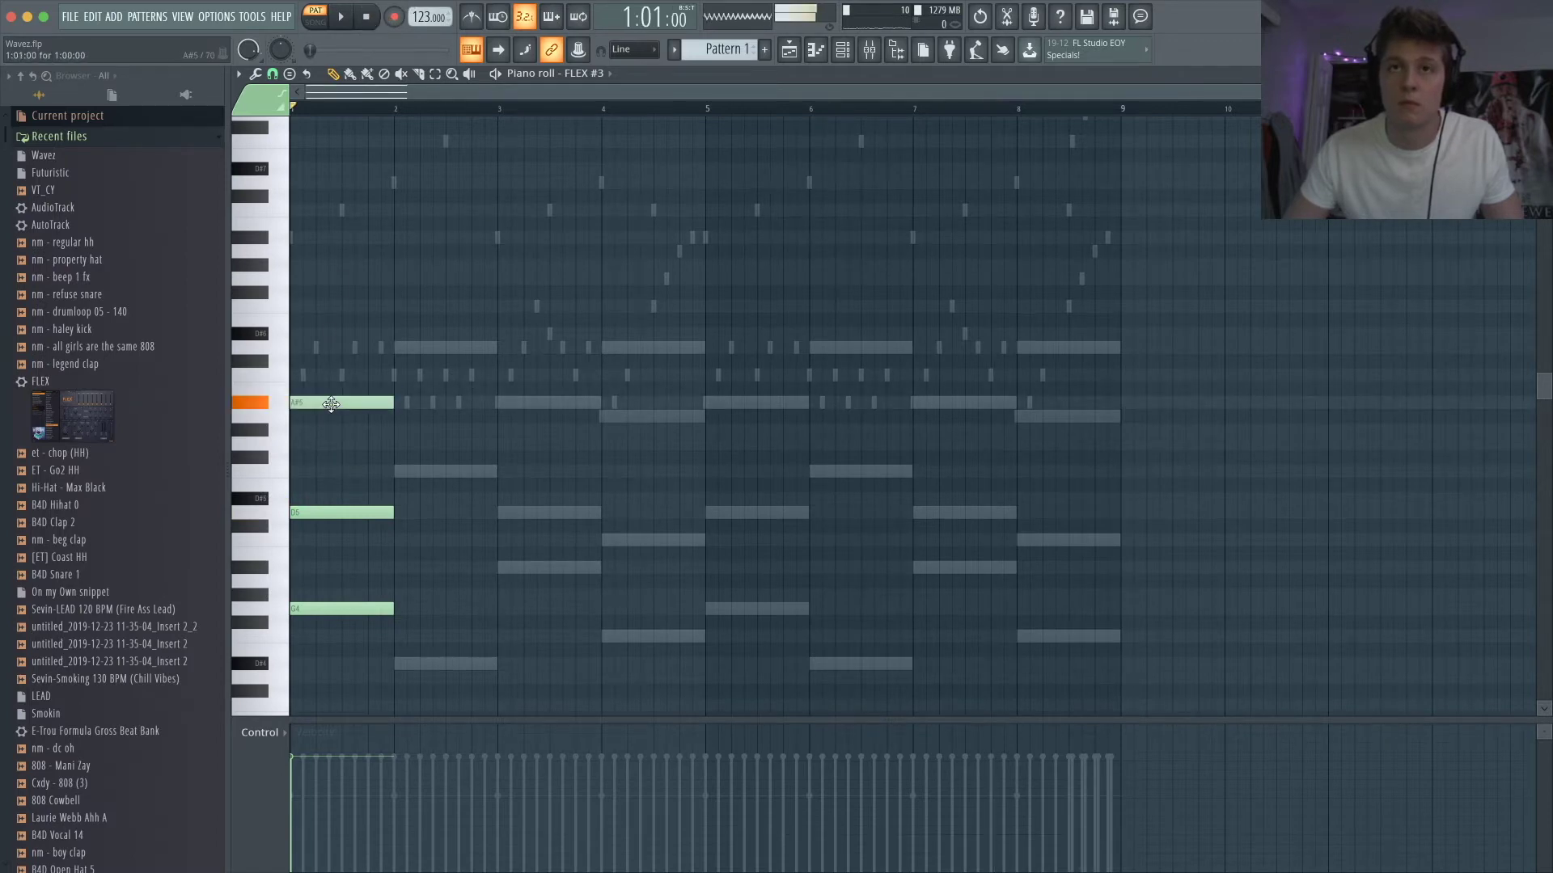
key("space")
- Draw a one-bar chord of D#4, F5 and D6 in bar 2, checking it by playback
left_click(402, 349)
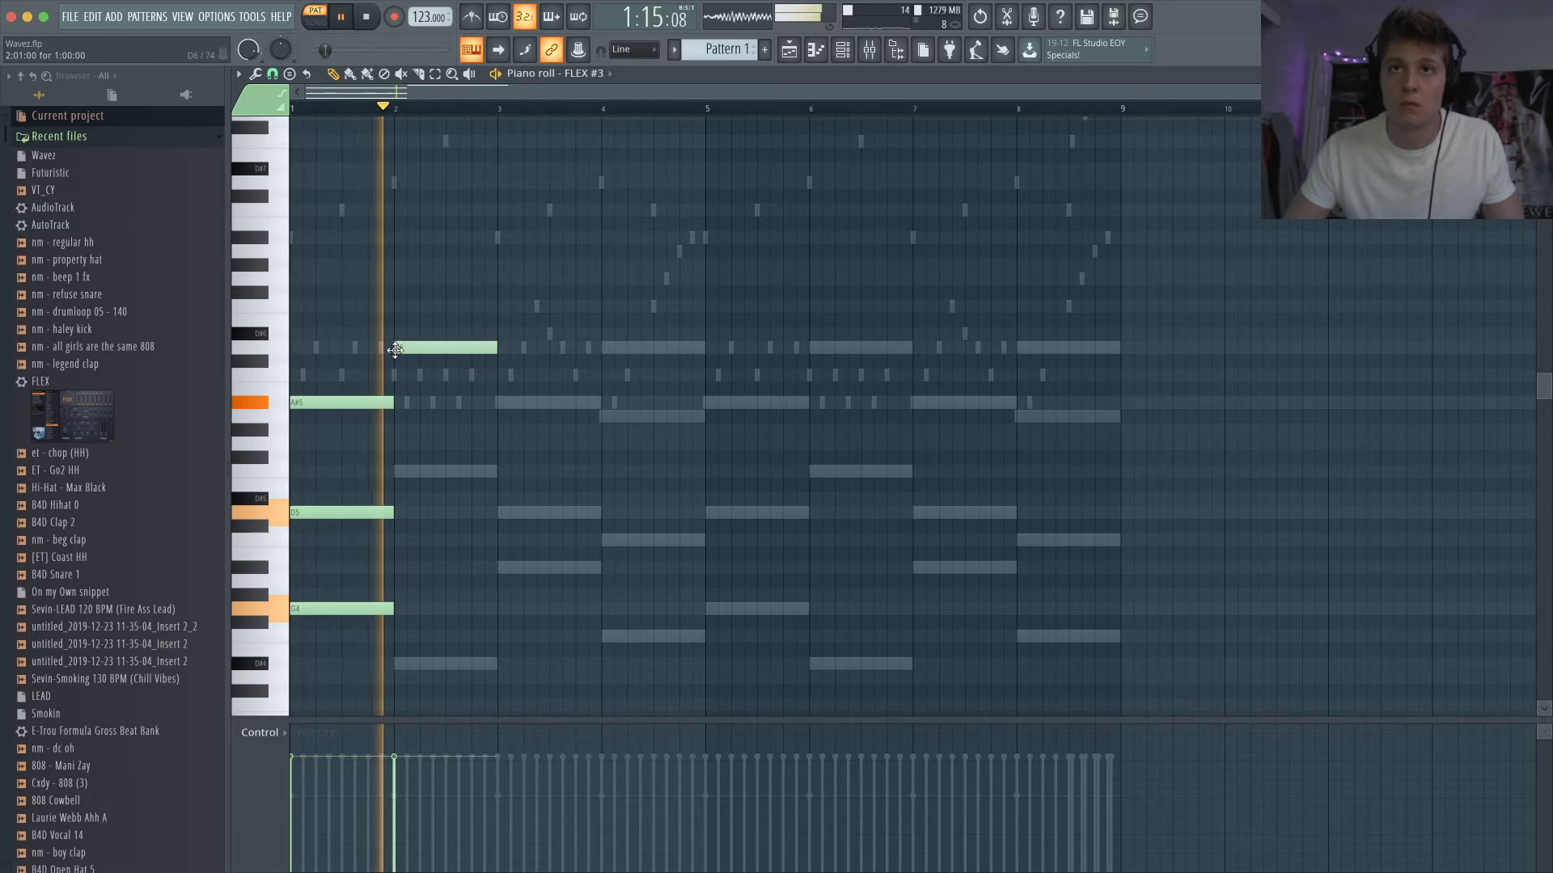
key("space")
left_click(404, 664)
key("space")
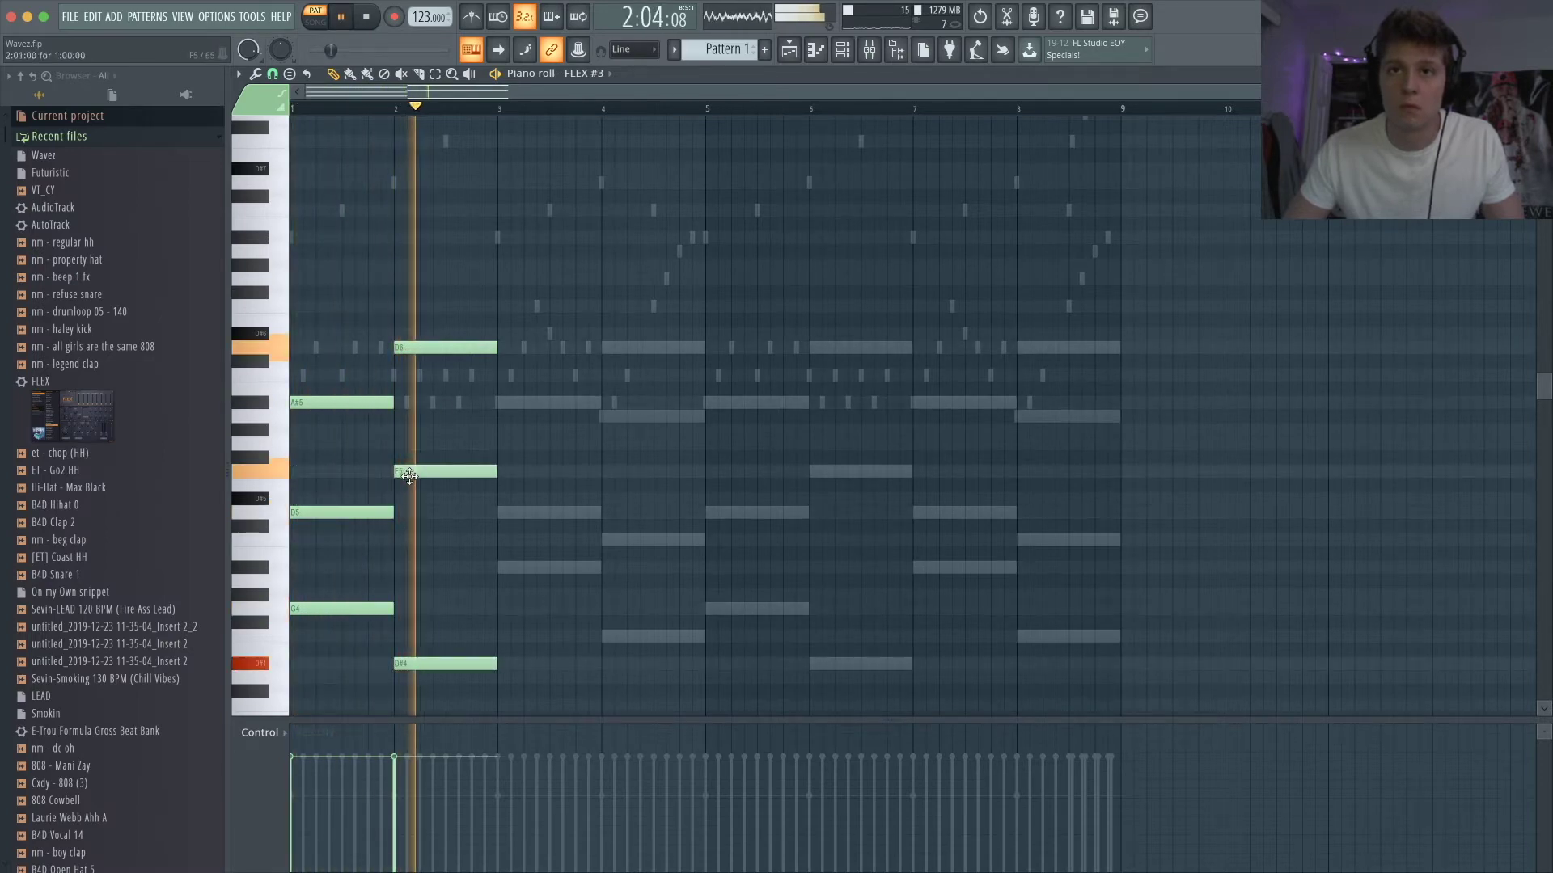
key("space")
- Add a half-bar A#6 note from the middle to the end of bar 2, trying A6 first and checking by playback
left_click(448, 279)
left_click_drag(444, 279, 486, 252)
key("space")
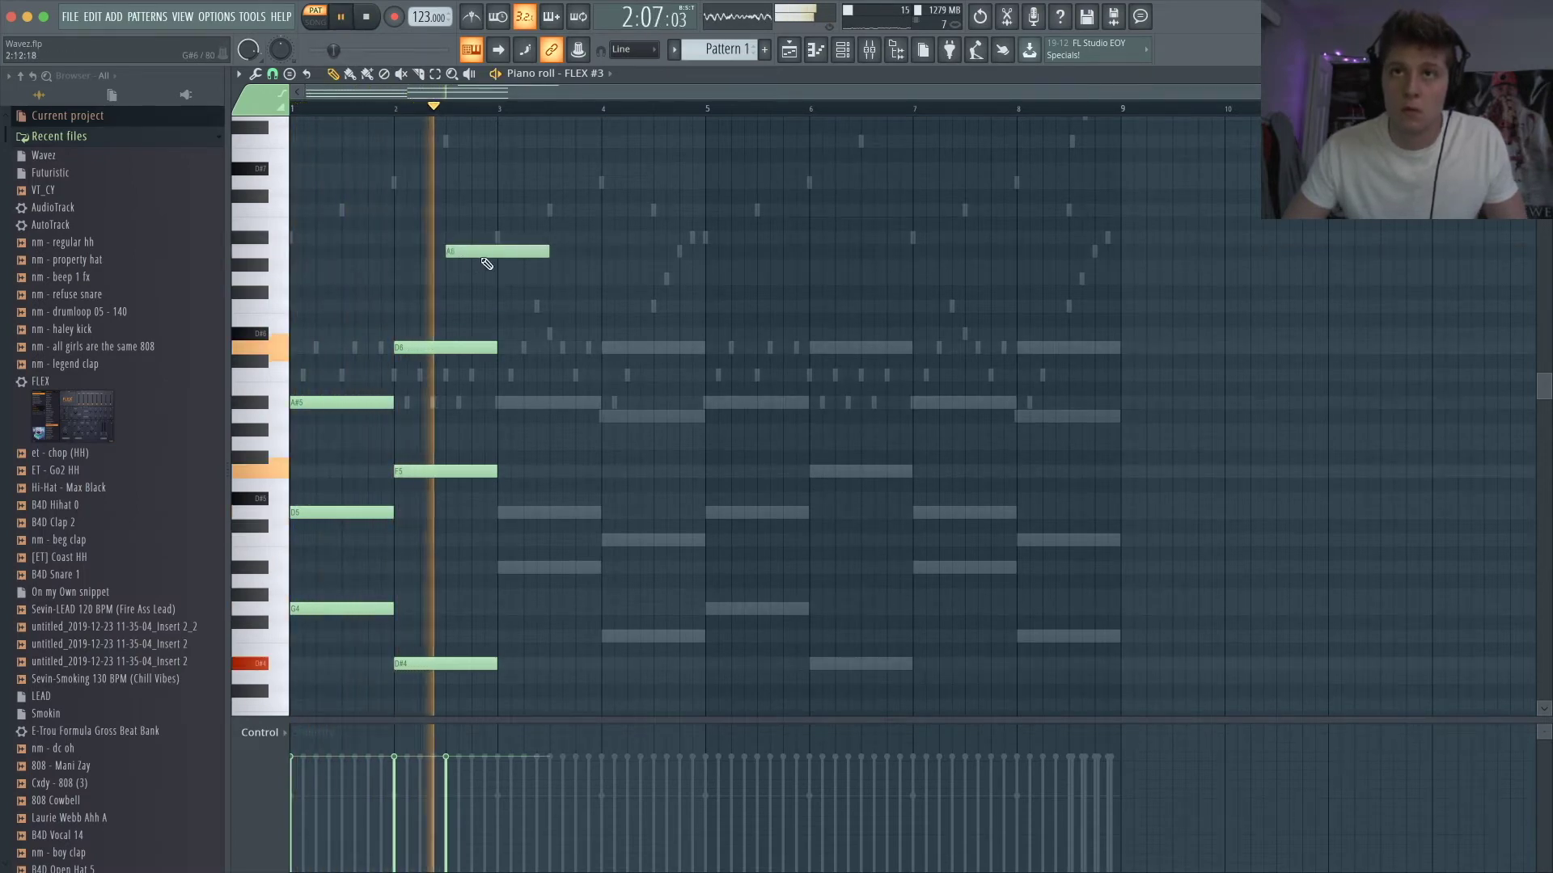
key("space")
left_click(550, 253)
left_click_drag(527, 252, 527, 238)
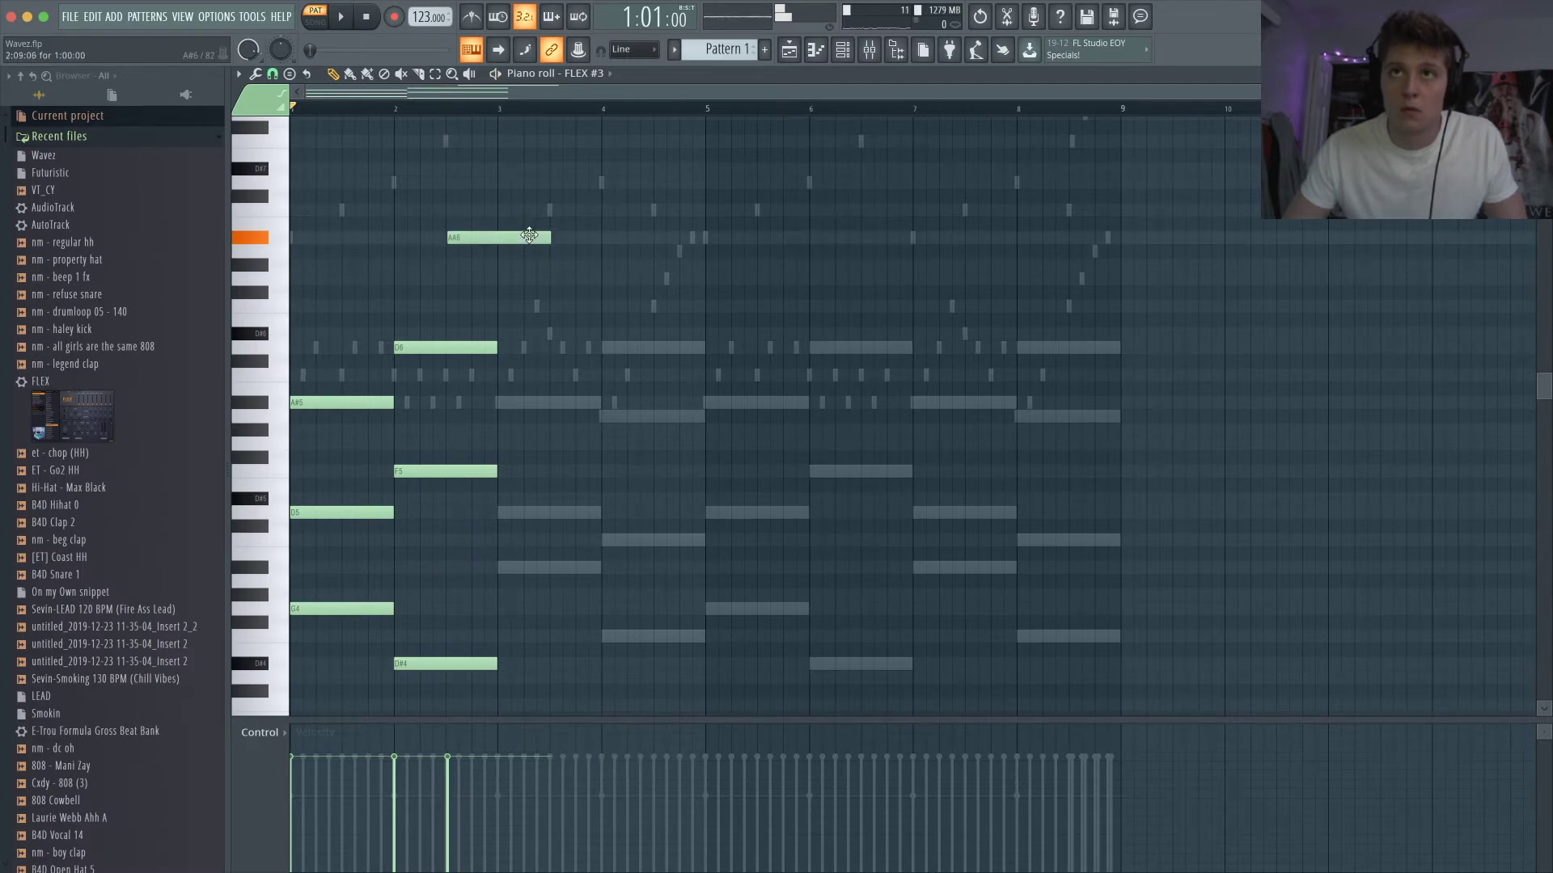
key("space")
left_click_drag(546, 238, 496, 250)
key("space")
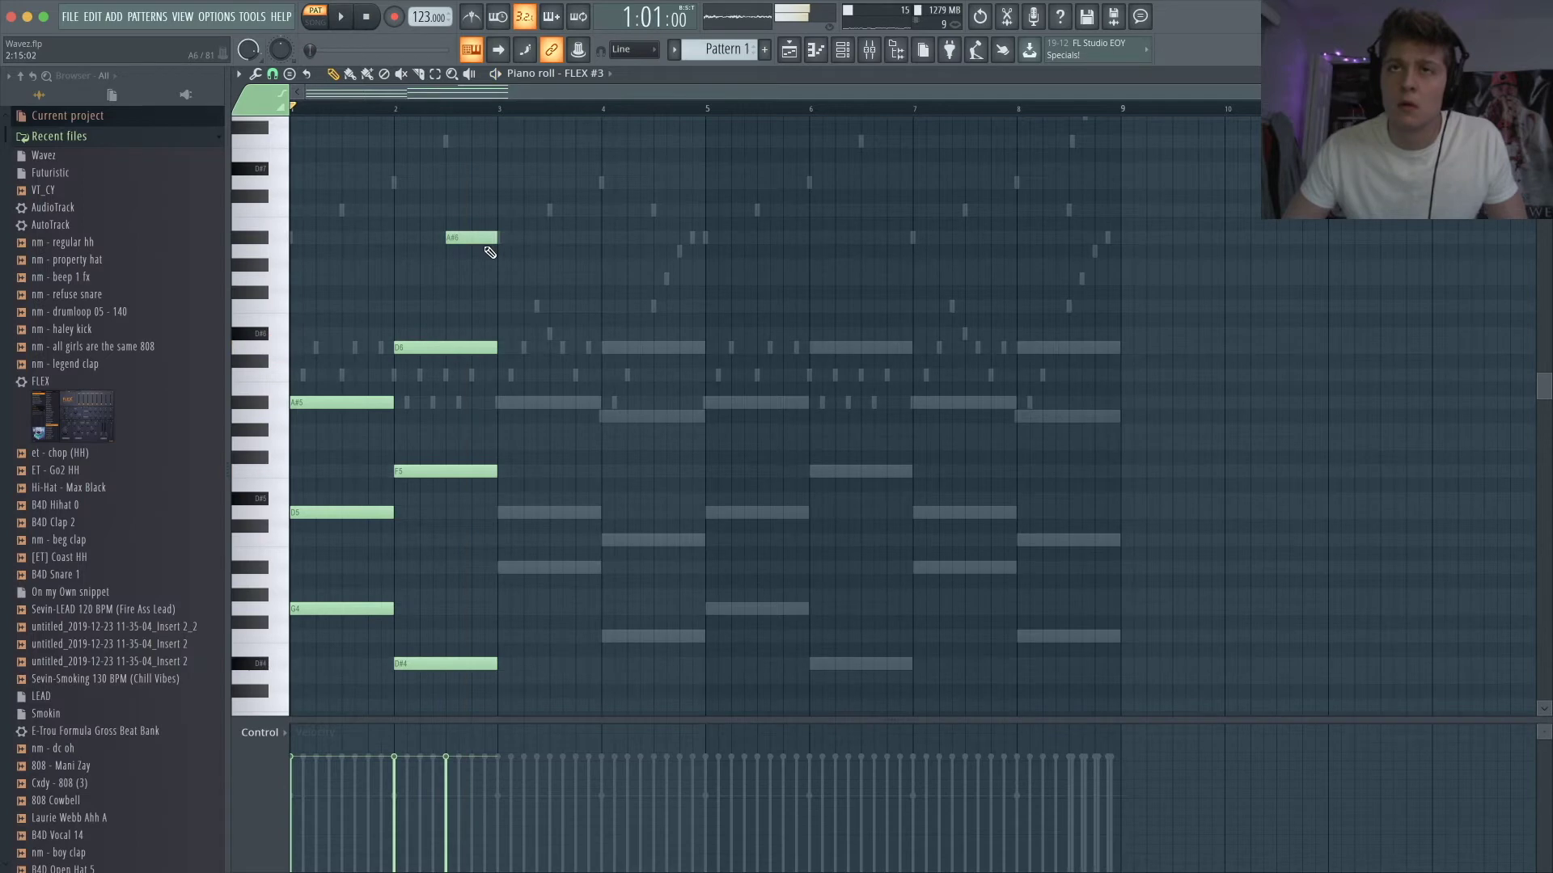
- Draw half-bar notes A#4, D5, A#5 and A6 at the start of bar 3 and play the pattern
left_click(496, 257)
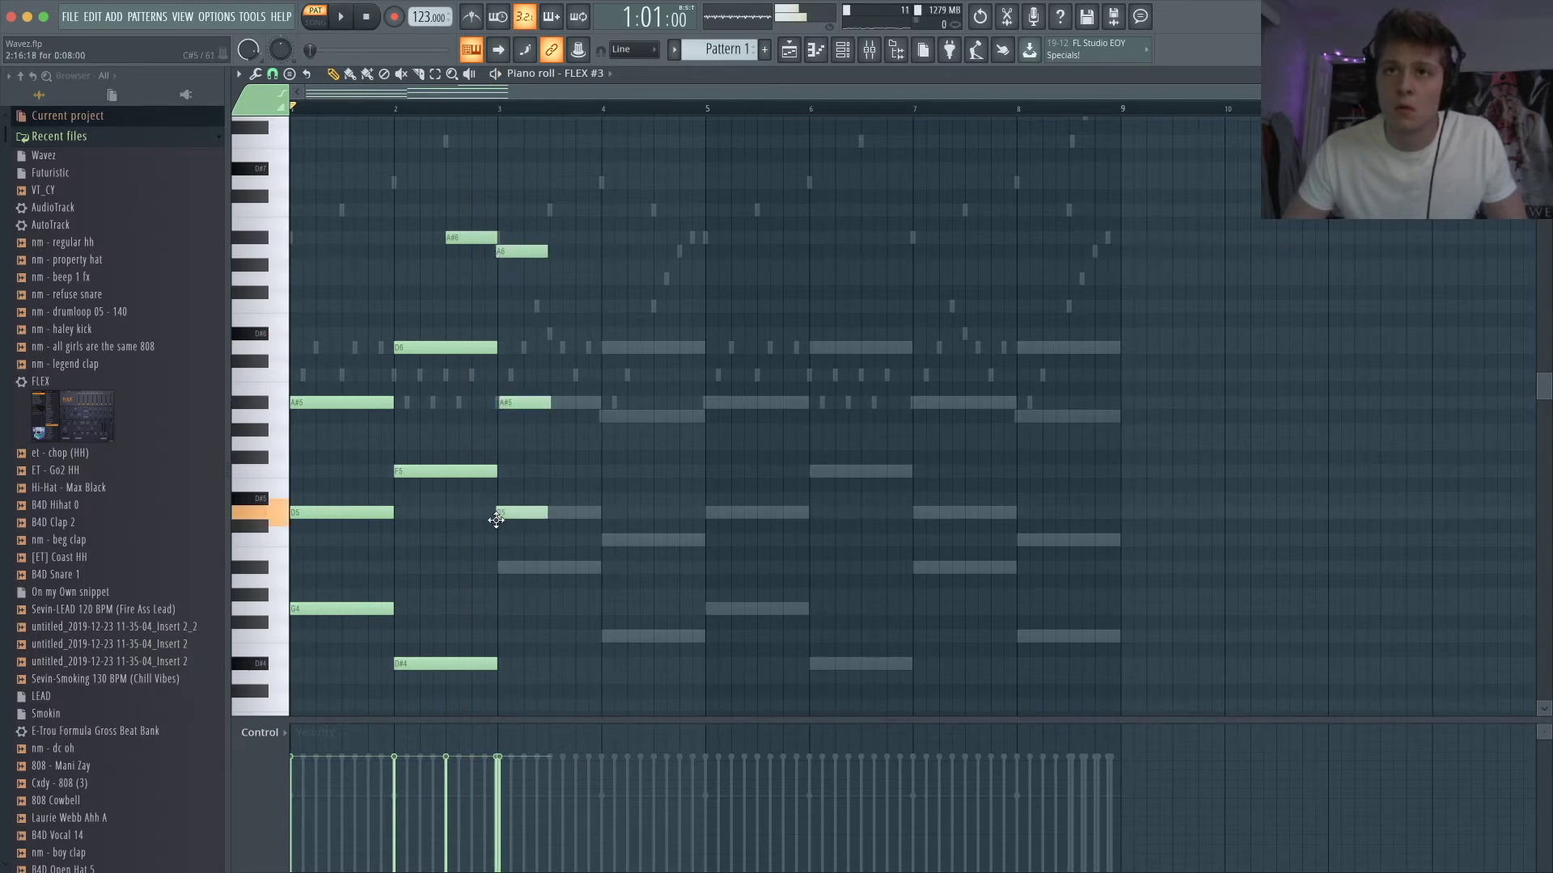
key("space")
left_click(500, 568)
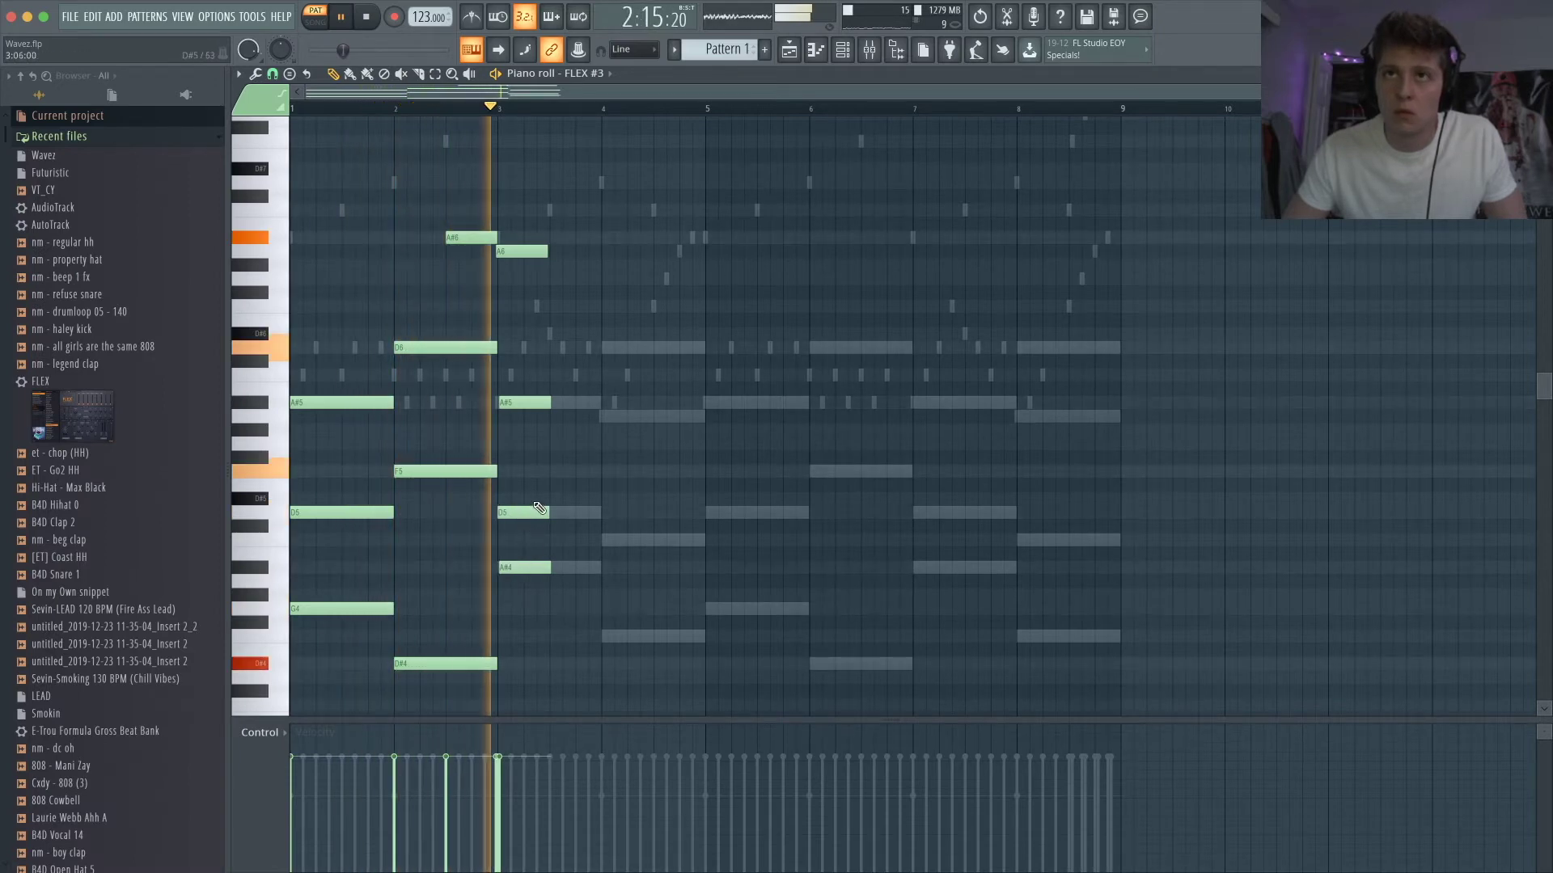
- Raise the high note at the start of bar 3 to A#6 and delete the high note in bar 2's second half, checking by playback
key("space")
key("space")
left_click_drag(524, 242, 455, 277)
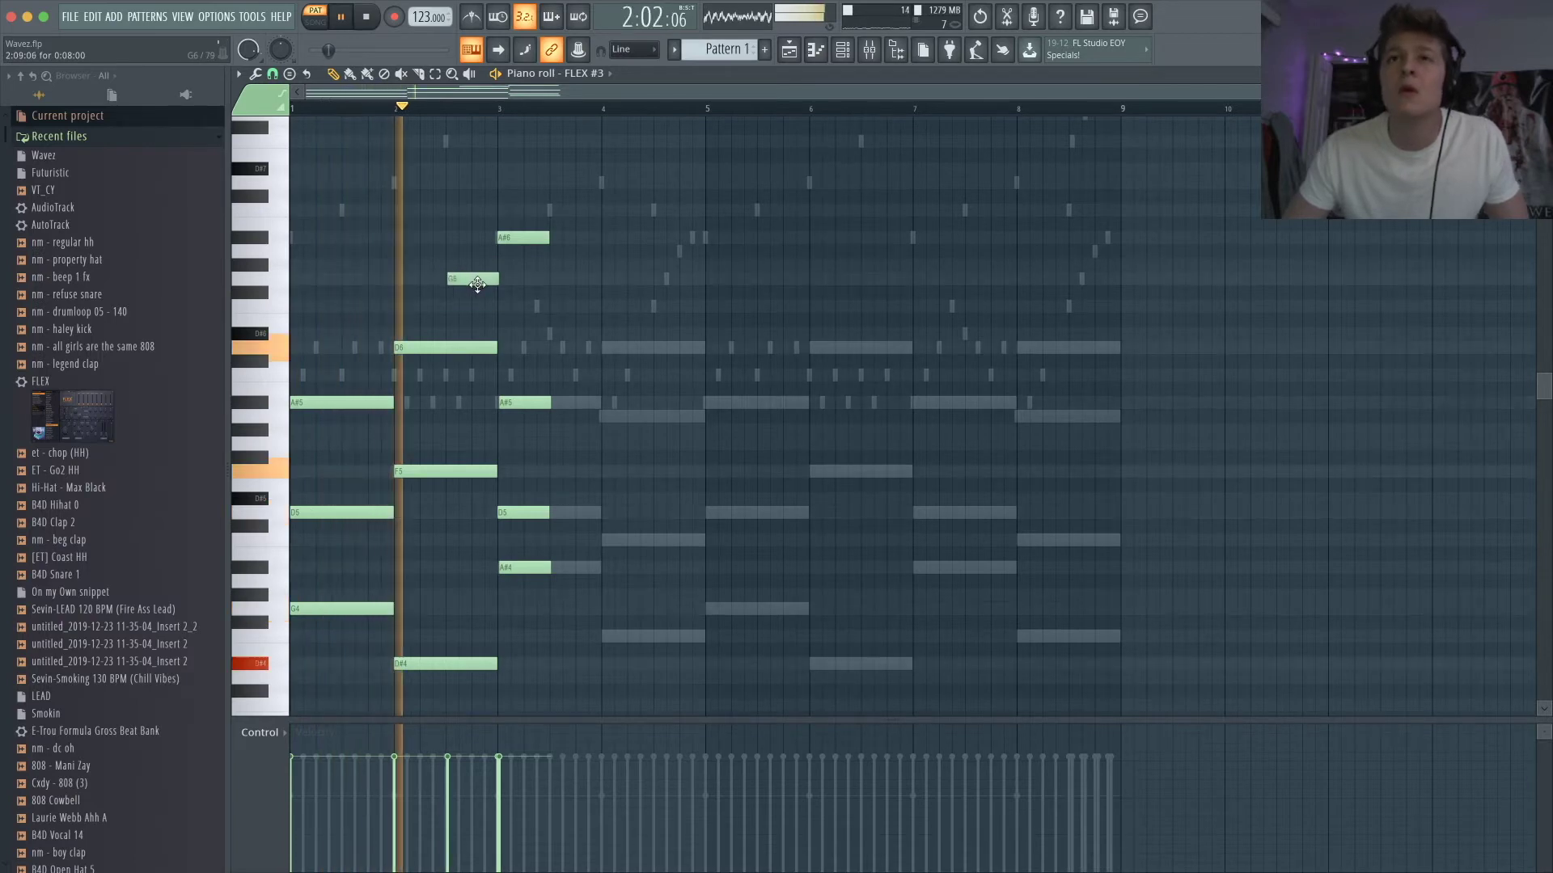
left_click_drag(472, 281, 477, 307)
right_click(478, 308)
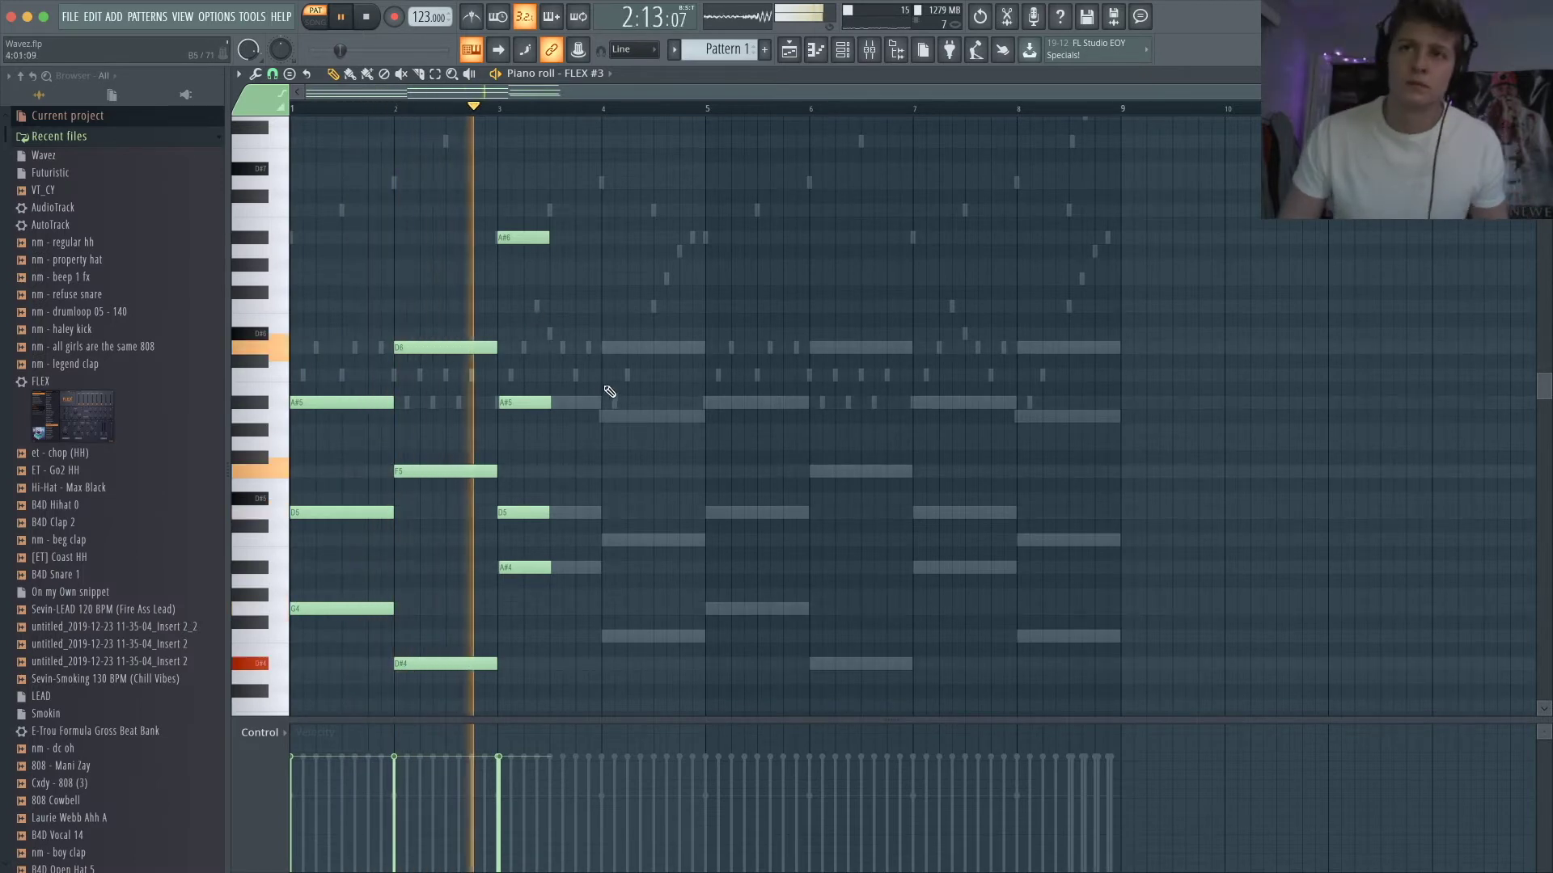
key("space")
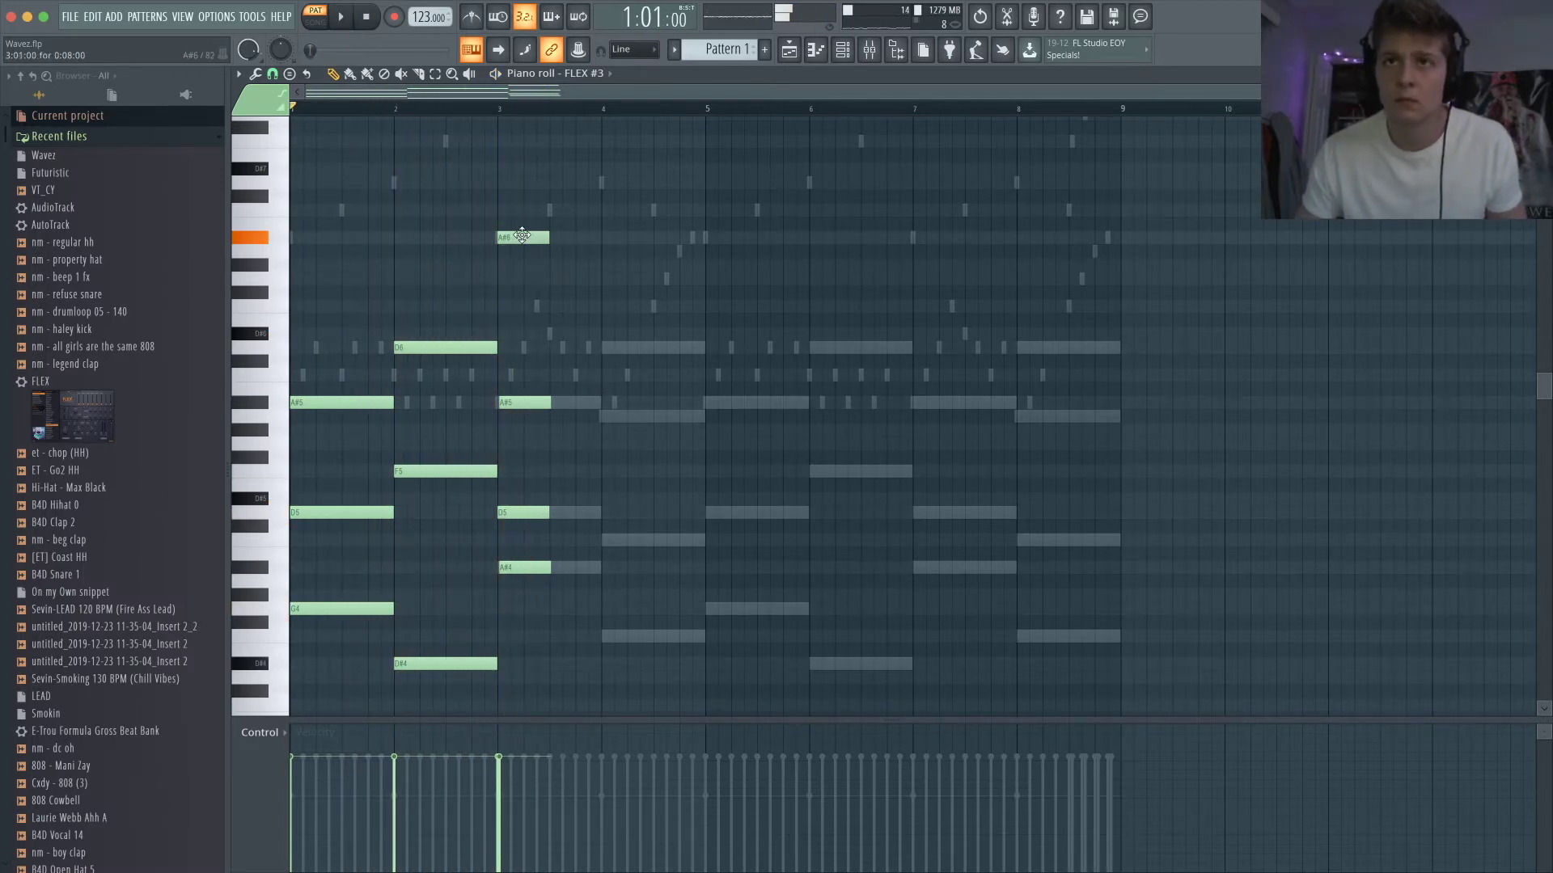
- Add a half-bar A6 note in the second half of bar 3, checking by playback
left_click_drag(546, 255, 548, 242)
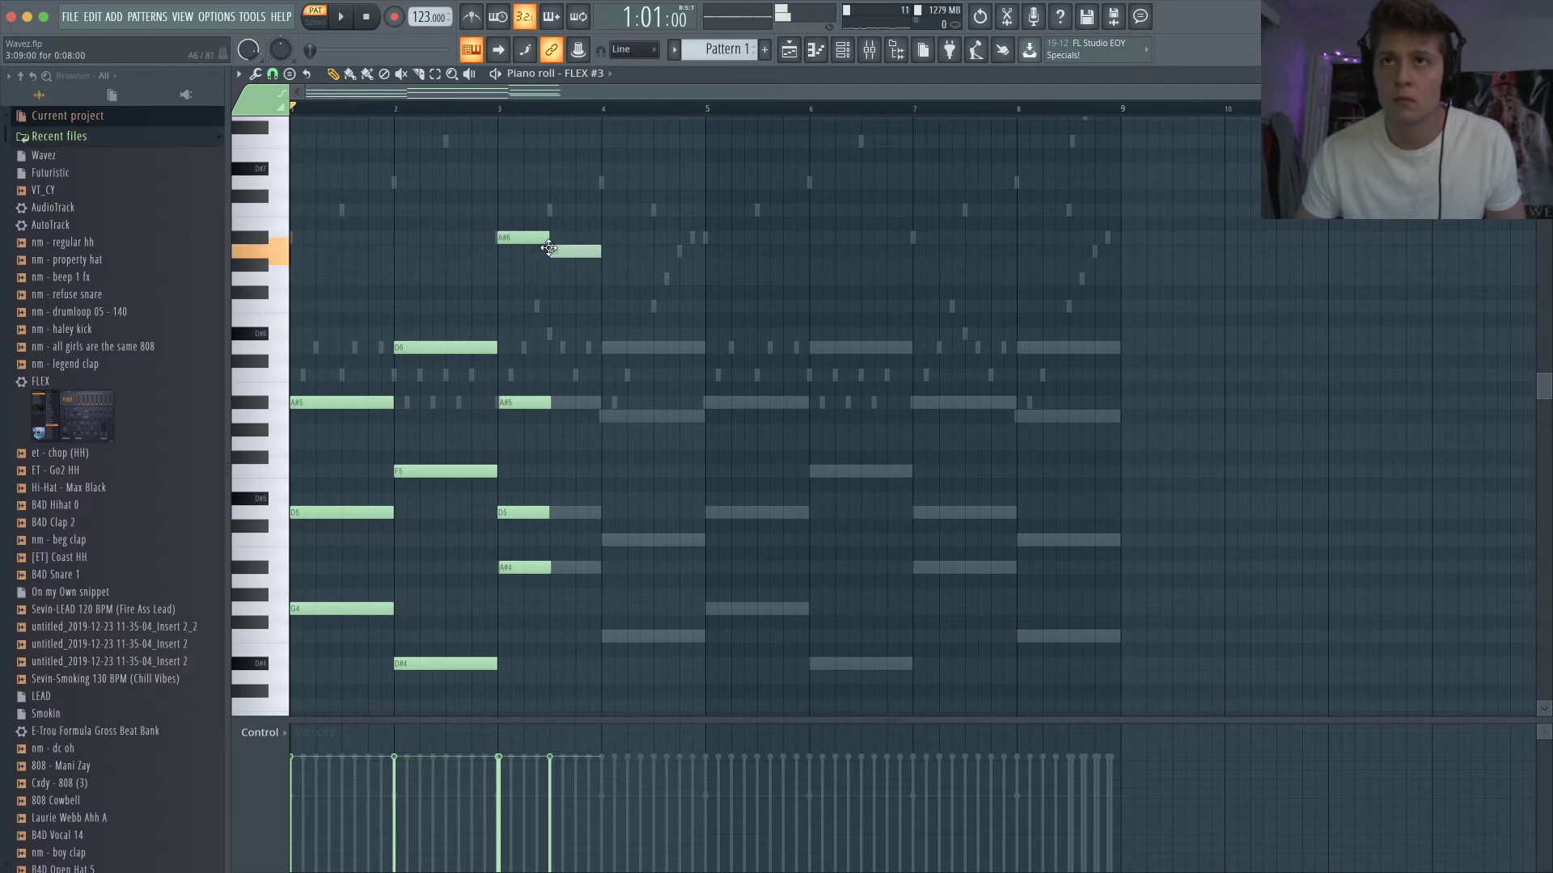
key("space")
key("space")
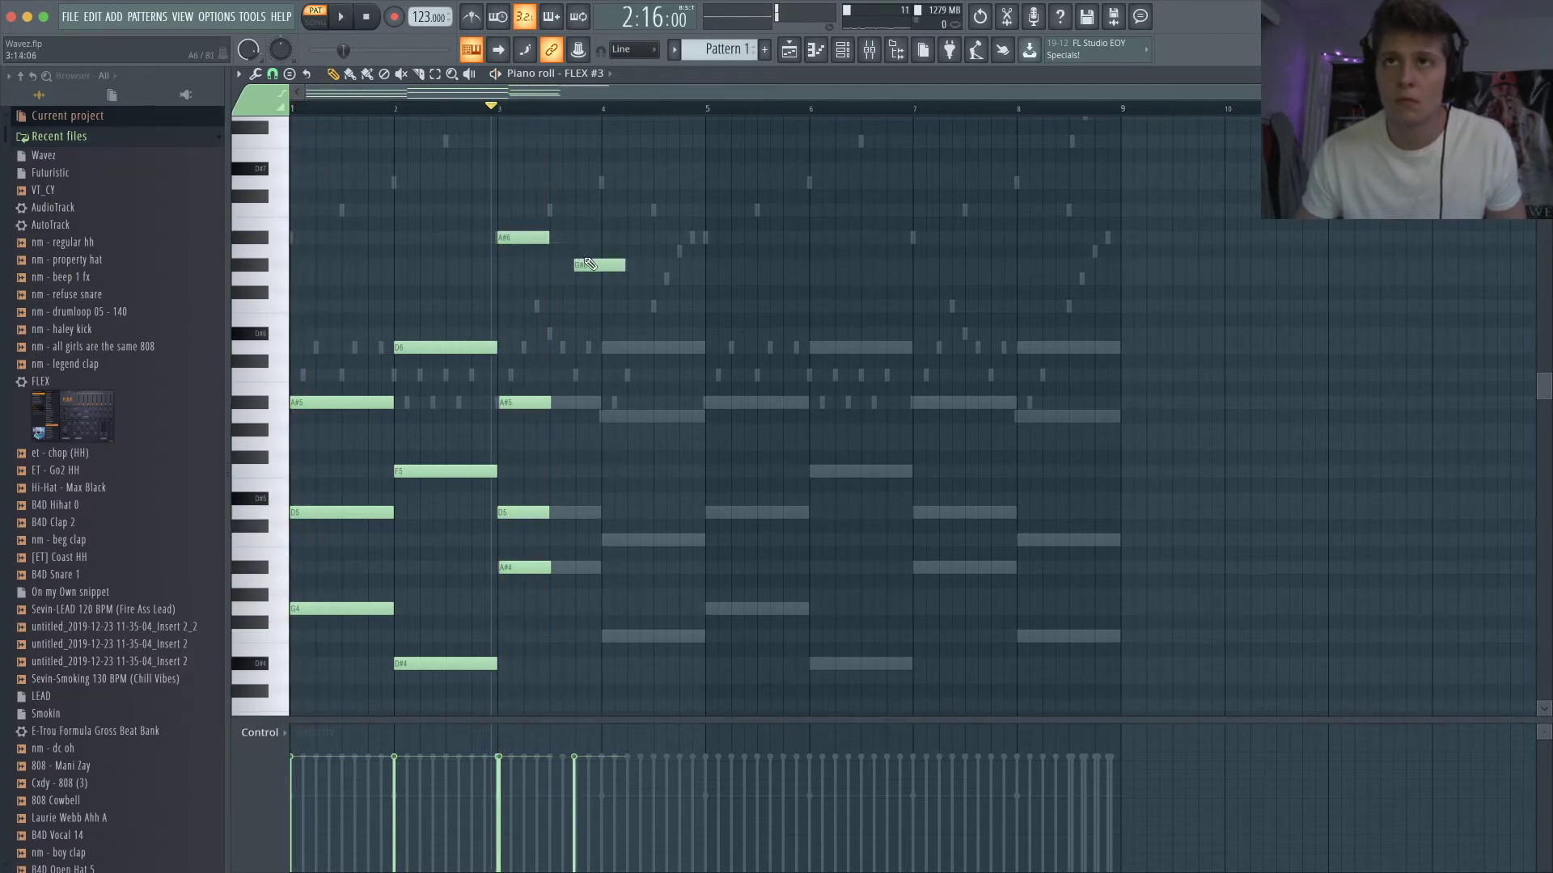
left_click_drag(588, 265, 564, 247)
- Fill bar 4 with half-bar notes F4, C5, A5 and D6, followed by A4, C6 and F6, and play it back
left_click(604, 357)
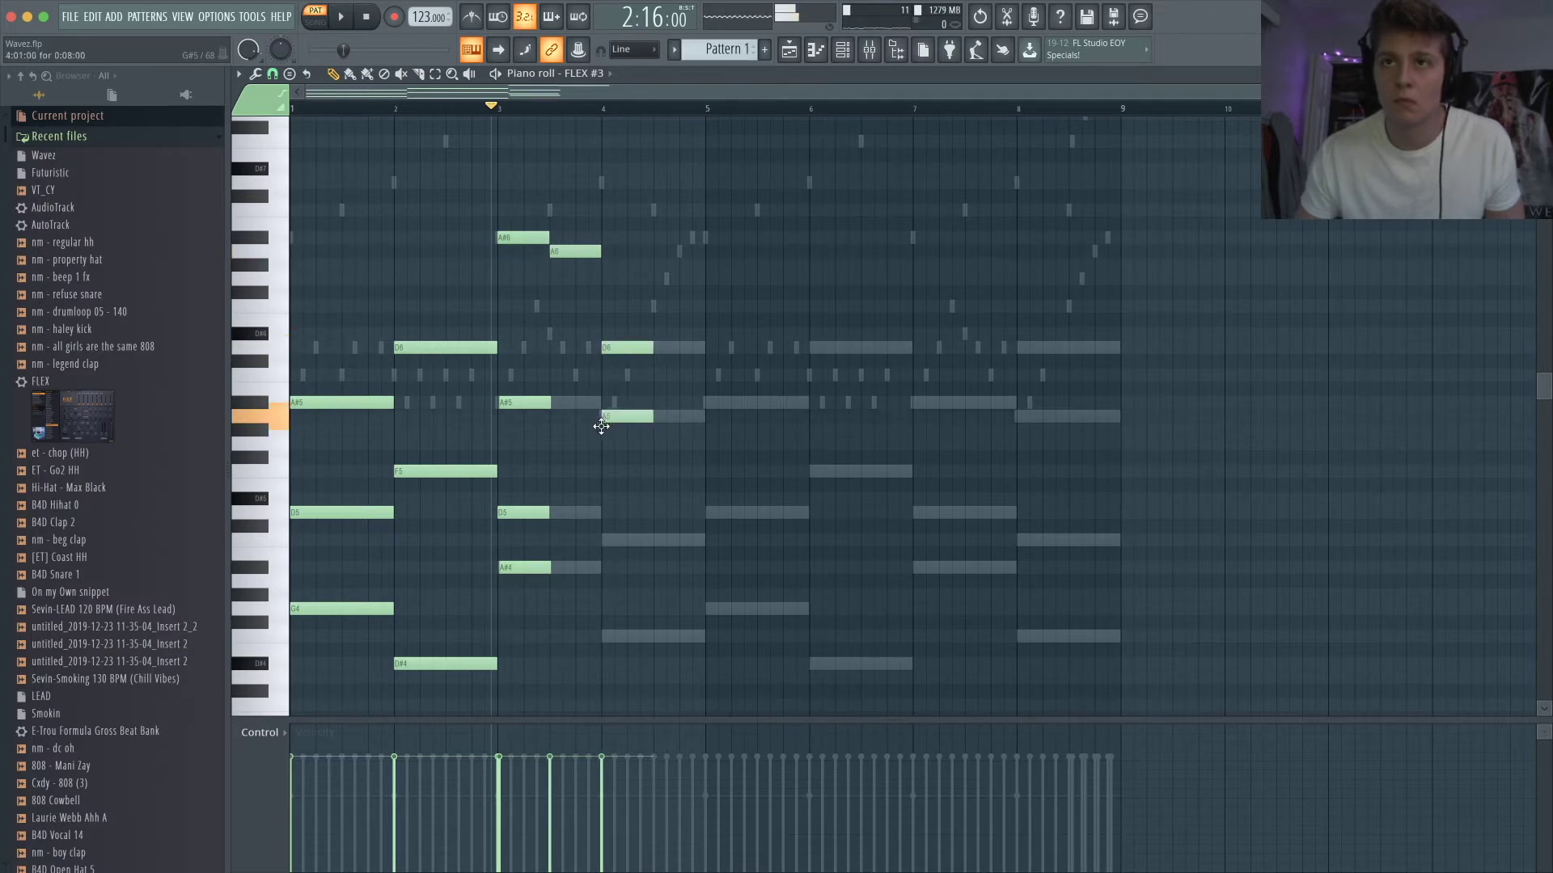
left_click_drag(600, 547, 604, 536)
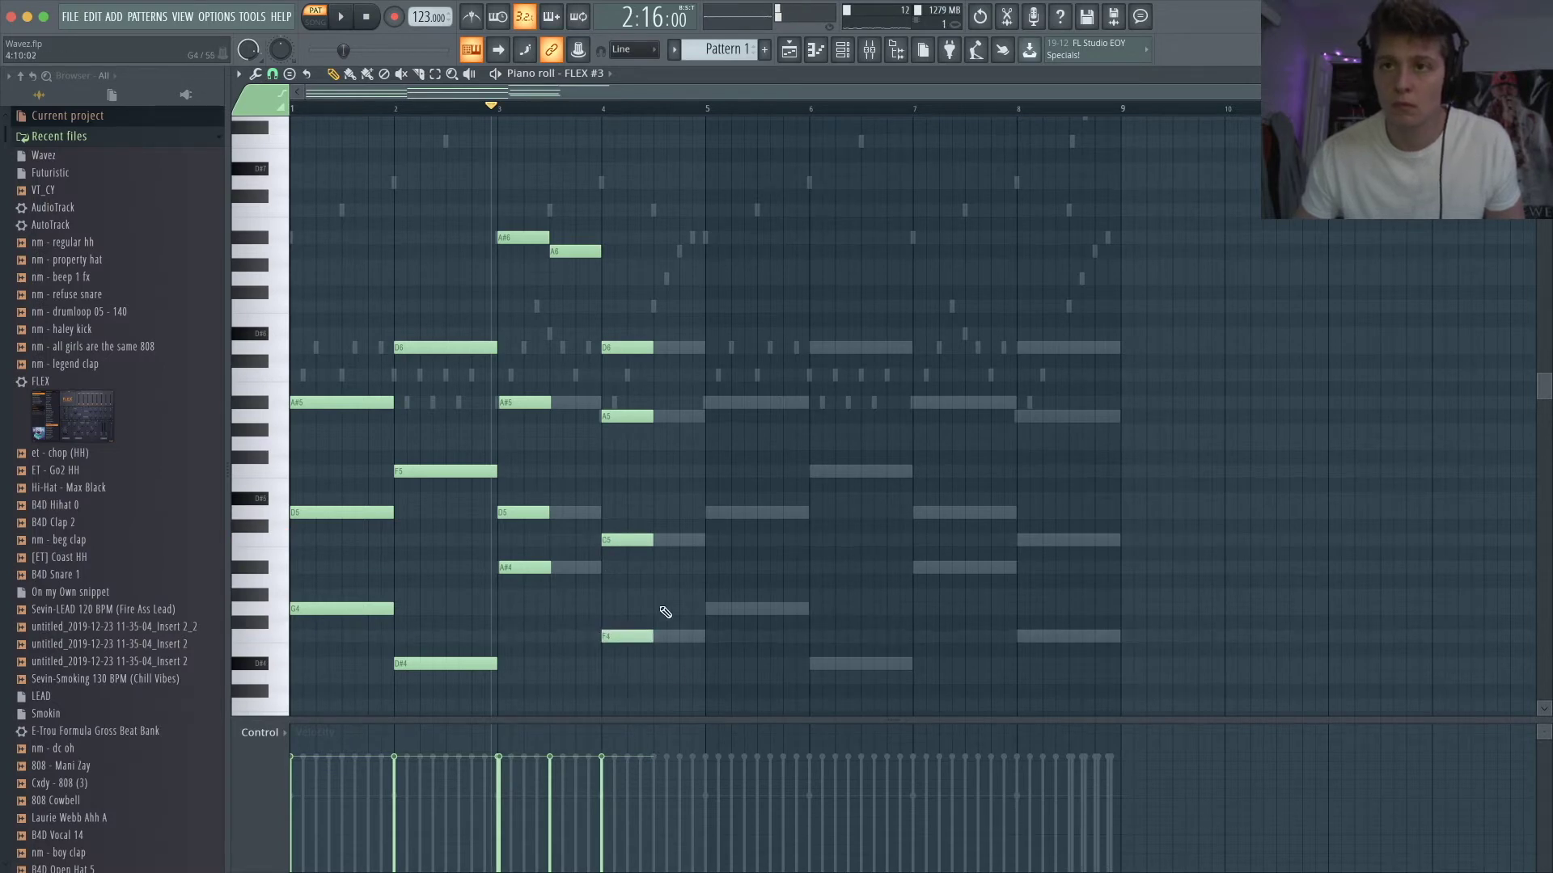
mouse_move(687, 599)
left_mouse_down()
mouse_move(687, 612)
mouse_move(686, 559)
mouse_move(689, 591)
left_mouse_up()
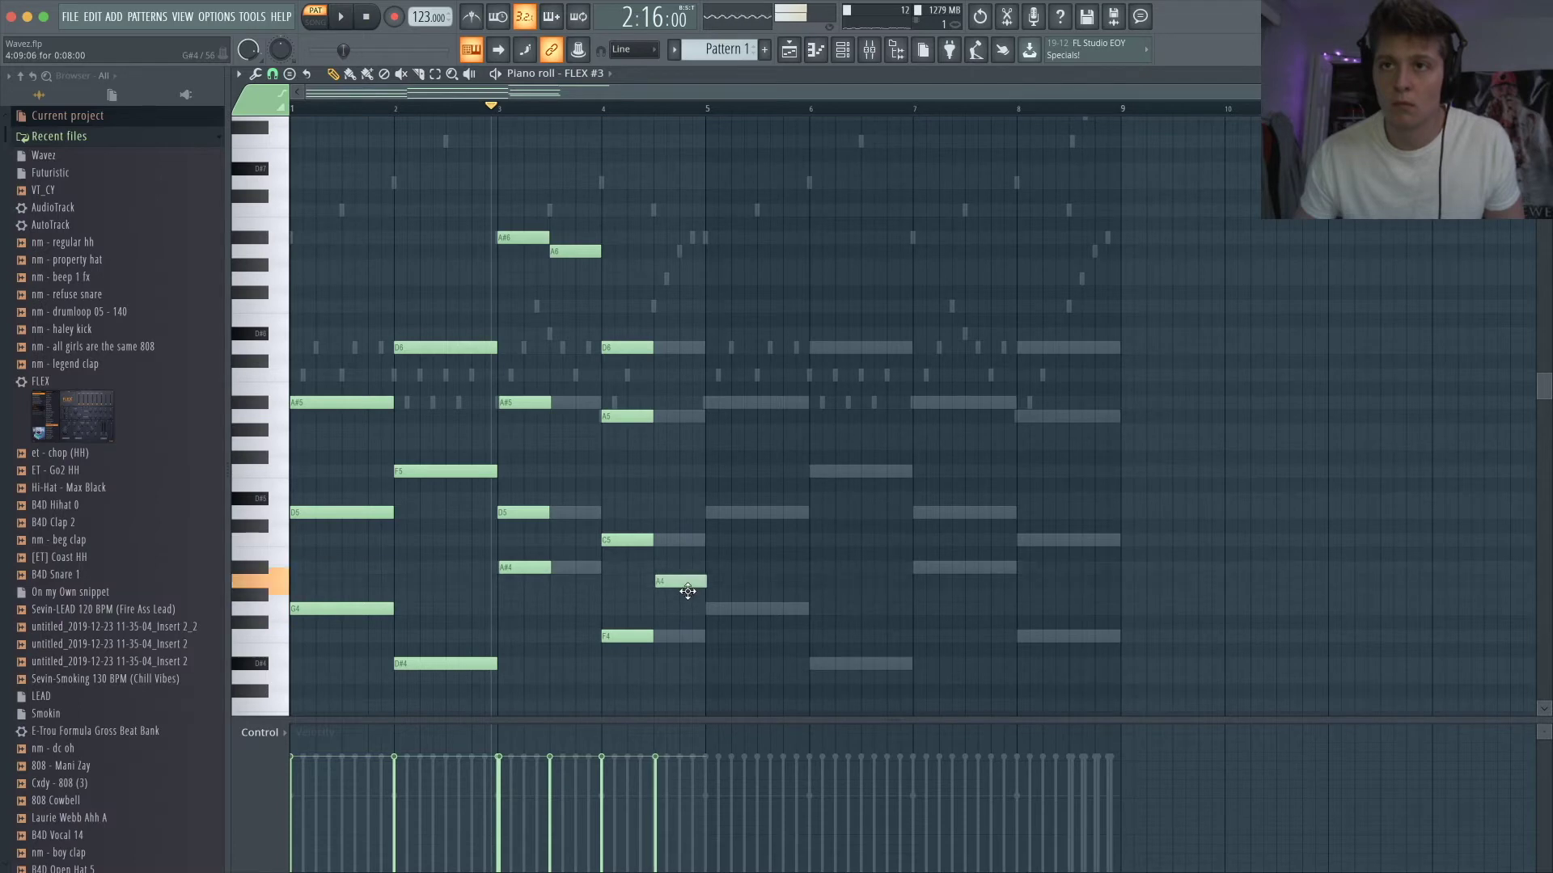
mouse_move(677, 391)
left_mouse_down()
mouse_move(678, 408)
mouse_move(676, 375)
left_mouse_up()
key("space")
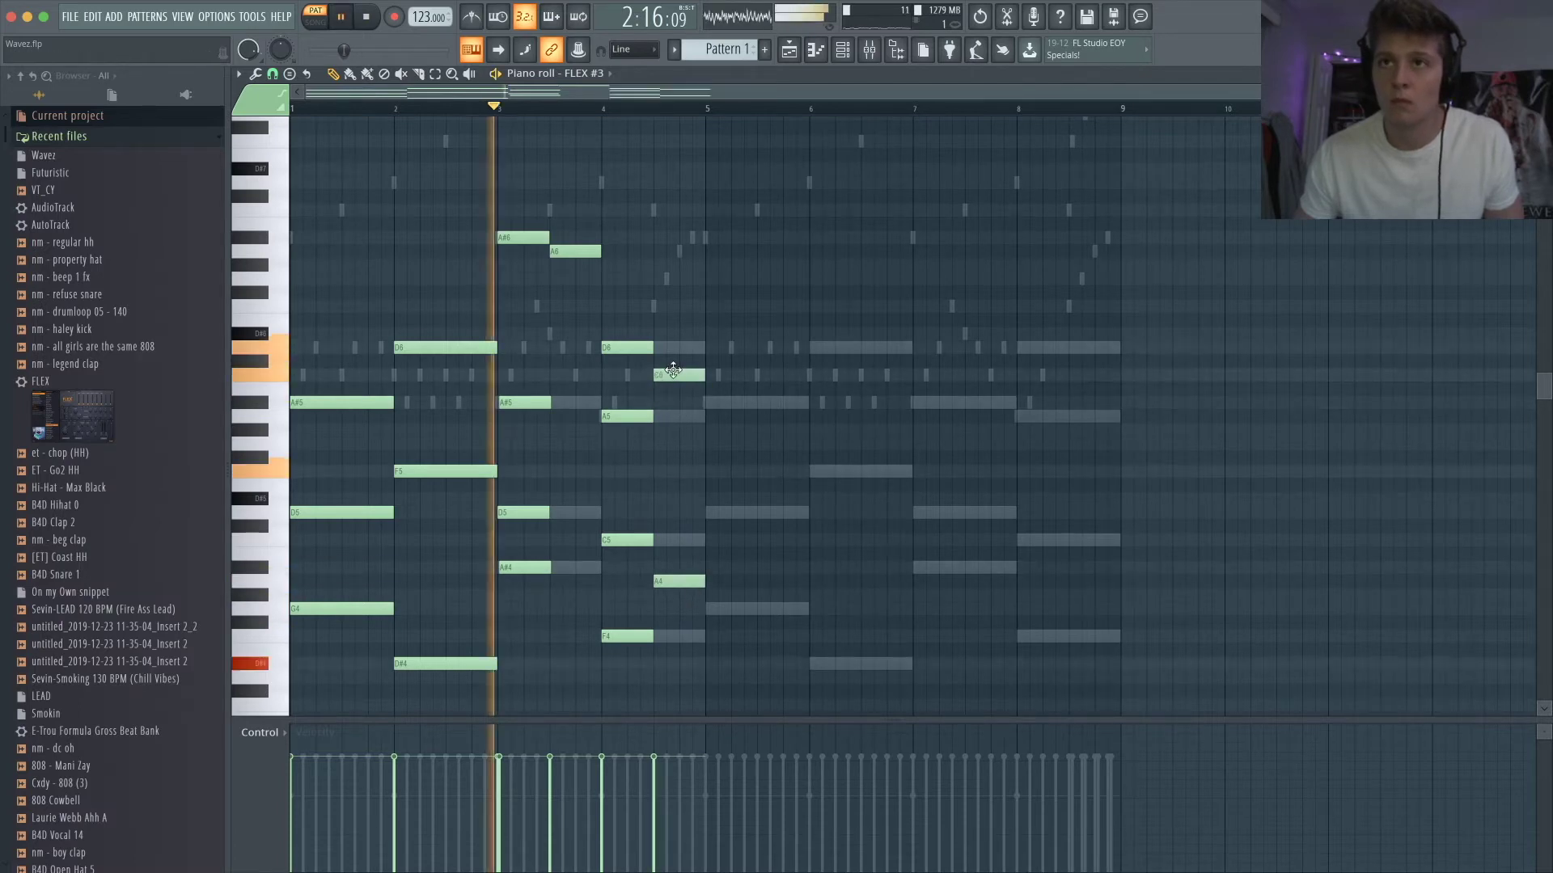
left_click(683, 307)
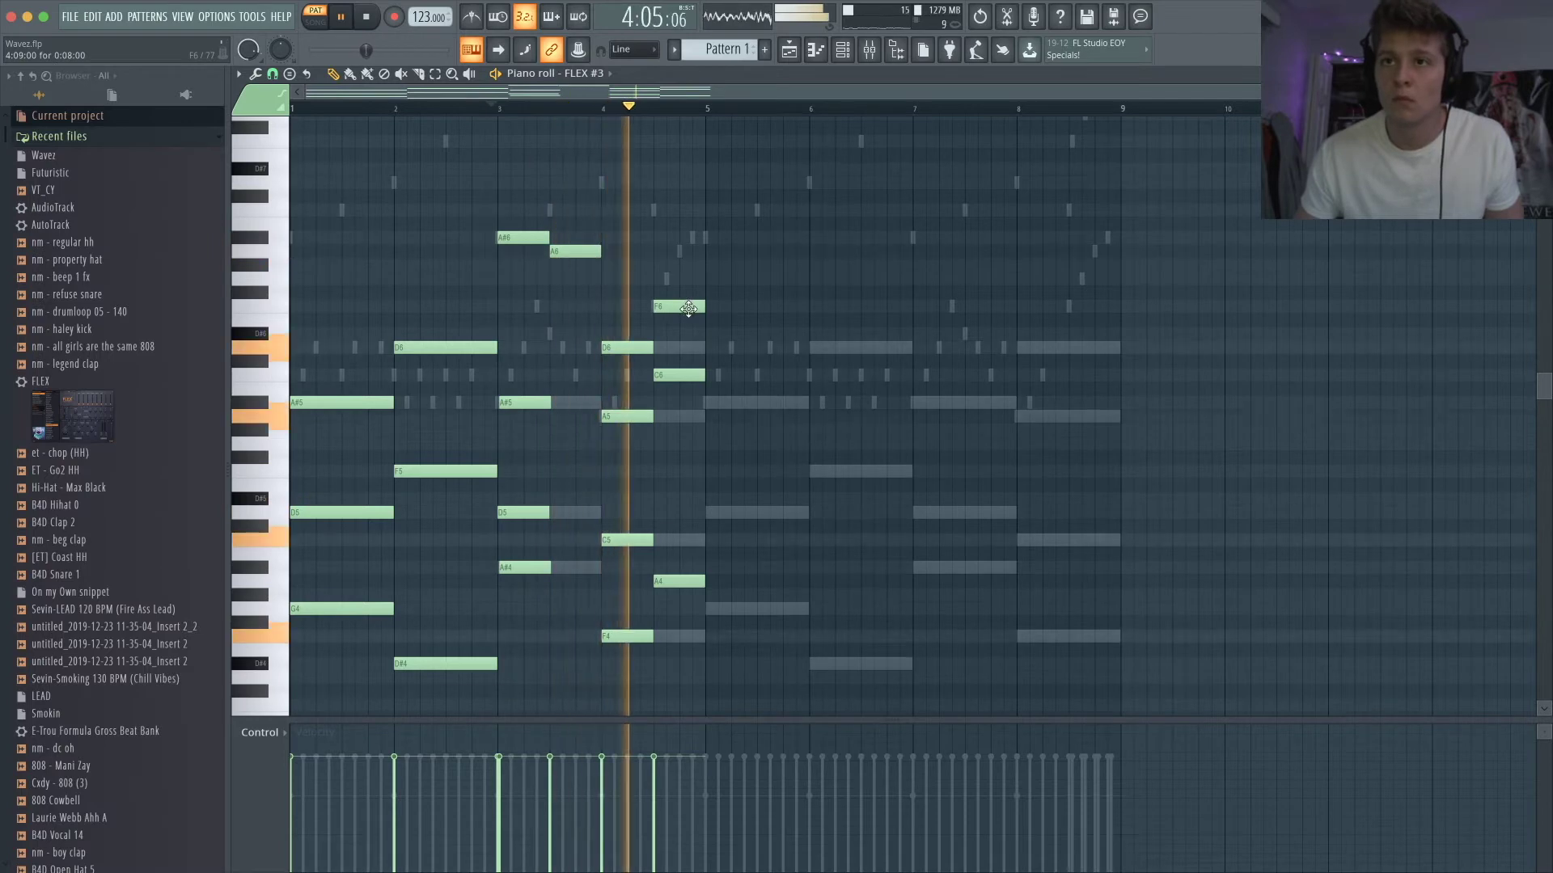
key("space")
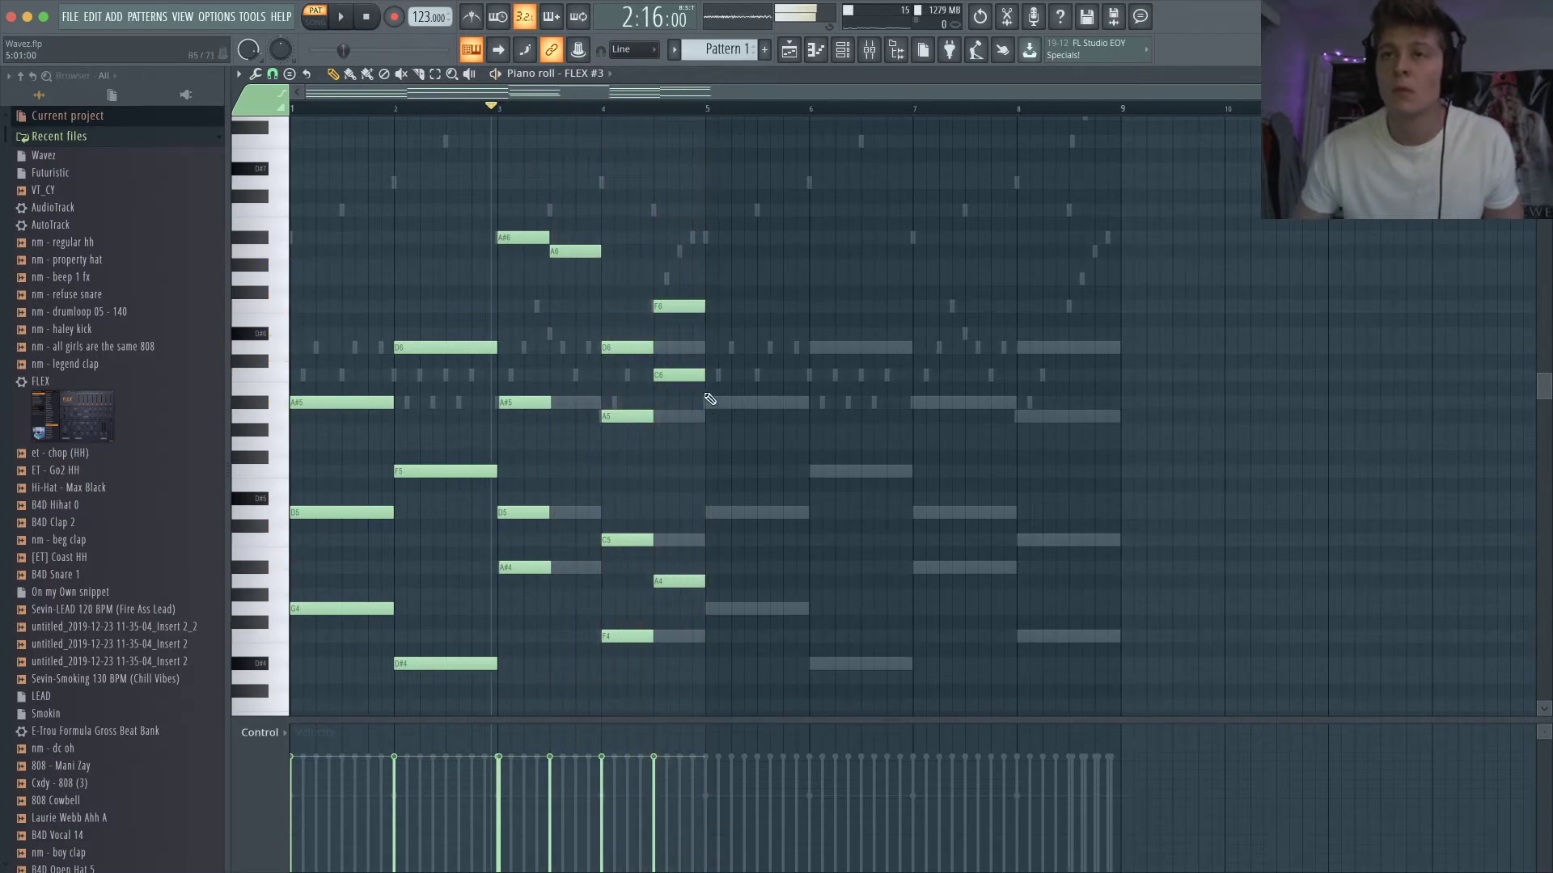
scroll(724, 422, "up", 5)
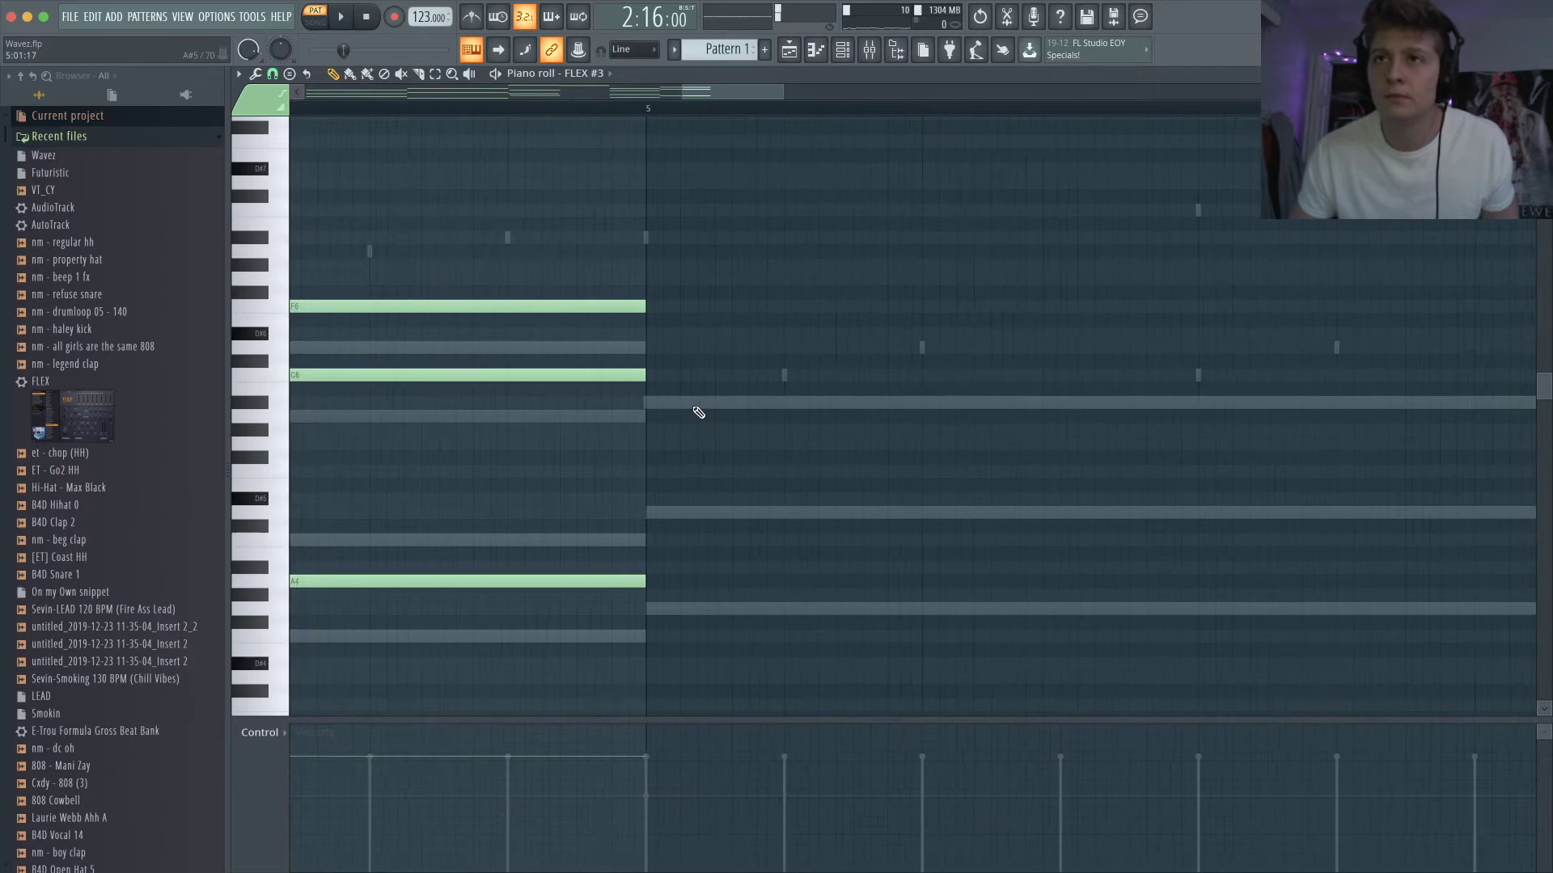
left_click(638, 402)
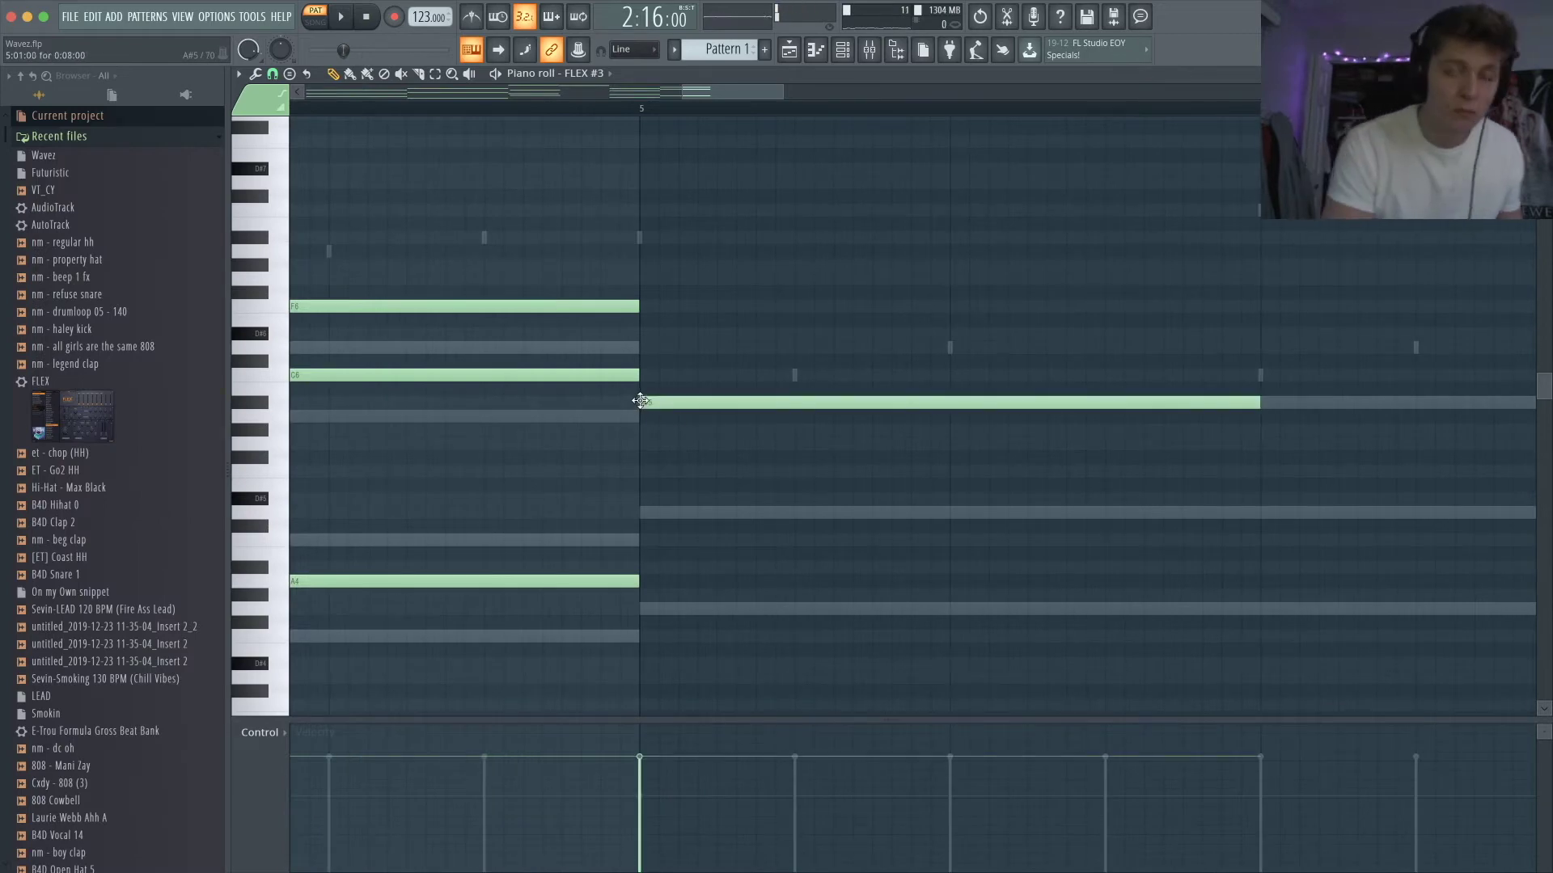
right_click(640, 401)
scroll(642, 405, "down", 5)
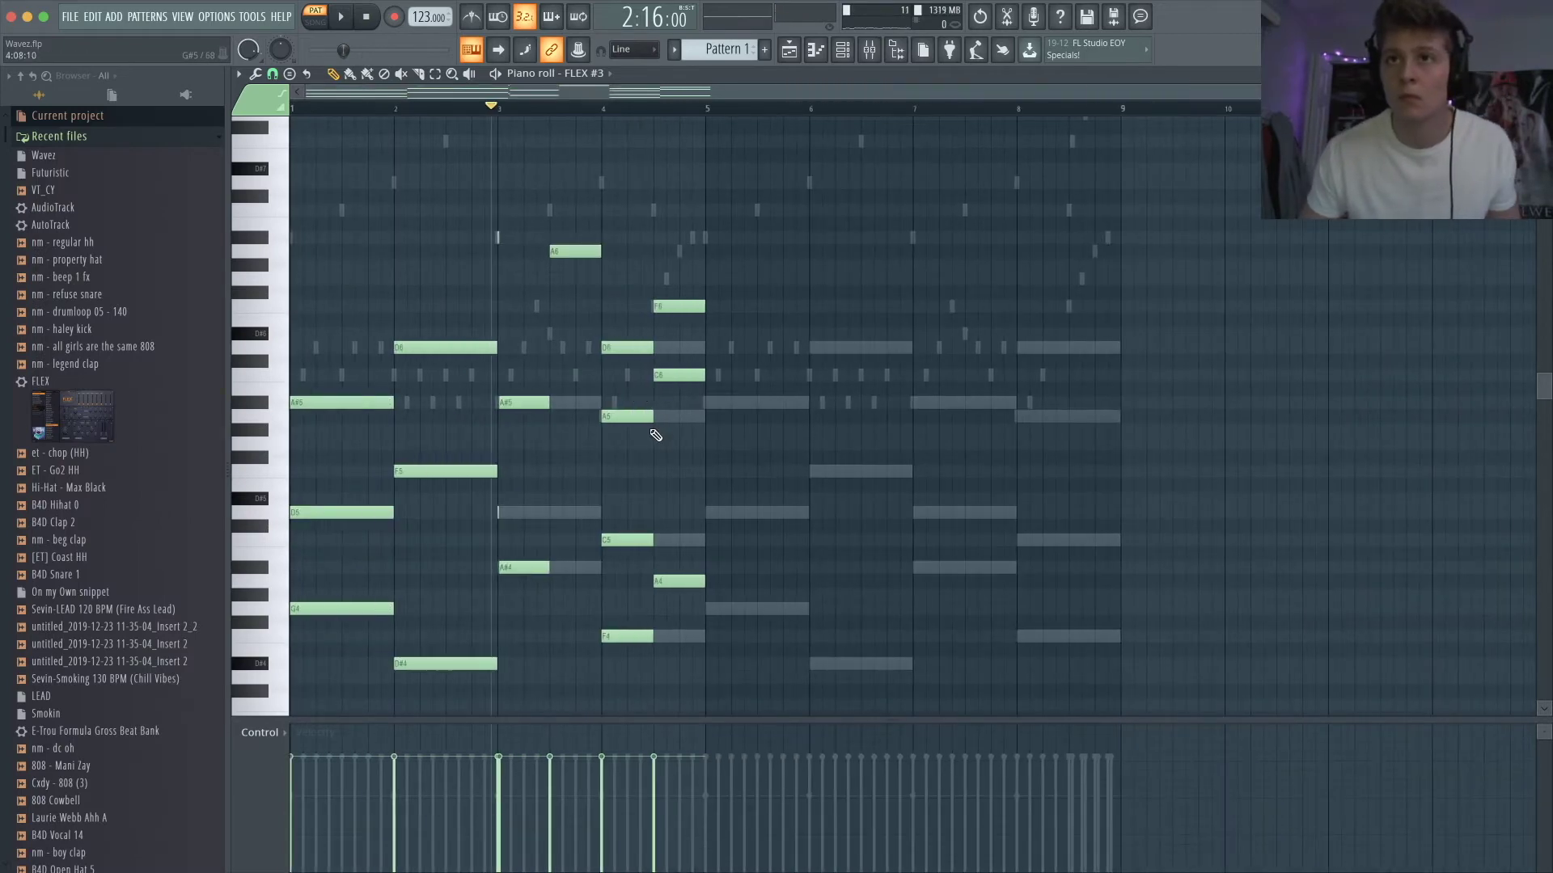
- Quantize the notes of the FLEX #3 part
left_click(257, 75)
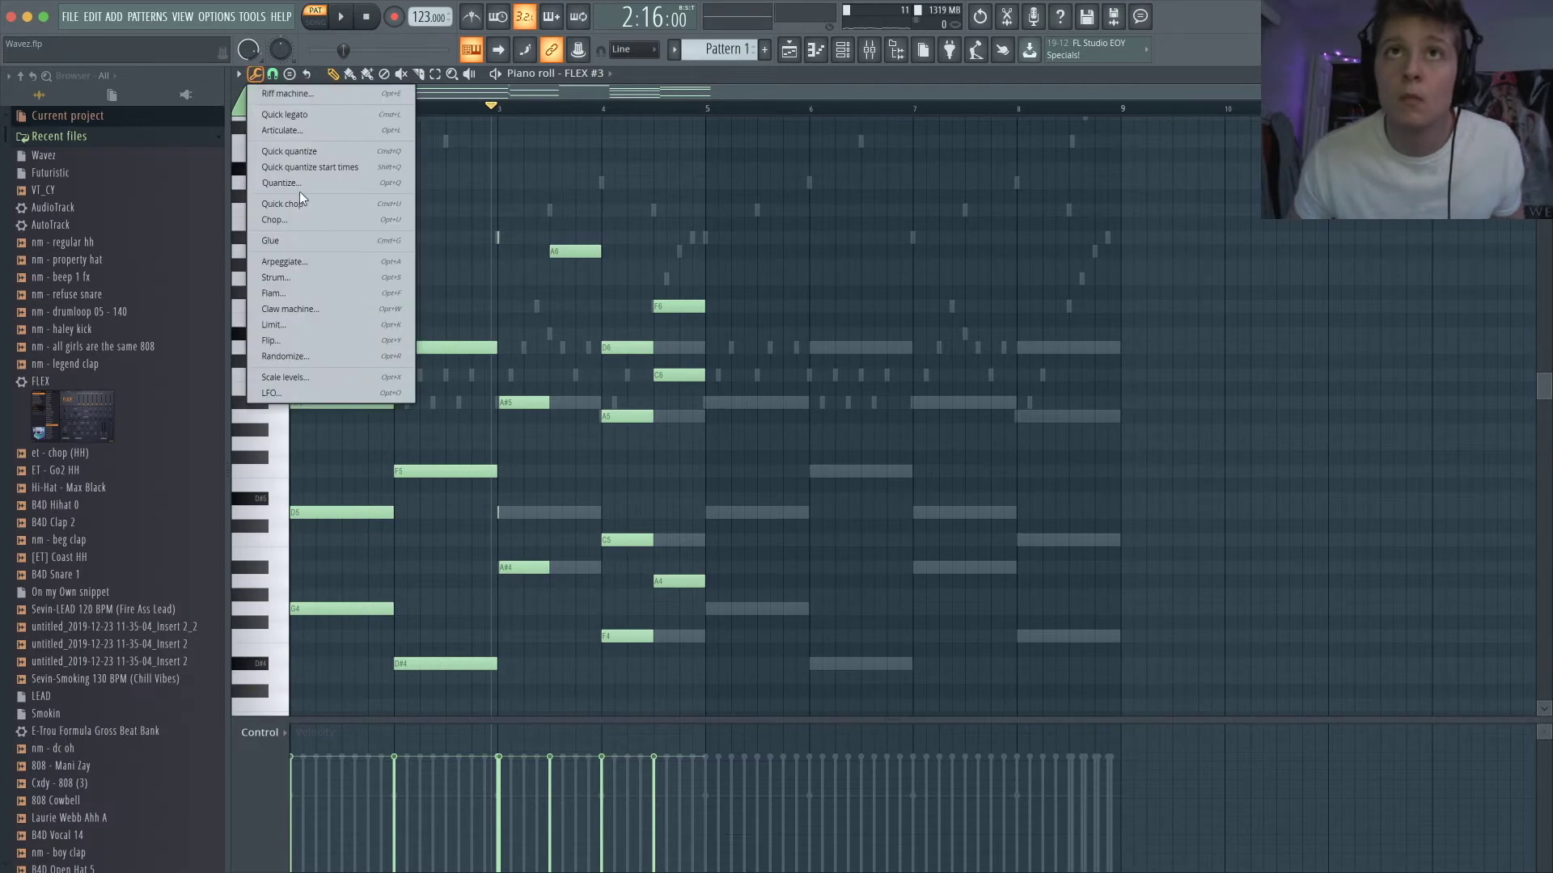
left_click(298, 205)
left_click(862, 553)
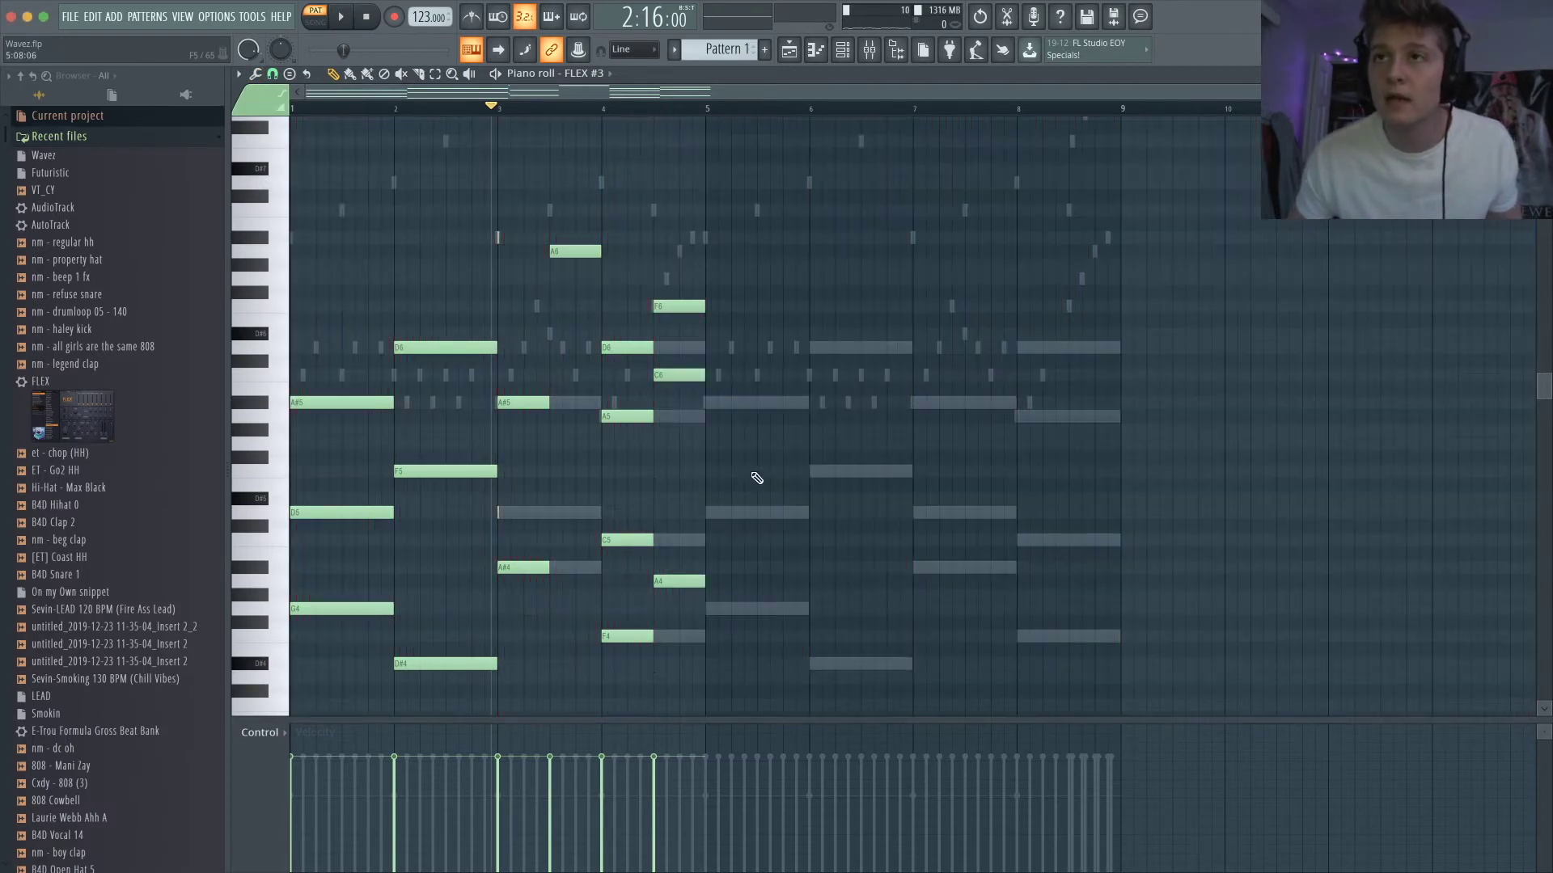
scroll(707, 419, "up", 5)
left_click(695, 402)
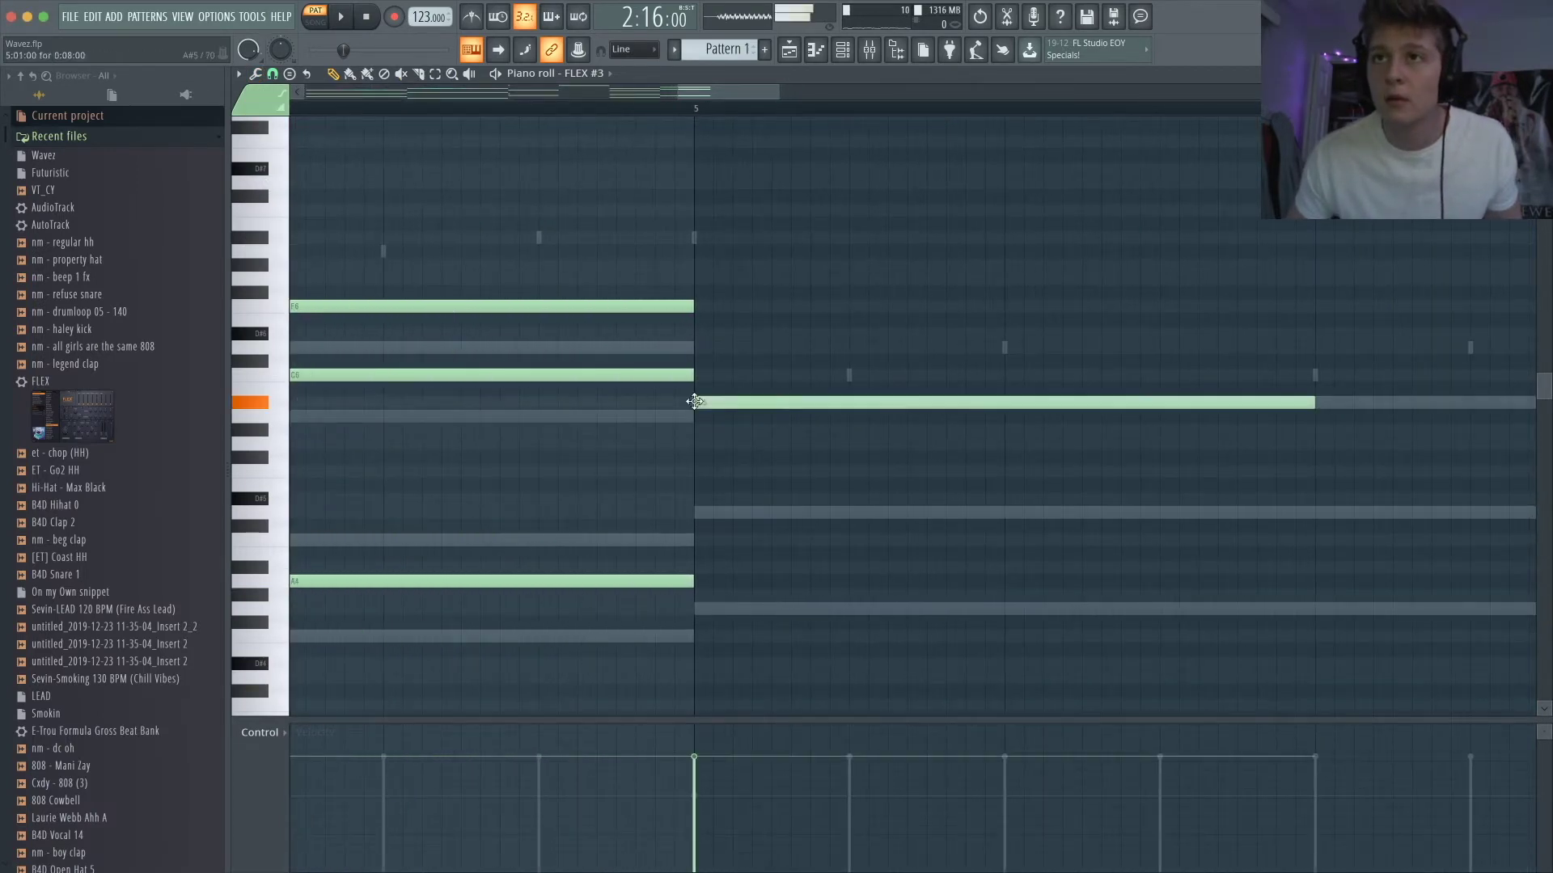
right_click(735, 404)
- Lengthen the A#4, D5 and A#5 notes in bar 3 to a full bar while the pattern plays
key("space")
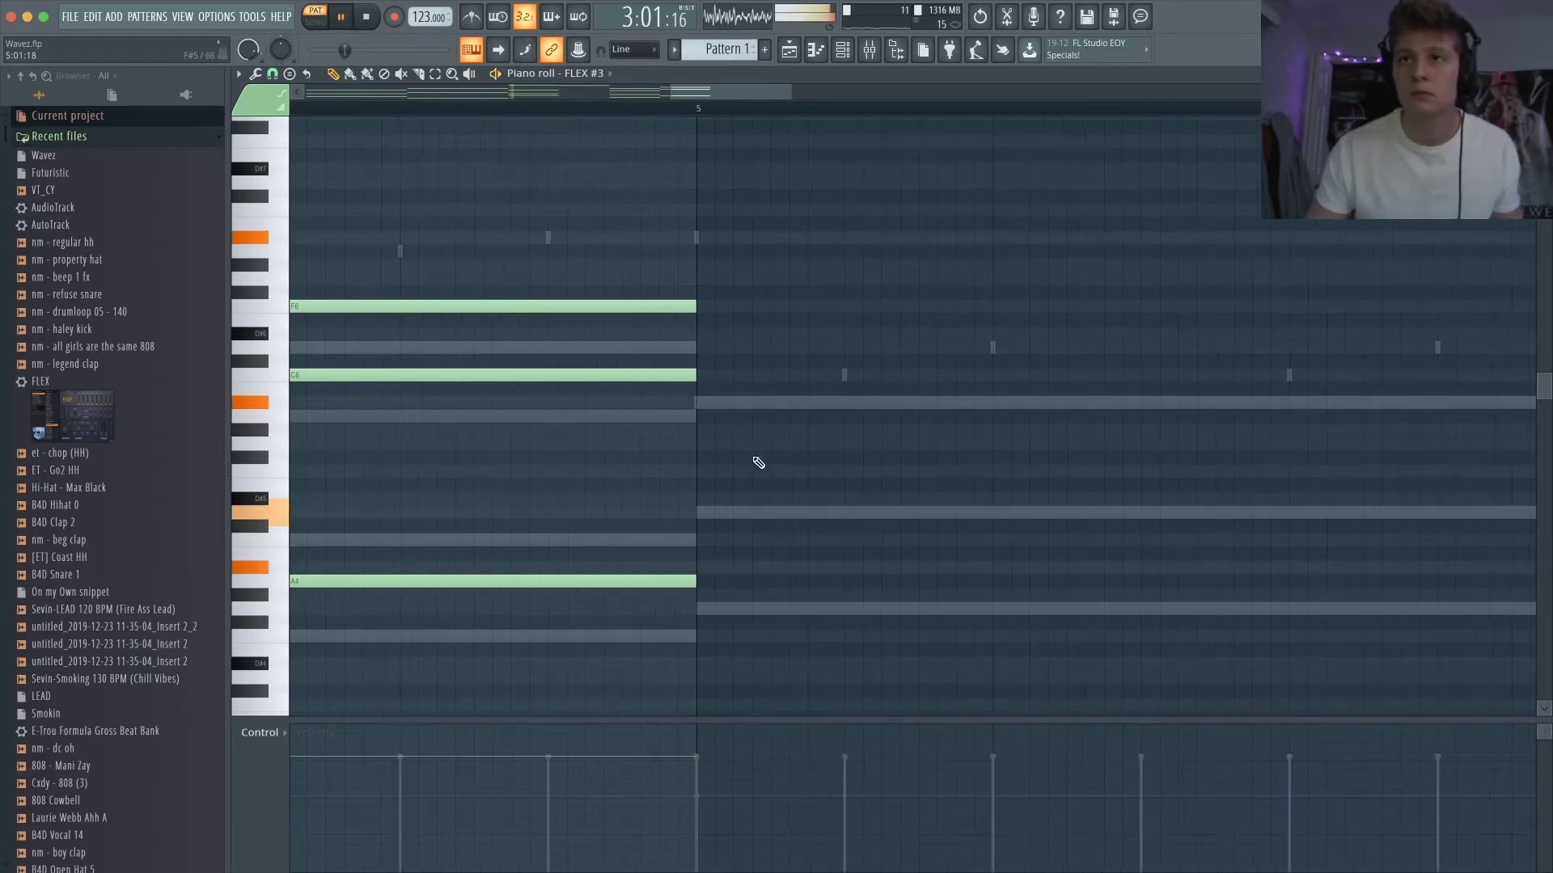
scroll(757, 461, "down", 5)
left_click_drag(553, 614, 602, 419)
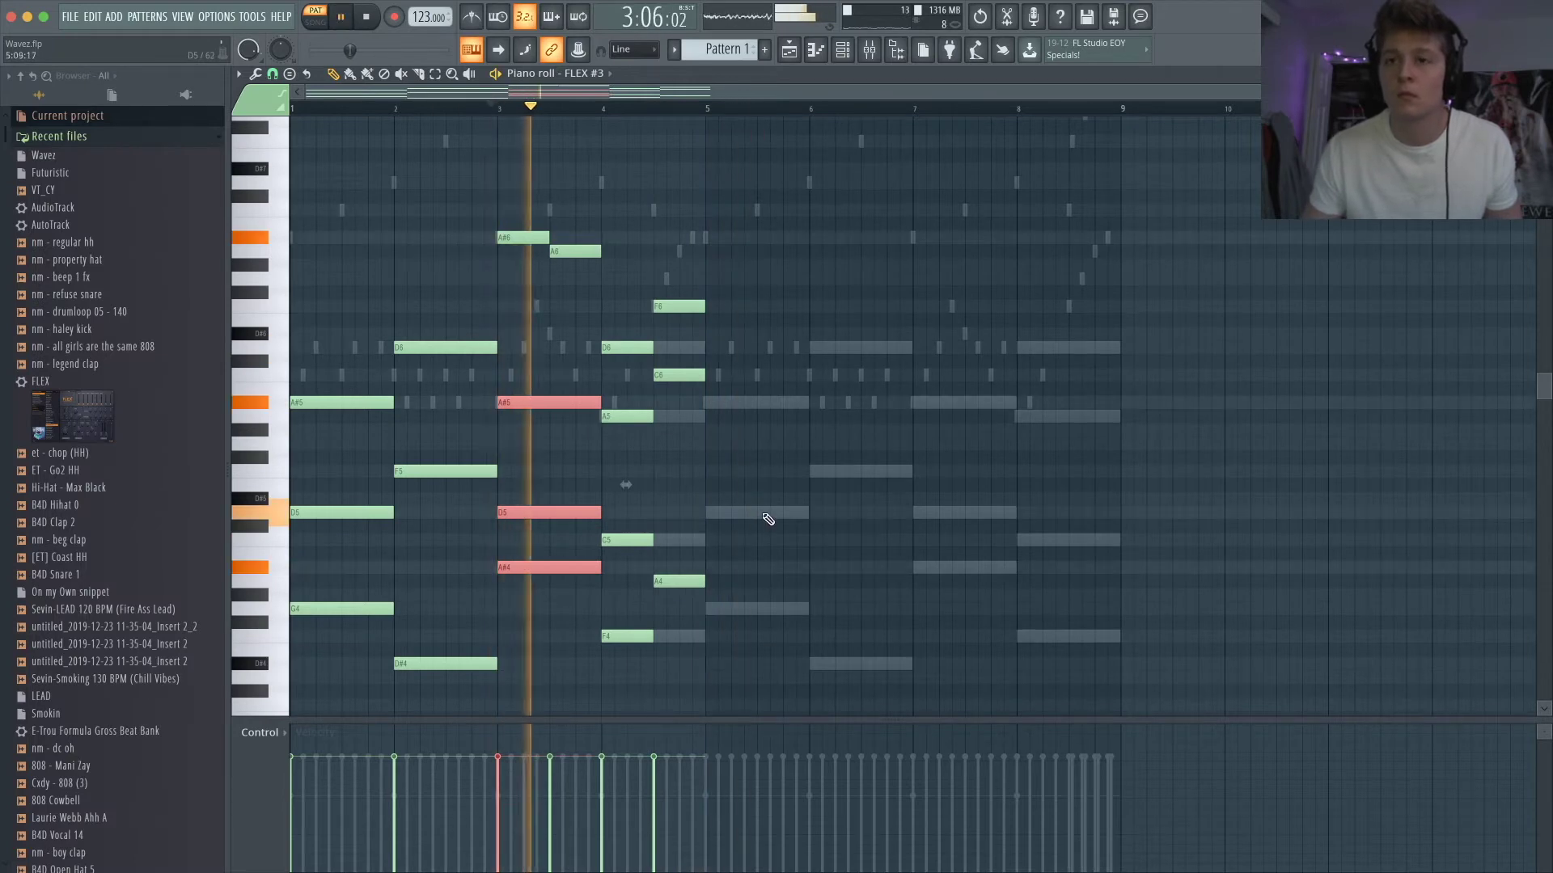
scroll(765, 512, "down", 3)
key("space")
left_click(374, 169)
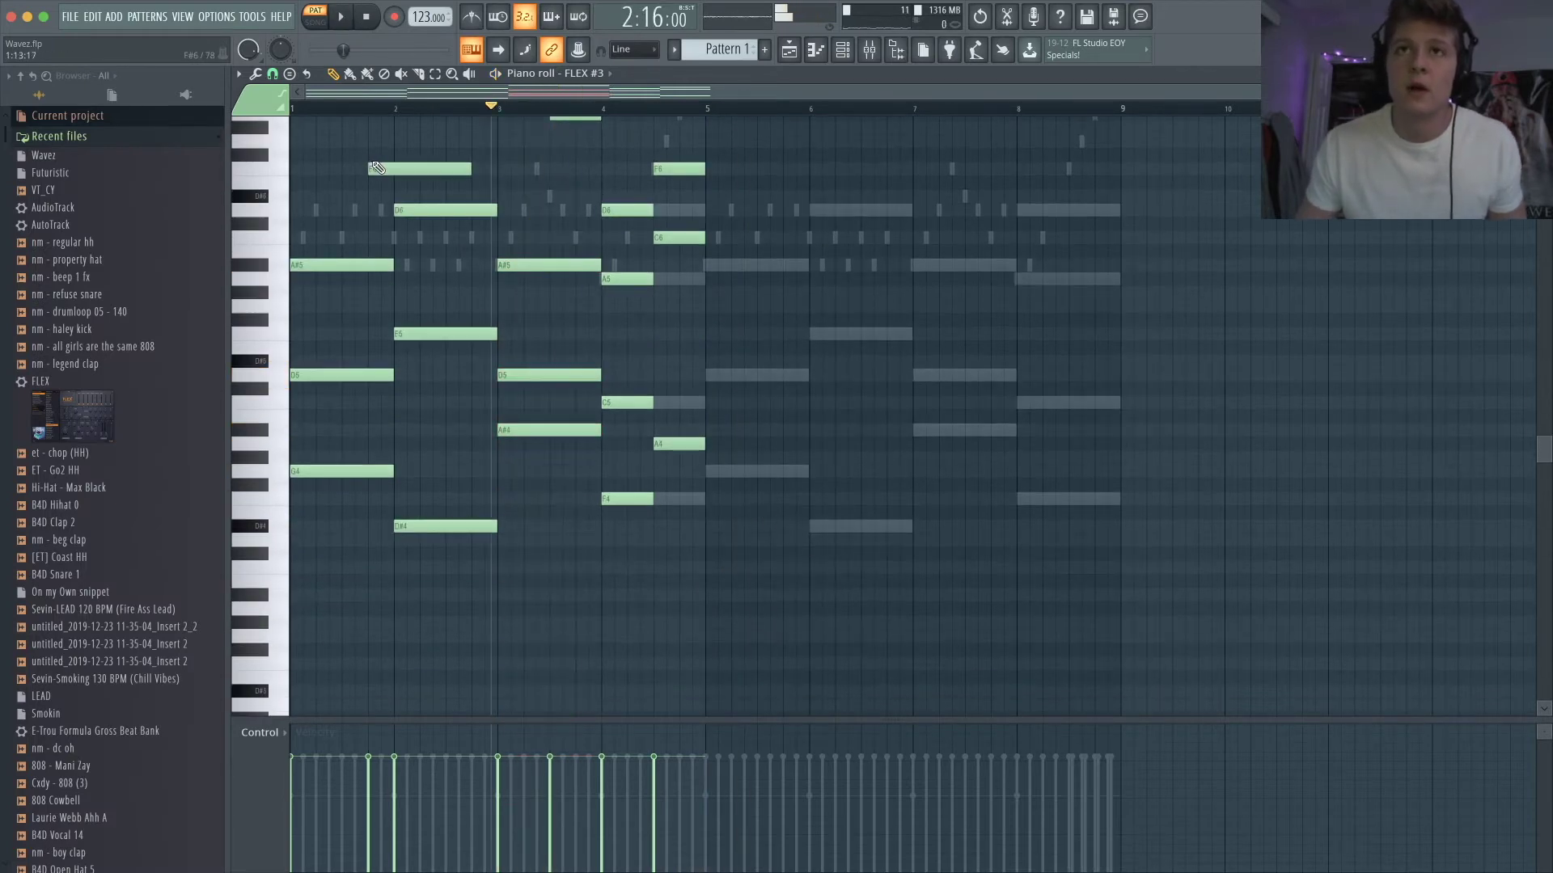
- Apply the Strum tool to the FLEX #3 notes with their ends preserved, auditioning it before accepting
left_click(257, 74)
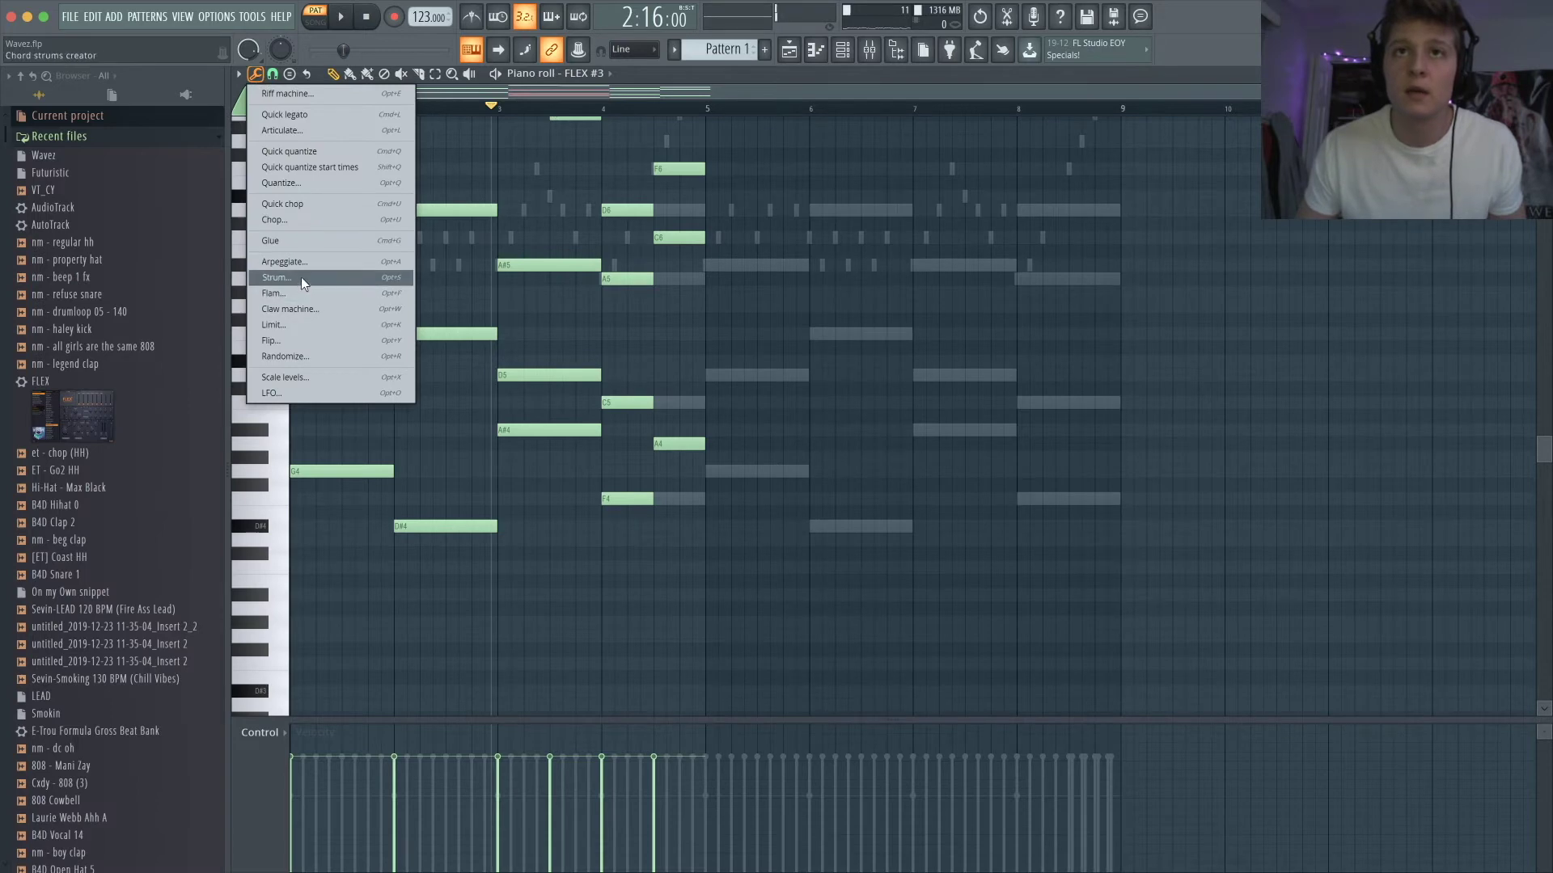
left_click(303, 279)
key("space")
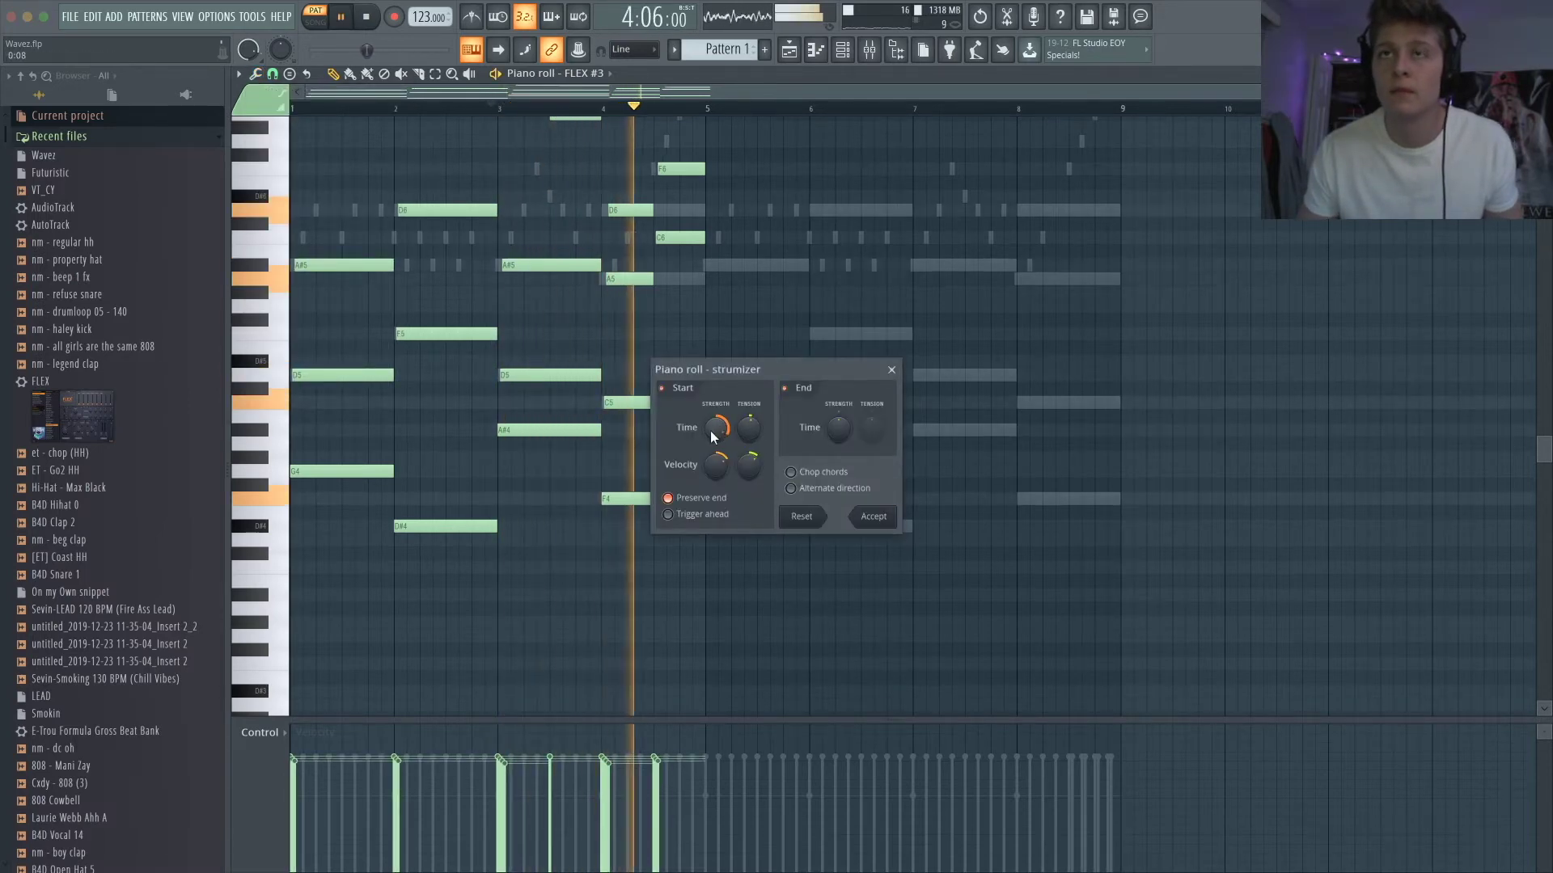
key("space")
left_click(873, 516)
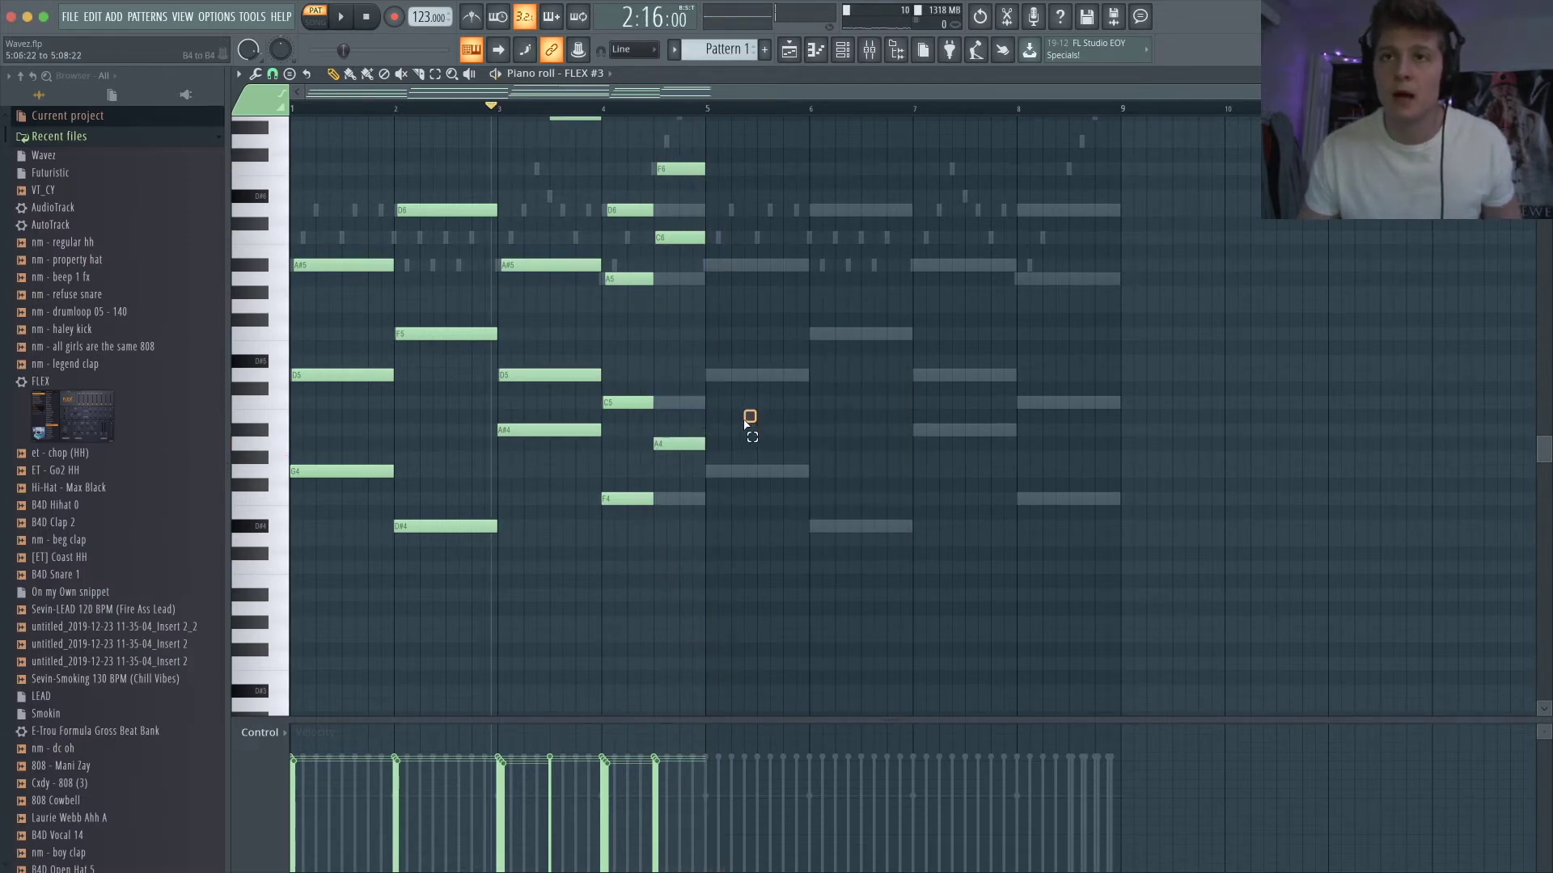
- Shift all notes except the bass notes G4, D#4, A#4 and F4 up one octave and play the pattern
left_click_drag(733, 462, 640, 398)
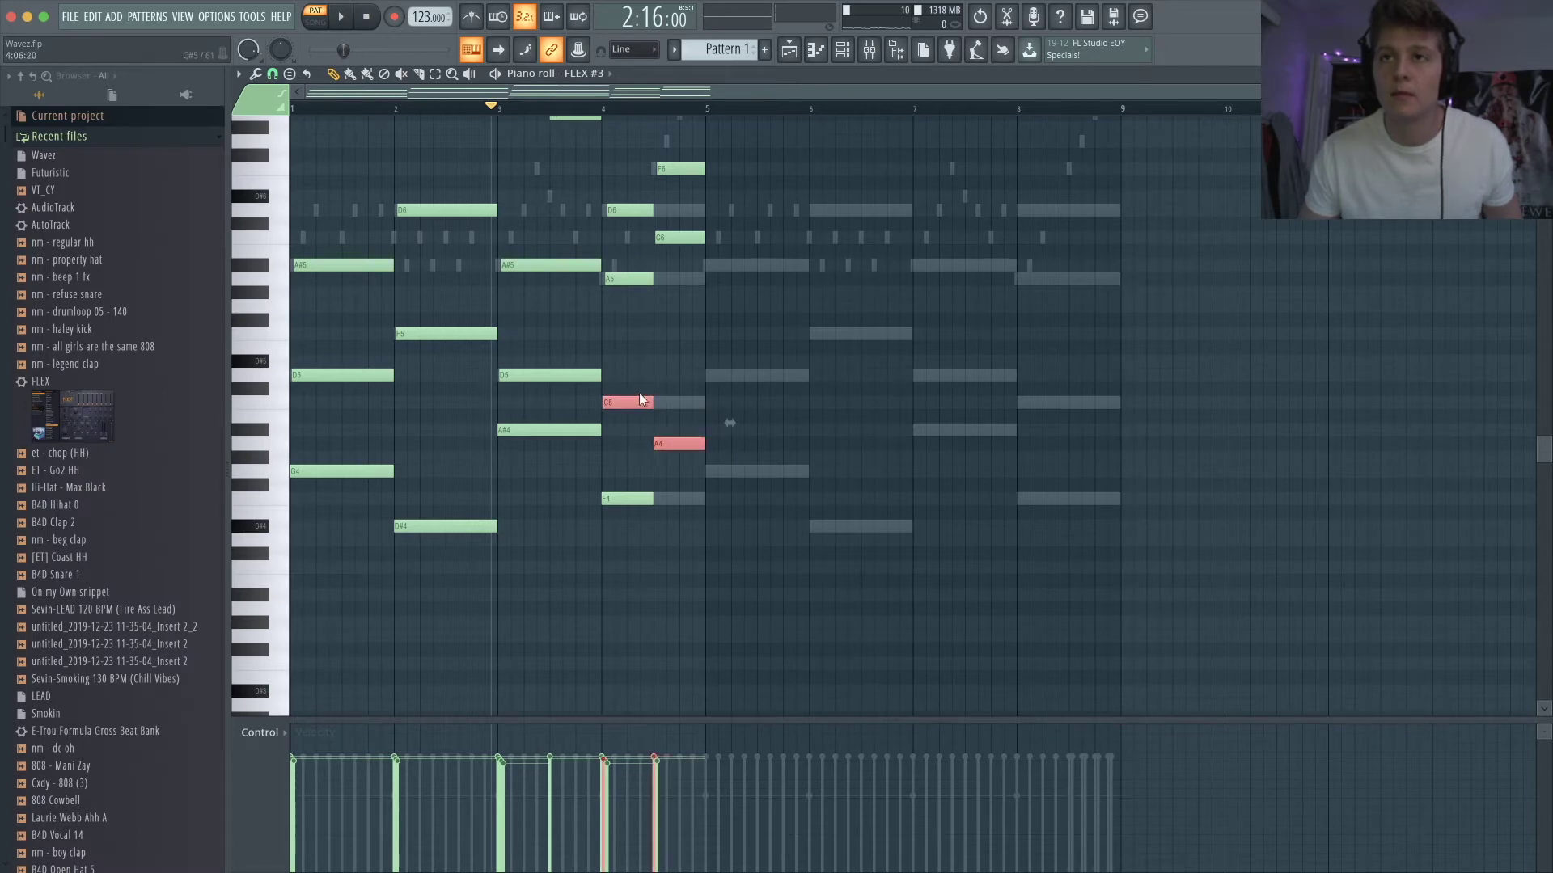
left_click_drag(521, 368, 246, 108)
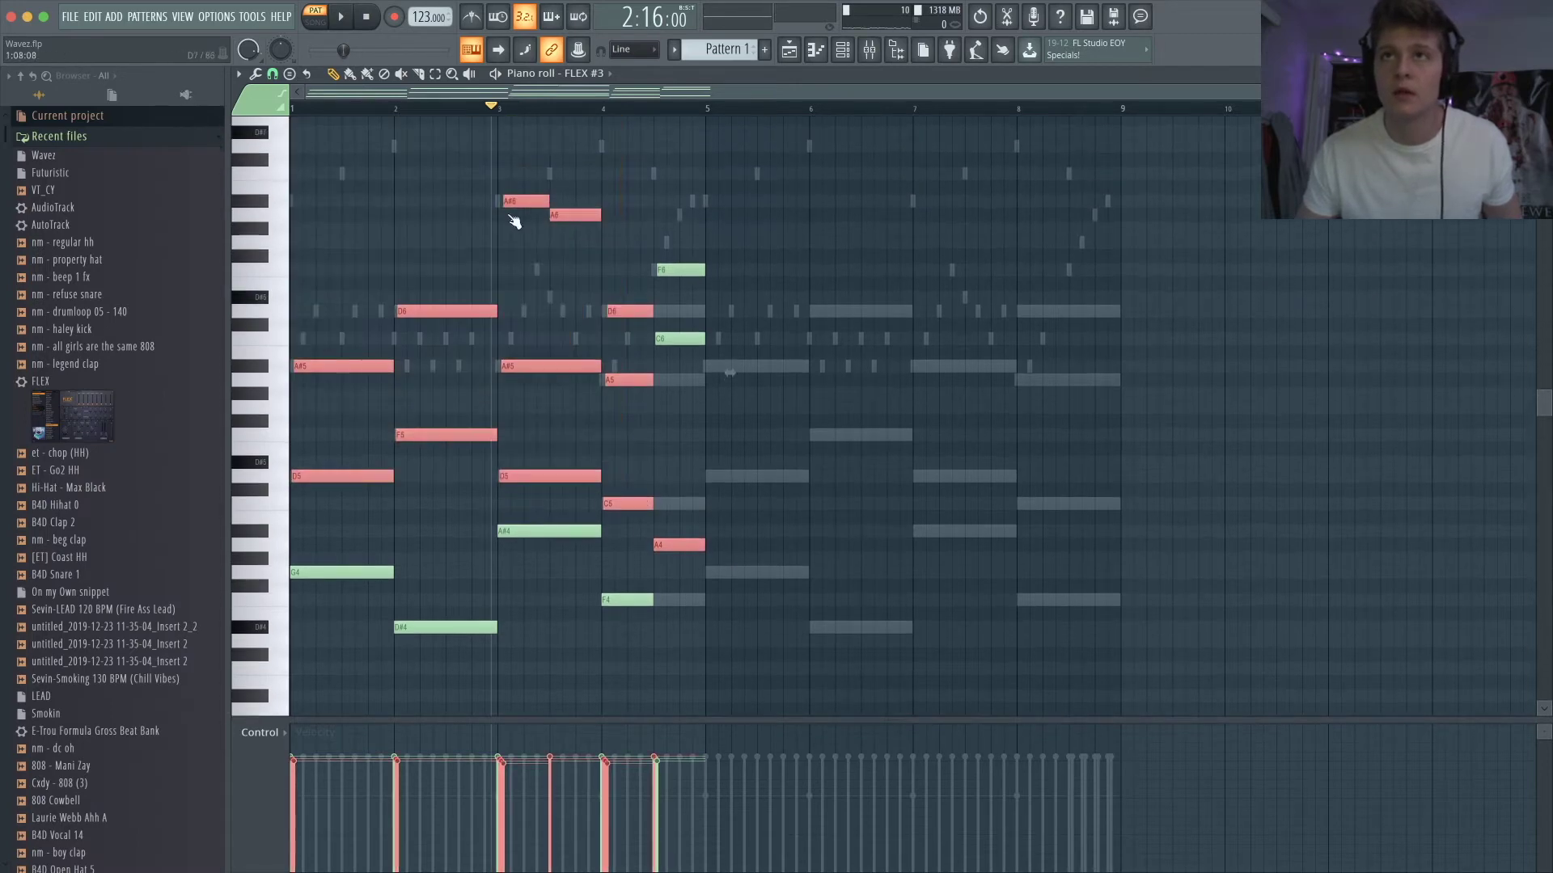
left_click_drag(825, 401, 671, 249)
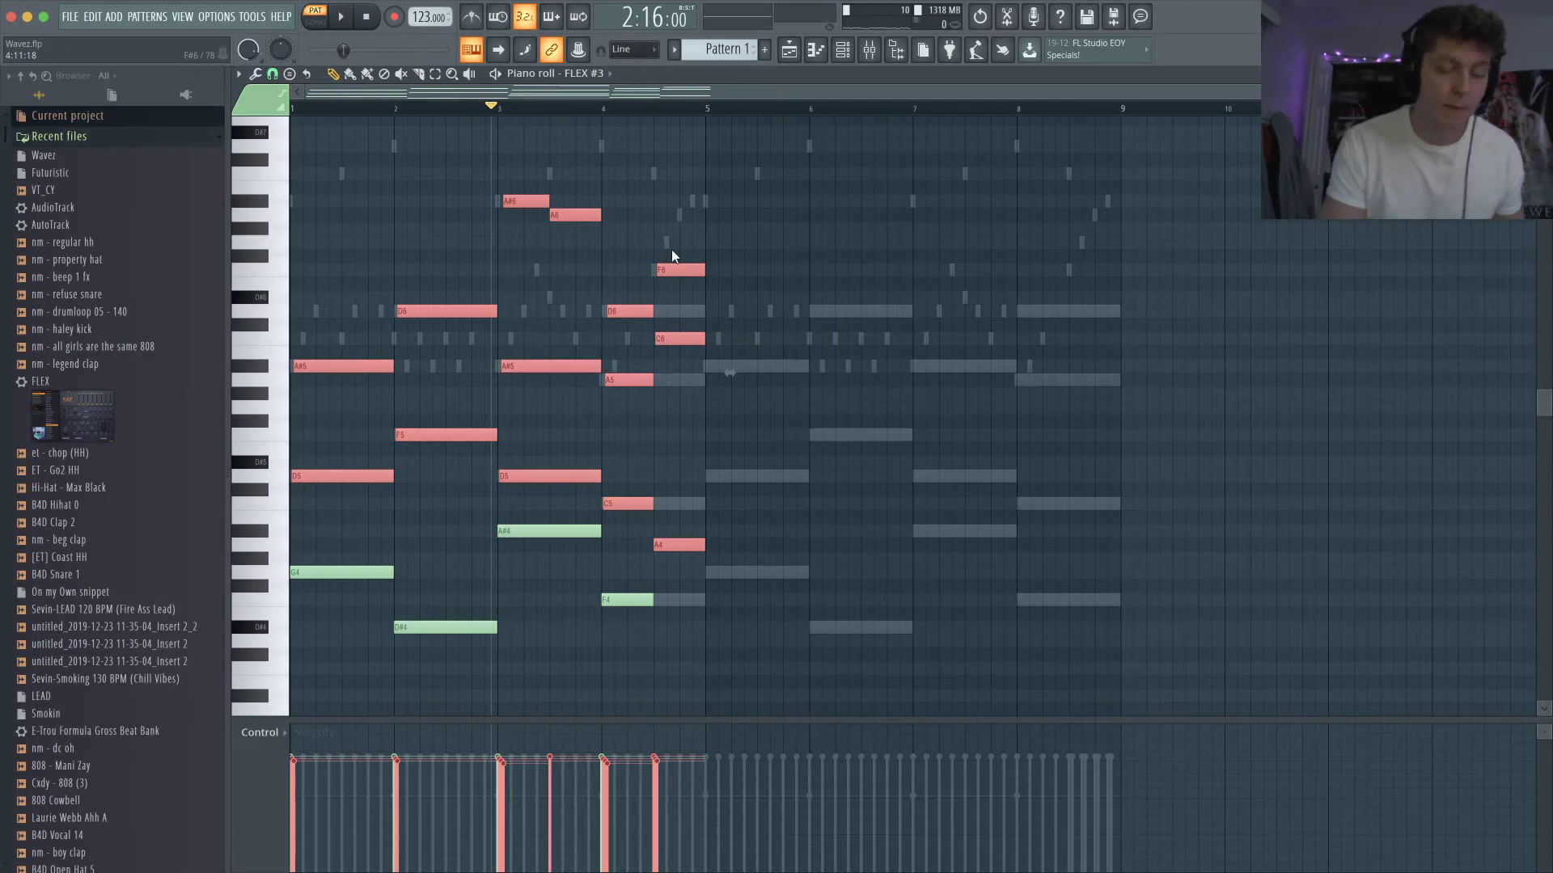
key("ctrl+Up")
key("space")
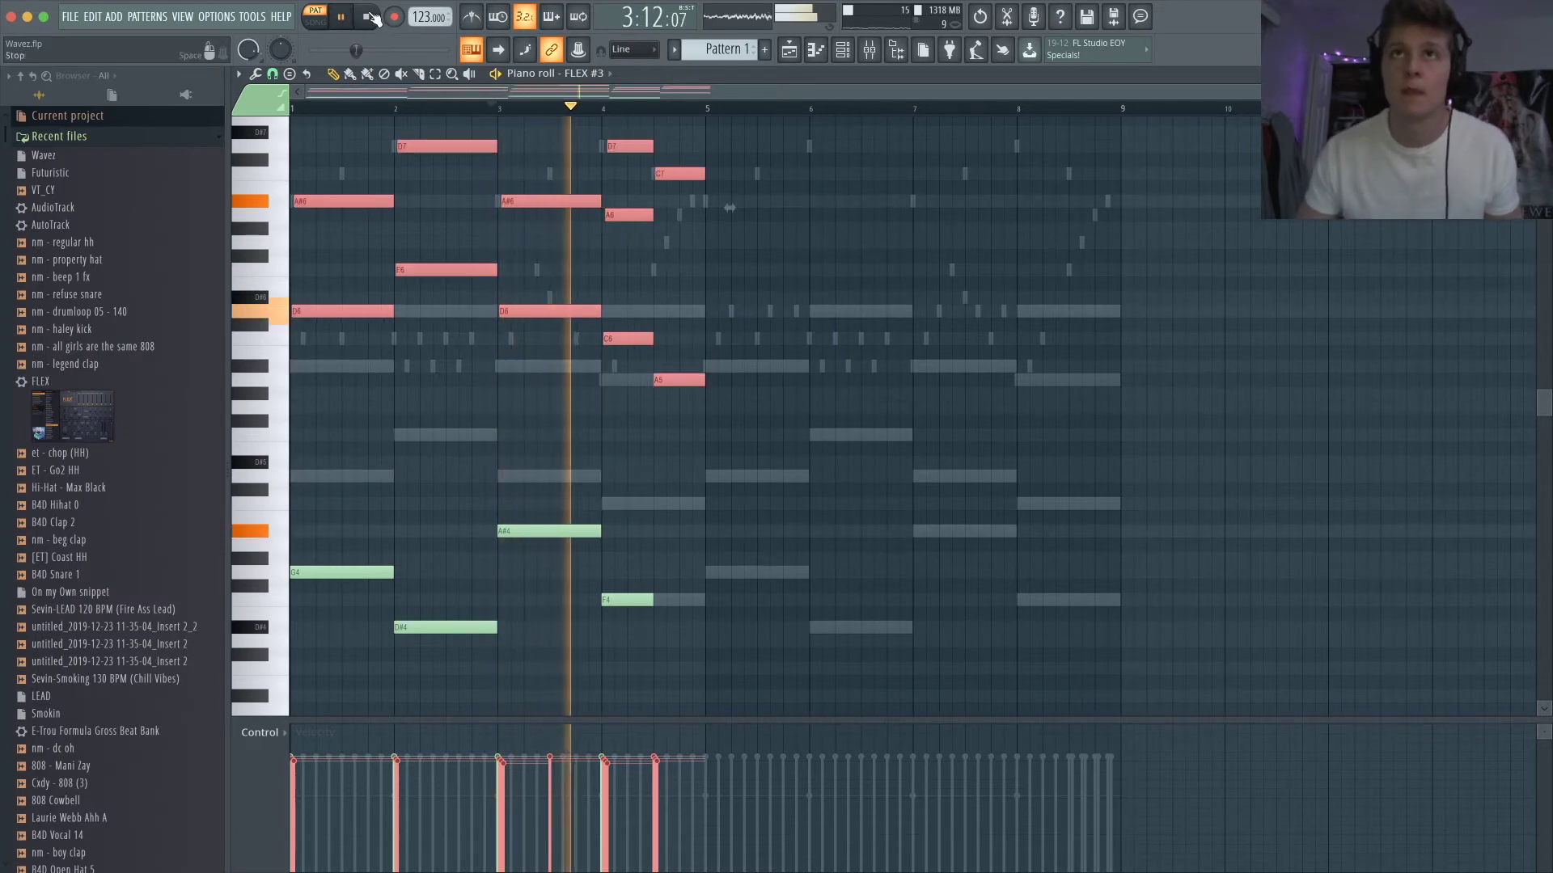
key("space")
key("space")
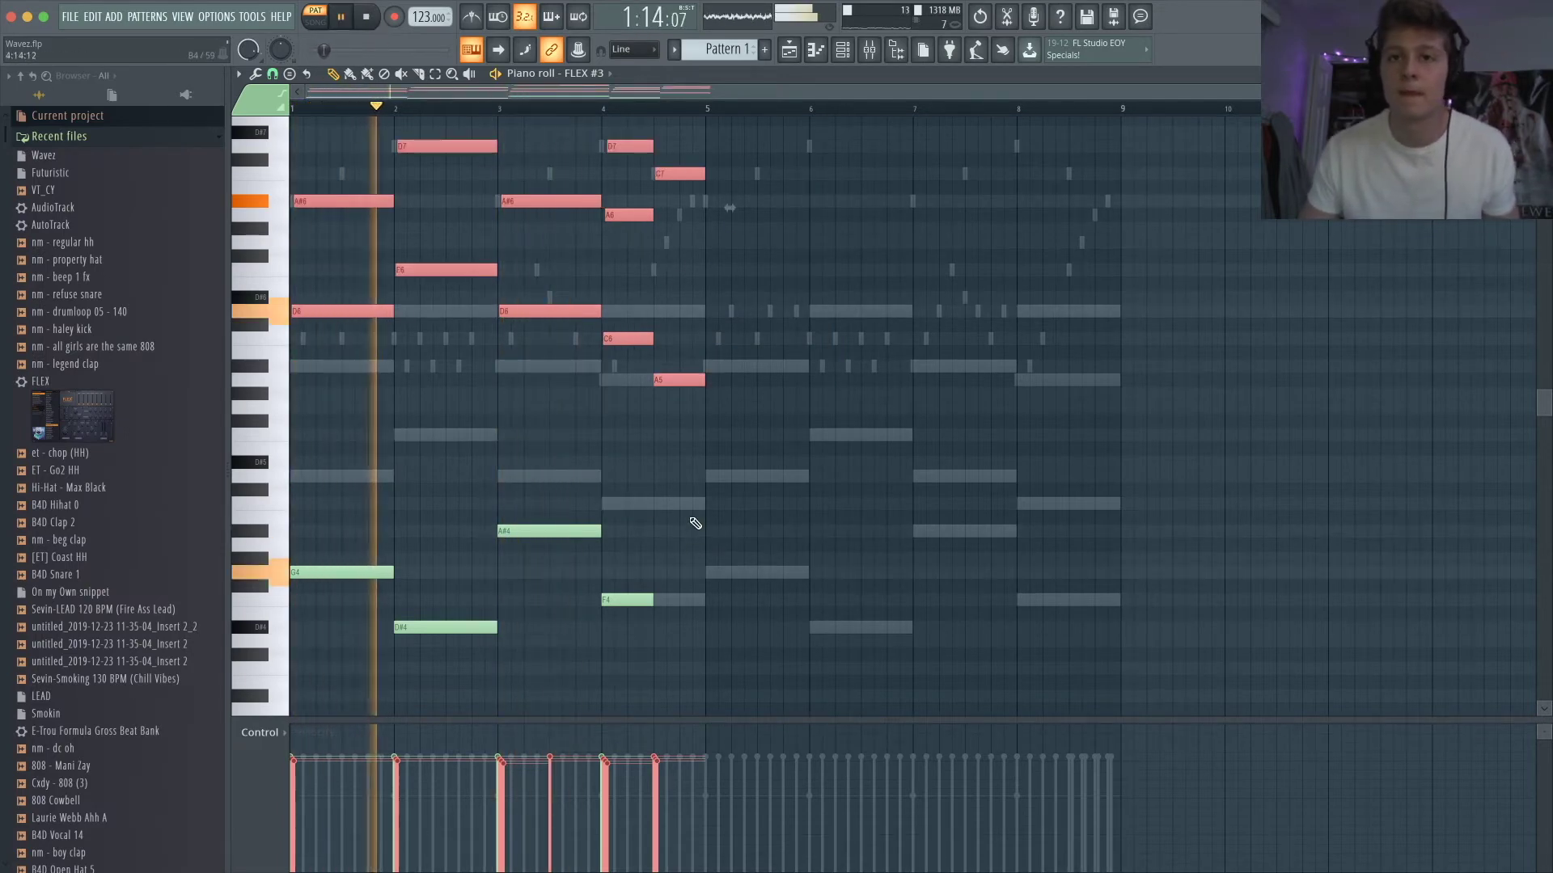
- Duplicate the four-bar FLEX #3 phrase into bars 5 to 8 while the pattern plays
scroll(695, 524, "up", 4)
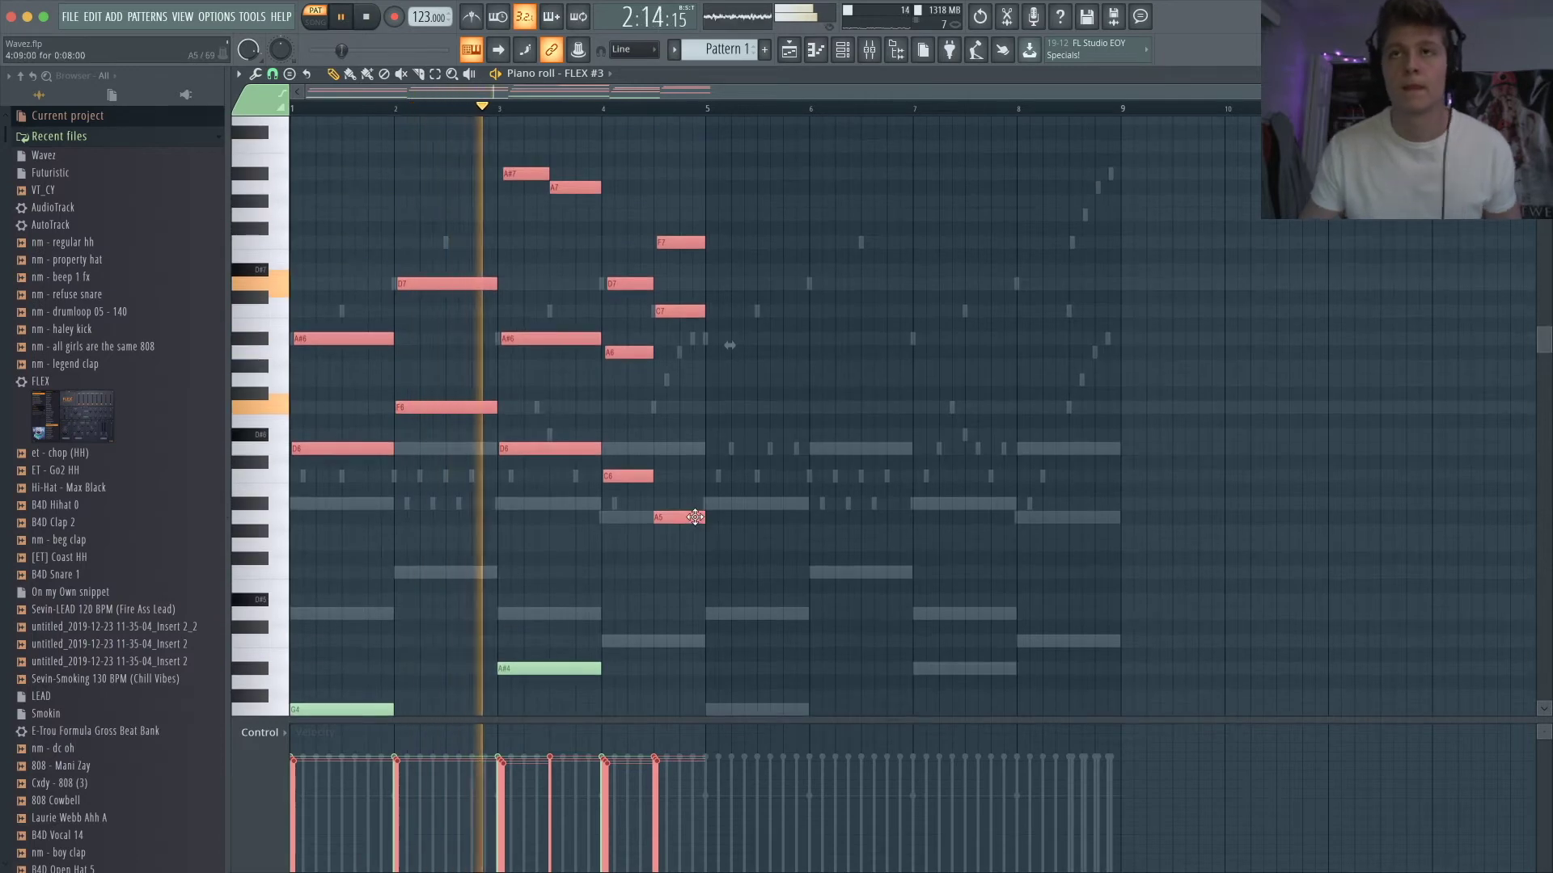
scroll(714, 520, "down", 4)
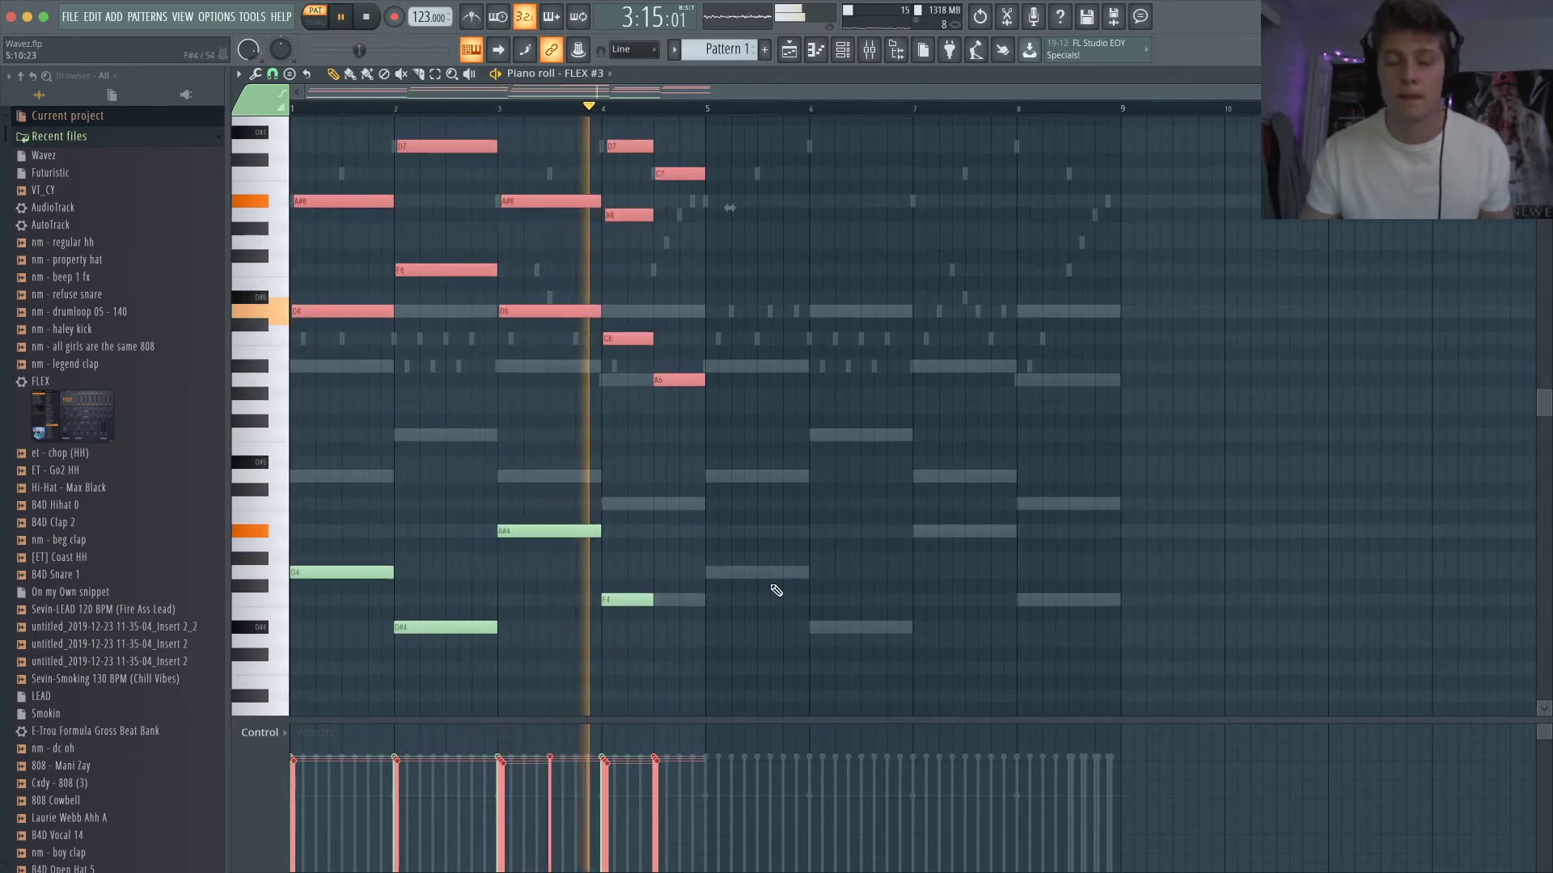
scroll(738, 547, "up", 8)
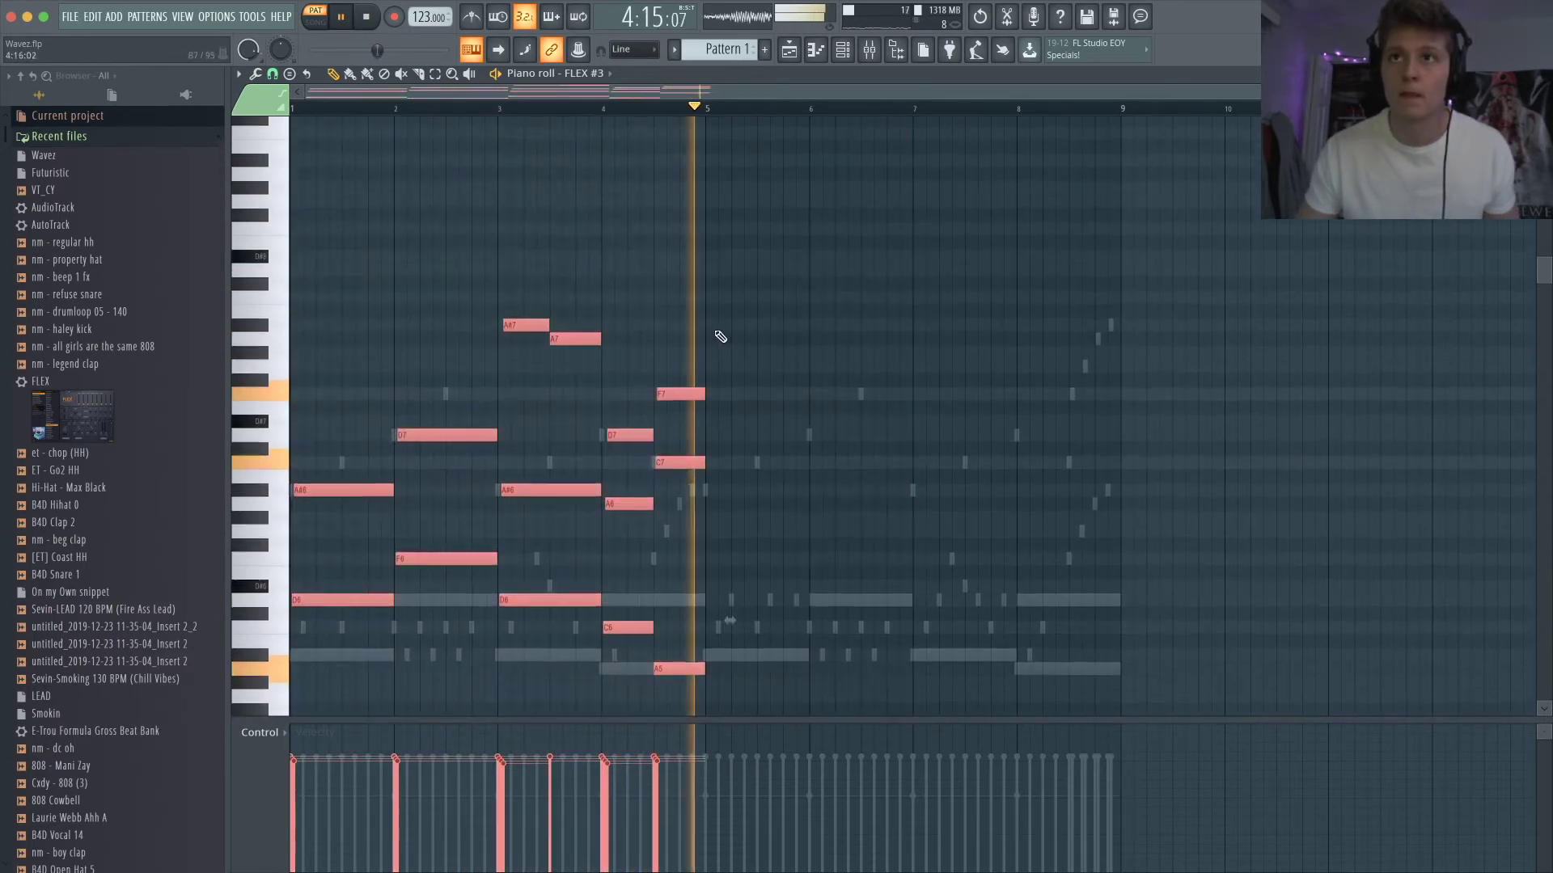
scroll(717, 336, "down", 10)
key("ctrl+b")
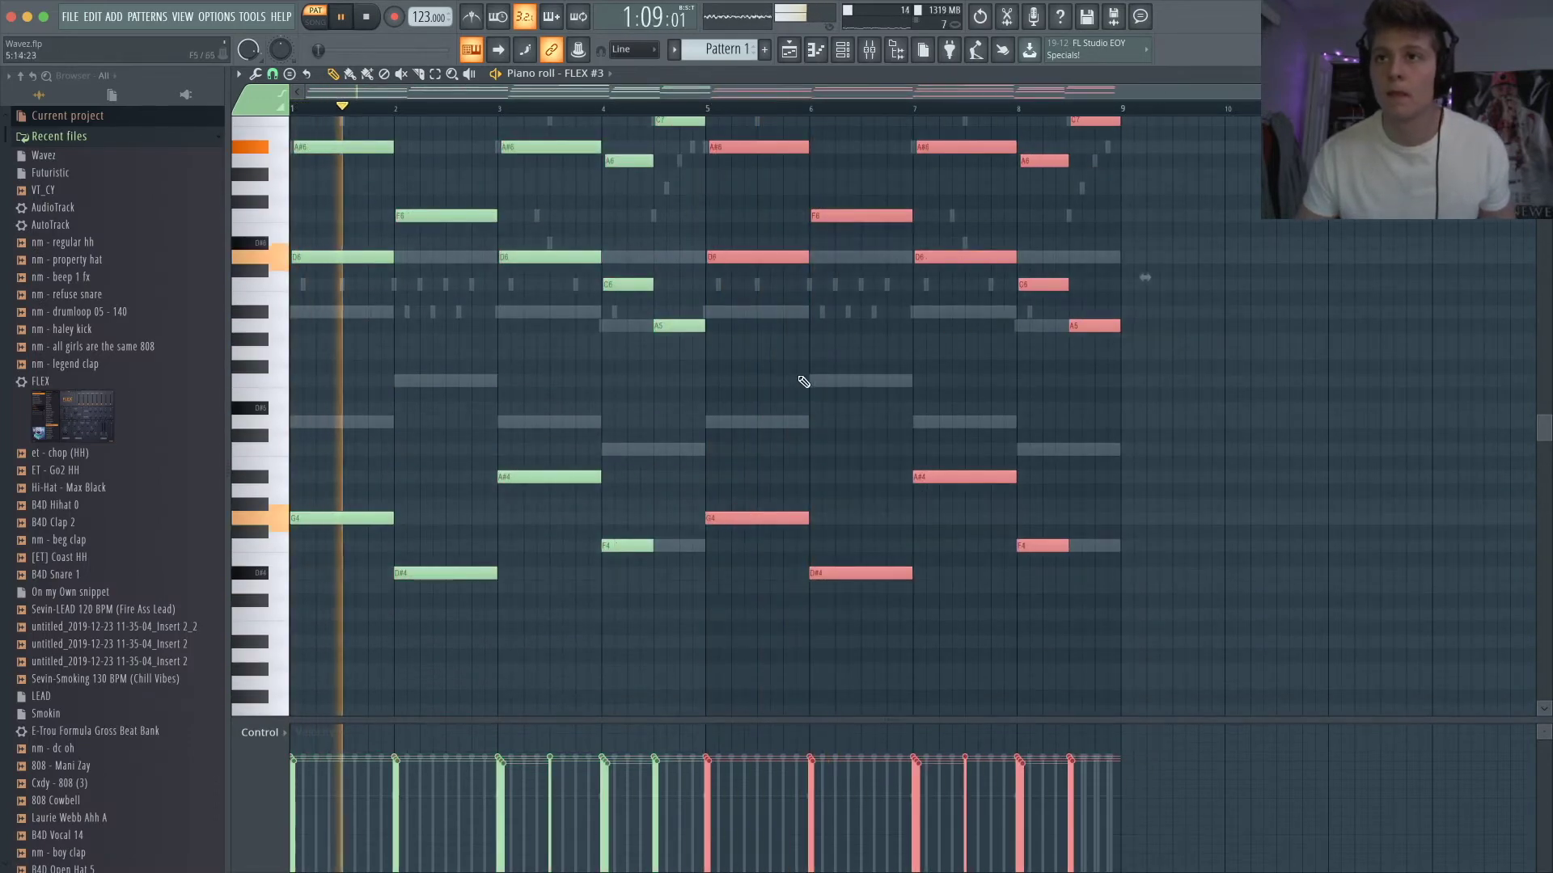
scroll(712, 539, "up", 2)
scroll(712, 534, "up", 3)
scroll(712, 534, "down", 7)
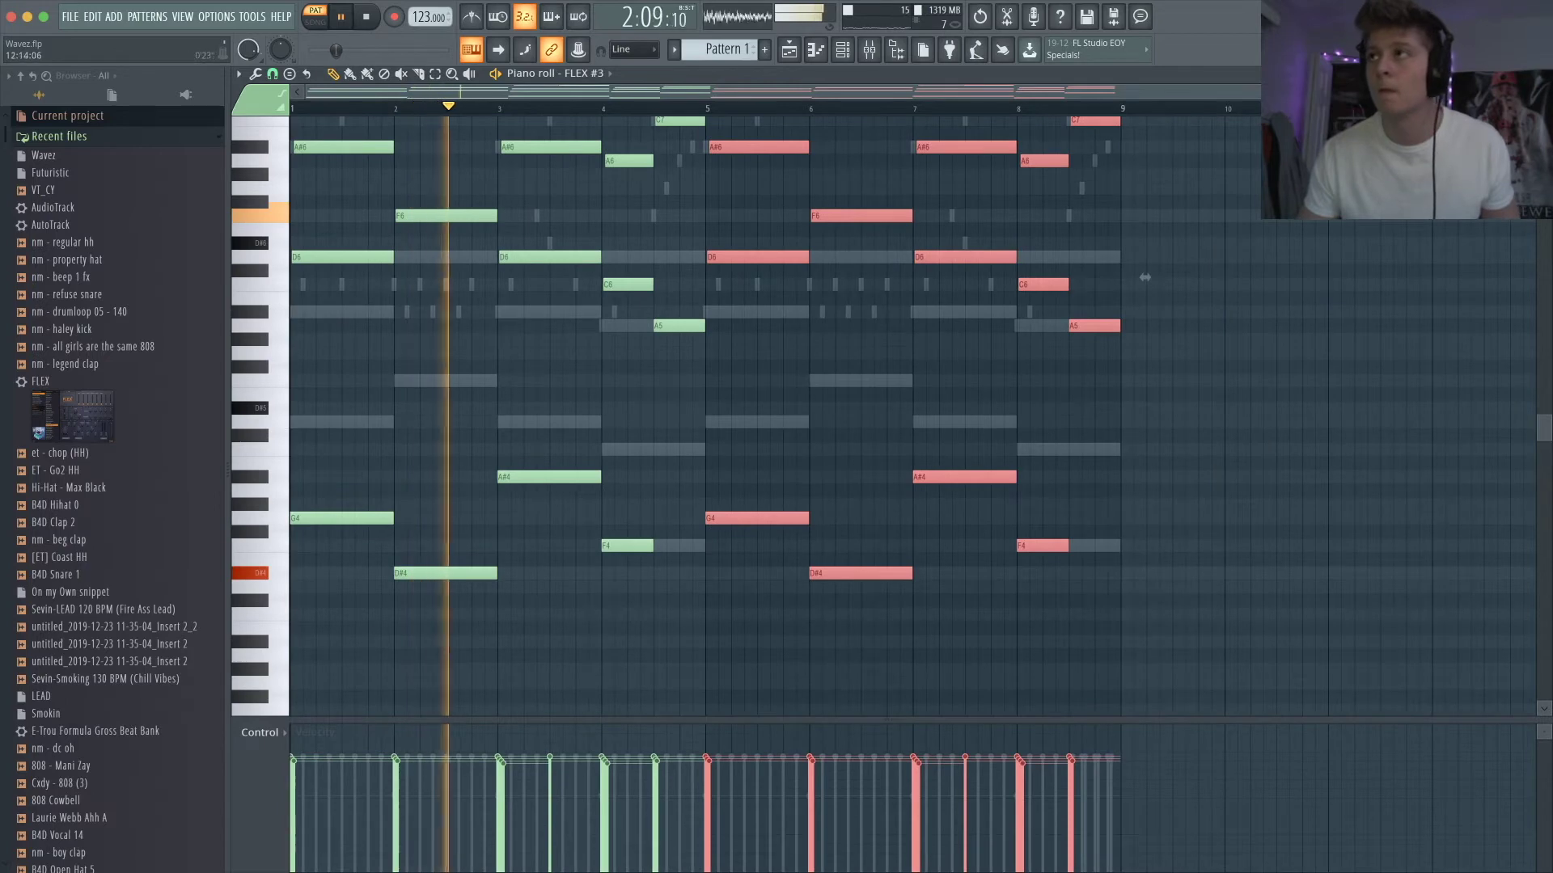
- Close the piano roll, solo mixer track Insert 3 and lower its volume fader
key("Escape")
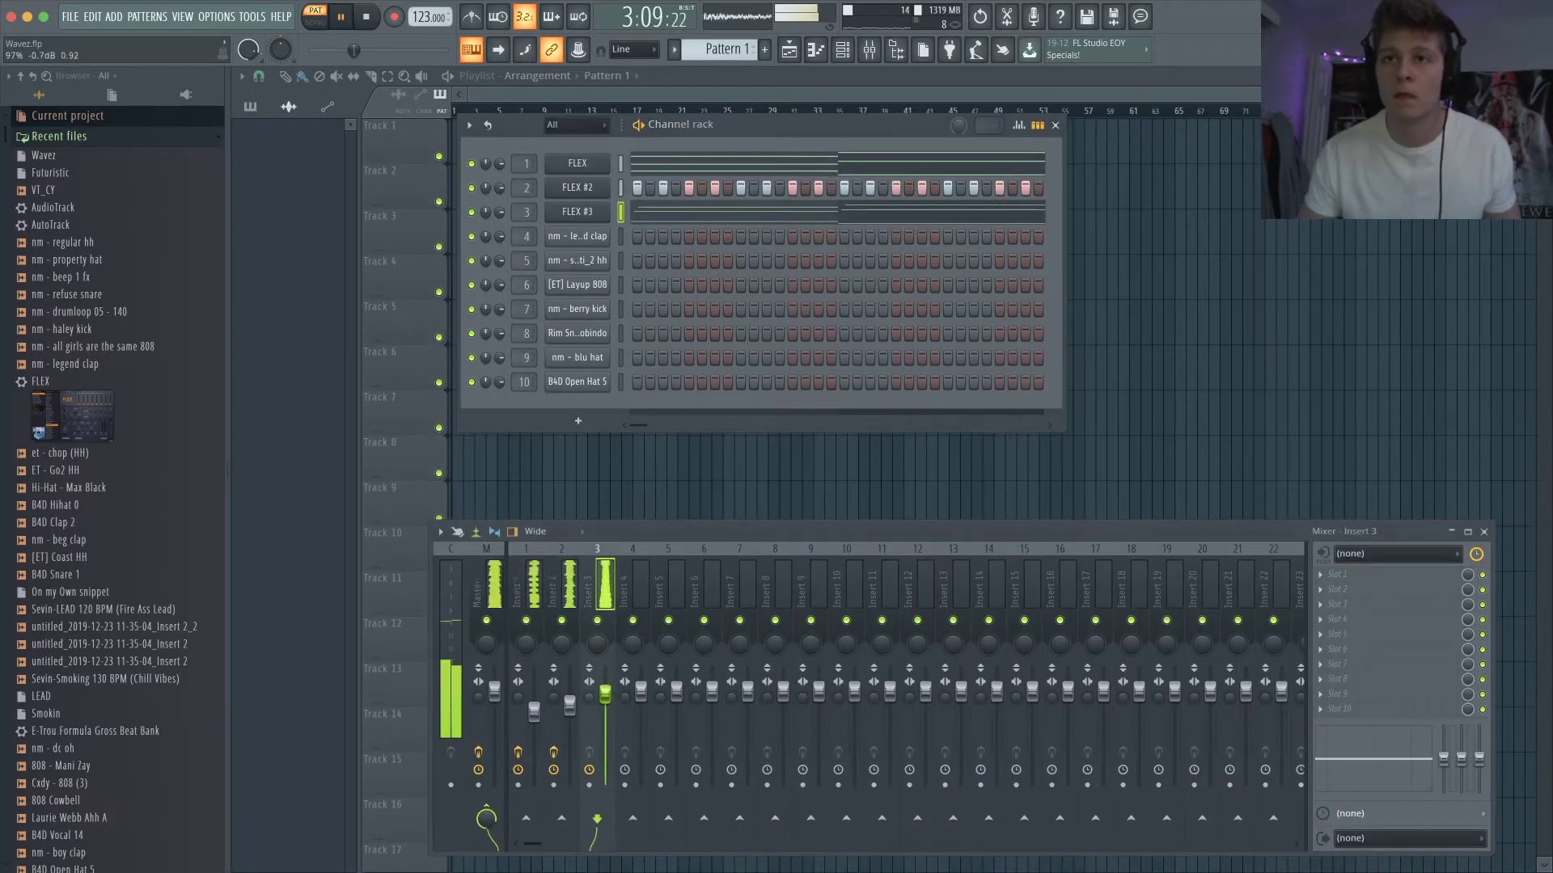
right_click(597, 621)
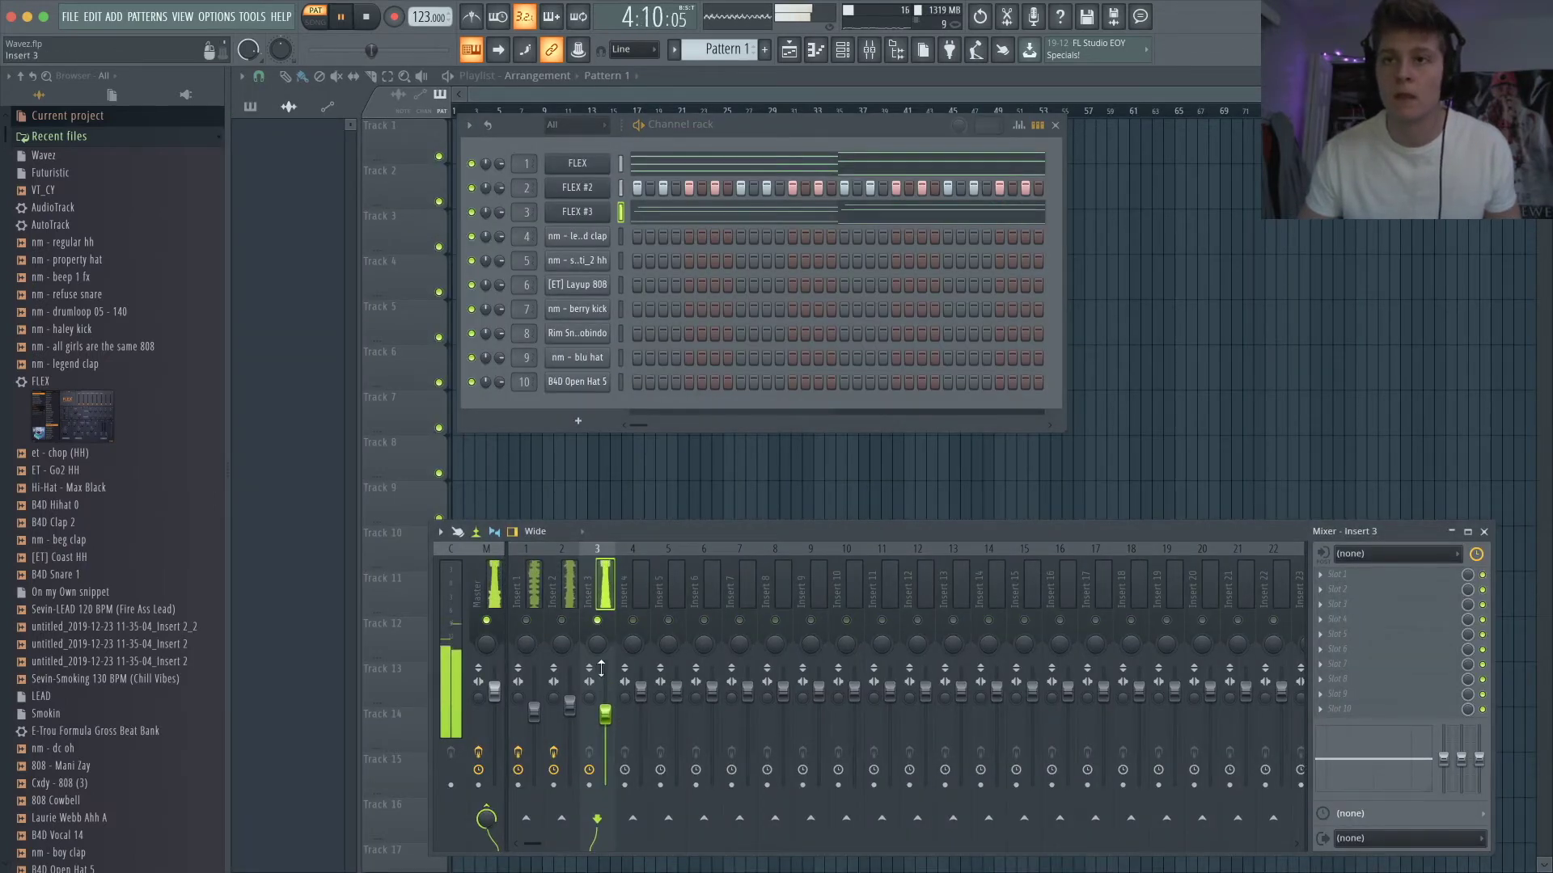
- Lower the Insert 3 volume fader slightly further and load Fruity Stereo Shaper into its slot 10
key("space")
left_click_drag(605, 708, 605, 715)
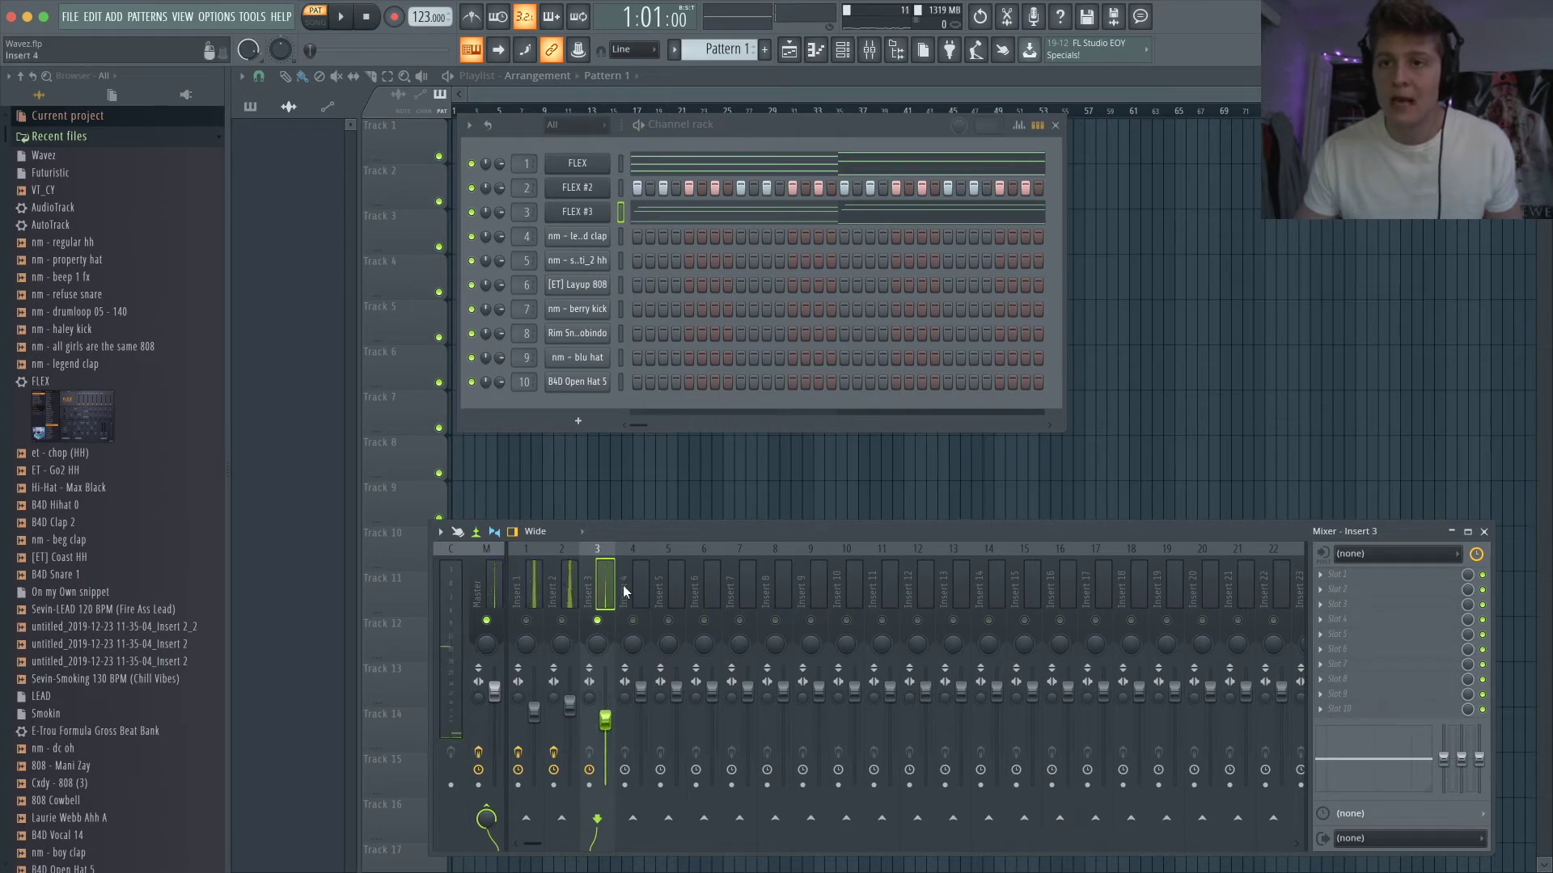
left_click(1340, 711)
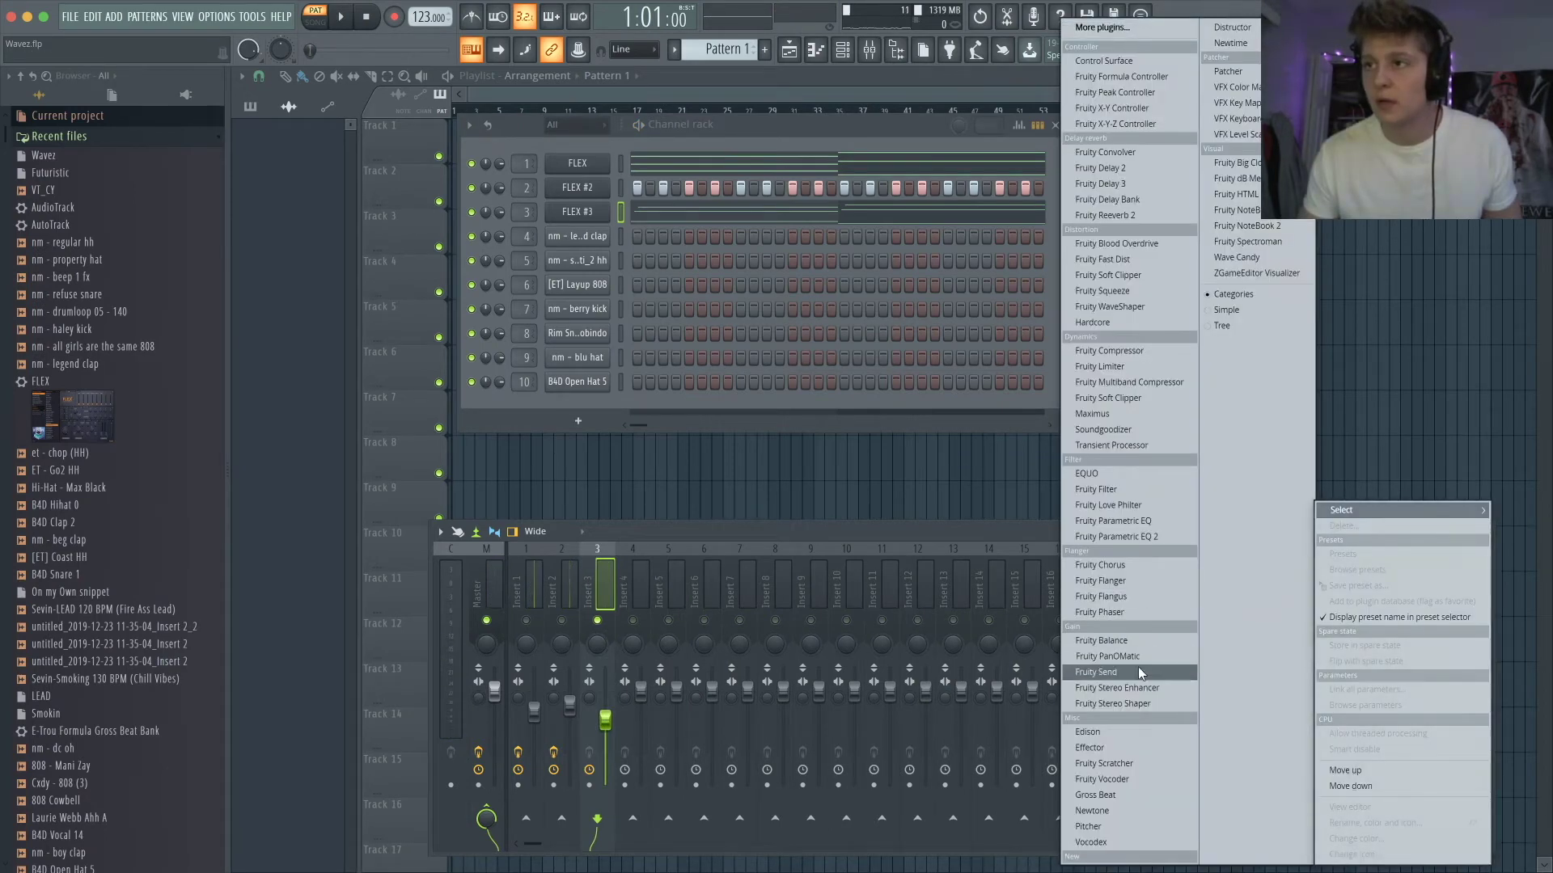
left_click(1140, 705)
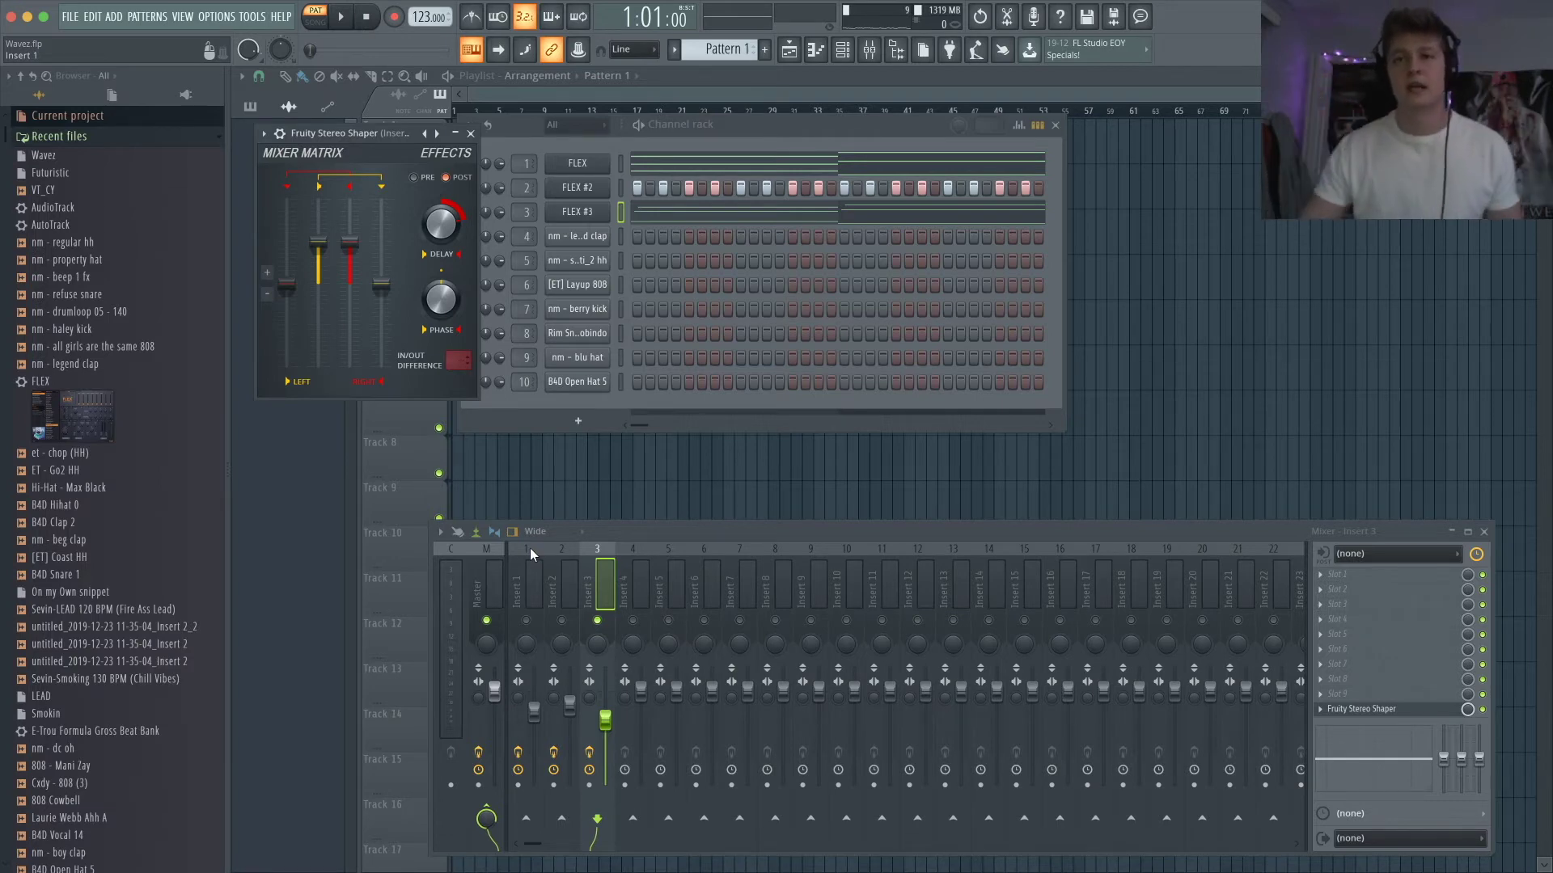
- Unsolo Insert 3, play the full pattern and close the Fruity Stereo Shaper window
right_click(602, 621)
key("space")
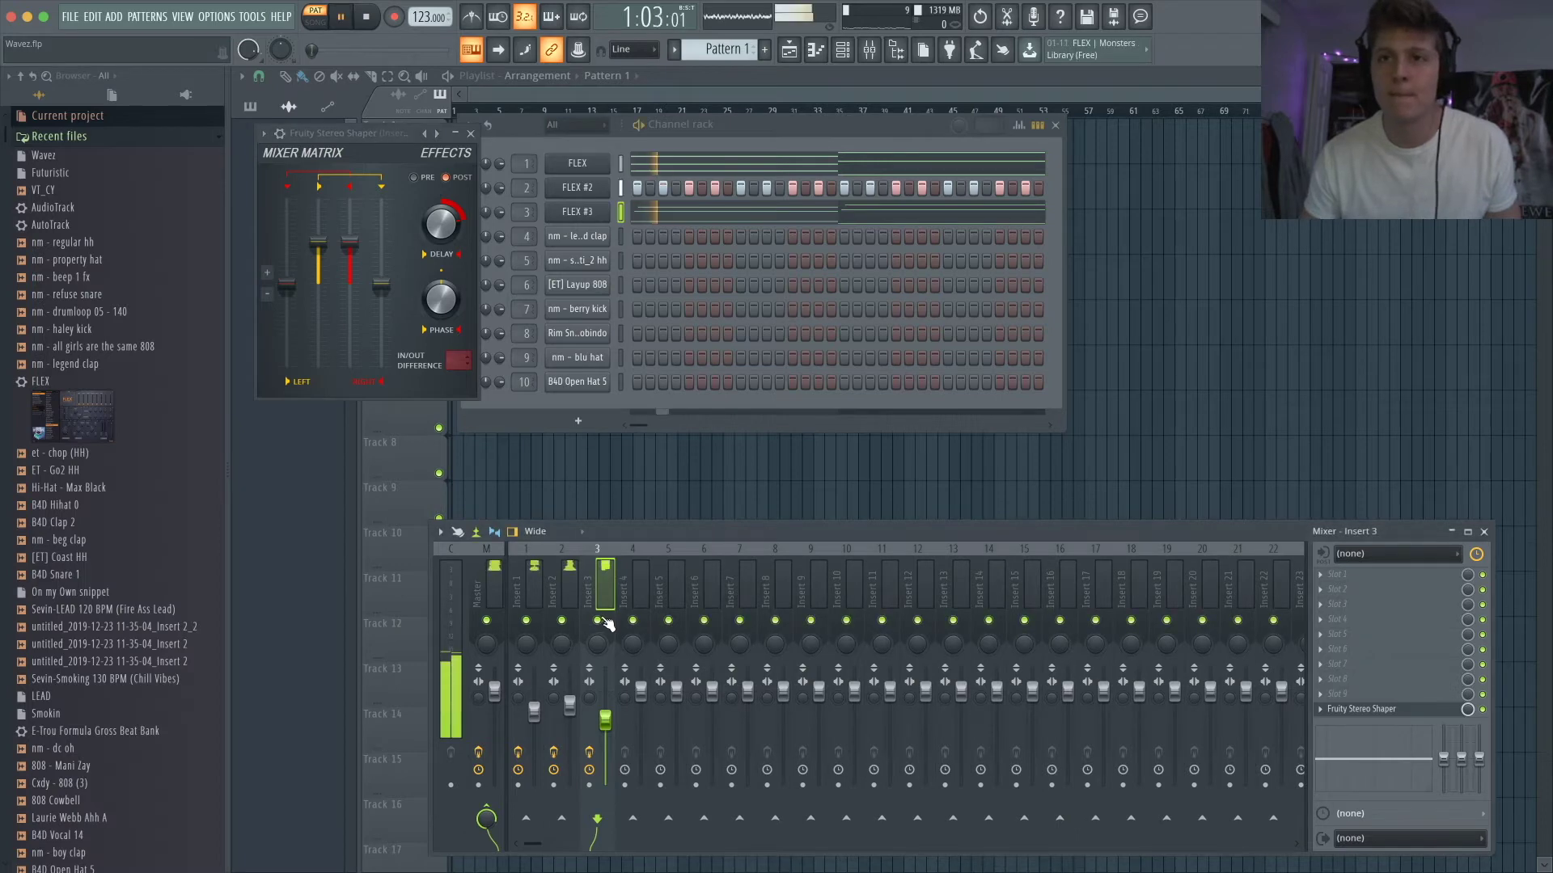
left_click(470, 134)
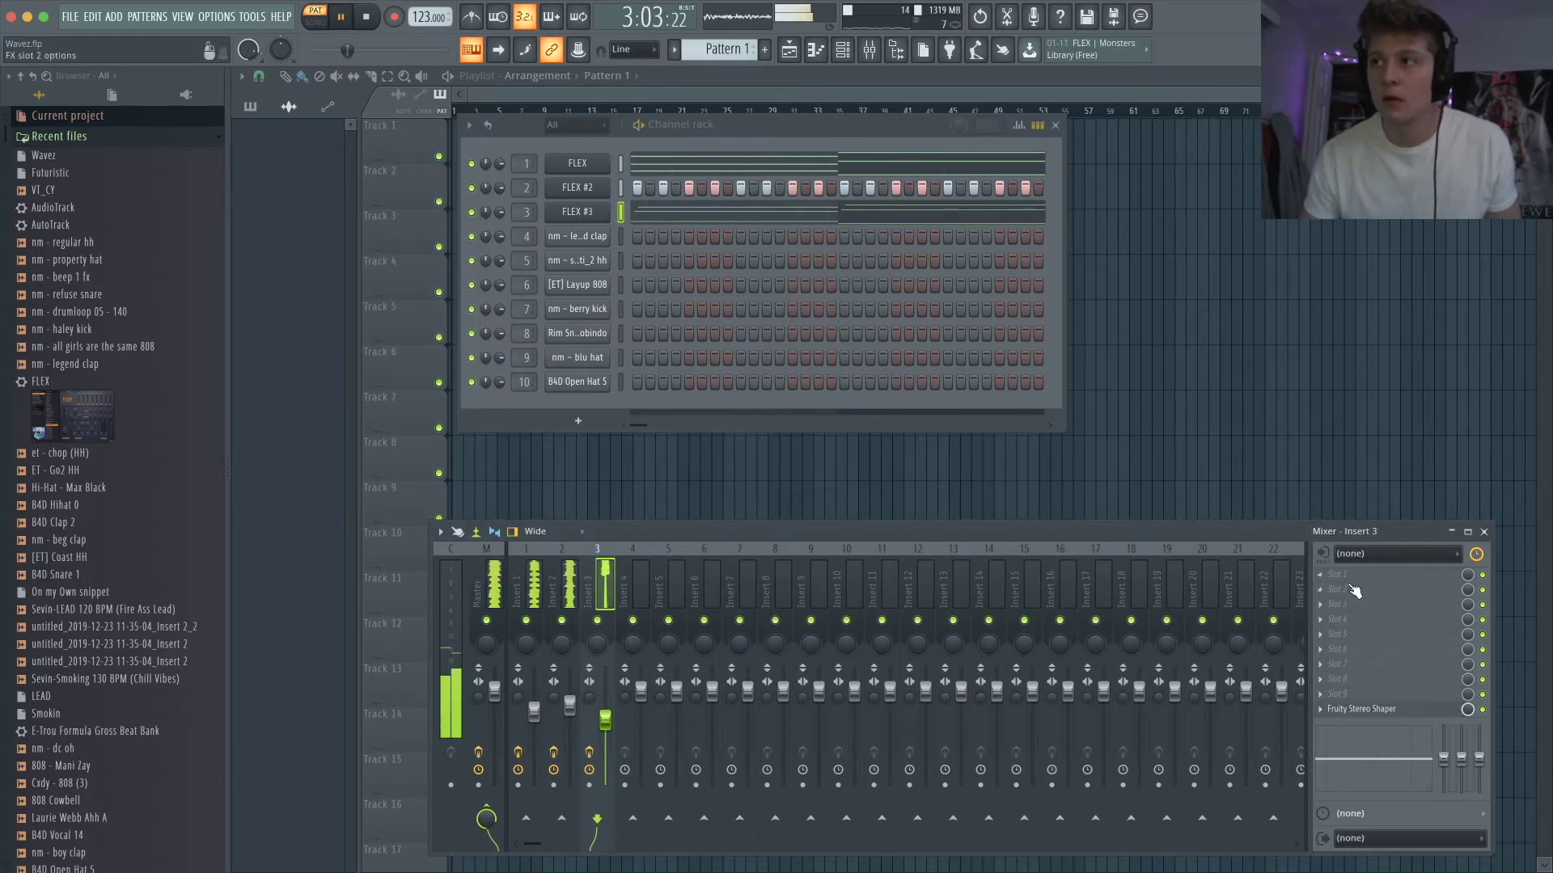
left_click(1330, 574)
left_click(1153, 535)
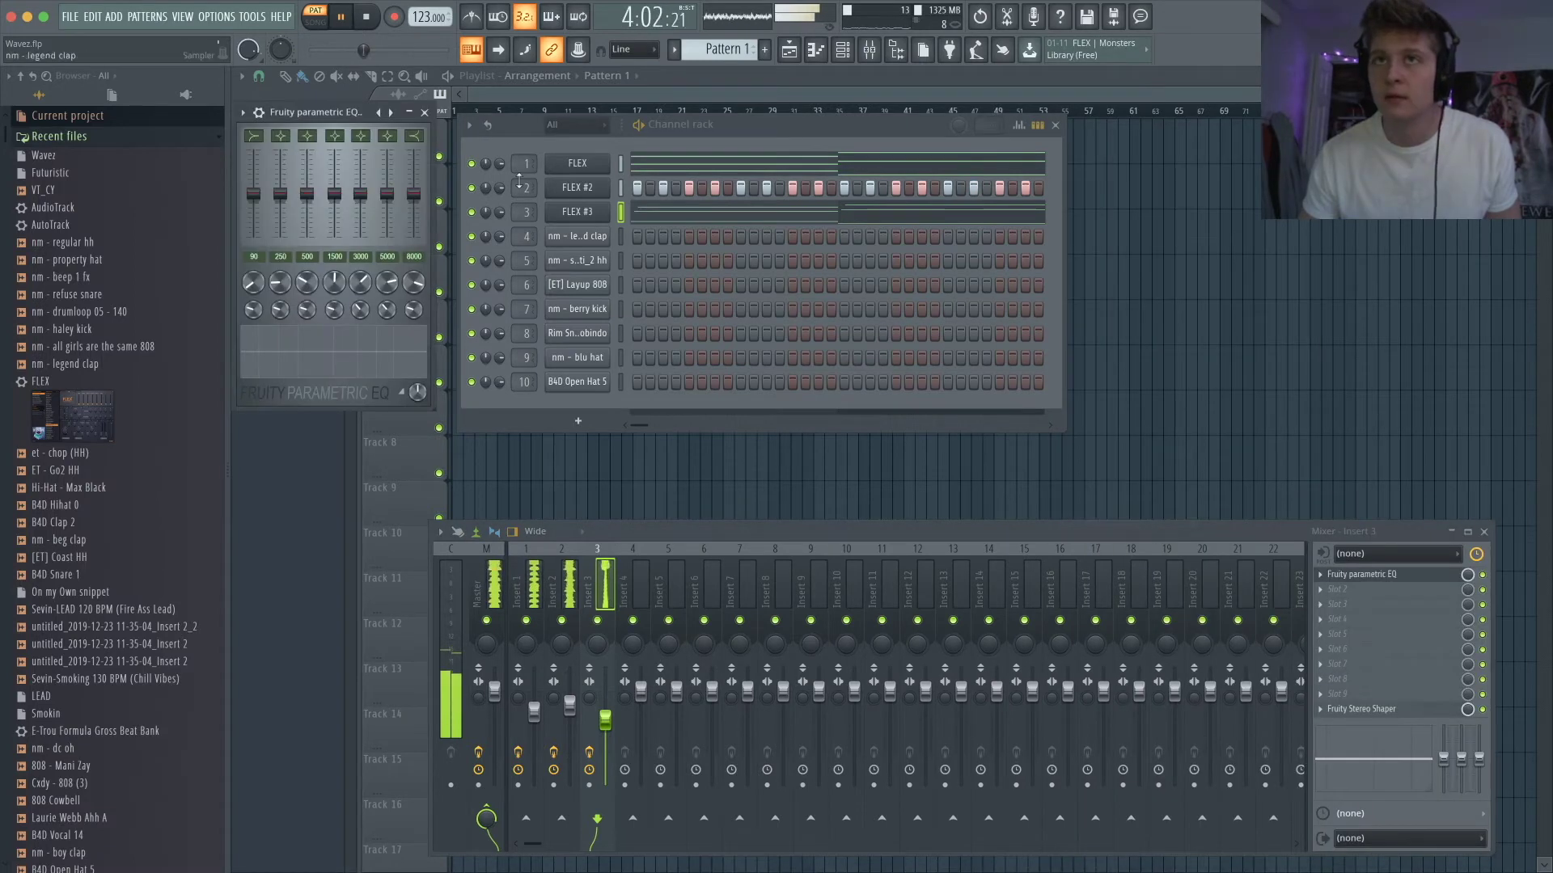
left_click(427, 112)
- Replace the EQ in Insert 3's slot 1 with Fruity Parametric EQ 2 and cut its low-shelf band 1 to about -8.5 dB at 198 Hz
left_click(1326, 579)
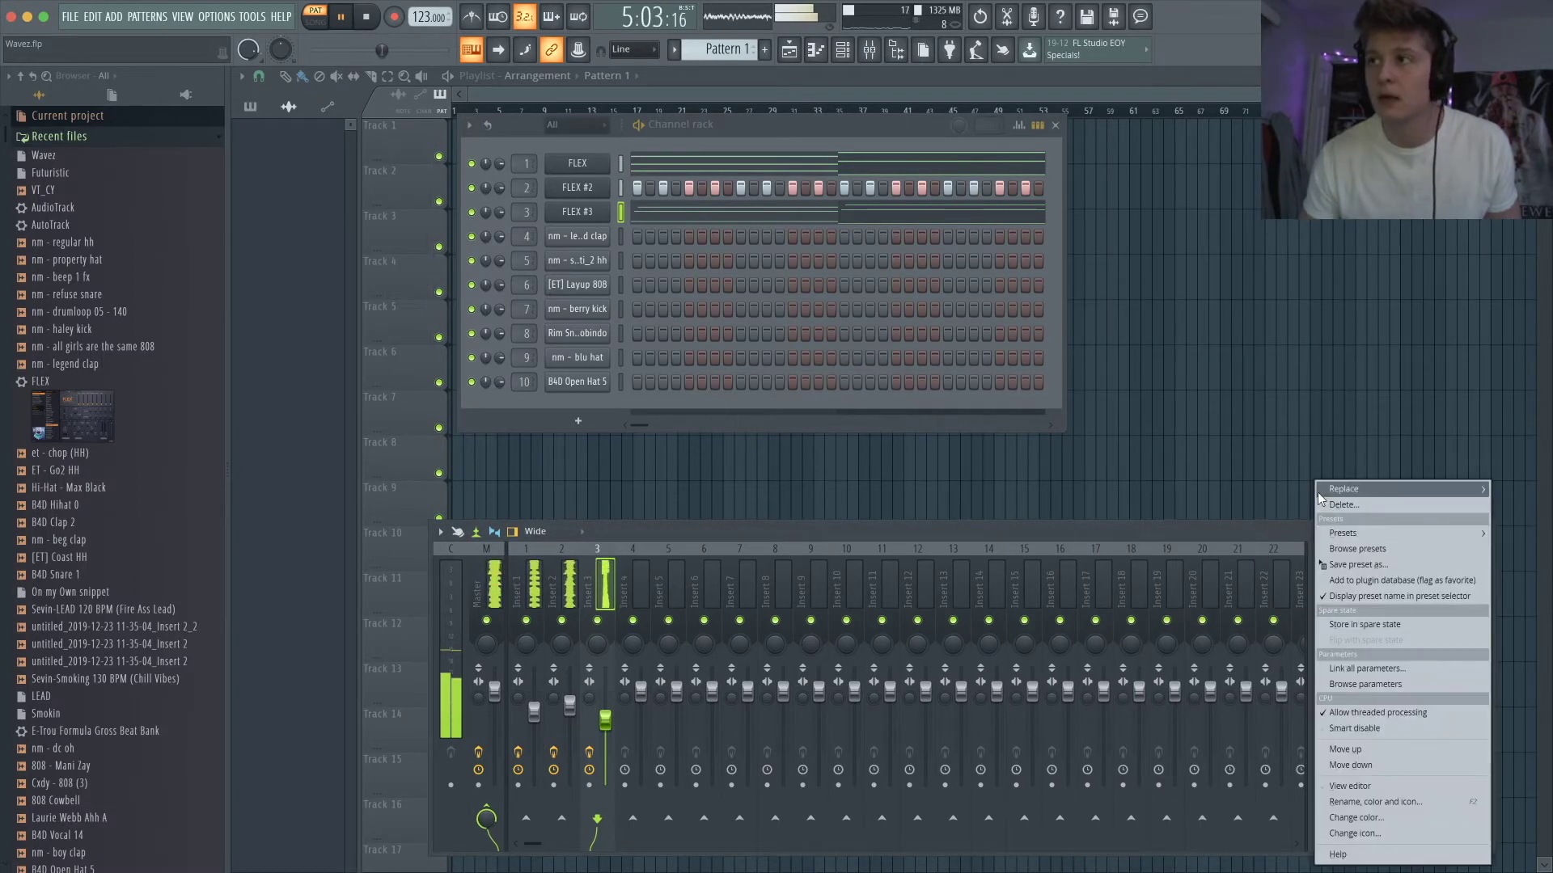
mouse_move(1366, 489)
left_click(1167, 538)
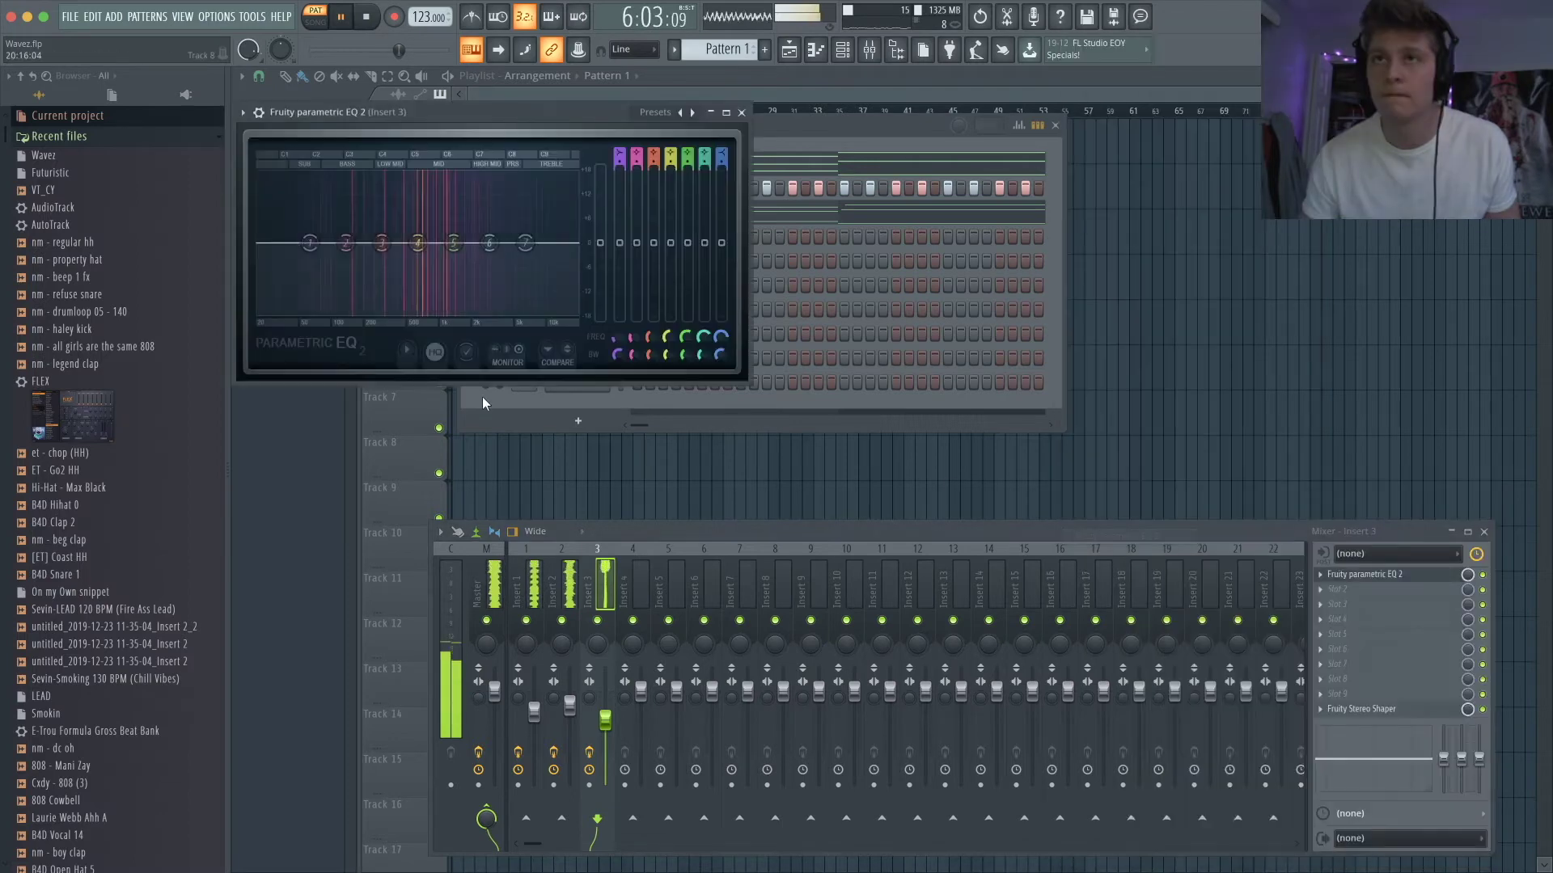
left_click_drag(345, 266, 363, 277)
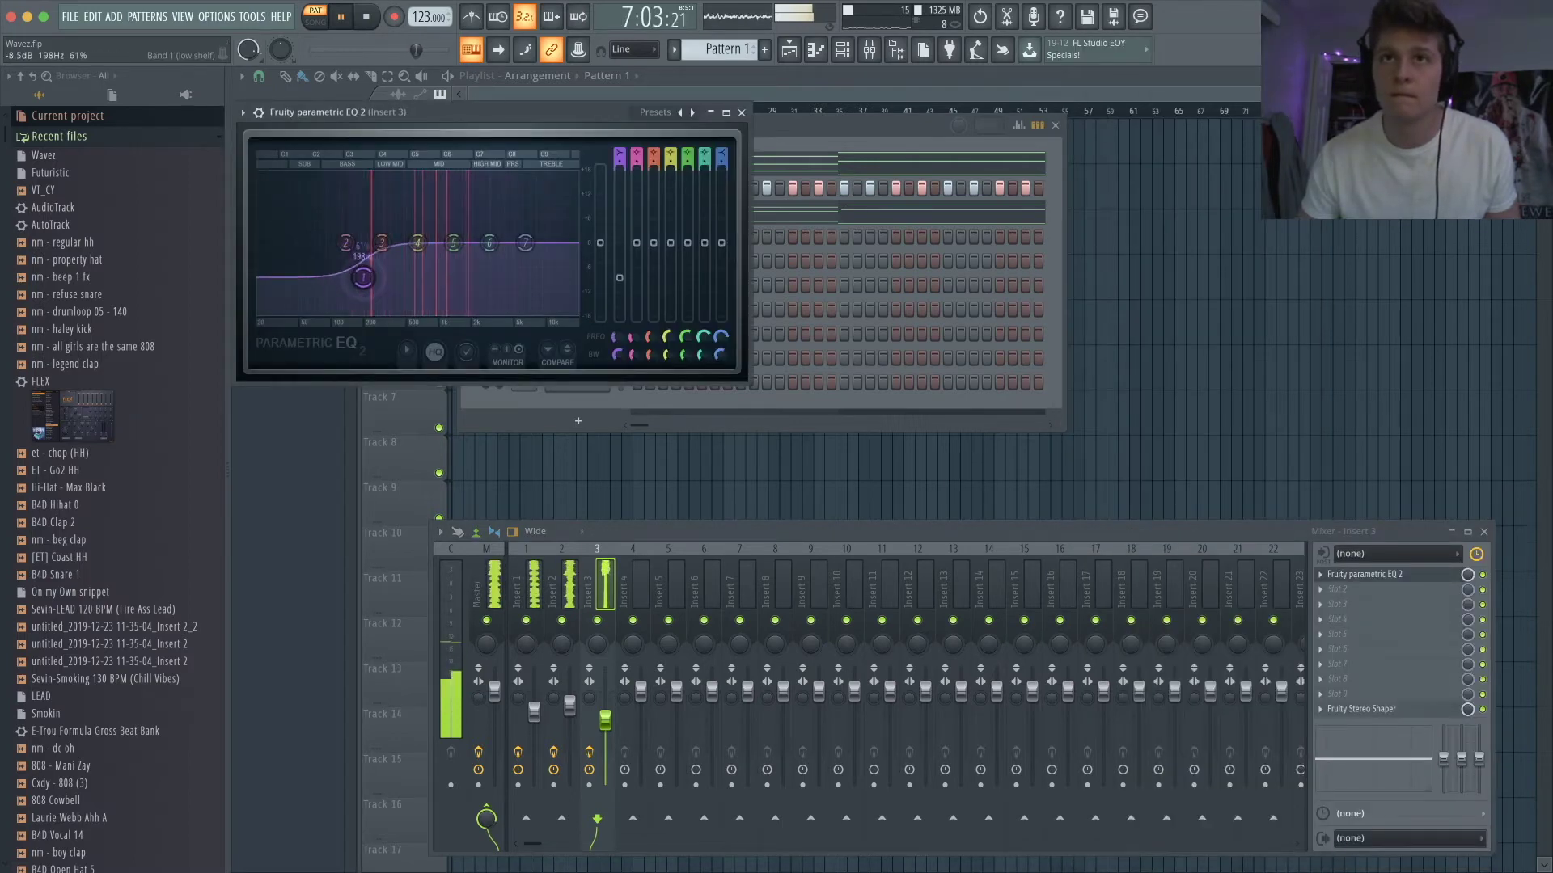
left_click(742, 113)
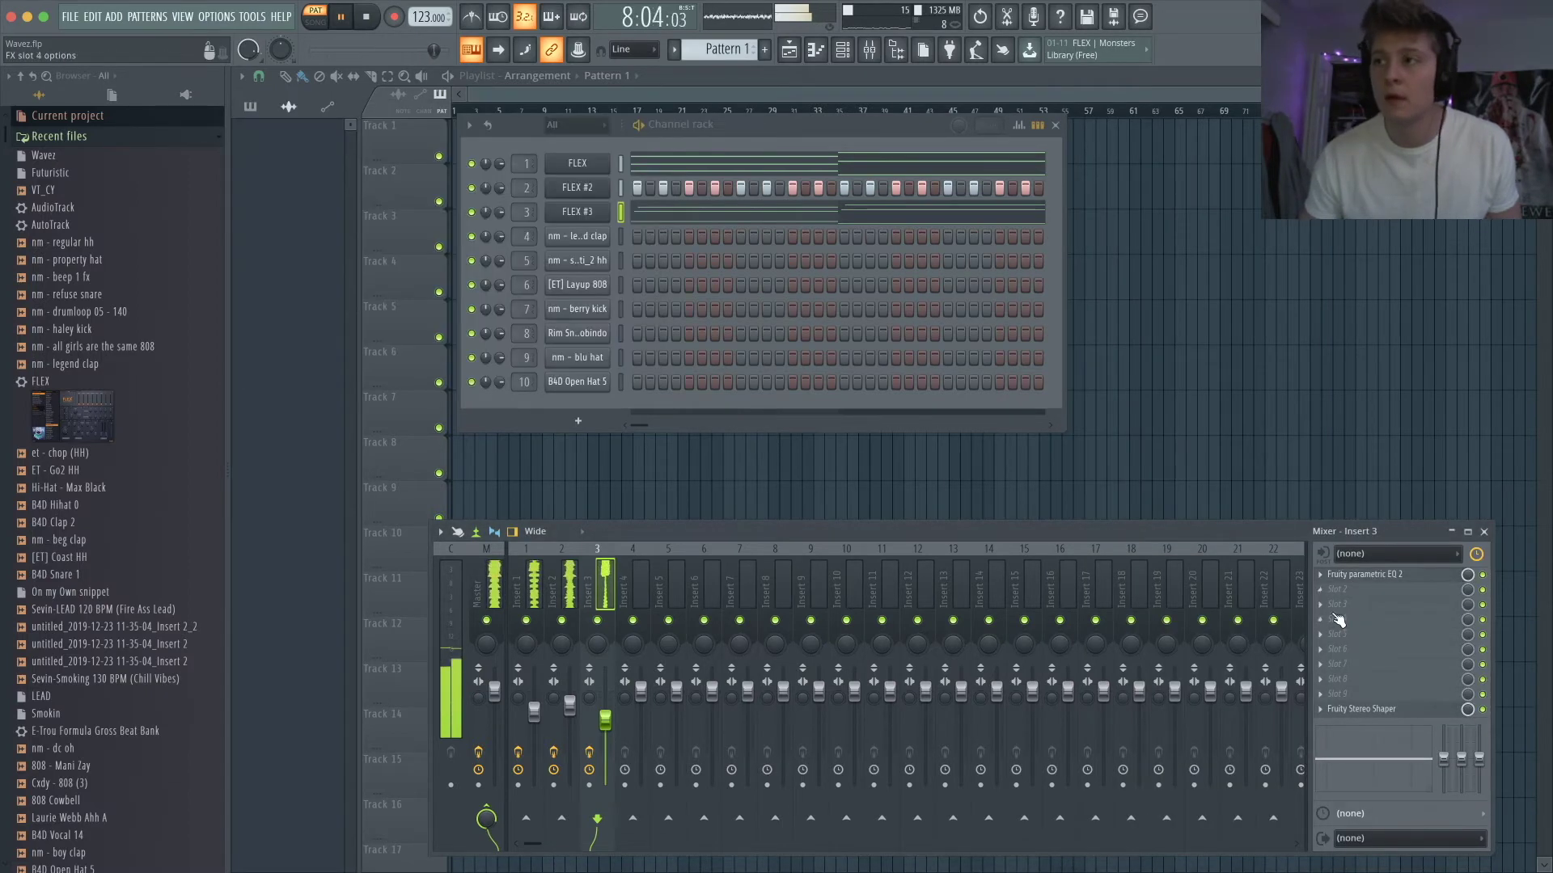
- Load Fruity Convolver with its default impulse into Insert 3's slot 2, close its window and stop playback
left_click(1330, 591)
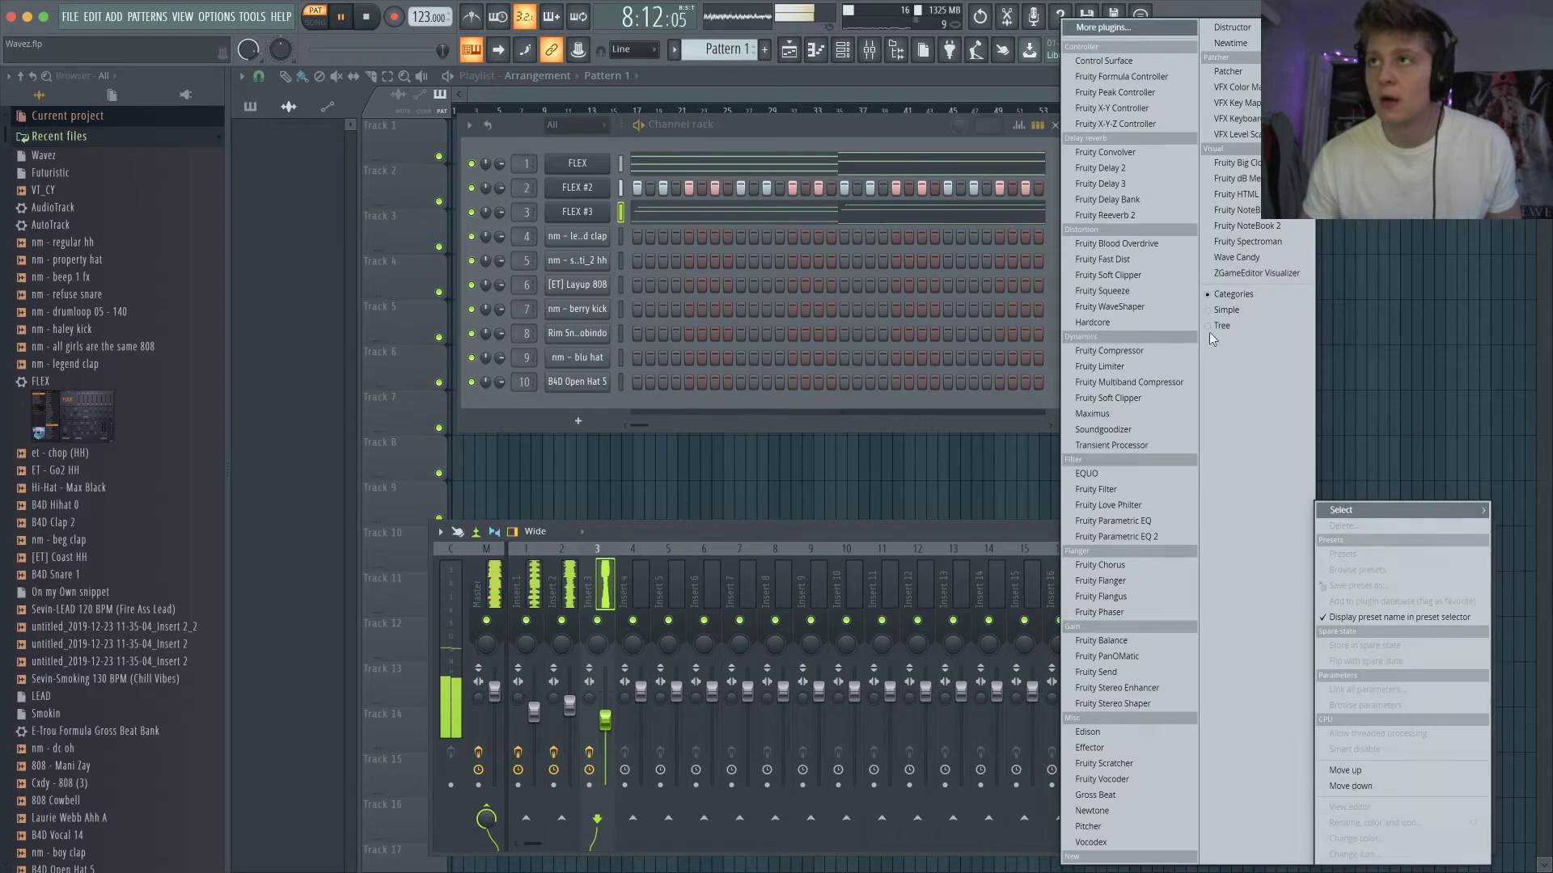
left_click(1136, 152)
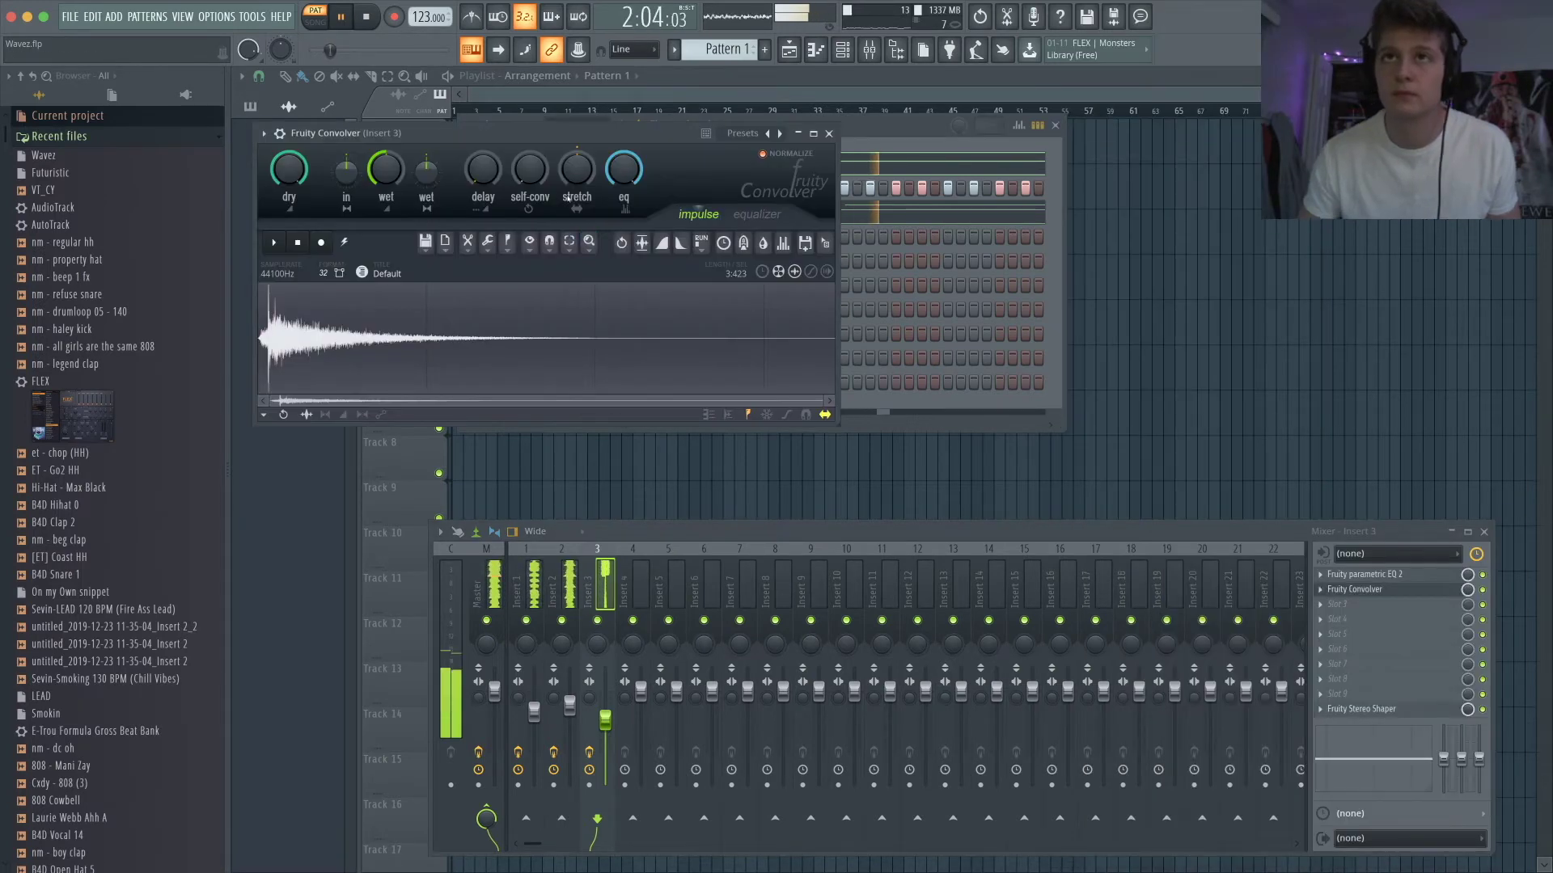
left_click(828, 135)
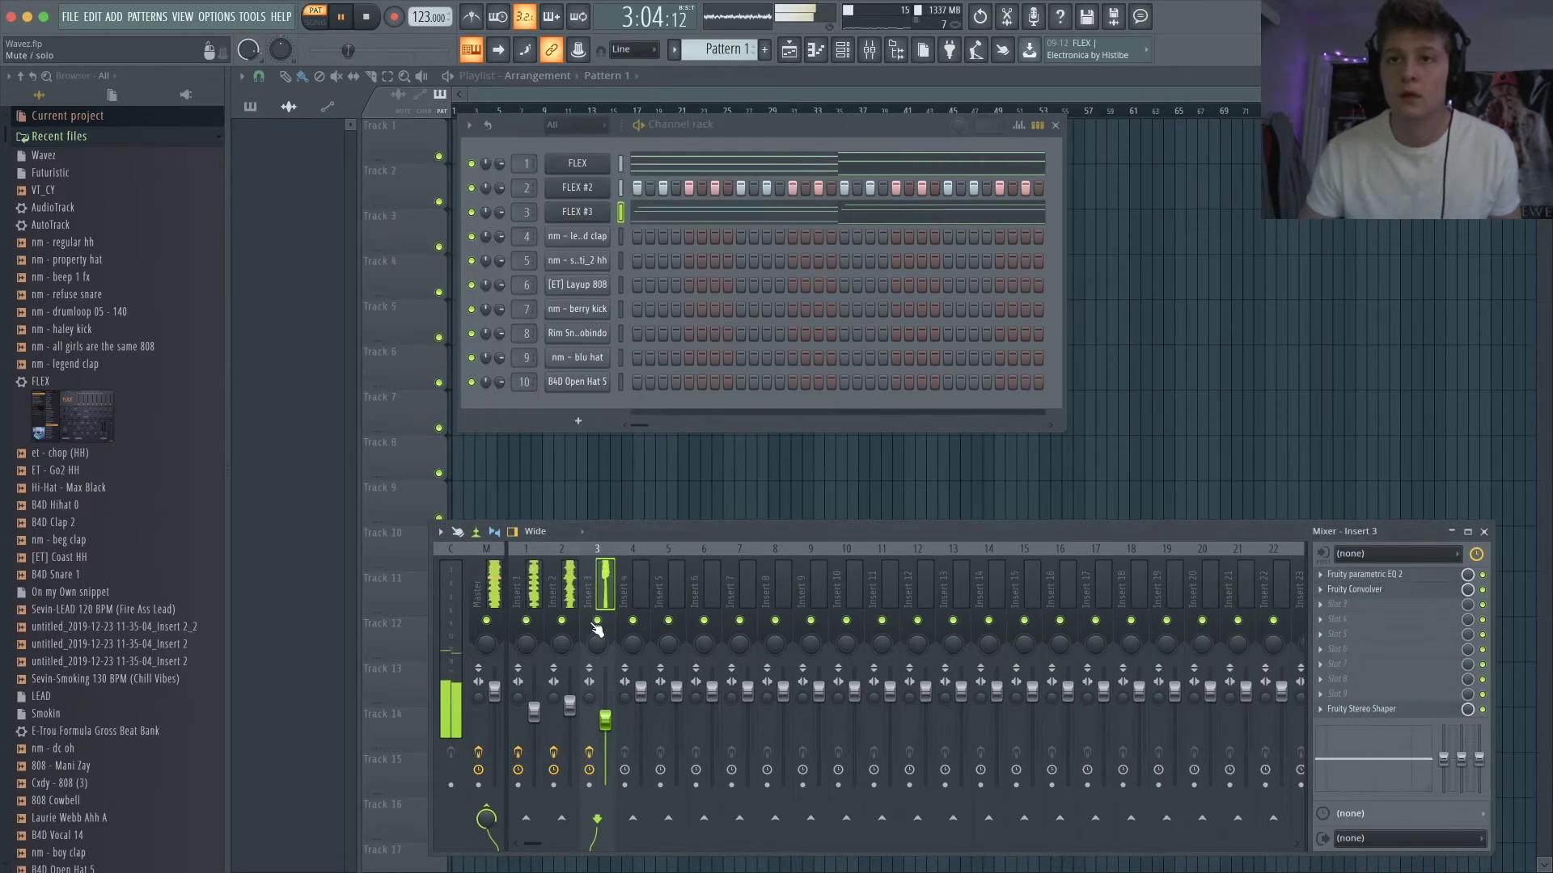
key("space")
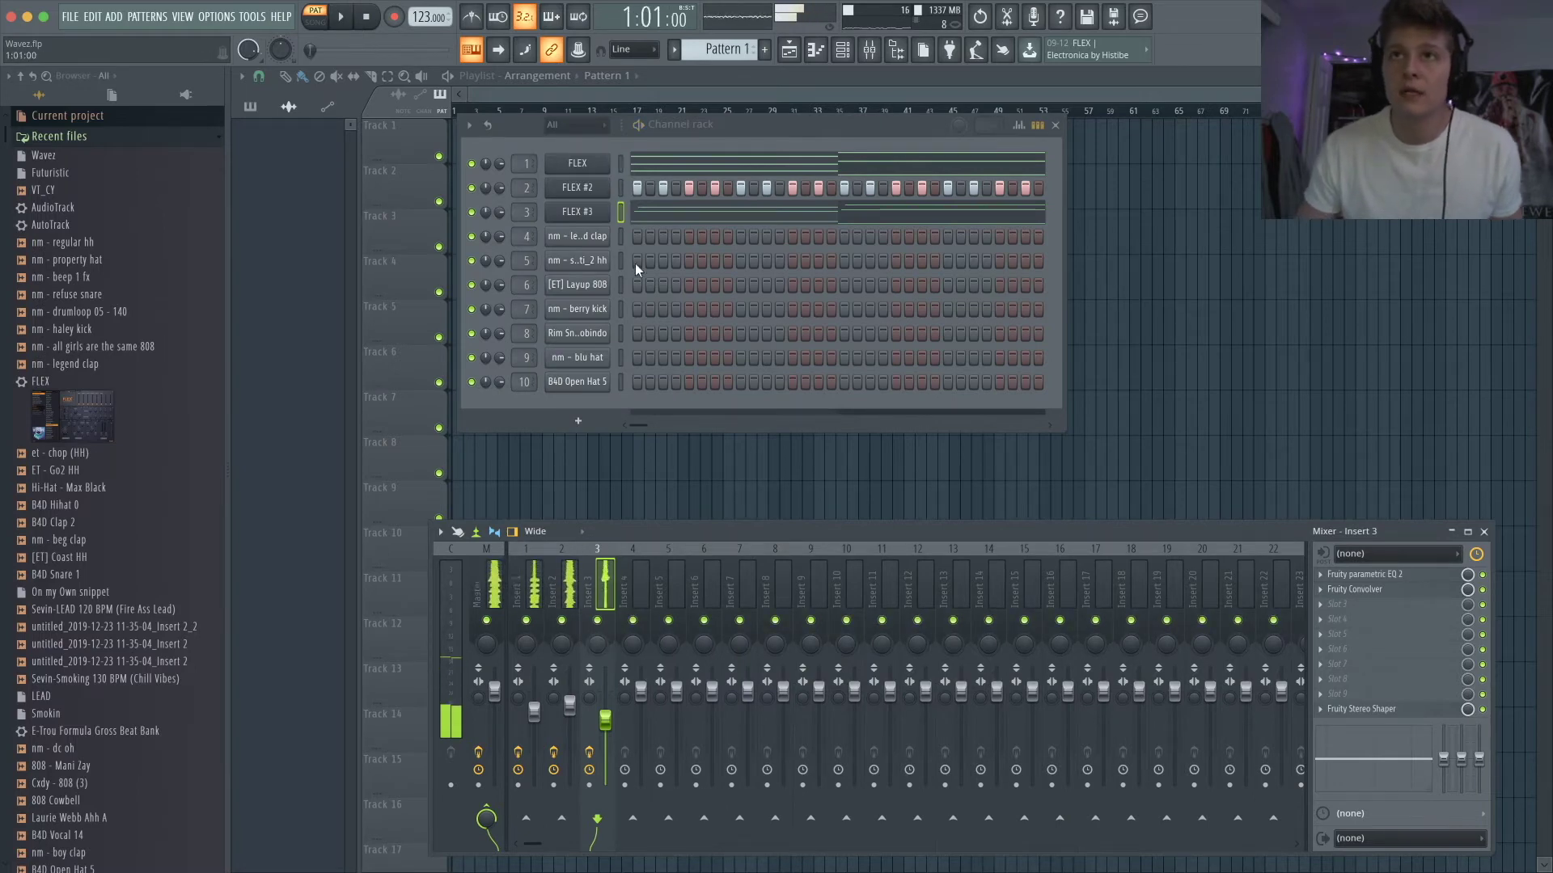
- Fill every 2 steps of the nm - spaghetti_2 hh channel with hits and open it in the piano roll
right_click(601, 263)
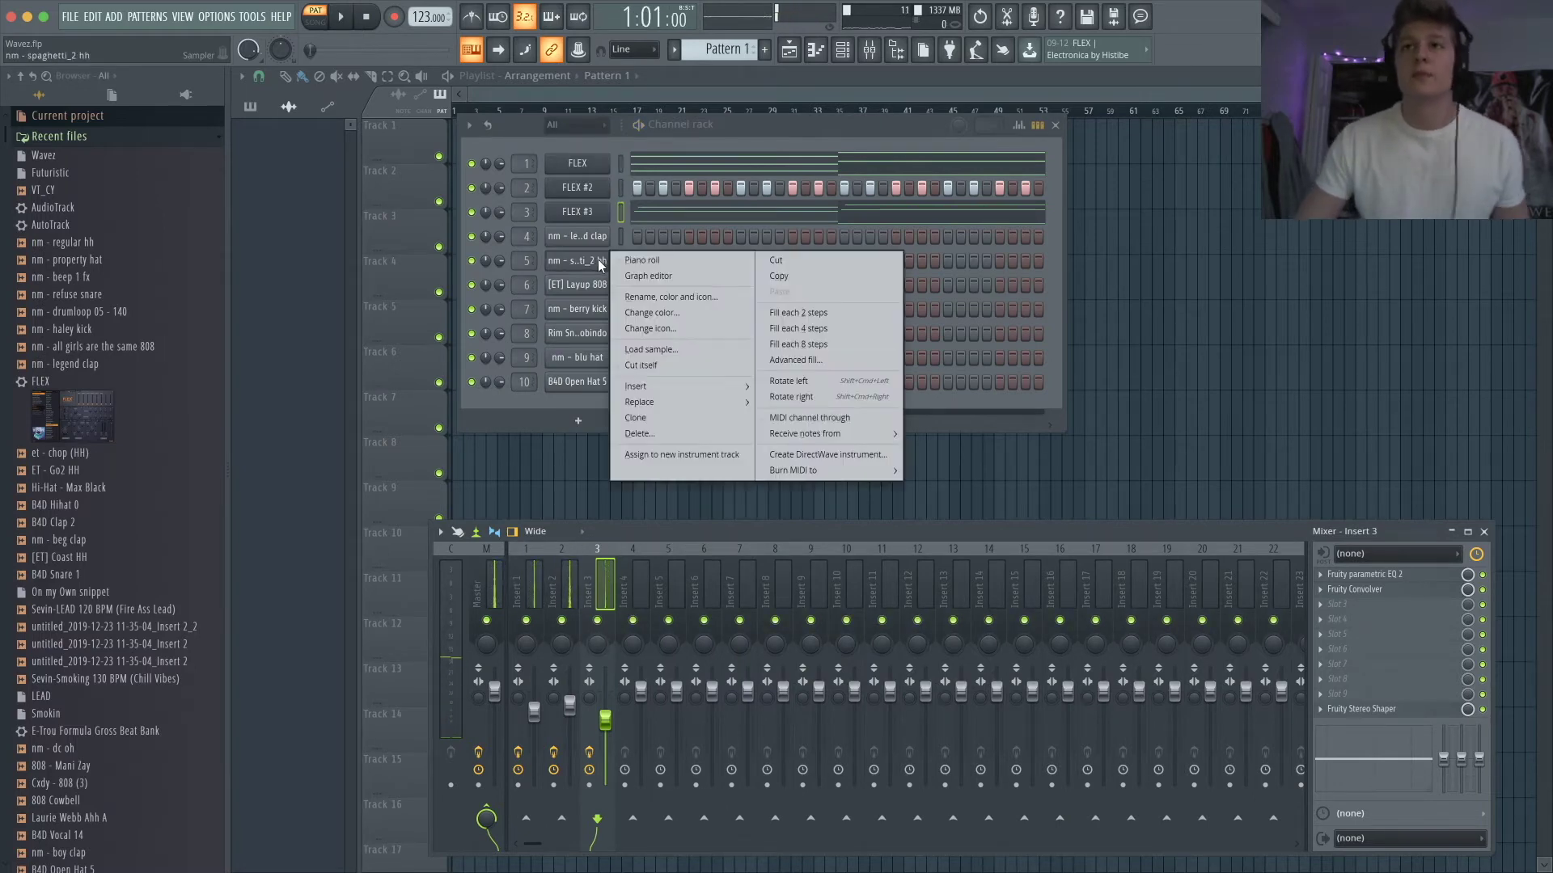
left_click(817, 316)
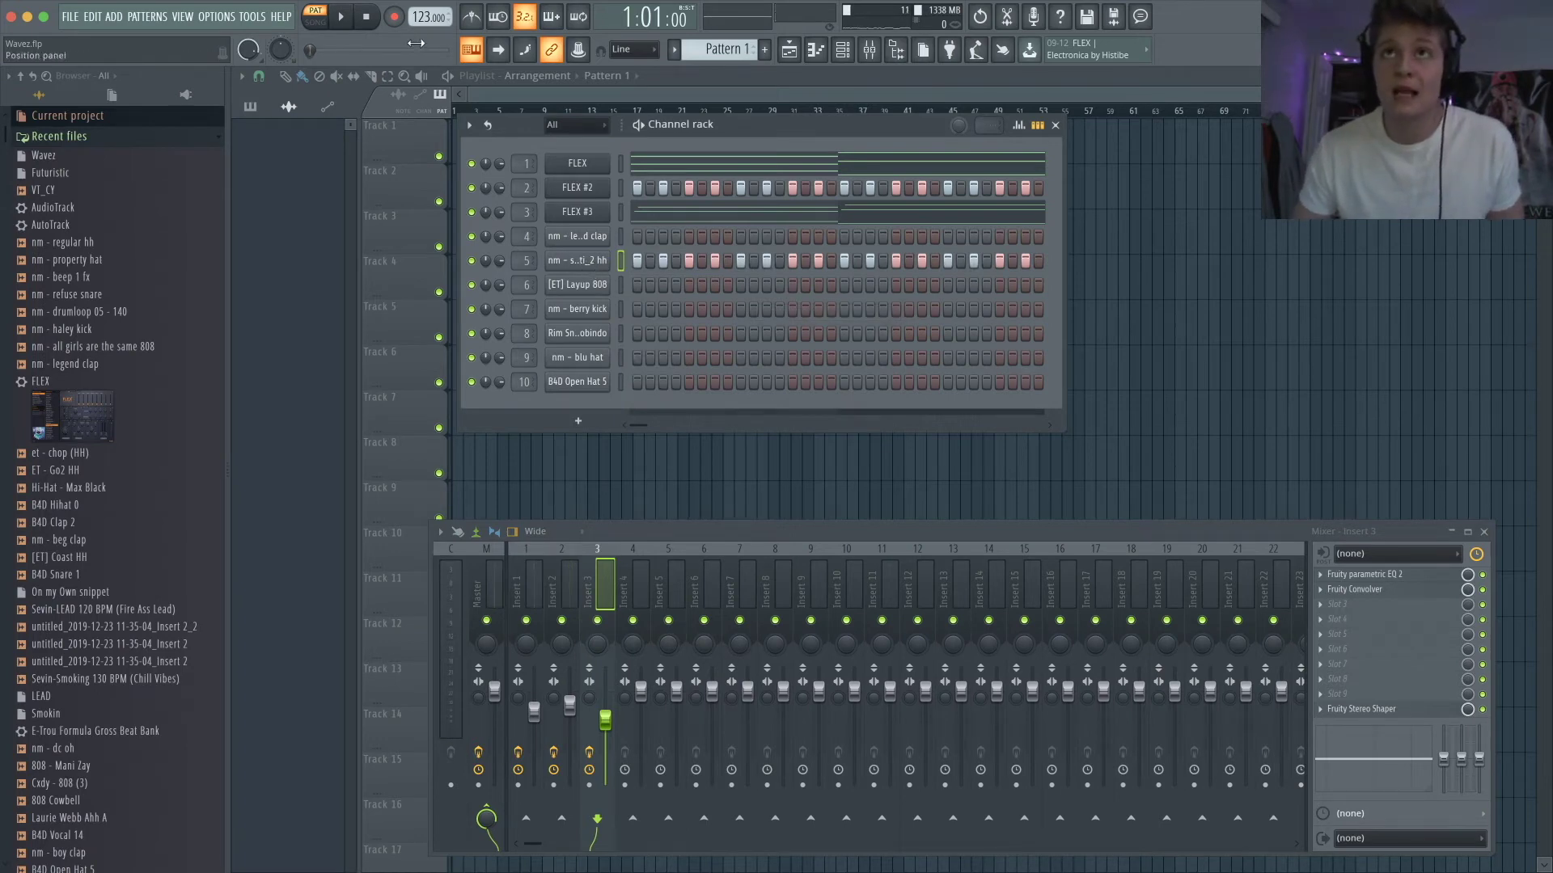
right_click(588, 269)
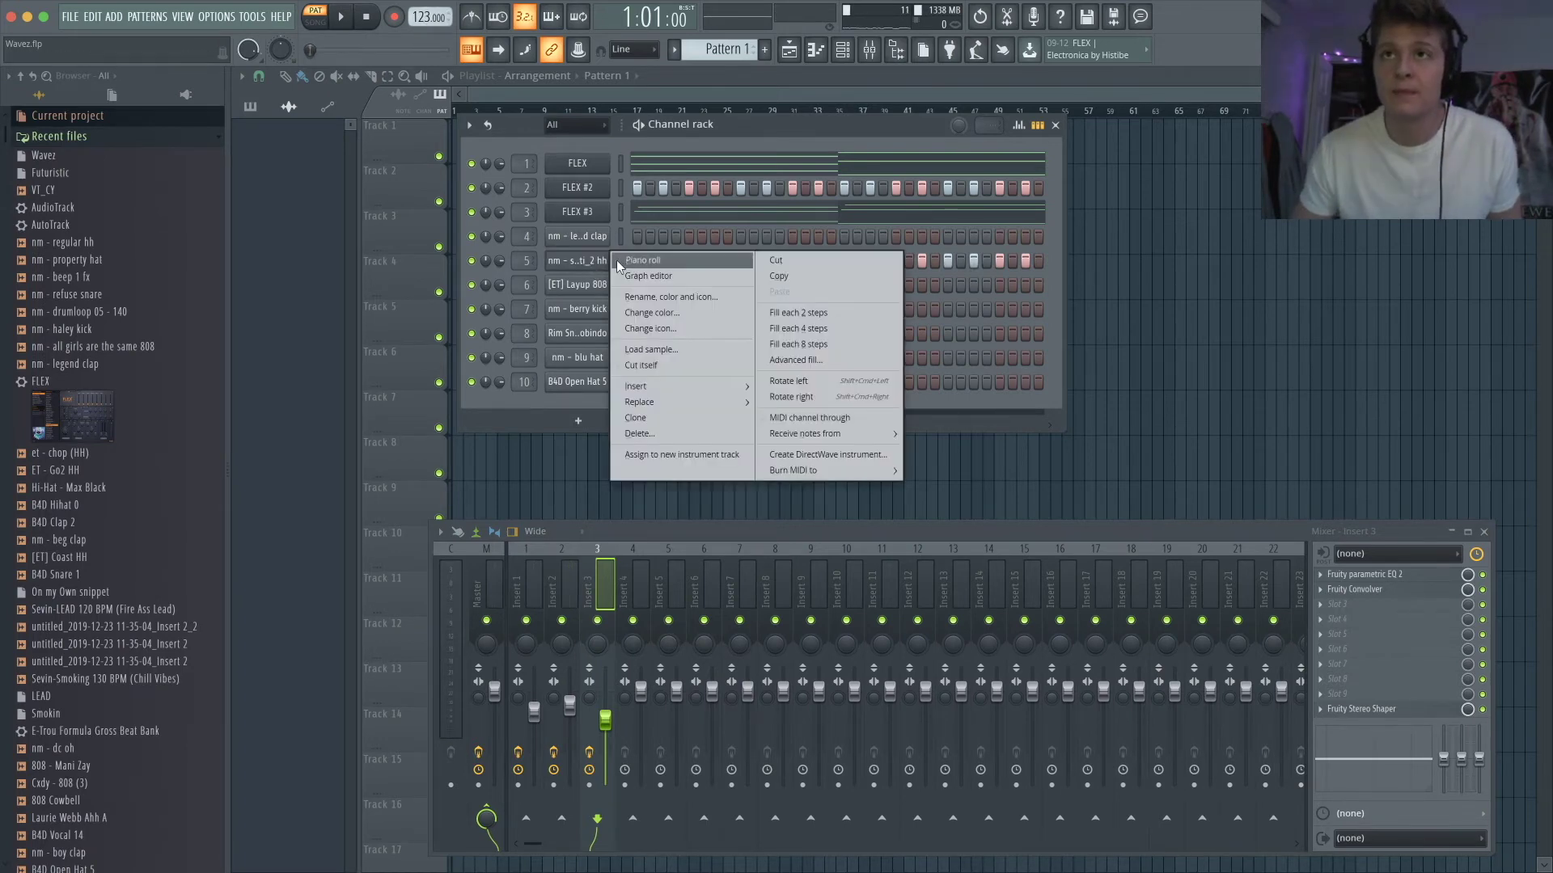
left_click(618, 260)
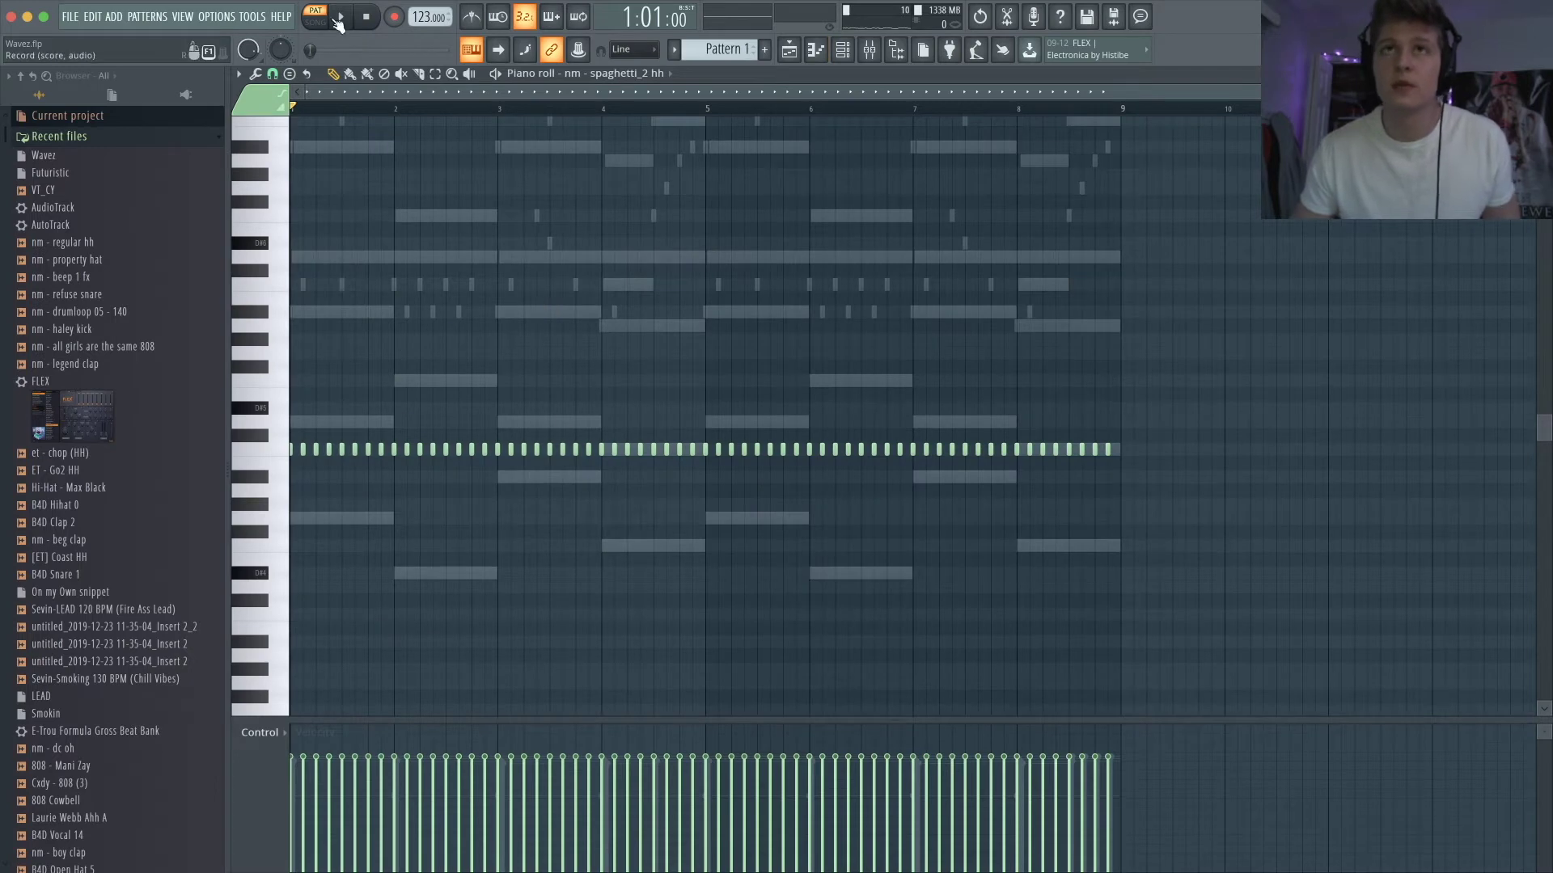
- Change the piano roll's snap setting and erase the hi-hat notes in bars 5 to 8
left_click(281, 75)
left_click(297, 199)
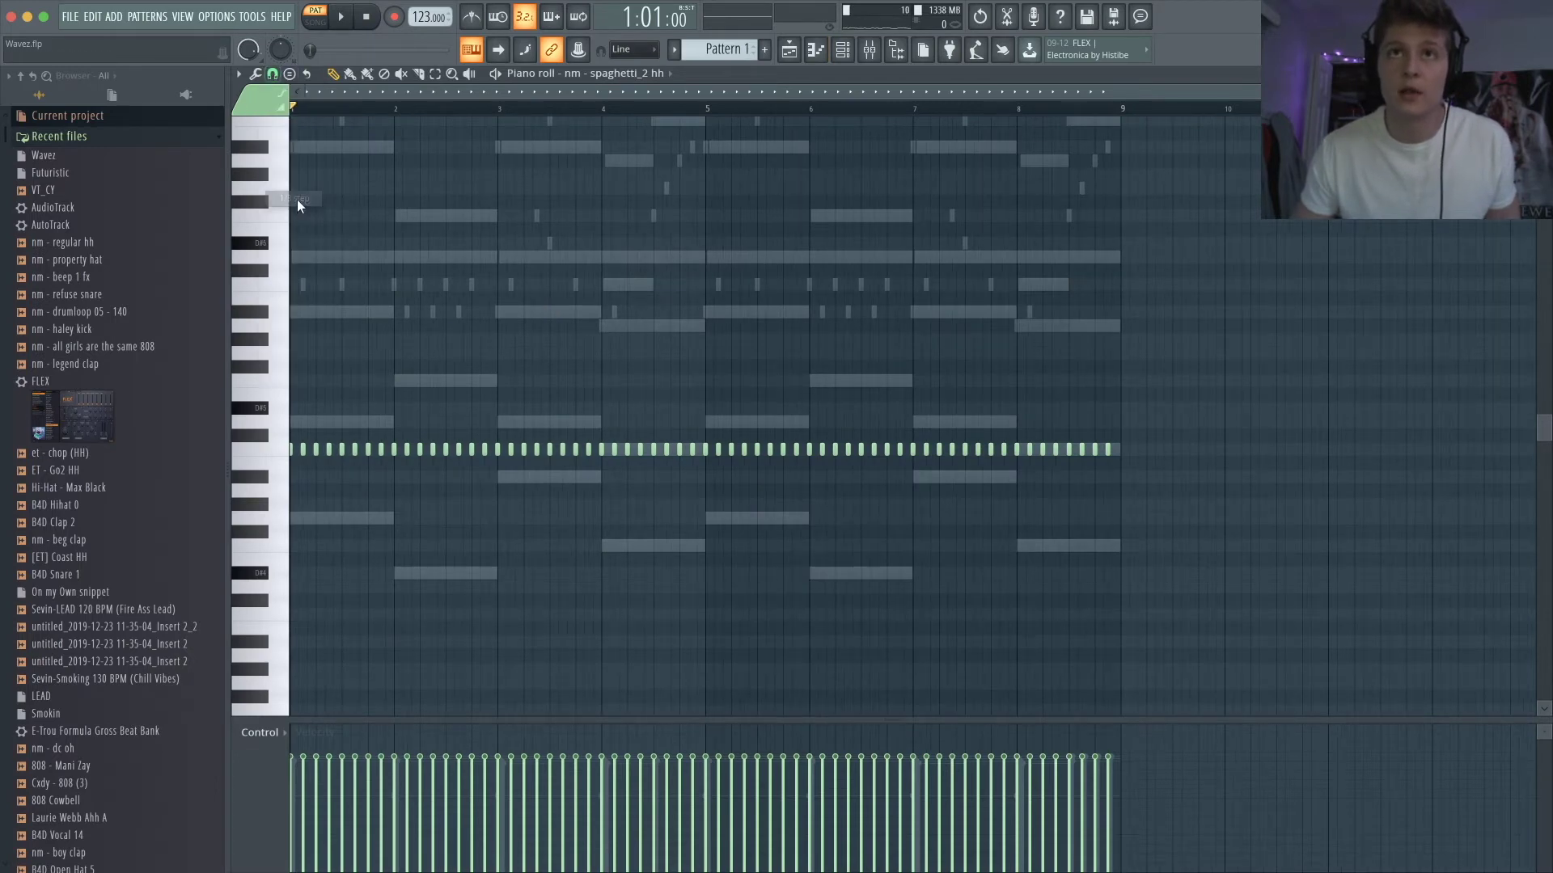
left_click_drag(1097, 457, 737, 458)
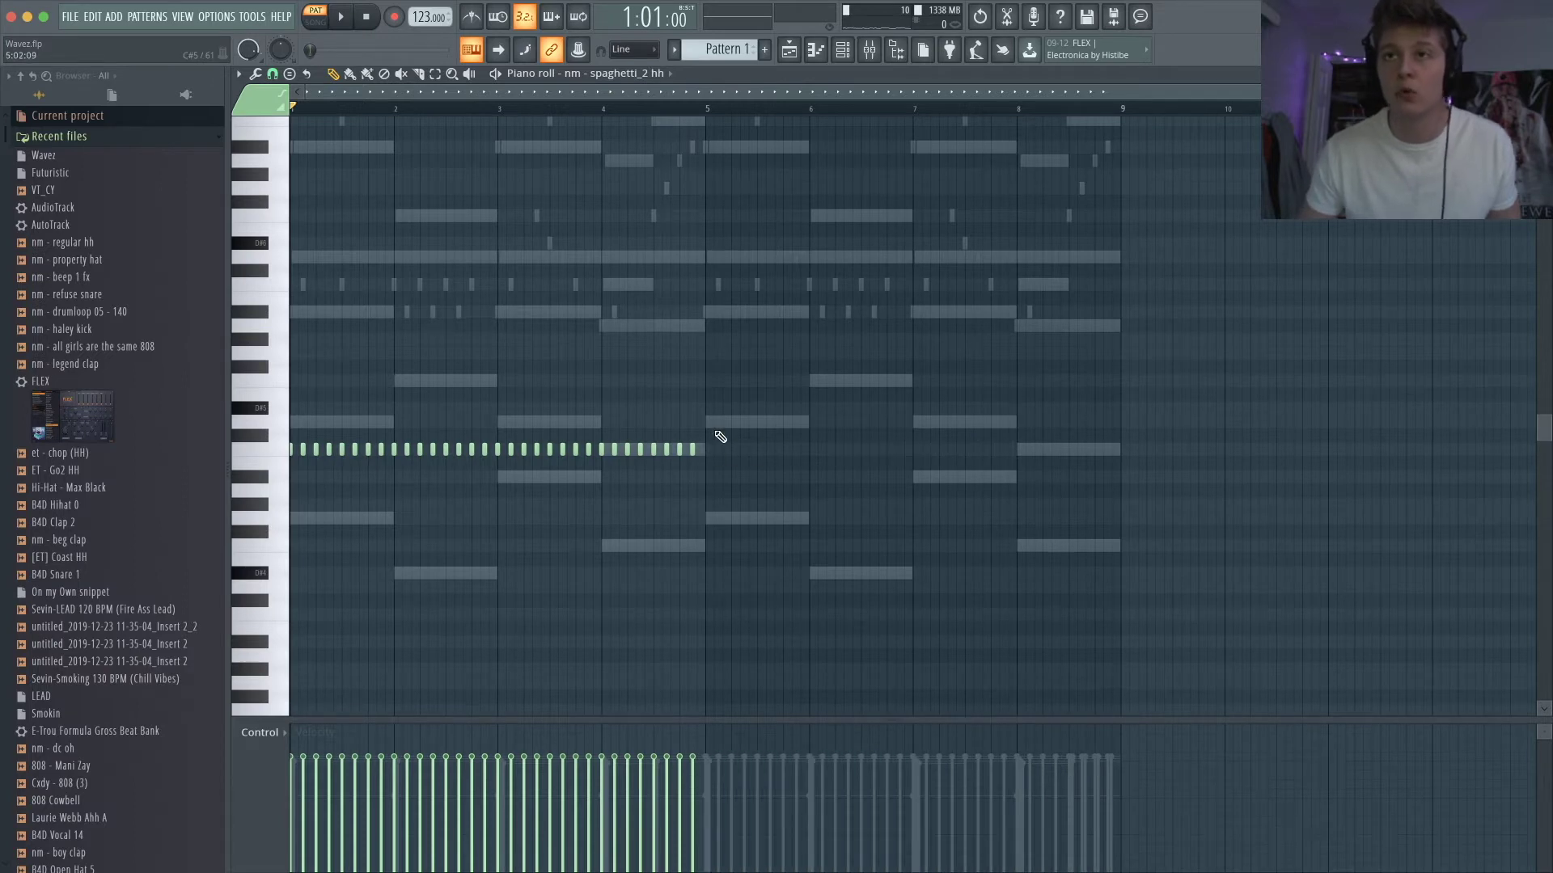
- Add two evenly spaced C5 hi-hat notes between the first two hits of bar 1 to form a triplet roll, and play it
scroll(276, 487, "up", 4)
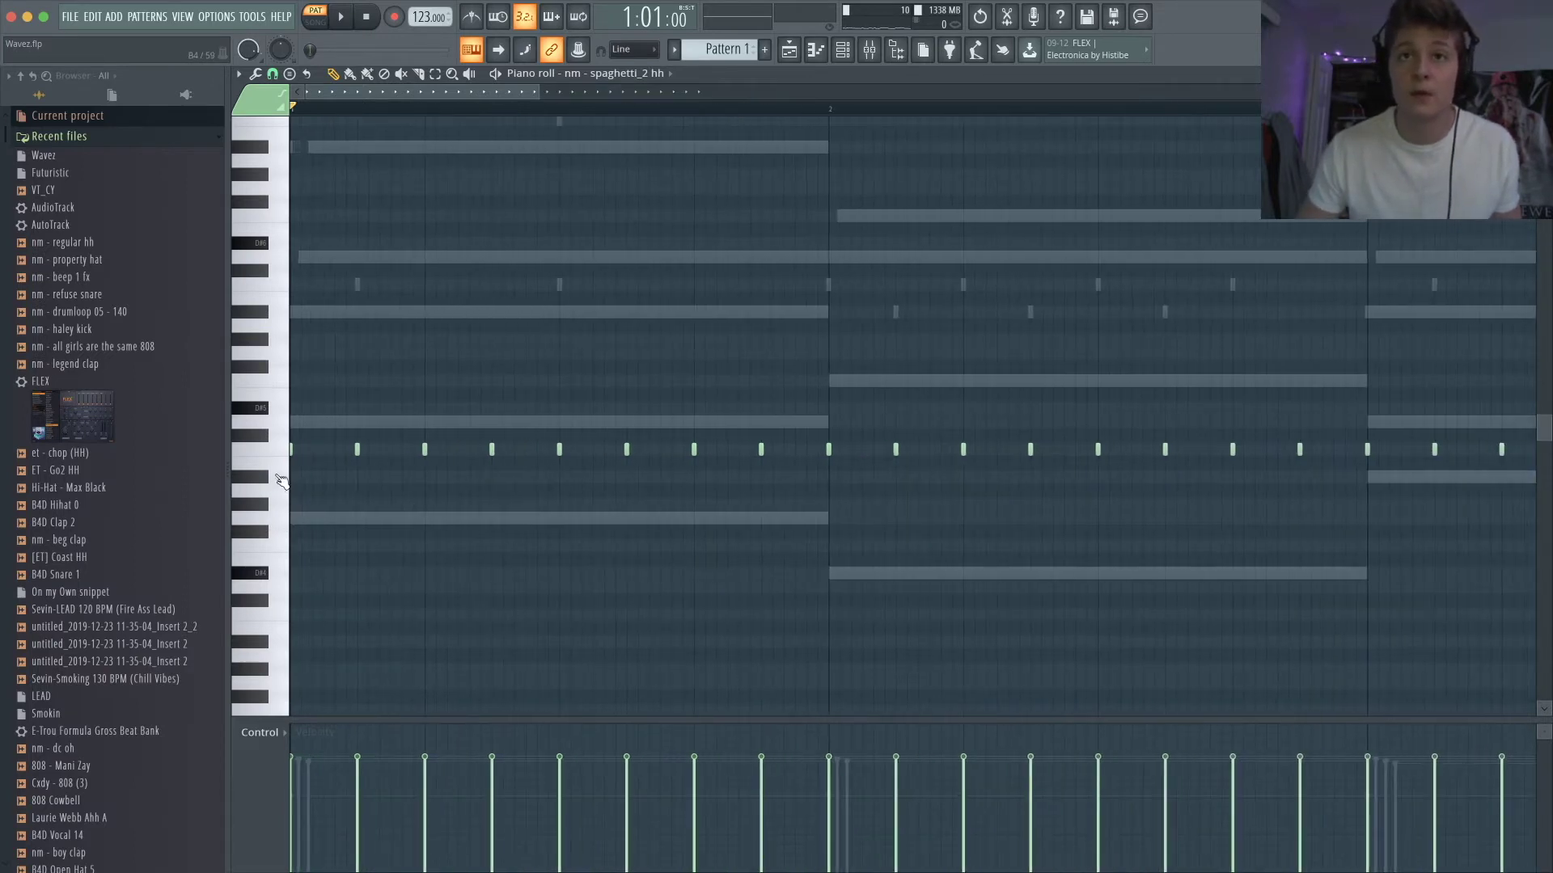
left_click(312, 453)
right_click(314, 452)
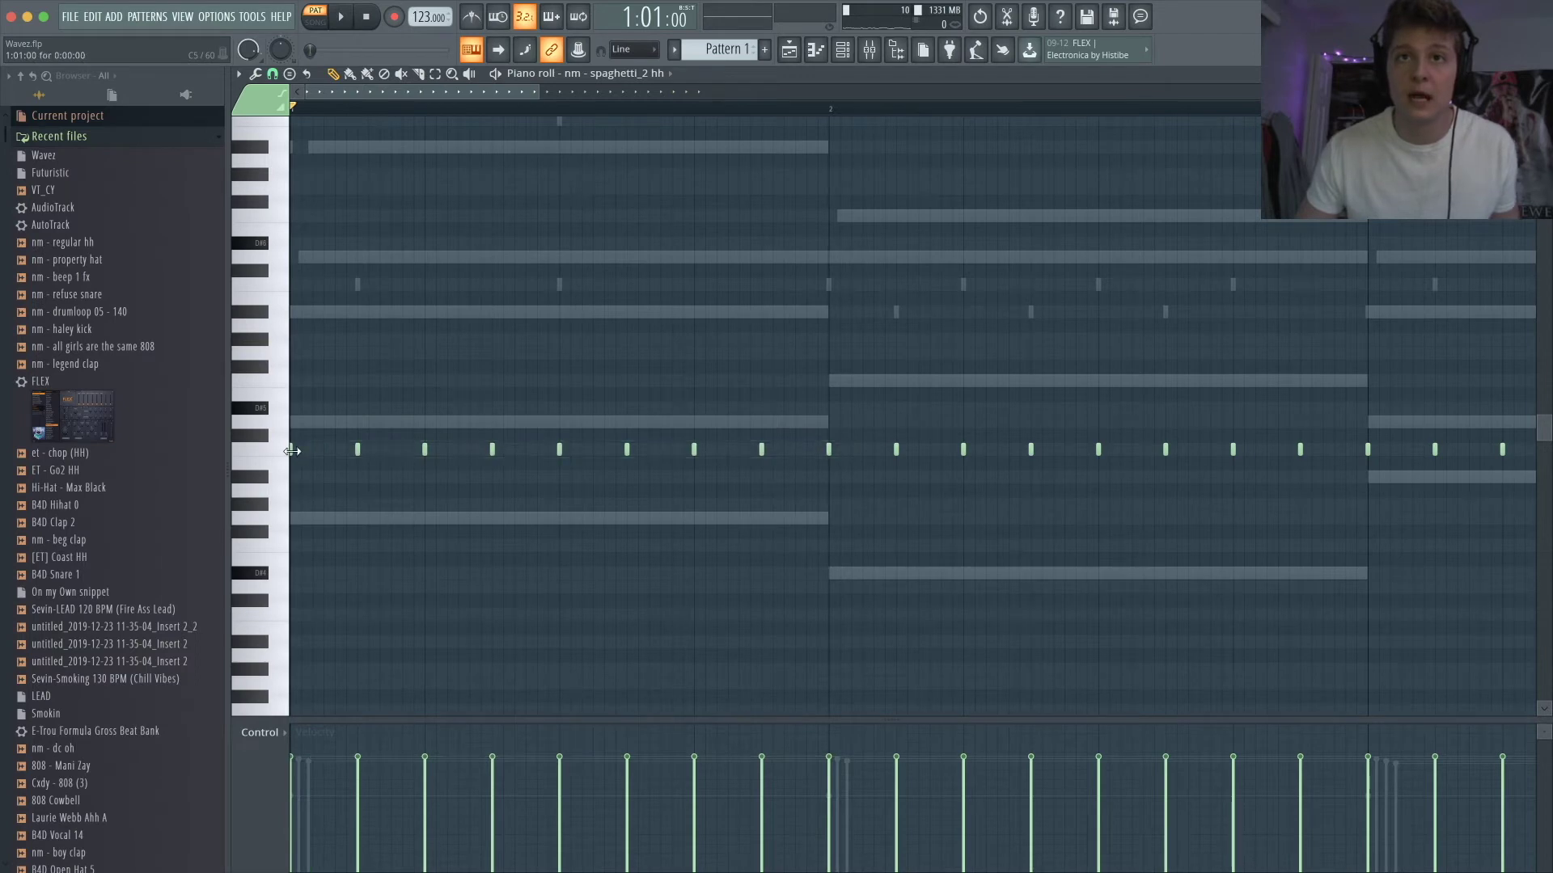
left_click(337, 452)
key("space")
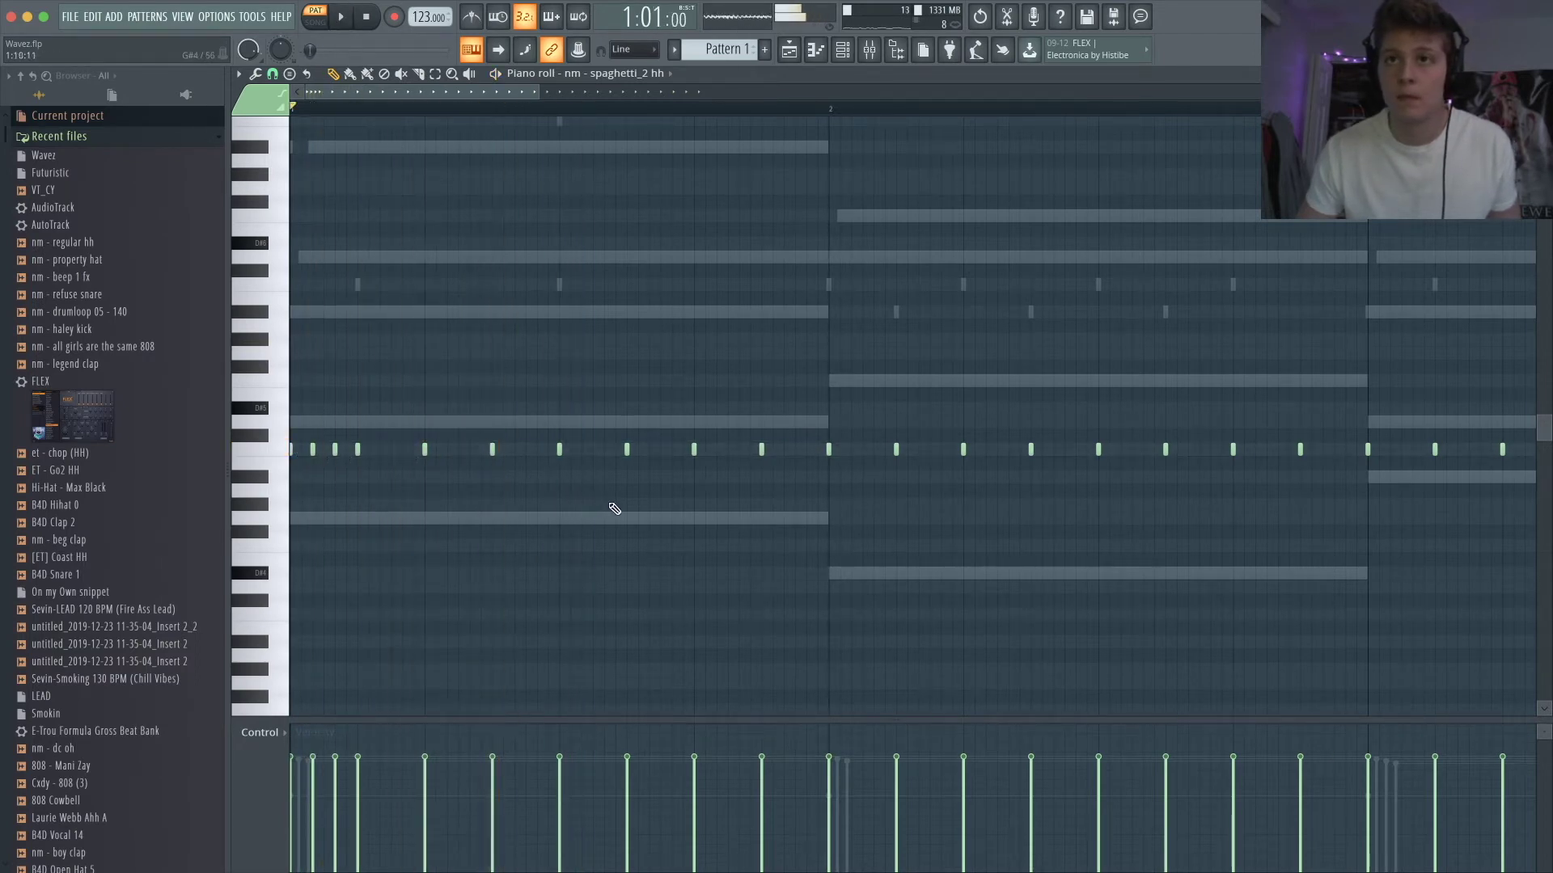
key("space")
key("space")
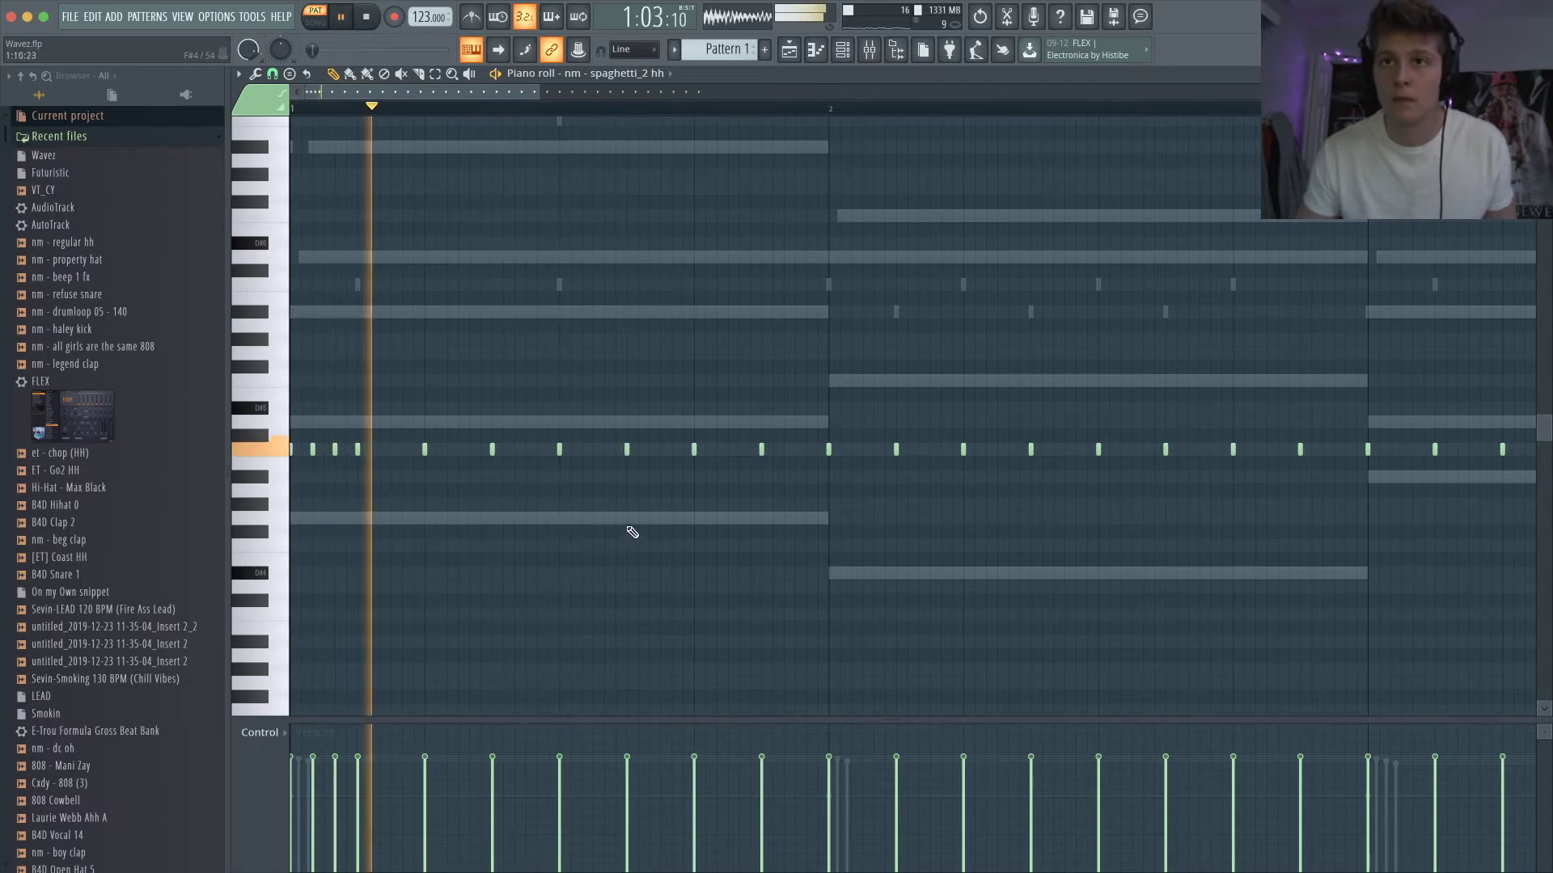
- Add a G4 hi-hat note at step 11 and F4 notes at steps 13, 14 and 15 of bar 1, and play the pattern
left_click(627, 518)
key("space")
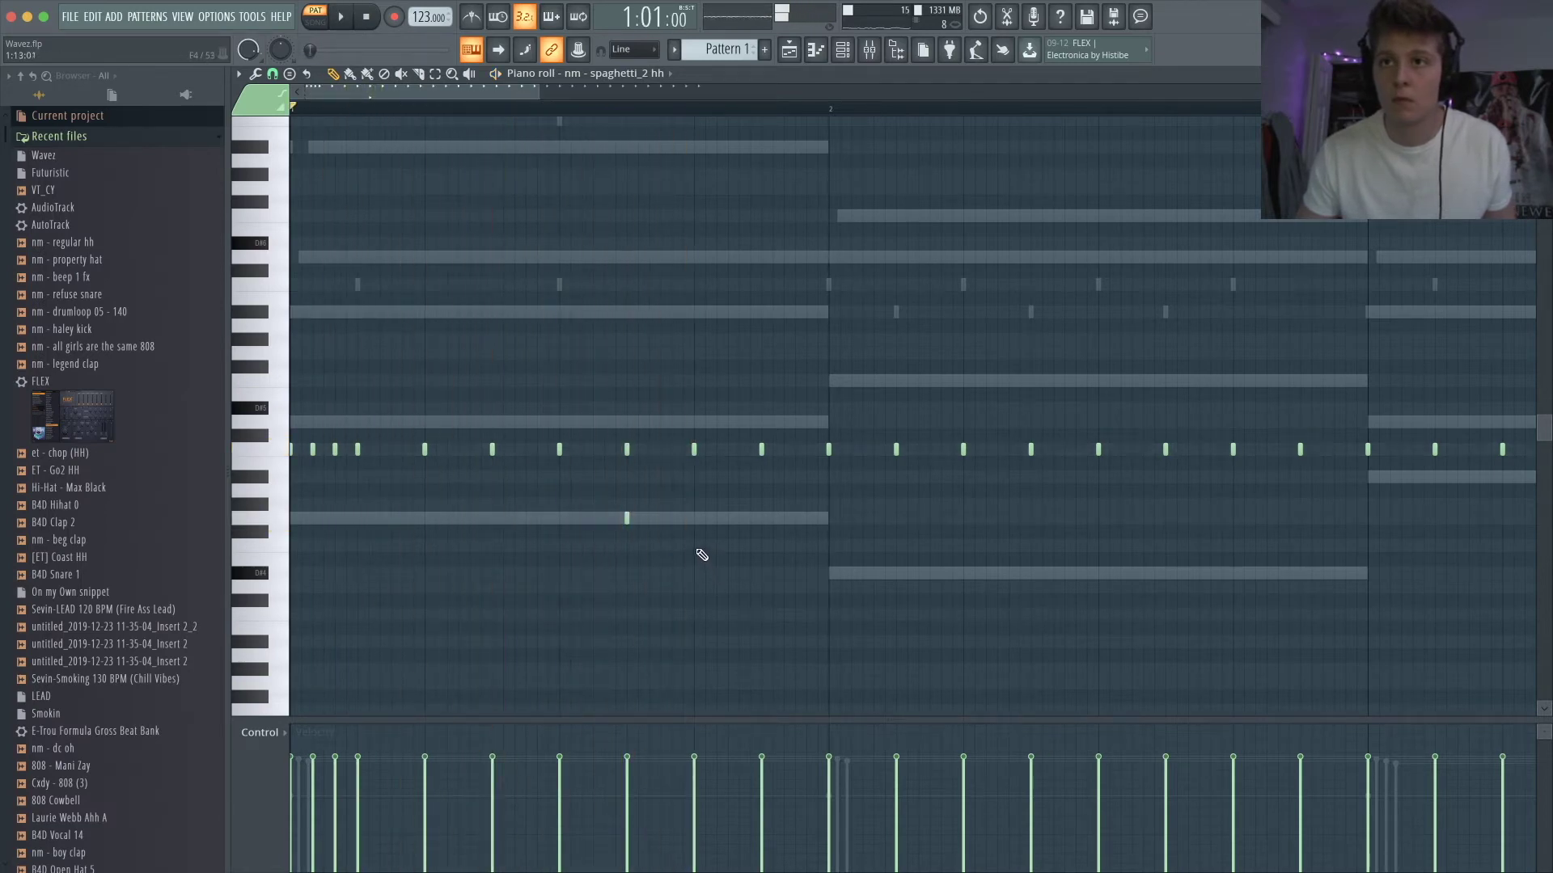
scroll(736, 556, "down", 2)
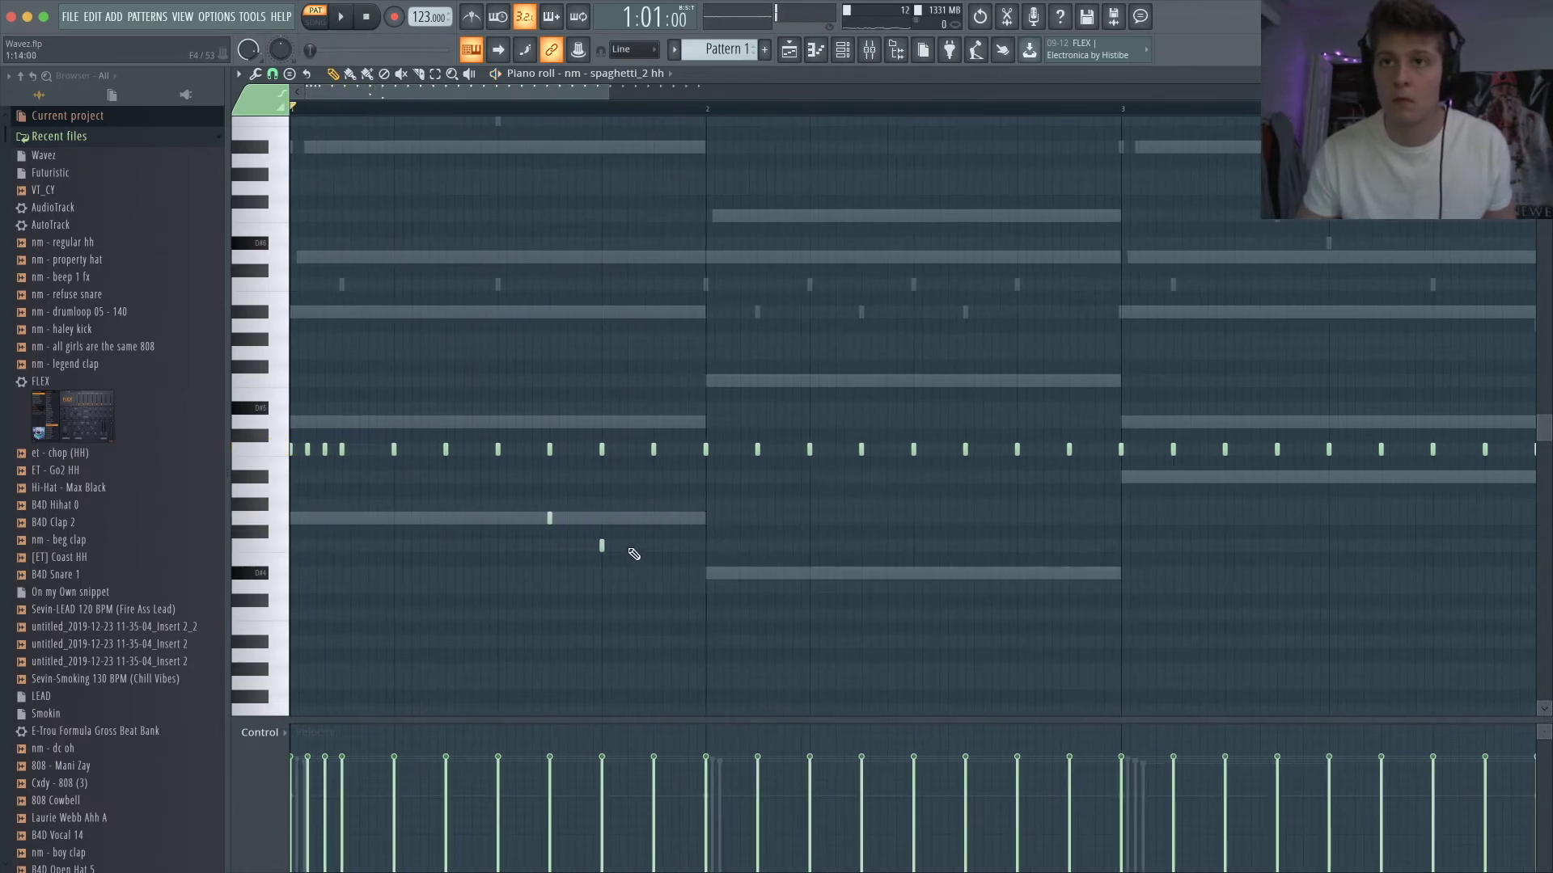
key("space")
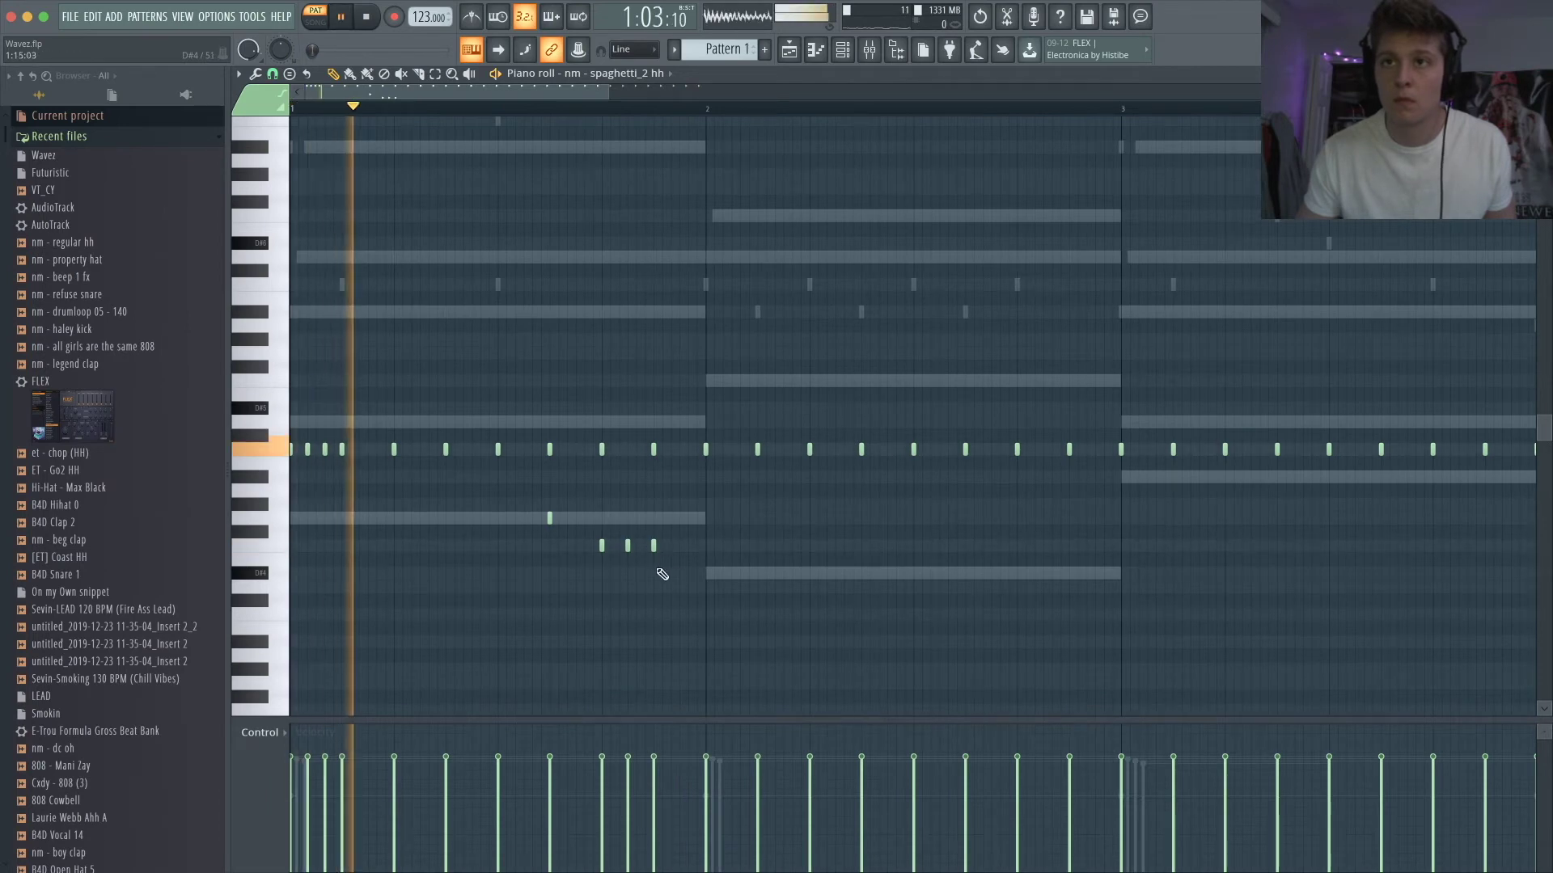
- Respace the last two F4 hi-hat notes in bar 1 so the three F4 hits form a wider triplet run
scroll(658, 570, "down", 2)
left_click_drag(537, 546, 543, 546)
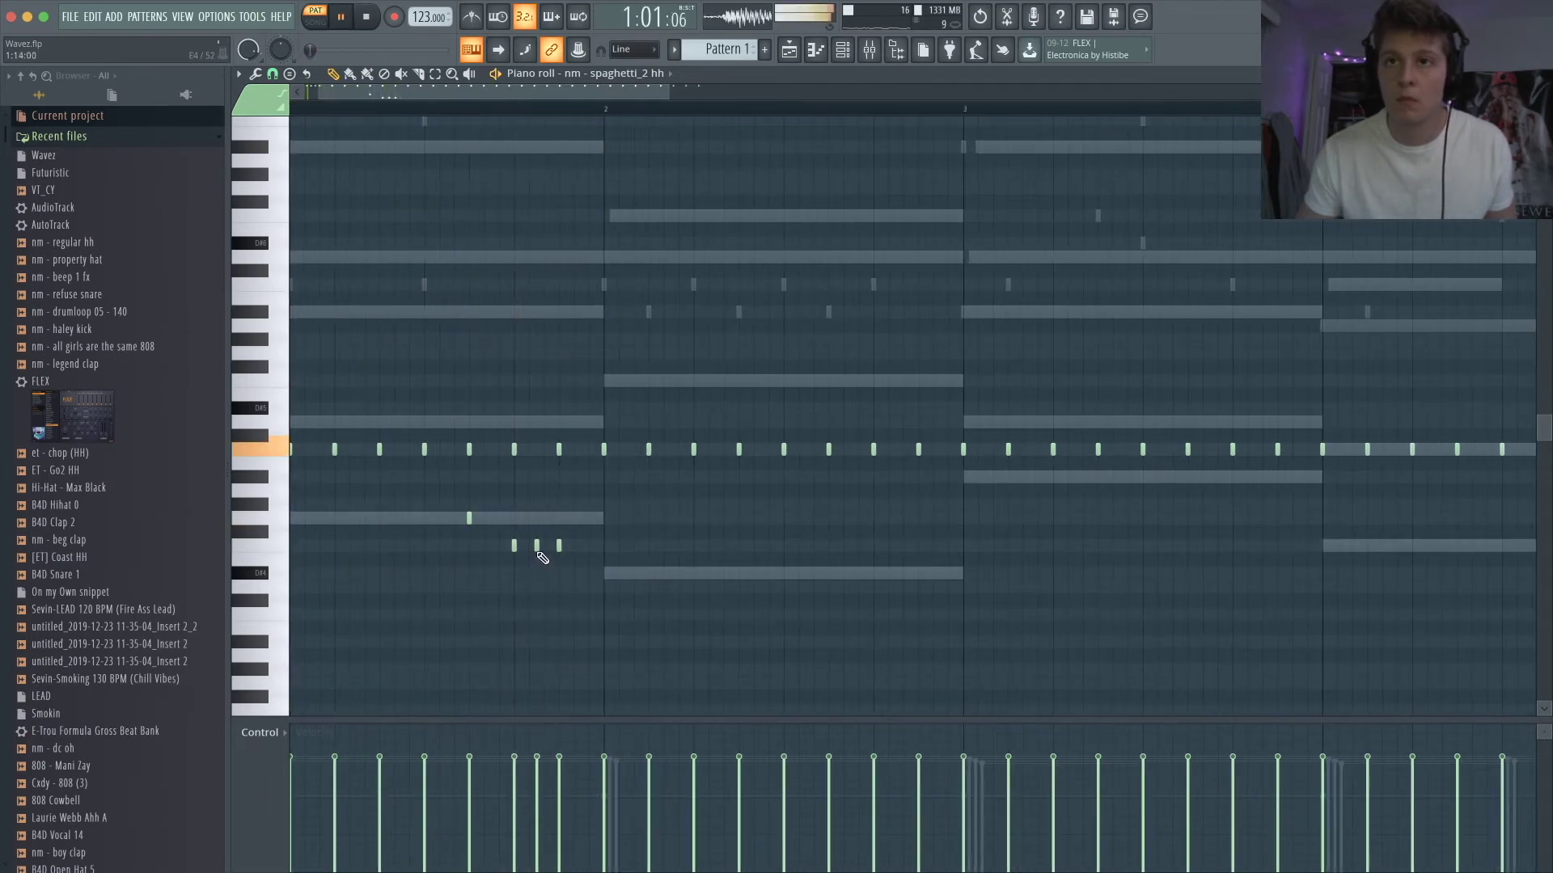
right_click(557, 547)
left_click(574, 545)
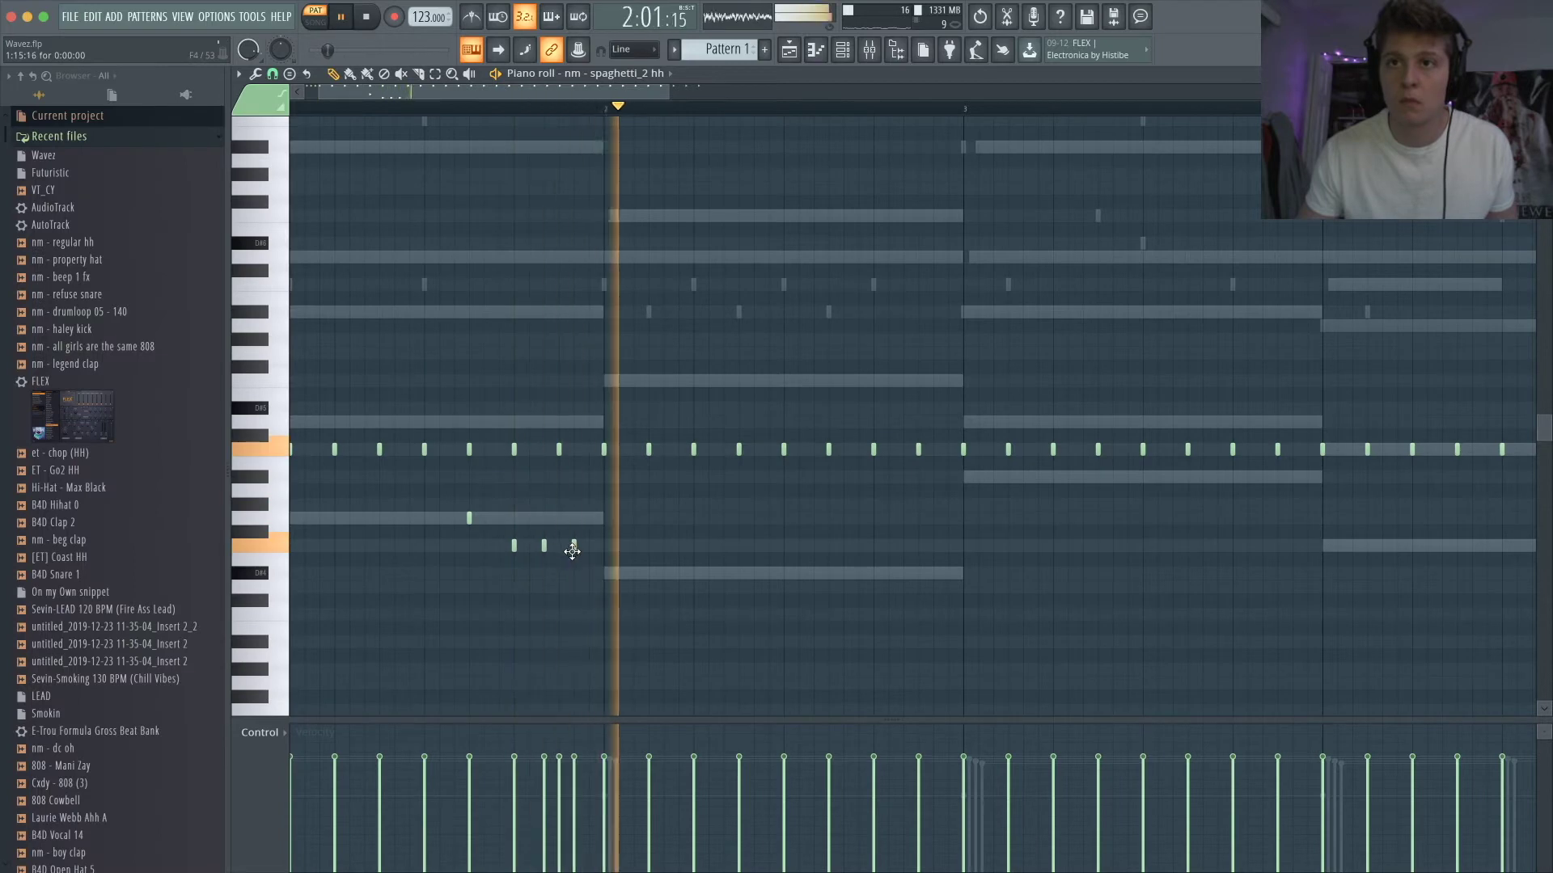
- Place a copy of the three-note F4 run on D#4 at the start of bar 2 and add a C#4 note at step 5
mouse_move(623, 593)
left_mouse_down()
mouse_move(505, 527)
mouse_move(603, 574)
left_mouse_up()
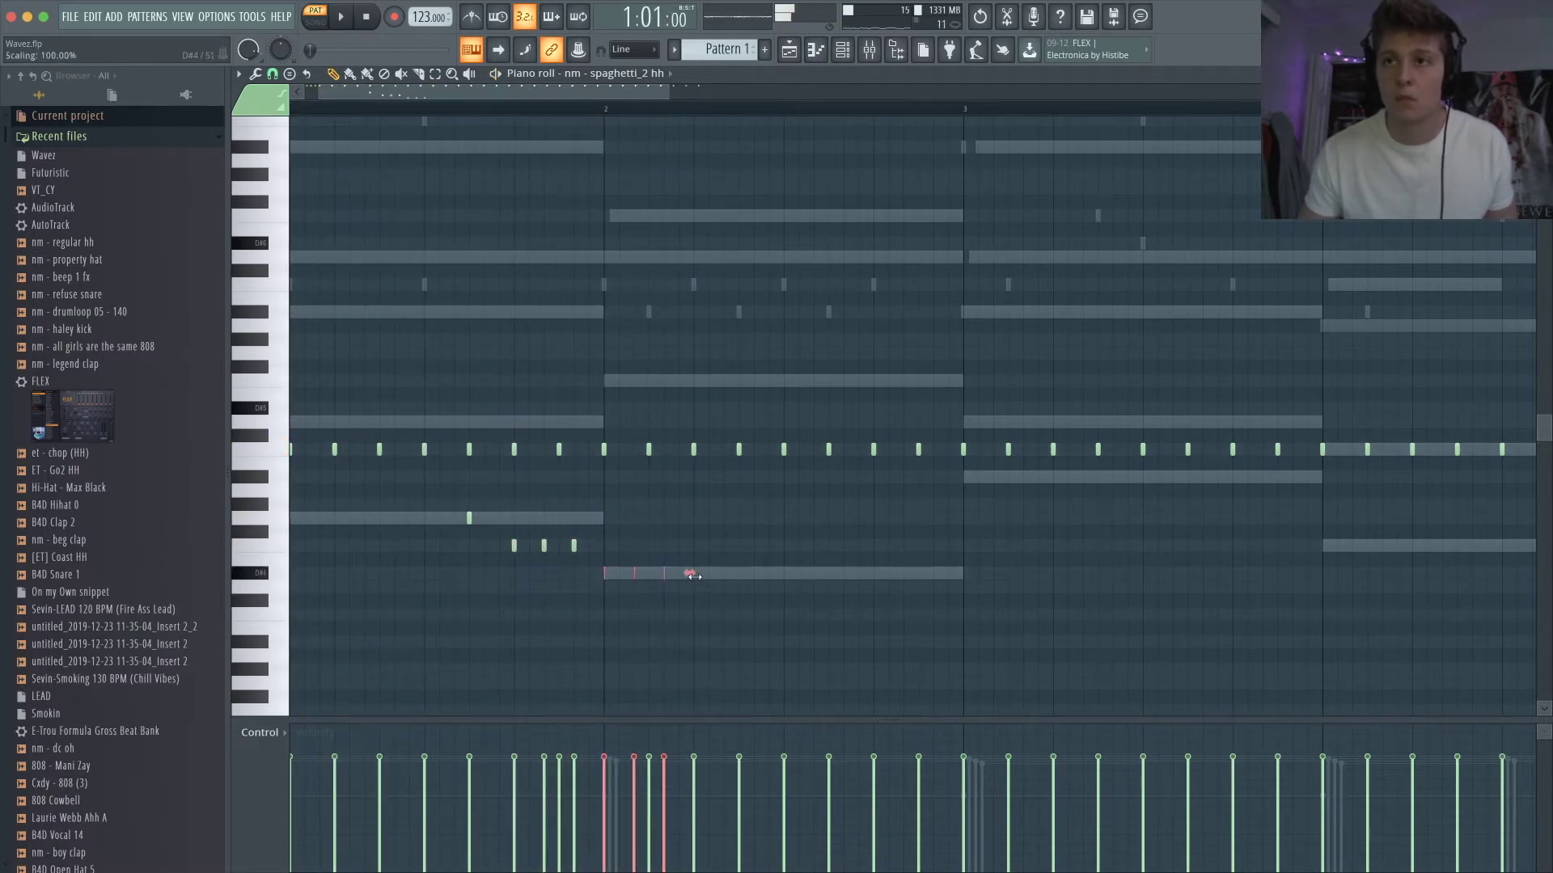
left_click(687, 613)
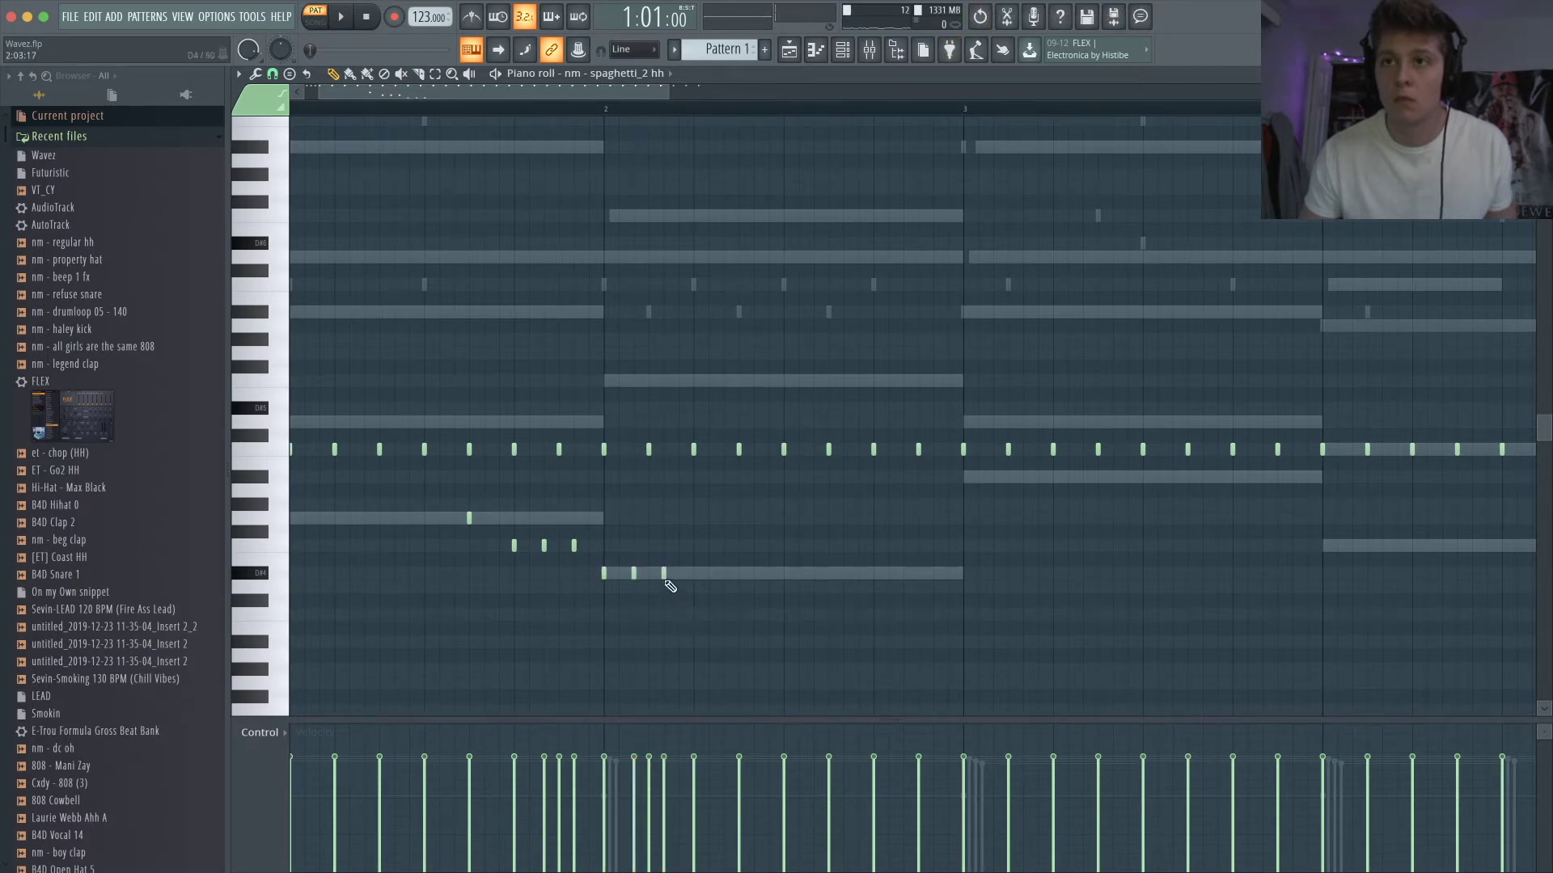
left_click_drag(664, 576, 696, 601)
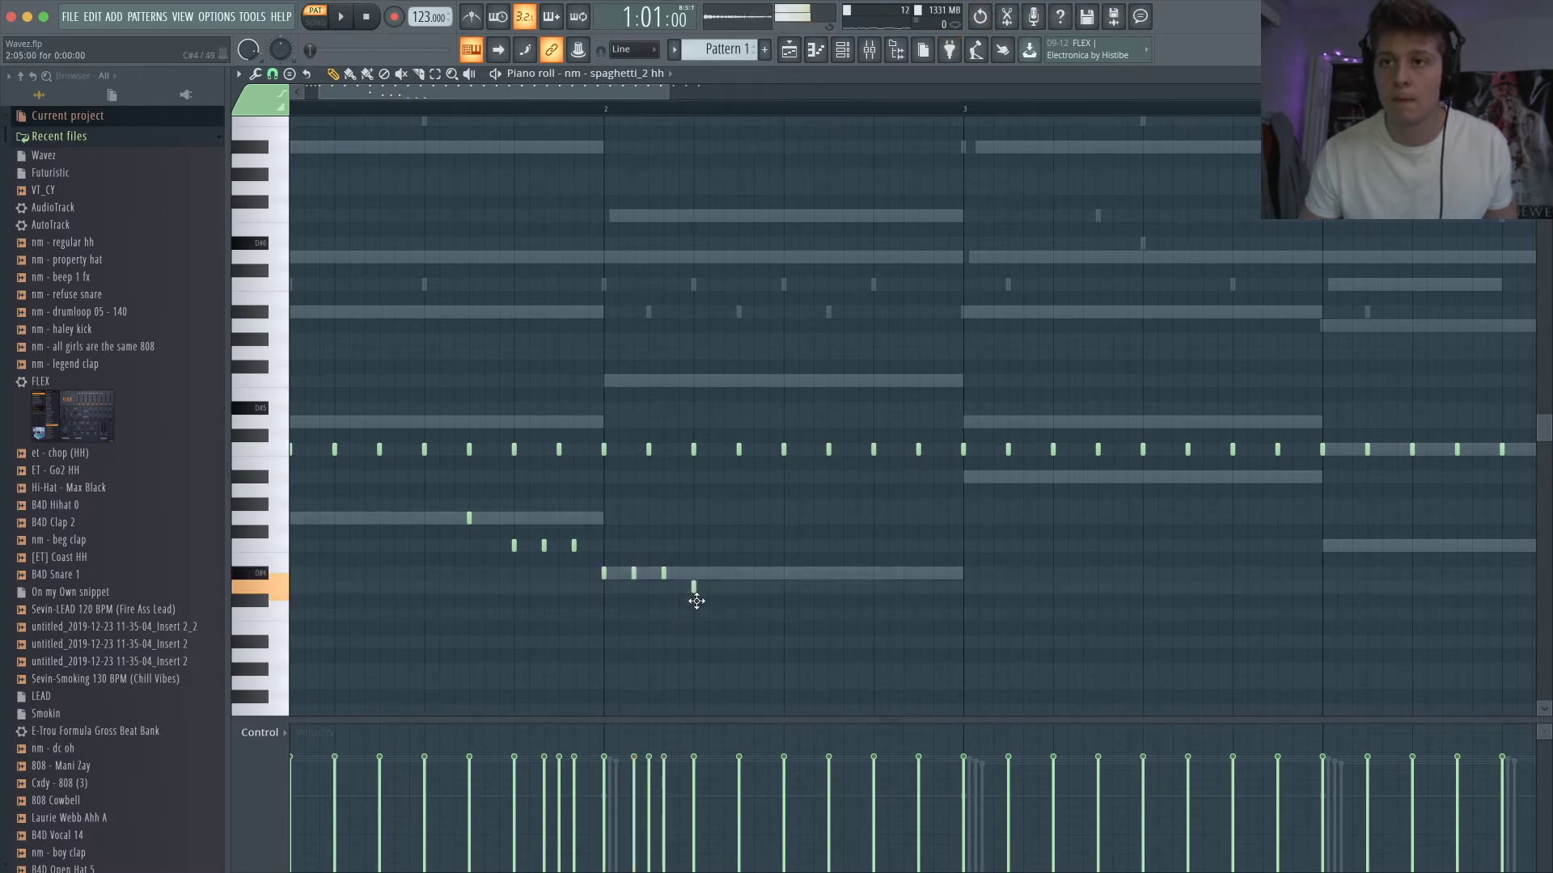
- Place C#4 hi-hat notes at steps 5 and 7 of bar 2 and play the pattern
key("space")
left_click(738, 601)
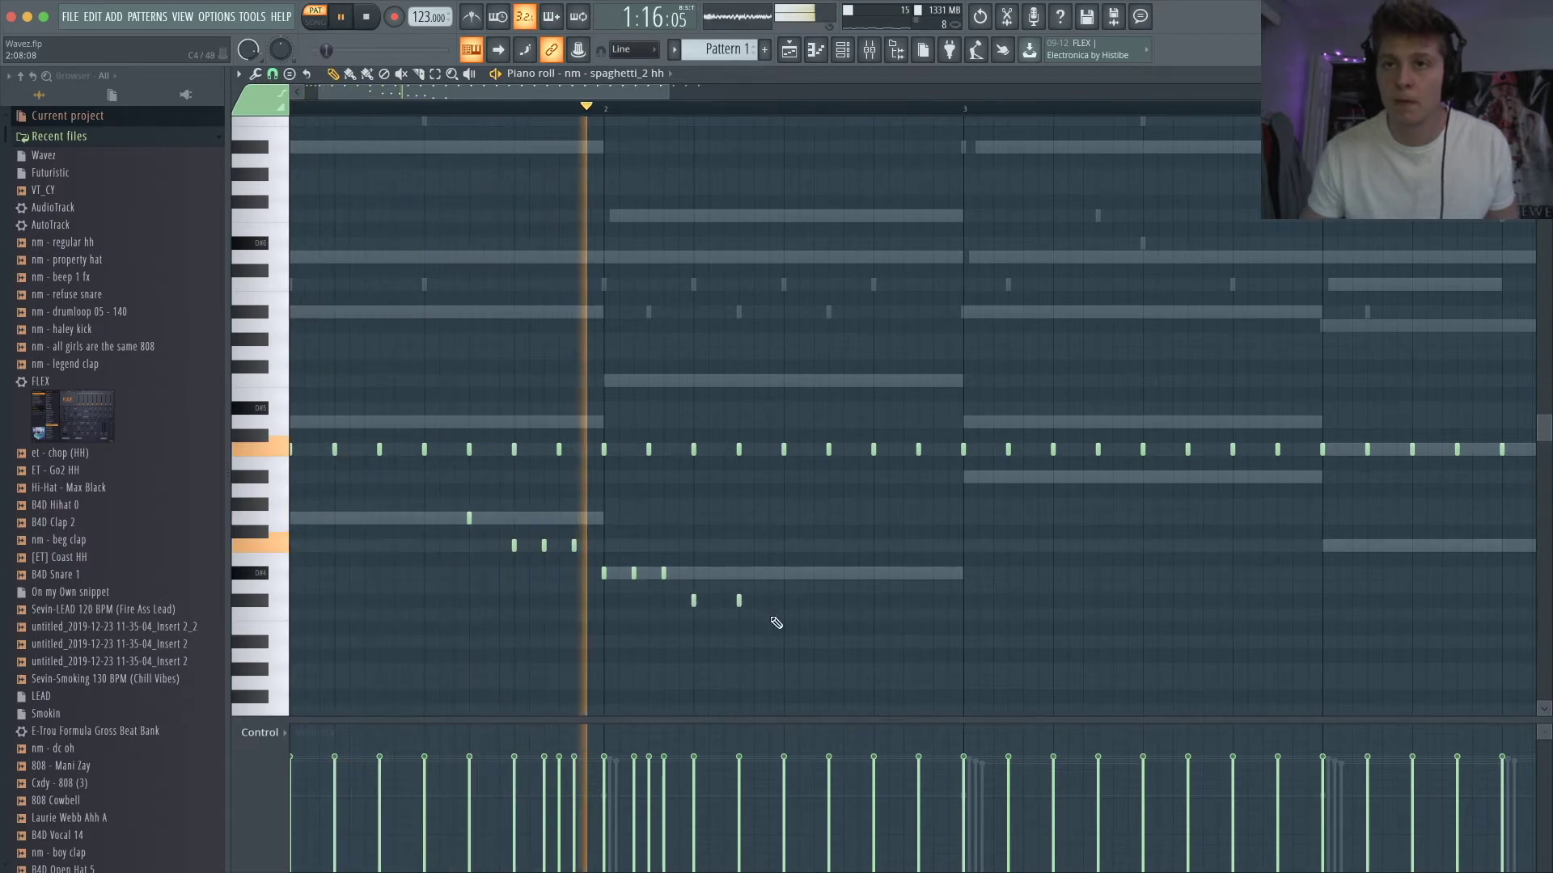
key("space")
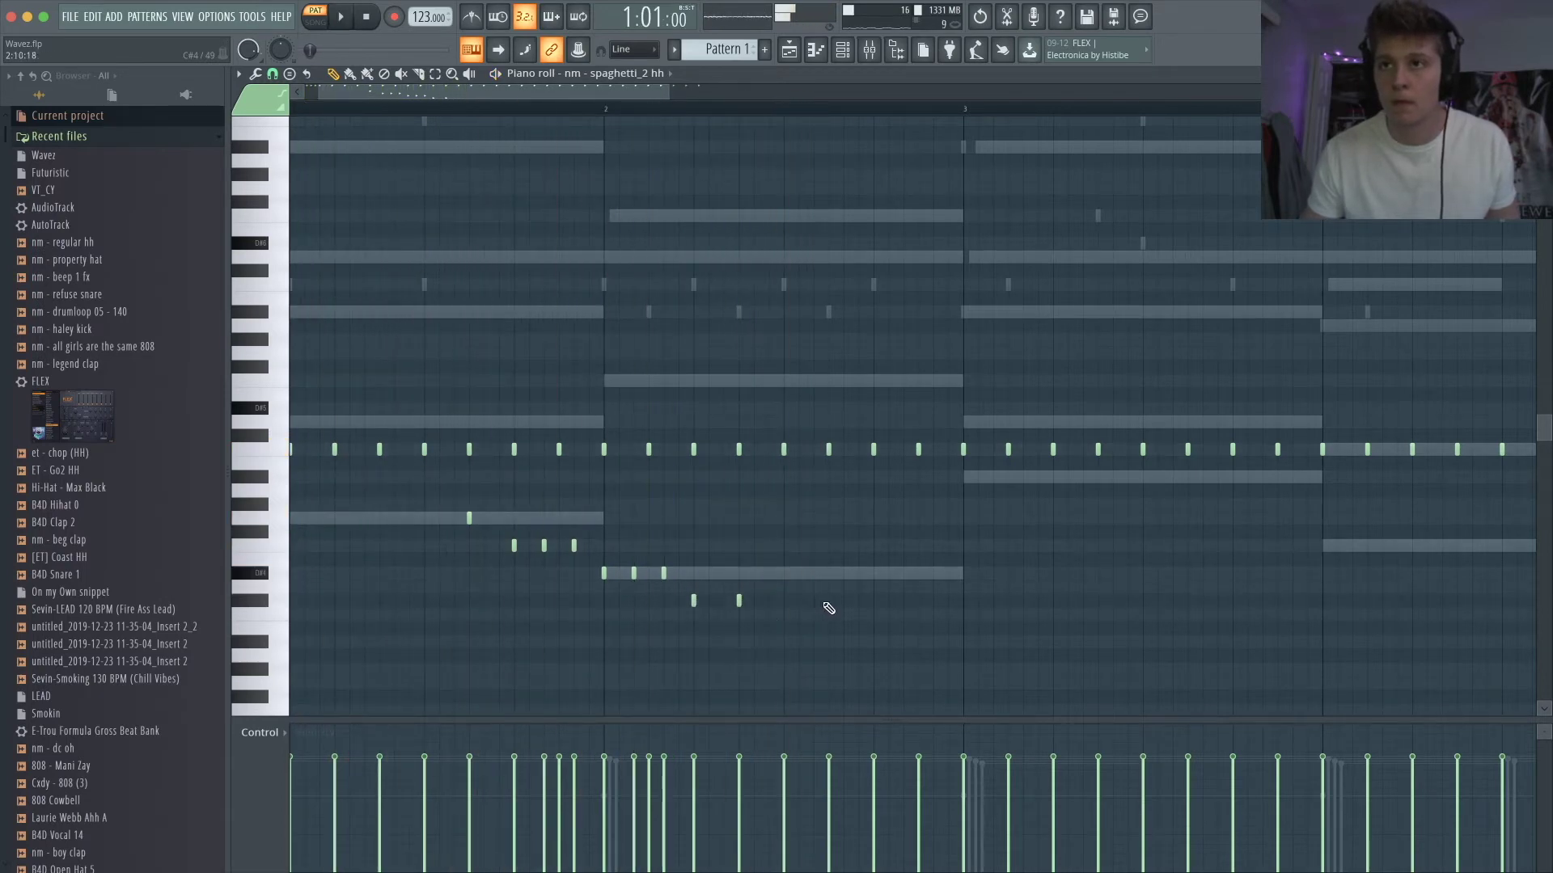
- Add a C#4 hi-hat note at step 11 of bar 2 and fill steps 13 to 15 with an evenly spaced seven-note C5 roll
scroll(888, 509, "up", 3)
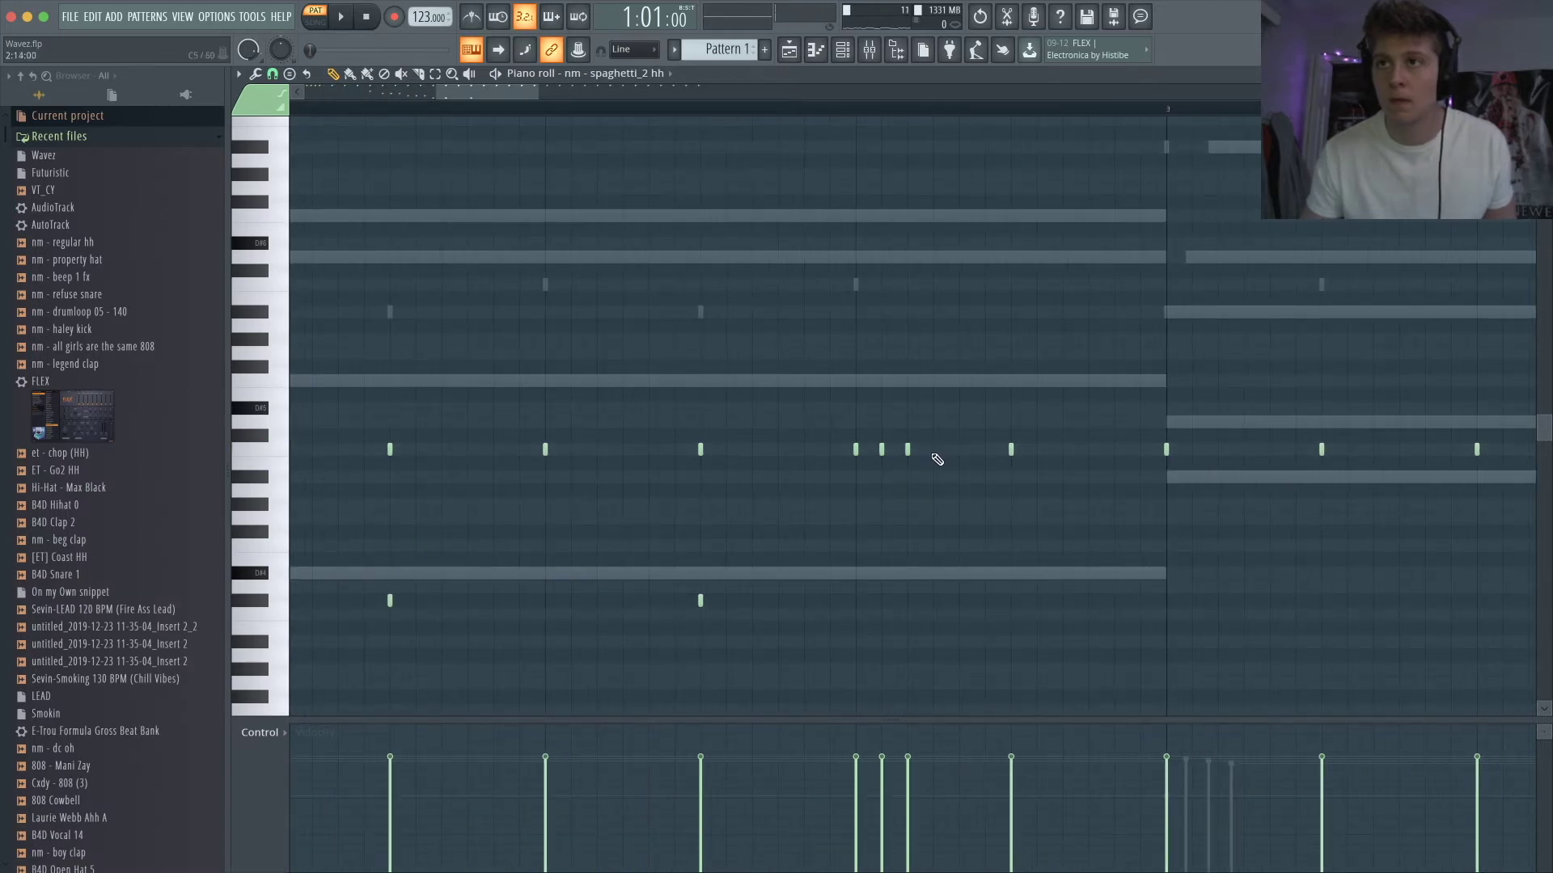
key("space")
scroll(880, 507, "down", 4)
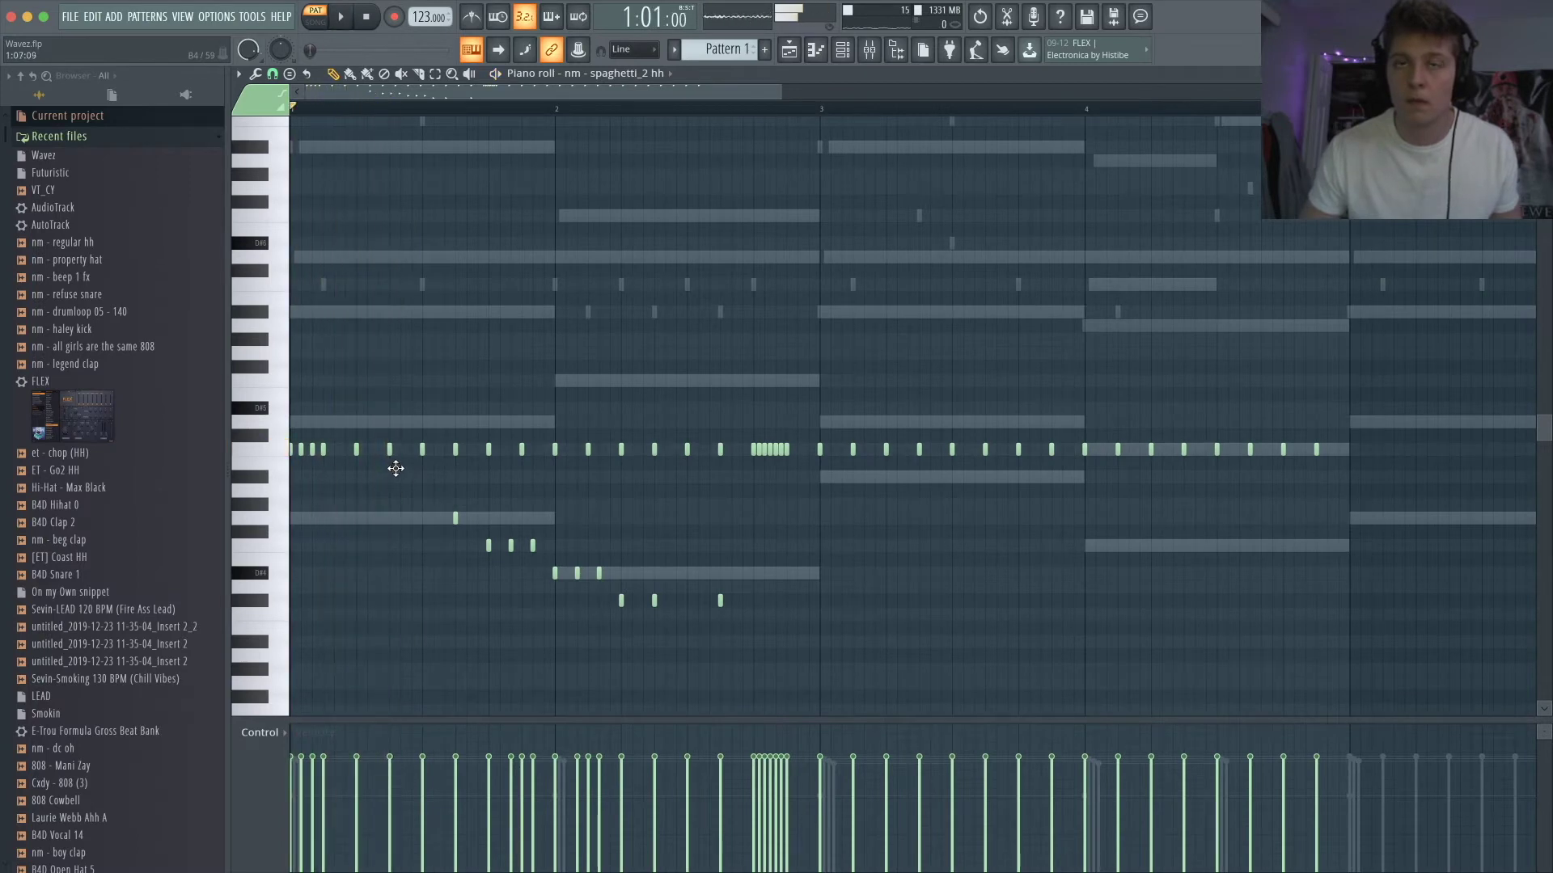
- Add F4 hi-hat notes at the start and at step 7 of bar 1, and play the pattern
key("space")
left_click(321, 547)
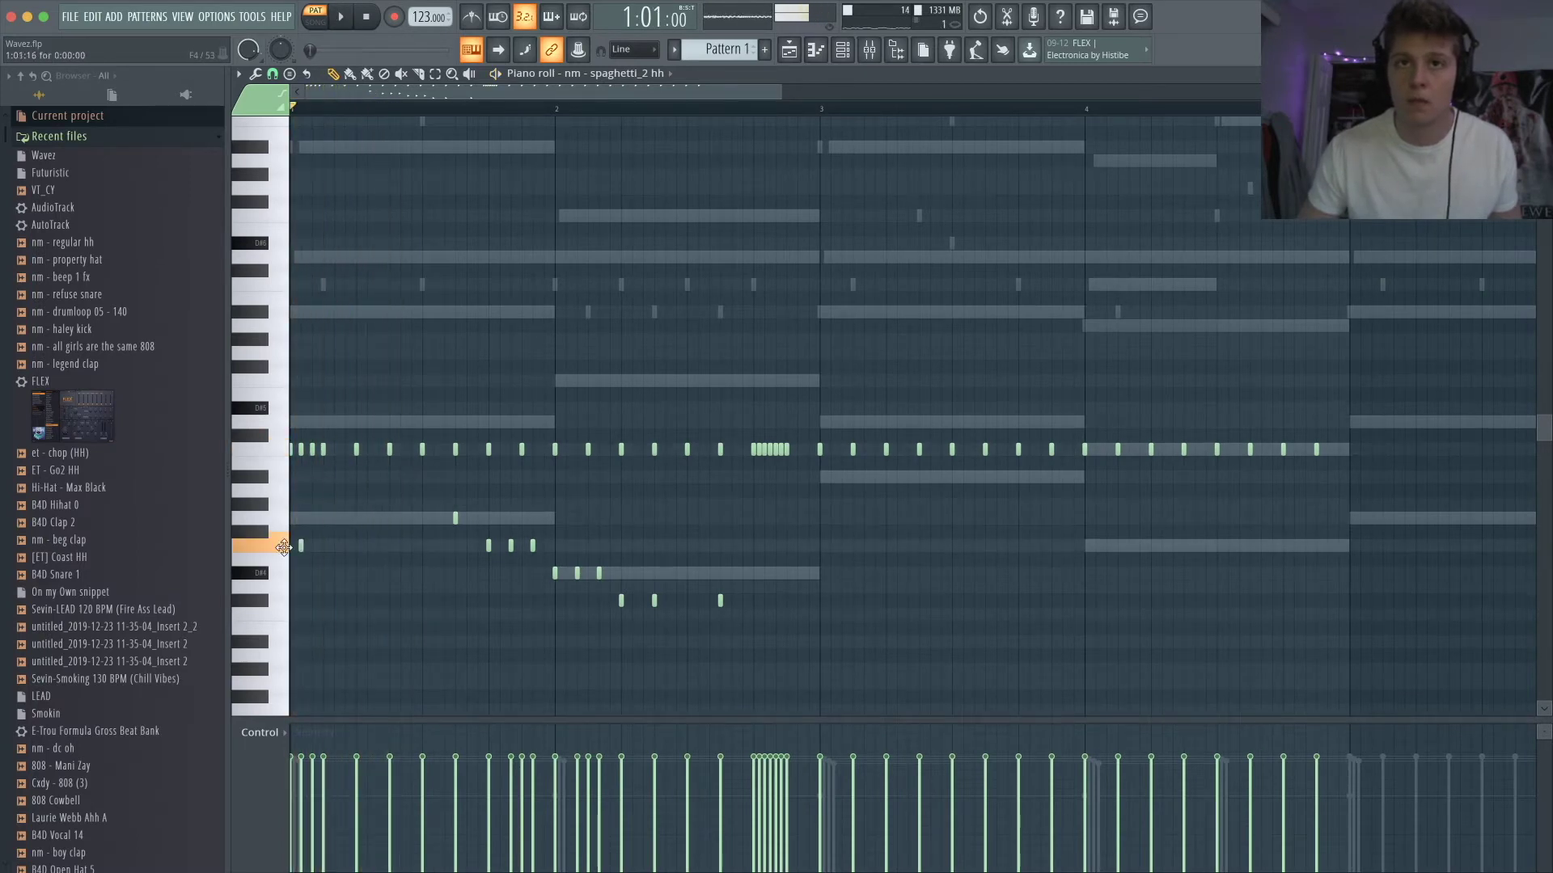
key("space")
key("space")
key("space")
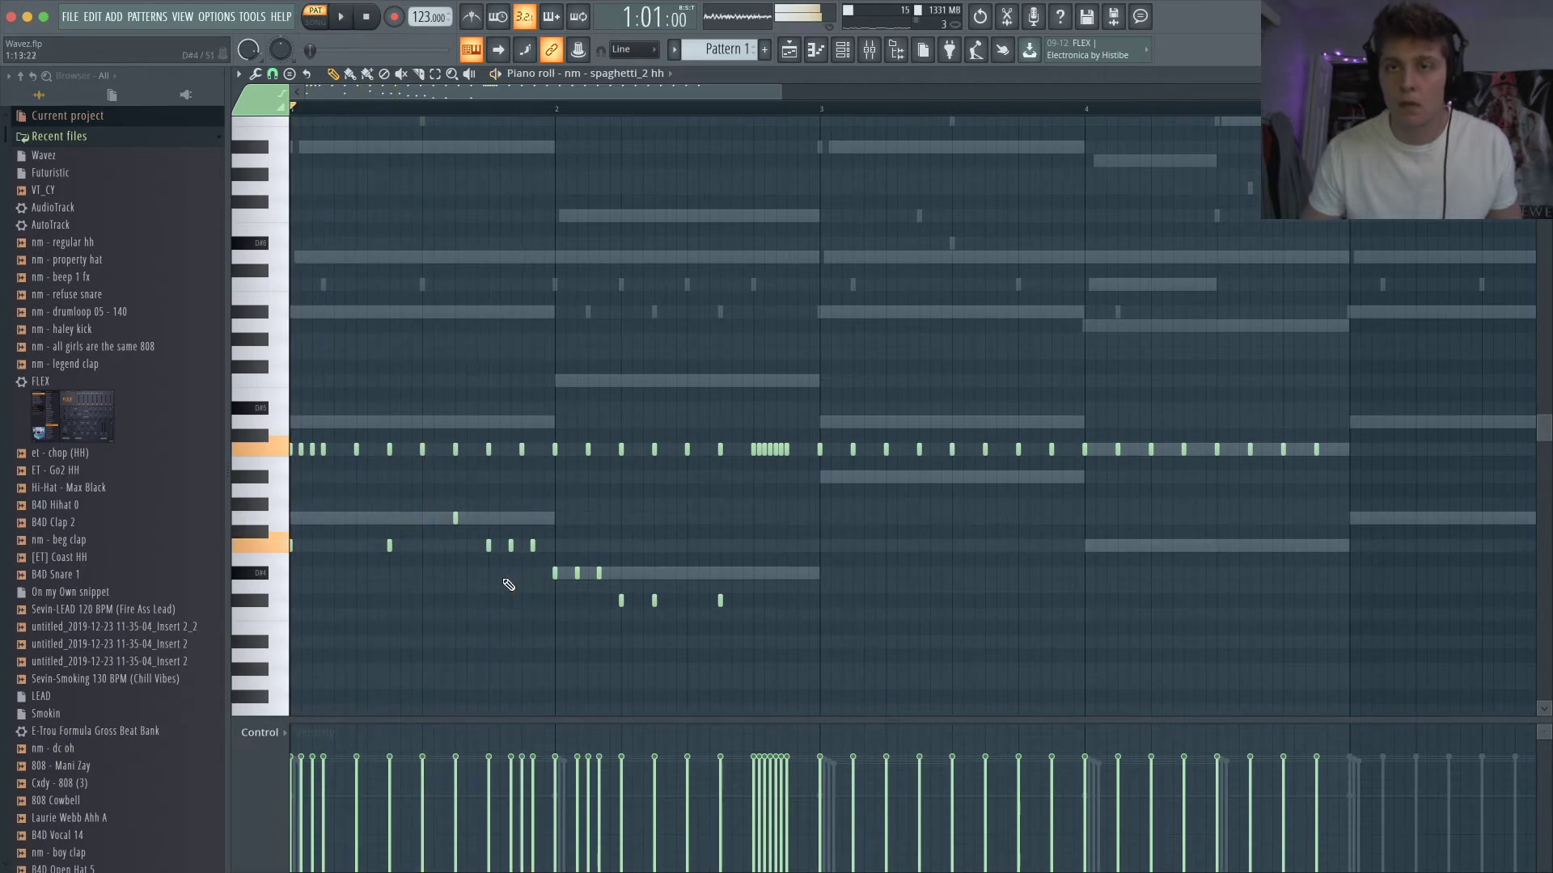
key("space")
- Add two evenly spaced C5 hi-hat notes between steps 9 and 11 of bar 1 to form a triplet roll, and play it
scroll(439, 460, "up", 2)
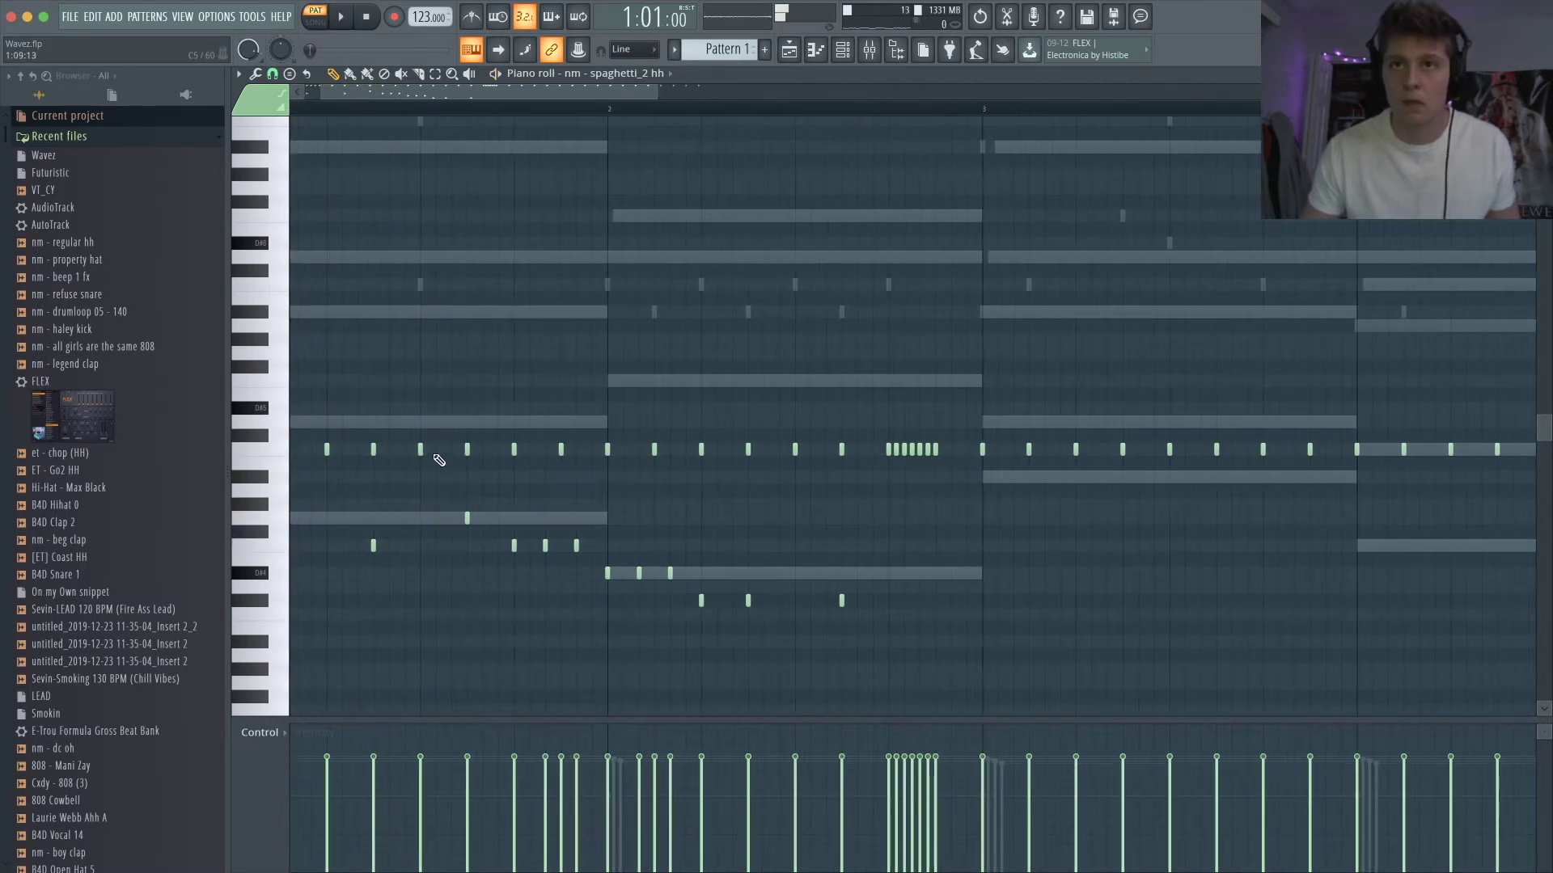
left_click(436, 453)
left_click(451, 451)
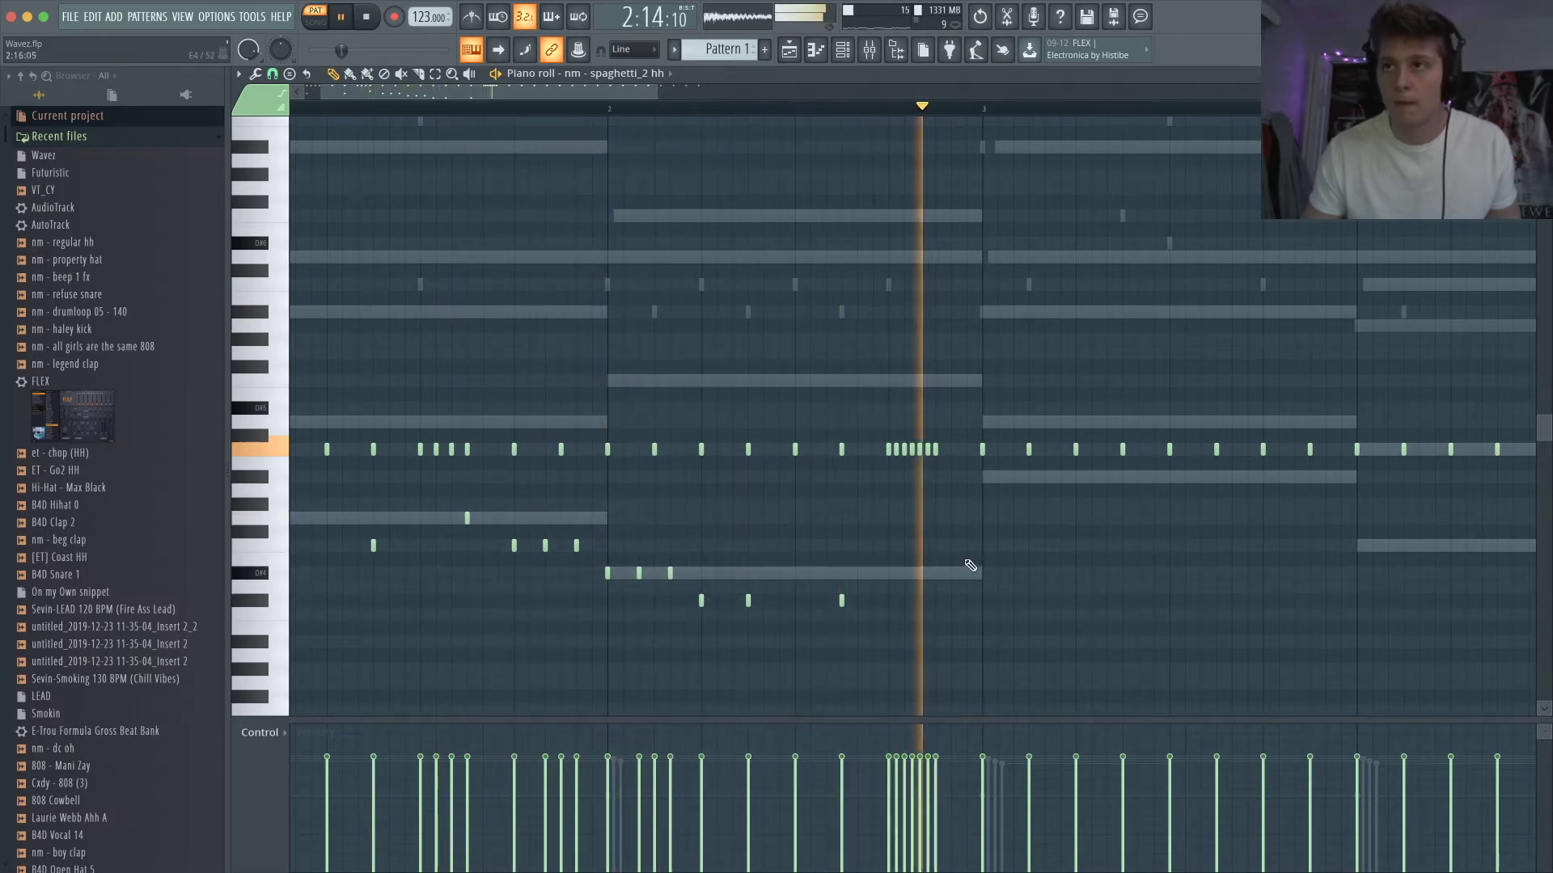
key("space")
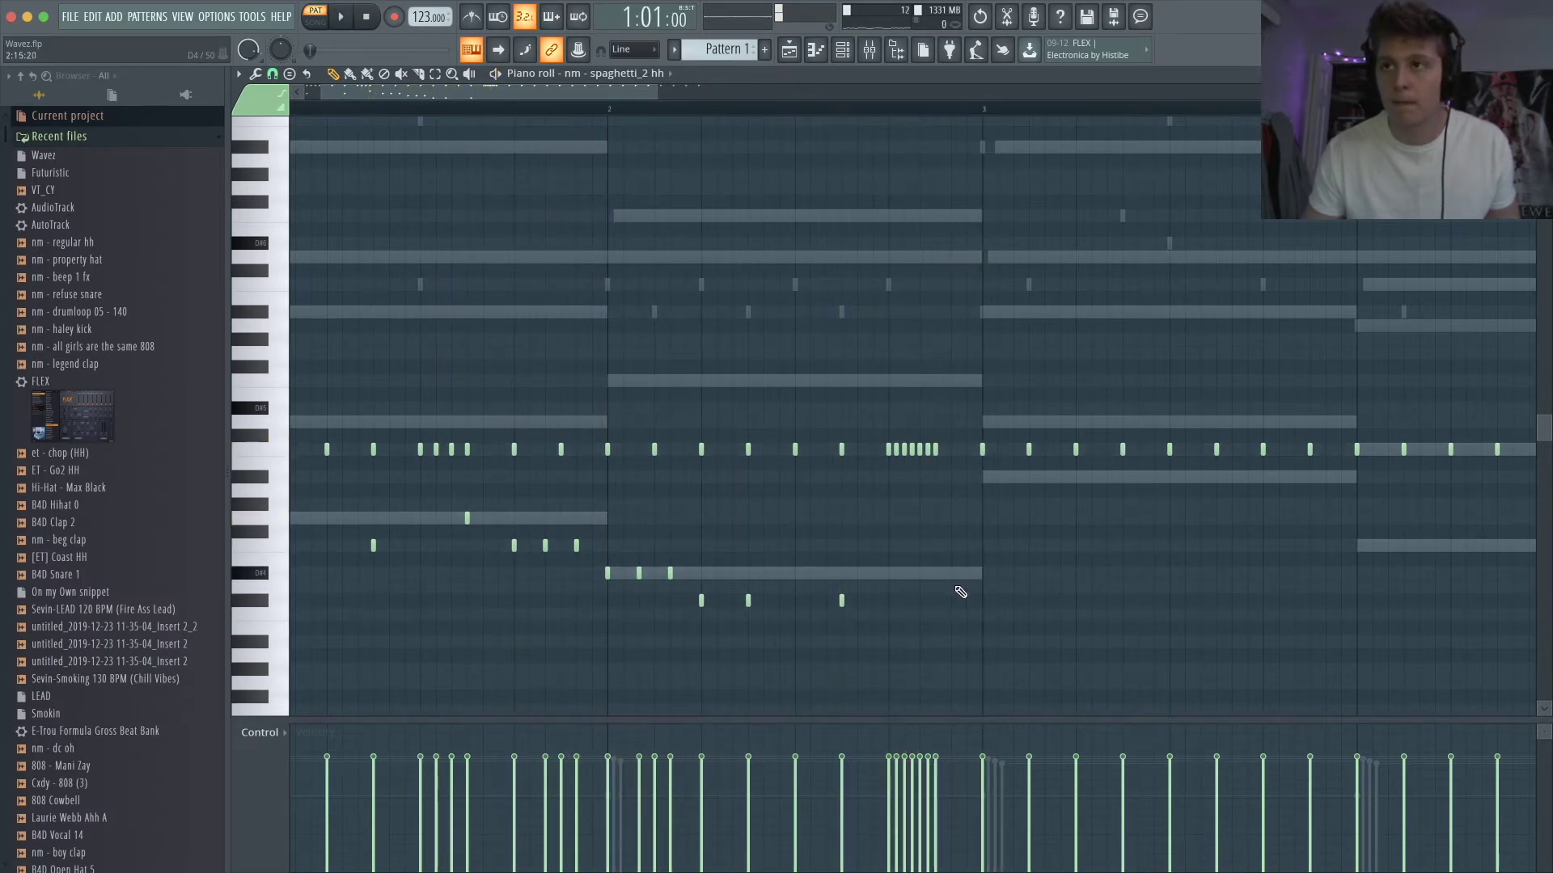
- Add a D4 hi-hat note near the end of bar 2 and line it up with the last roll hit at step 15
key("space")
scroll(704, 595, "up", 2)
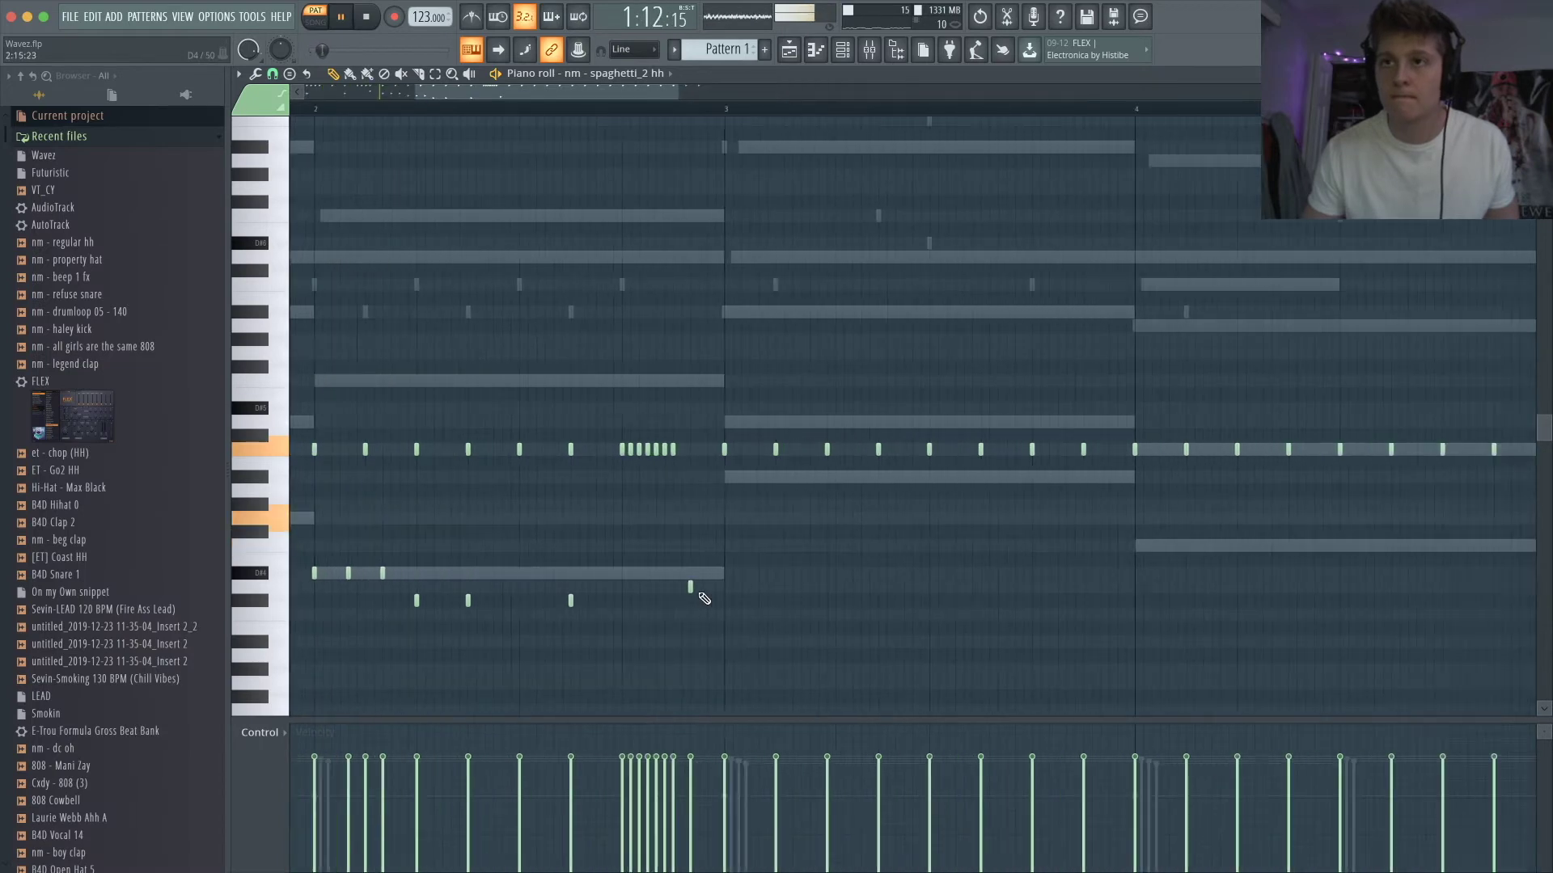
scroll(709, 601, "down", 1)
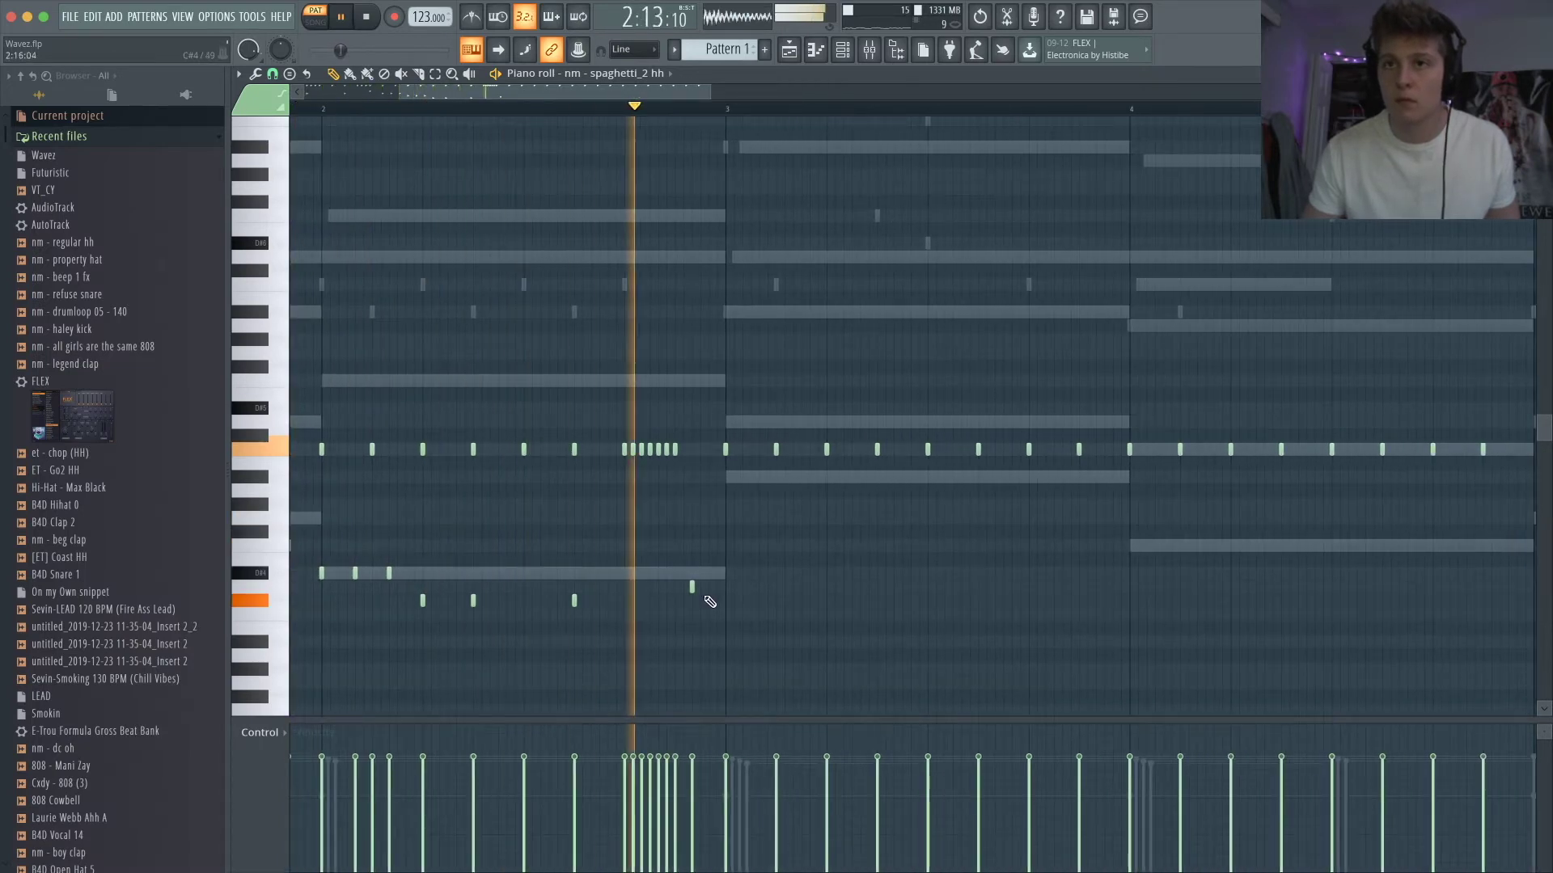
key("space")
left_click_drag(692, 588, 678, 588)
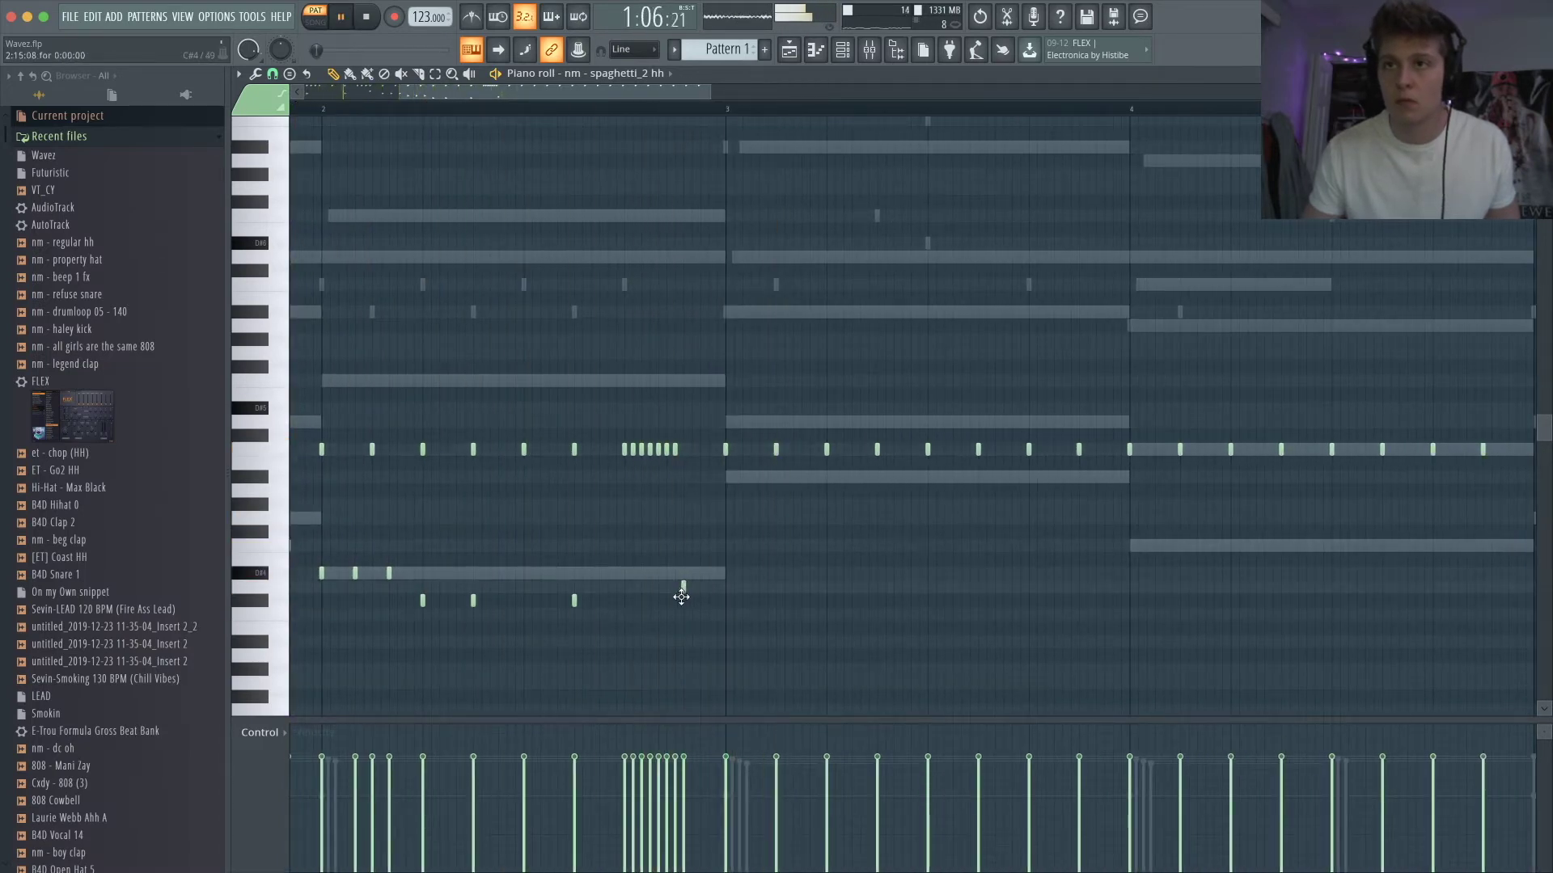
scroll(683, 595, "up", 5)
scroll(684, 603, "down", 5)
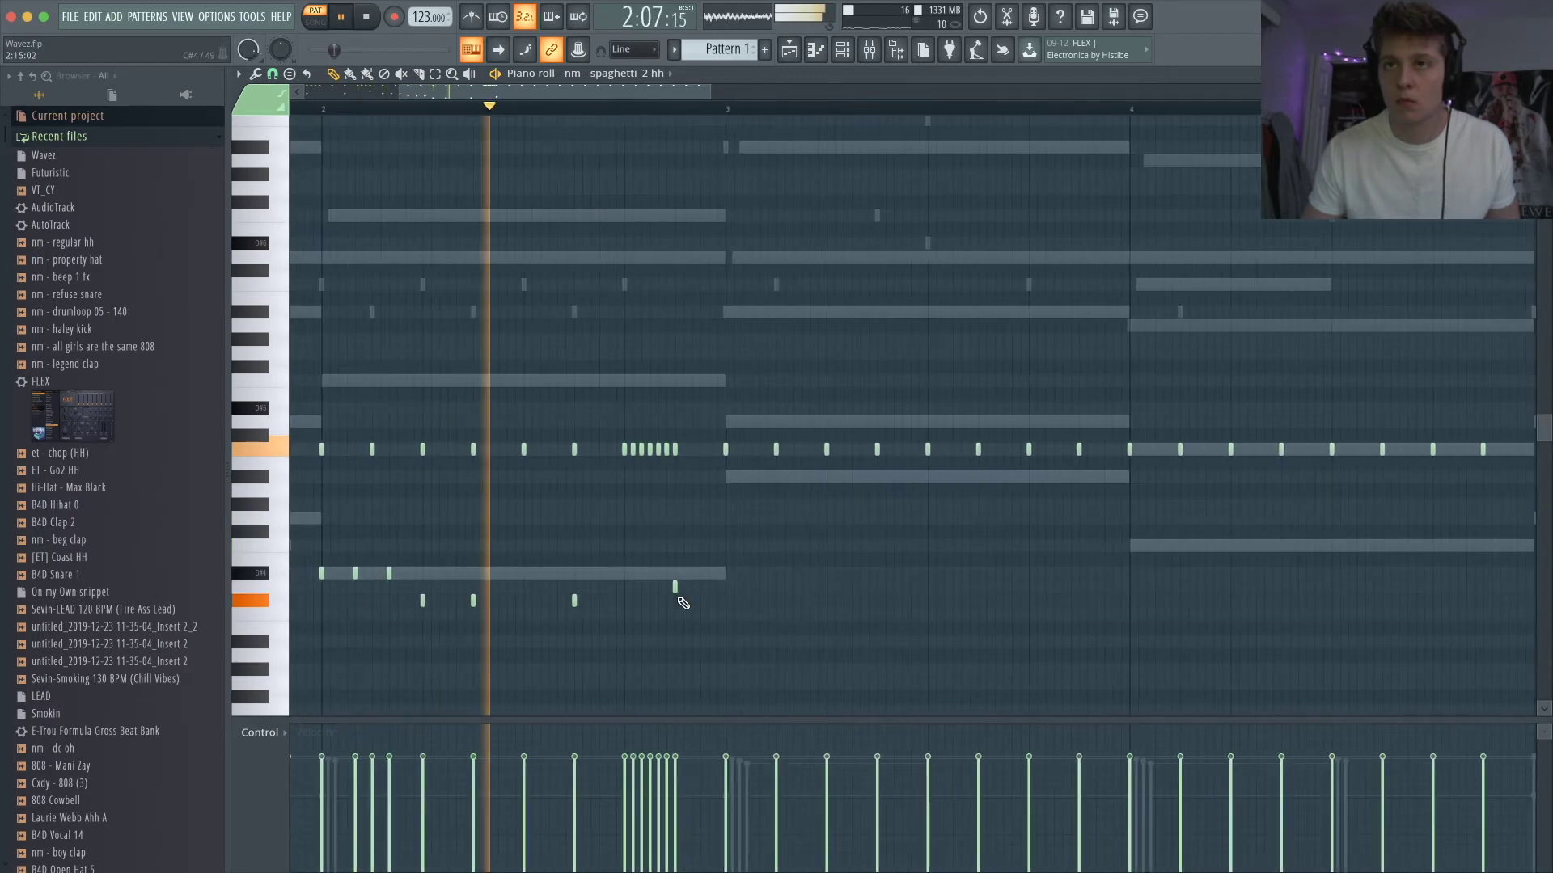
key("space")
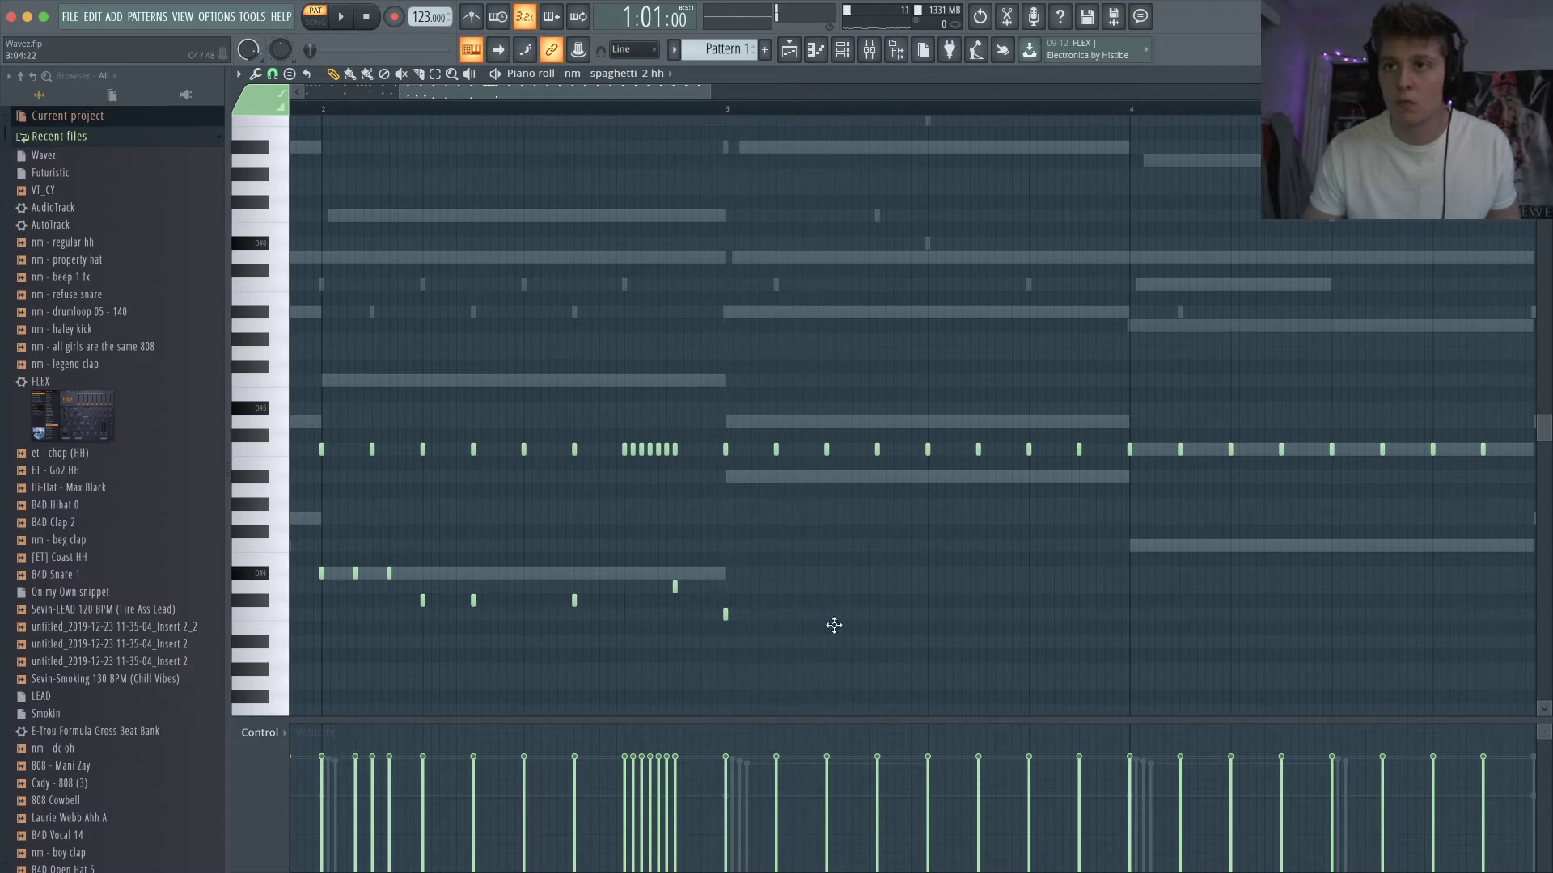
- Add C4 hi-hat notes at the start and at step 7 of bar 3, playing from just before that bar
key("space")
scroll(829, 623, "down", 2)
left_click(757, 105)
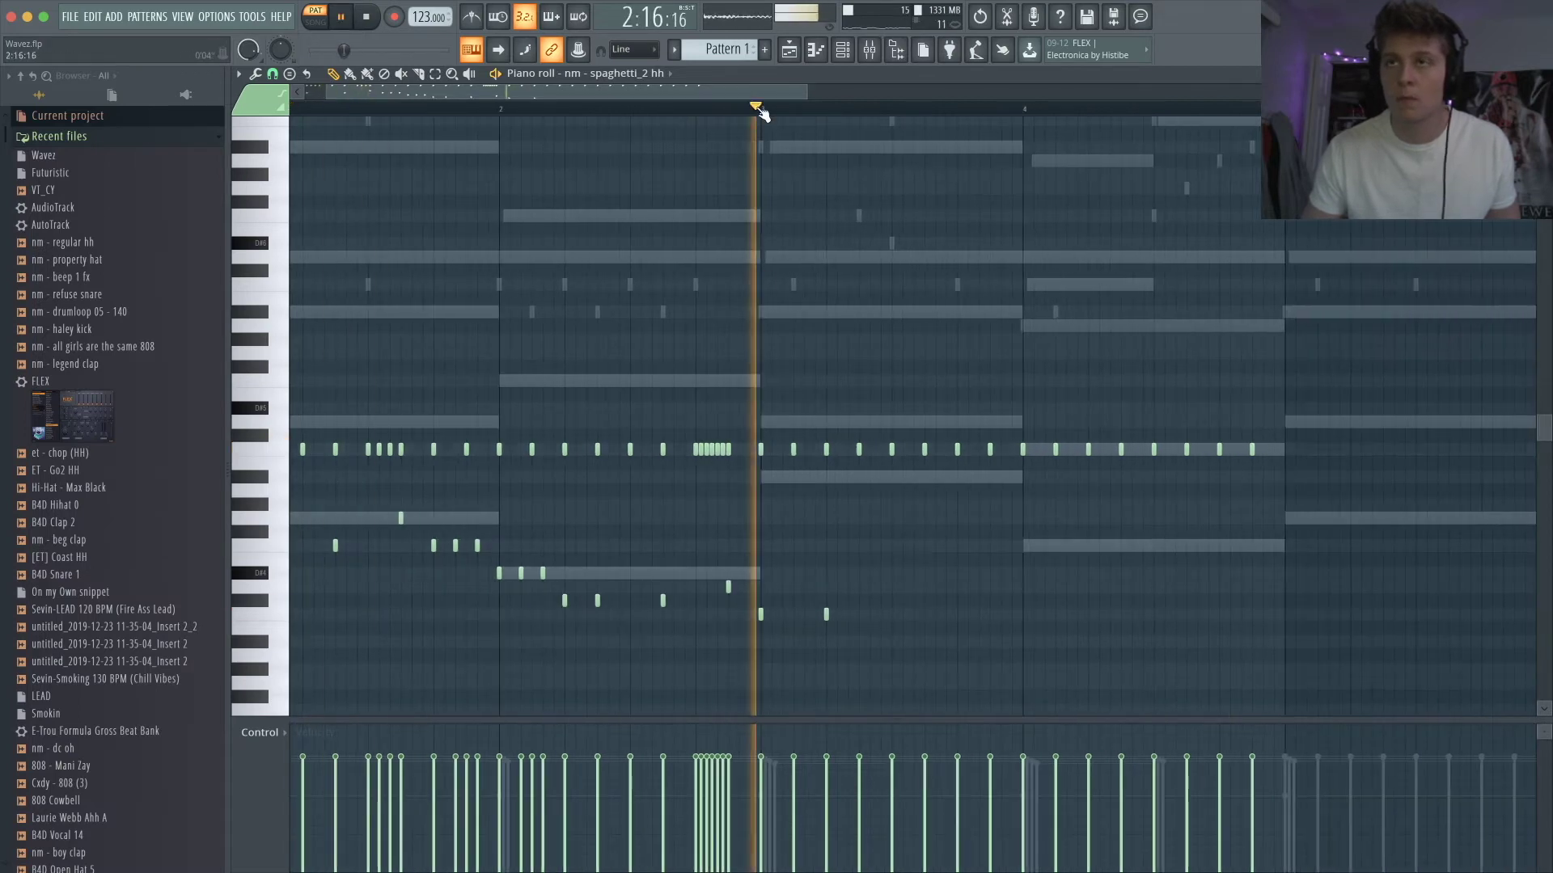
left_click_drag(826, 617, 859, 617)
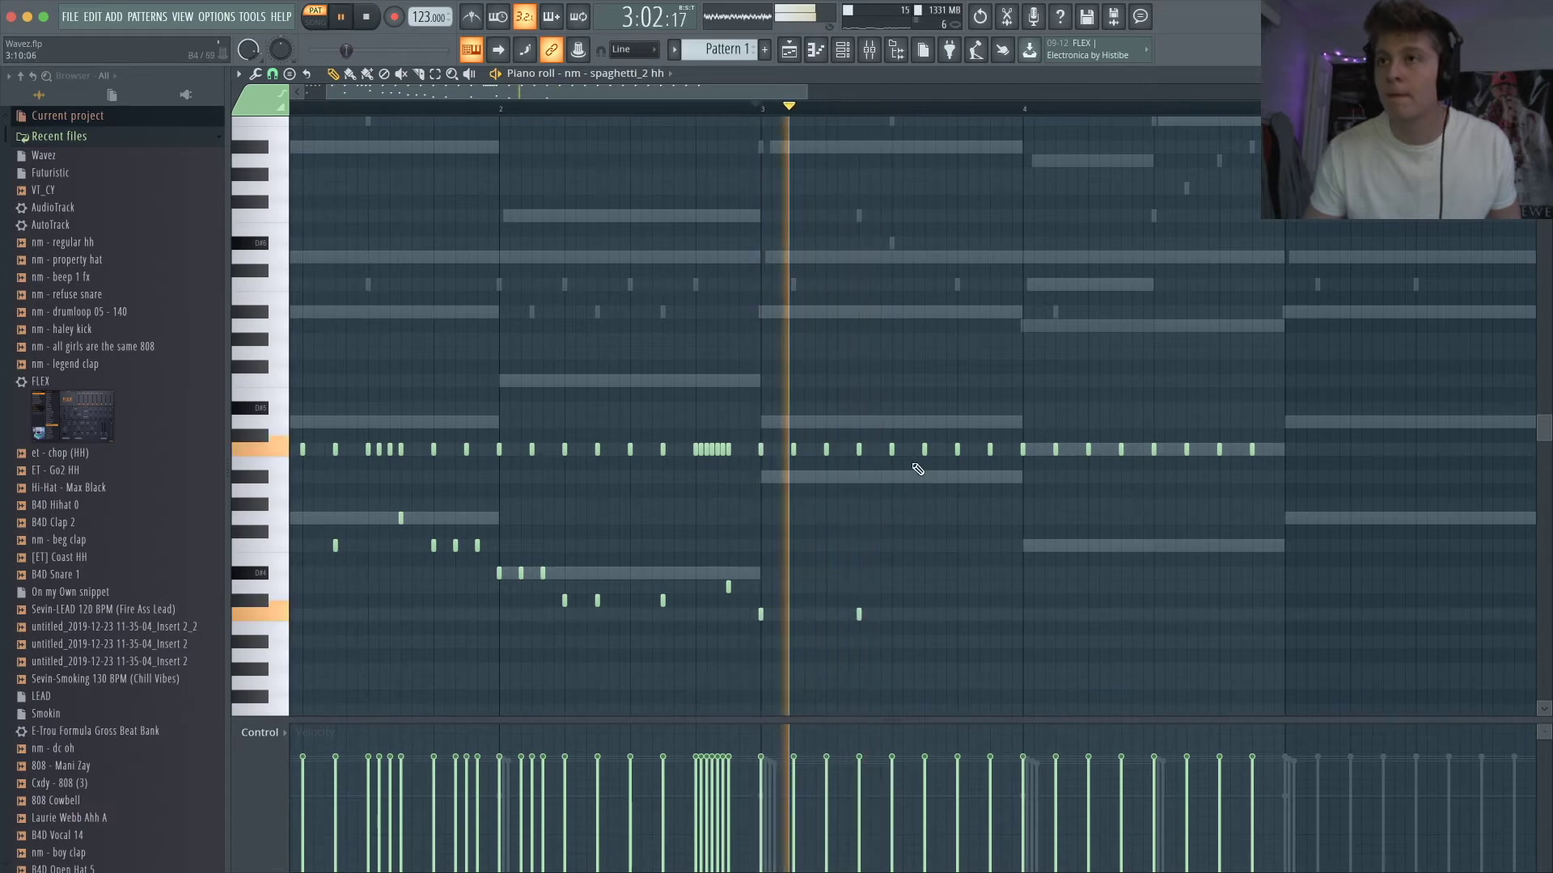
- Add a three-note G#4 triplet run from step 9 of bar 3 and place a copy on E4 from step 13
key("space")
scroll(911, 473, "up", 2)
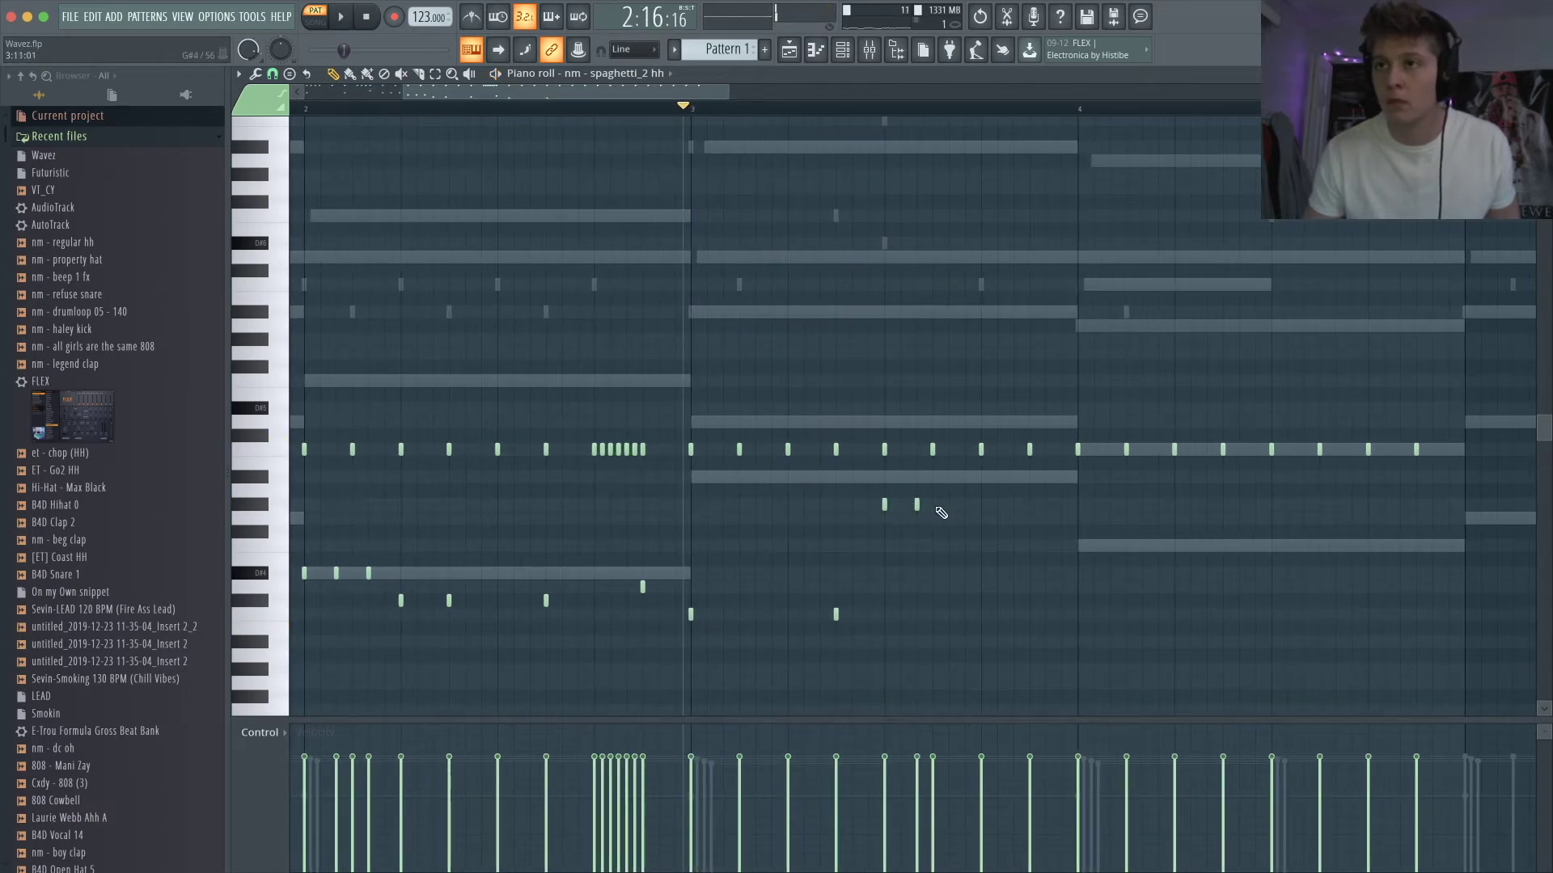
left_click_drag(996, 533, 981, 561)
key("space")
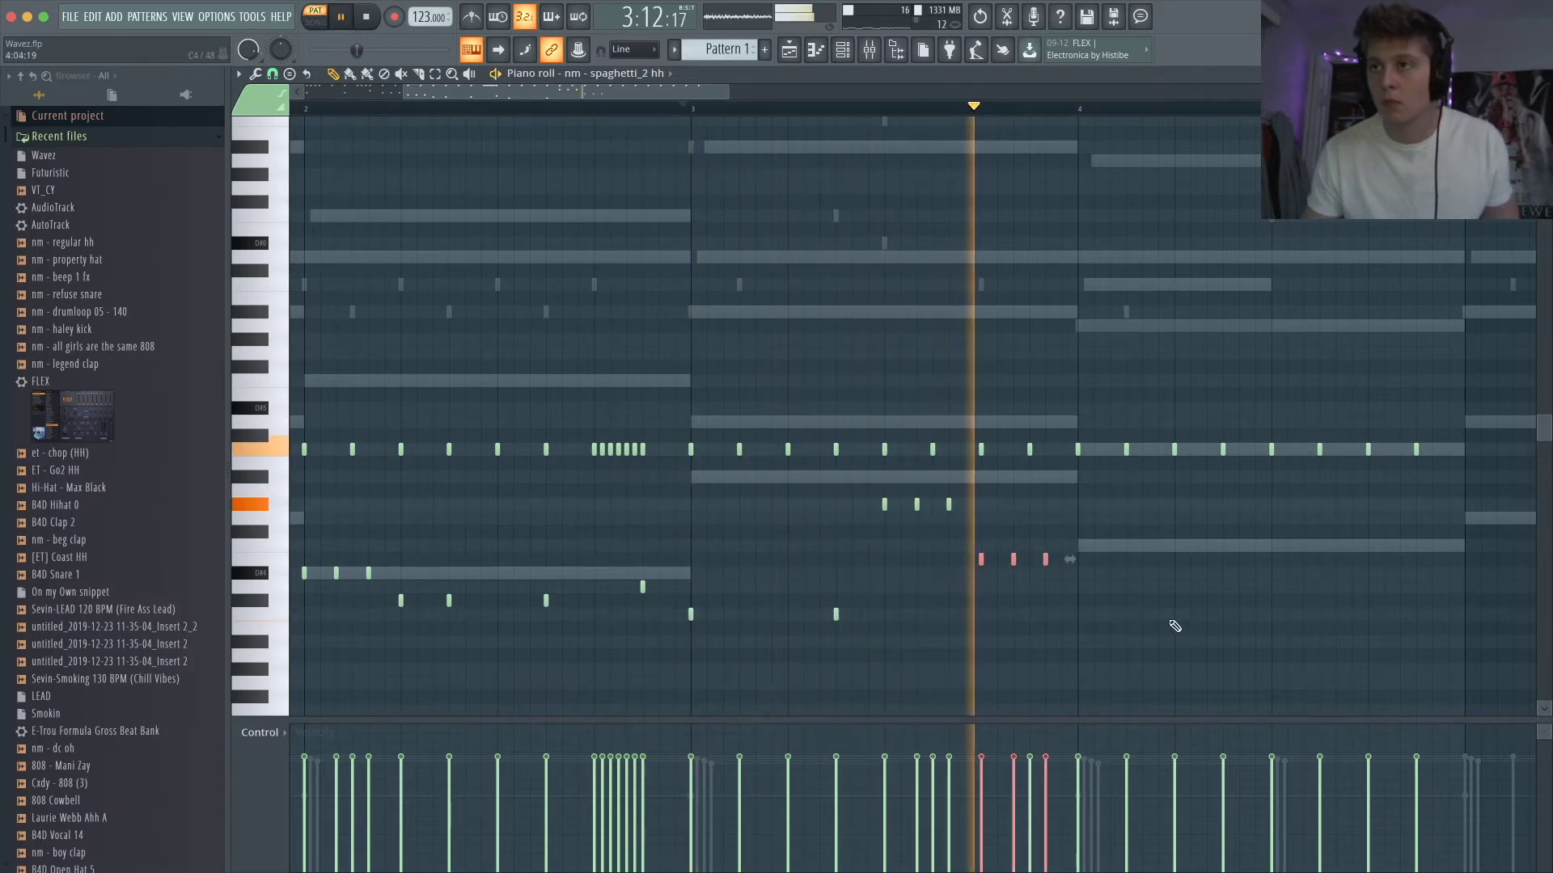
- Add C4 hi-hat notes at the start, step 3 and step 7 of bar 4, checking them with playback
key("space")
left_click(1078, 616)
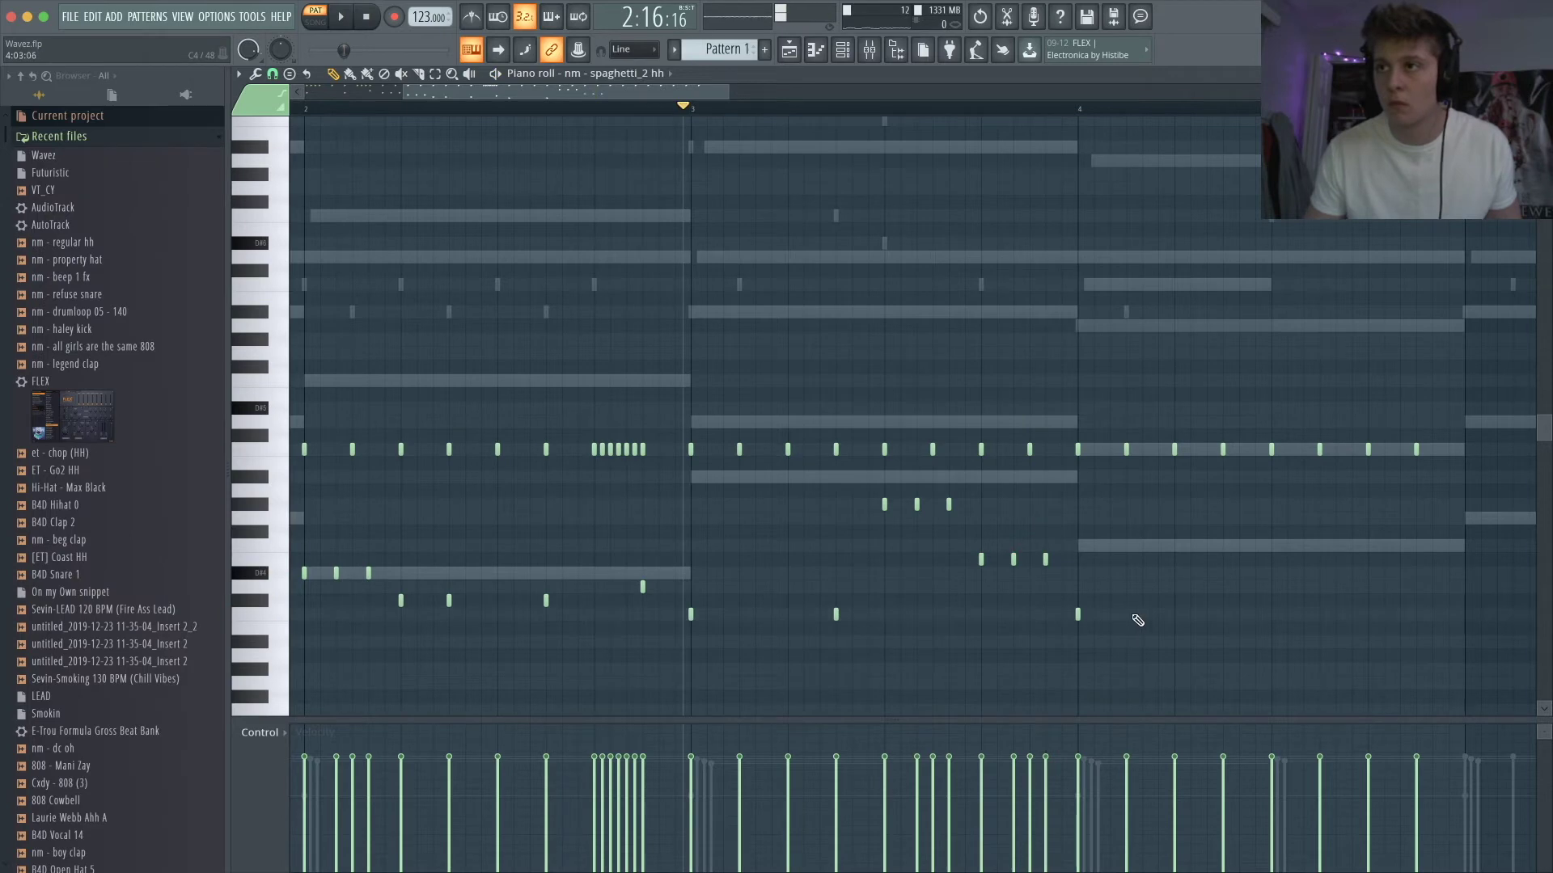
scroll(1107, 626, "down", 3)
key("space")
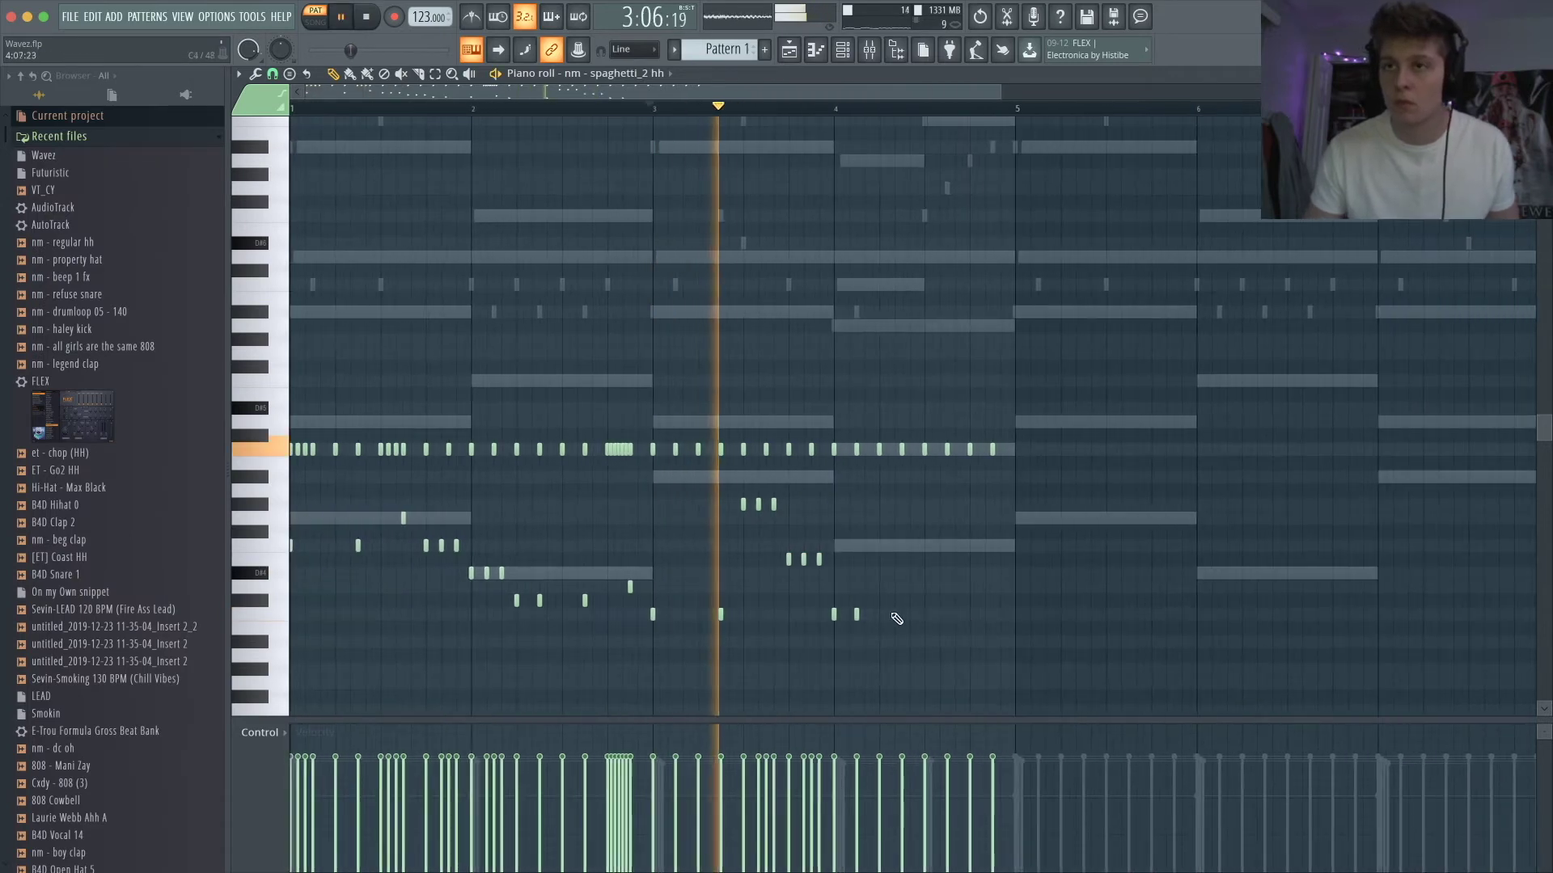
key("space")
key("space")
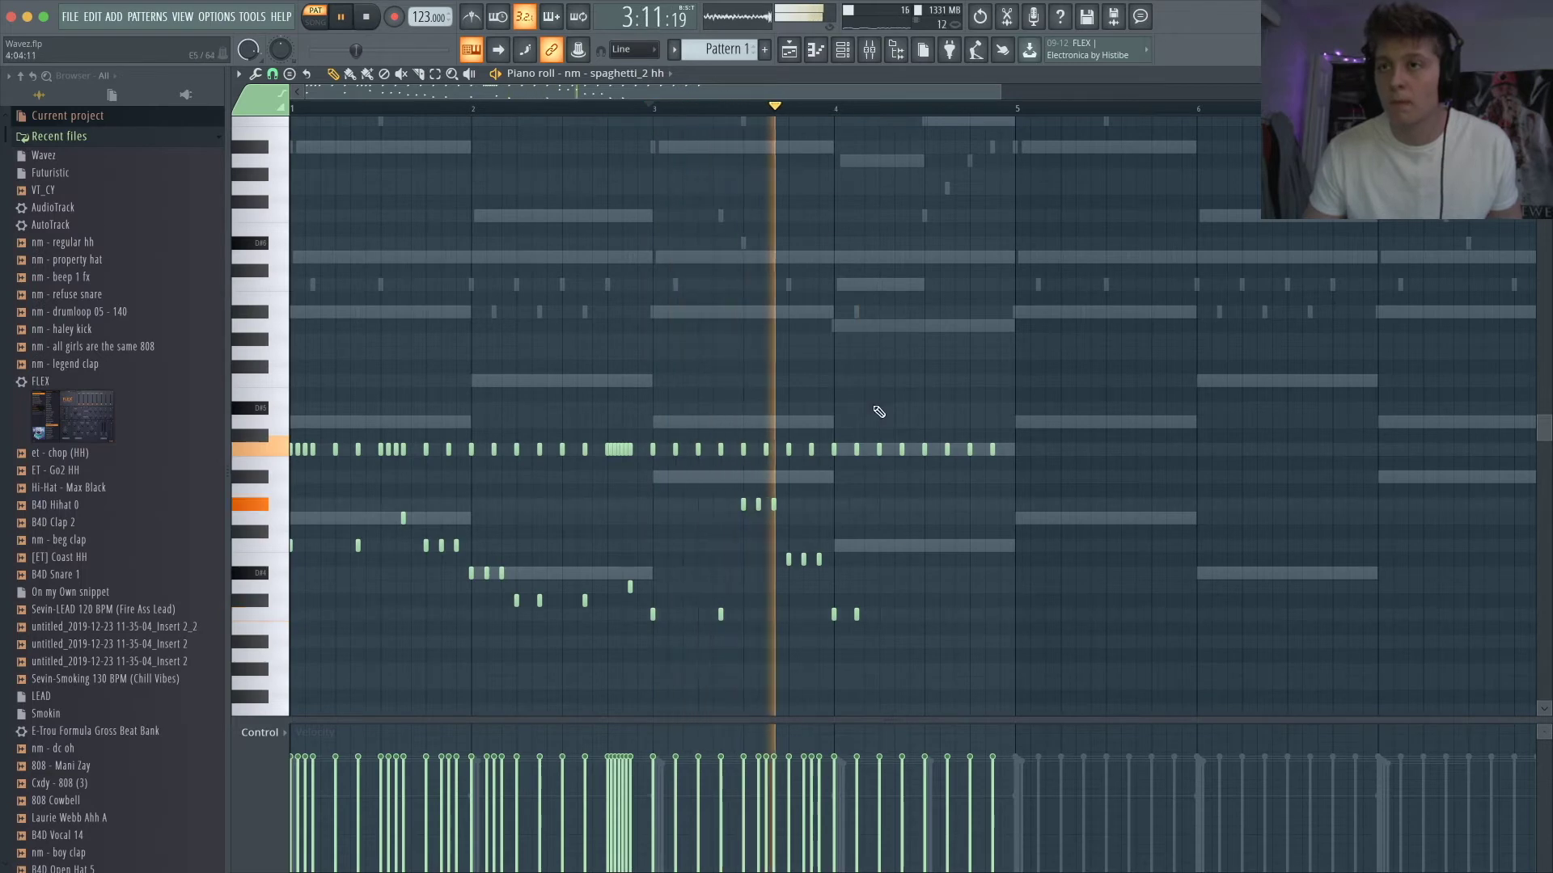
key("space")
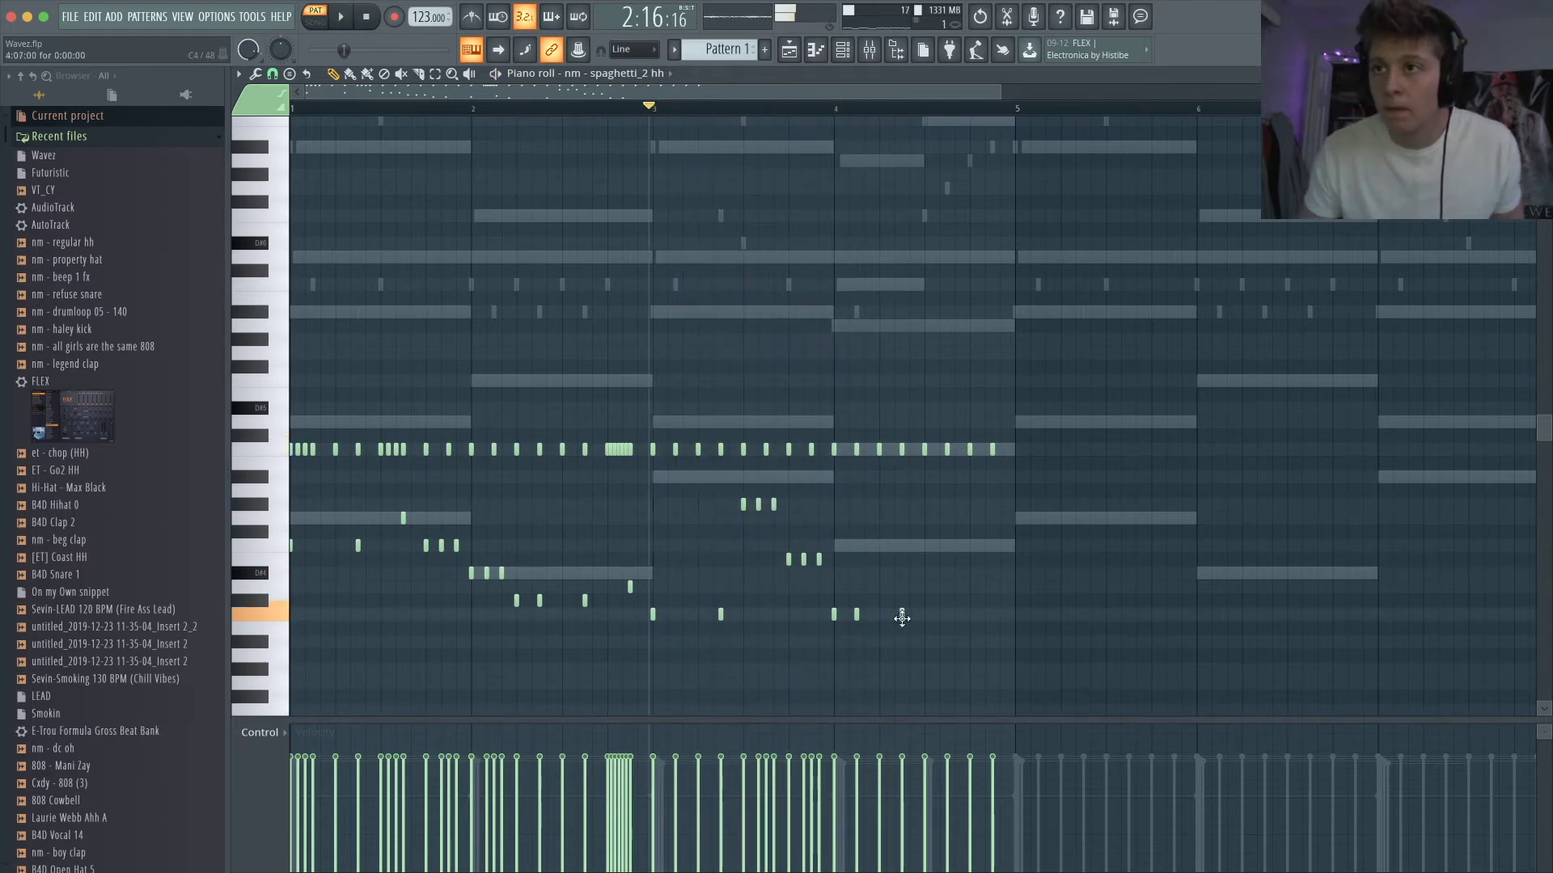
- Add an evenly spaced six-note G4 hi-hat roll from step 9 up to step 13 of bar 4
scroll(902, 617, "up", 3)
scroll(936, 638, "down", 4)
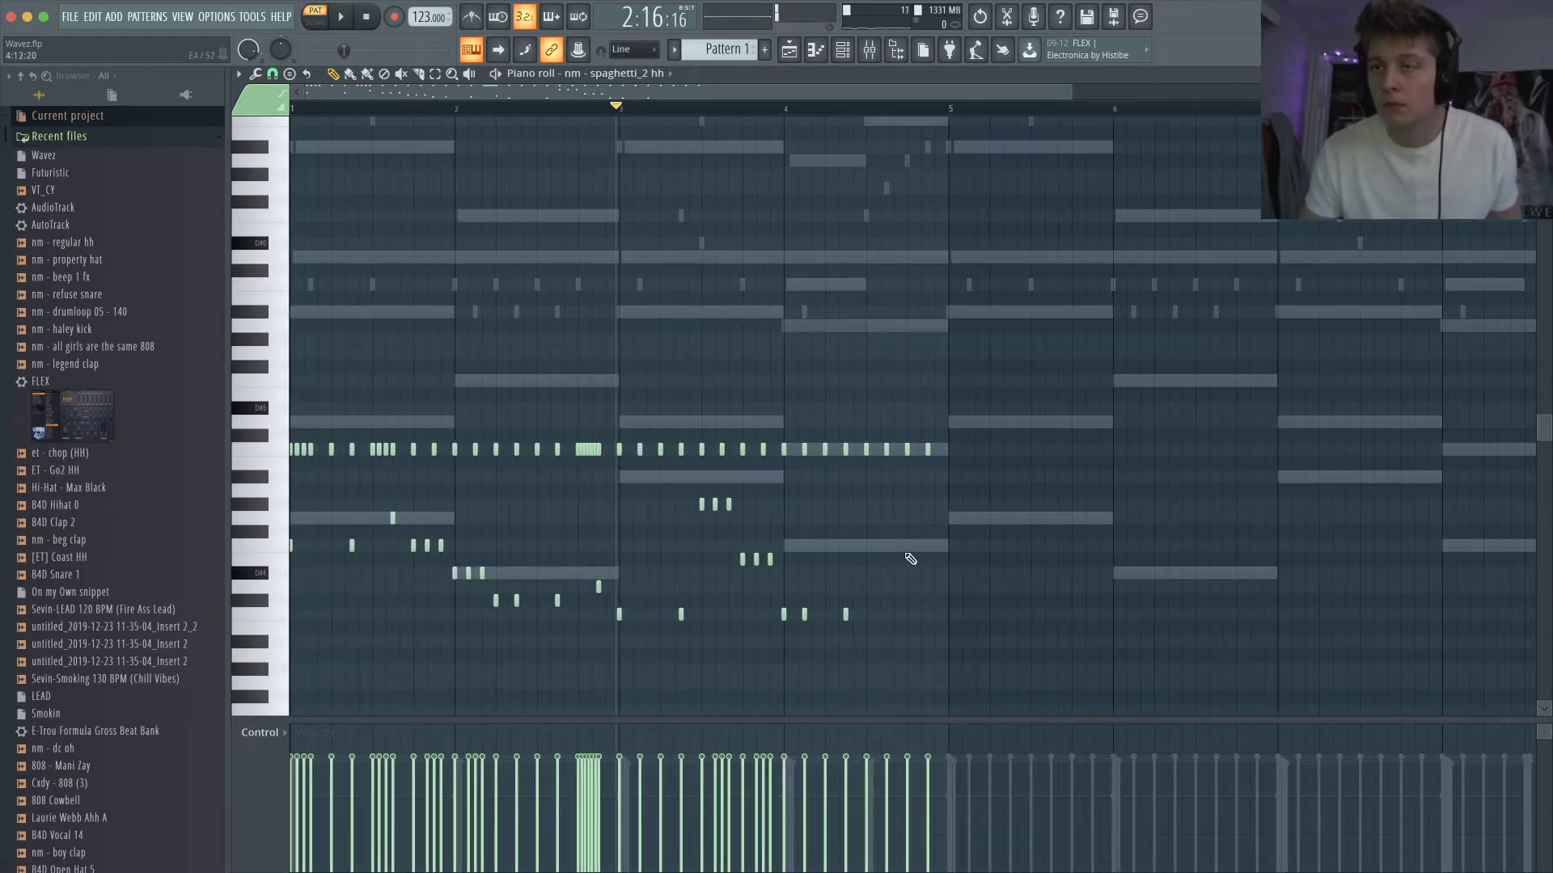
scroll(874, 524, "up", 3)
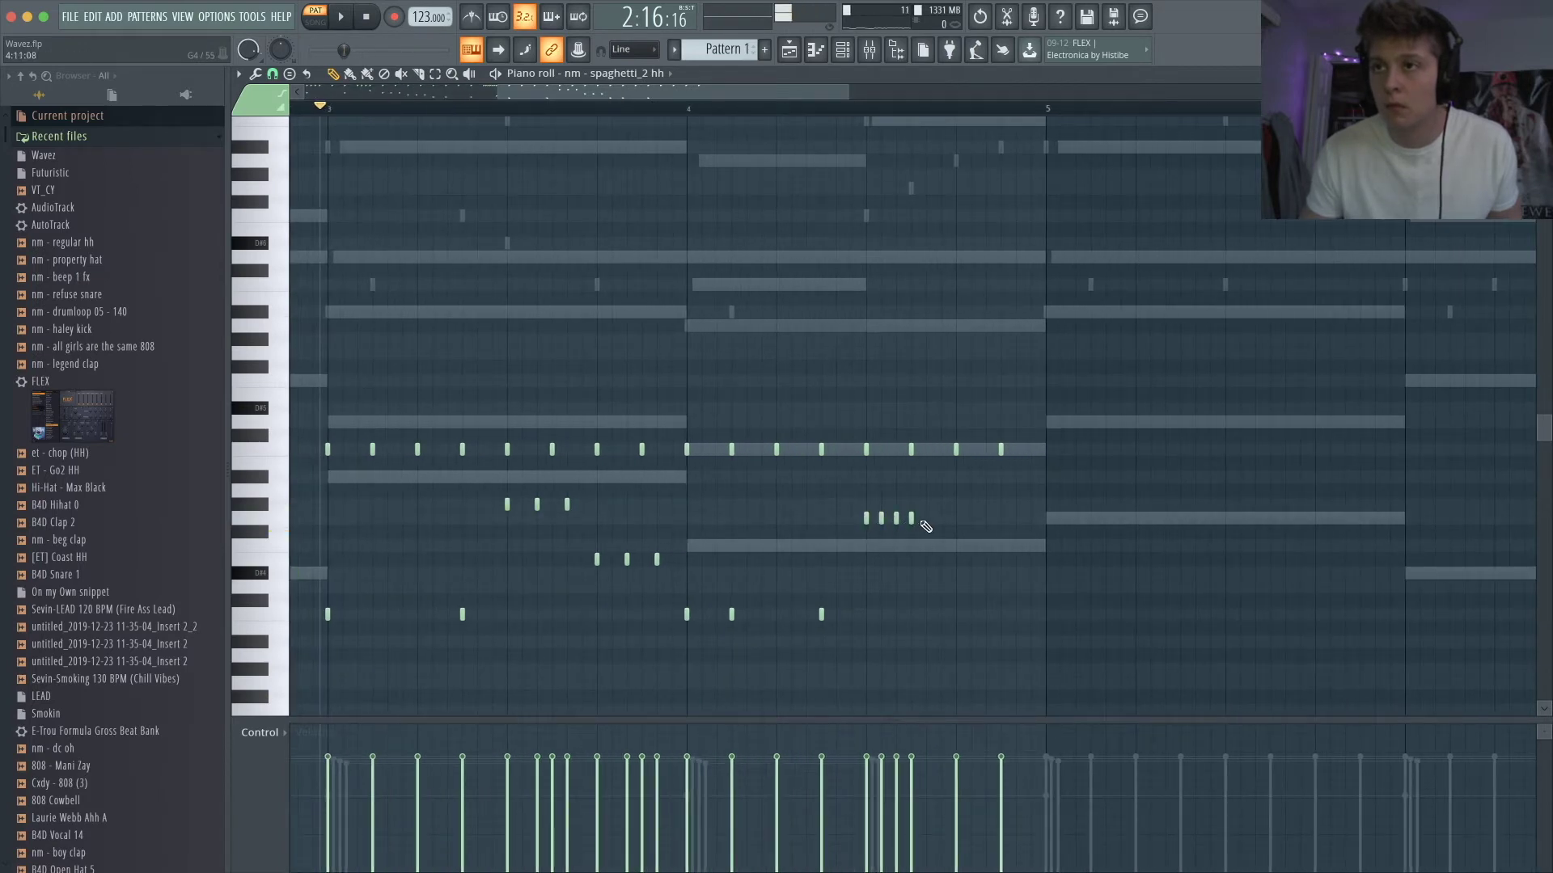
- Place a copy of the three-note triplet run on A3 from step 13 of bar 4 and play the whole hi-hat pattern
mouse_move(720, 576)
left_mouse_down()
mouse_move(580, 526)
mouse_move(956, 605)
mouse_move(956, 656)
left_mouse_up()
key("space")
scroll(925, 659, "down", 3)
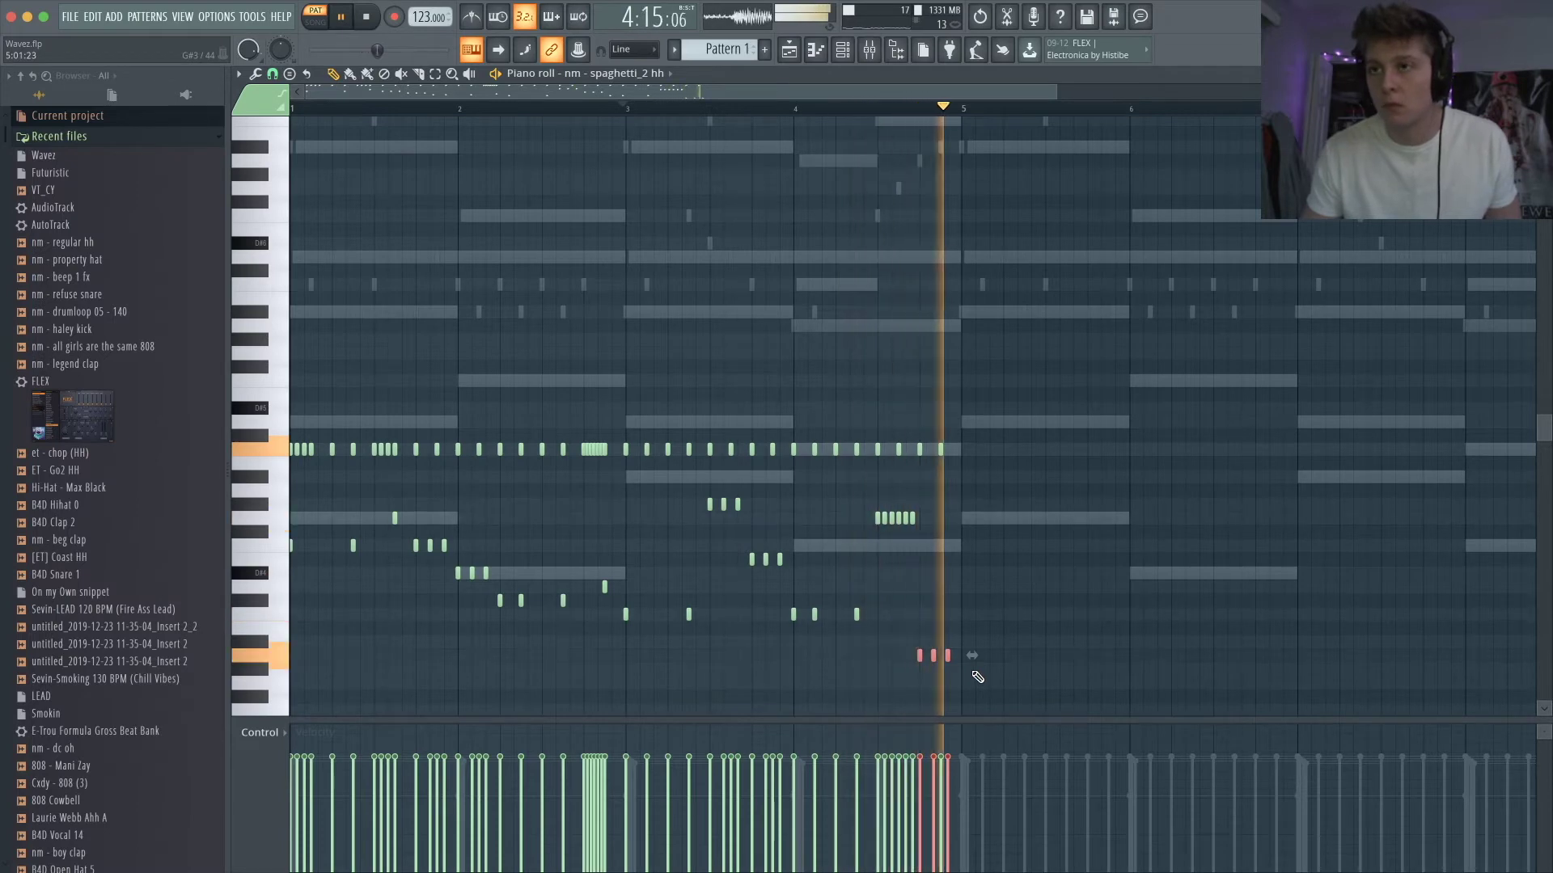
key("space")
key("space")
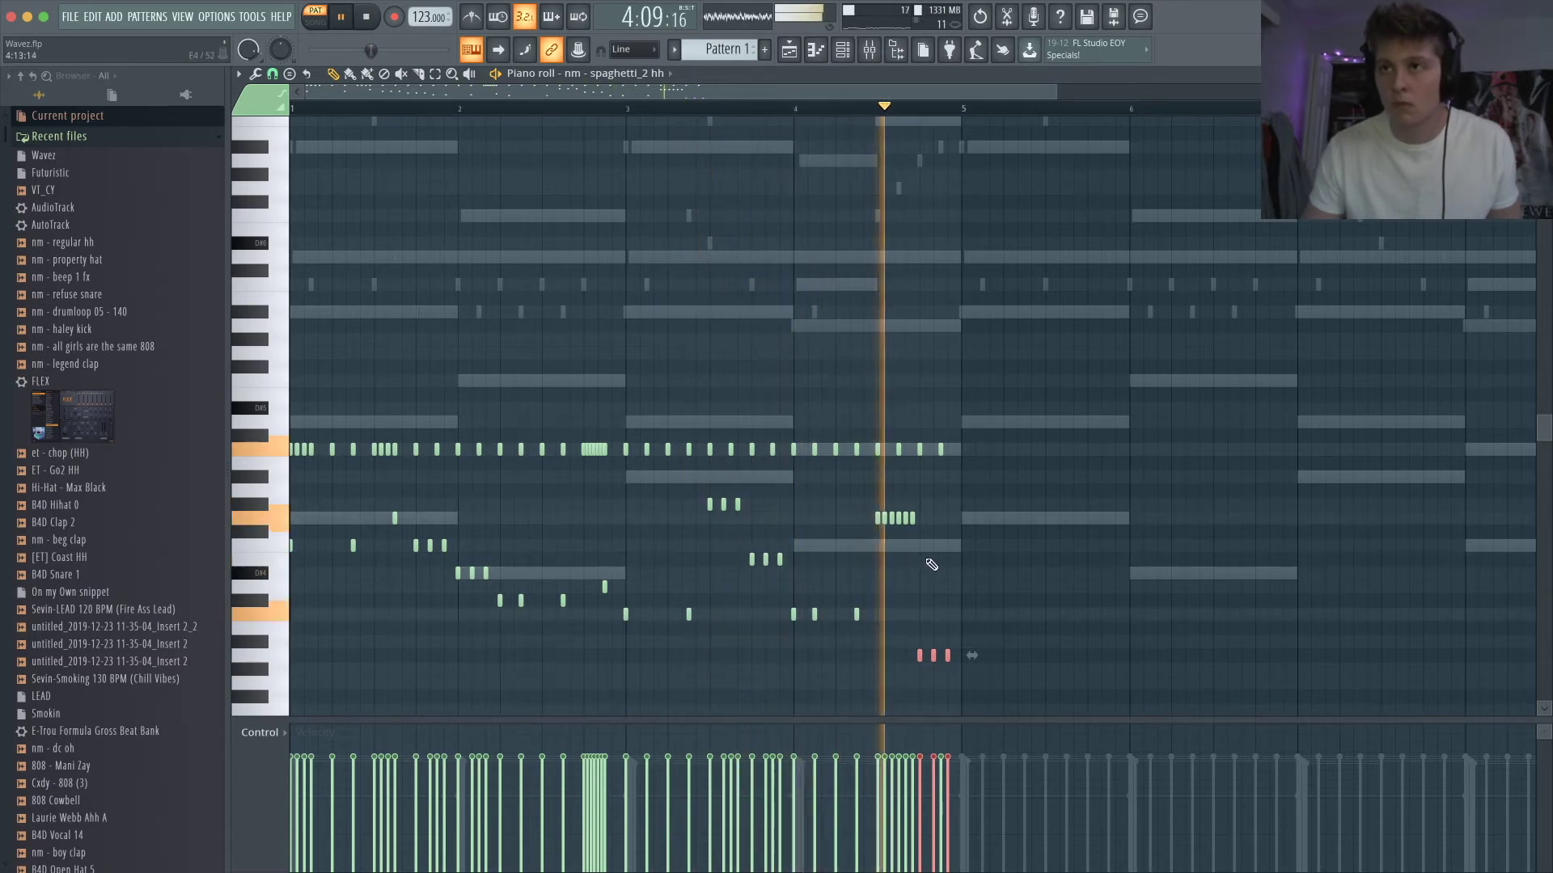
key("space")
- Duplicate the entire four-bar hi-hat pattern into bars 5 to 8 and close the piano roll
left_click_drag(1058, 702, 291, 209)
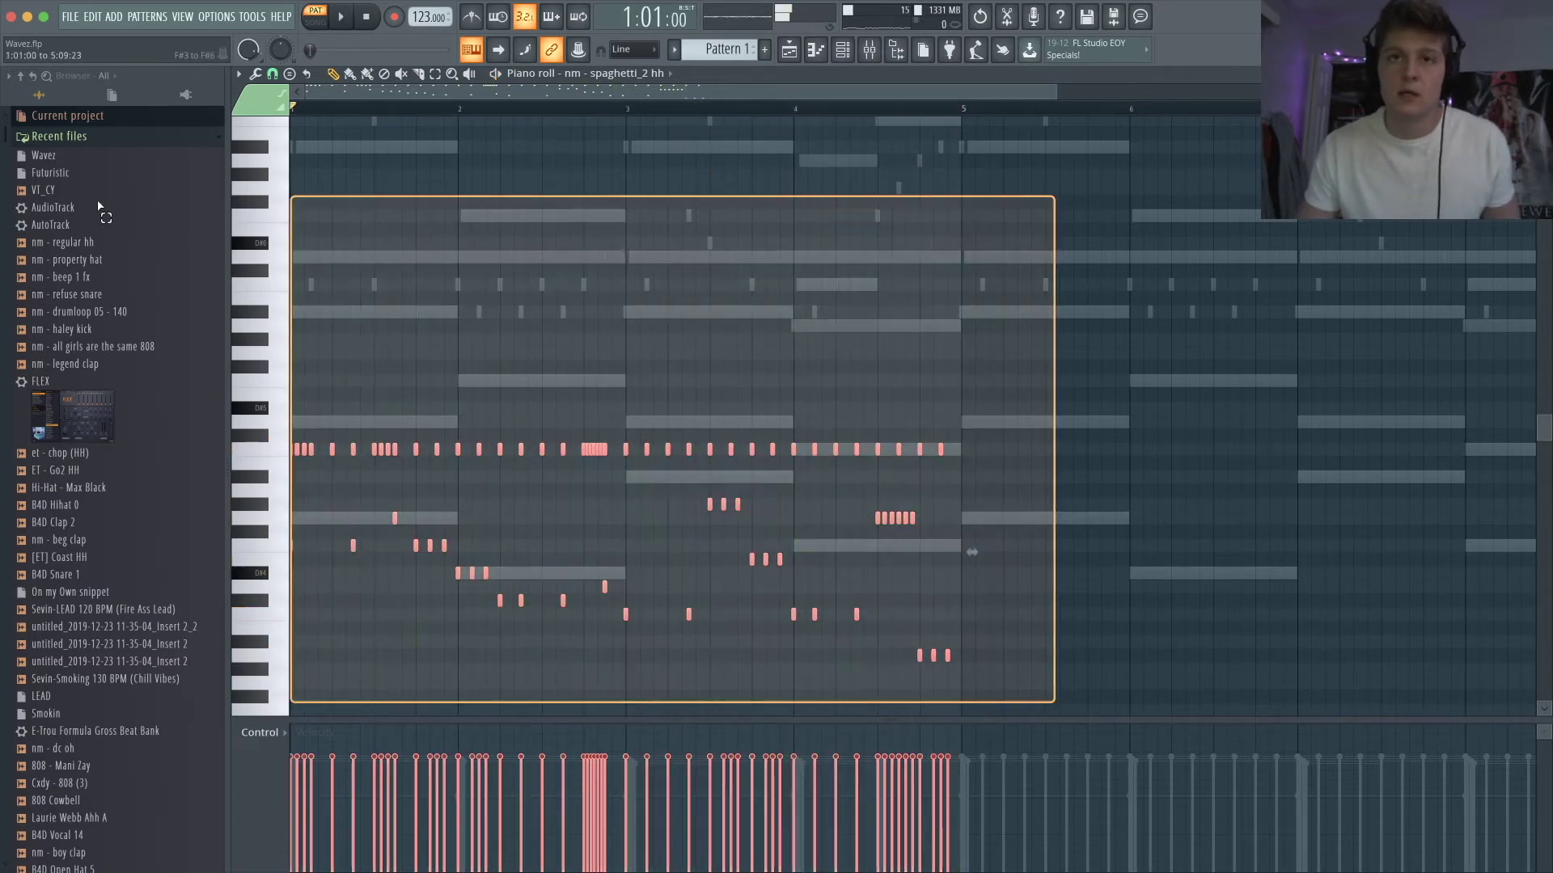
left_click_drag(297, 451, 967, 452)
scroll(979, 483, "up", 2)
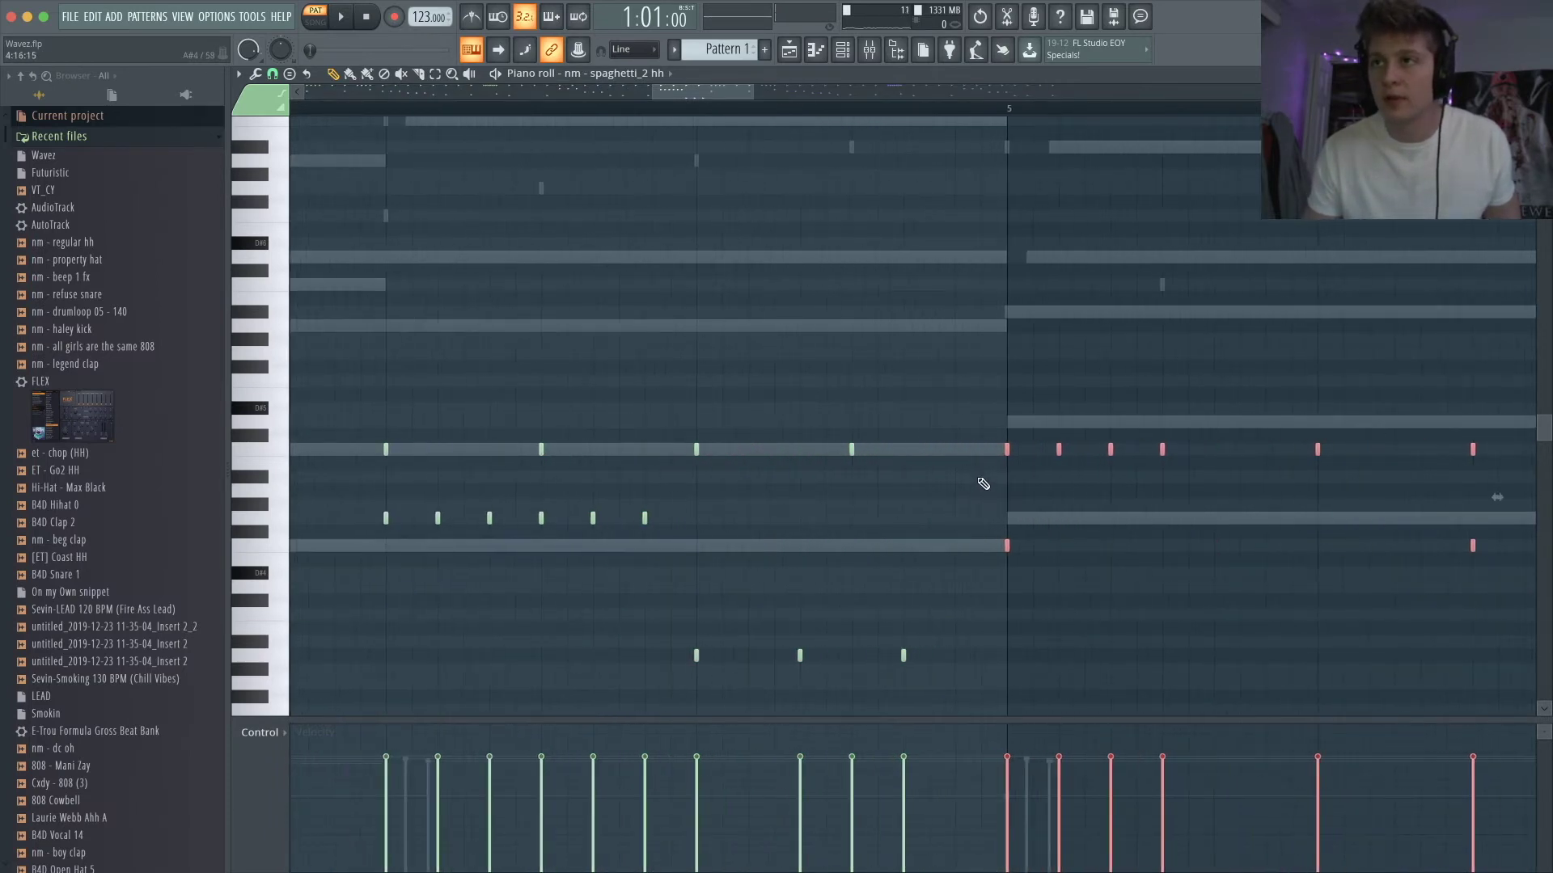
scroll(971, 453, "down", 4)
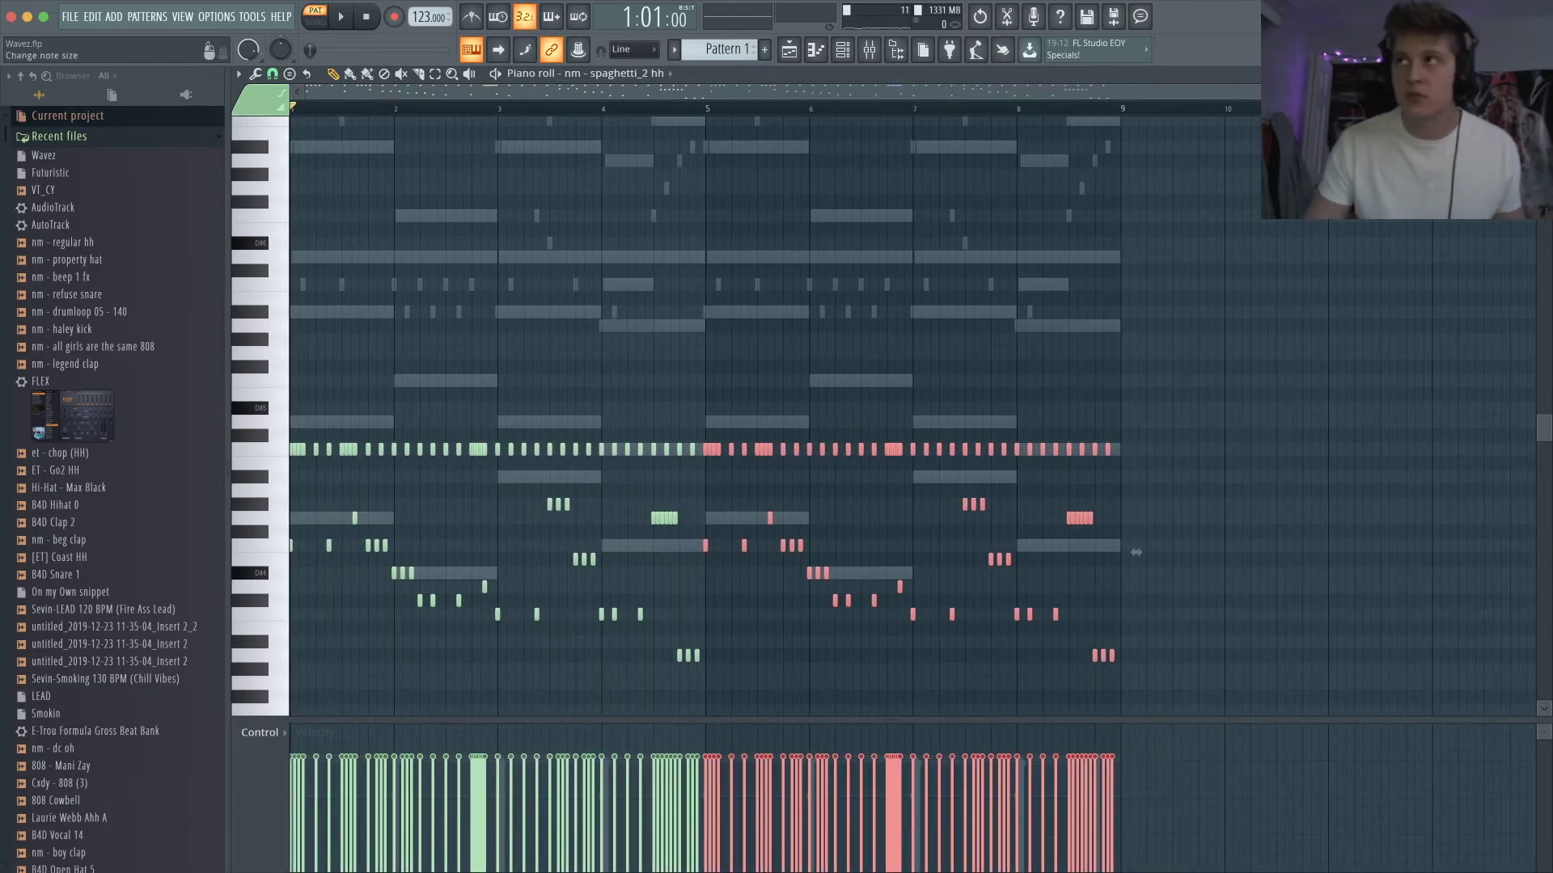
key("Escape")
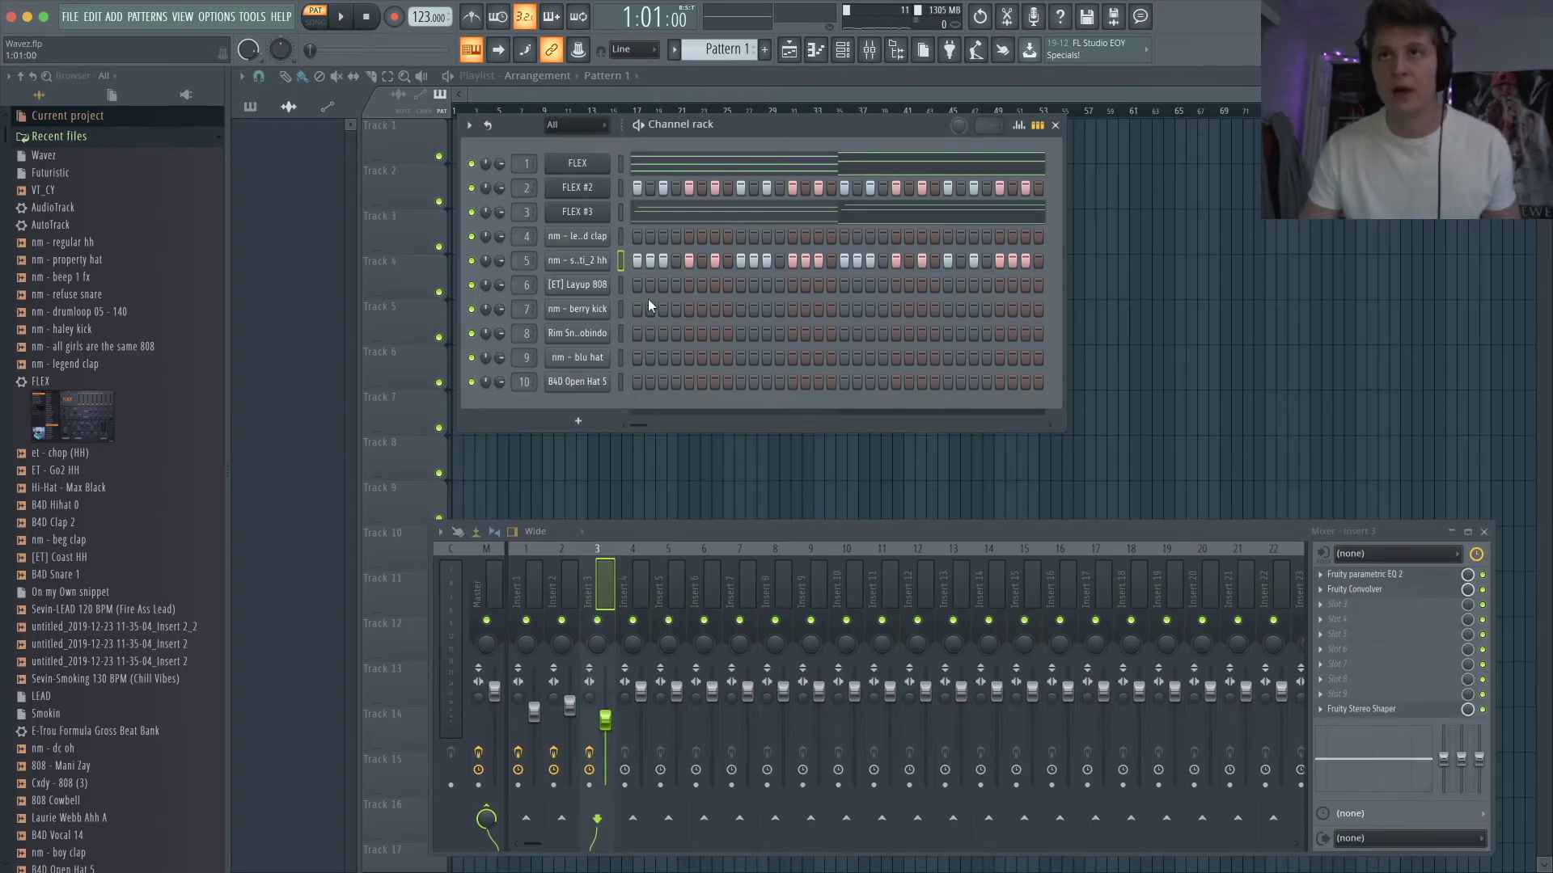
- Add claps on steps 9 and 25 of the legend clap channel and open that channel's piano roll
left_click(741, 236)
key("space")
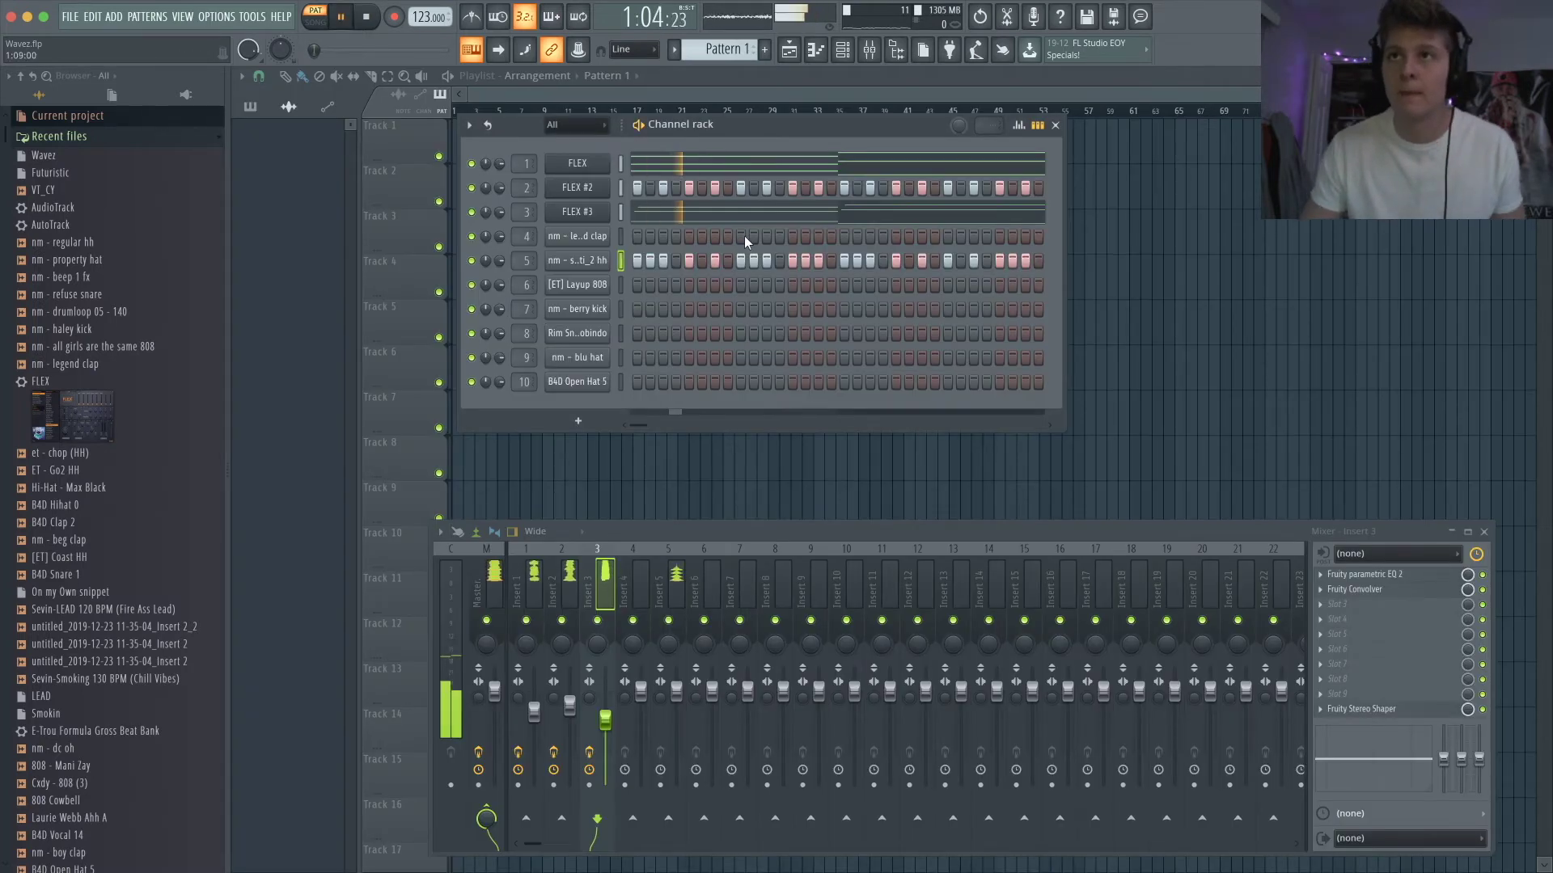
left_click(943, 237)
right_click(602, 236)
left_click(629, 237)
key("space")
- Copy the two clap notes from bars 1 and 2 into bars 3 and 4 and play the pattern
left_click_drag(587, 510, 276, 383)
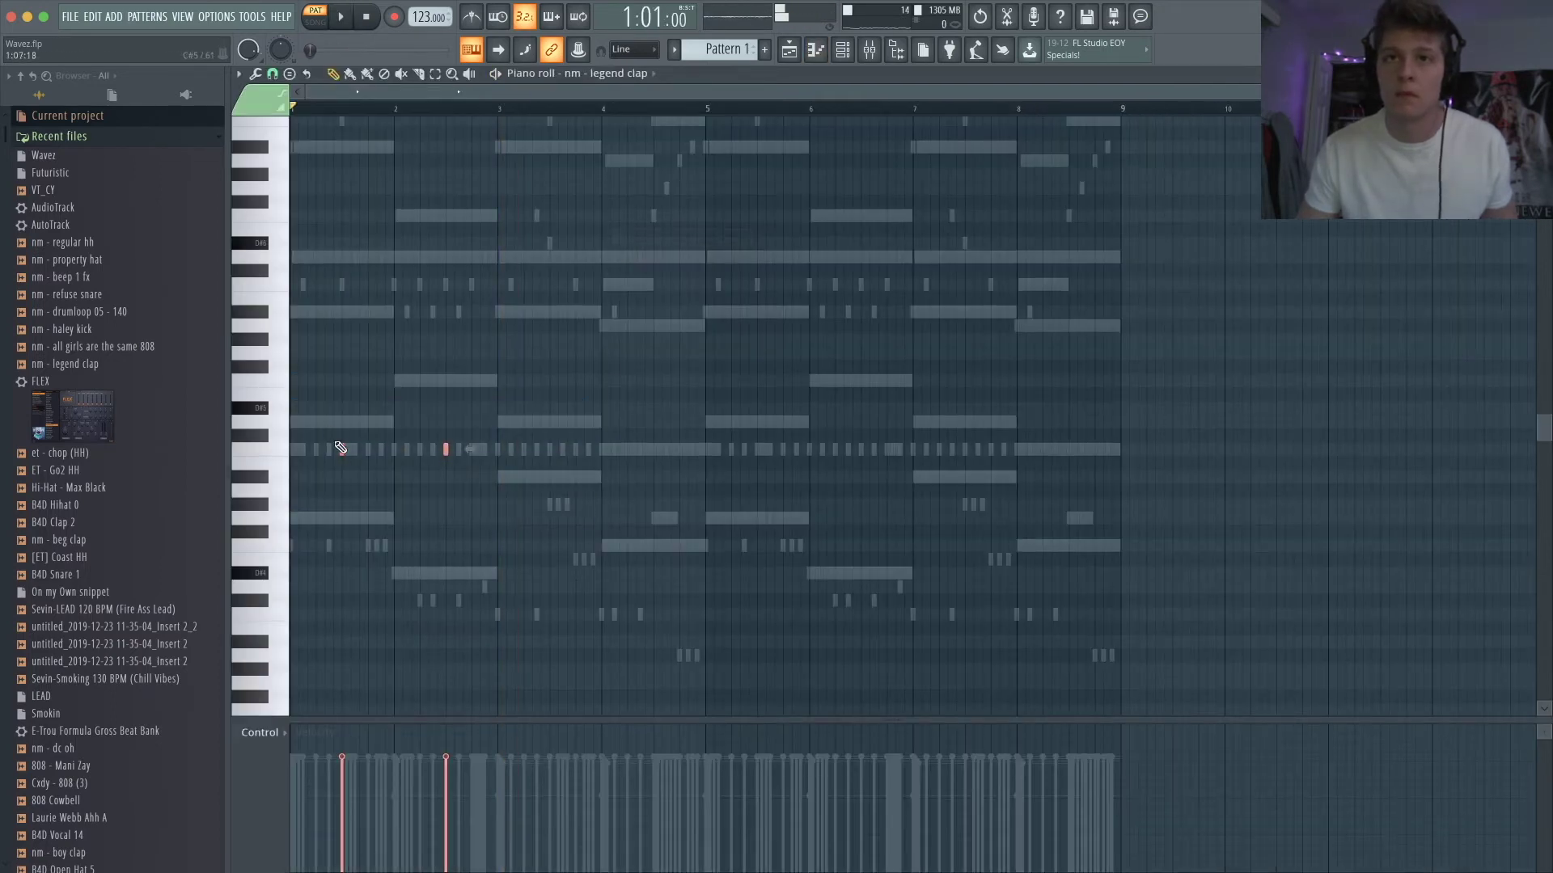
left_click_drag(340, 452, 547, 452)
key("space")
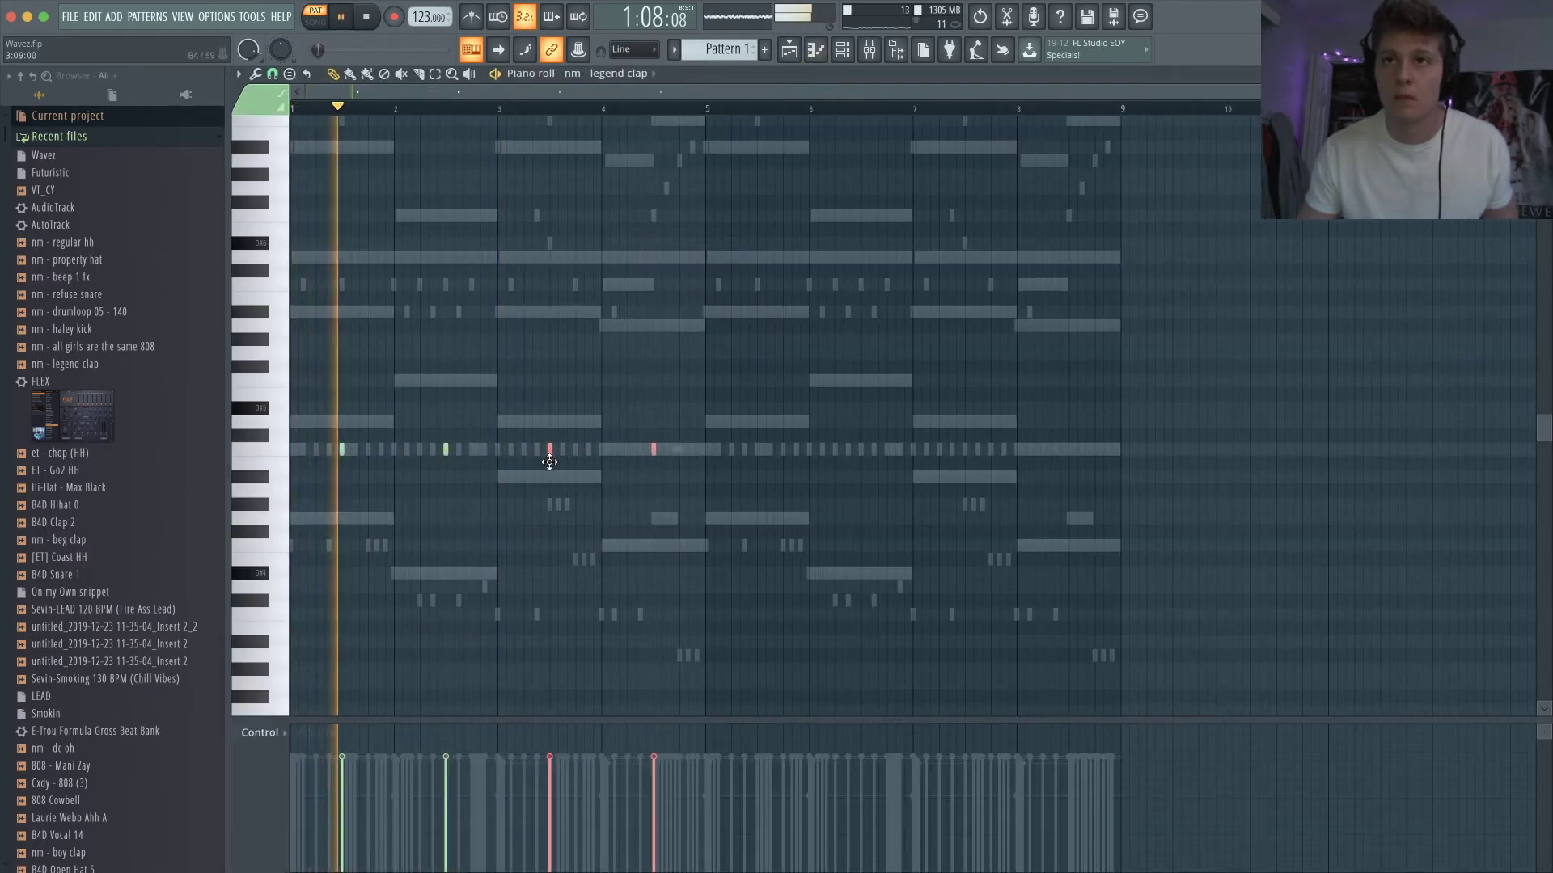
- Copy the four clap notes into bars 5 to 8 and raise the velocity of all eight claps to maximum
left_click_drag(721, 513, 336, 380)
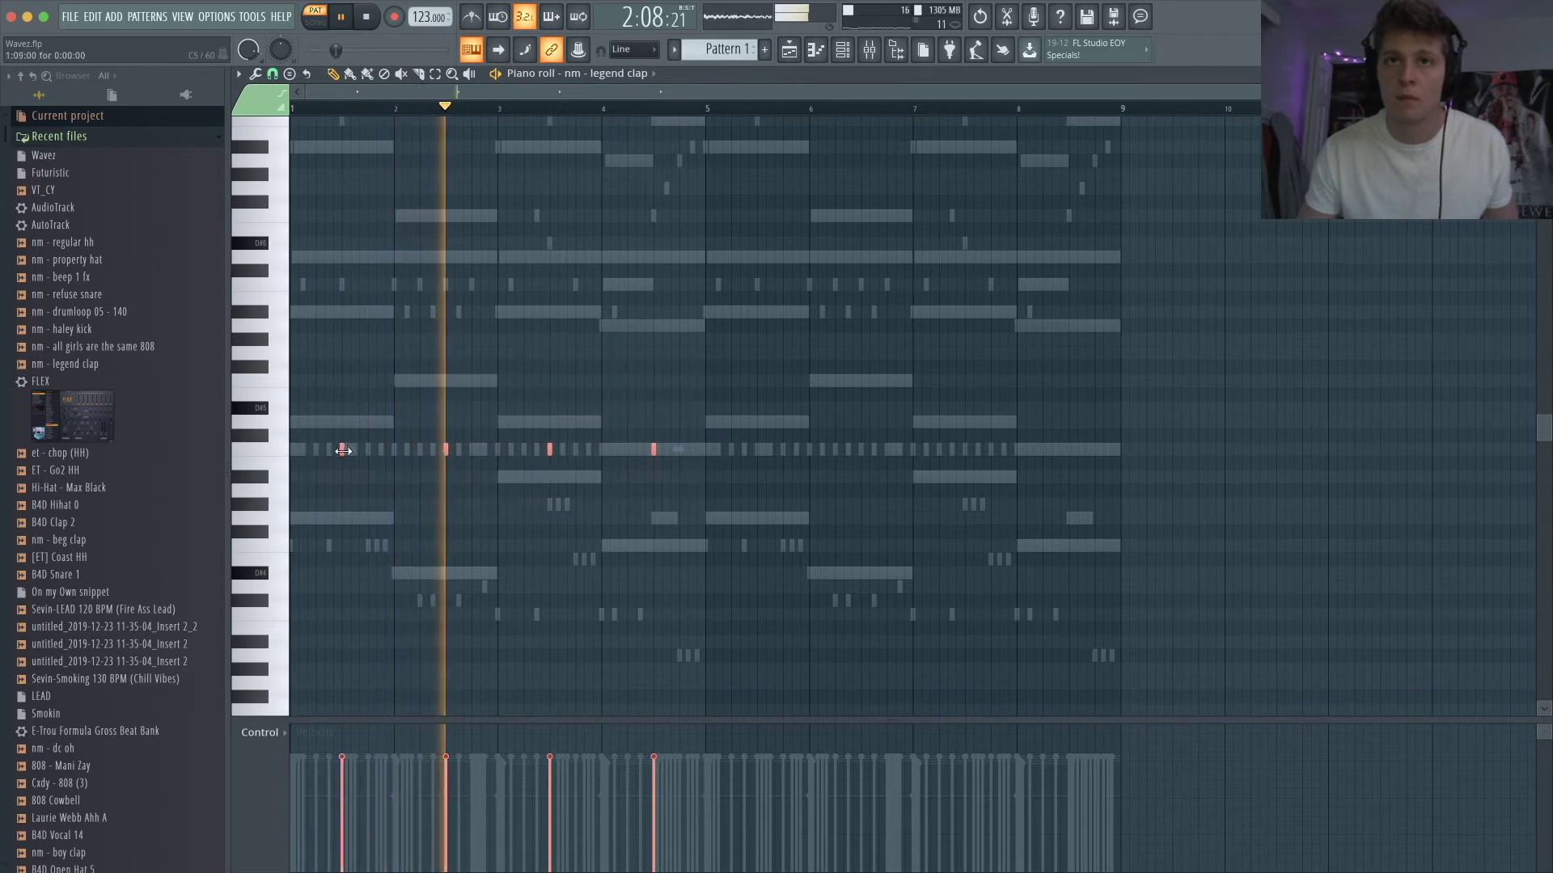
left_click_drag(346, 452, 757, 464)
left_click_drag(1168, 565, 293, 314)
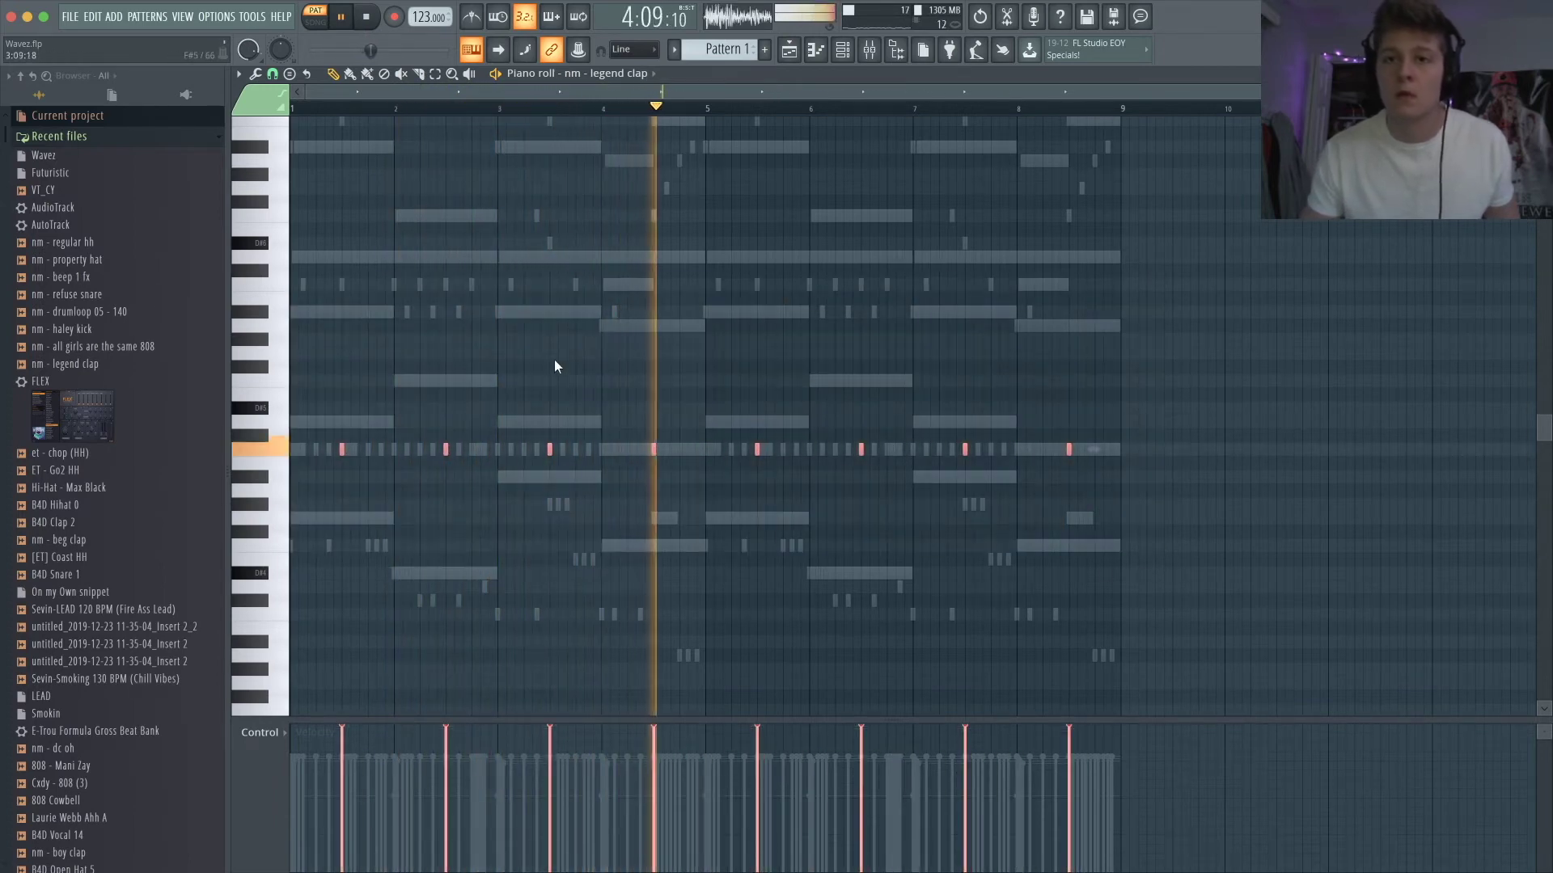
- Close the clap piano roll and lower the mixer levels of Inserts 1 to 5 to balance the tracks
key("F7")
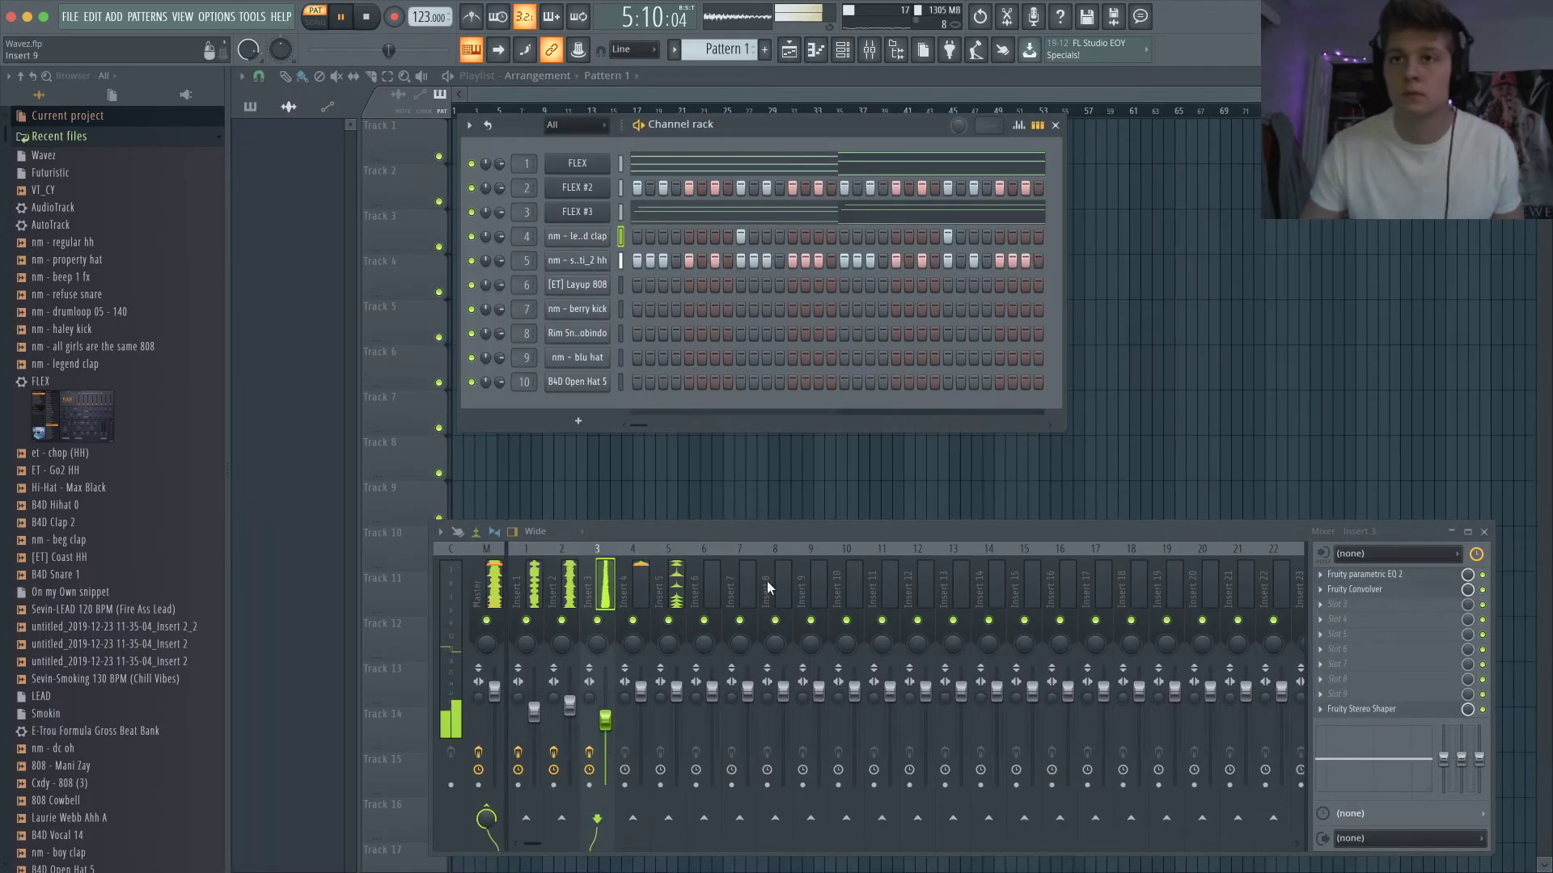
left_click(640, 696)
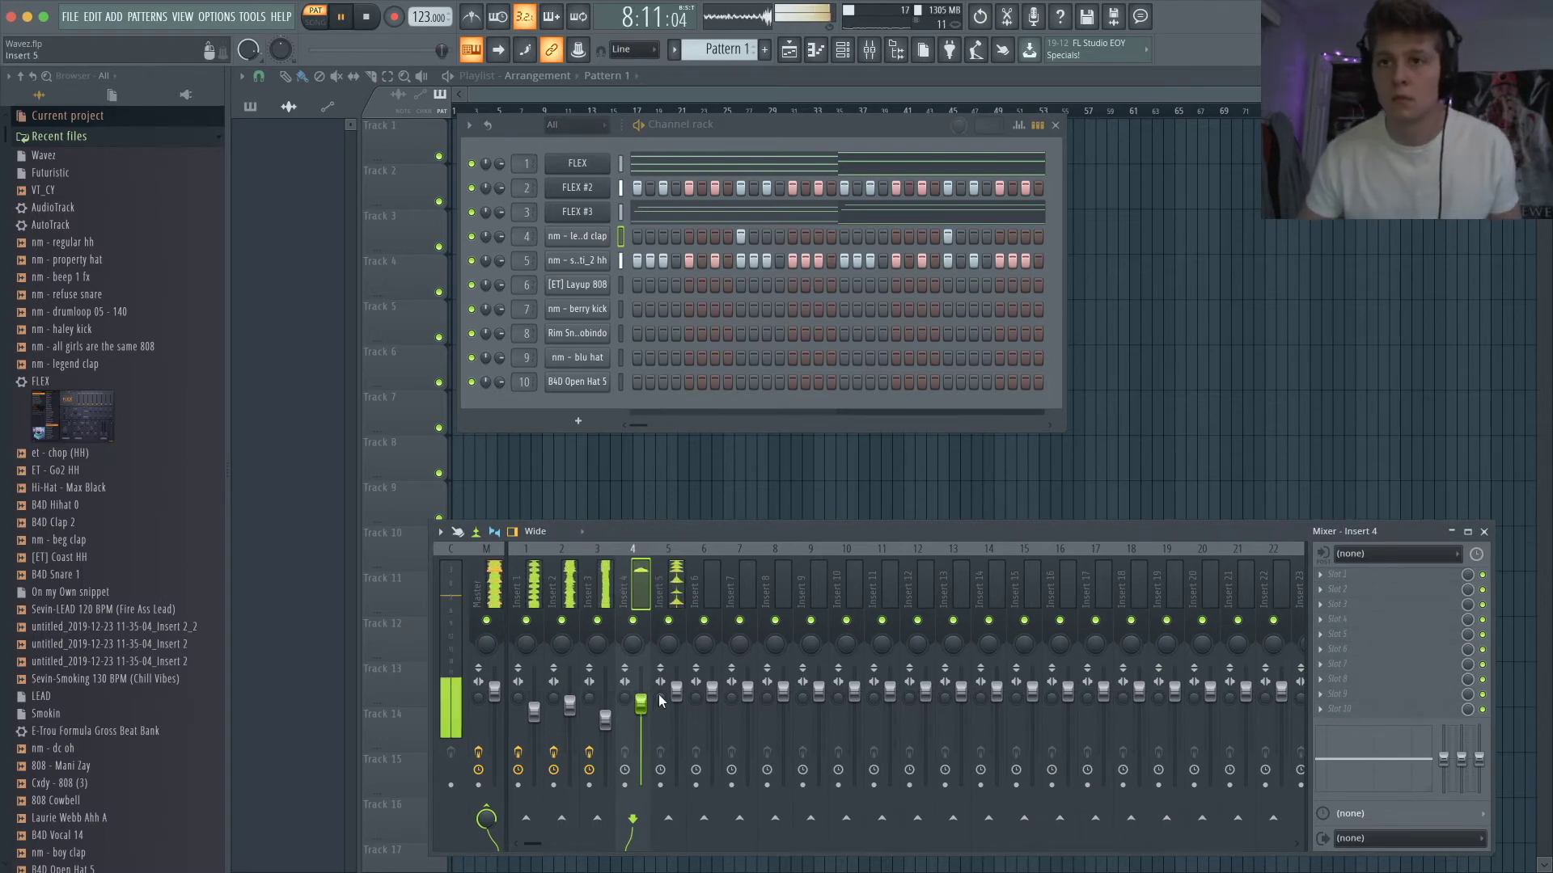
left_click_drag(675, 693, 676, 719)
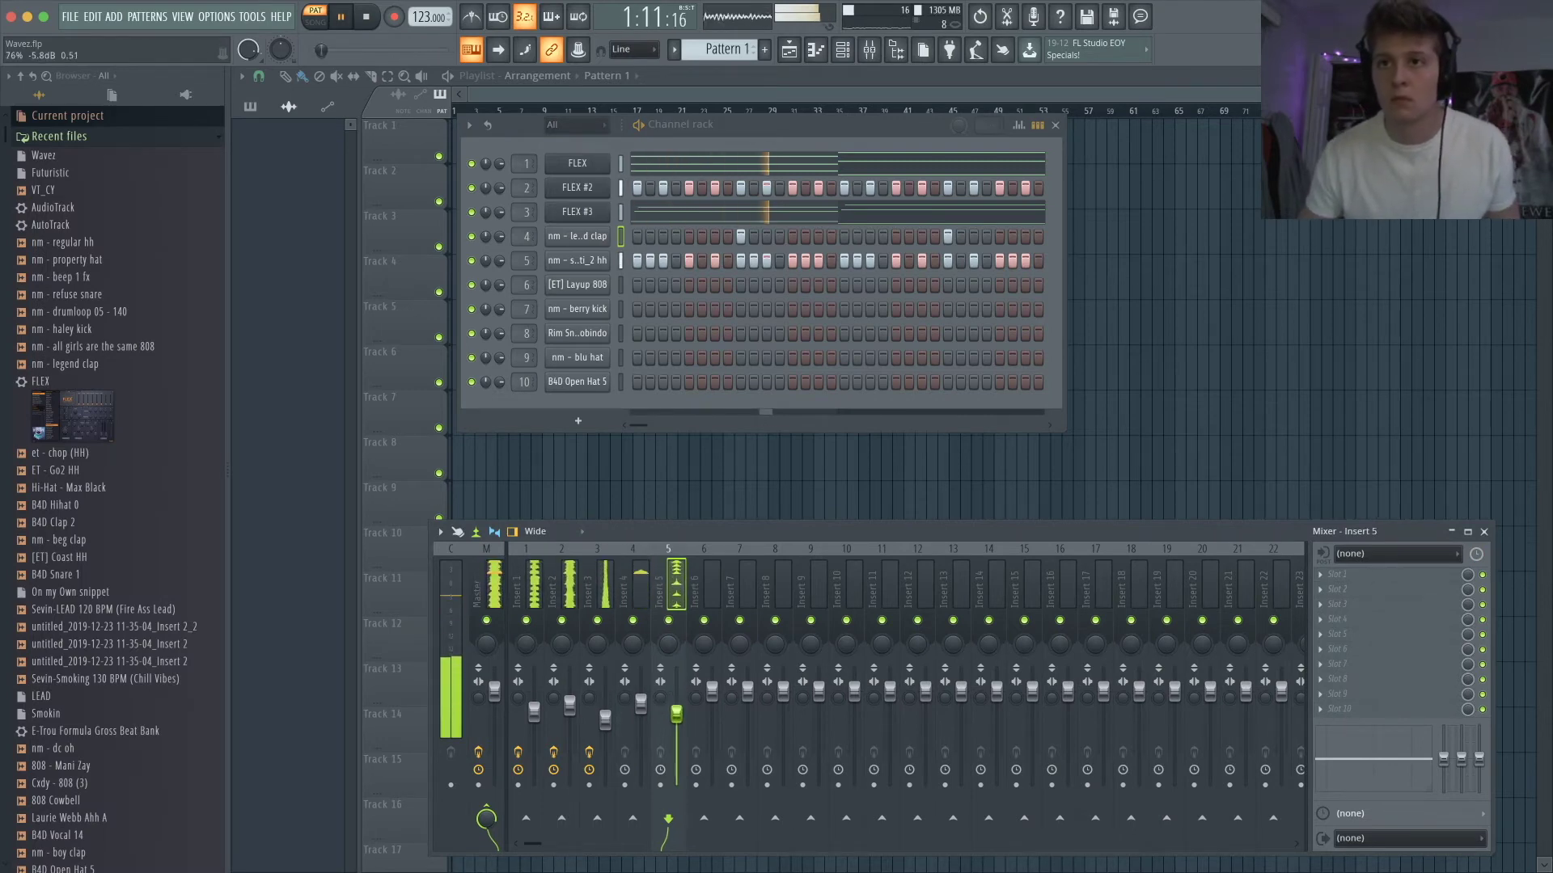
left_click_drag(570, 702, 534, 733)
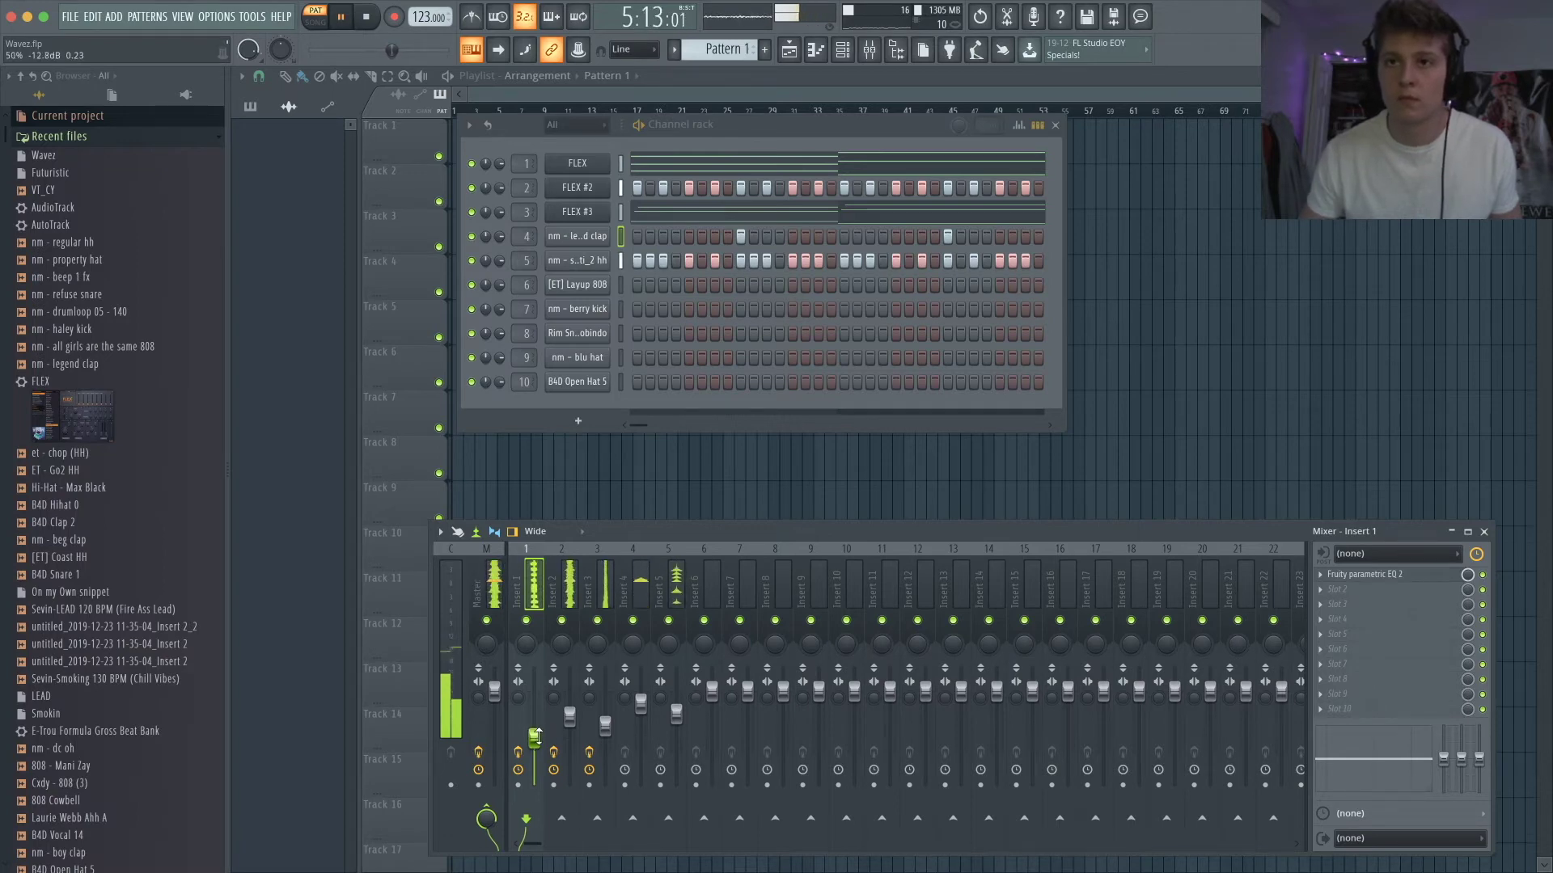
left_click_drag(603, 726, 570, 720)
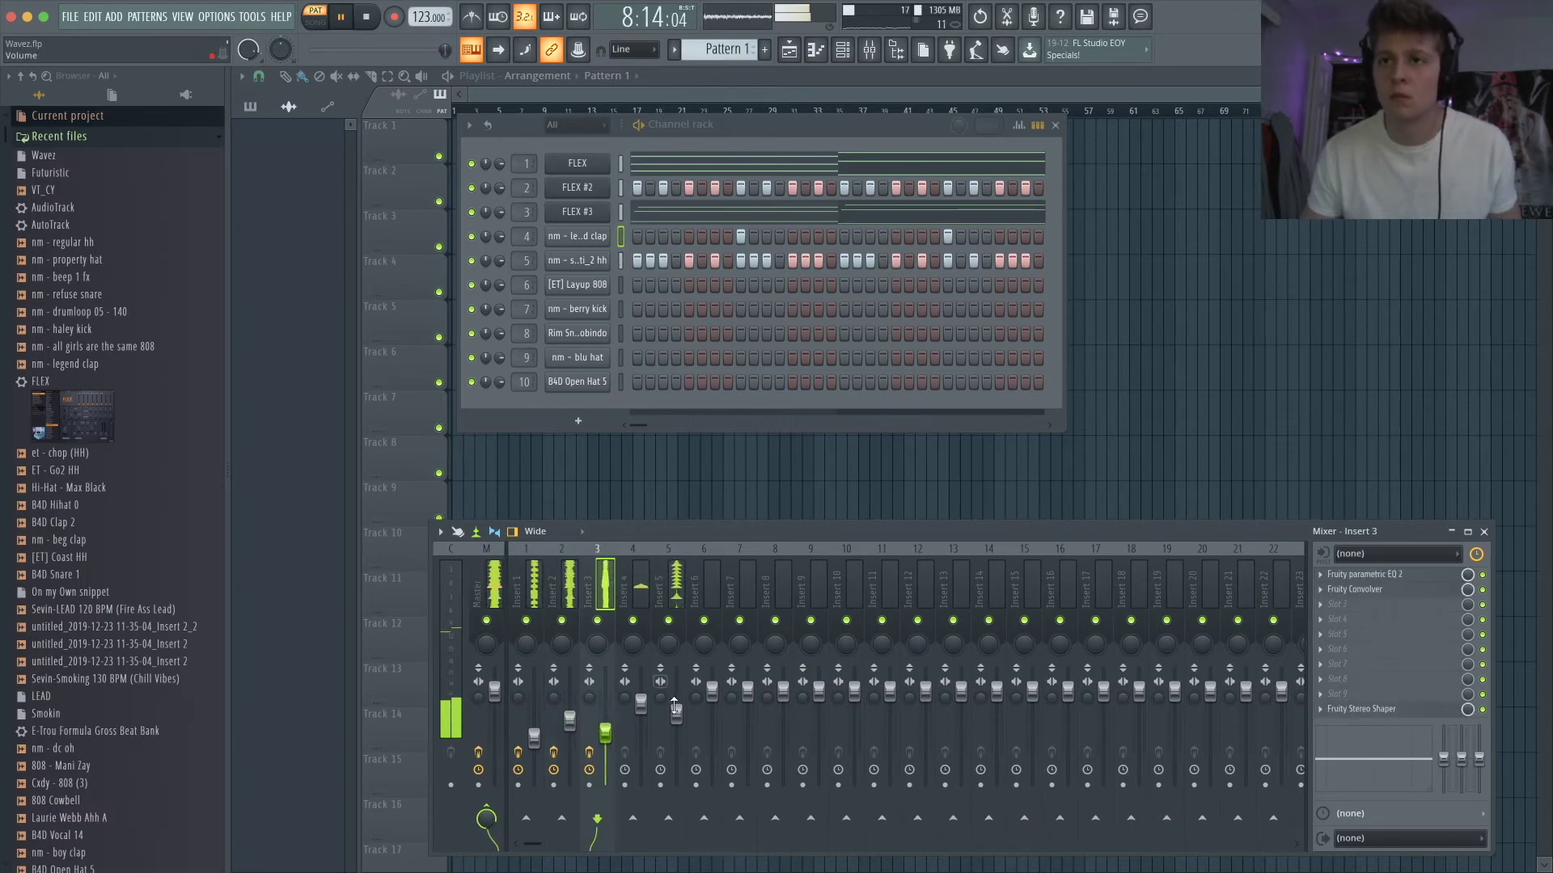
- Boost the high EQ band on clap Insert 4 and mute Inserts 1 to 3
left_click(645, 558)
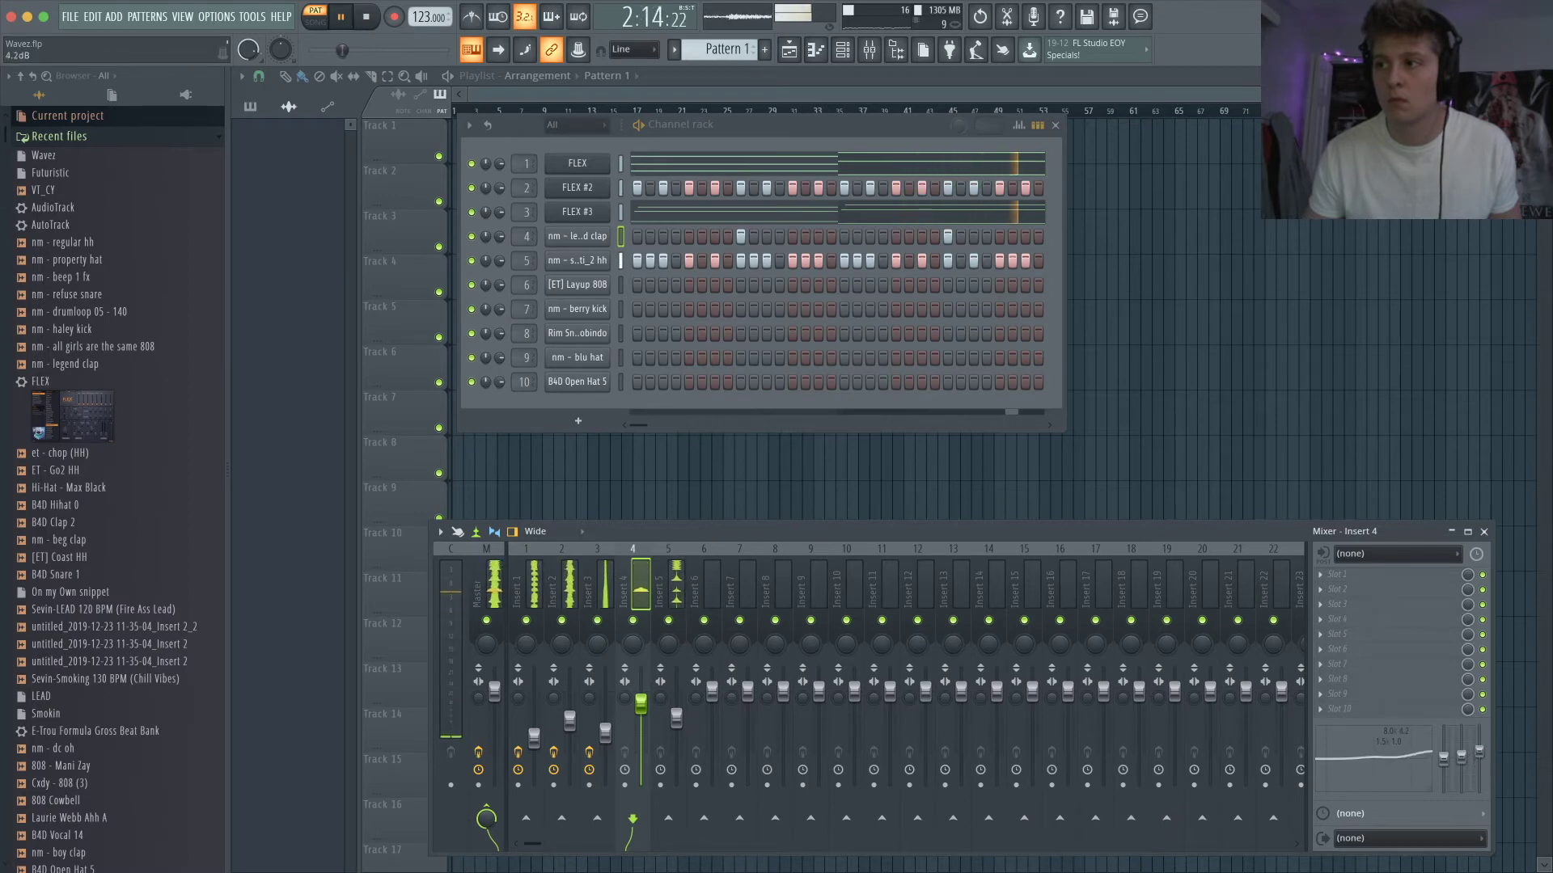
right_click(1470, 766)
left_click(1449, 637)
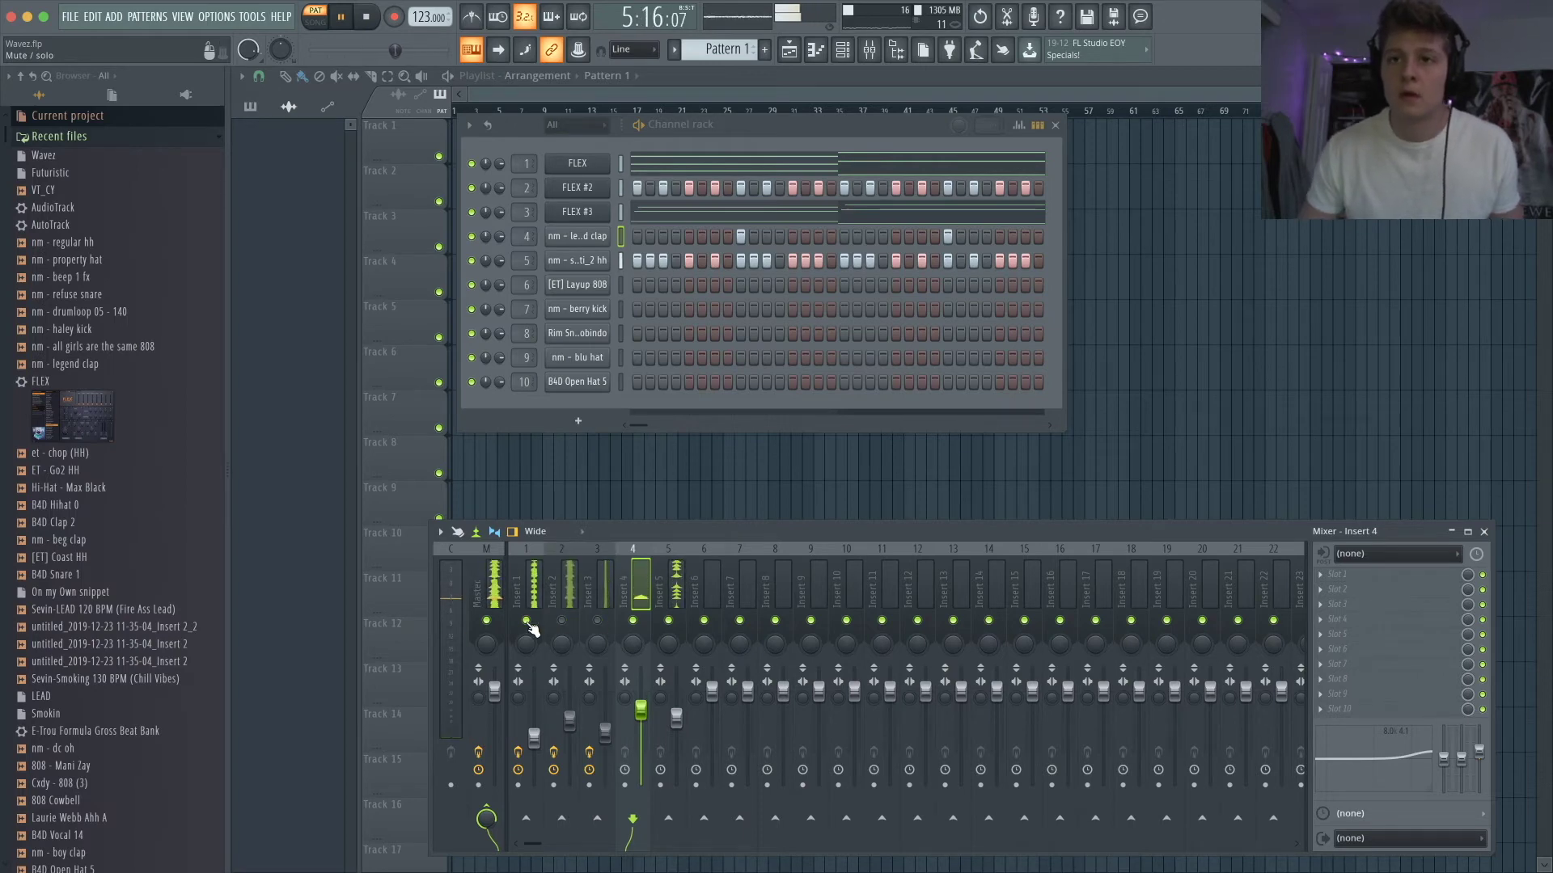
- Enable the Layup 808 volume envelope with hold at maximum and decay, sustain and release at minimum, and audition the sample
left_click(590, 289)
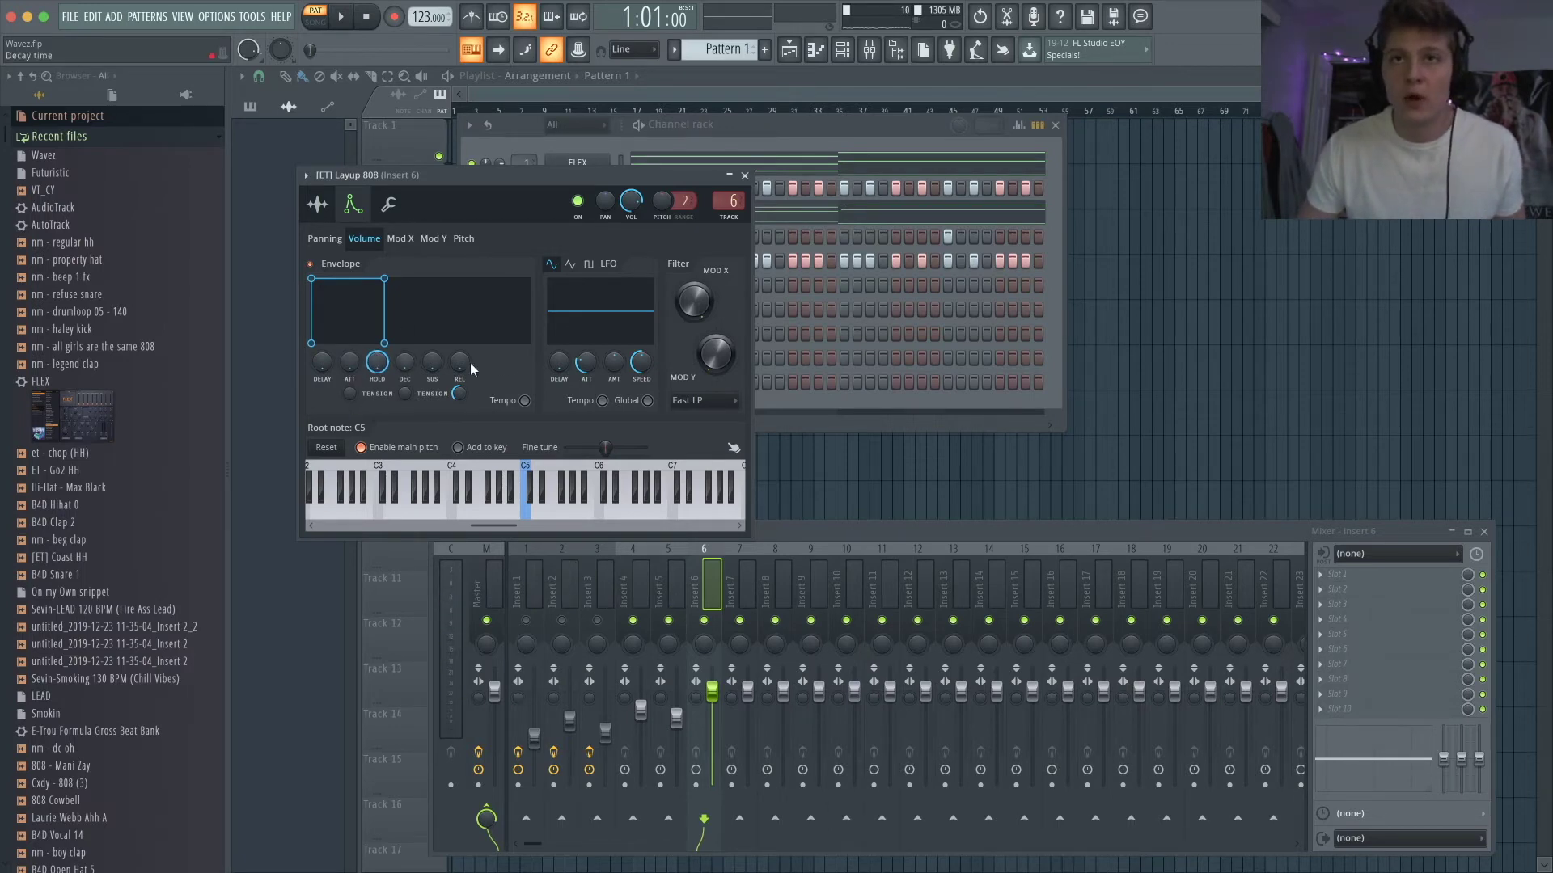
left_click(318, 204)
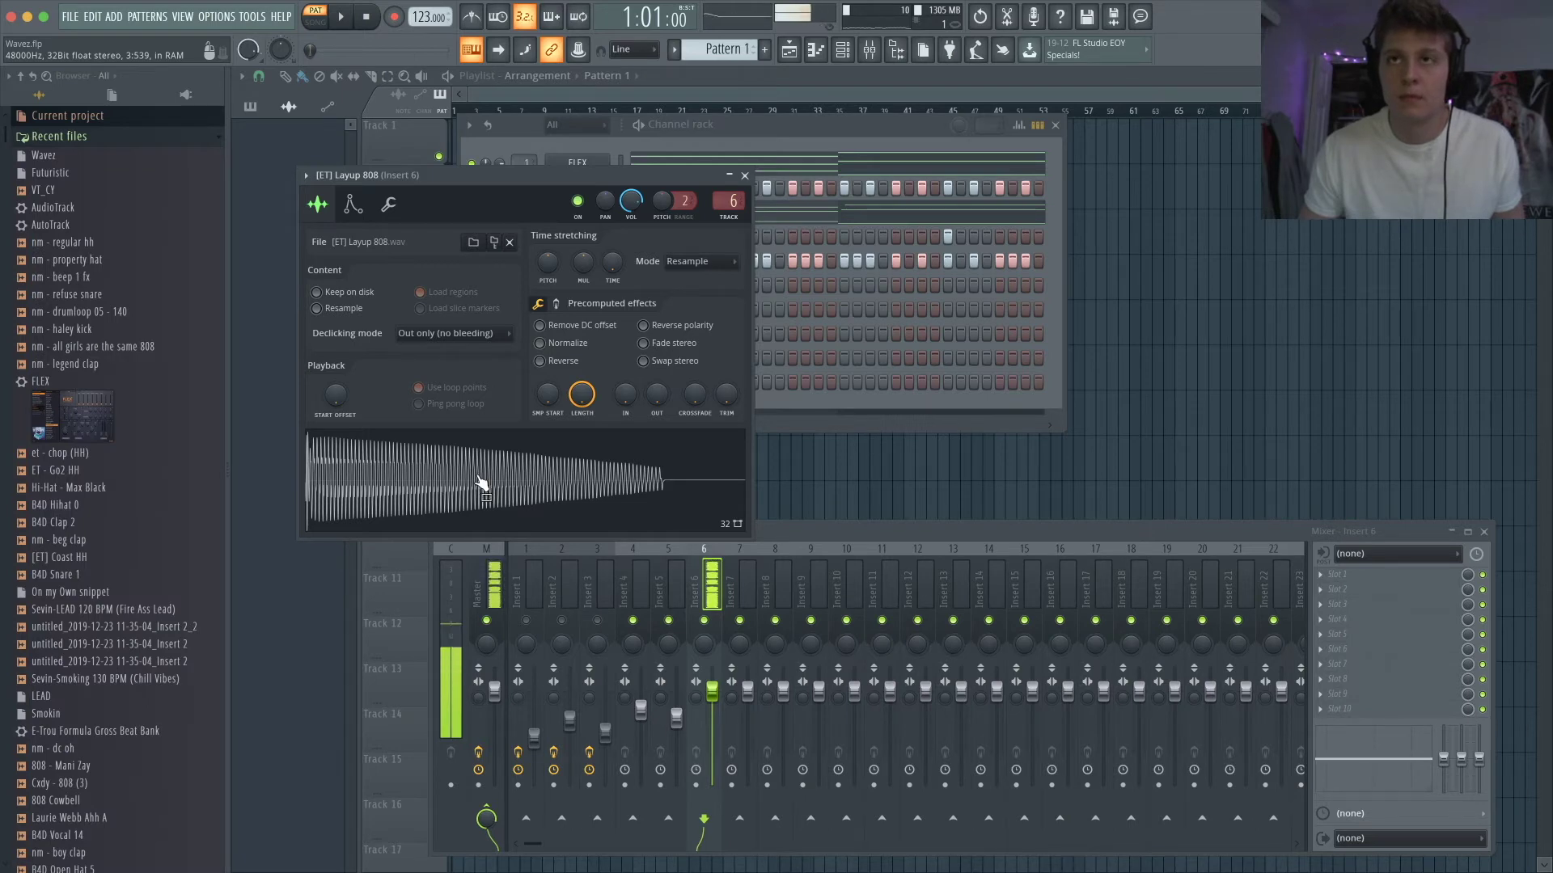
left_click(733, 177)
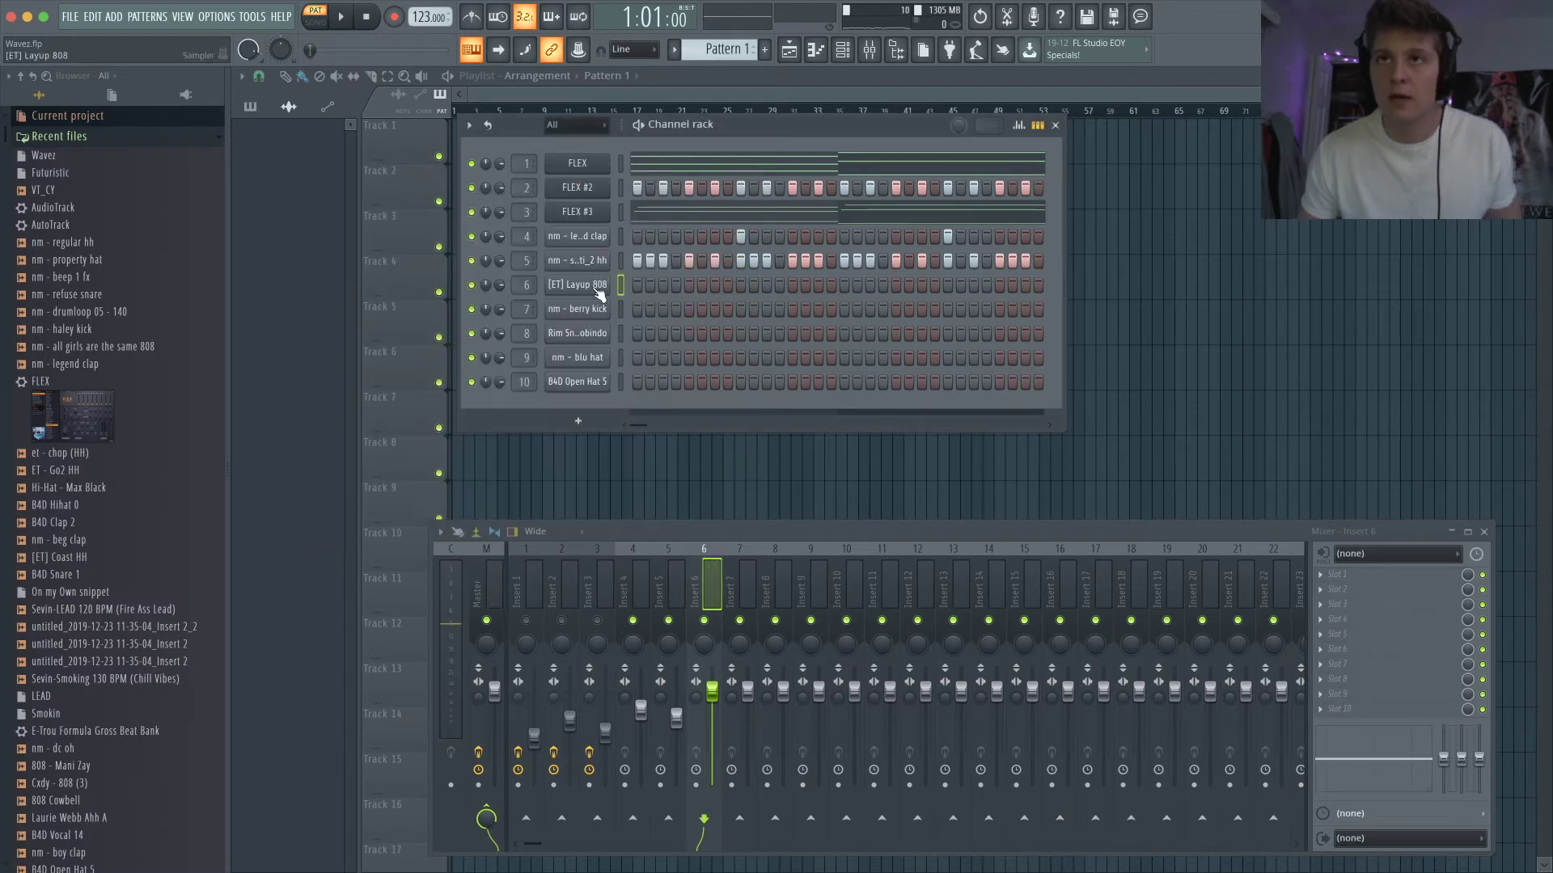
- Add Layup 808 hits on steps 1 and 21 while the pattern plays, and open that channel's piano roll
key("space")
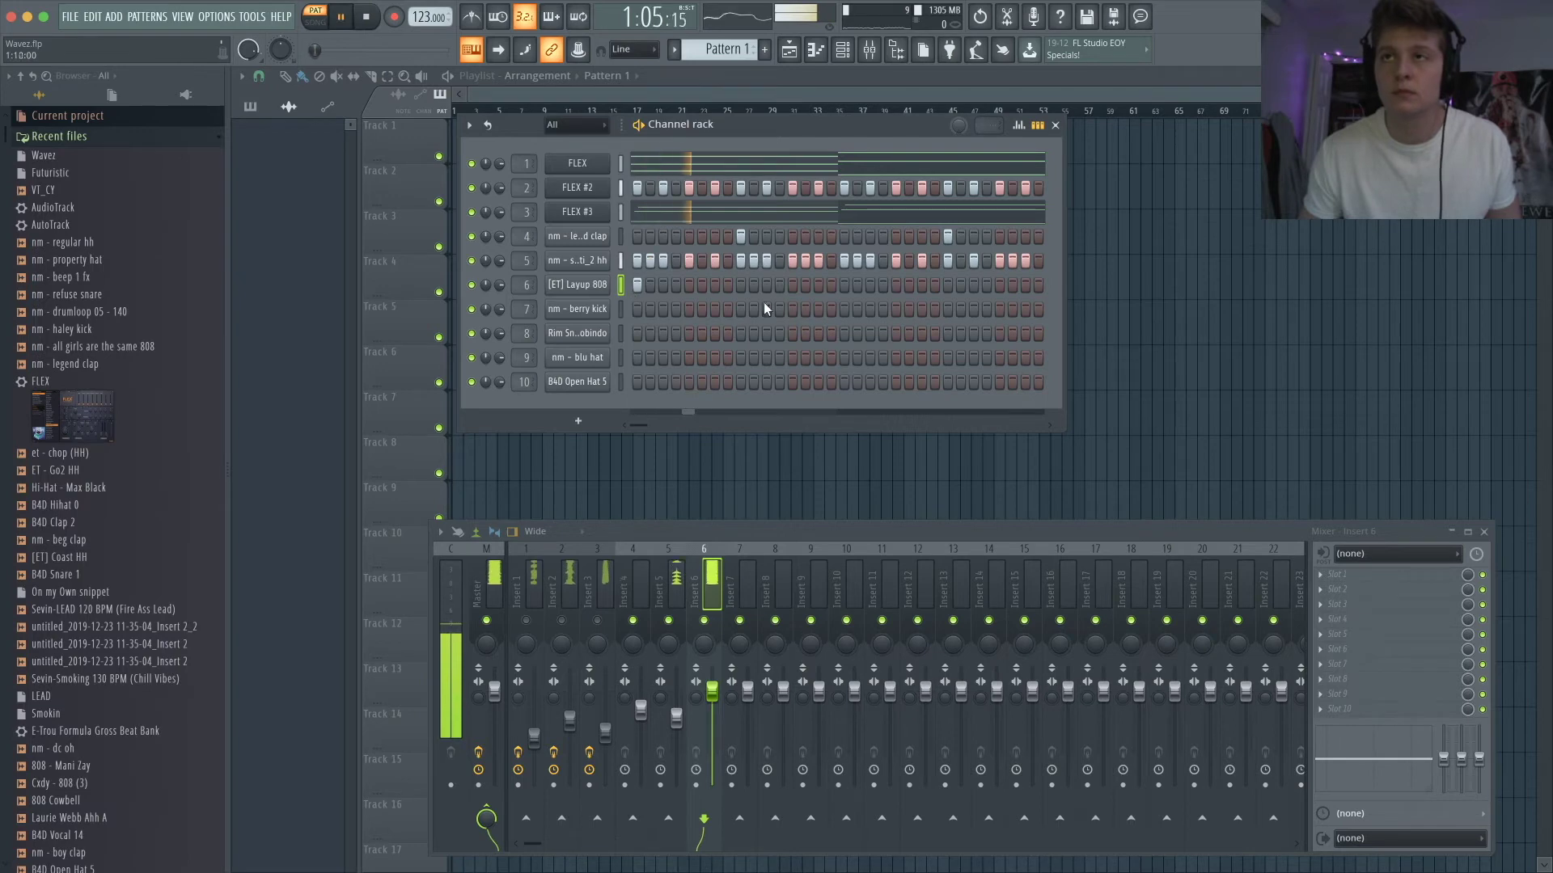
left_click(895, 284)
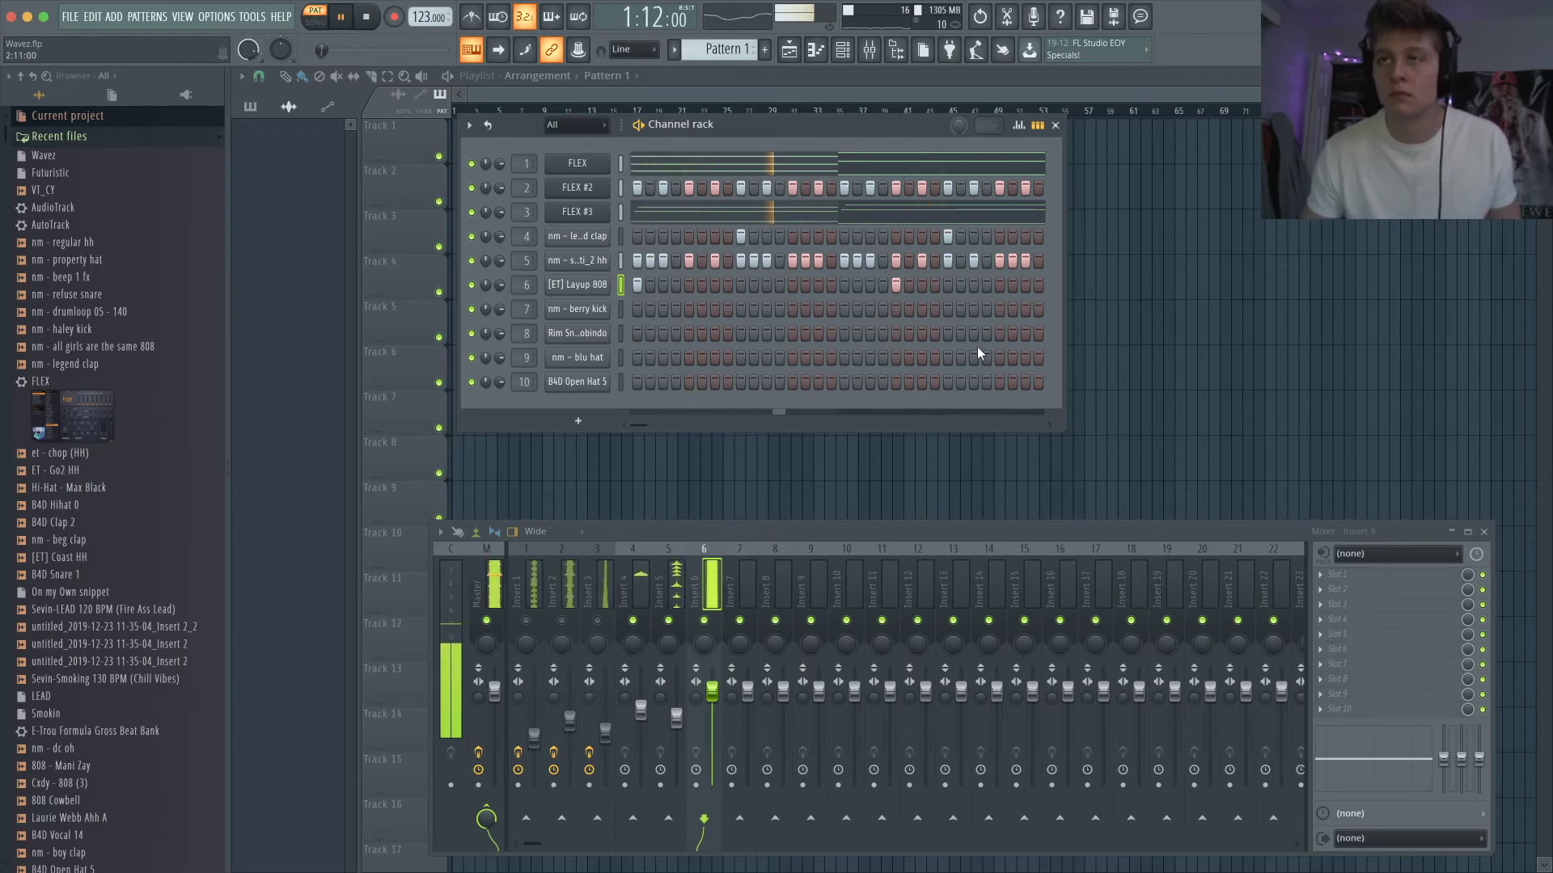
right_click(606, 283)
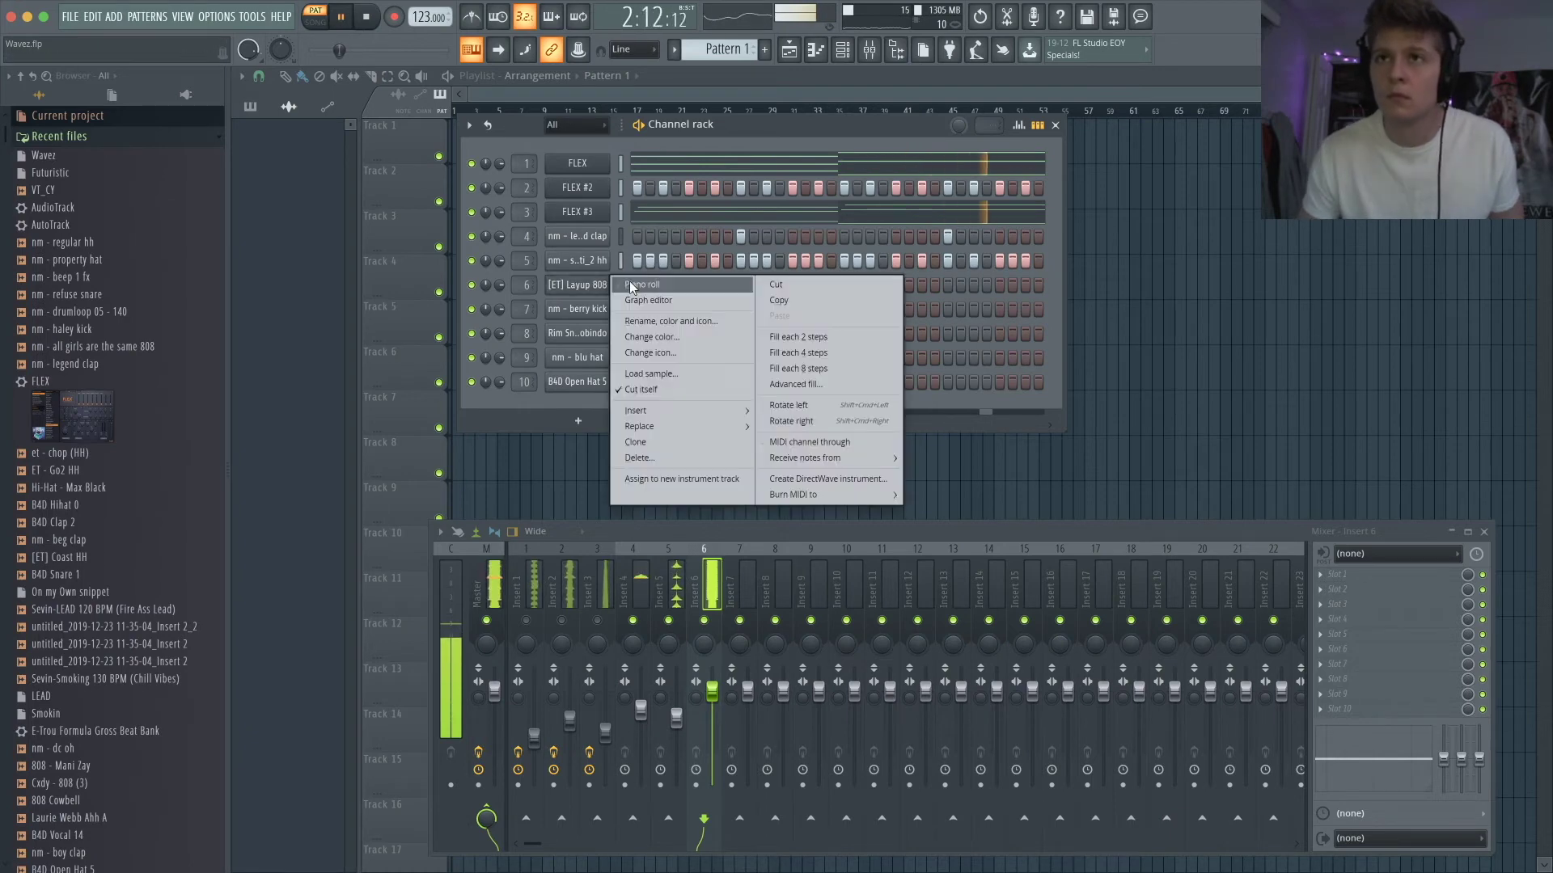
left_click(629, 282)
- Add 808 notes on steps 1 and 7 of bar 3 and steps 3, 5 and 11 of bar 4, with 1/4 step snap
key("space")
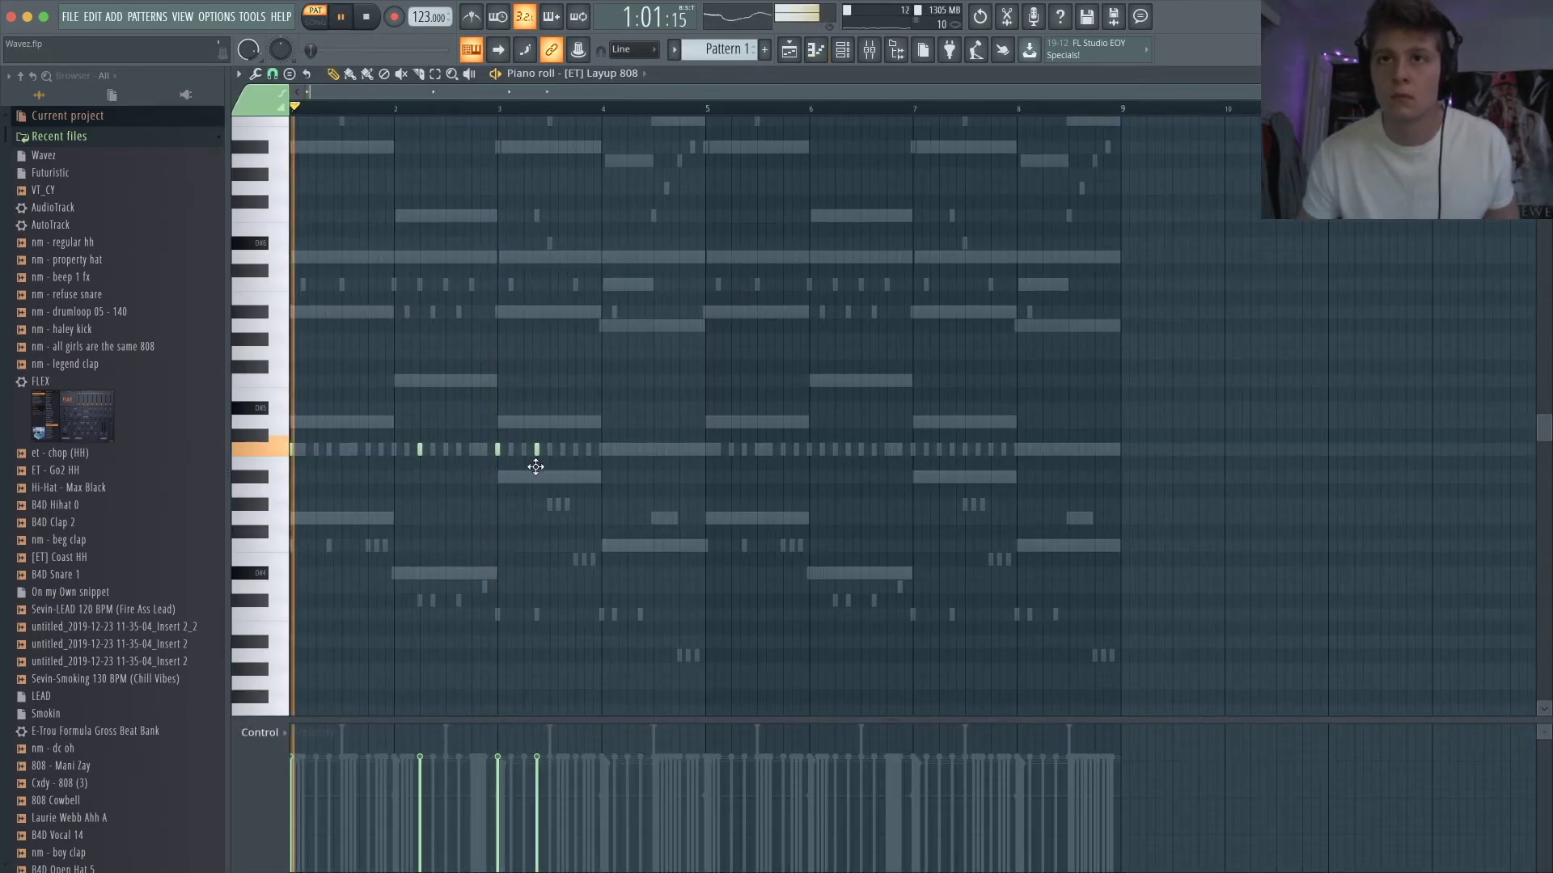
left_click(271, 73)
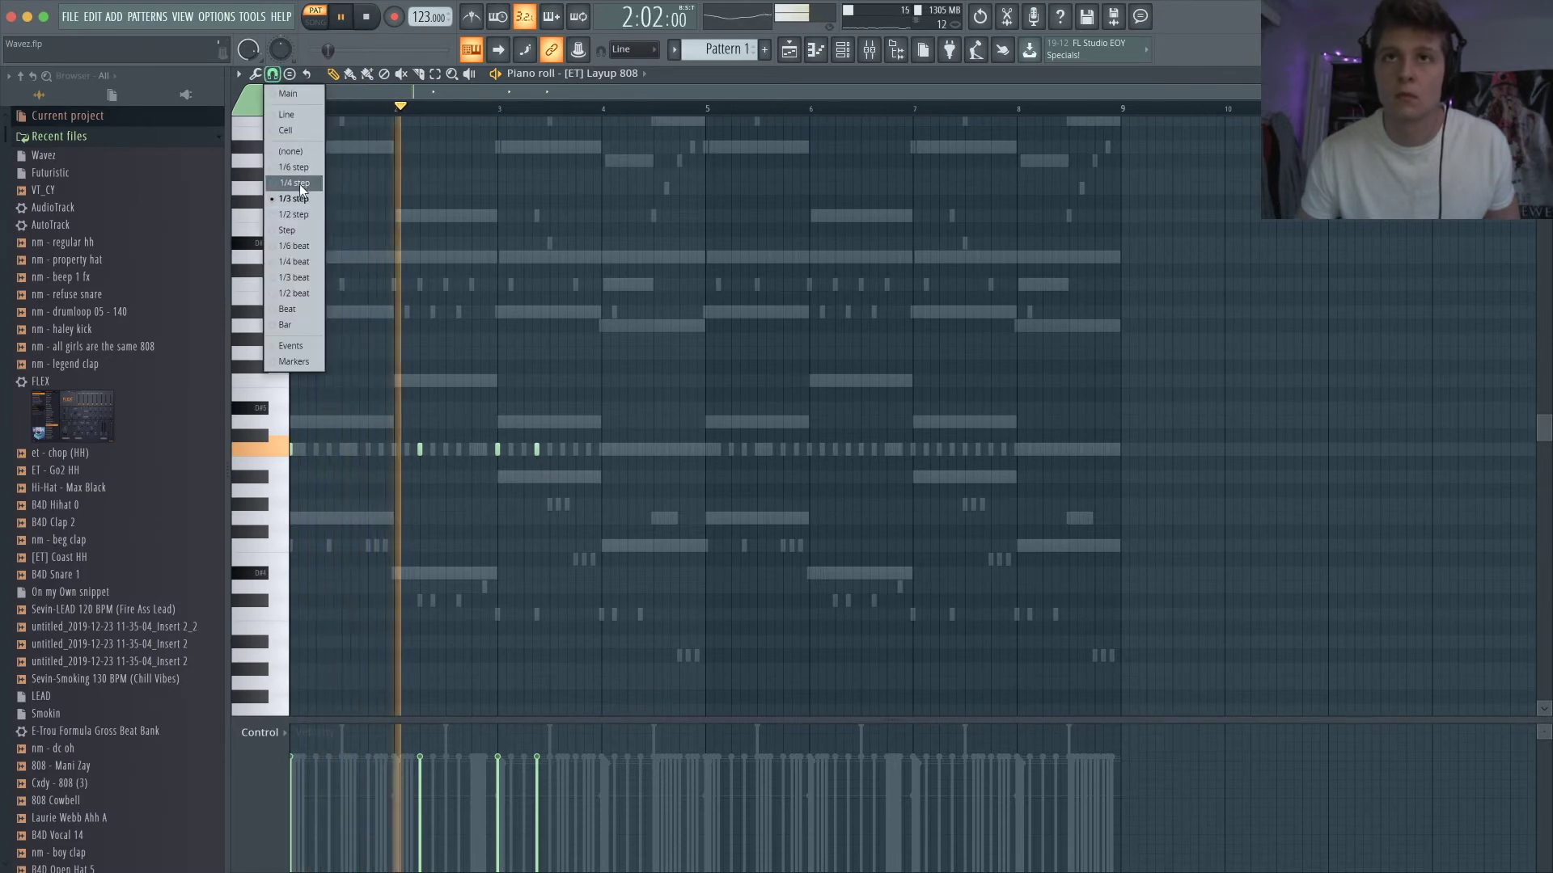
left_click(299, 183)
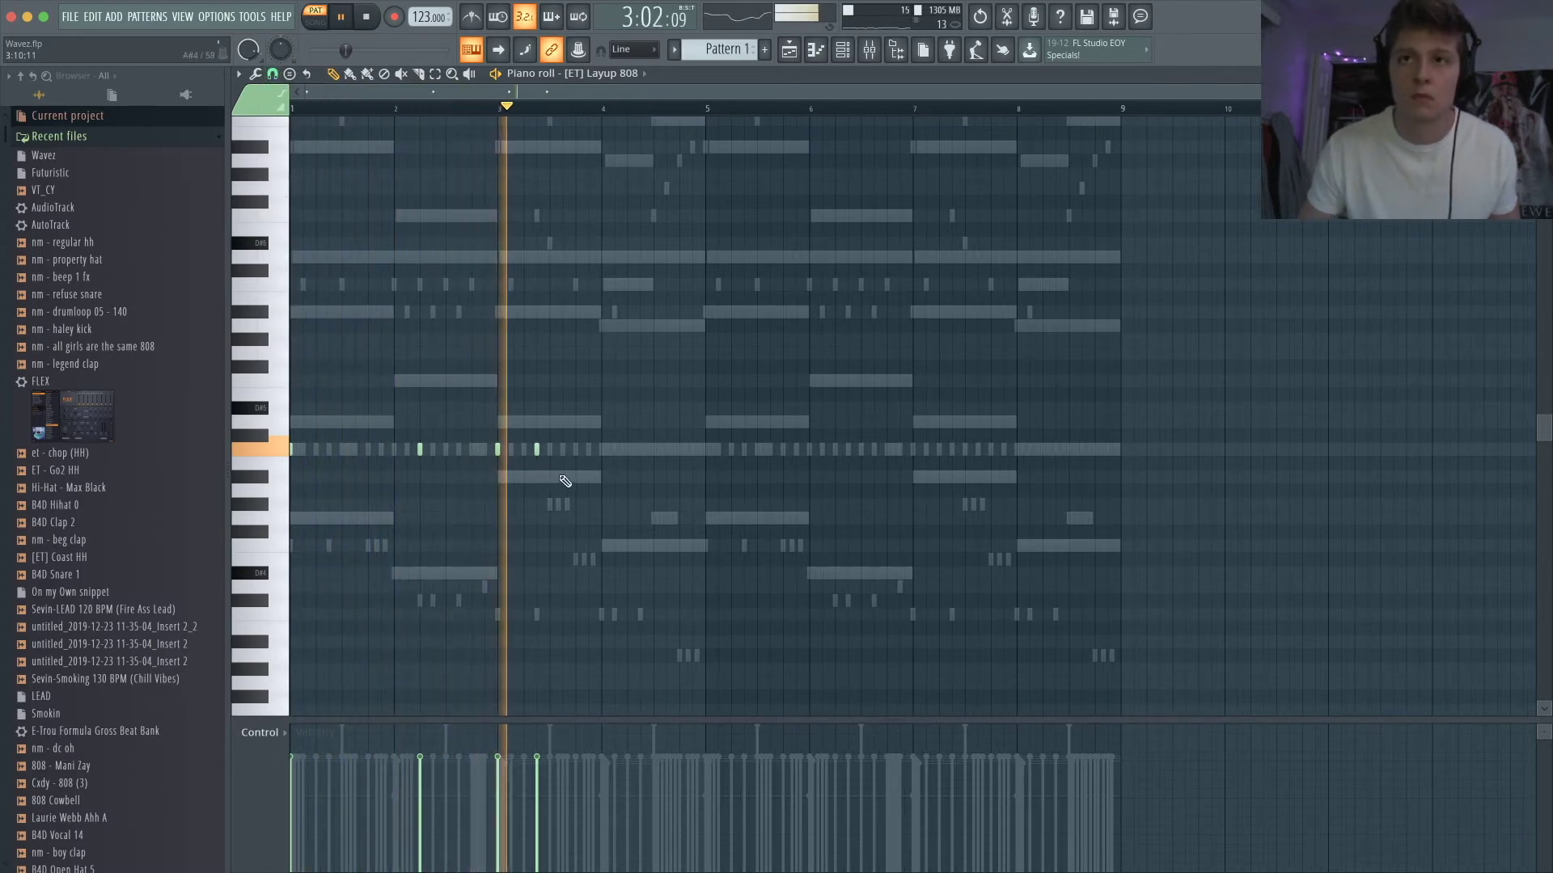
left_click(632, 451)
key("space")
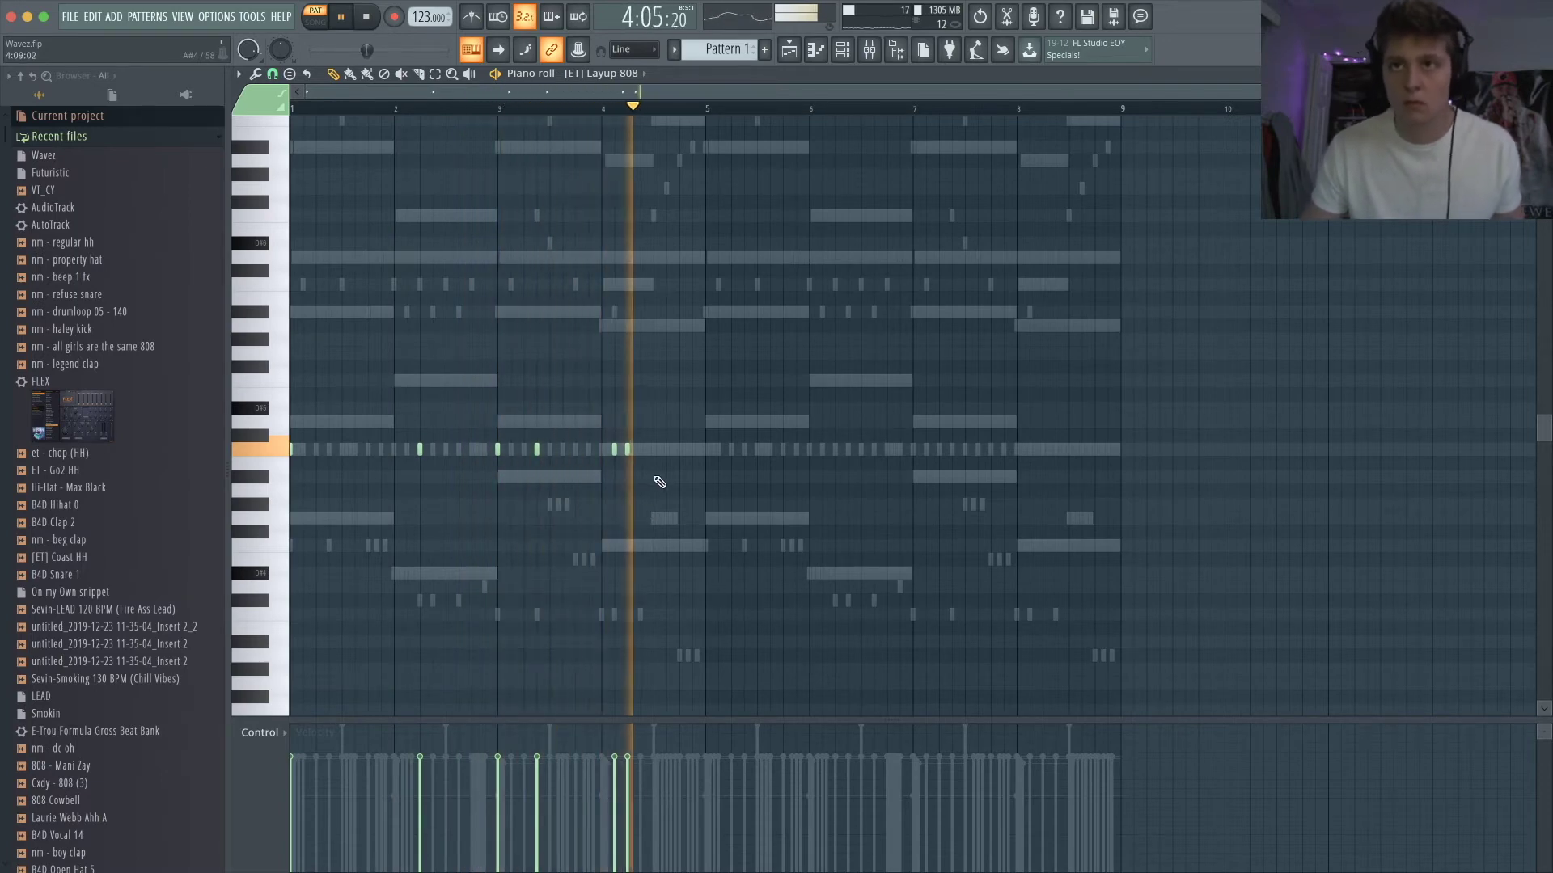
left_click(664, 451)
left_click(596, 105)
key("space")
- Lower the 808 note in bar 1 to G4 and the one in bar 2 to D#4, matching the melody's bass notes
left_click_drag(524, 436, 367, 424)
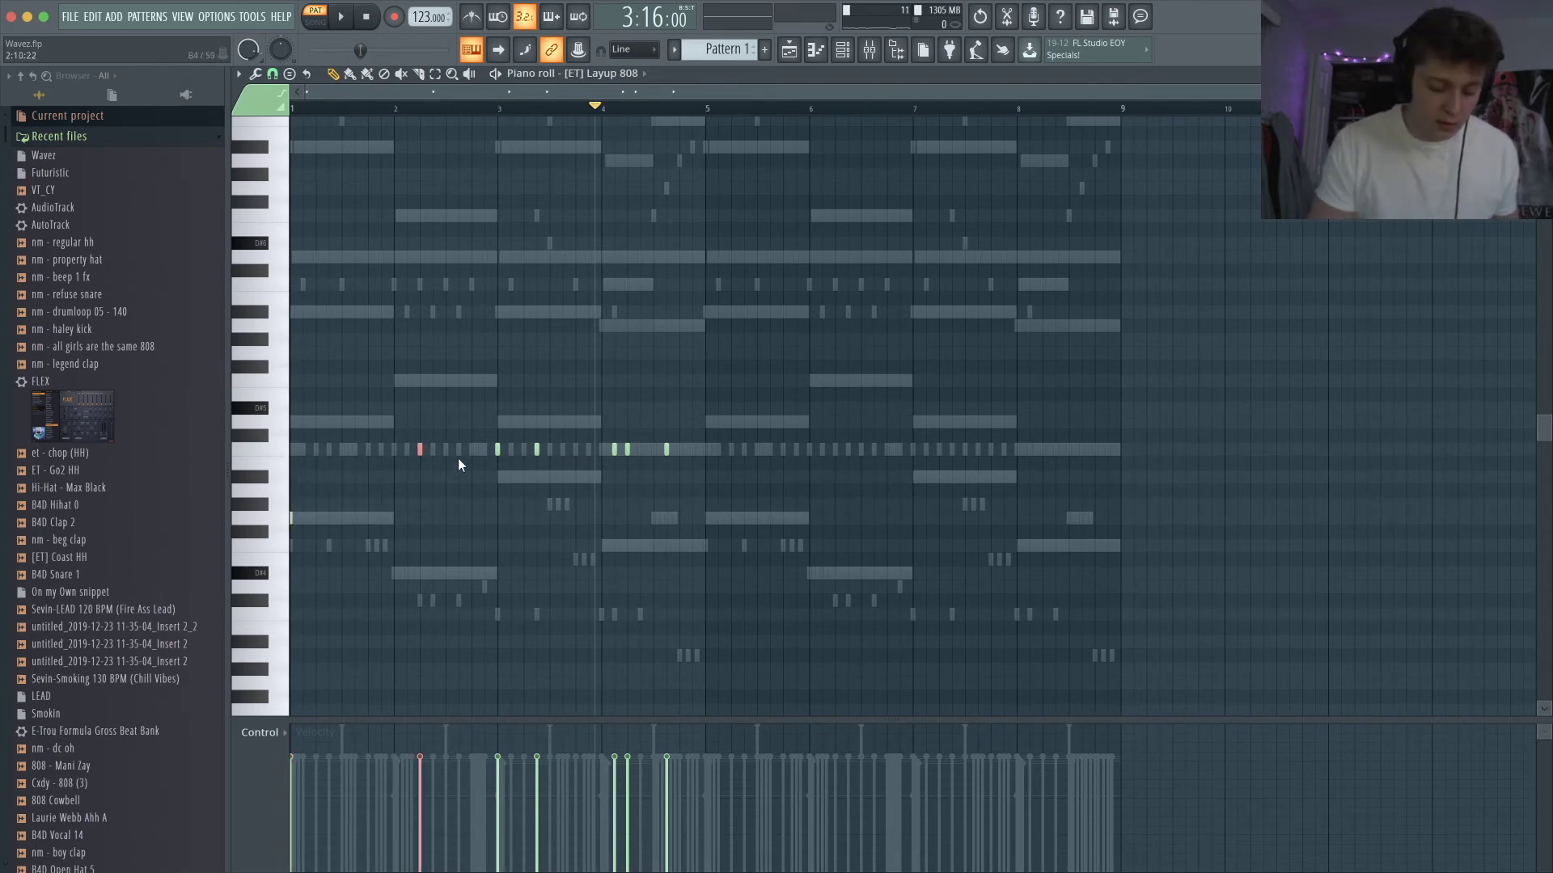
key("Down")
key("Down")
key("Down")
key("Down")
key("Down")
key("Down")
key("Down")
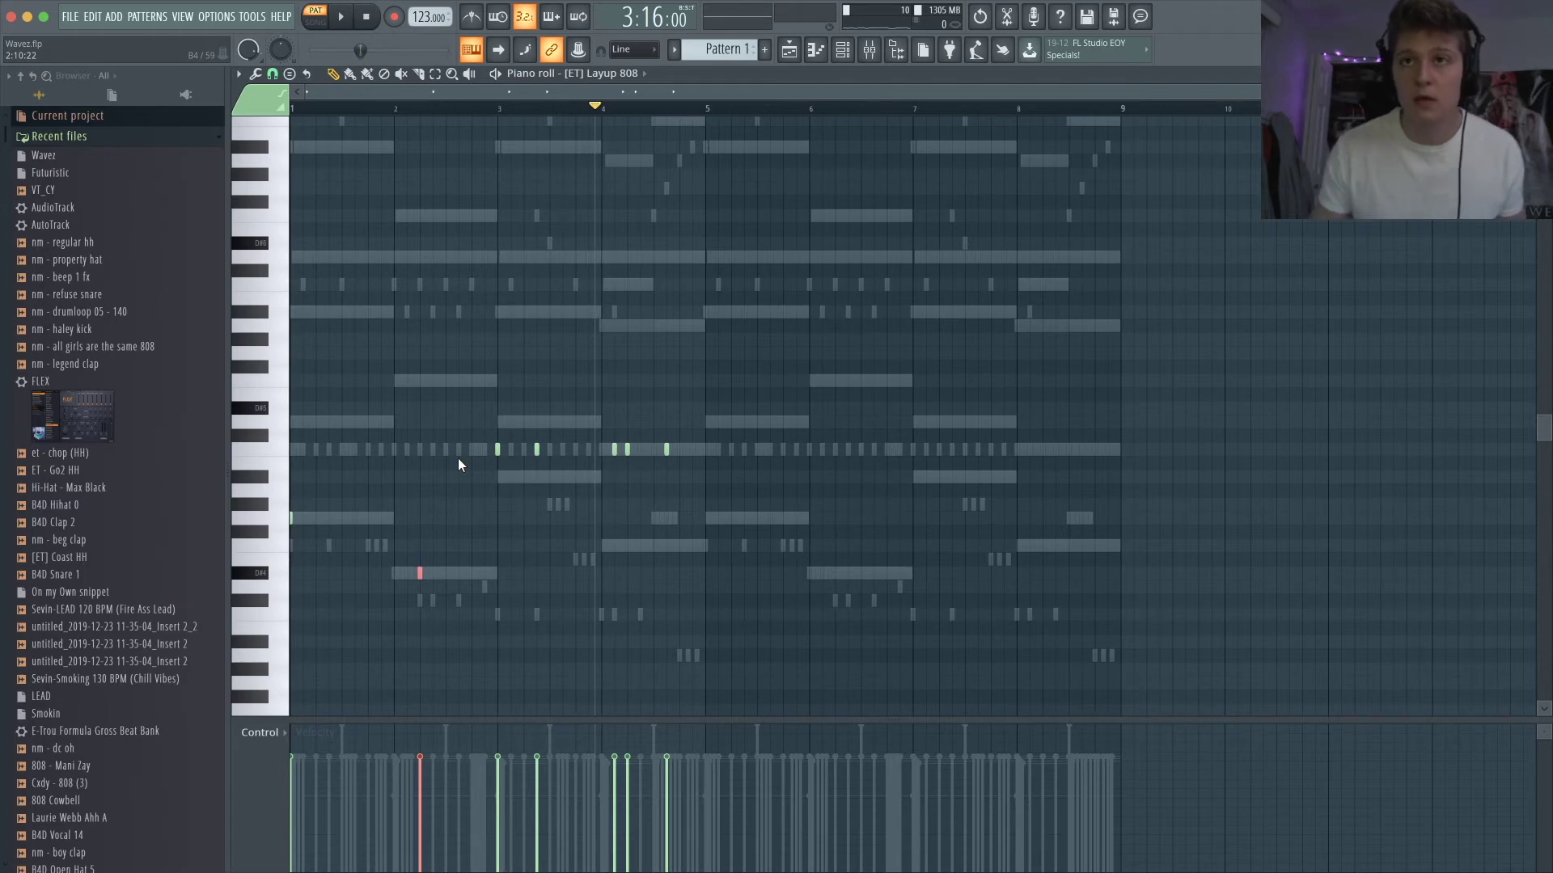
- Lower the two 808 notes in bar 3 to A#4 and the three in bar 4 to F4
key("Down")
key("Down")
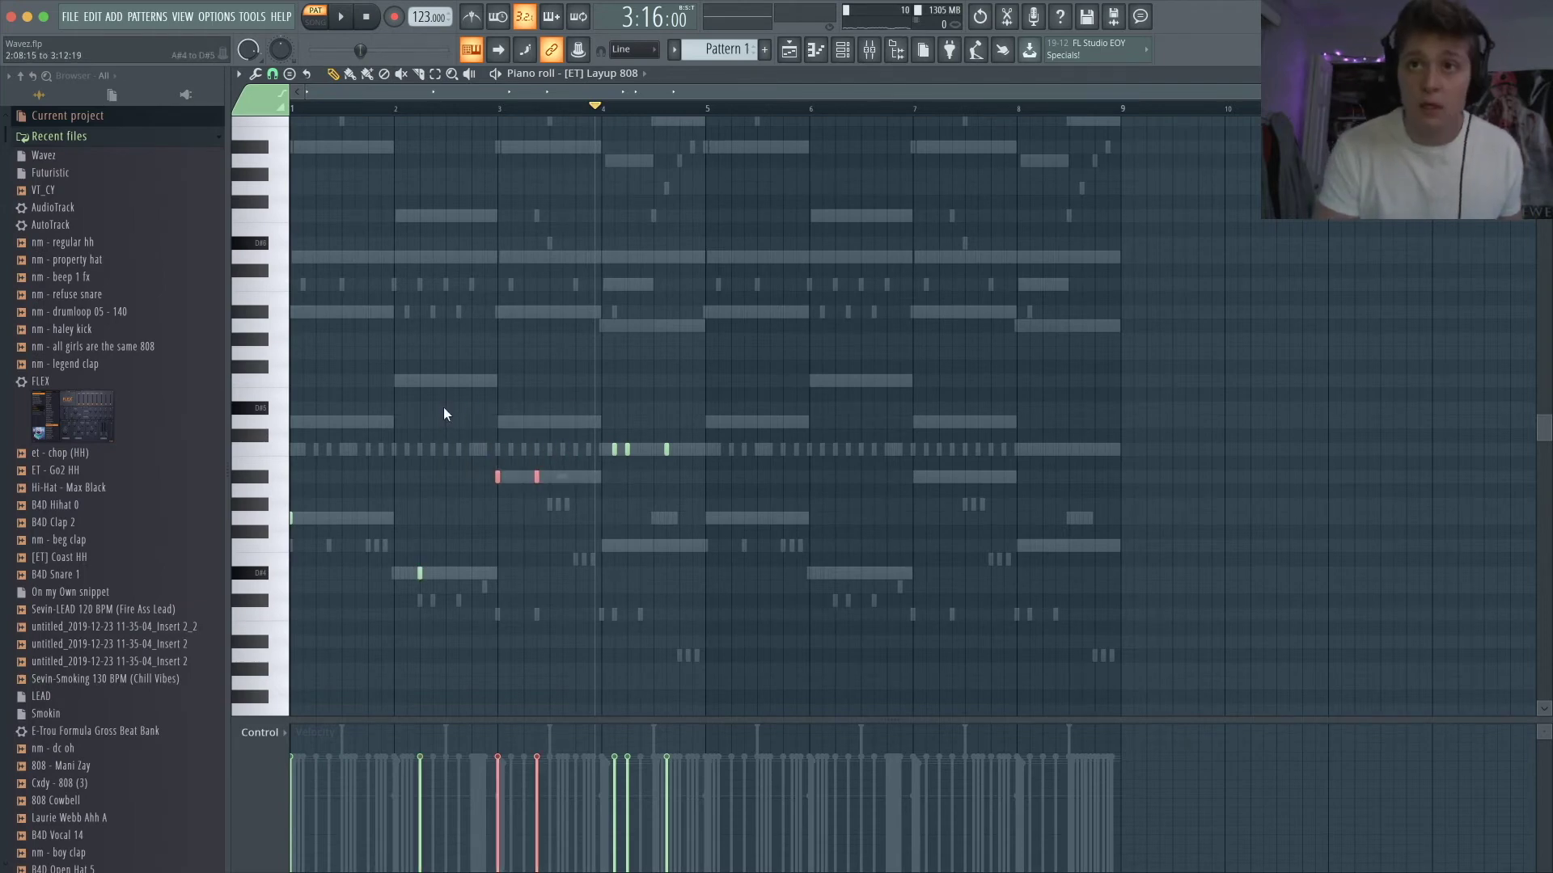
left_click_drag(718, 496, 612, 435)
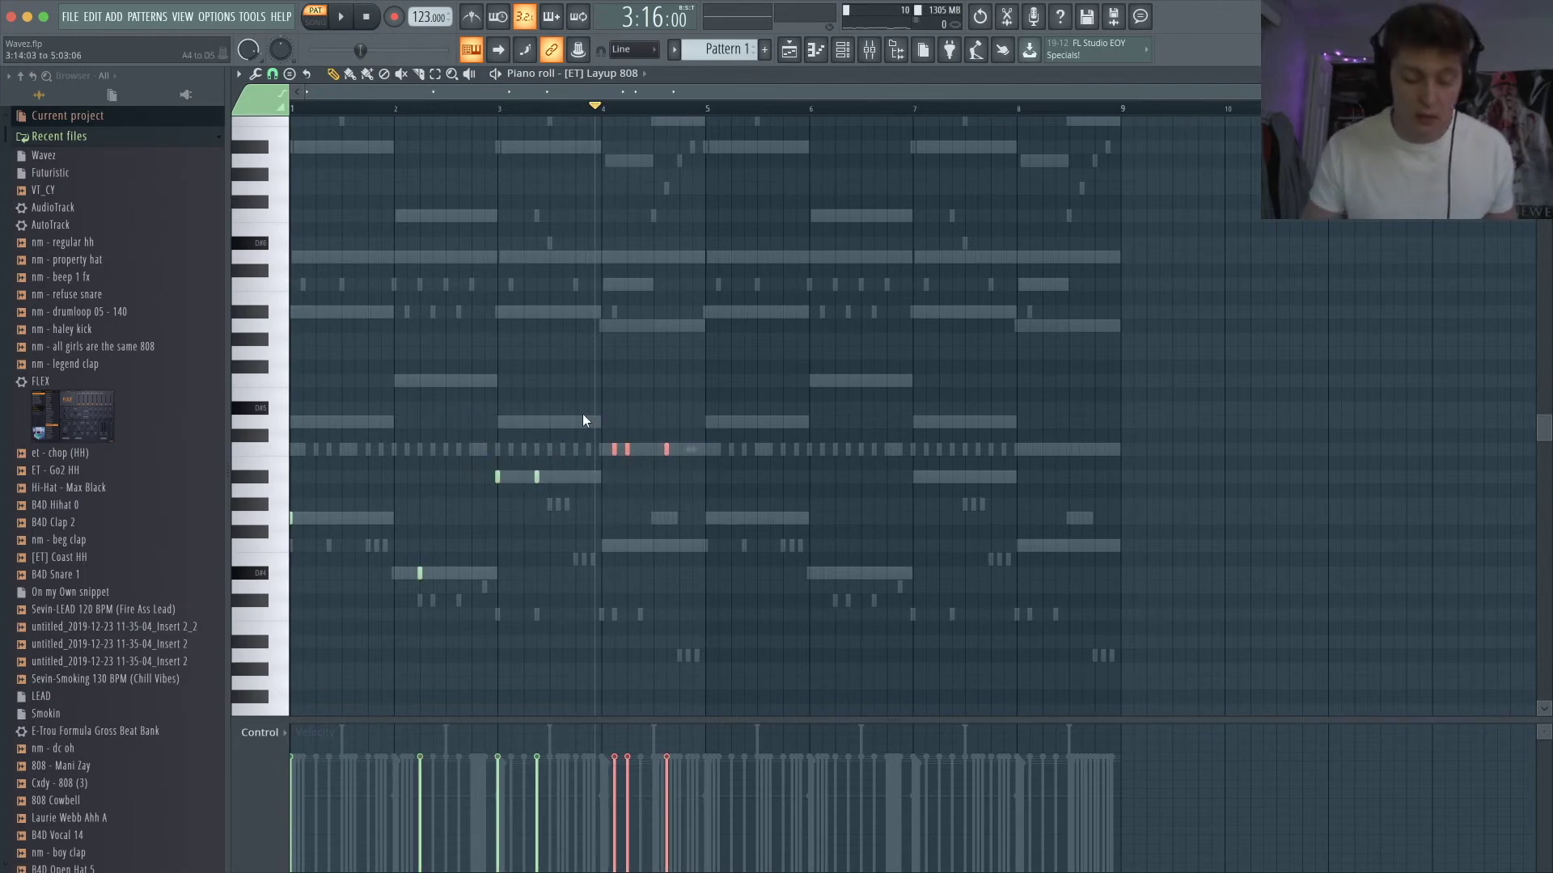
key("Down")
key("Down")
key("Down")
key("Down")
key("Down")
key("Down")
key("Down")
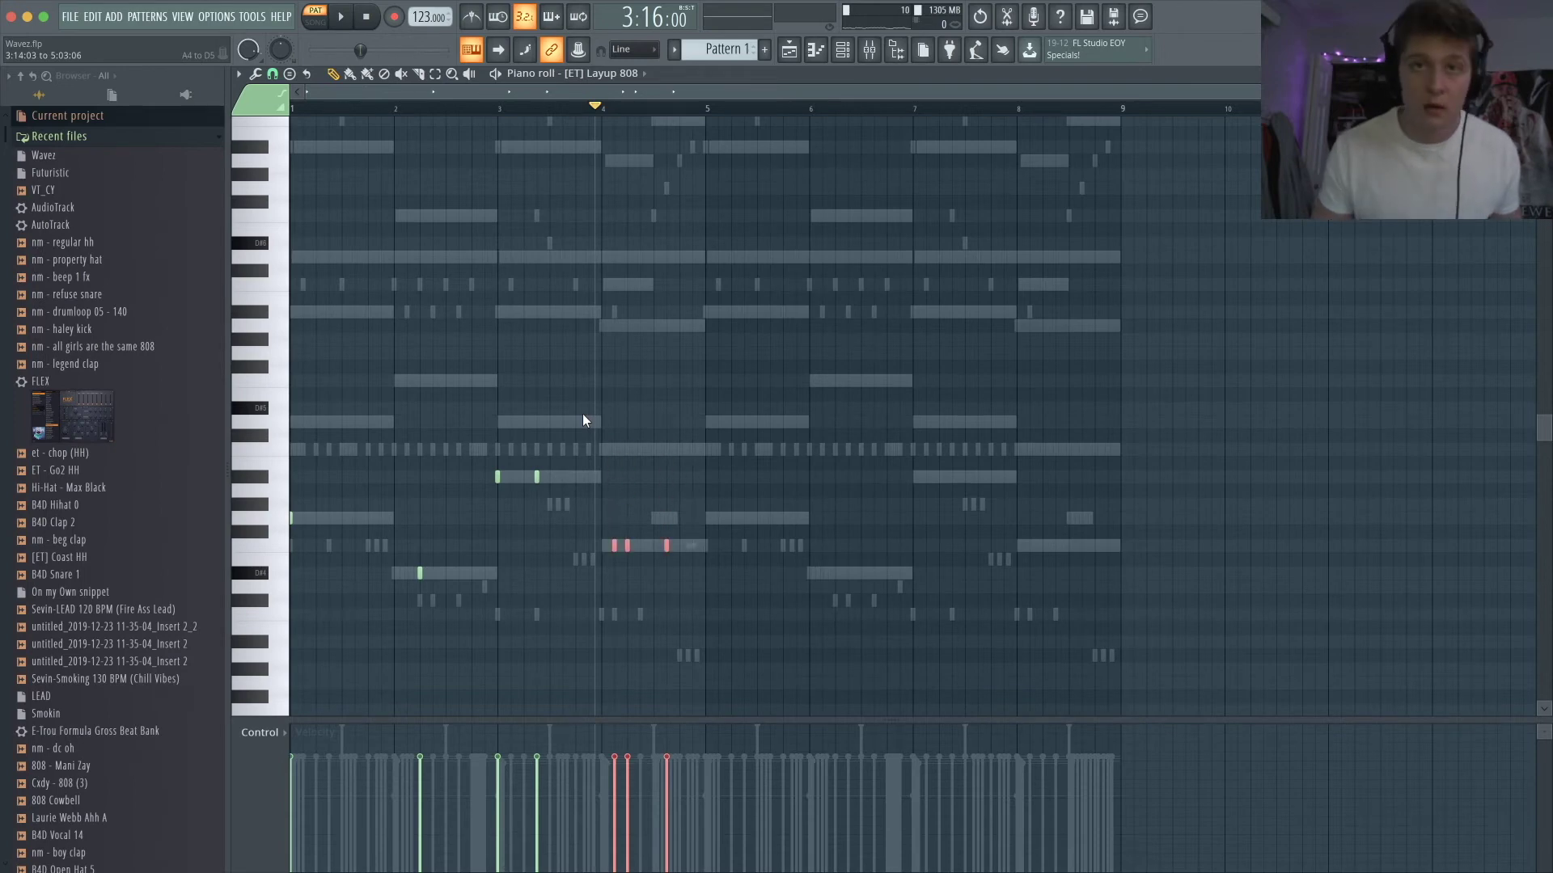
- Raise all the 808 notes one octave at maximum velocity and copy them into bars 5 to 8
left_click_drag(783, 647, 4, 315)
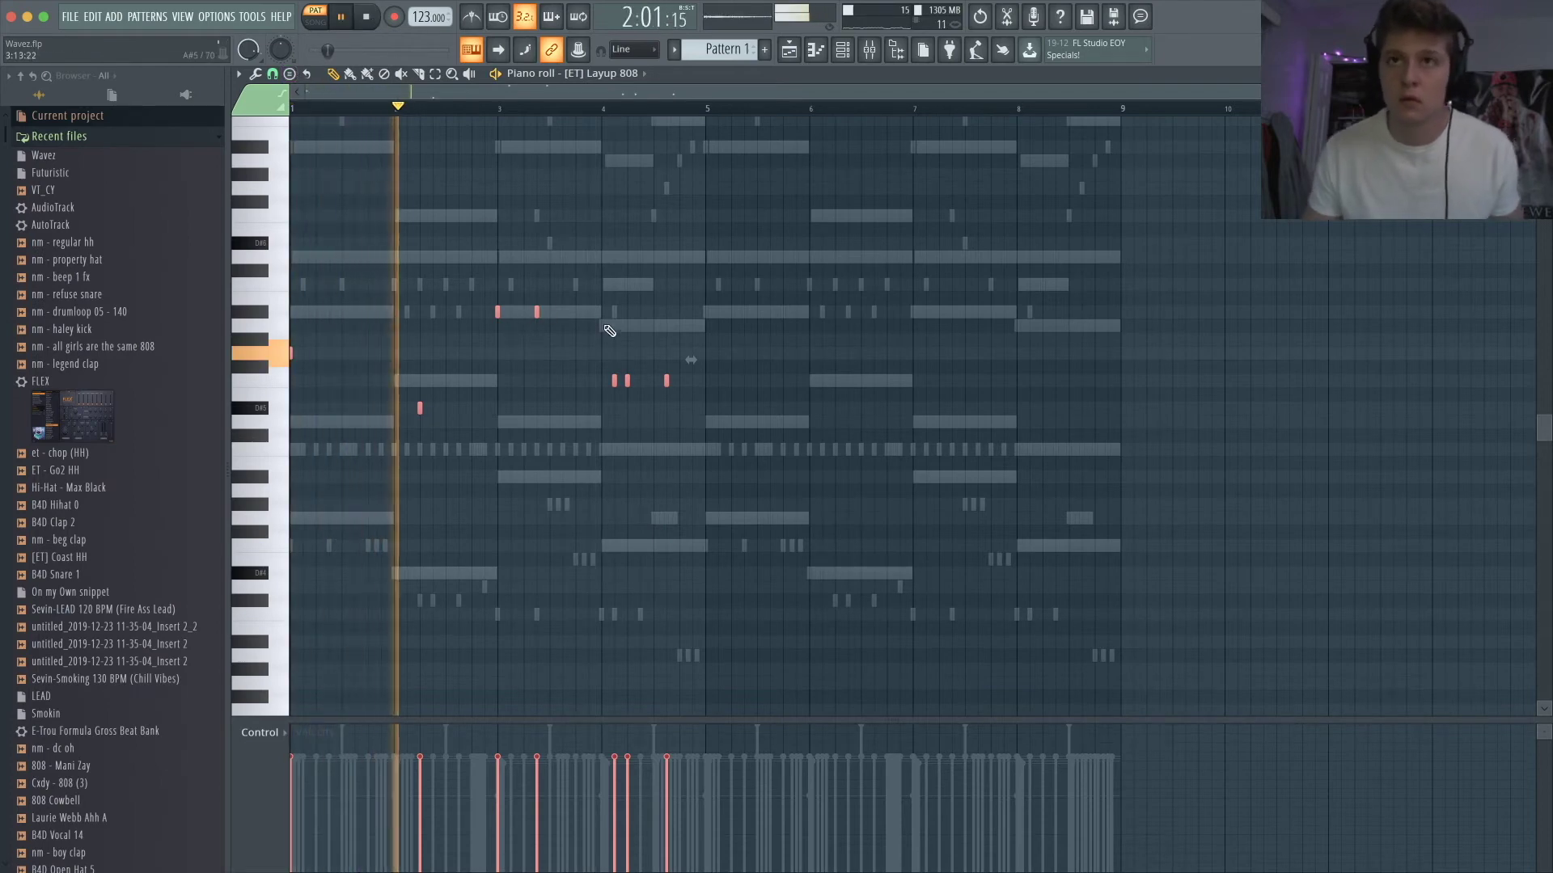
scroll(547, 295, "up", 1)
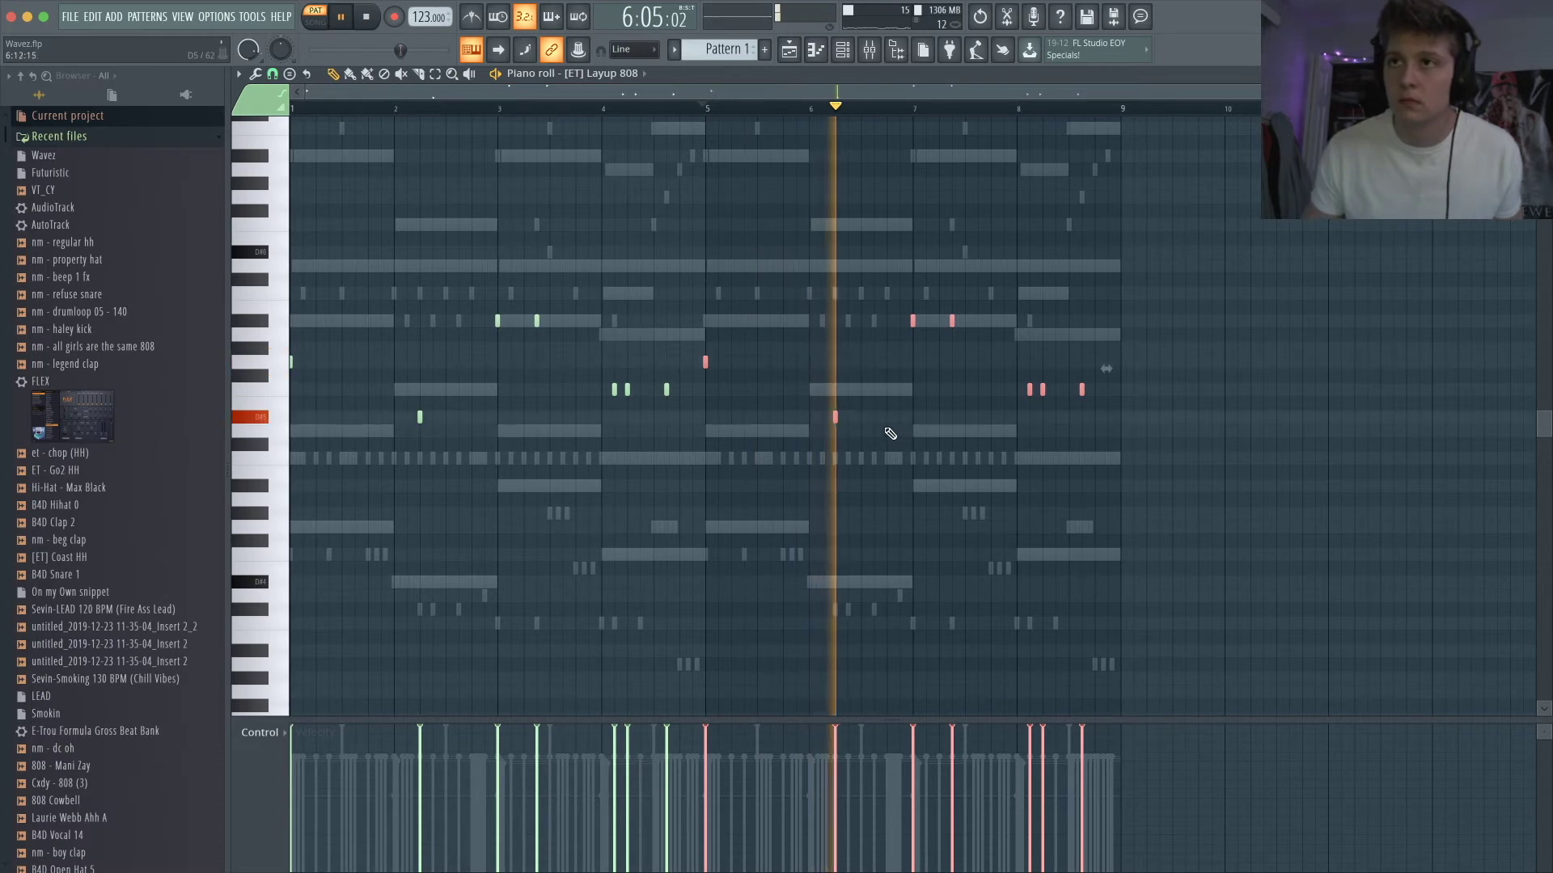
- Add extra 808 notes at D#5 on step 13 of bar 6 and at F5 on step 15 of bar 8
left_click(888, 418)
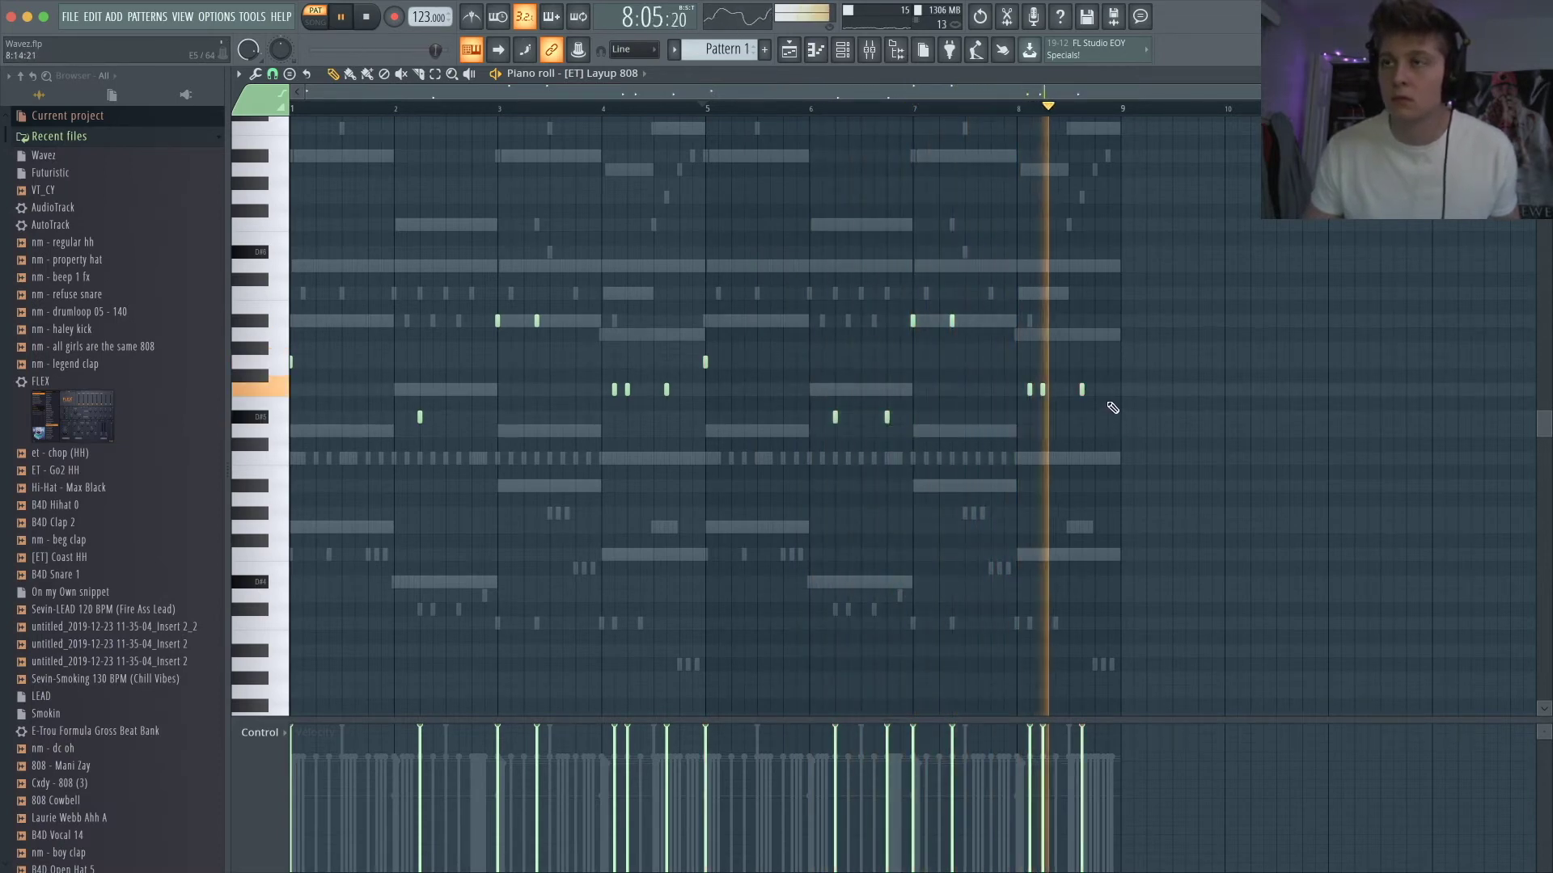
left_click(1101, 390)
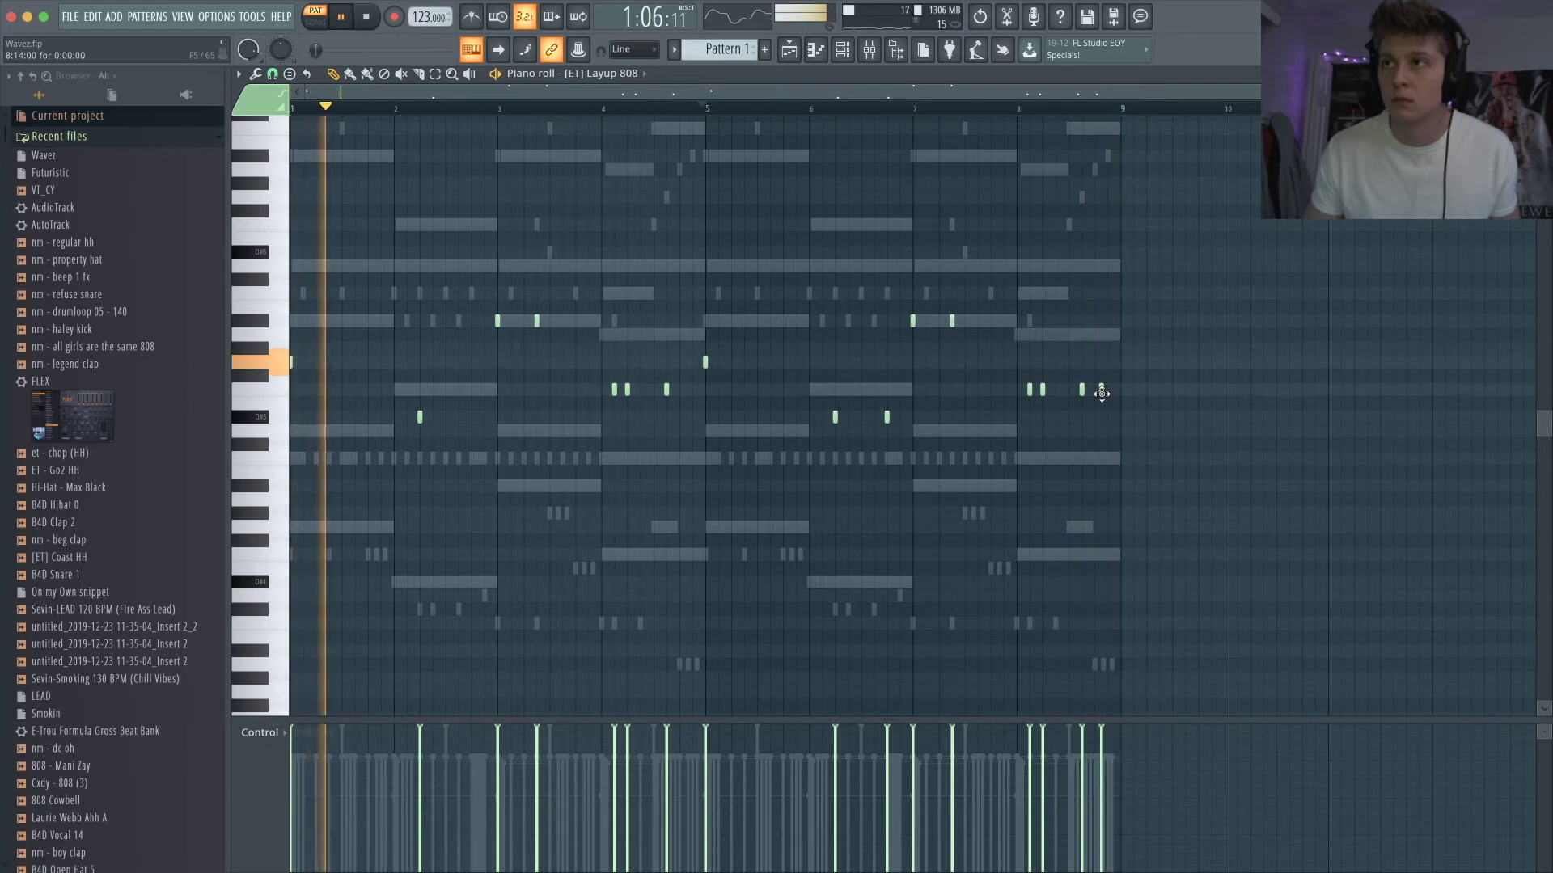
left_click(1021, 106)
scroll(1126, 416, "up", 2, "ctrl")
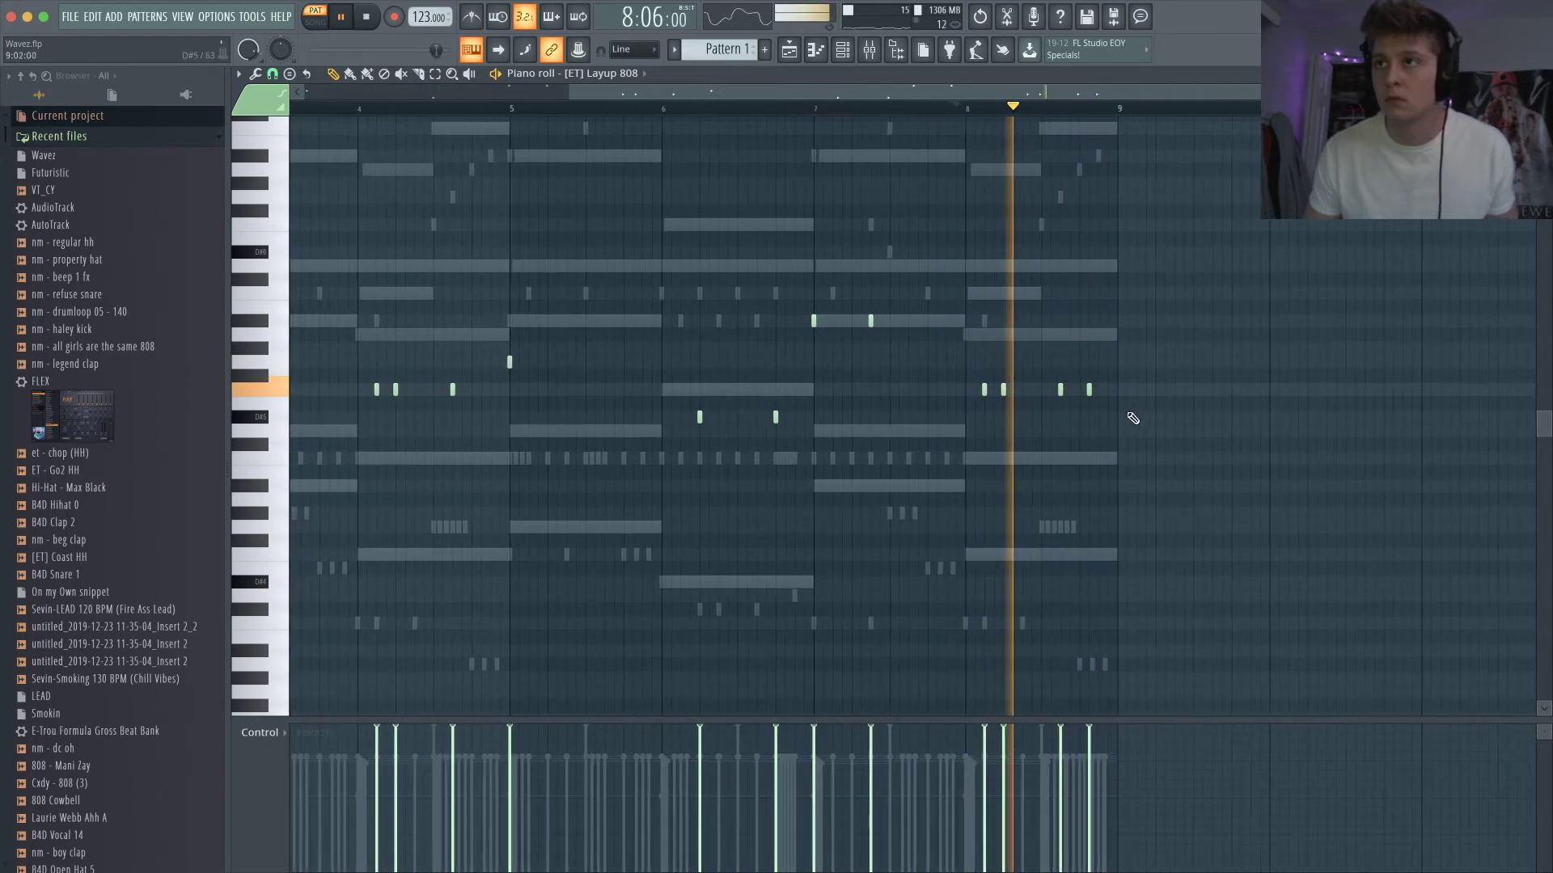
left_click_drag(1087, 393, 1097, 392)
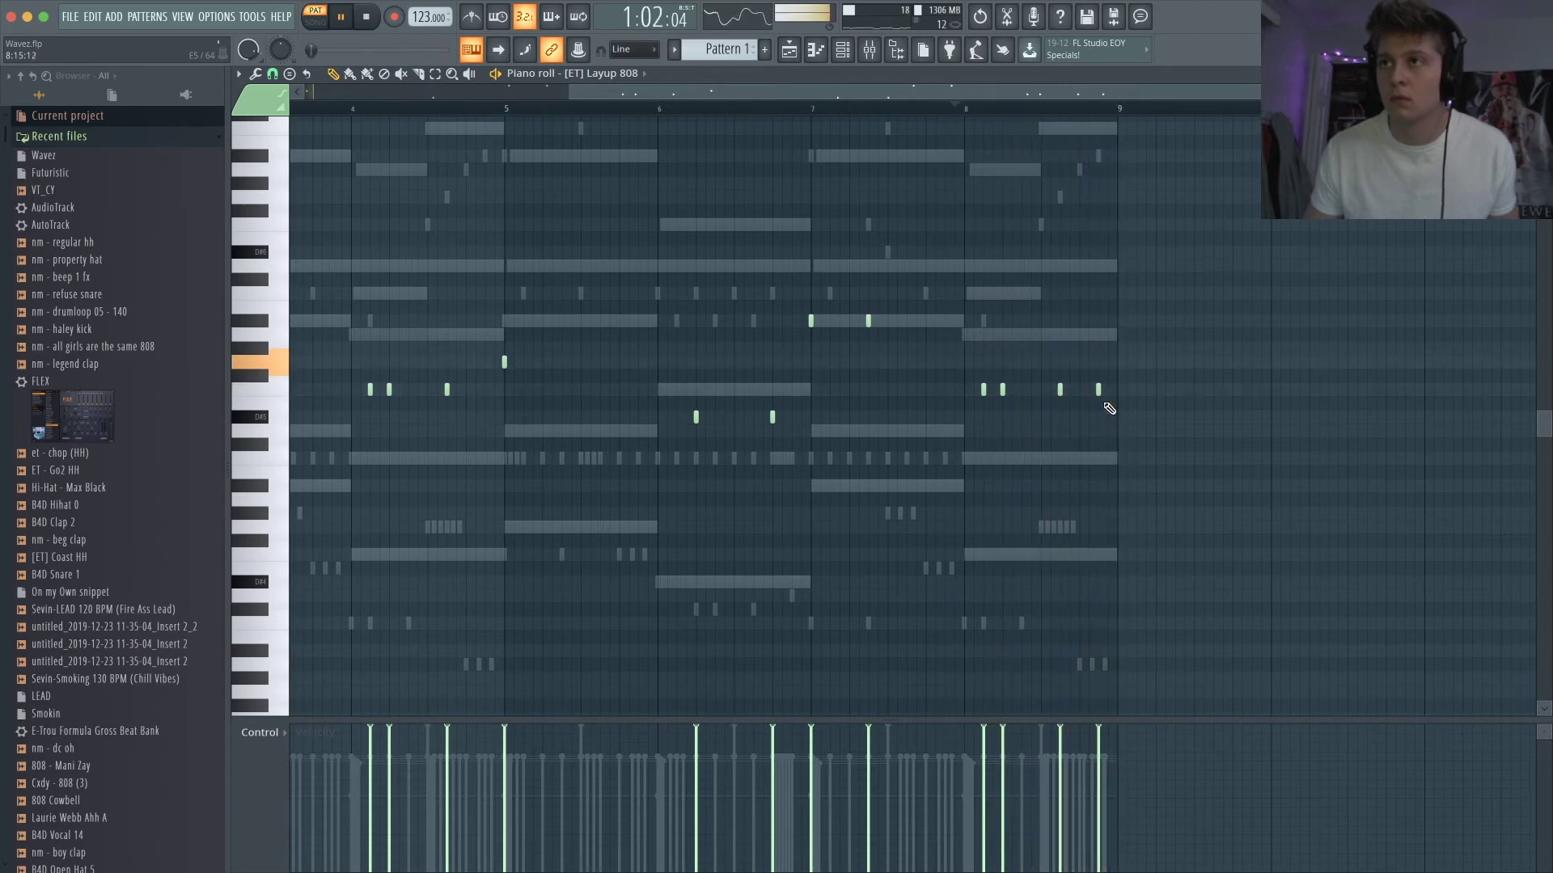
scroll(1110, 408, "down", 2, "ctrl")
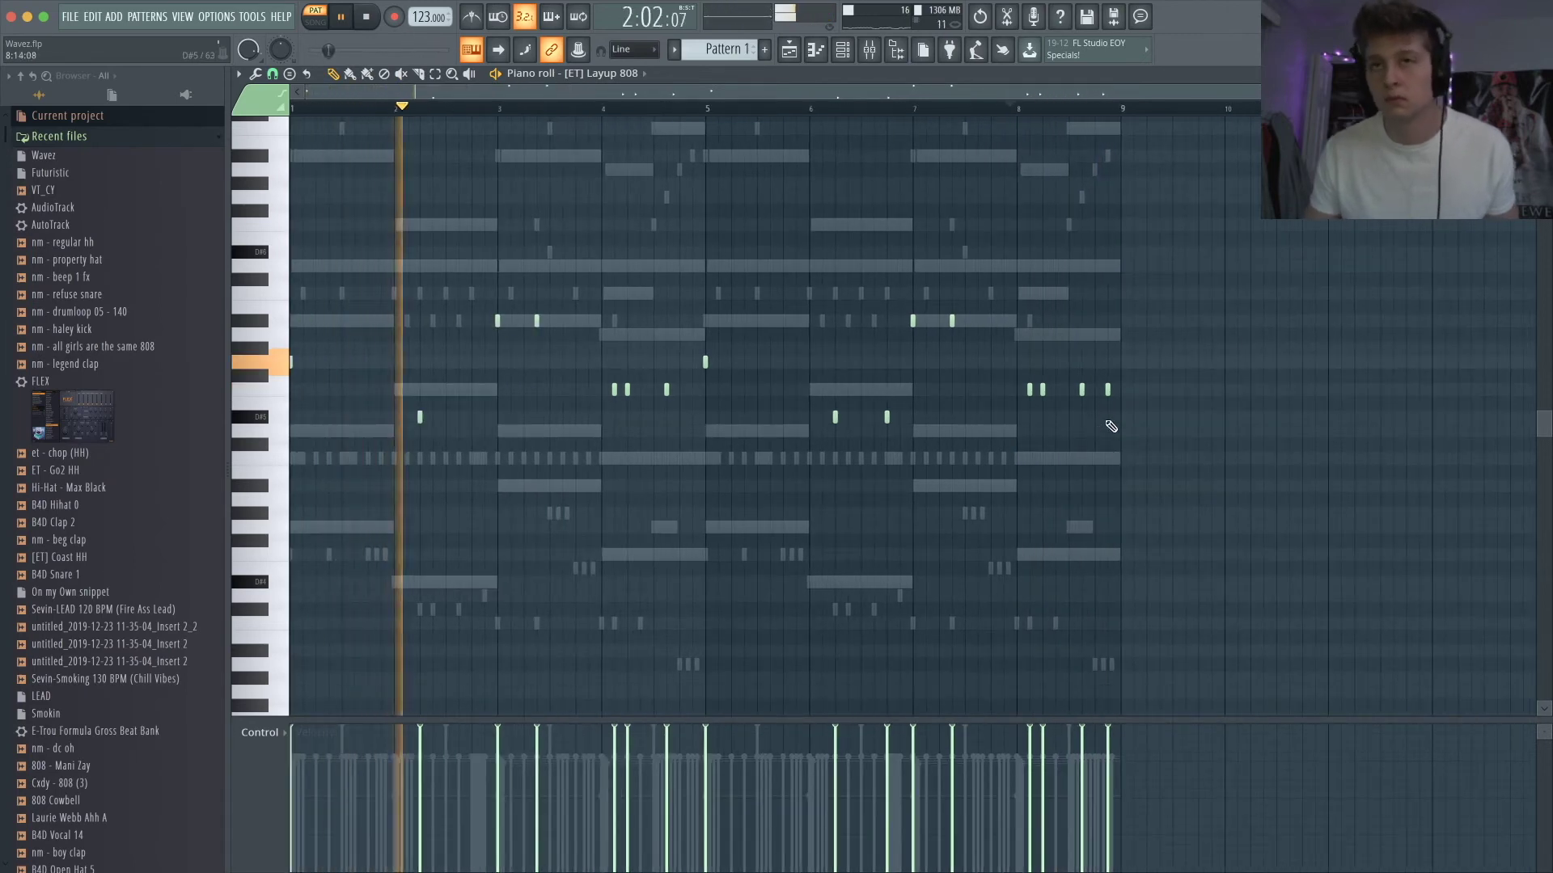
- Lower the 808's Insert 6 level, add berry kick hits on steps 1 and 21, and open the kick's piano roll
key("F7")
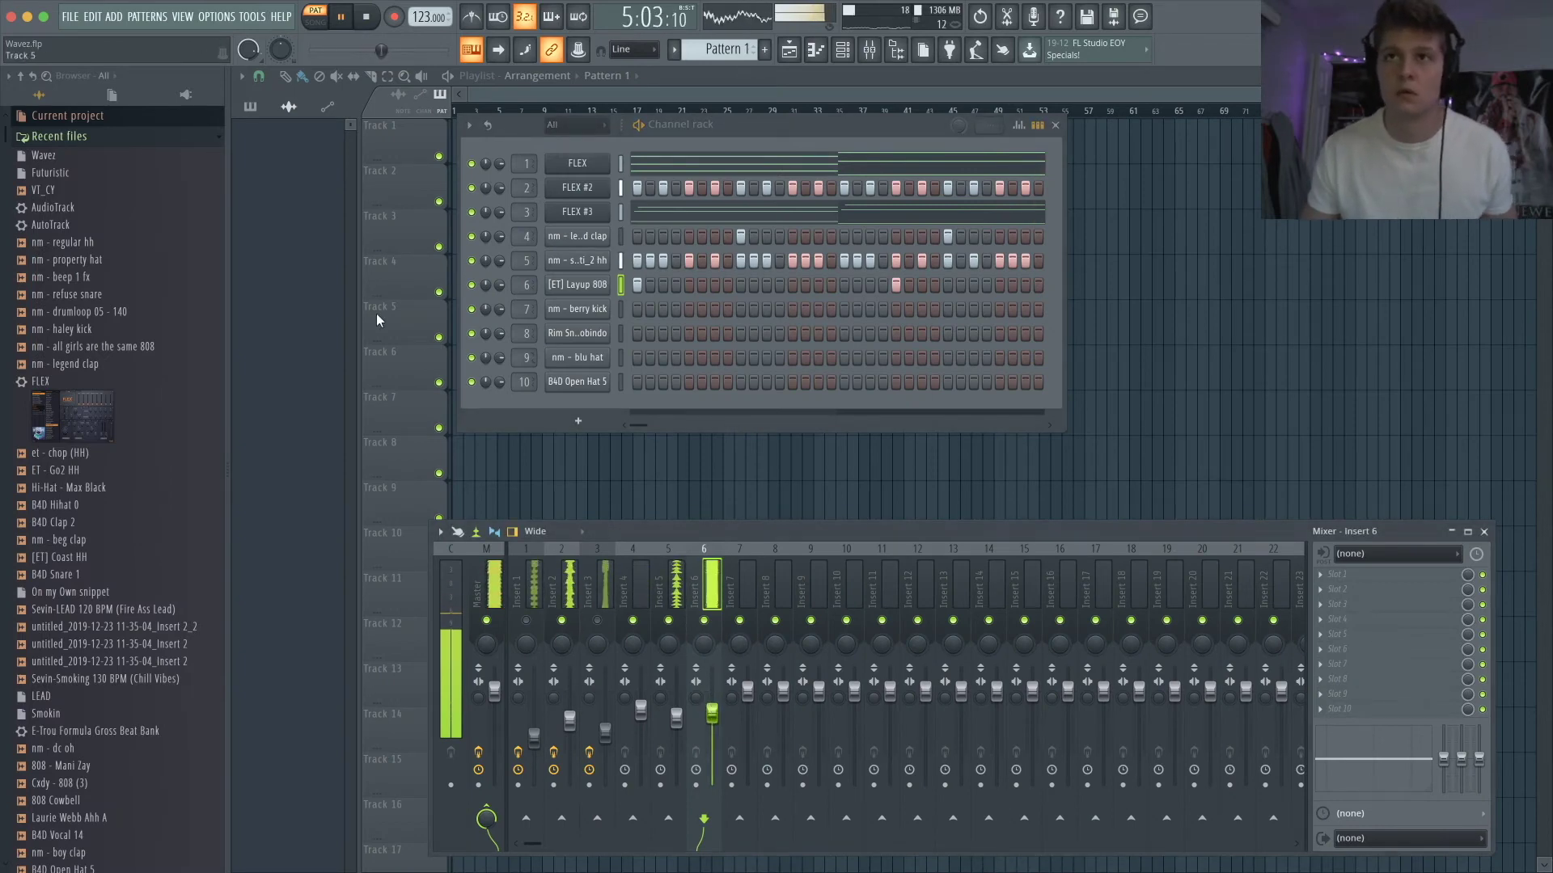
left_click(896, 309)
right_click(605, 309)
left_click(615, 310)
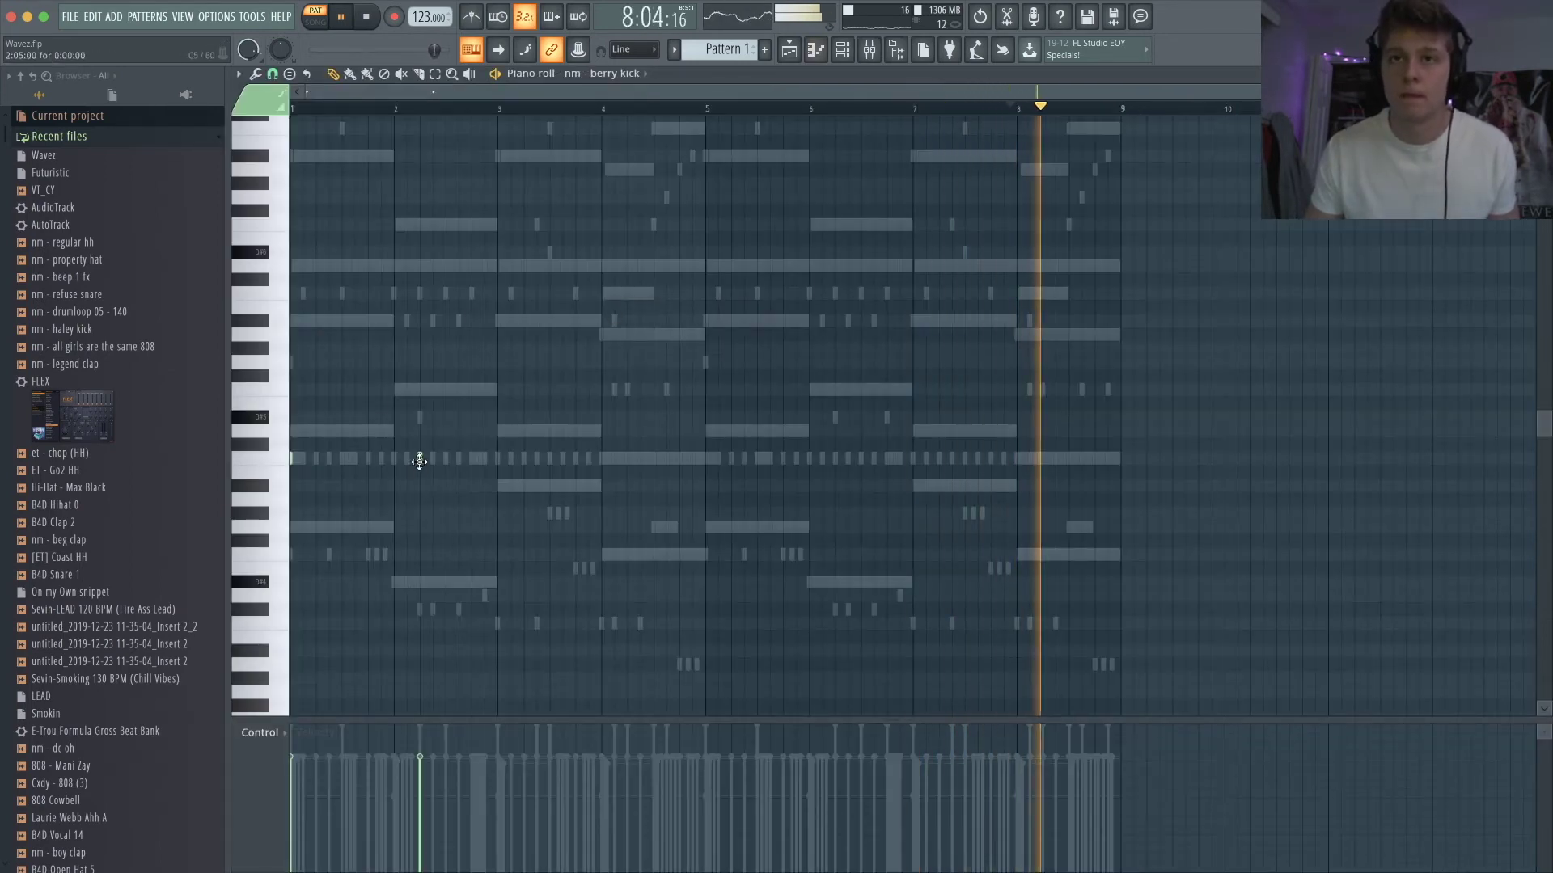
- Add C5 berry kick hits on steps 1 and 7 of bar 3 and steps 5 and 11 of bar 4, all at maximum velocity
left_click(498, 460)
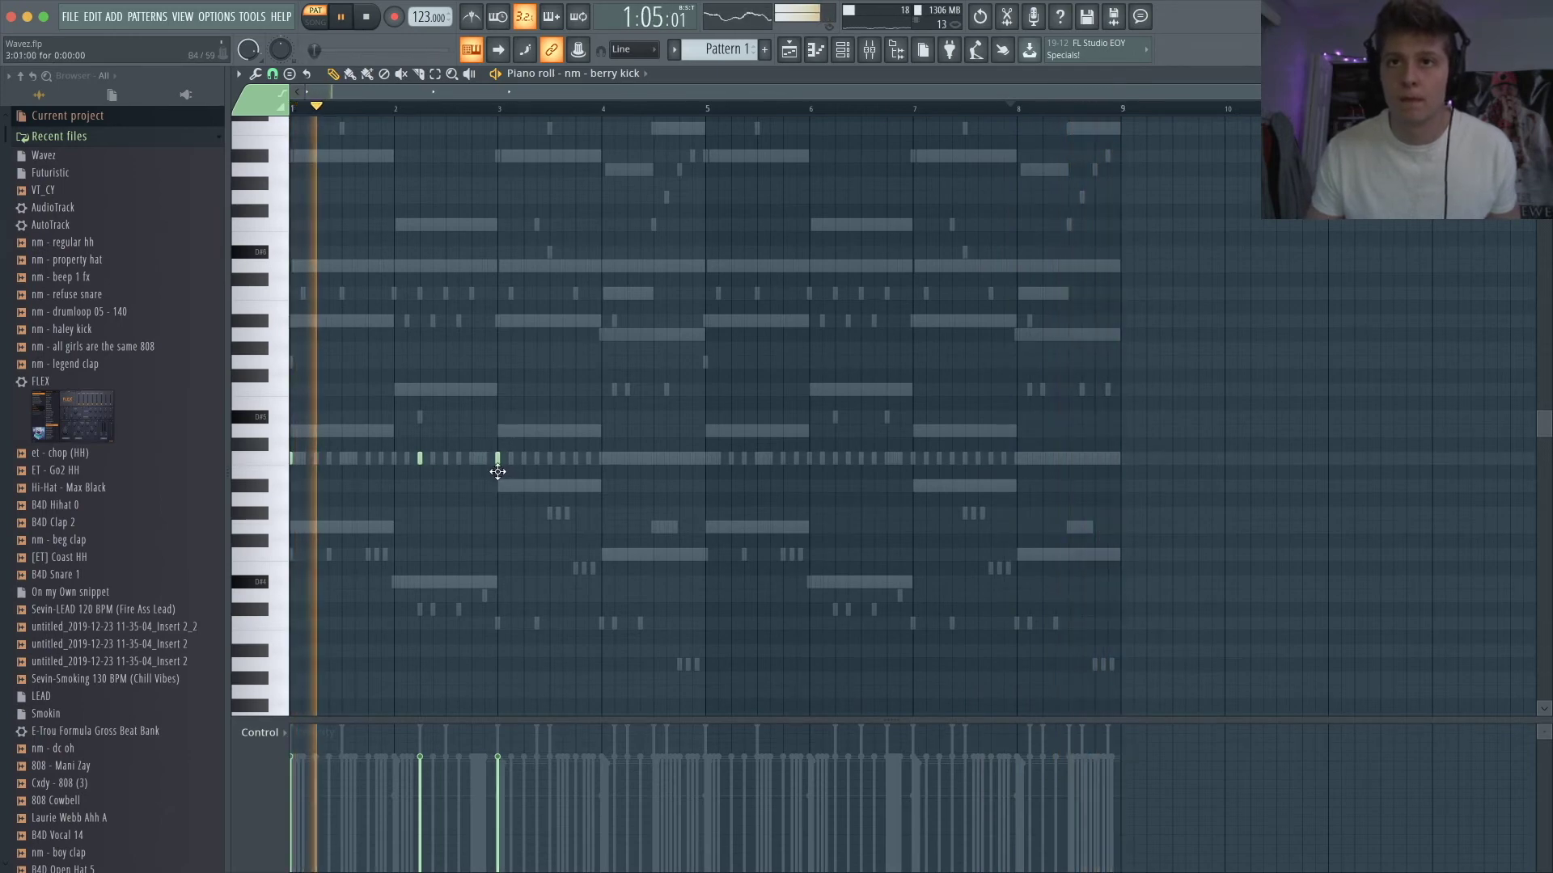
left_click_drag(312, 402, 610, 485)
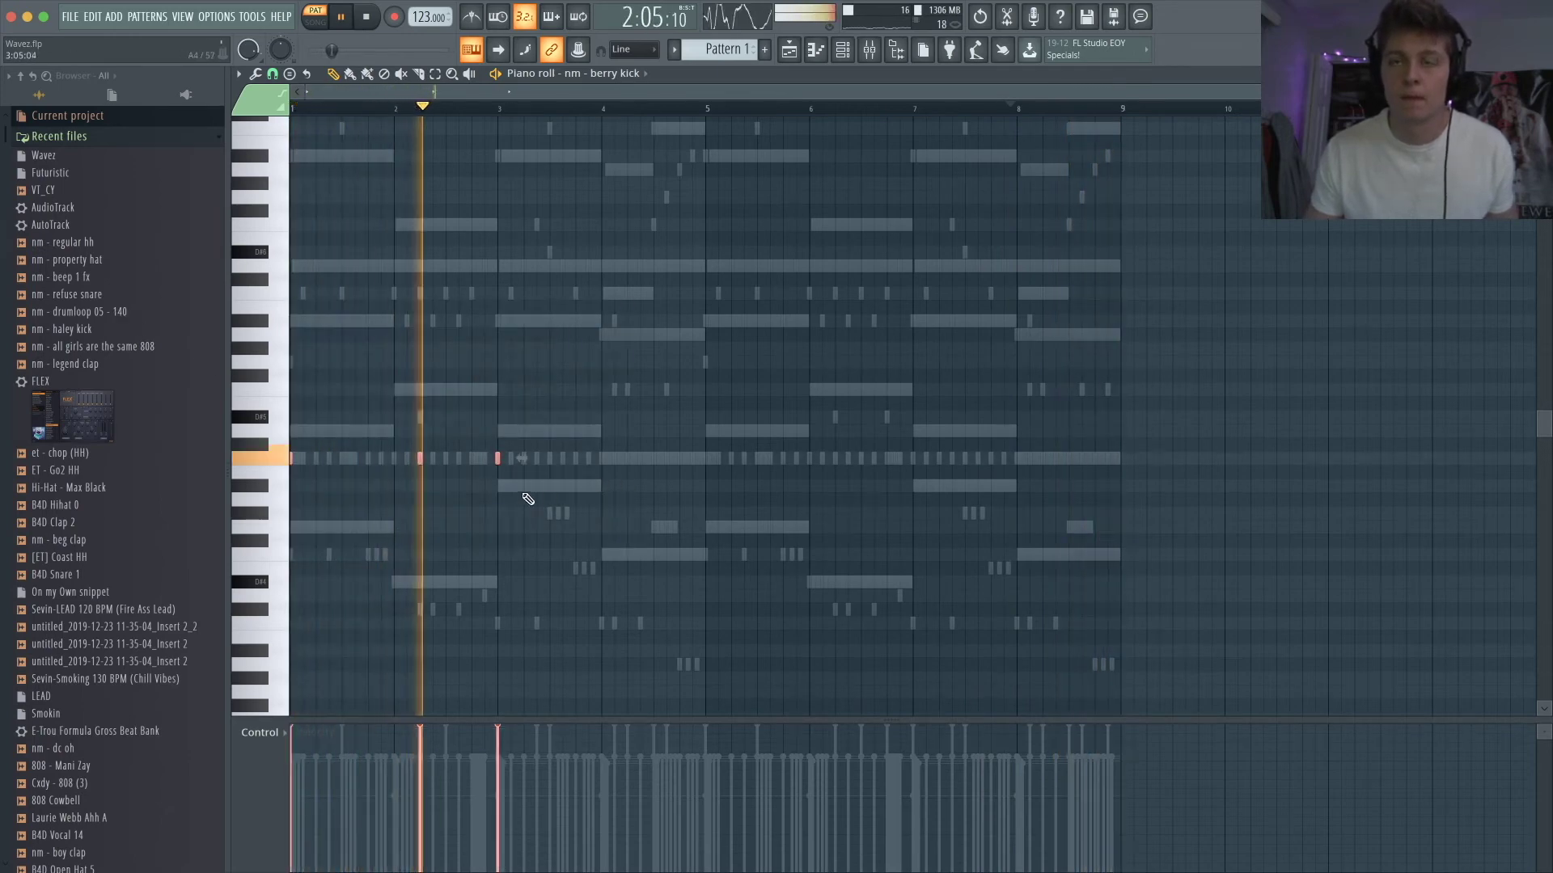
left_click(530, 499, "super")
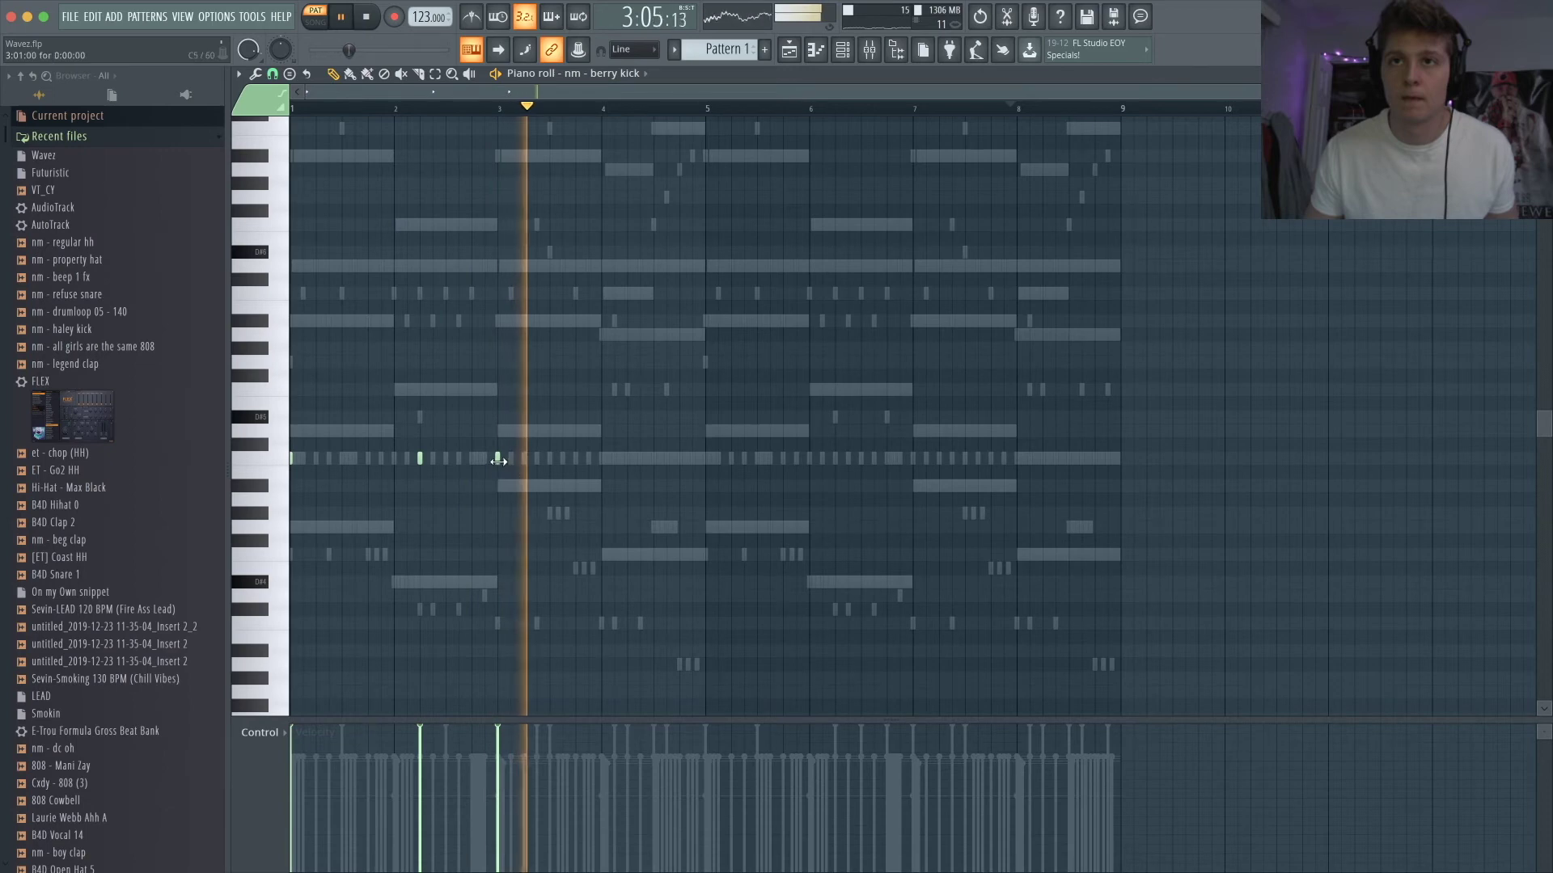
left_click(536, 459)
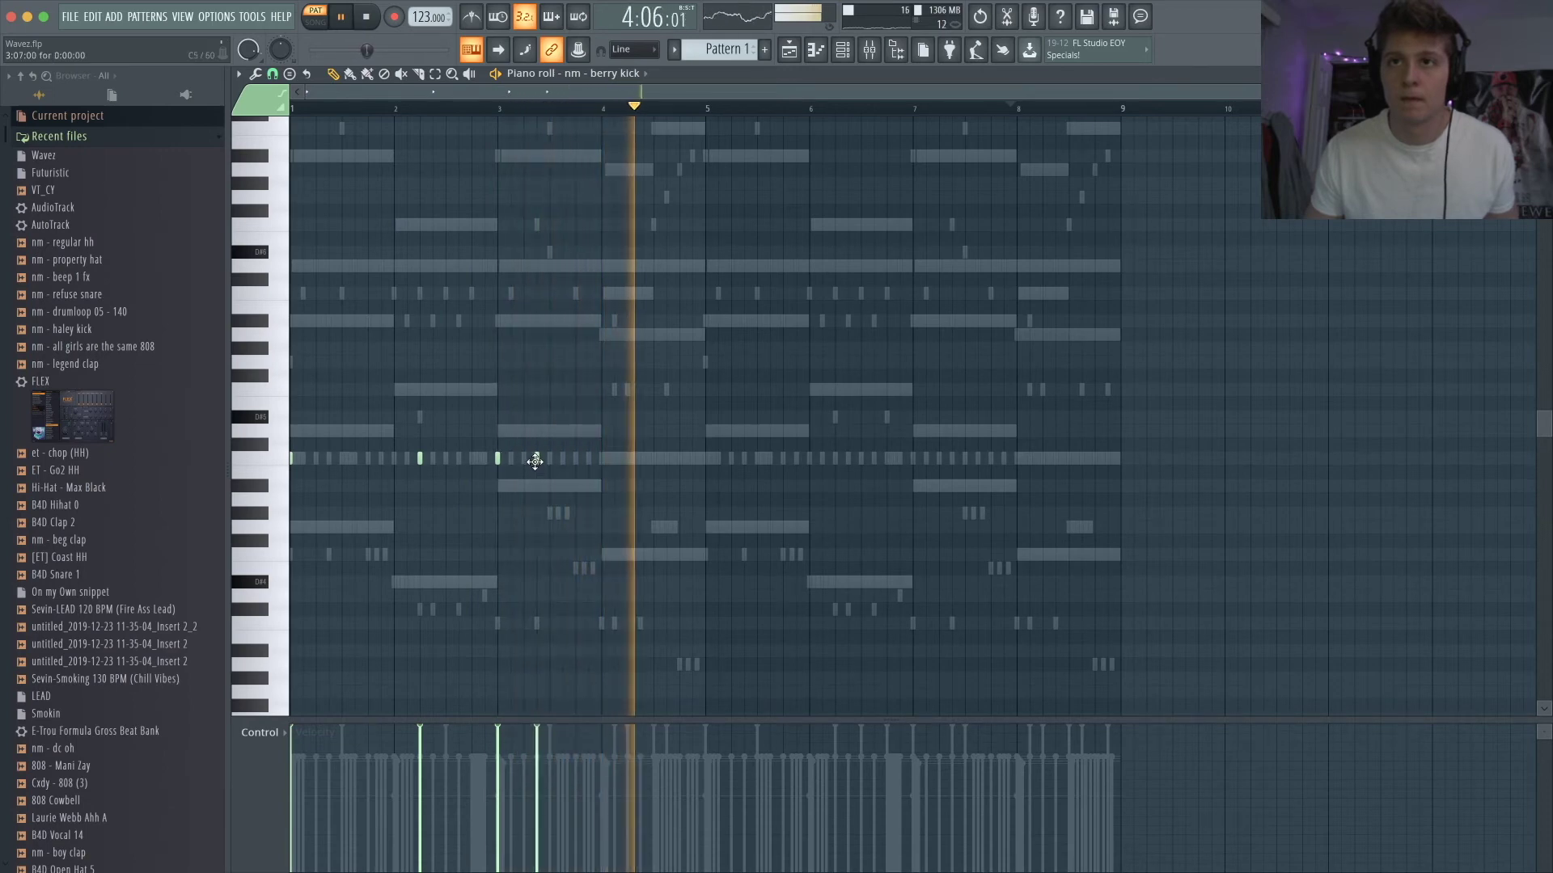
left_click(627, 459)
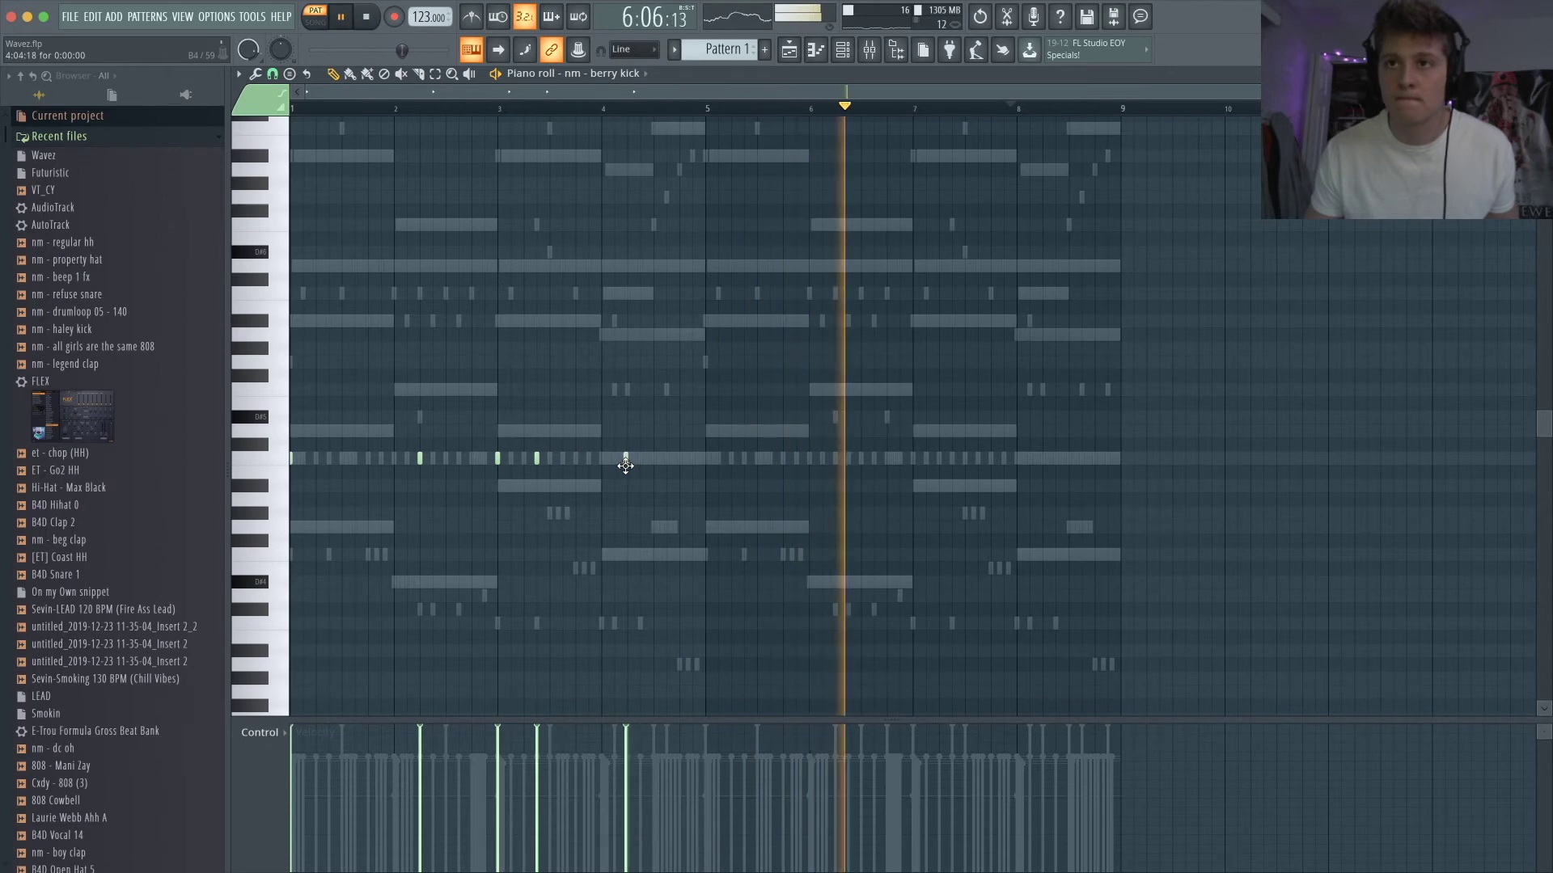
left_click(666, 460)
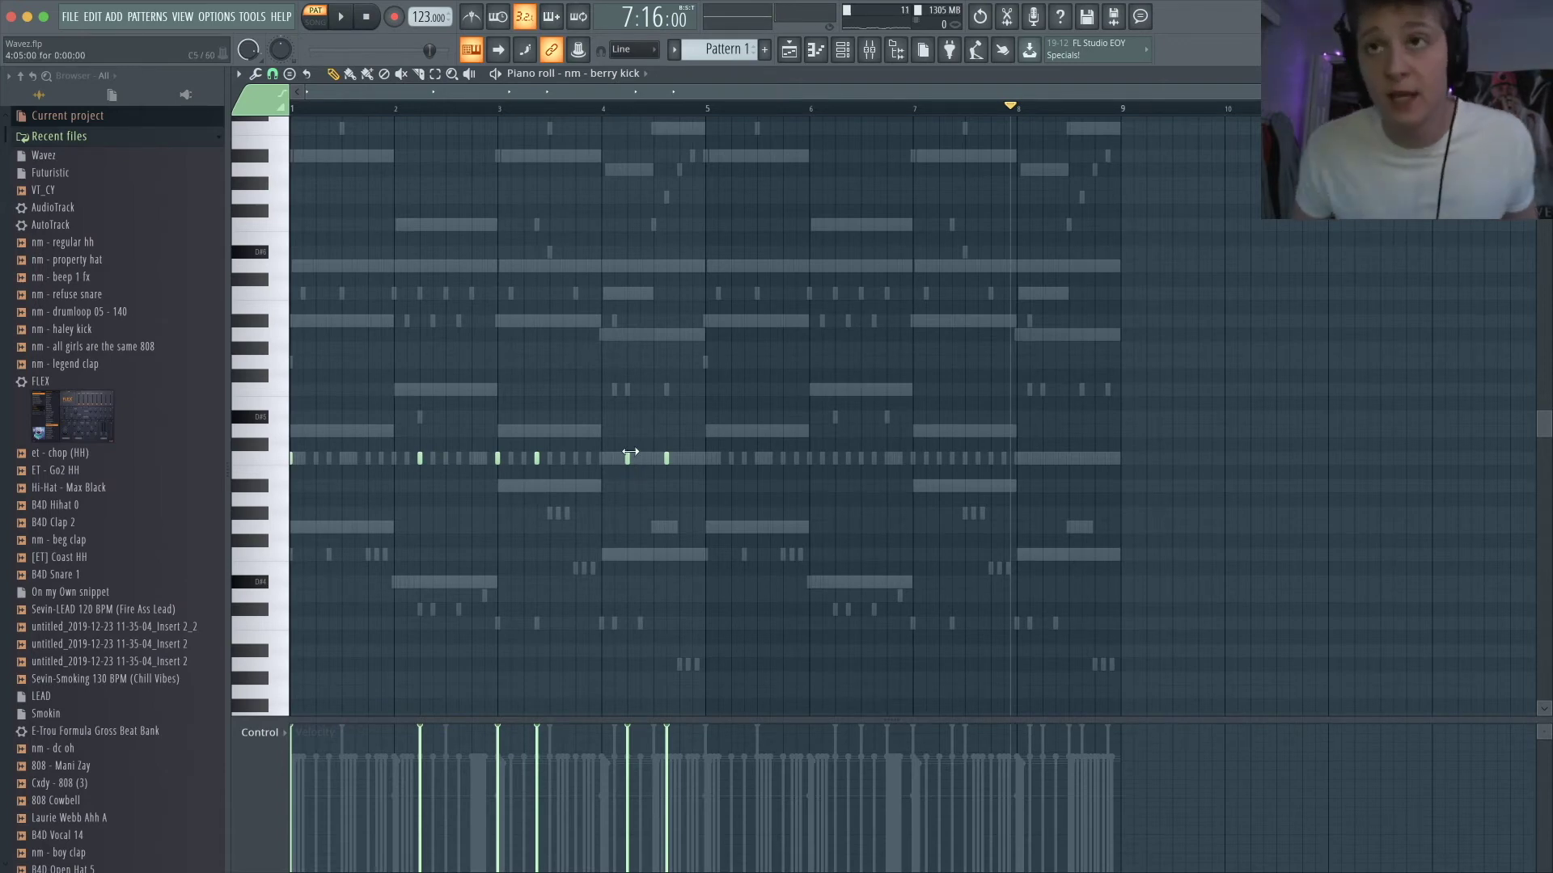
- Copy the kick hits from bars 1 to 4 into bars 5 to 8 and add an extra kick on step 13 of bar 6
left_click(569, 109)
key("space")
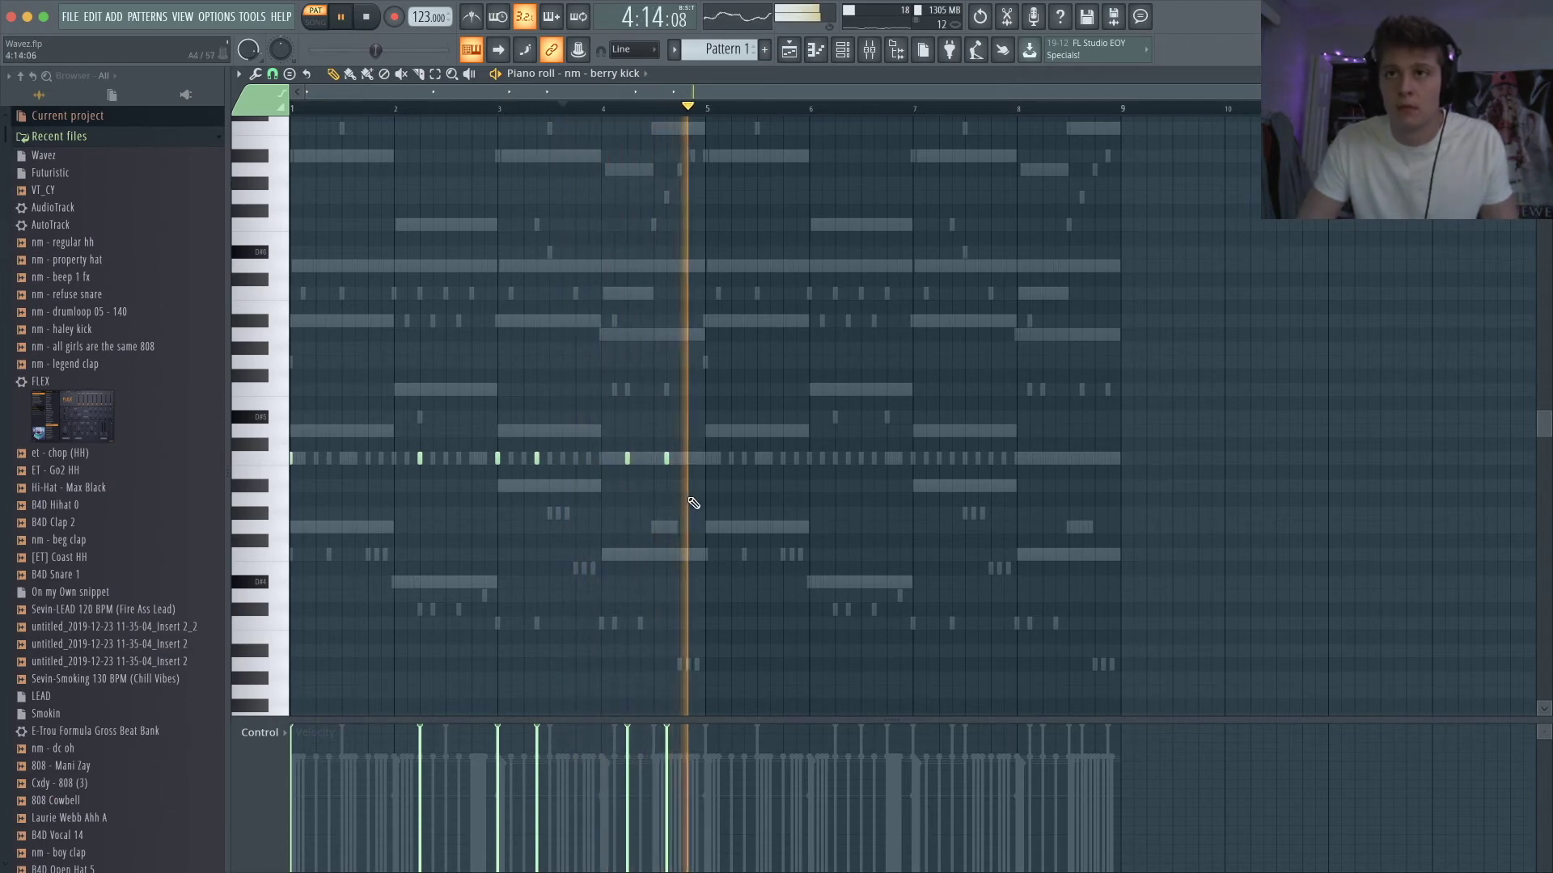
mouse_move(763, 520)
left_mouse_down()
mouse_move(450, 426)
mouse_move(291, 461)
mouse_move(793, 460)
left_mouse_up()
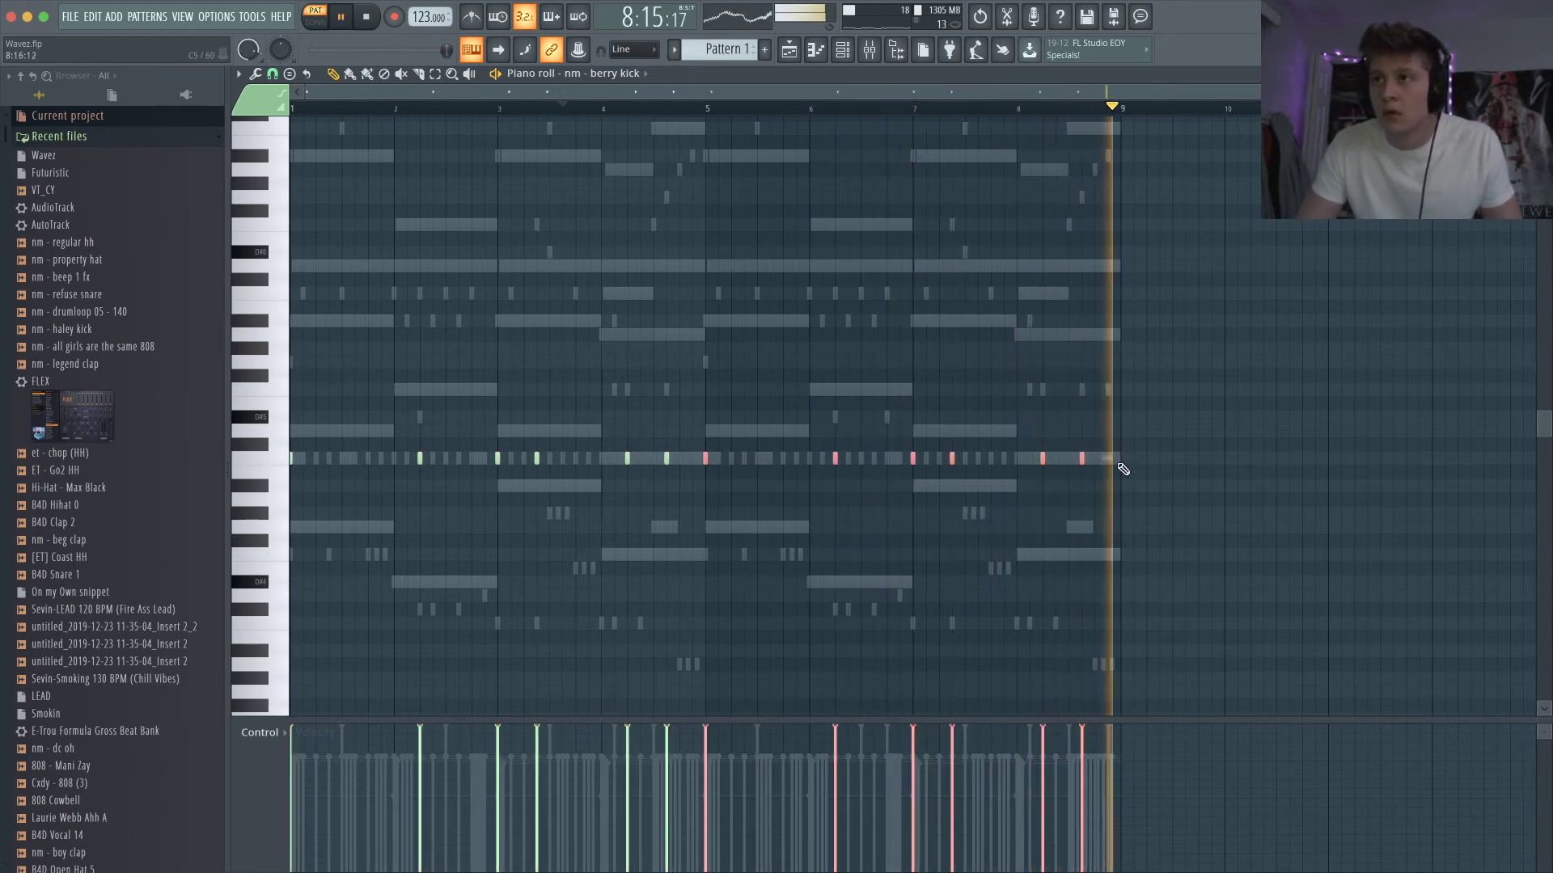
left_click(709, 109)
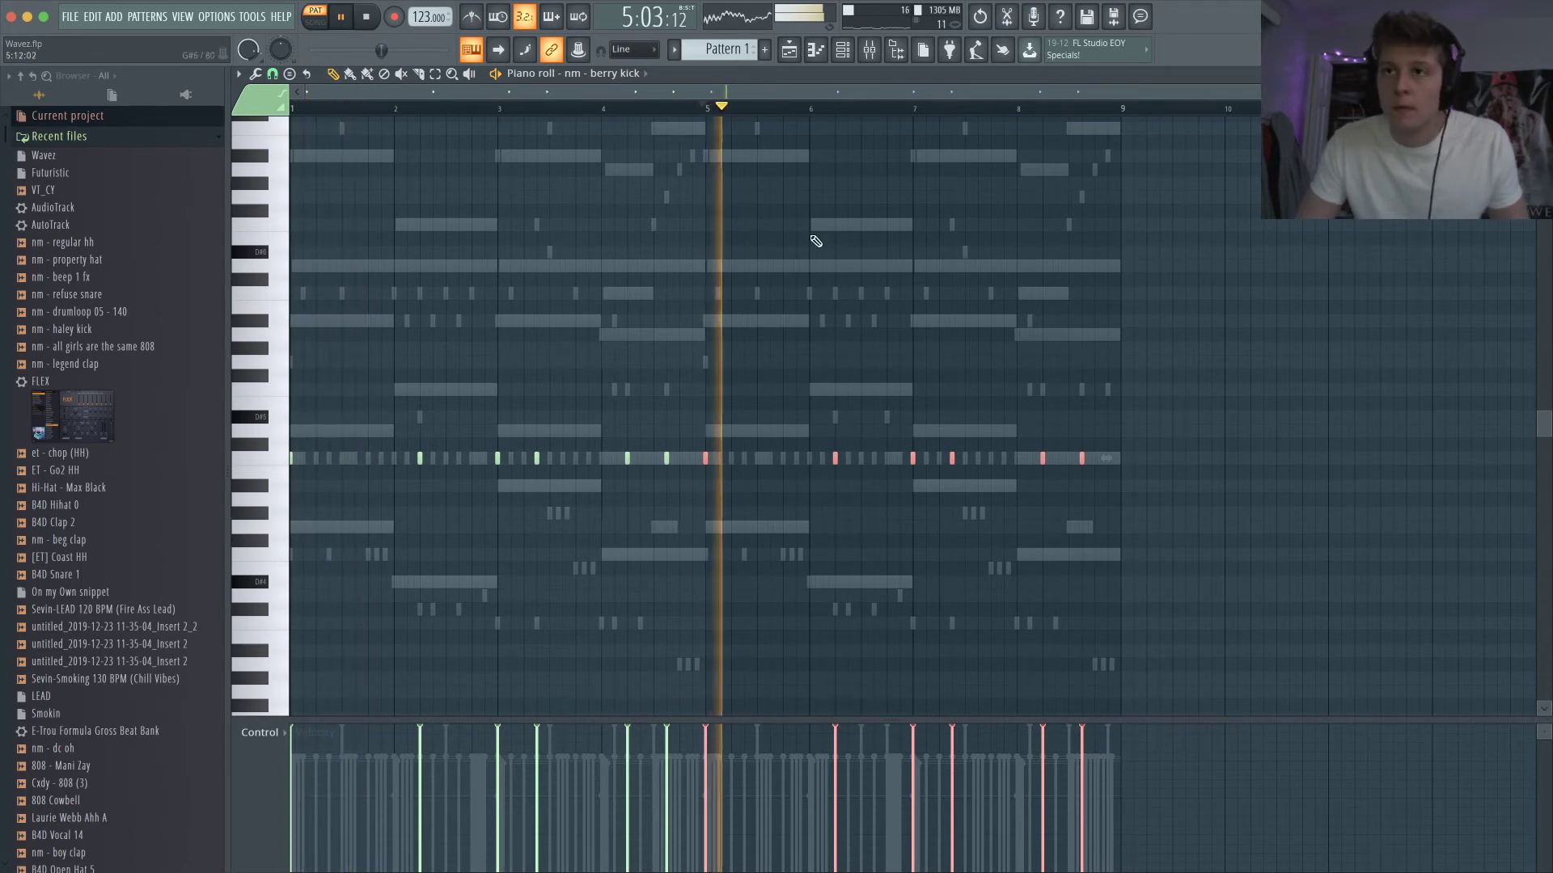
left_click(884, 461)
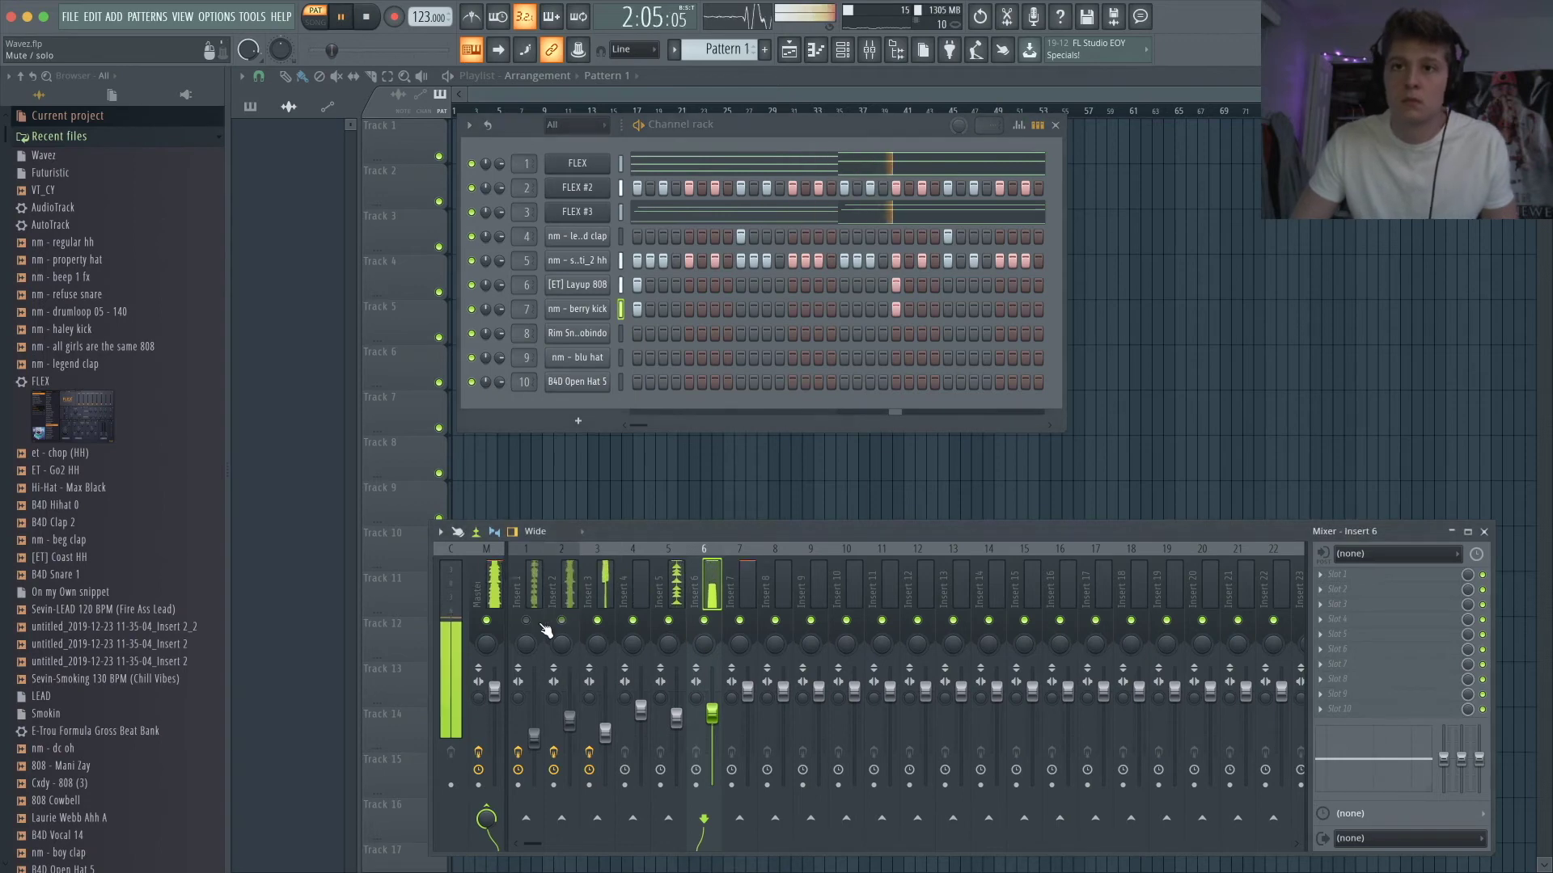
- Preview the Rim Snare and blu hat samples in their sampler windows, closing each one
left_click(608, 338)
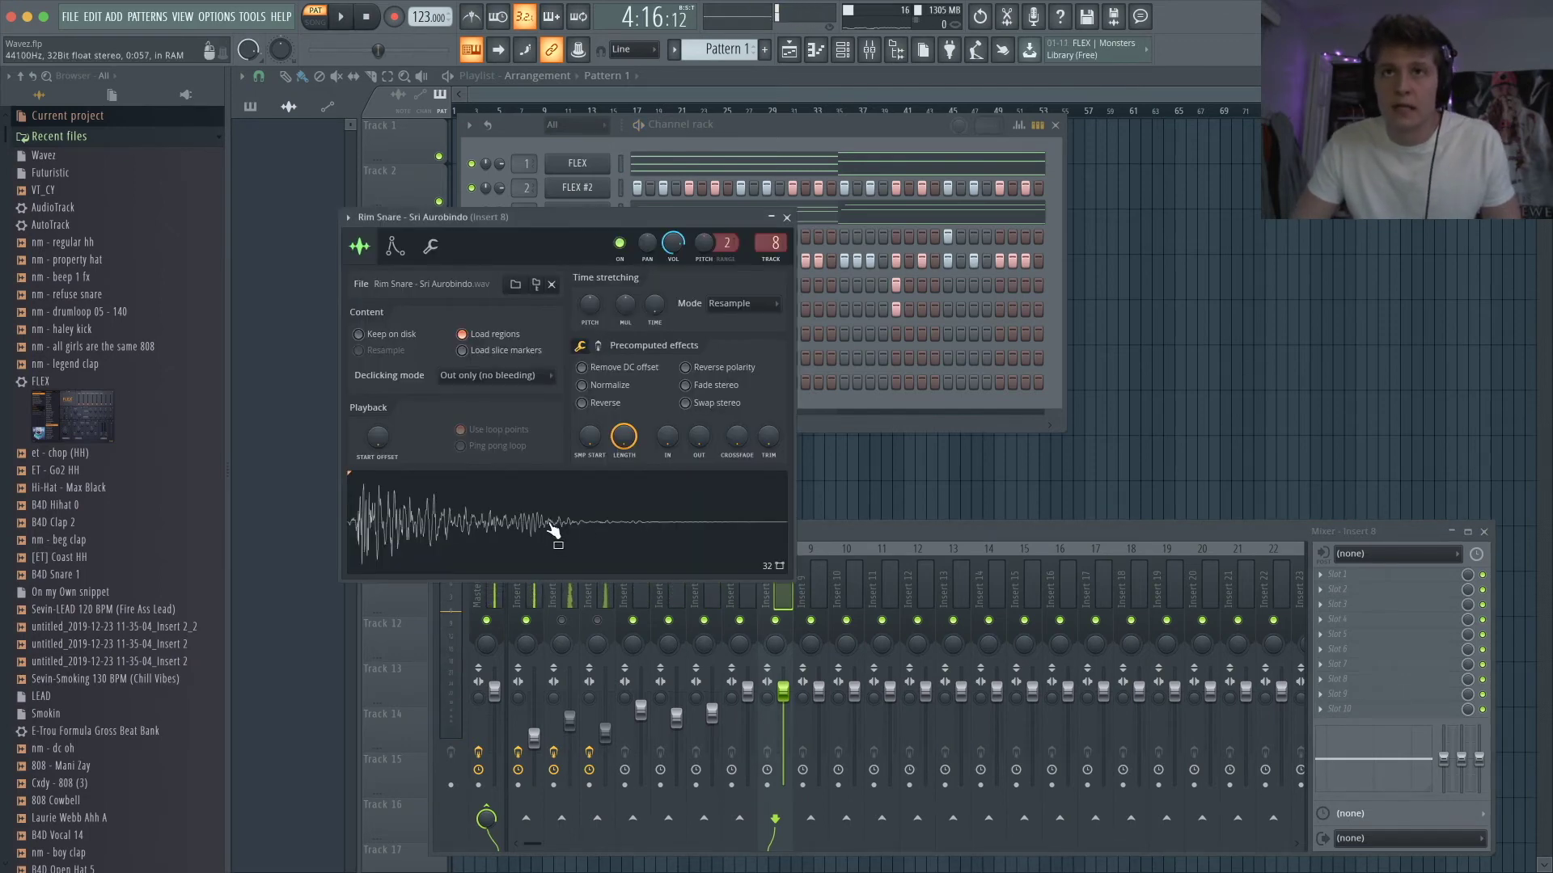
left_click(786, 217)
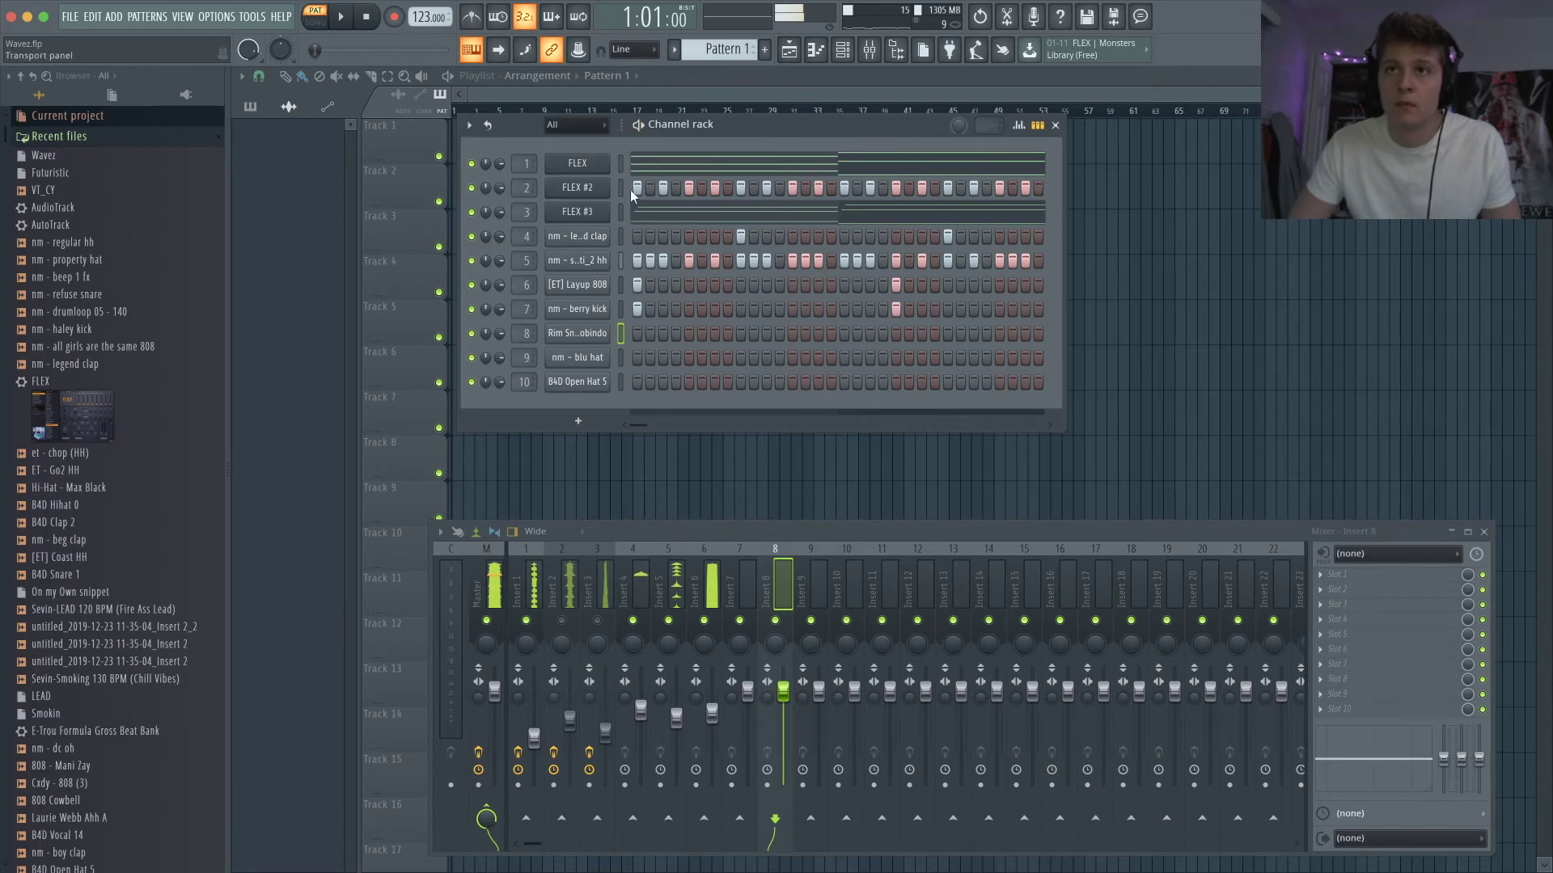
left_click(587, 357)
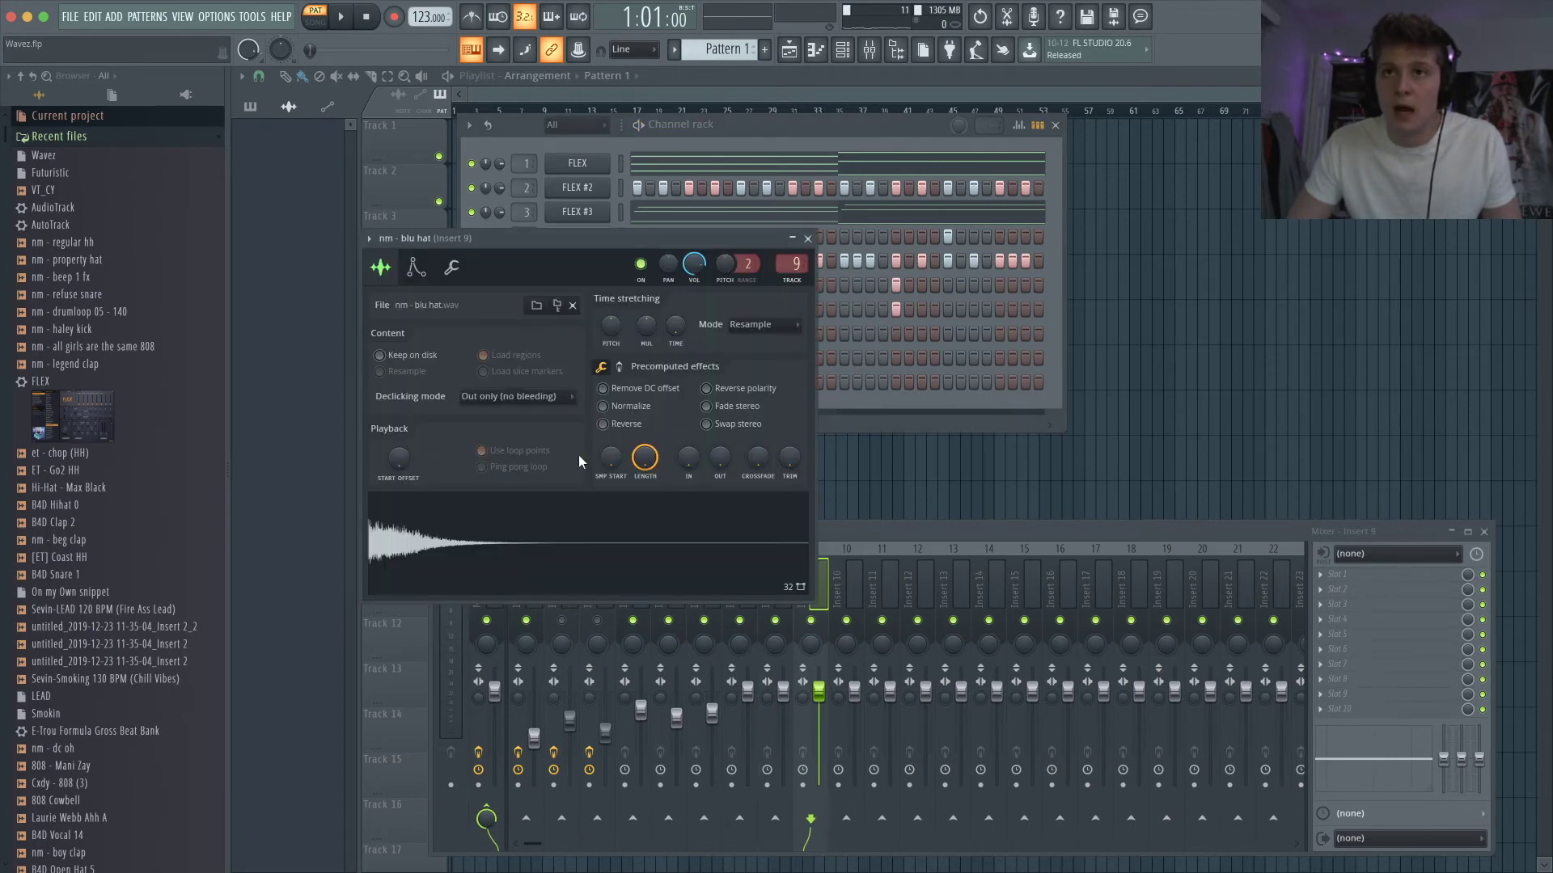
left_click(807, 239)
- In the Rim Snare's piano roll, add C5 hits on step 3 of bars 1 to 4 and on step 15 of bar 4
key("space")
right_click(614, 333)
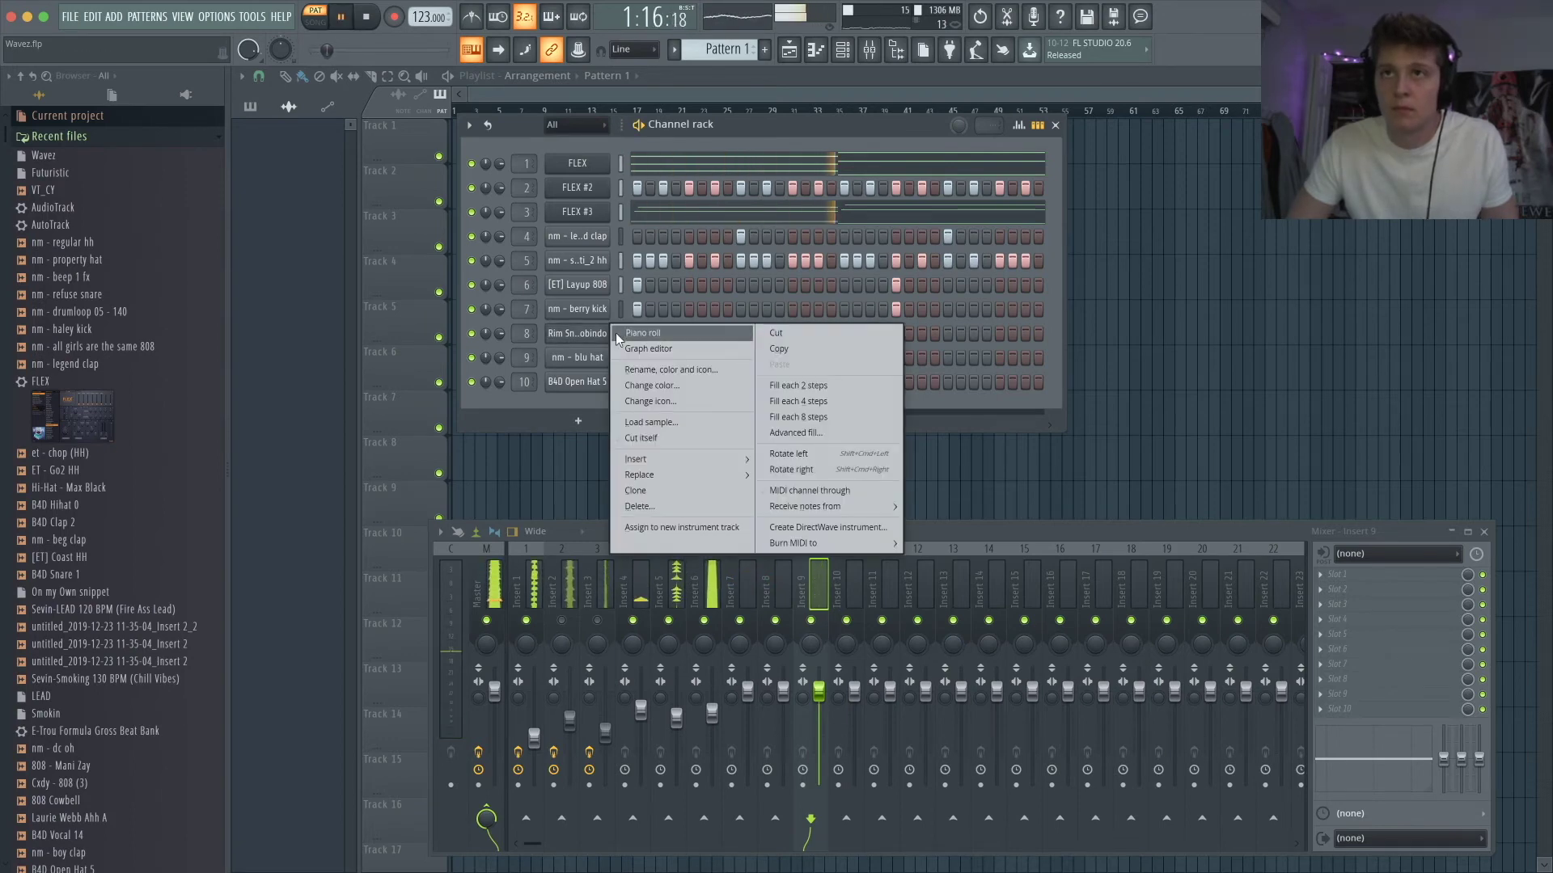
left_click(643, 334)
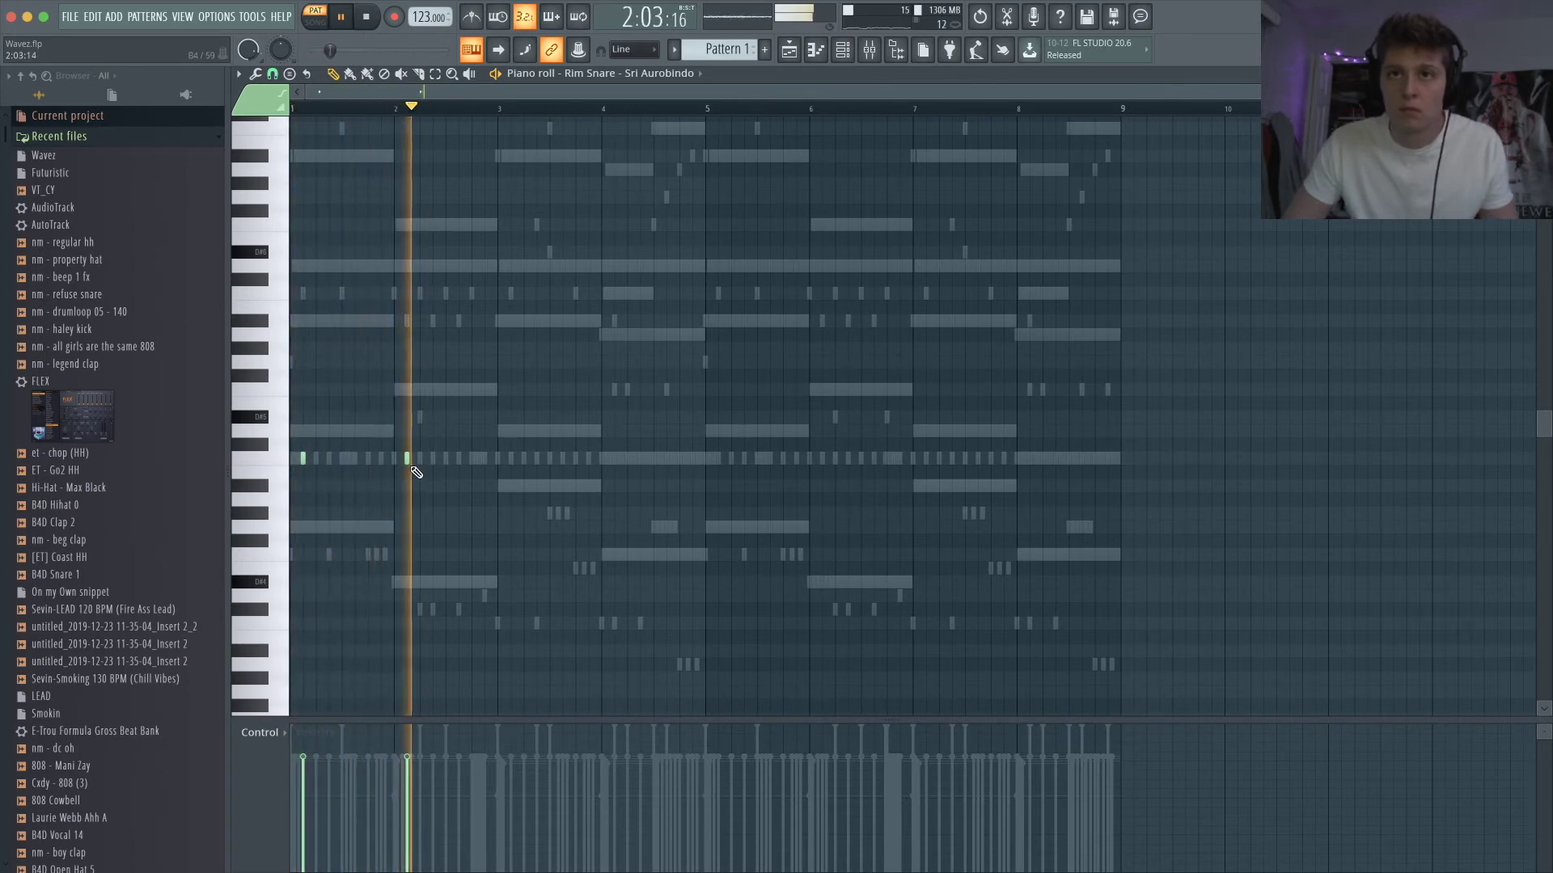
left_click(511, 459)
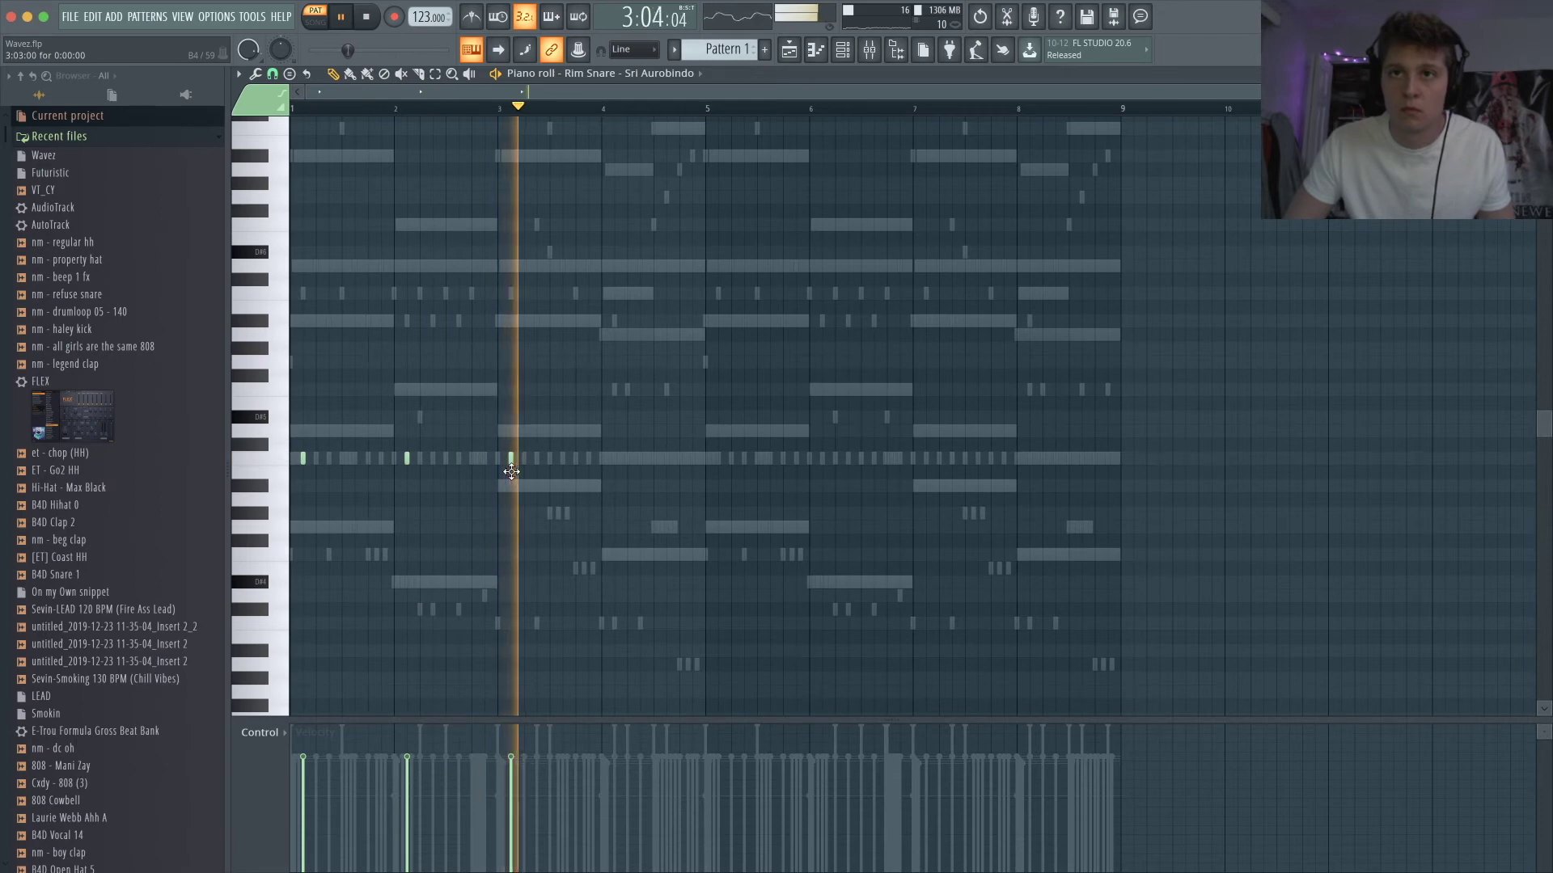
left_click(617, 459)
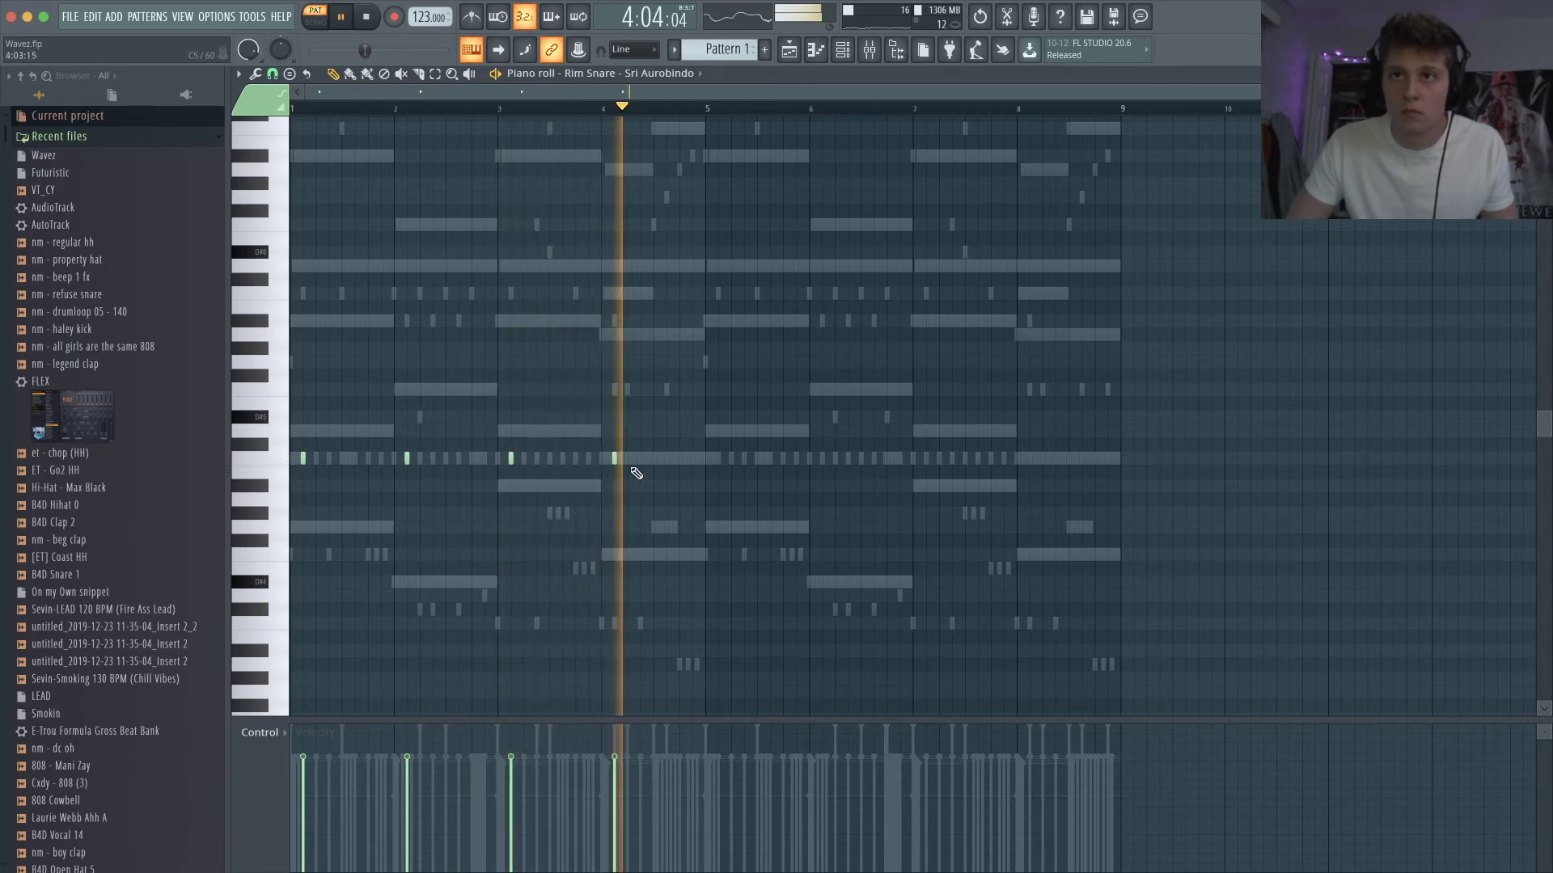
left_click(694, 458)
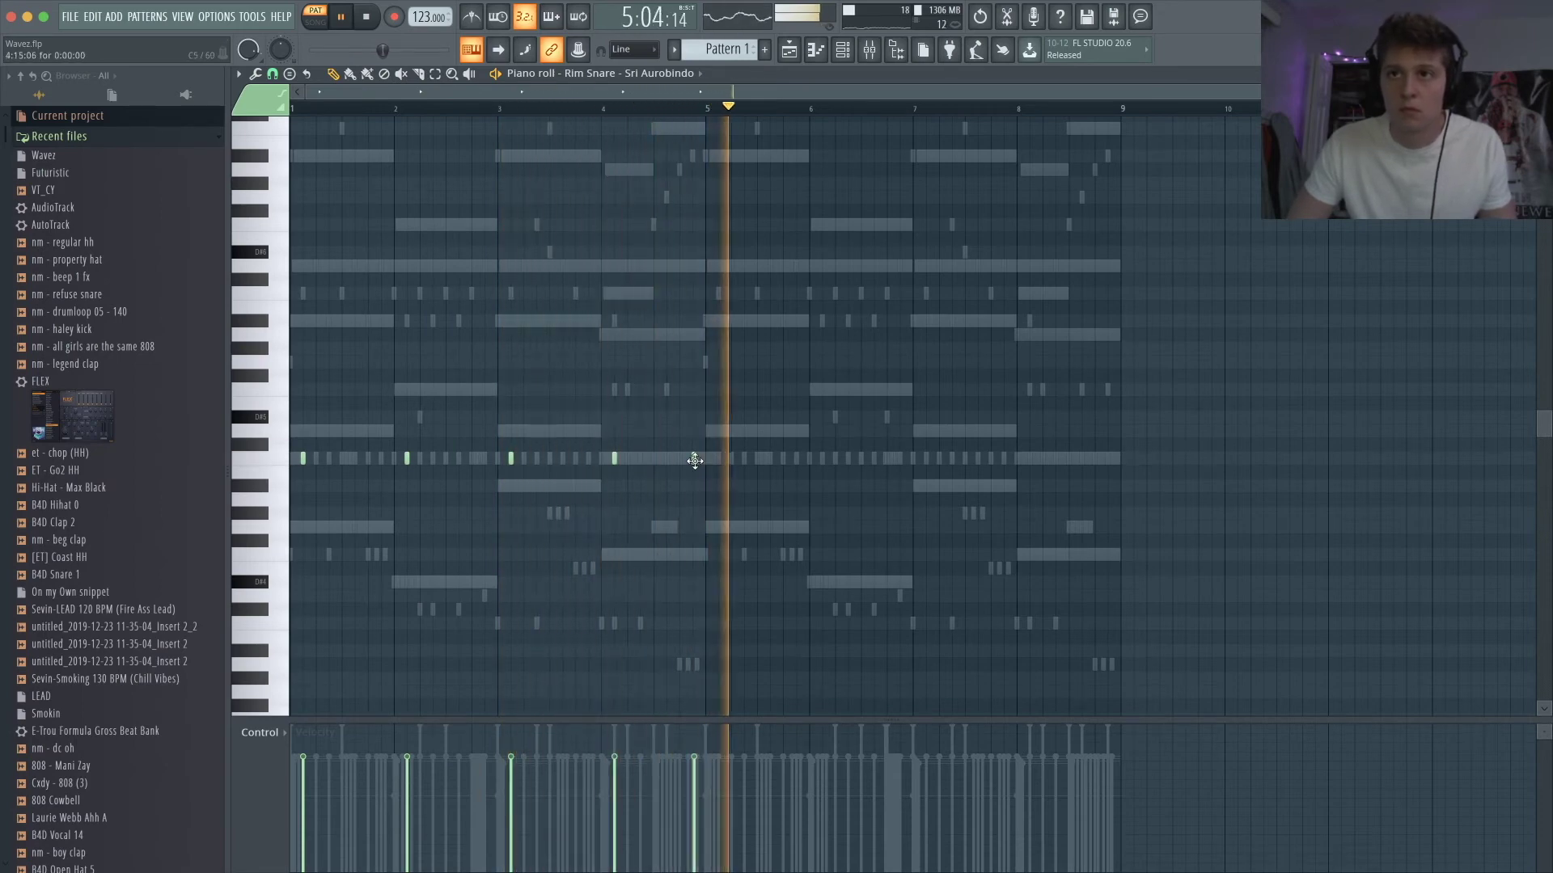
- Add rim snare hits on step 15 of bars 1 and 2 while playing the pattern
key("space")
mouse_move(368, 16)
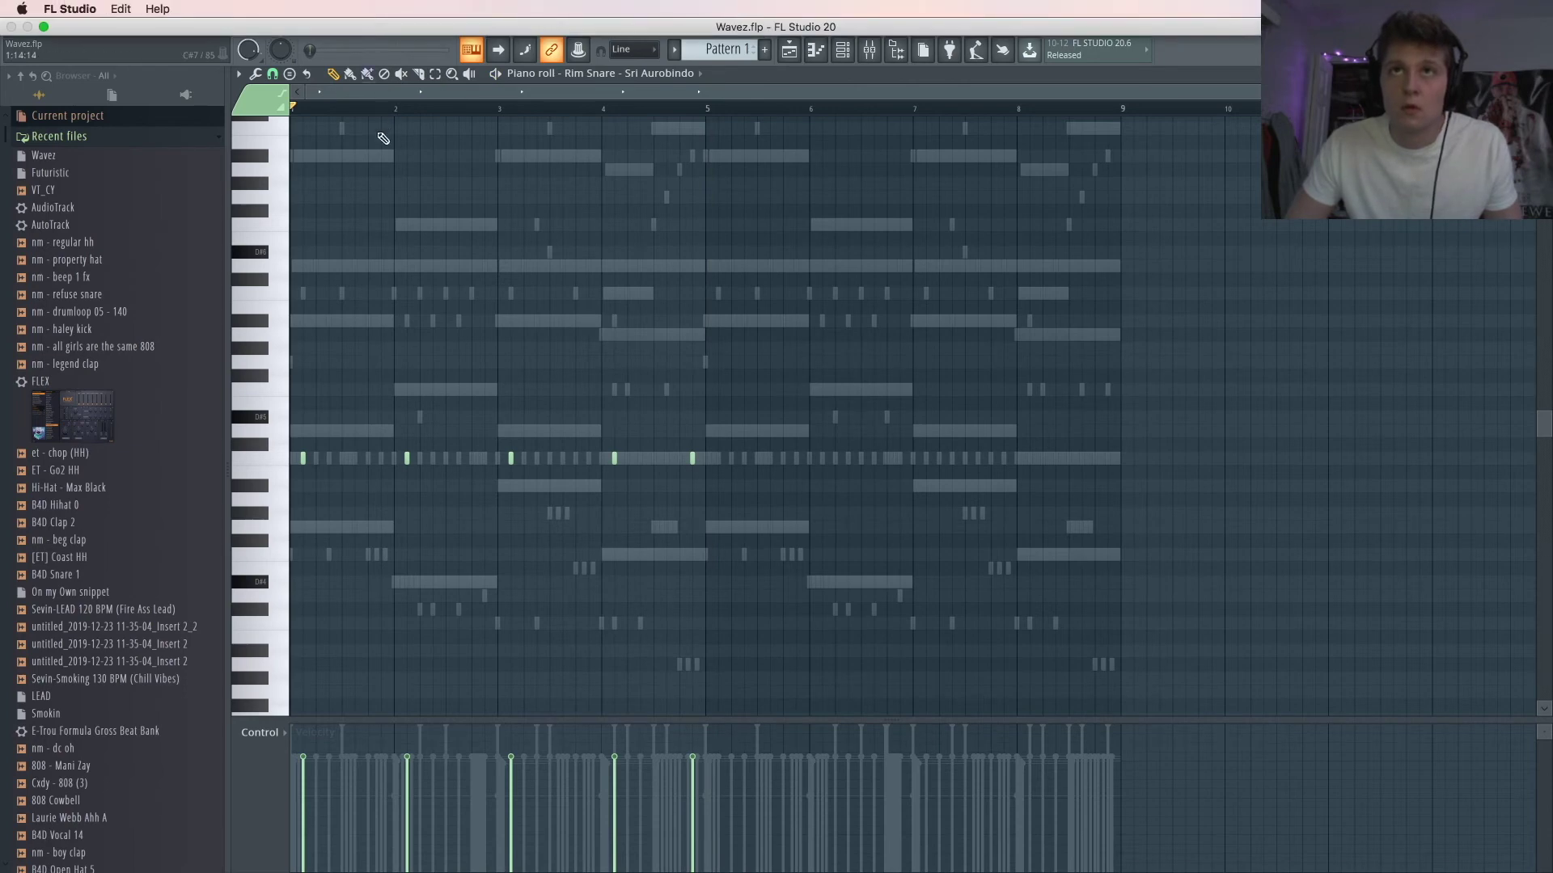
left_click(380, 458)
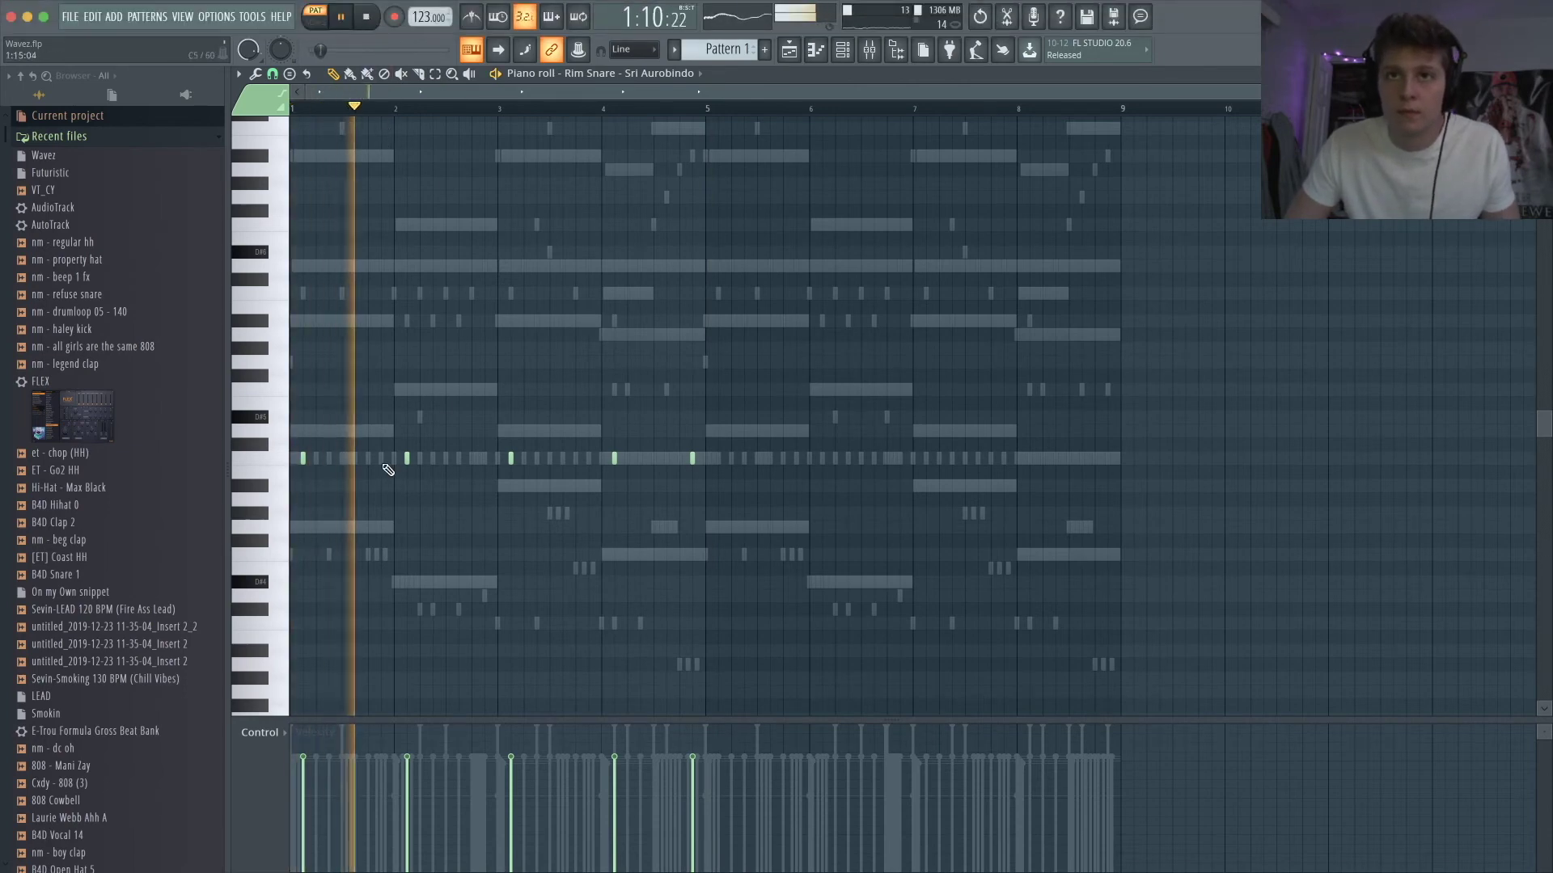
left_click(484, 459)
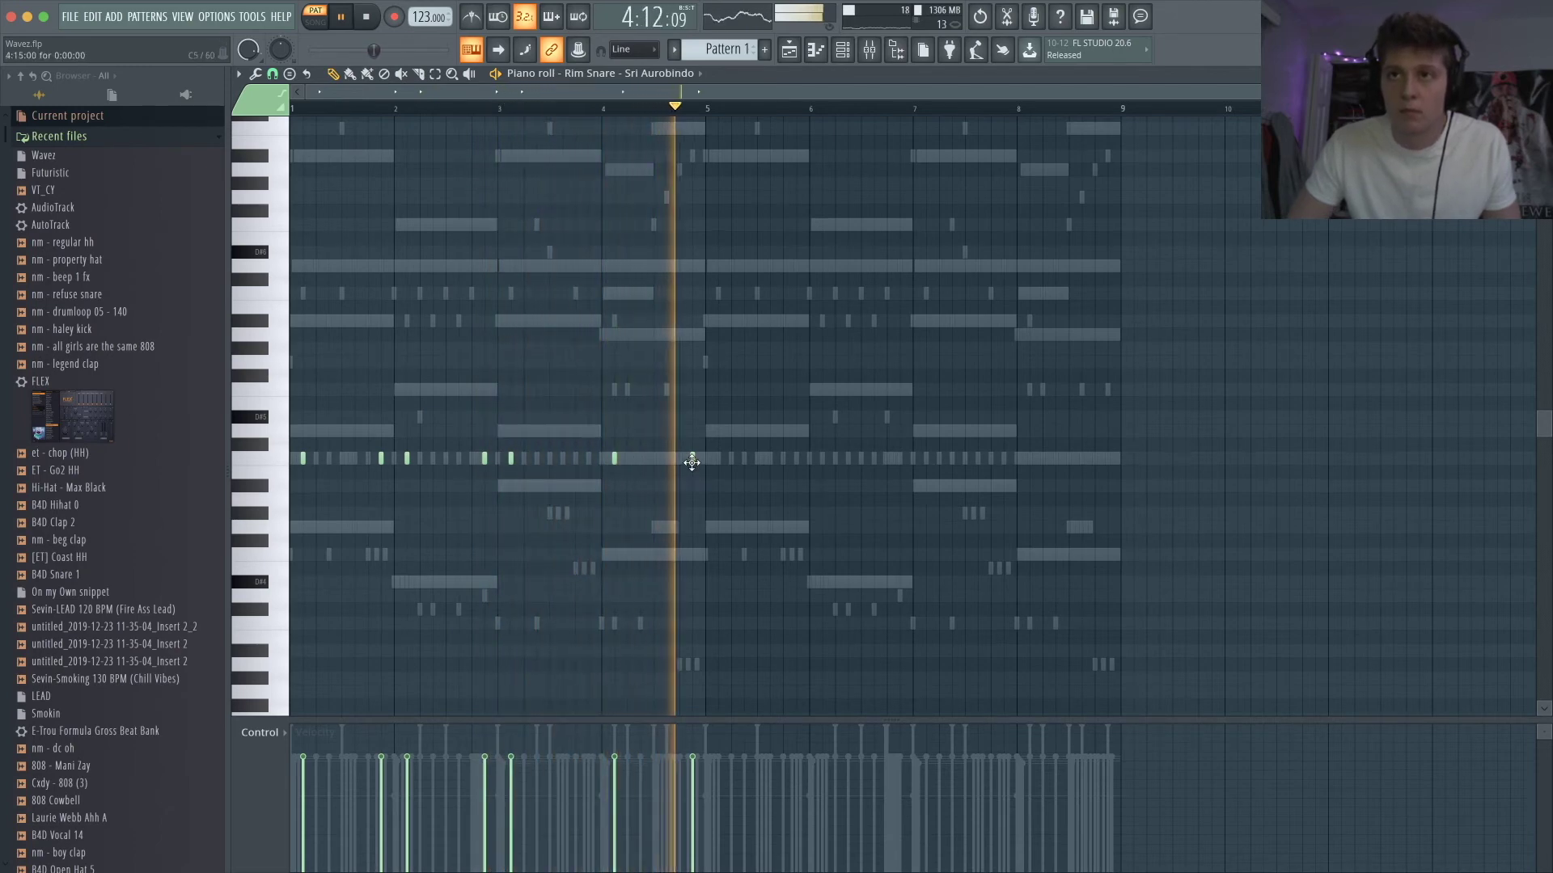
- Delete the rim snare hit on step 3 of bar 4 and copy the remaining hits into bars 5 to 8
right_click(616, 458)
left_click_drag(780, 403, 307, 500)
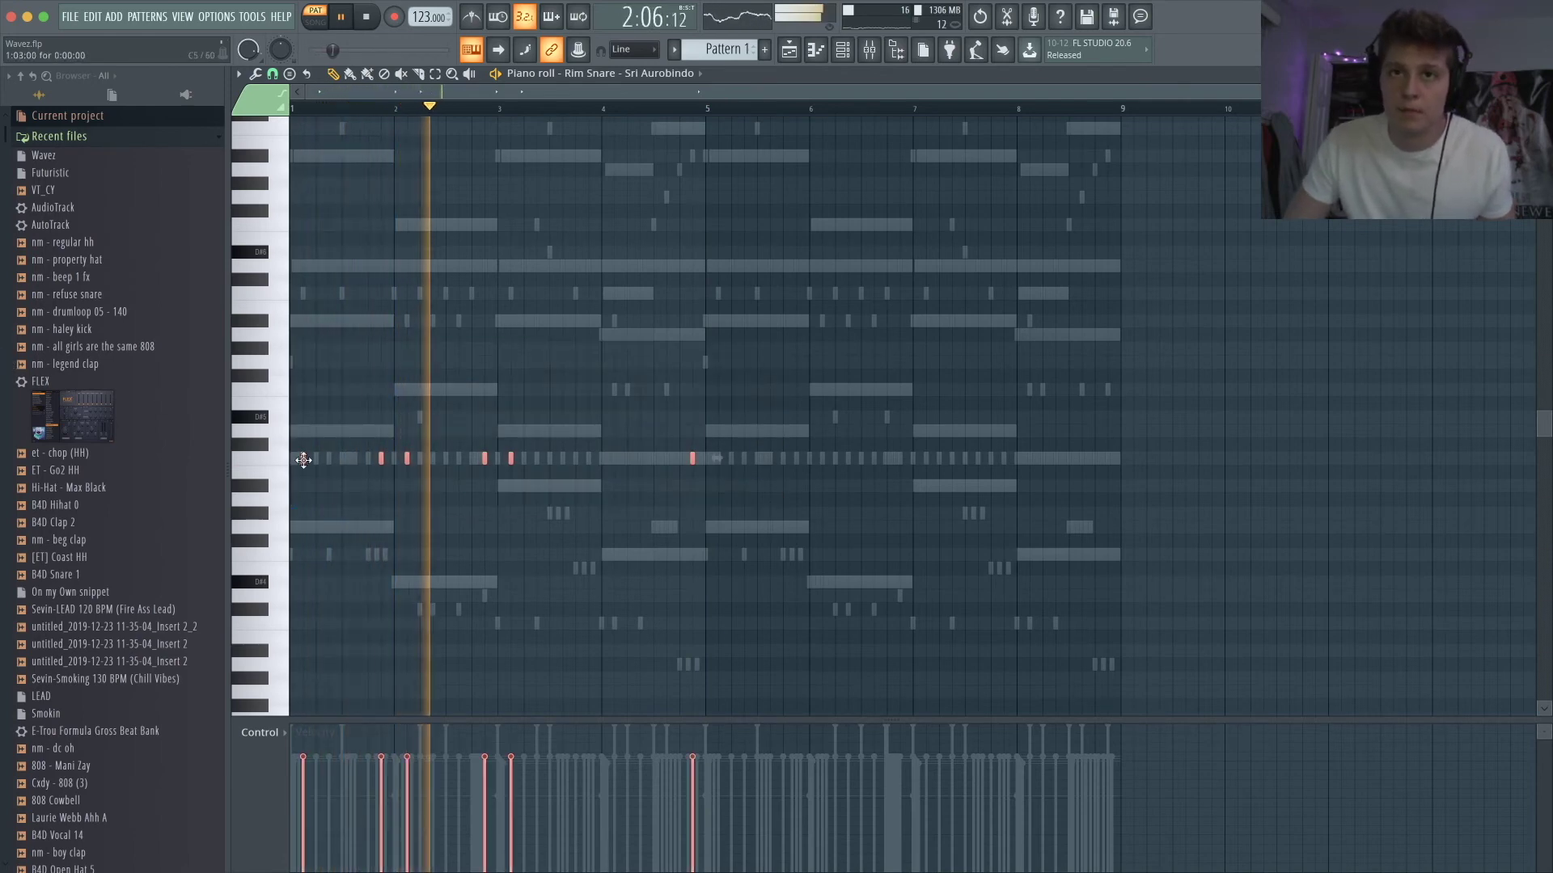
left_click_drag(305, 459, 717, 463)
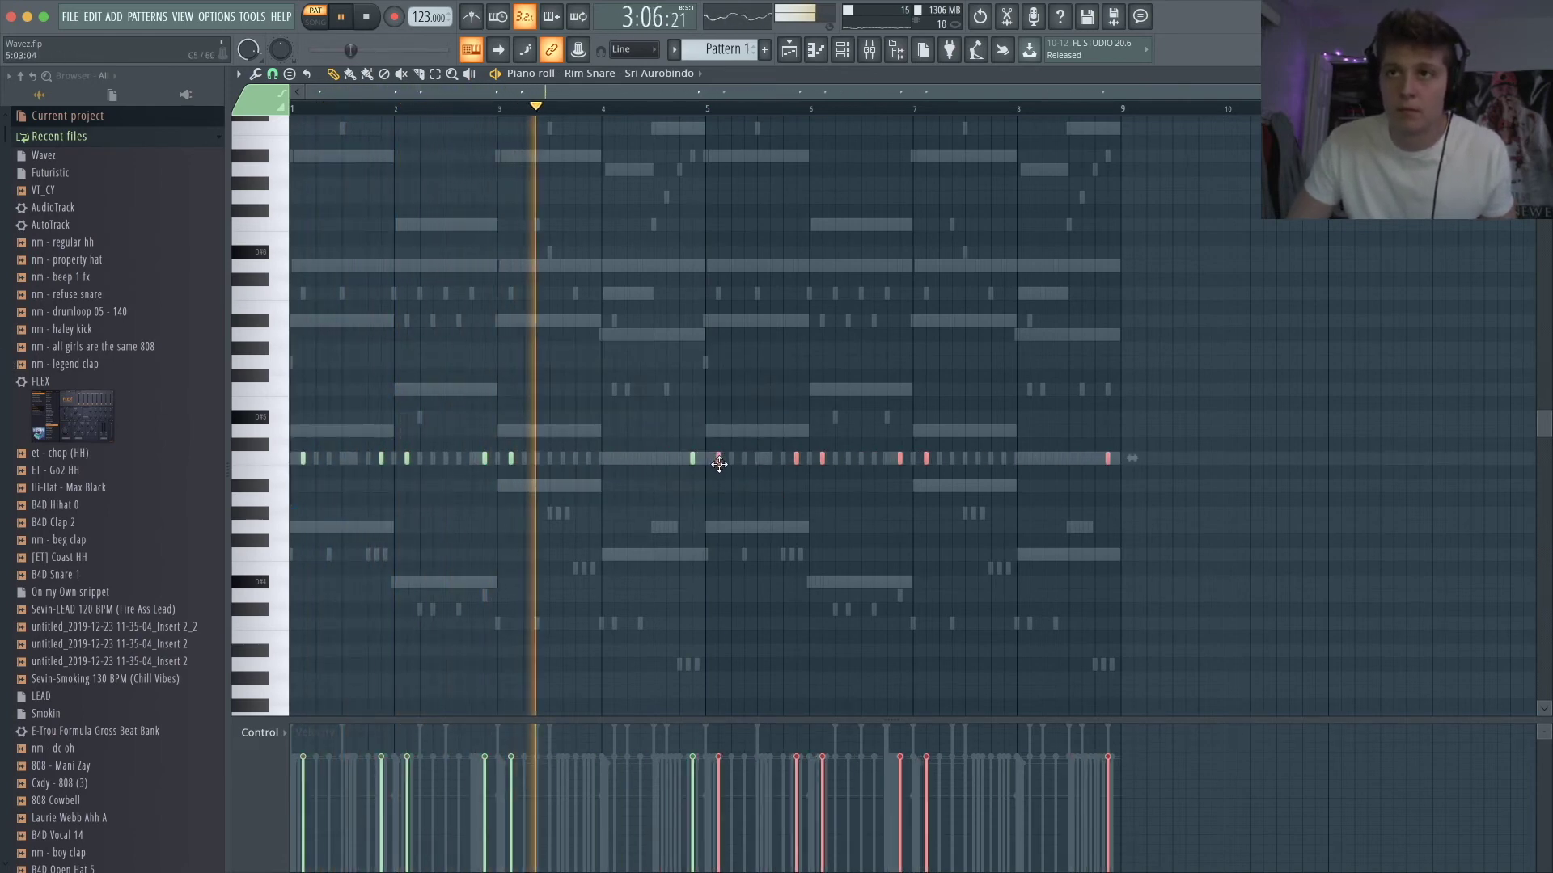
- Move the bar 3 rim snare hit from step 3 to step 5 and play the pattern from just before bar 3
left_click(520, 459)
right_click(521, 469)
left_click_drag(512, 461, 523, 465)
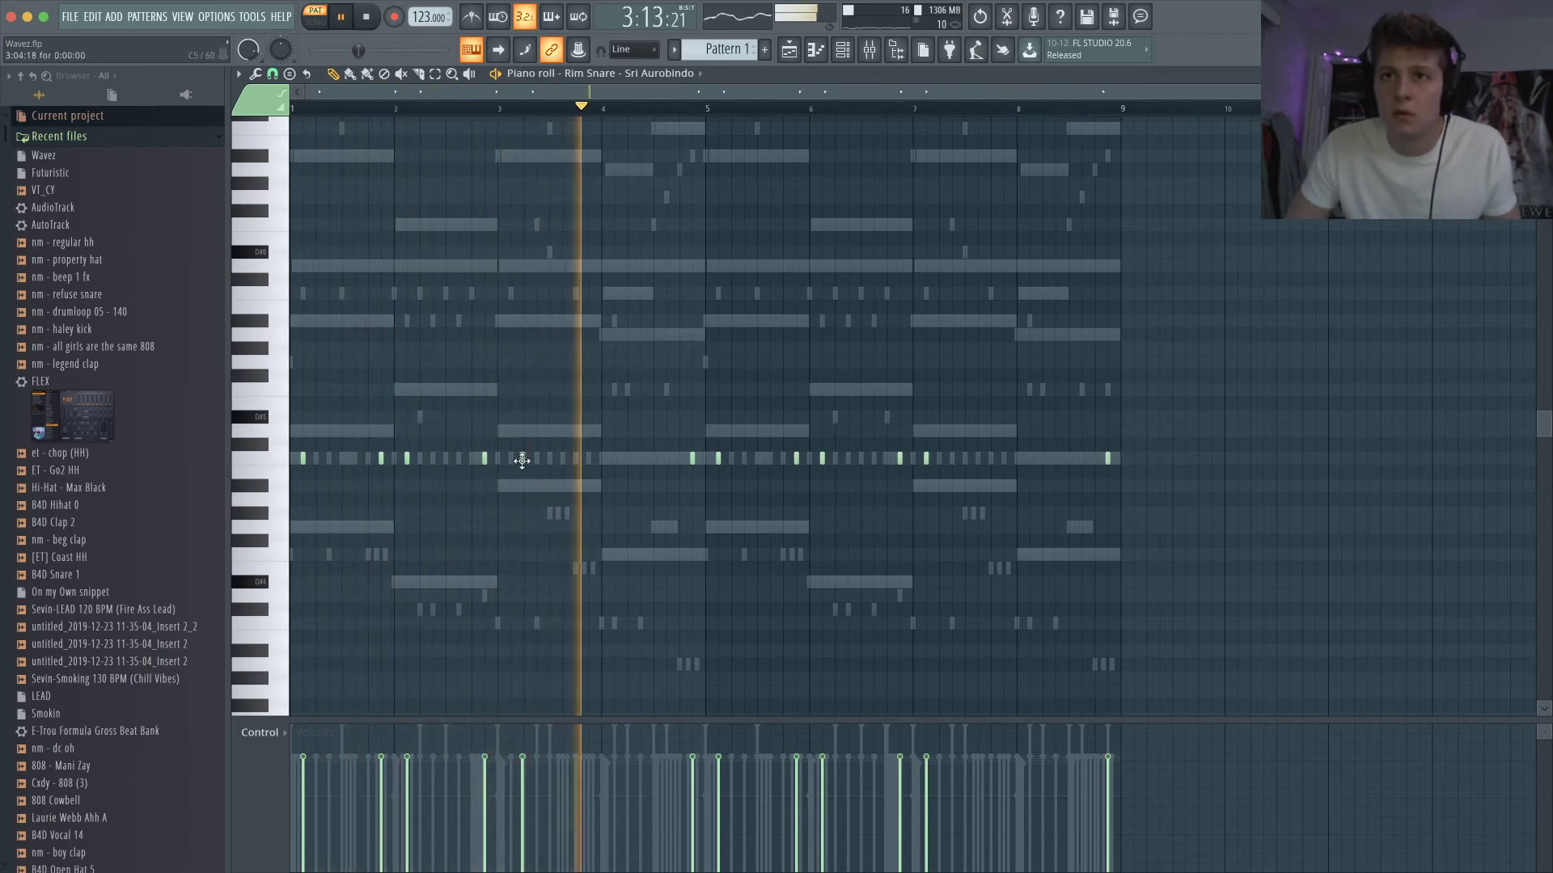
key("space")
key("space")
left_click(488, 109)
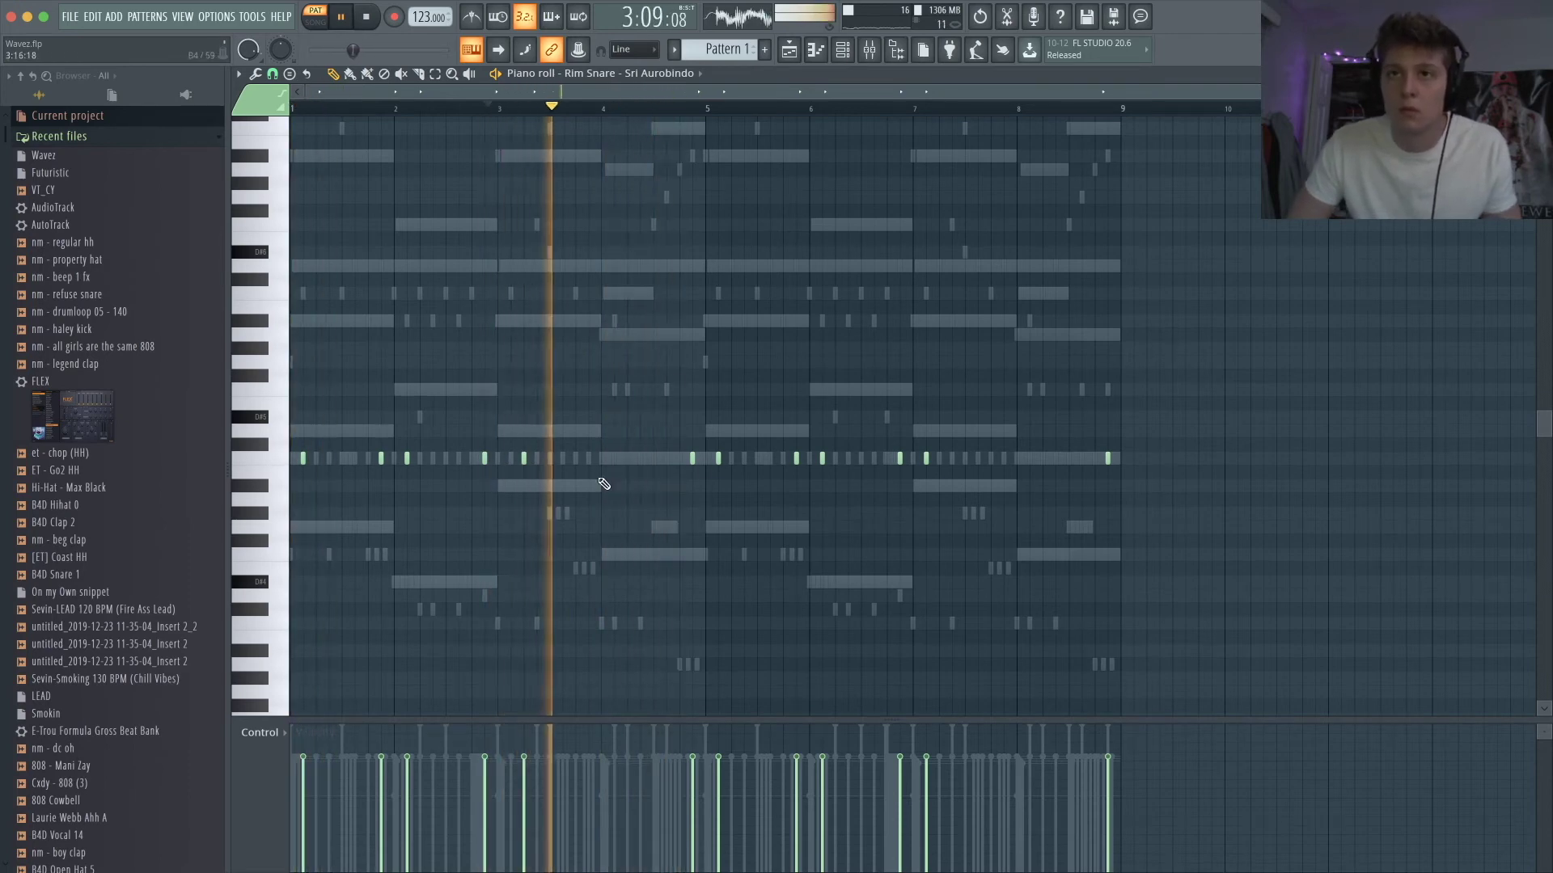
- Place a rim snare hit on step 7 of bar 4 and shift the bar 7 hit from step 3 to step 5
left_click(612, 459)
key("space")
key("space")
left_click_drag(612, 459, 639, 460)
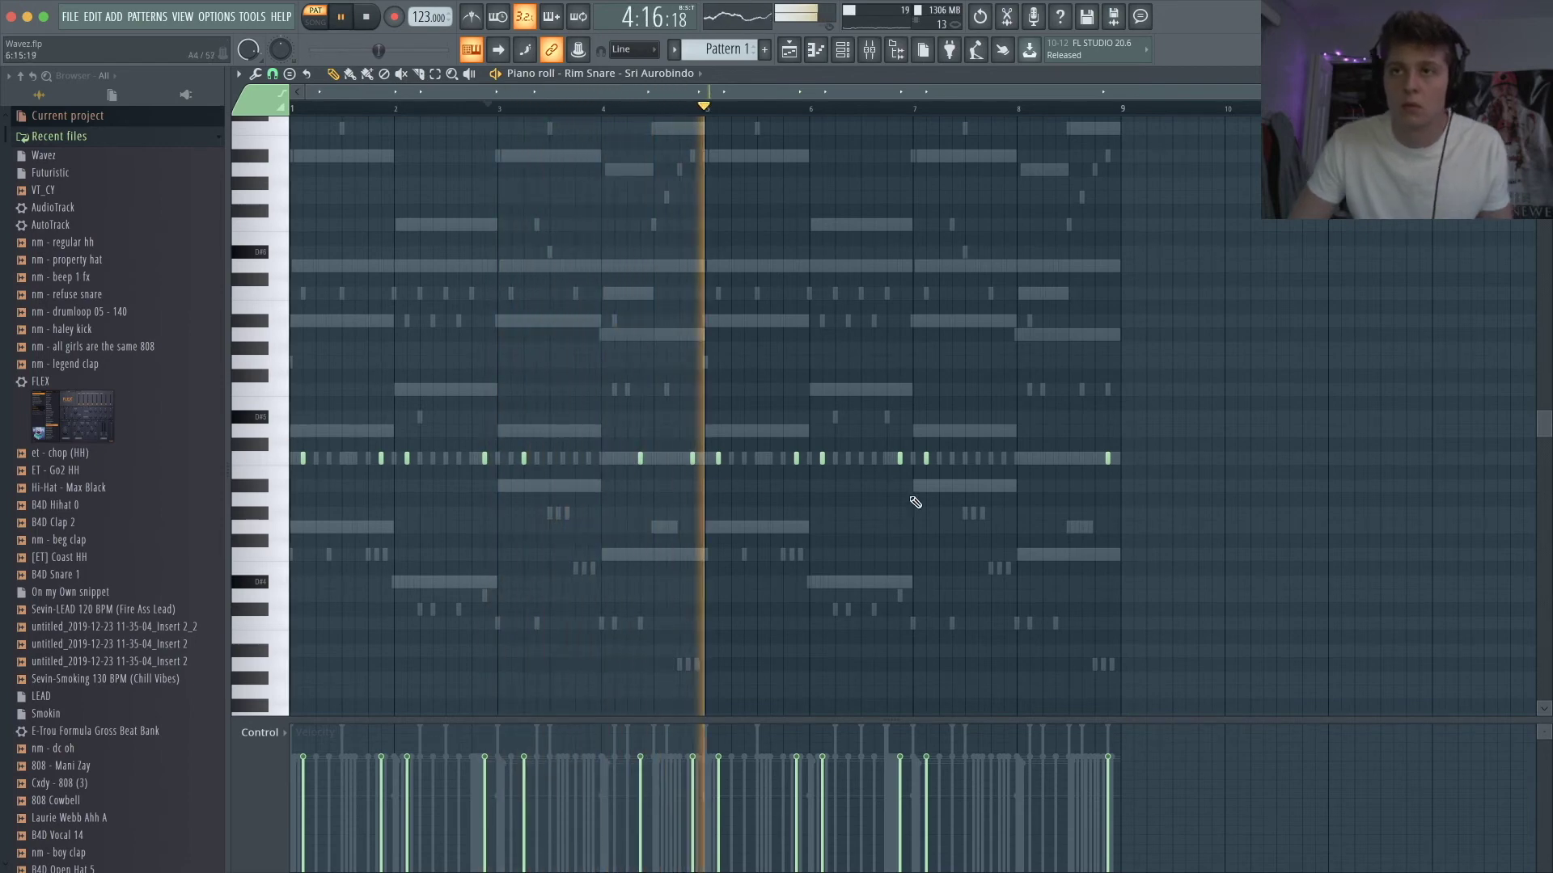
right_click(926, 458)
left_click(938, 461)
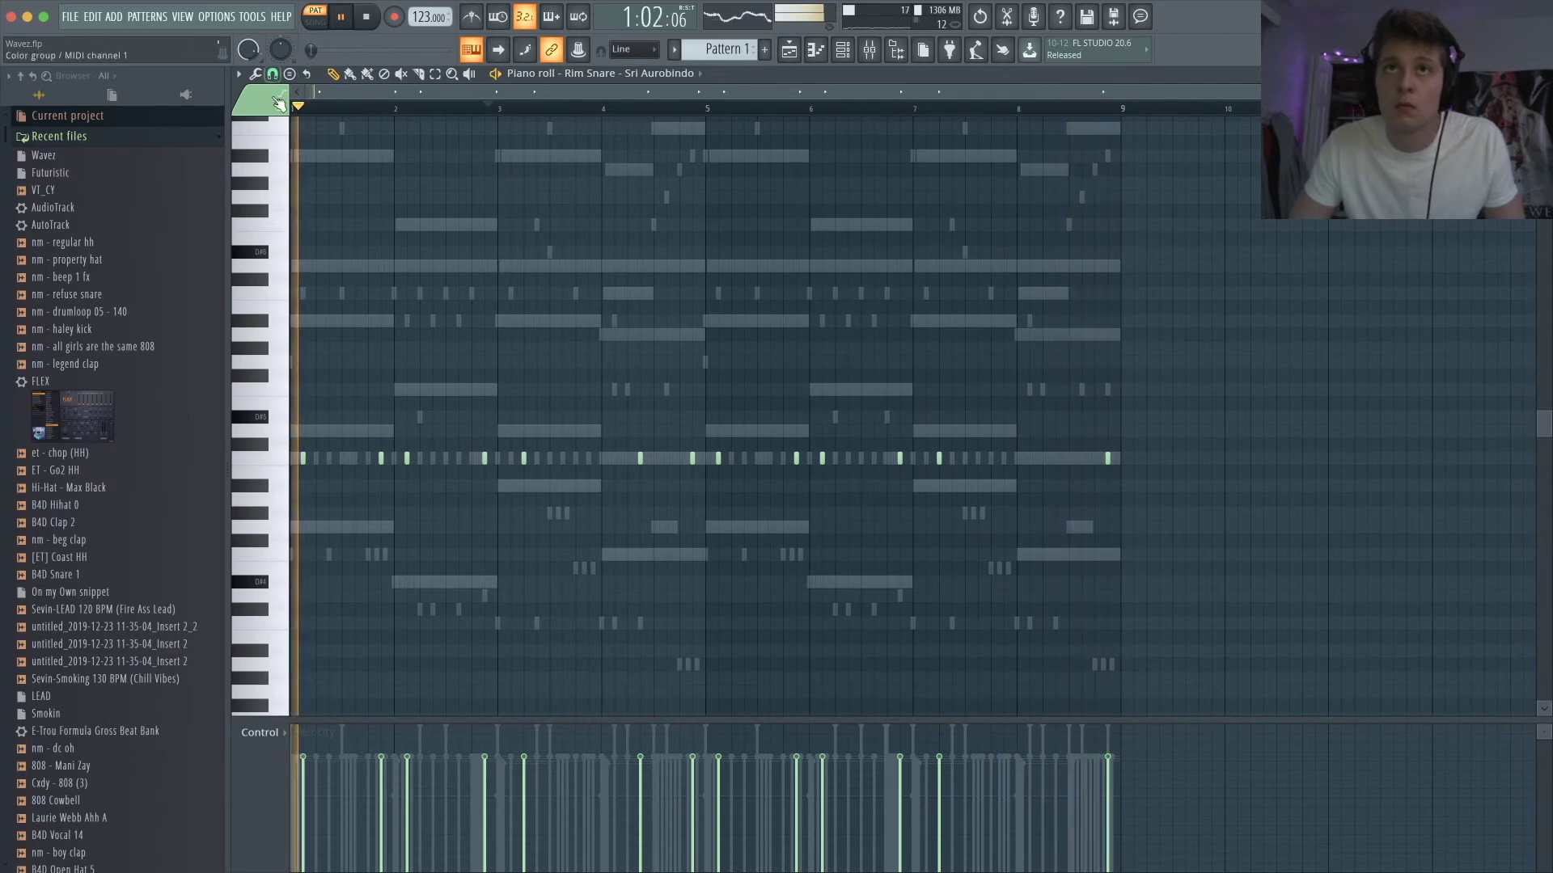
- Quantize the rim snare notes
left_click(255, 74)
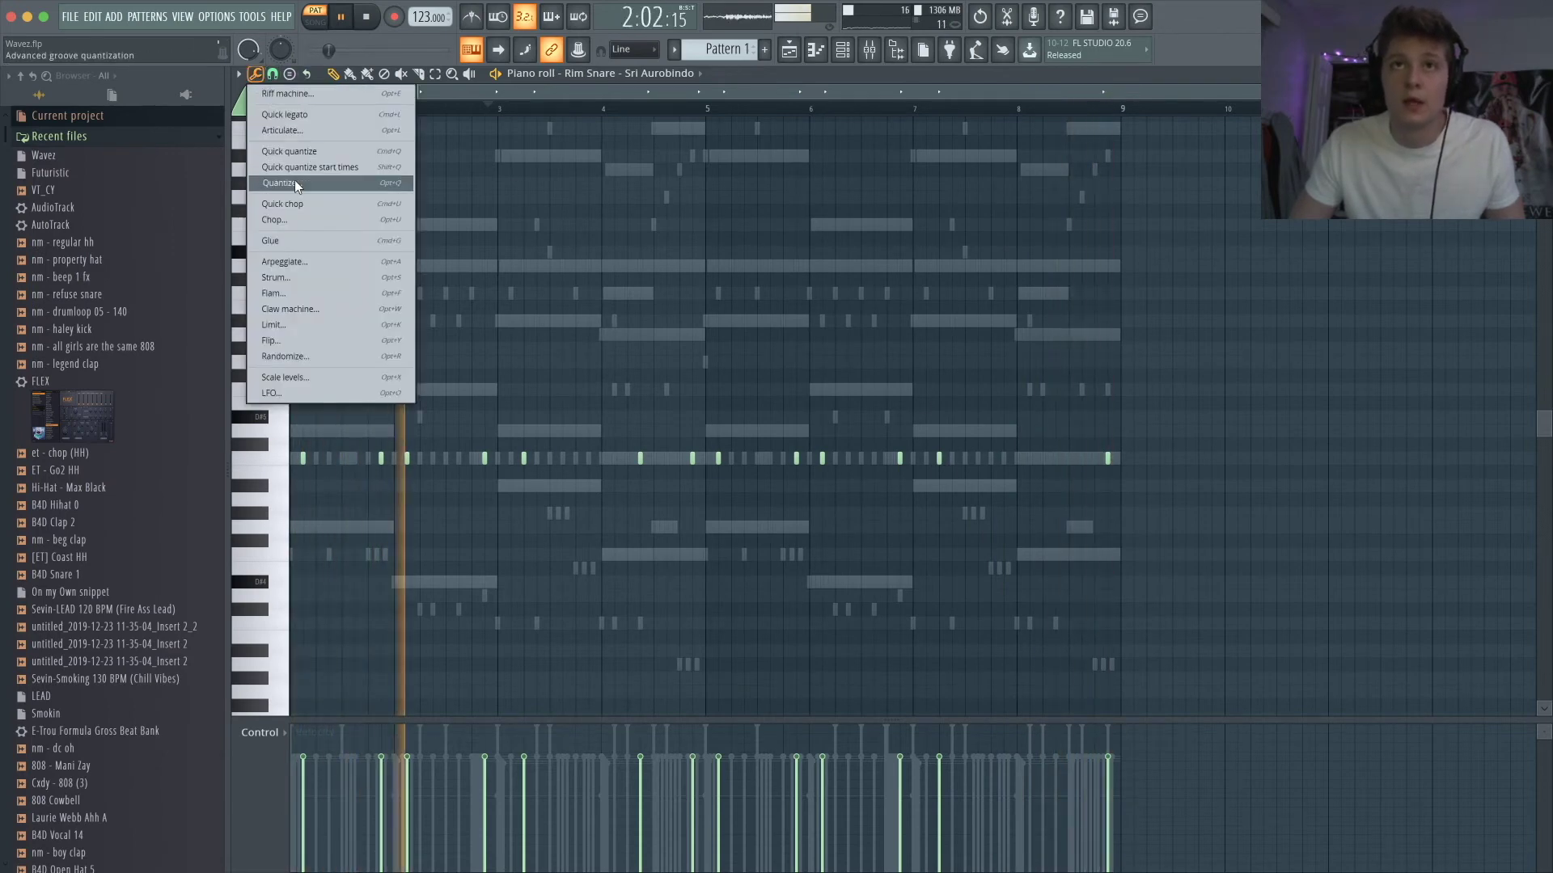
left_click(294, 182)
left_click(861, 553)
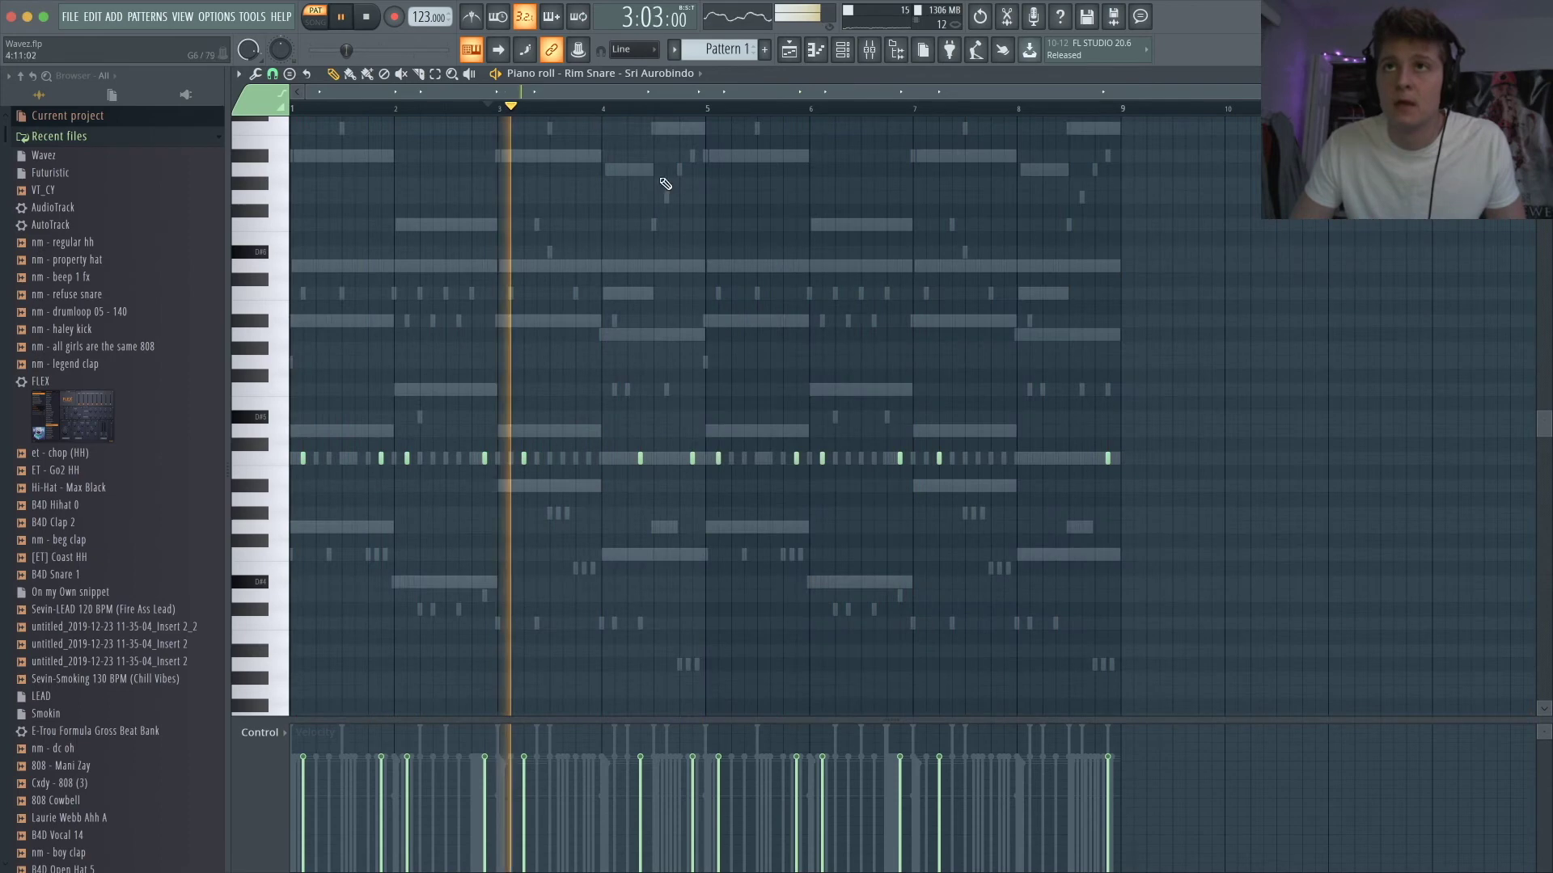
- Check the berry kick's notes, return to the channel rack and mixer, and toggle the mute of the melody's mixer tracks
left_click(631, 73)
left_click(644, 201)
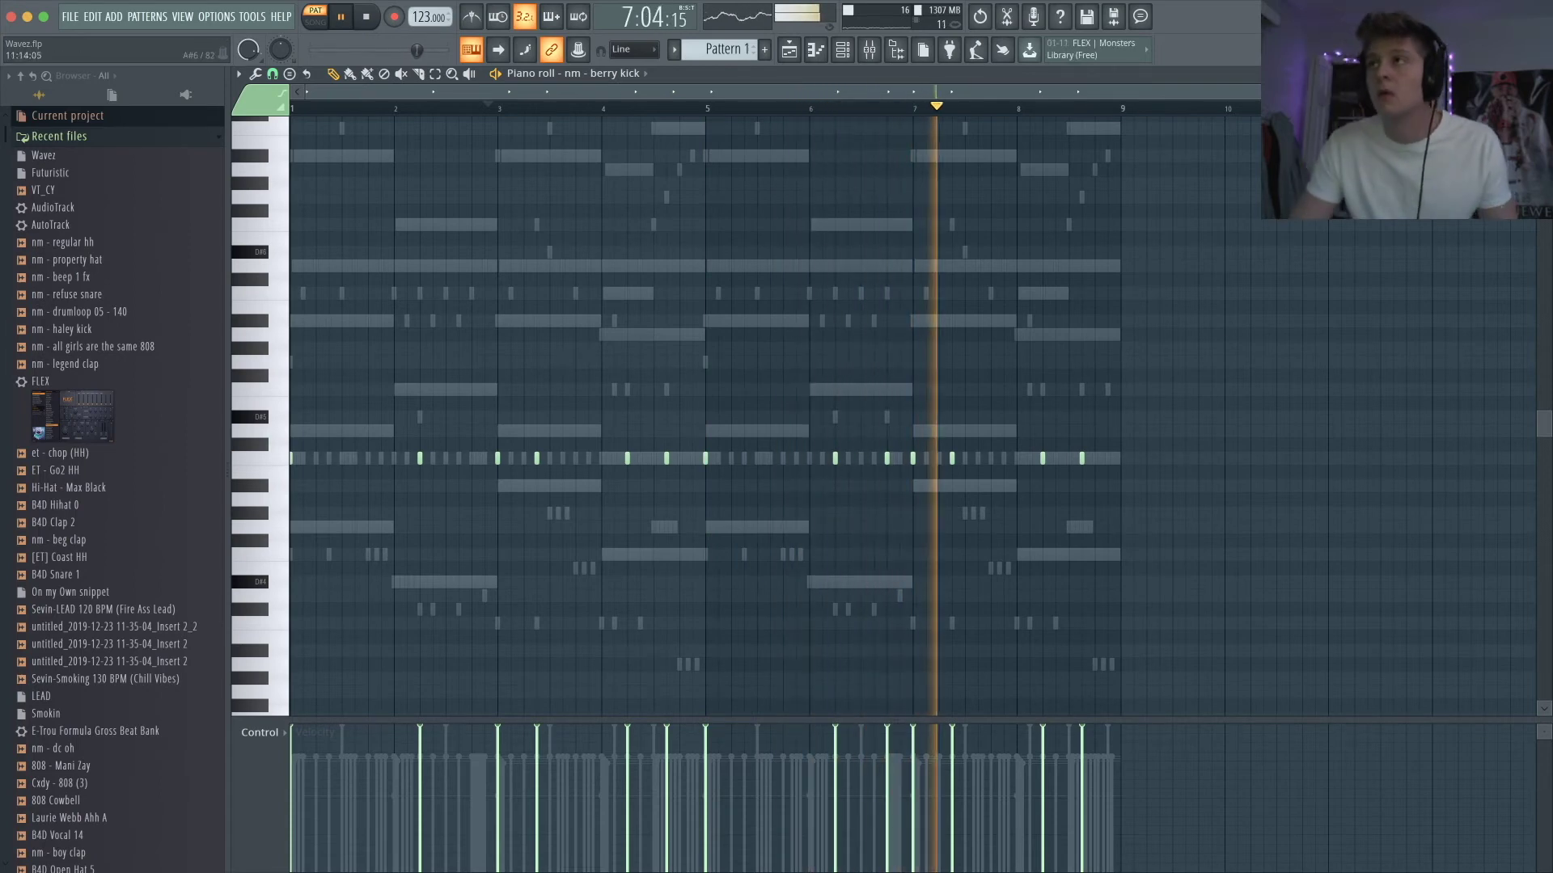
key("F7")
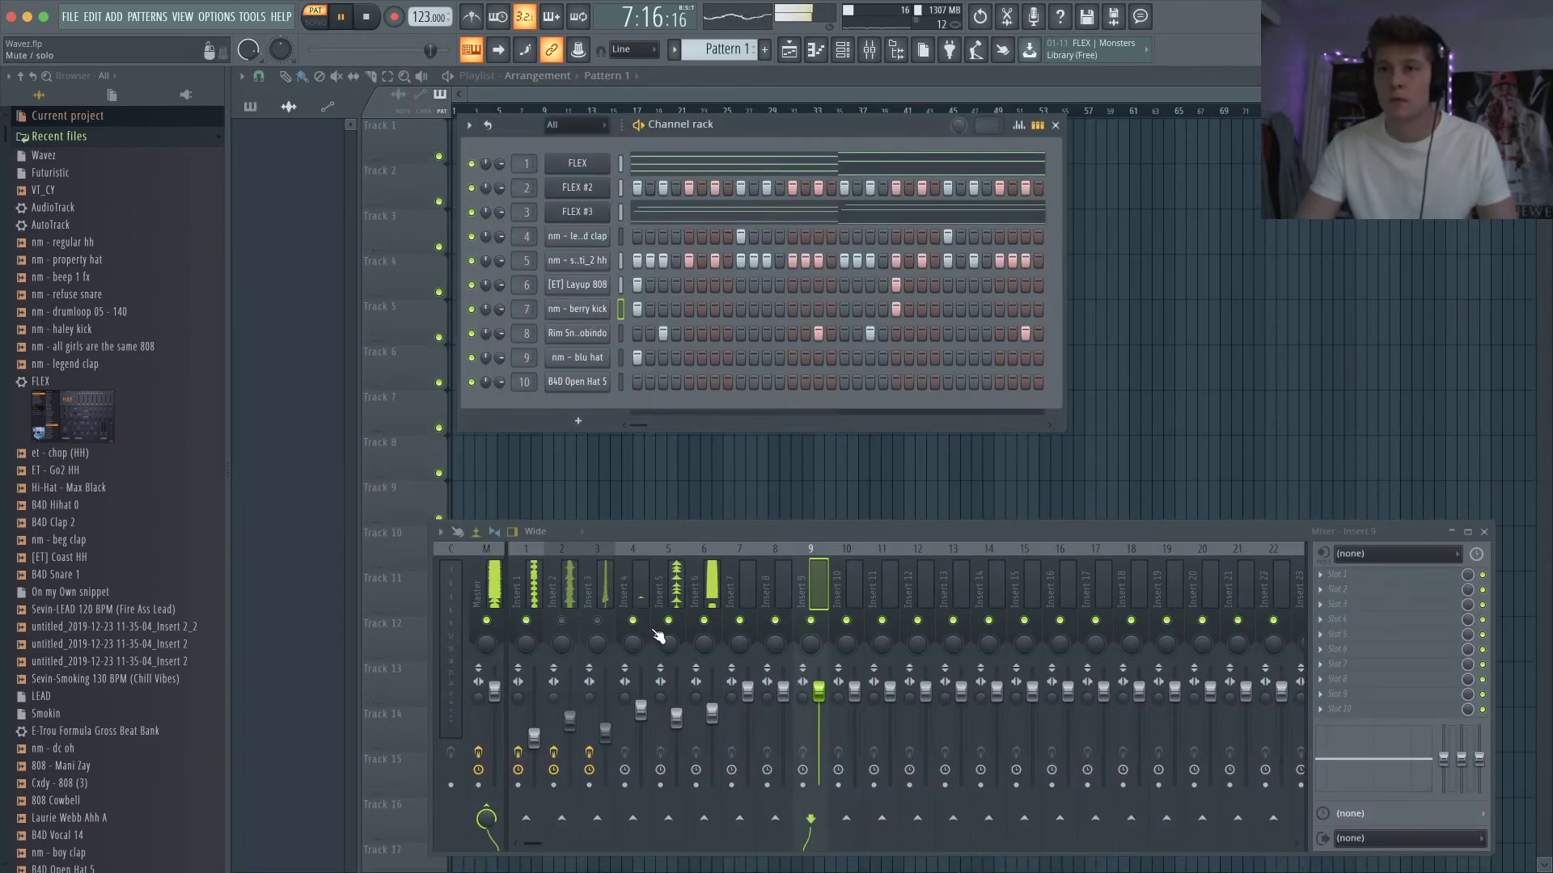
left_click(552, 627)
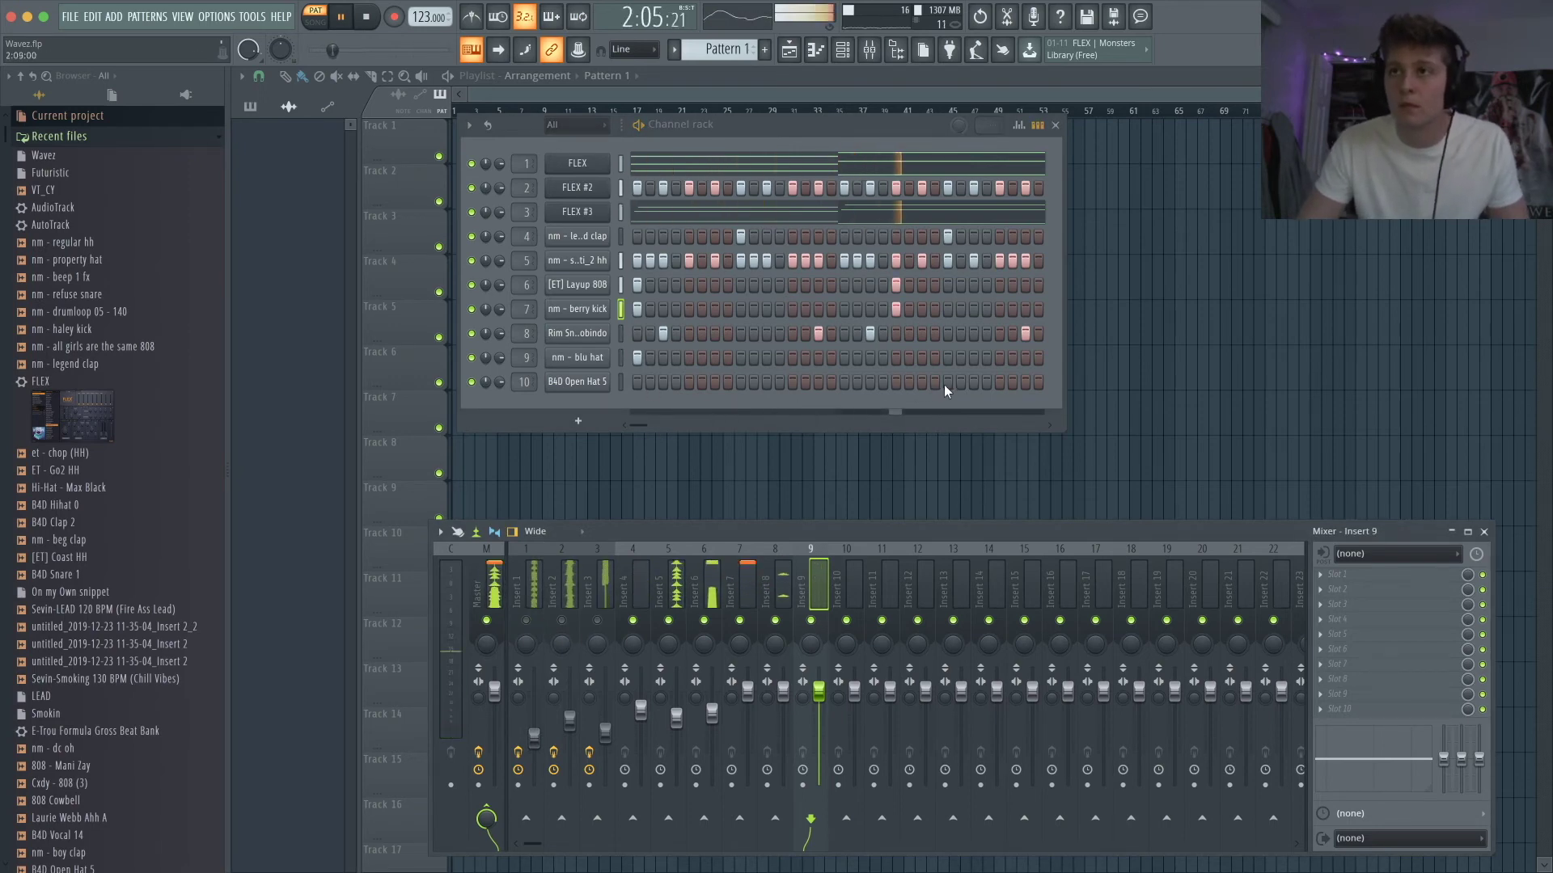
- Add a B4D Open Hat 5 hit on step 29 and audition it from the end of bar 1 in its piano roll
left_click(998, 382)
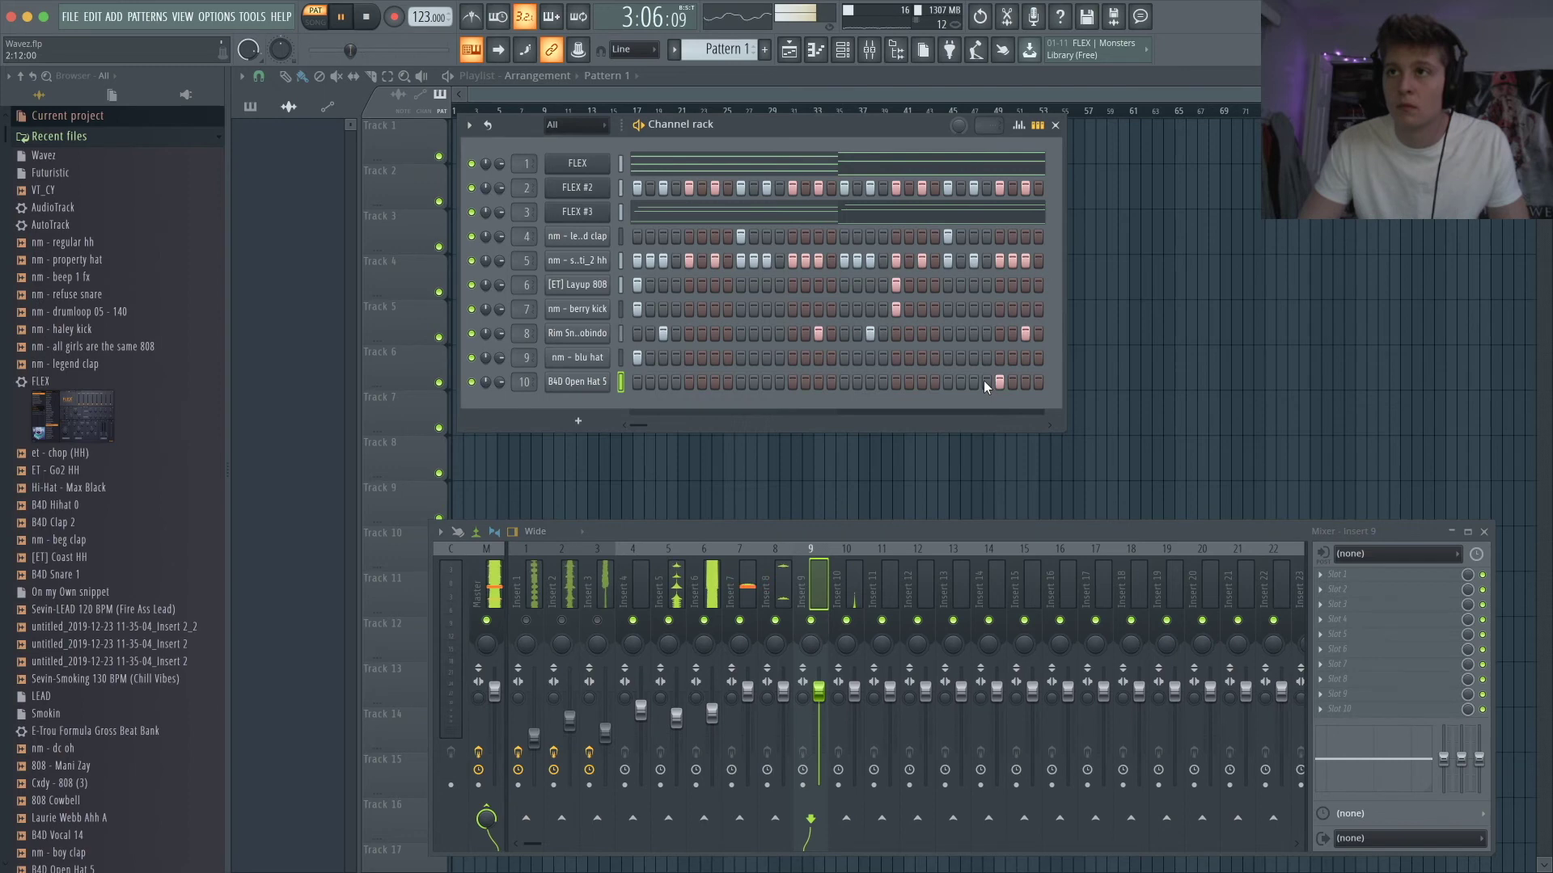
right_click(588, 385)
left_click(636, 385)
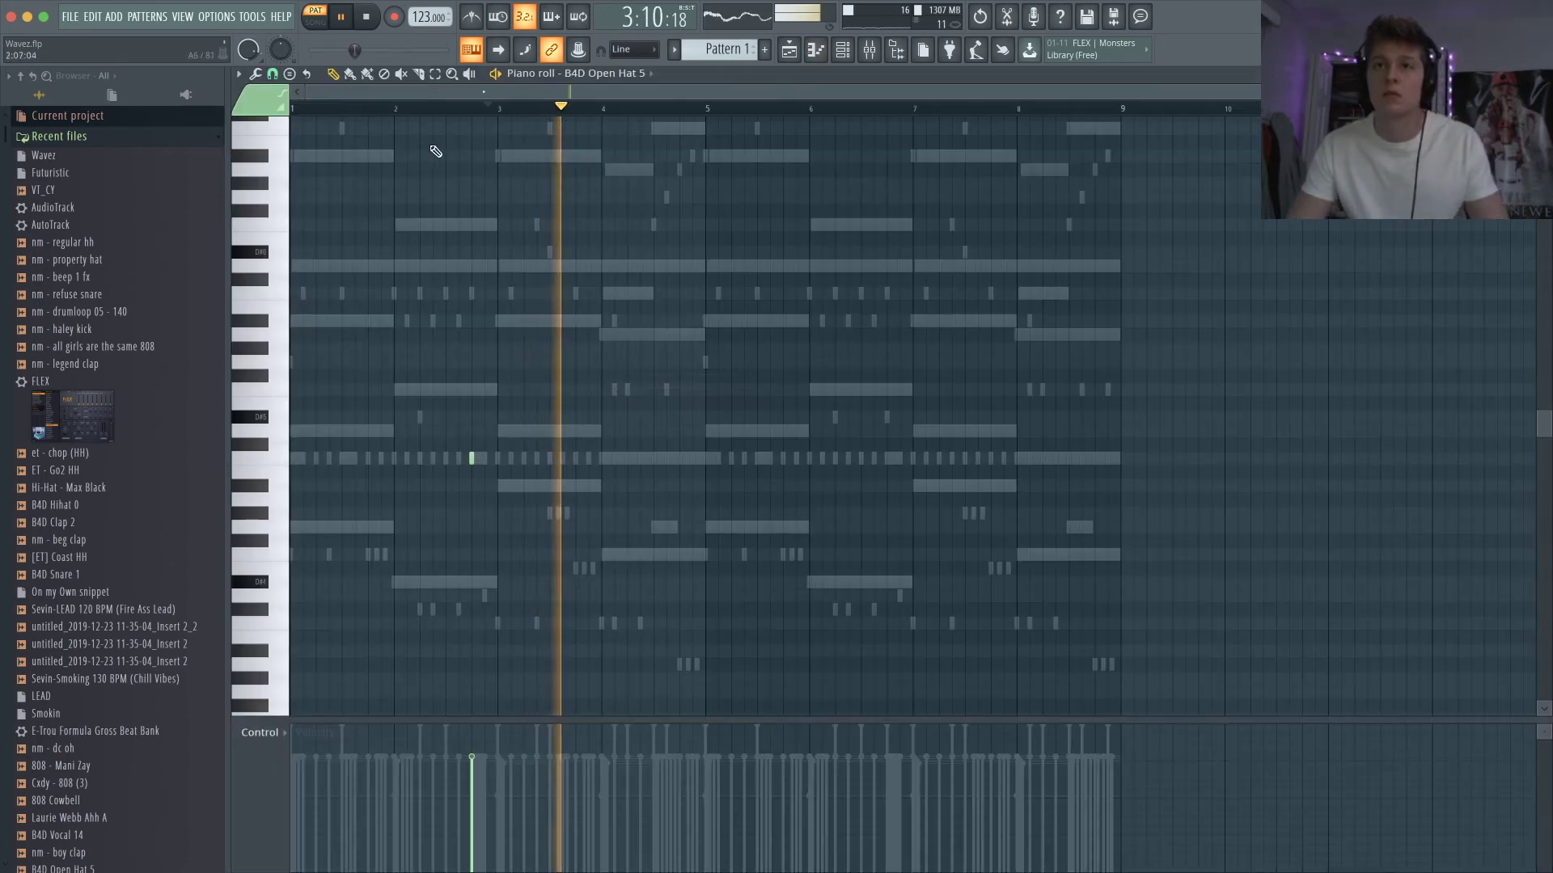
left_click(381, 107)
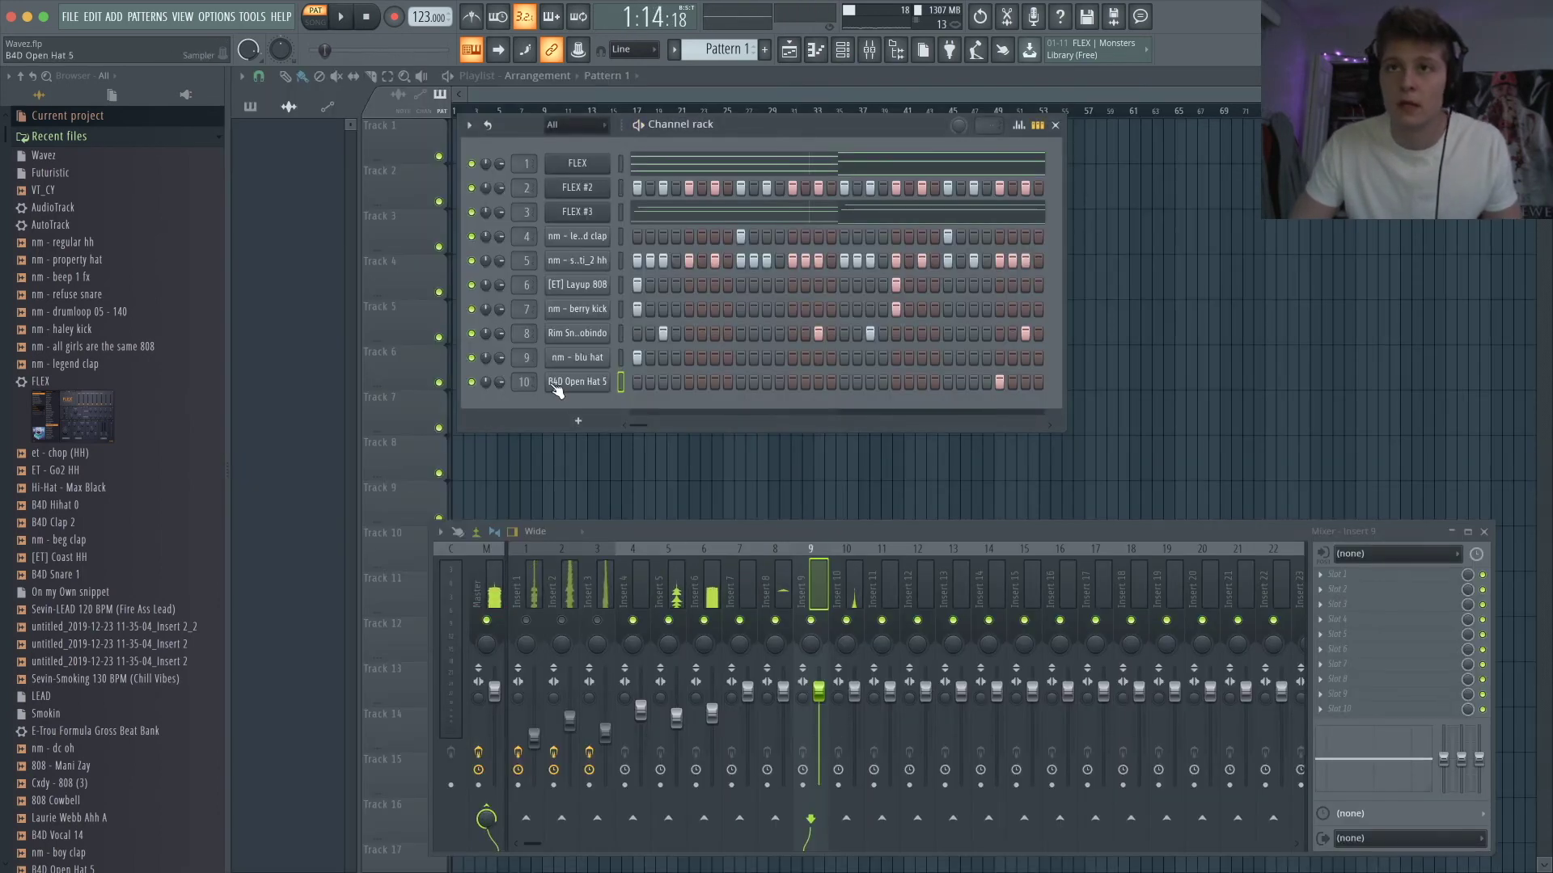
- Check the sample playback settings of the B4D Open Hat 5 channel, then close its settings
left_click(557, 388)
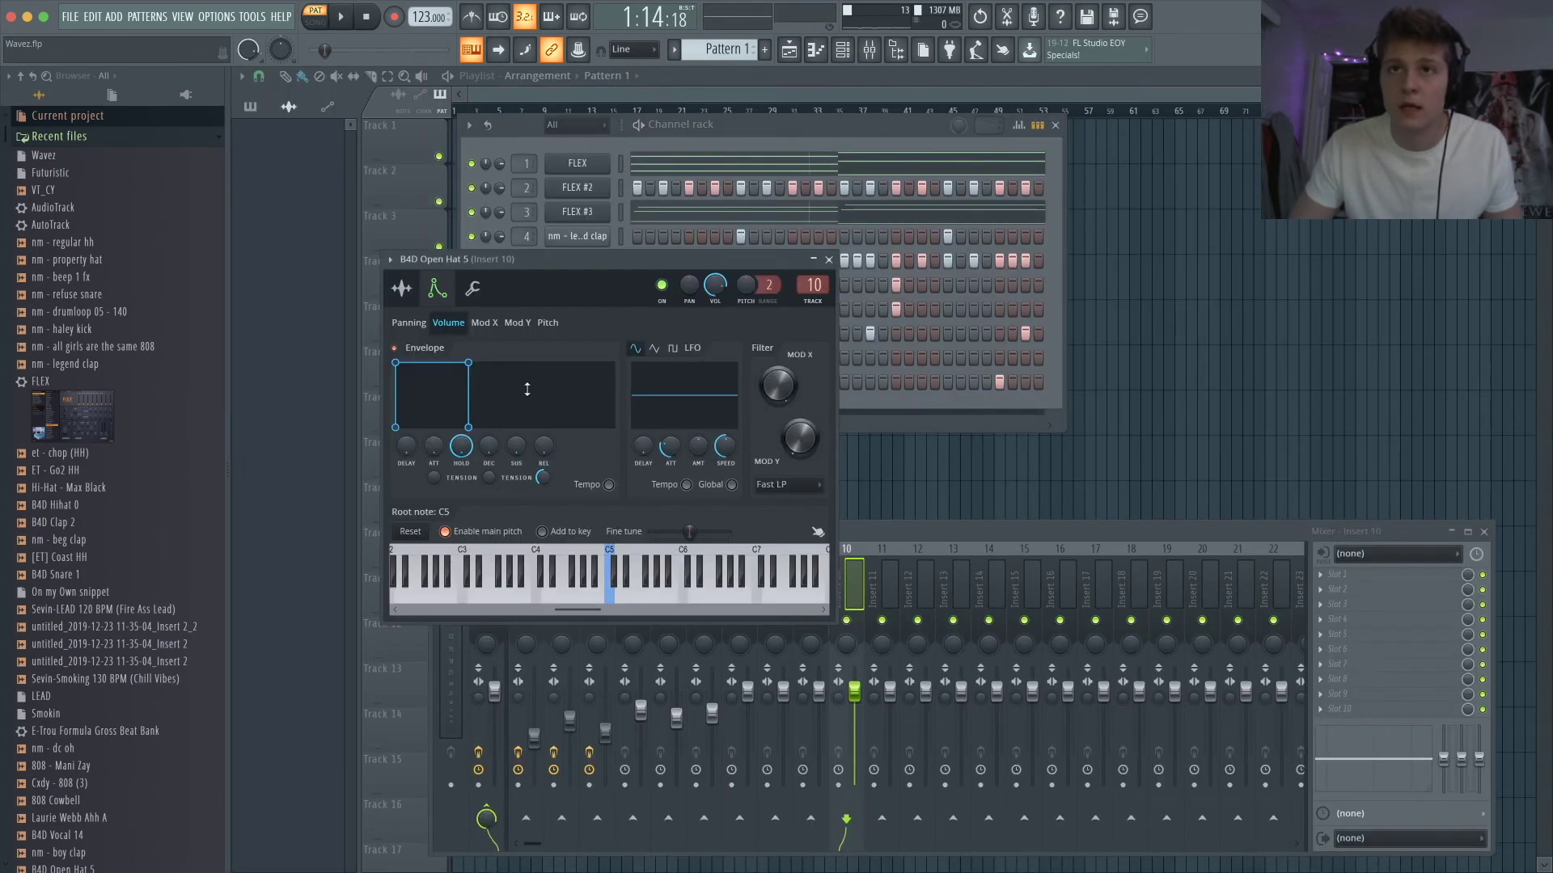
left_click(403, 291)
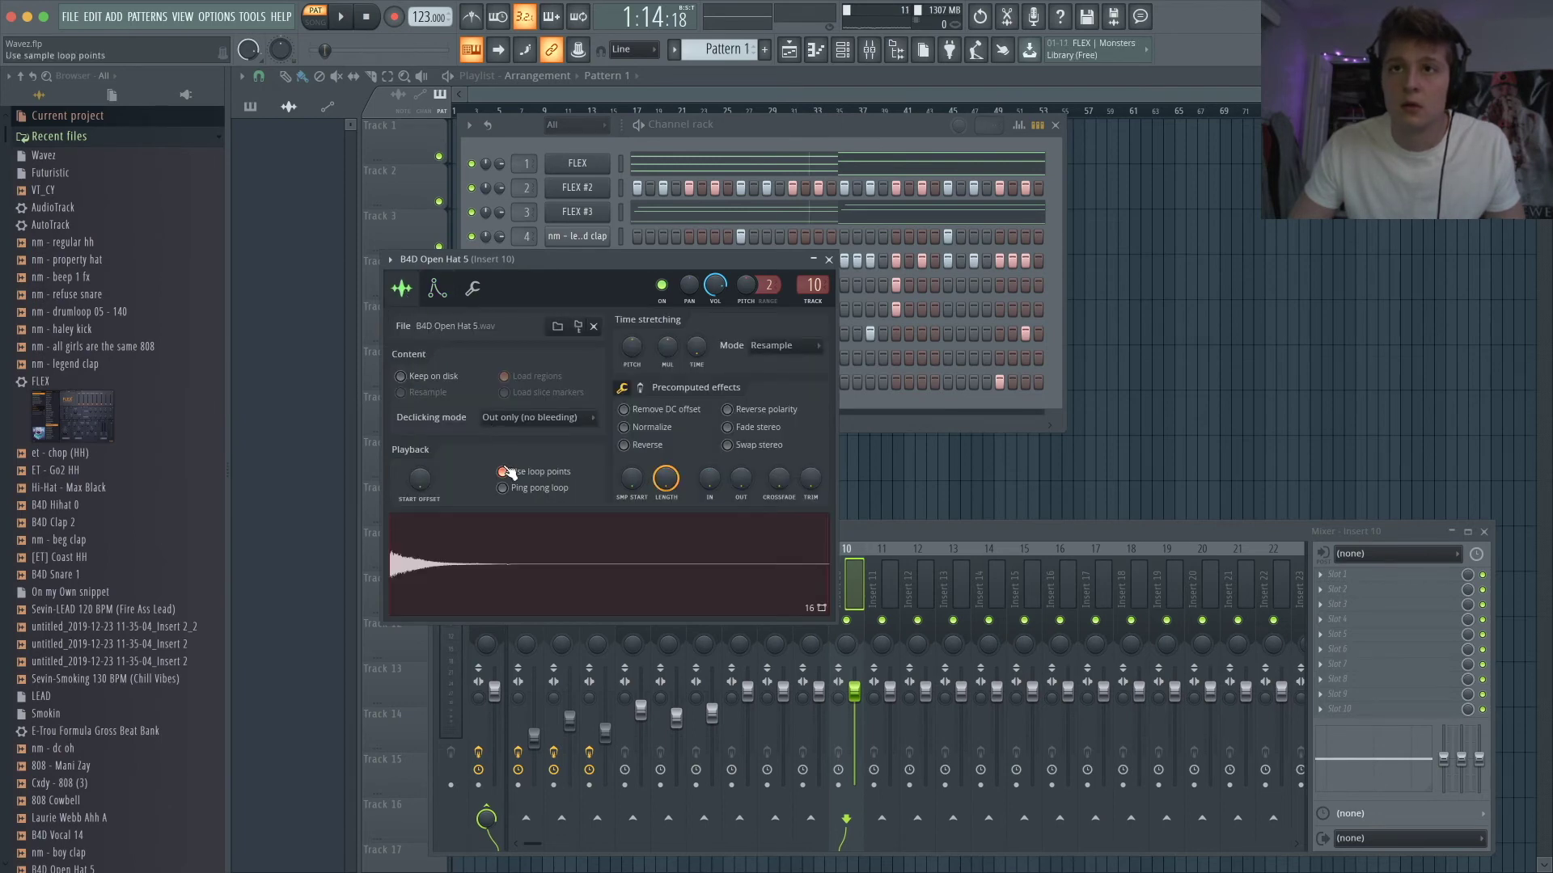
left_click(829, 260)
- Open the B4D Open Hat 5 piano roll and replace the bar 2 hit with hits on step 5 of bars 1 and 3
key("space")
right_click(608, 389)
left_click(647, 381)
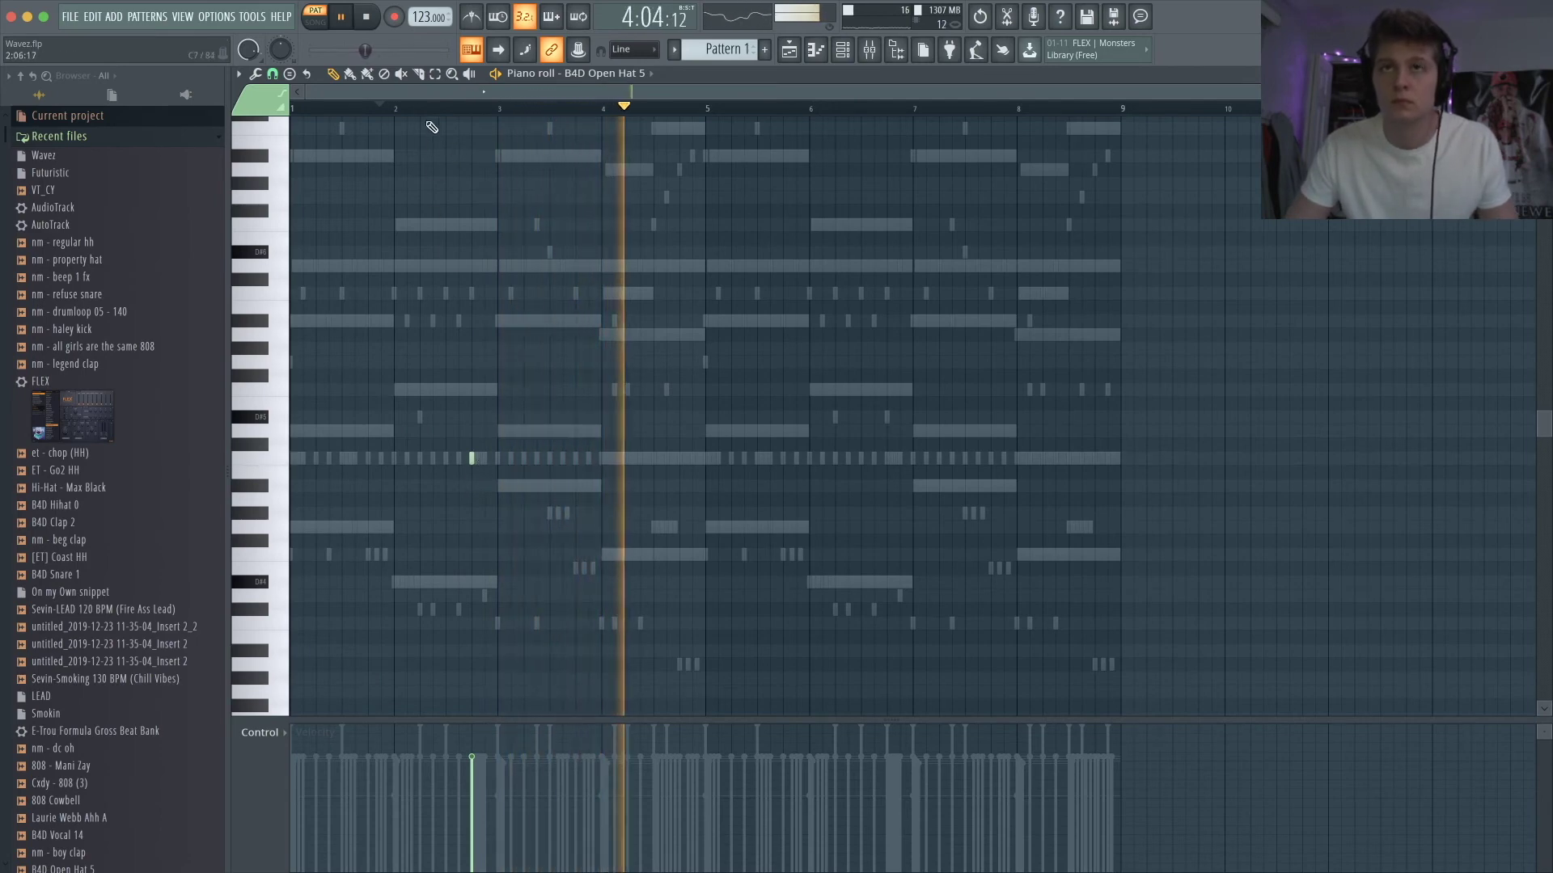
left_click(369, 16)
key("space")
key("space")
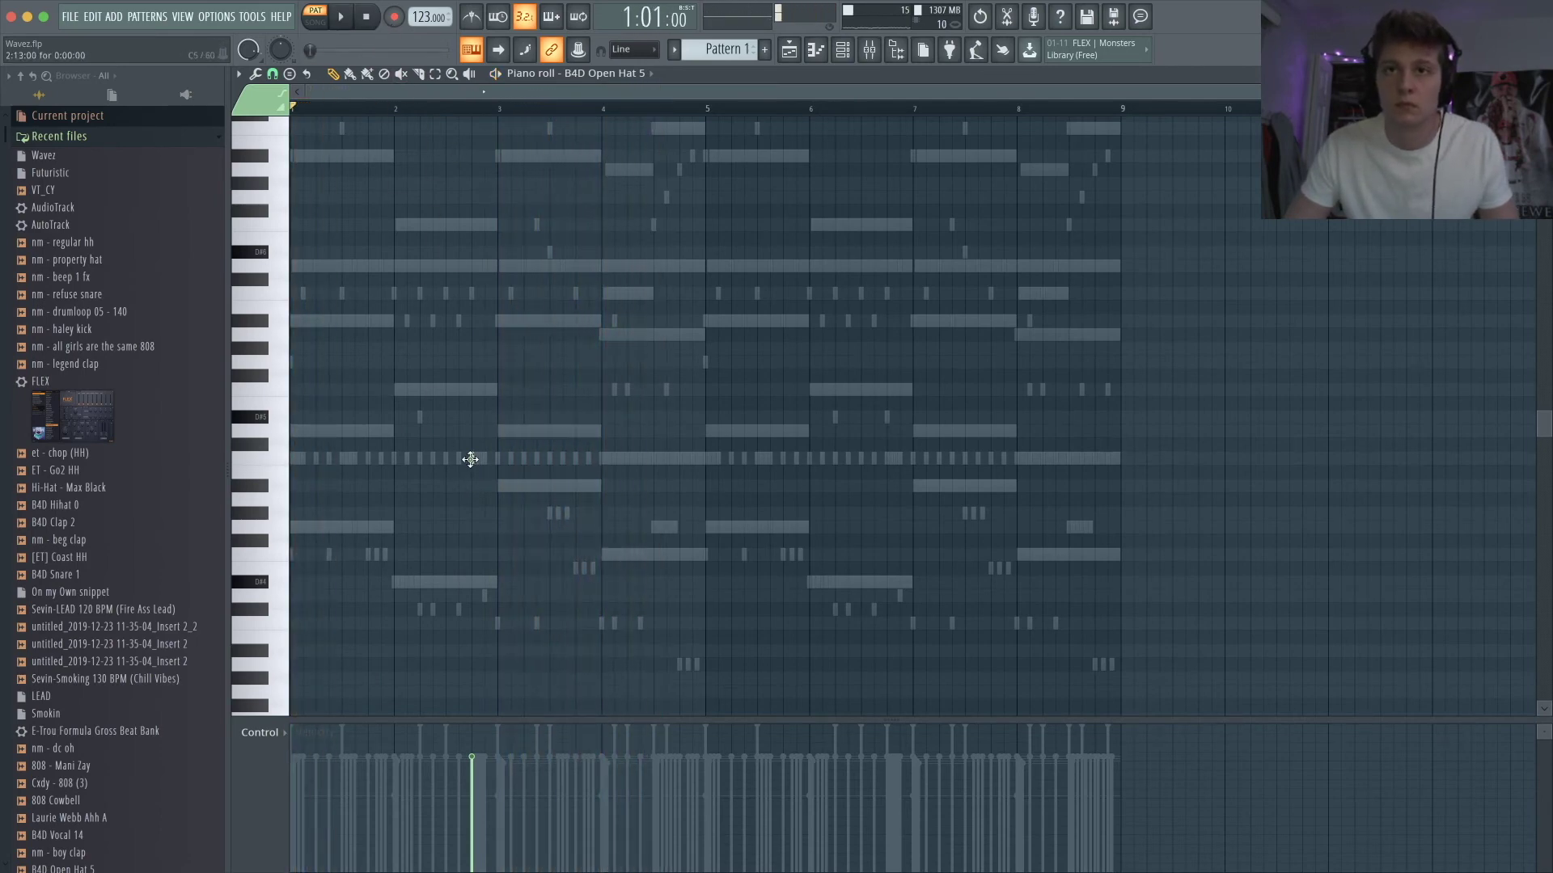
key("space")
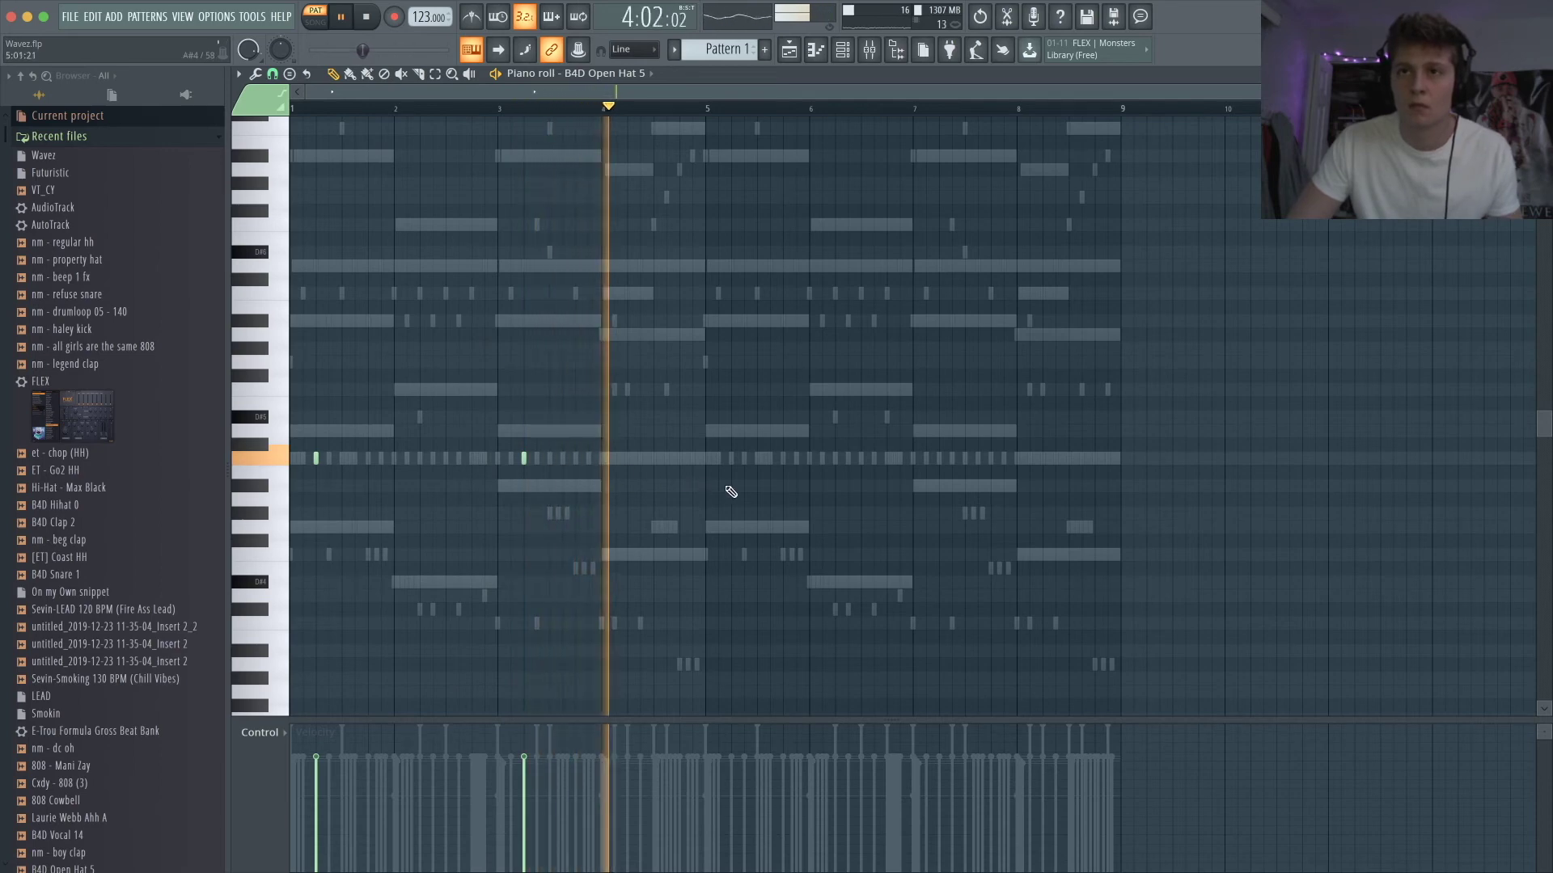
- Duplicate the two open hat hits to step 5 of bars 5 and 7 and leave the piano roll
left_click_drag(636, 519, 293, 383)
left_click_drag(315, 459, 728, 472)
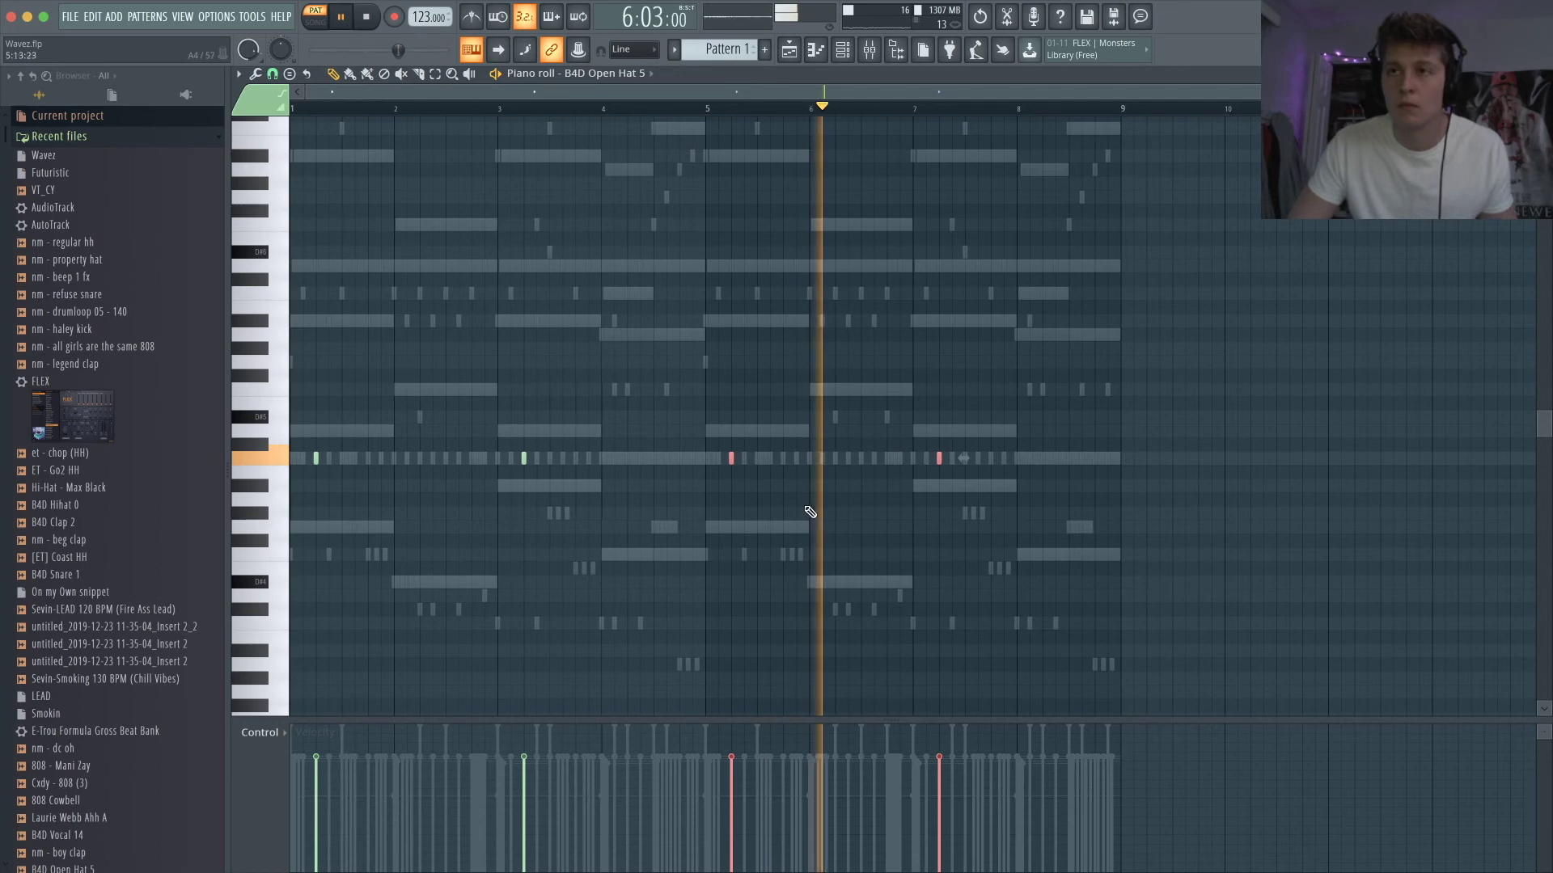
key("F7")
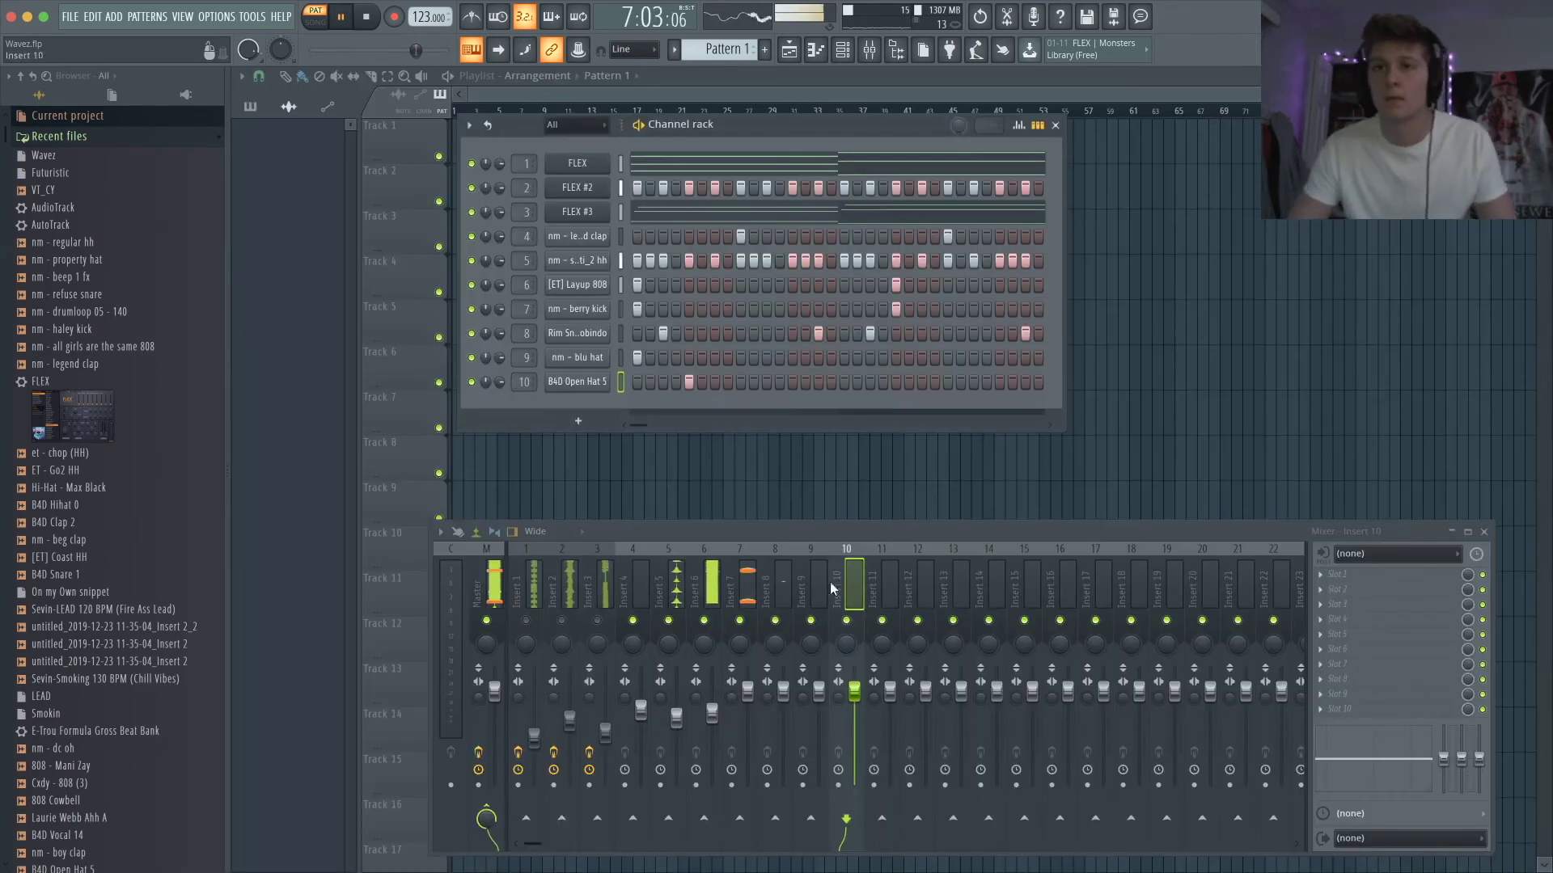
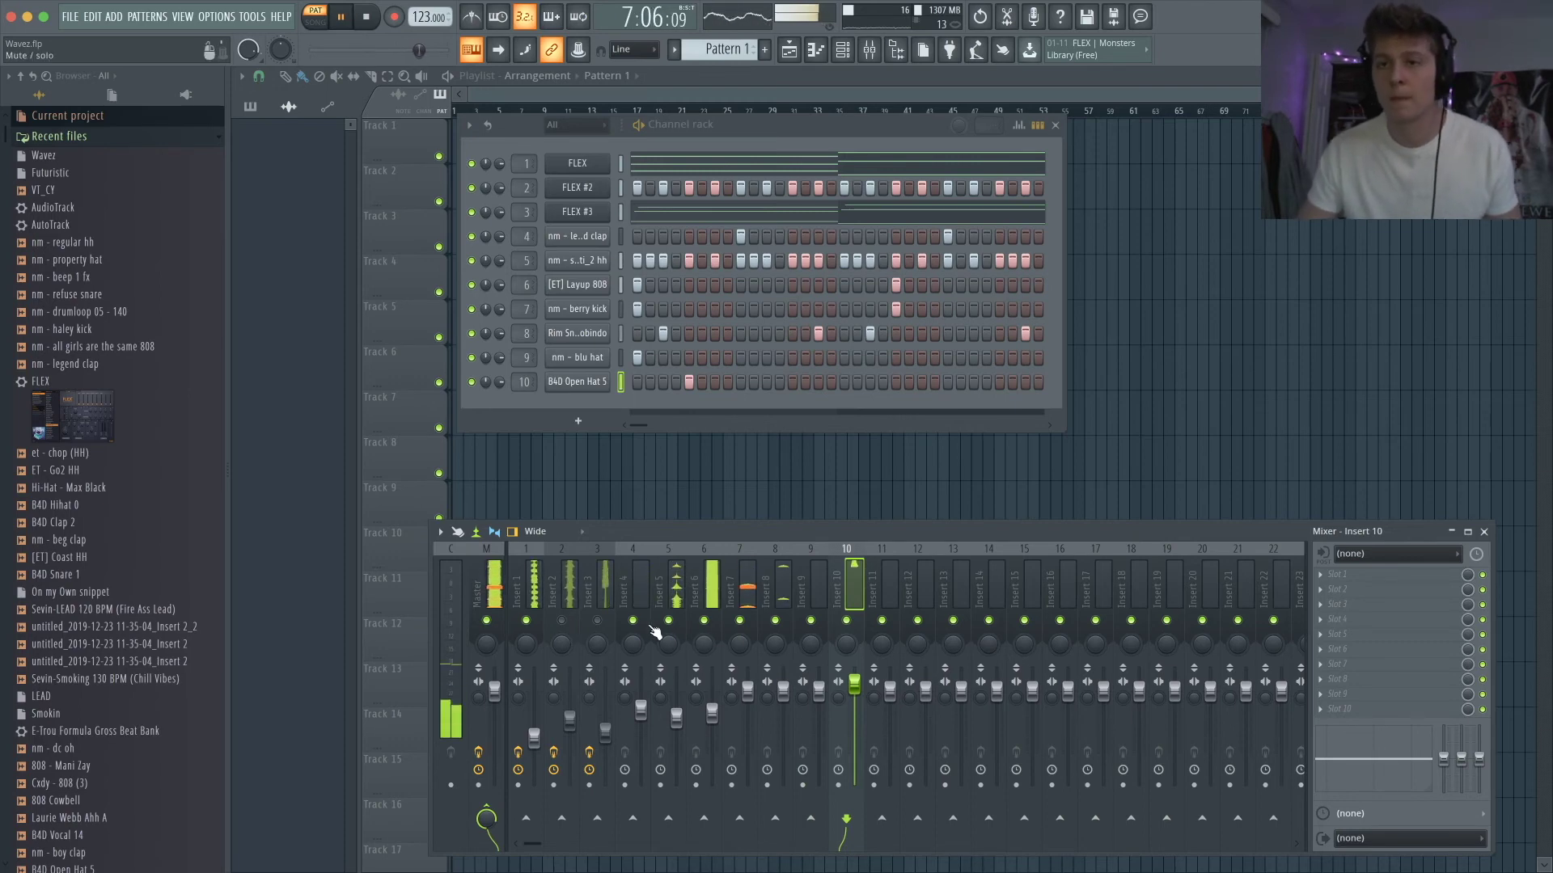
- Close the mixer and channel rack, switch to song mode and split Pattern 1 by channel onto playlist tracks 1 to 10
left_click(867, 60)
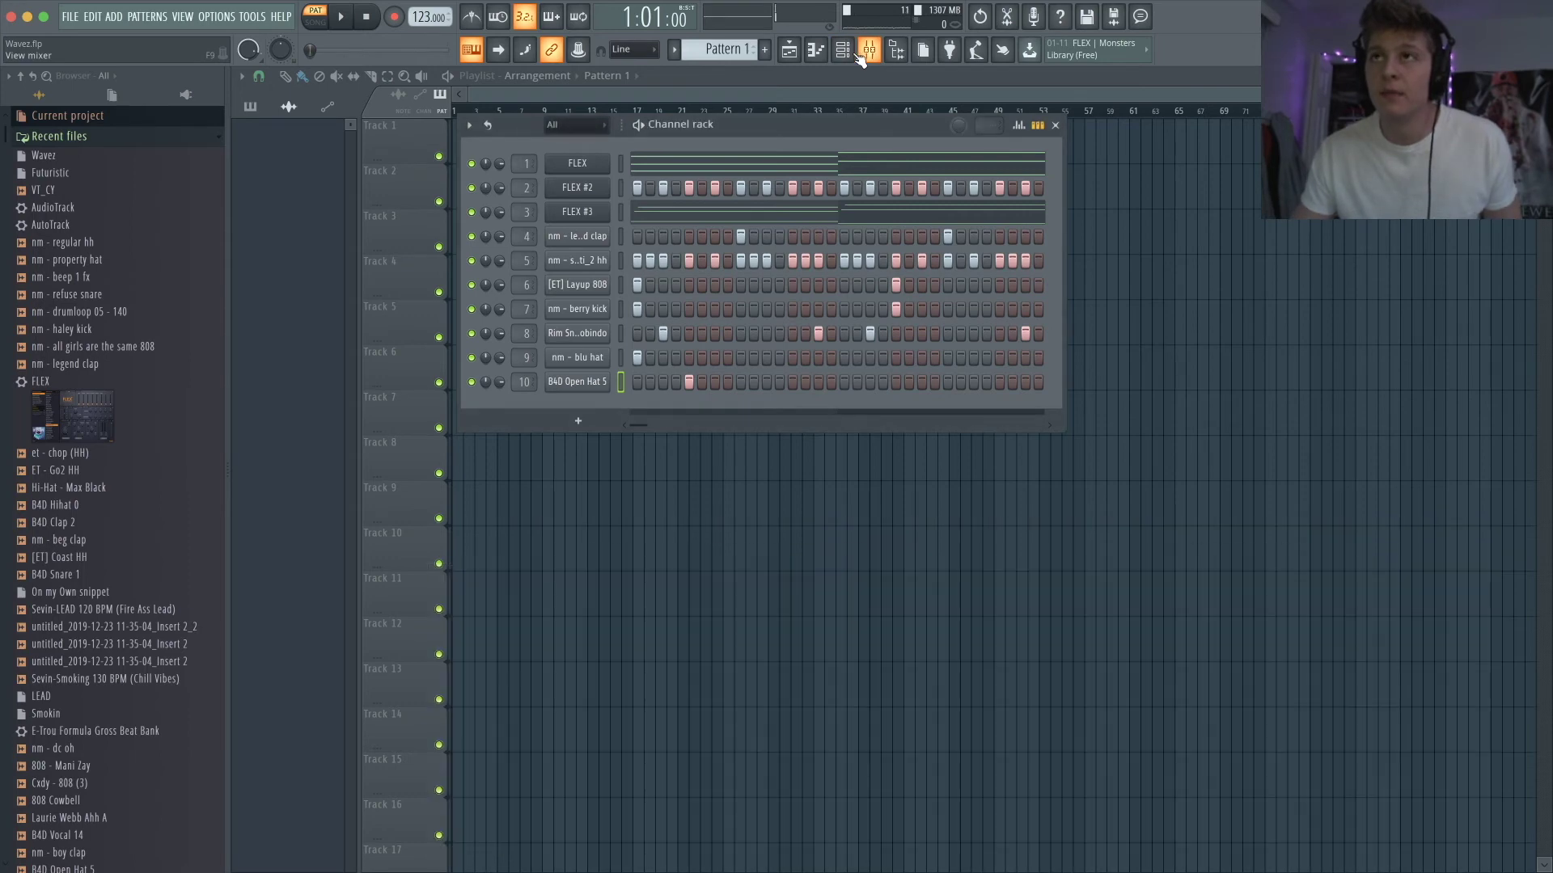
left_click(589, 132)
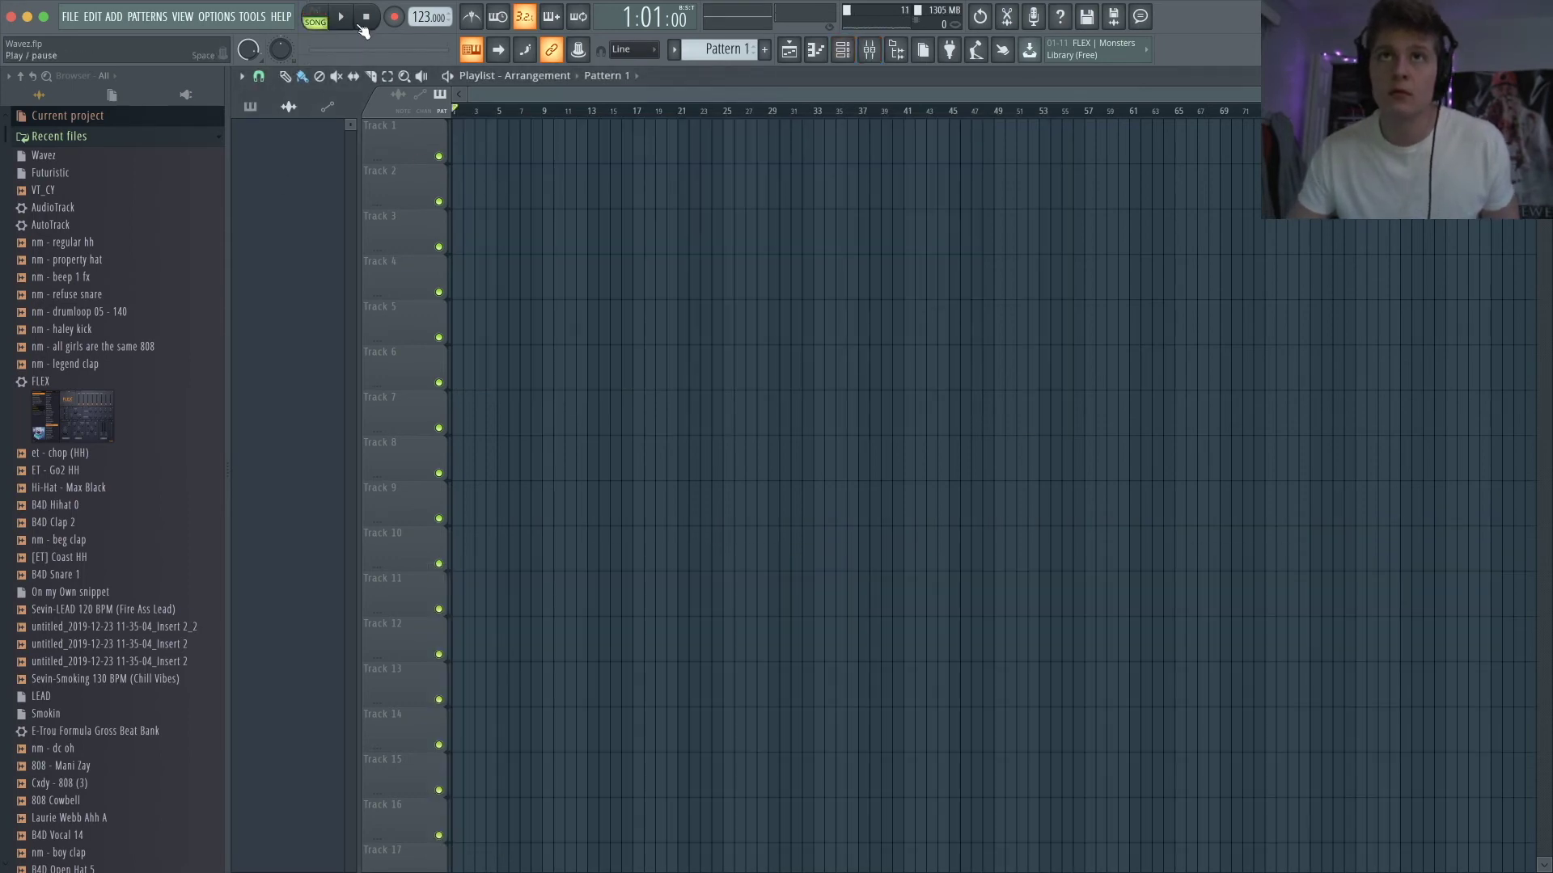
left_click(256, 110)
right_click(281, 133)
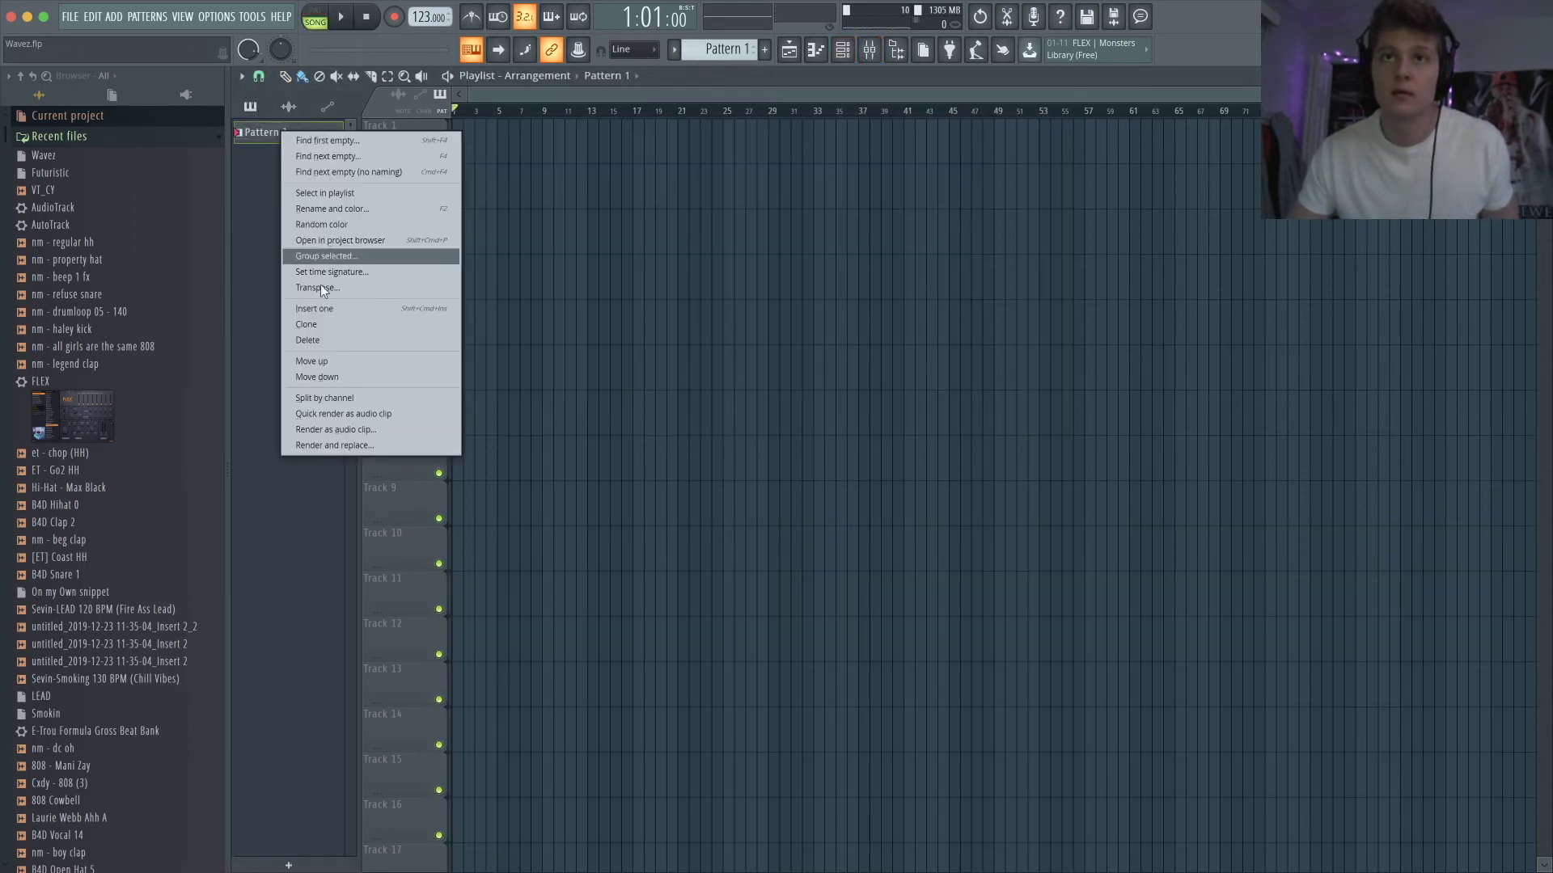
left_click(333, 378)
left_click(293, 356)
left_click_drag(279, 134, 393, 142)
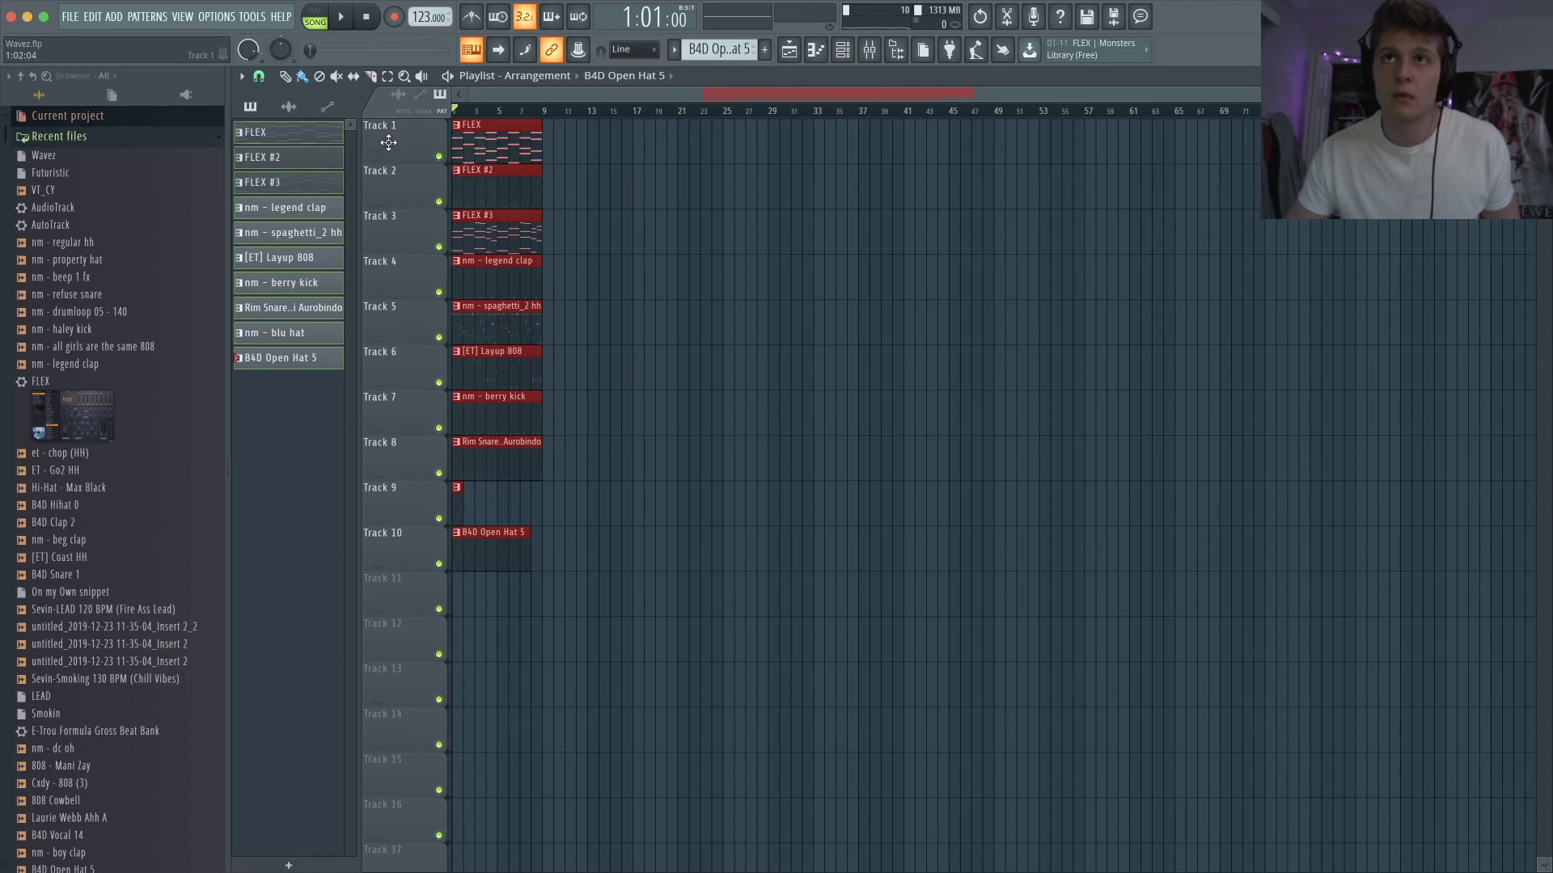
- Duplicate the ten clips eight times along the playlist and delete the first FLEX clip on track 1
key("ctrl+b")
key("ctrl+b")
key("ctrl+b")
key("ctrl+b")
key("ctrl+b")
key("ctrl+b")
key("ctrl+b")
key("ctrl+b")
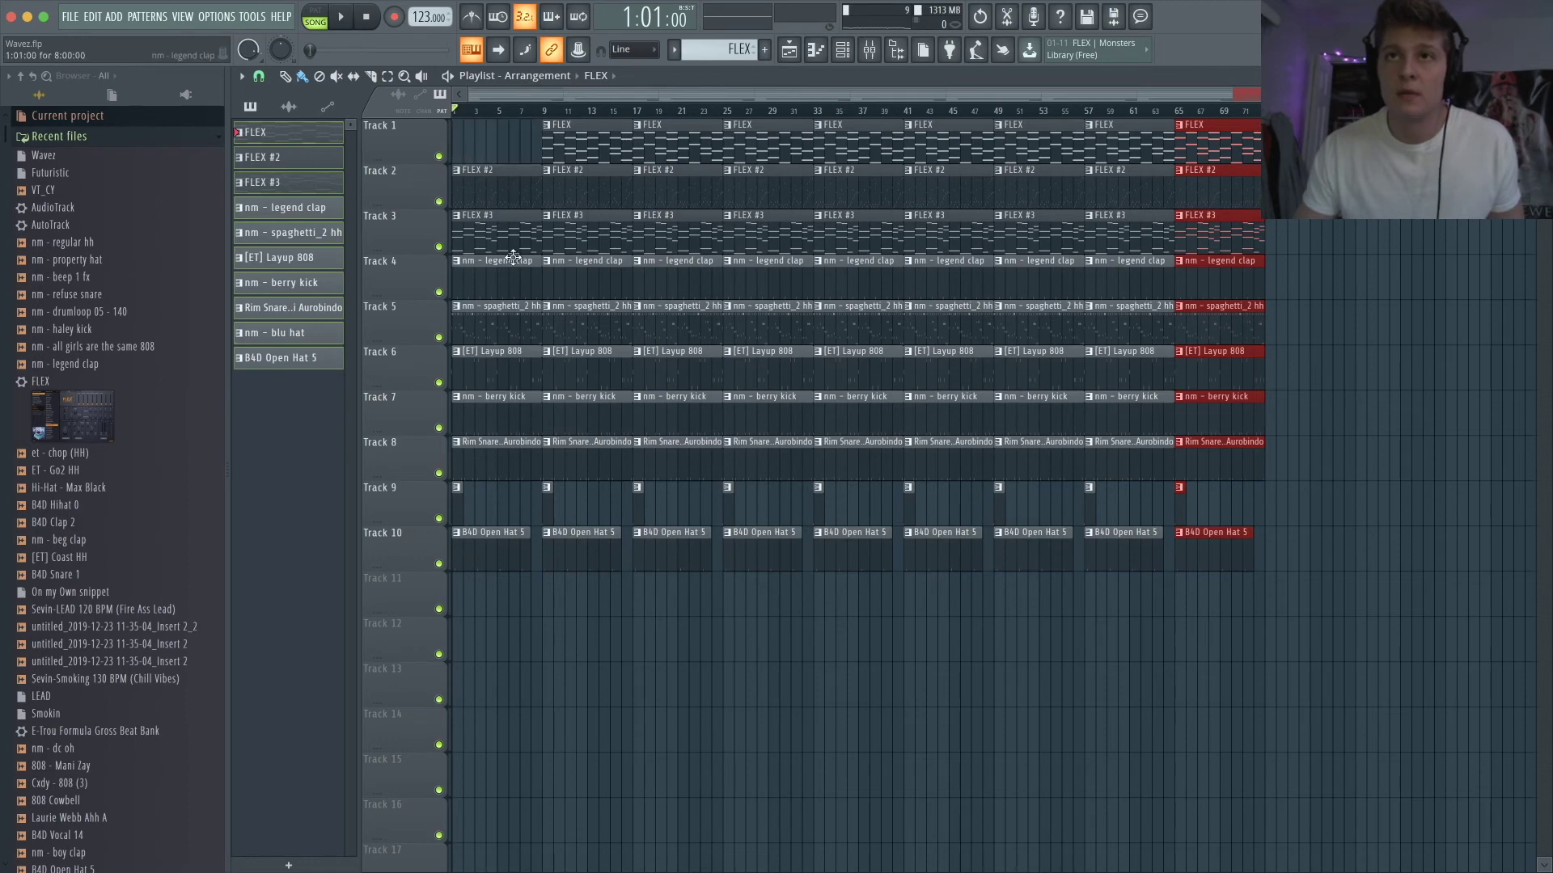
- Delete the clap, hi-hat and open hat clips from bars 1–8, and the 808, berry kick and rim snare clips from bars 1–16
right_click(517, 283)
right_click(528, 320)
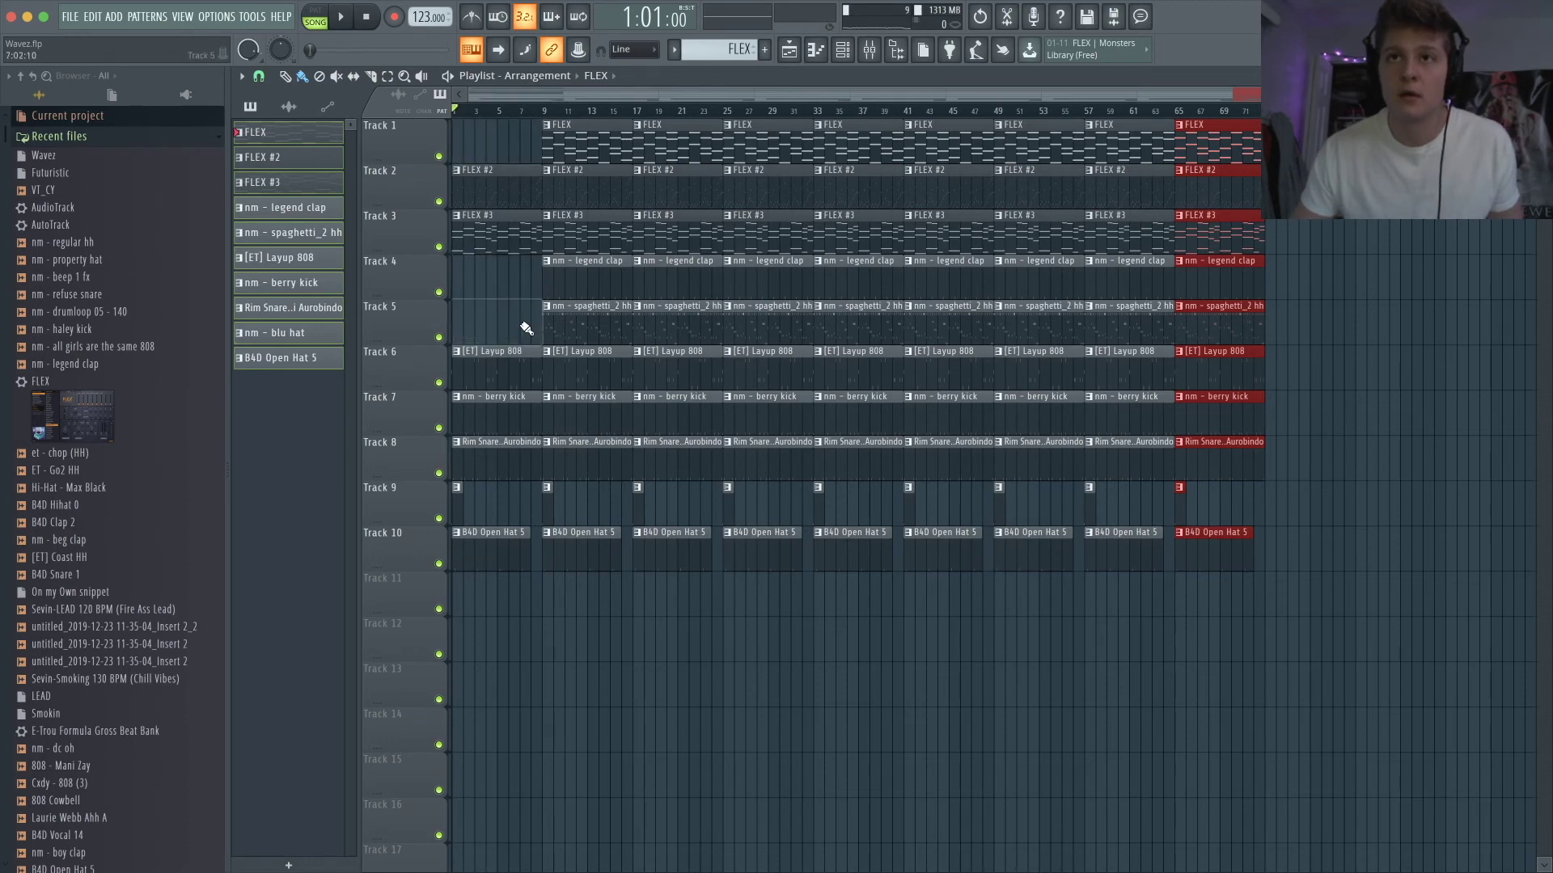
right_click(526, 363)
right_click(582, 370)
right_click(583, 415)
right_click(530, 416)
right_click(529, 460)
right_click(570, 459)
key("space")
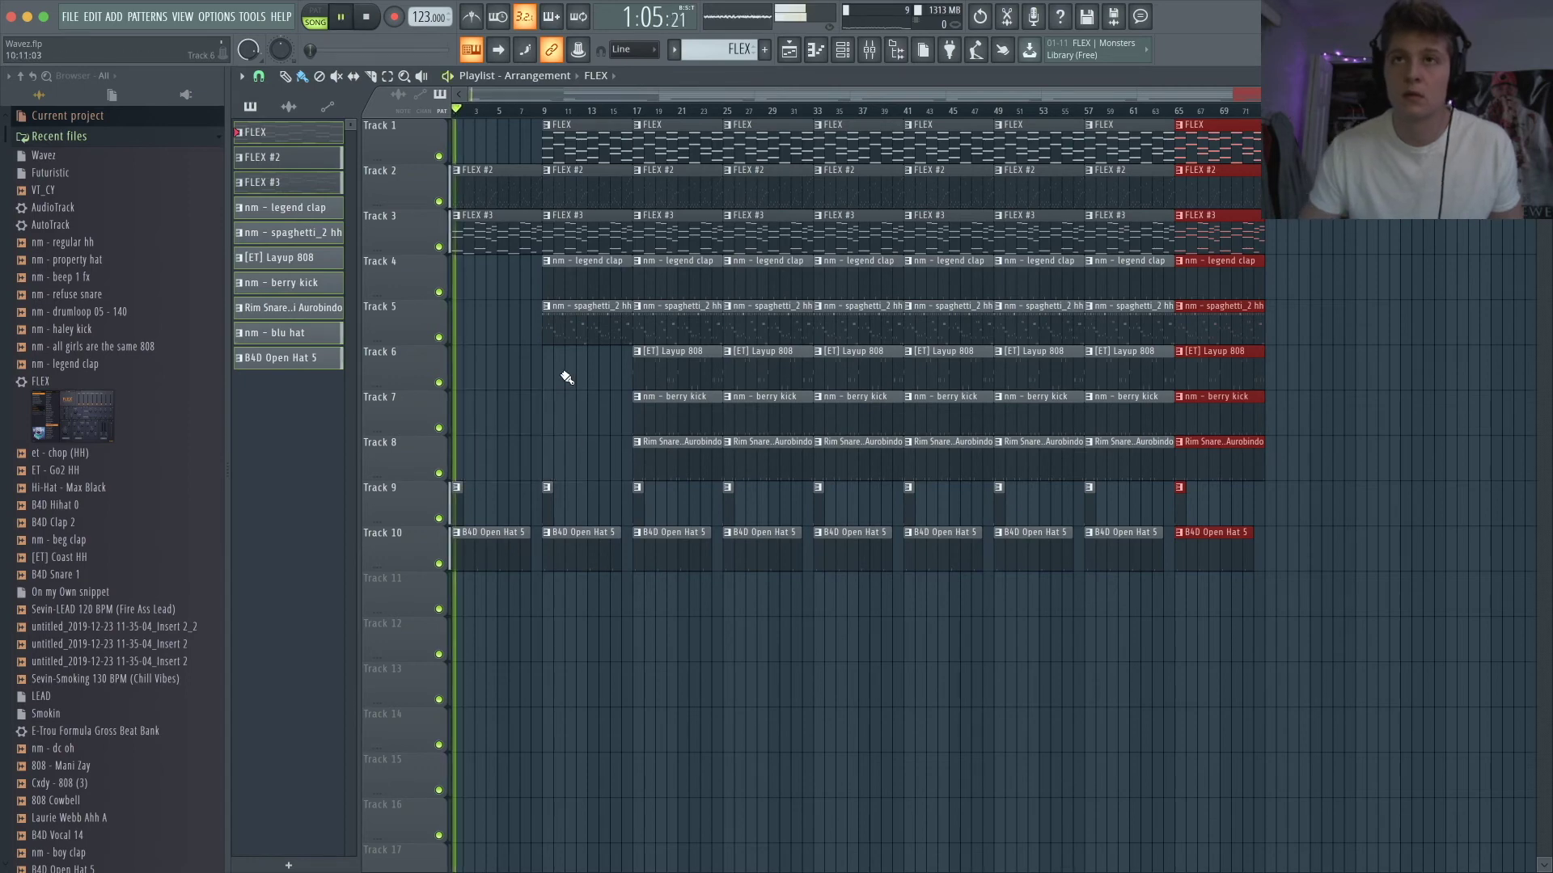
right_click(493, 553)
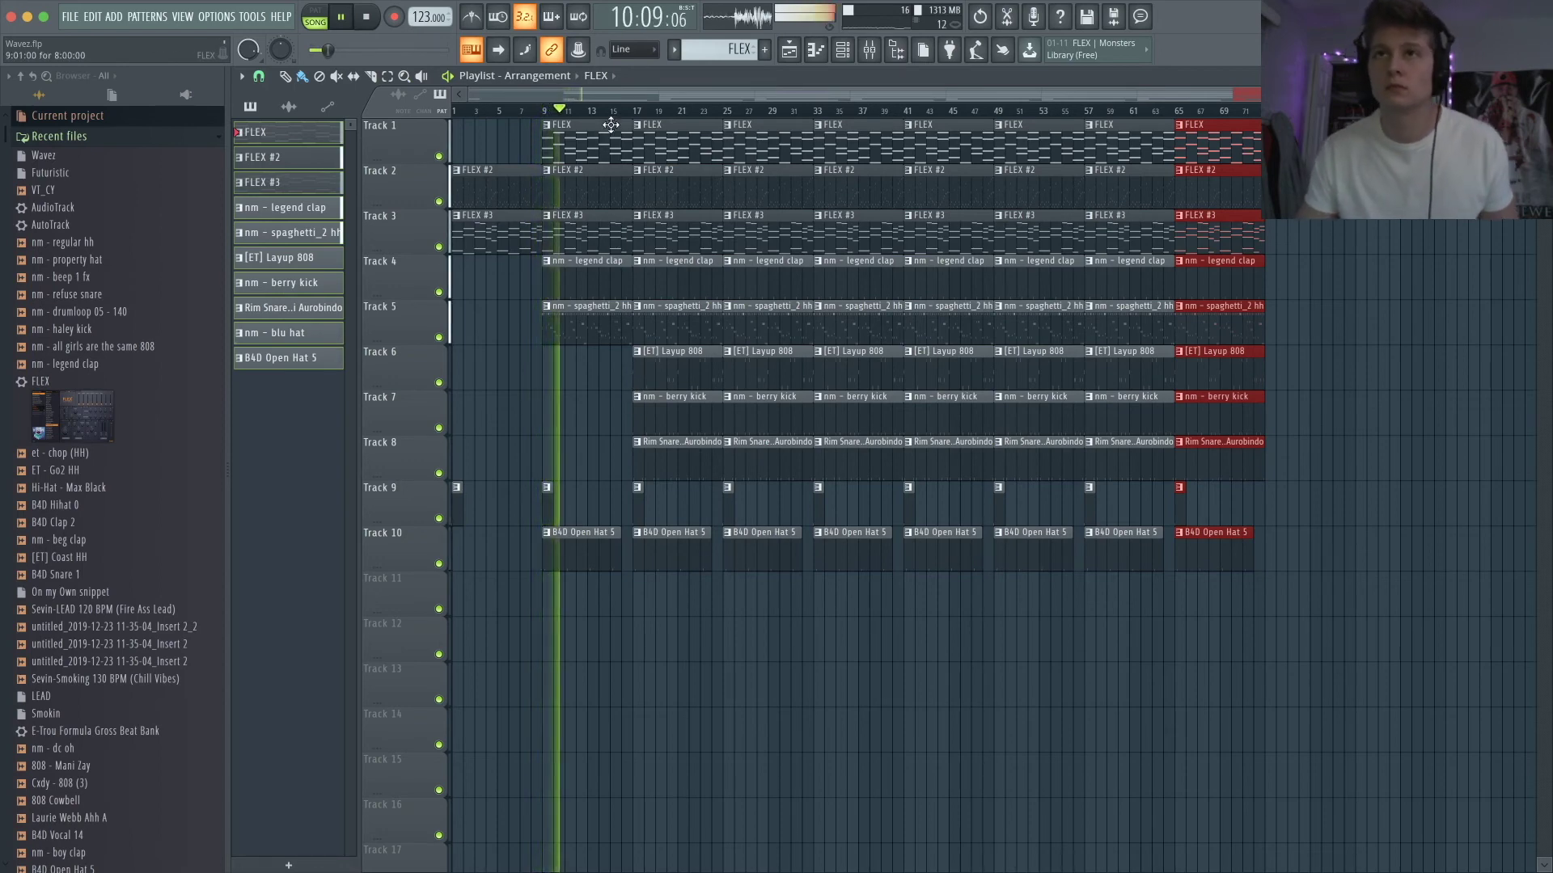
- Delete the berry kick clips at bars 17 and 33 and the FLEX #2 clips at bars 33, 41 and 49
right_click(692, 411)
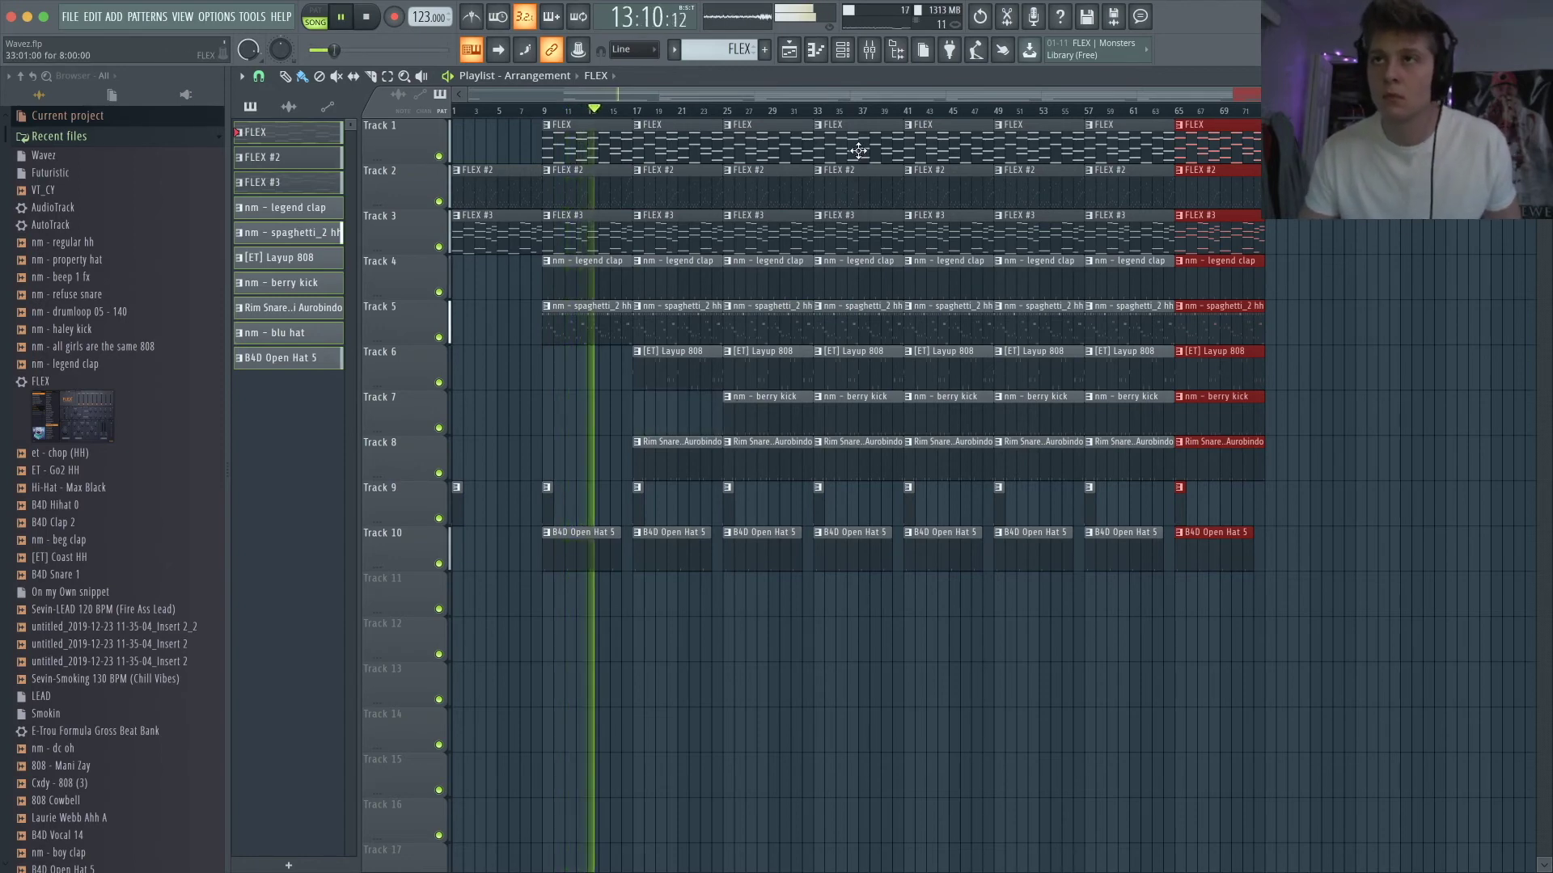
right_click(869, 195)
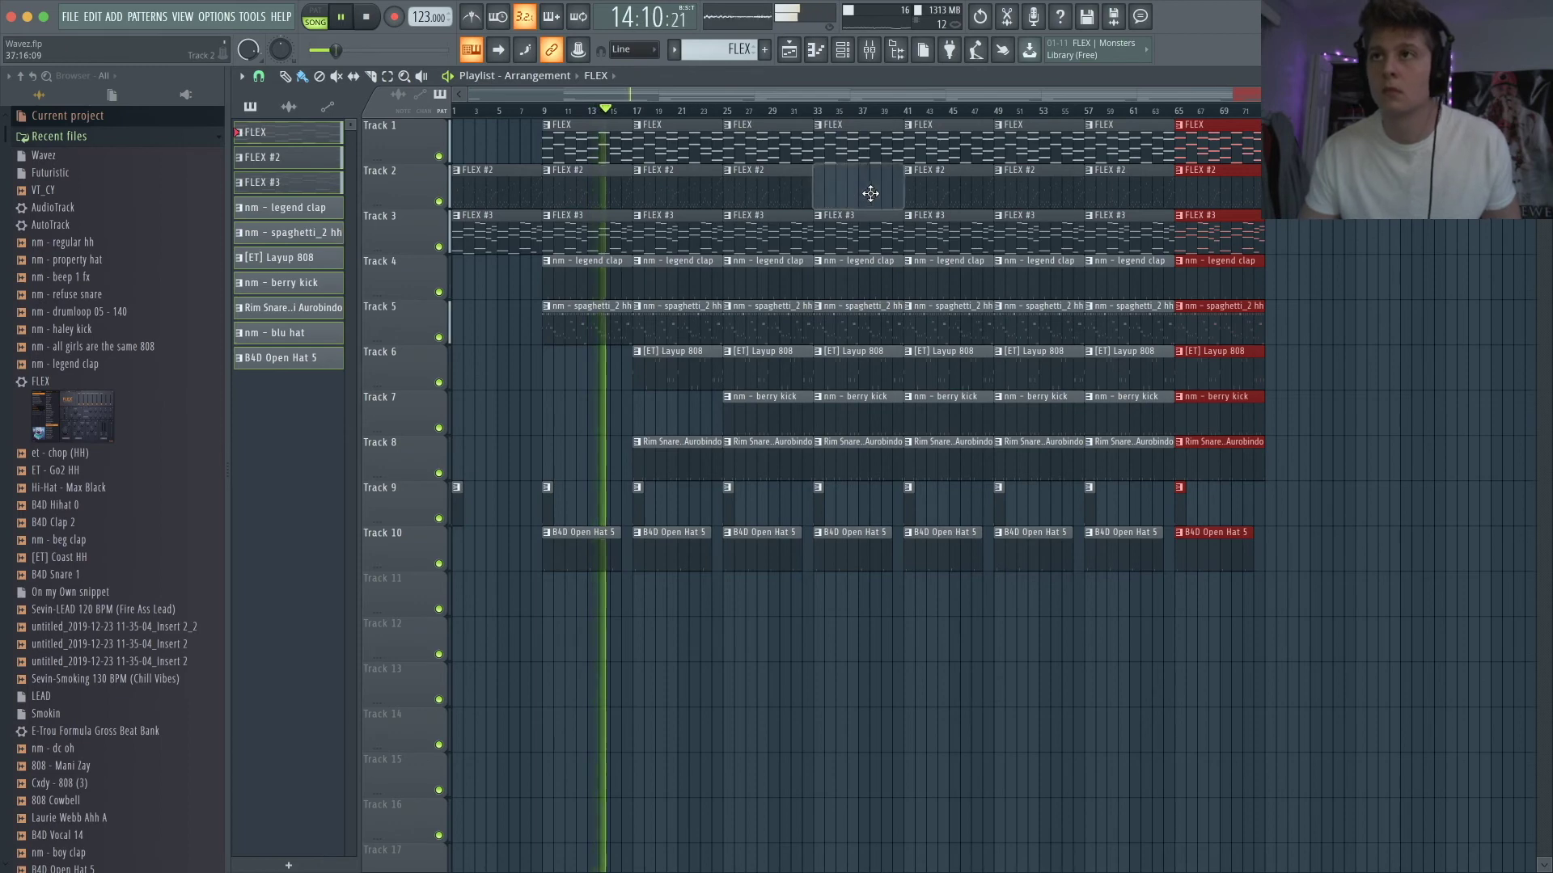
right_click(946, 192)
right_click(877, 410)
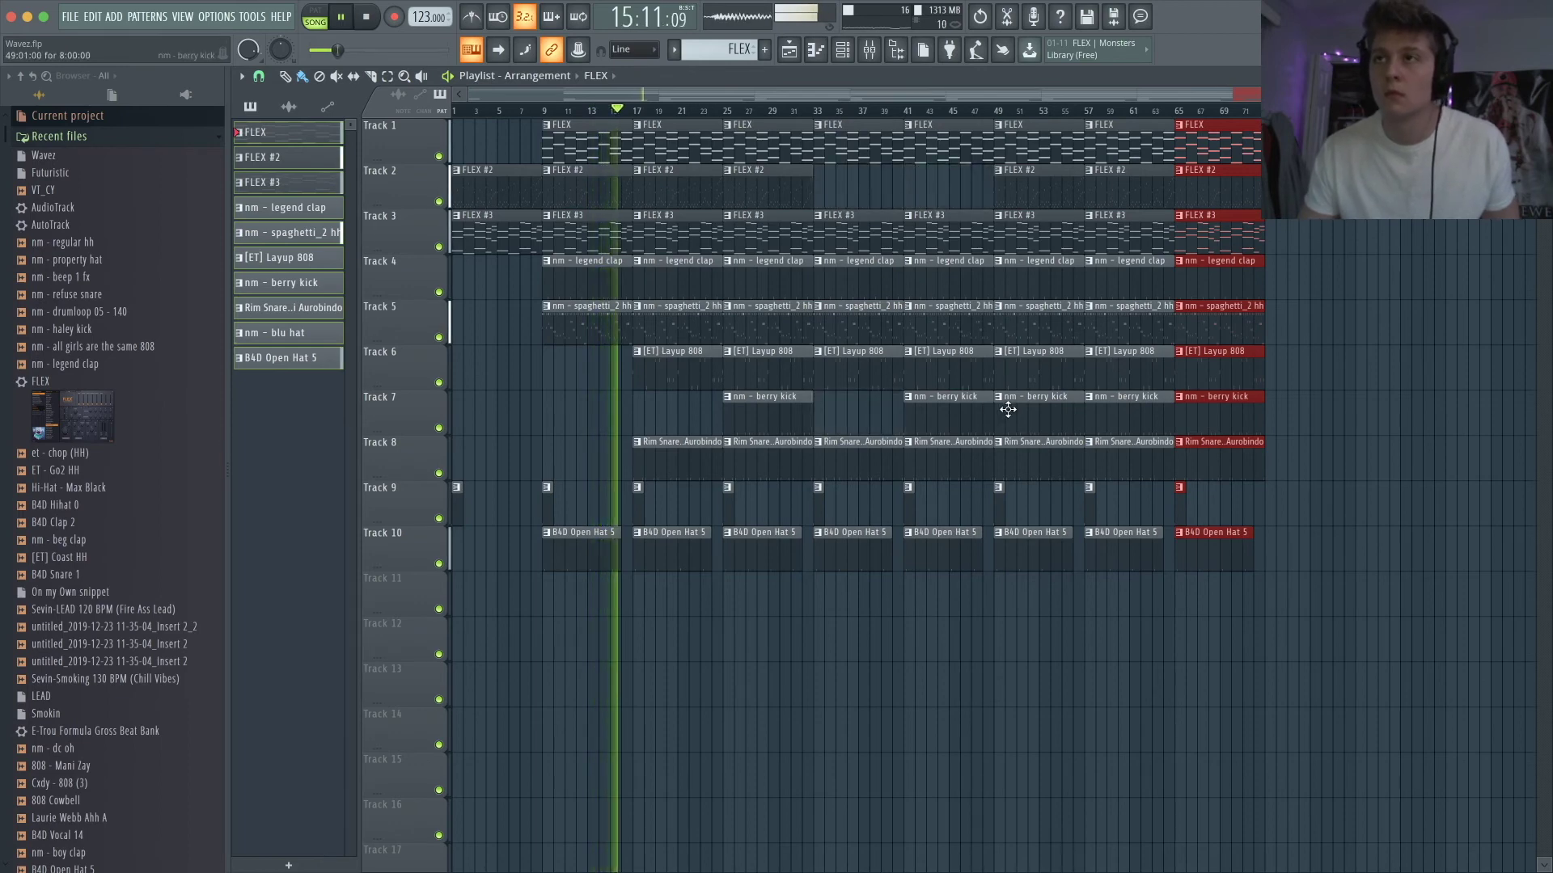
right_click(1036, 190)
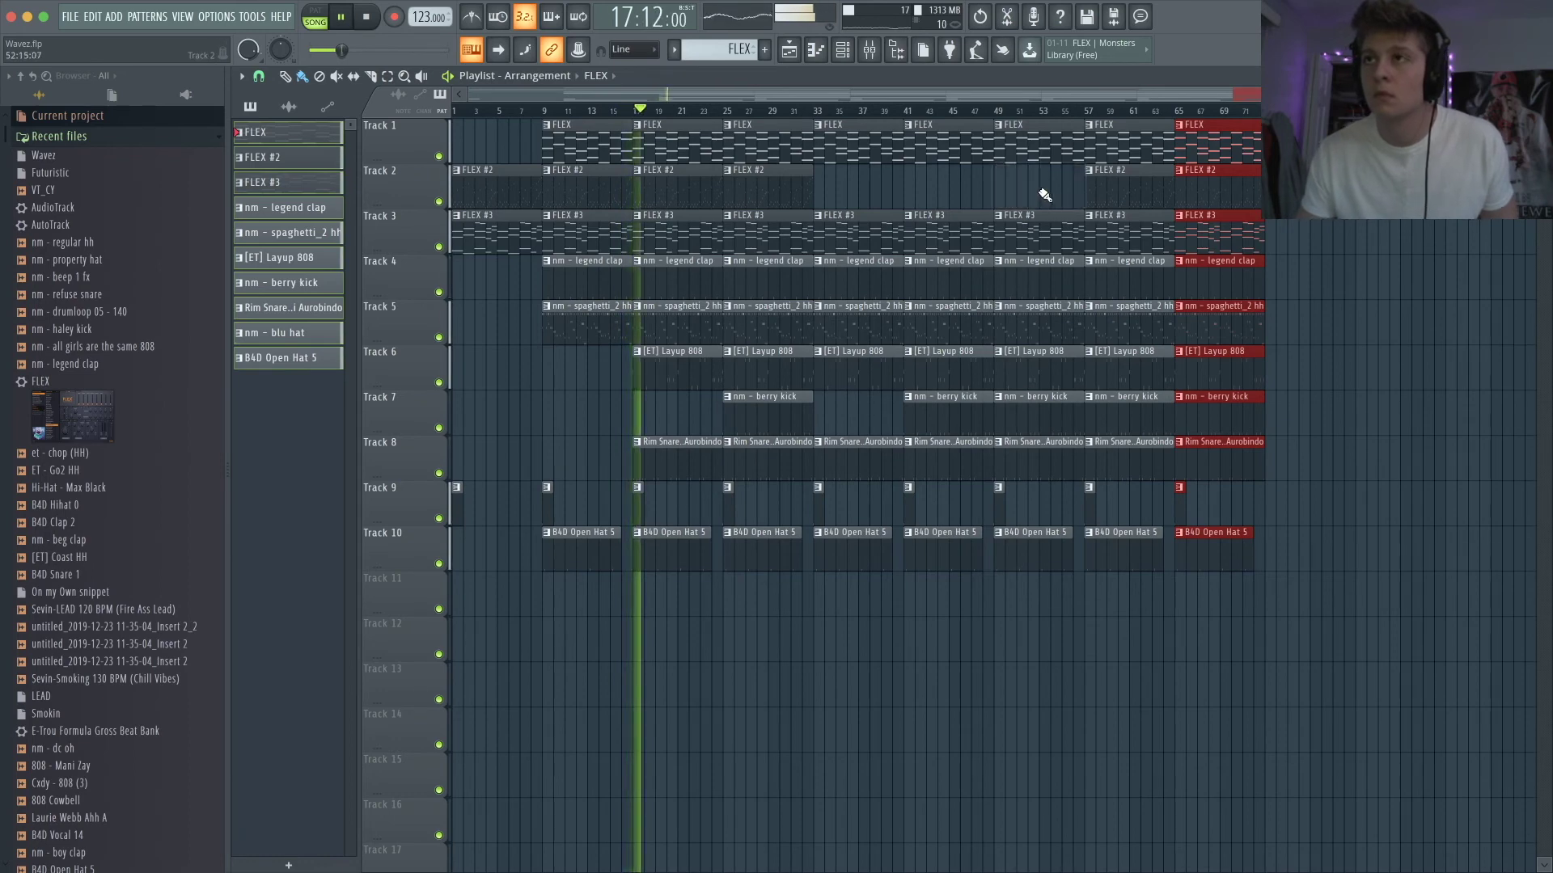
- Trim the clips starting at bar 49 so the clap and hi-hat enter at about bar 50 and the Layup 808 at bar 51
scroll(1011, 307, "up", 5)
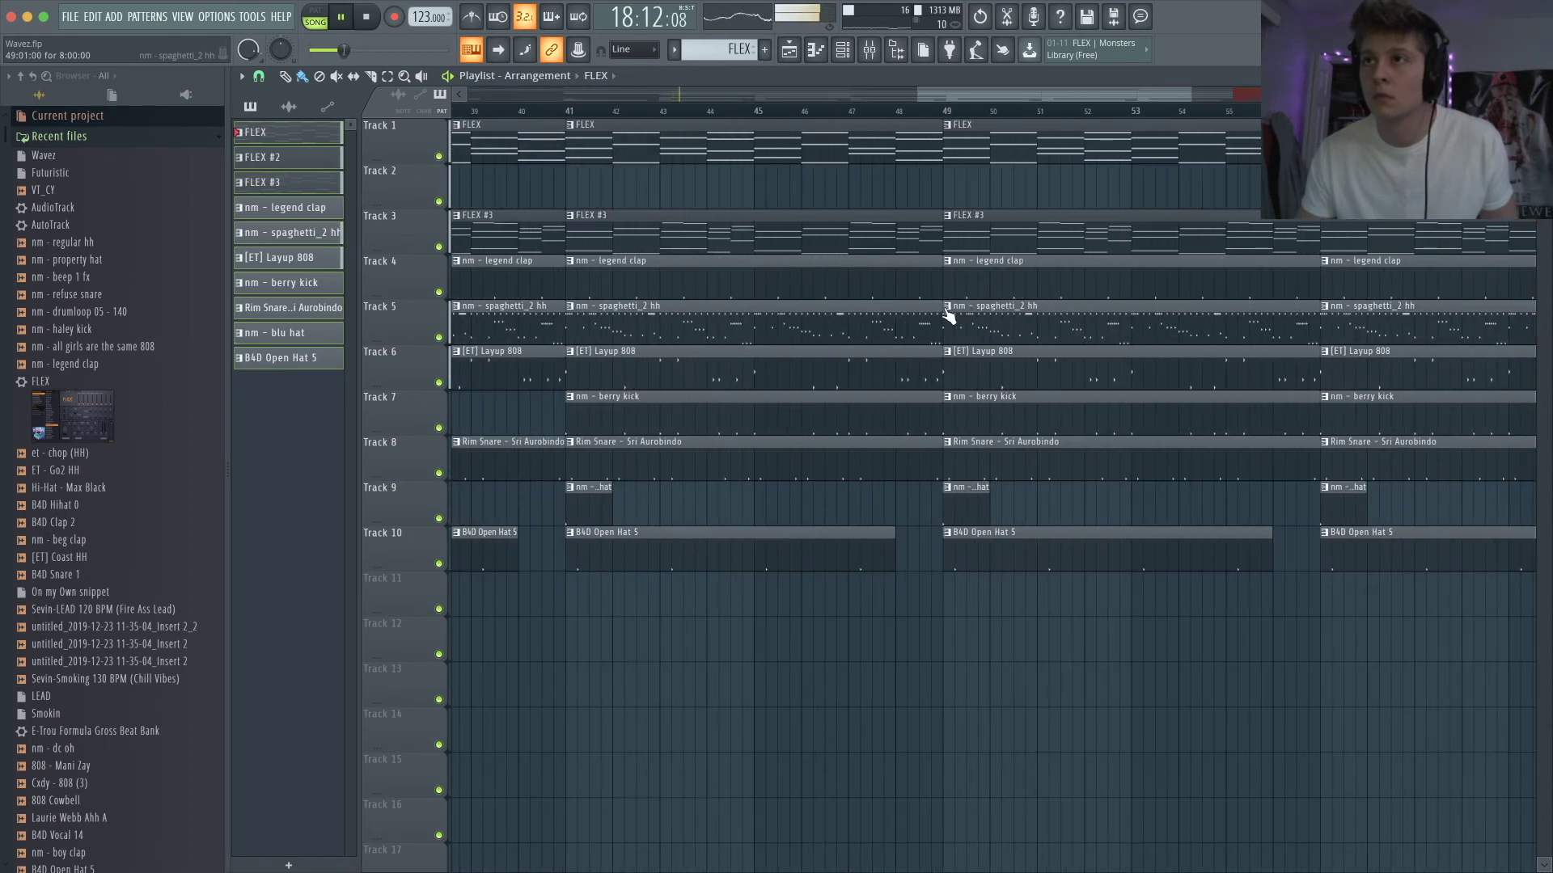
left_click_drag(951, 313, 955, 298)
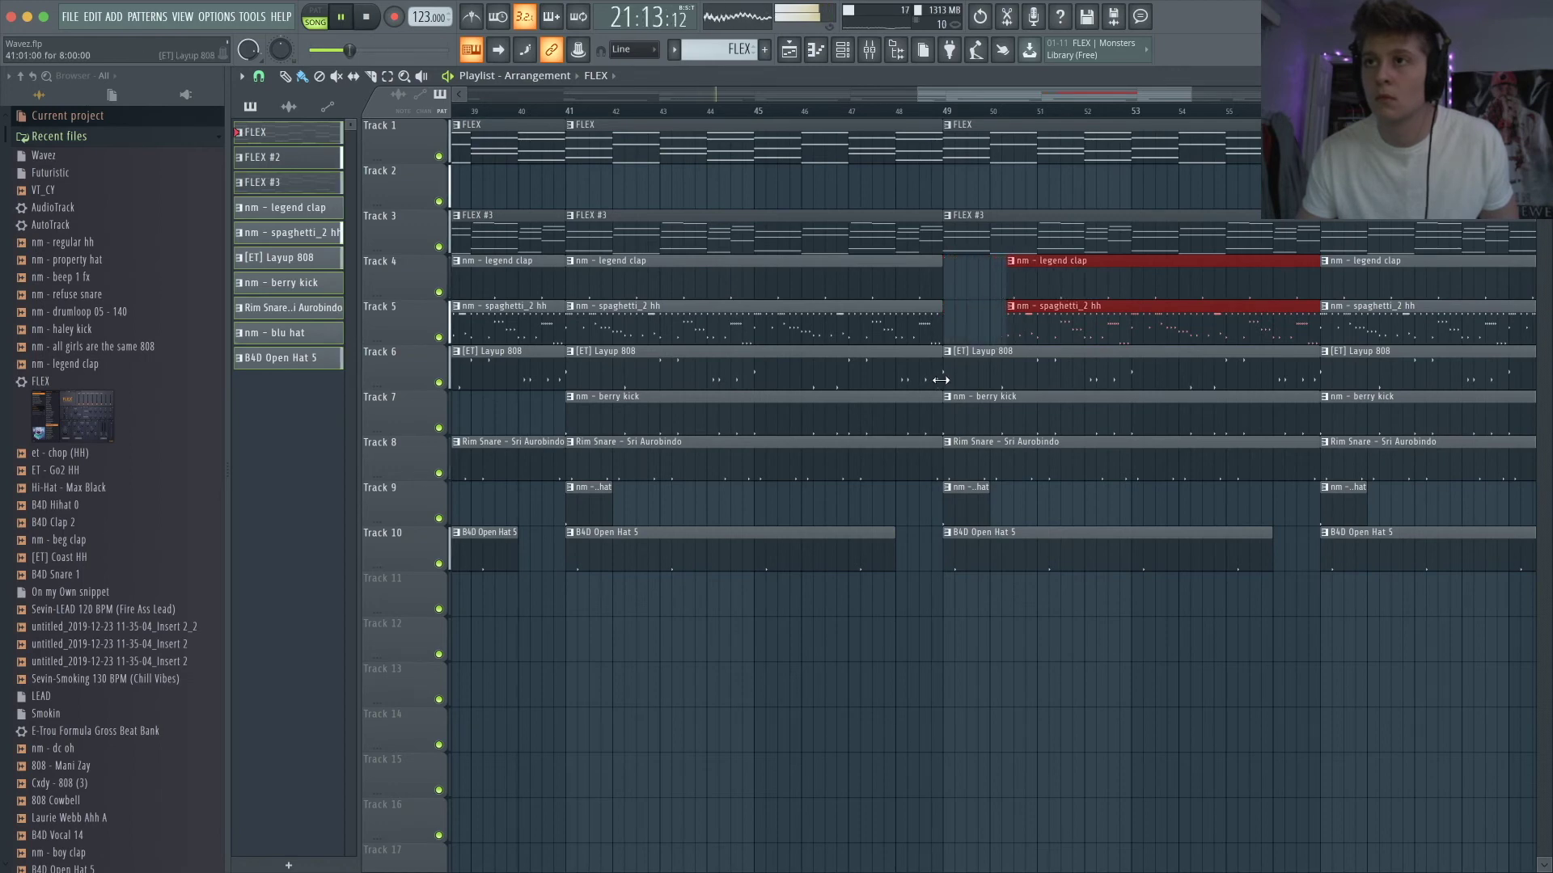
left_click(1015, 381)
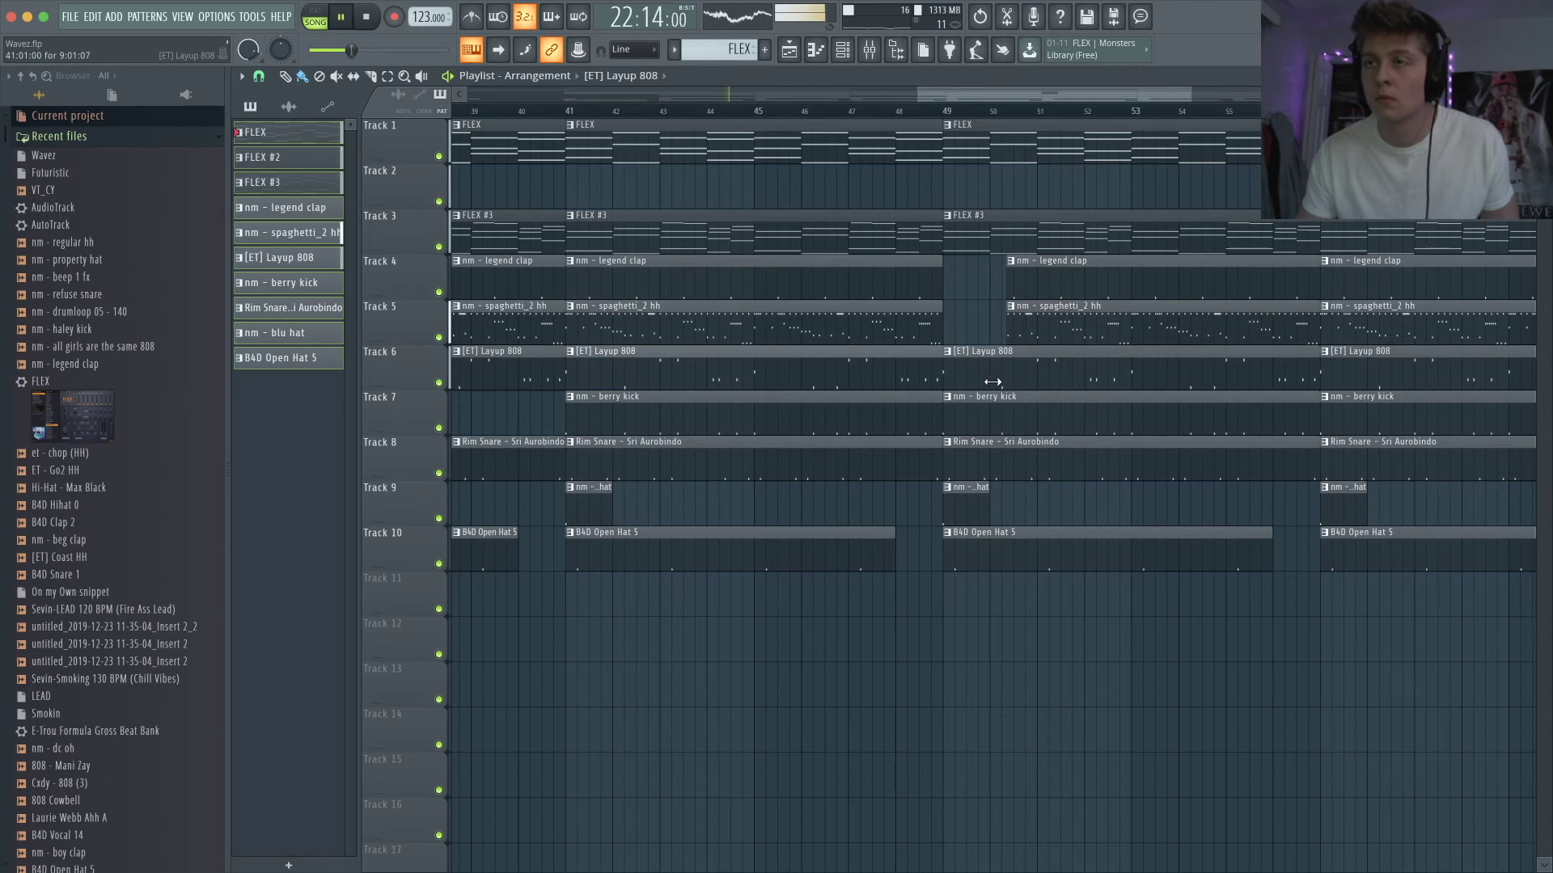
key("ctrl+z")
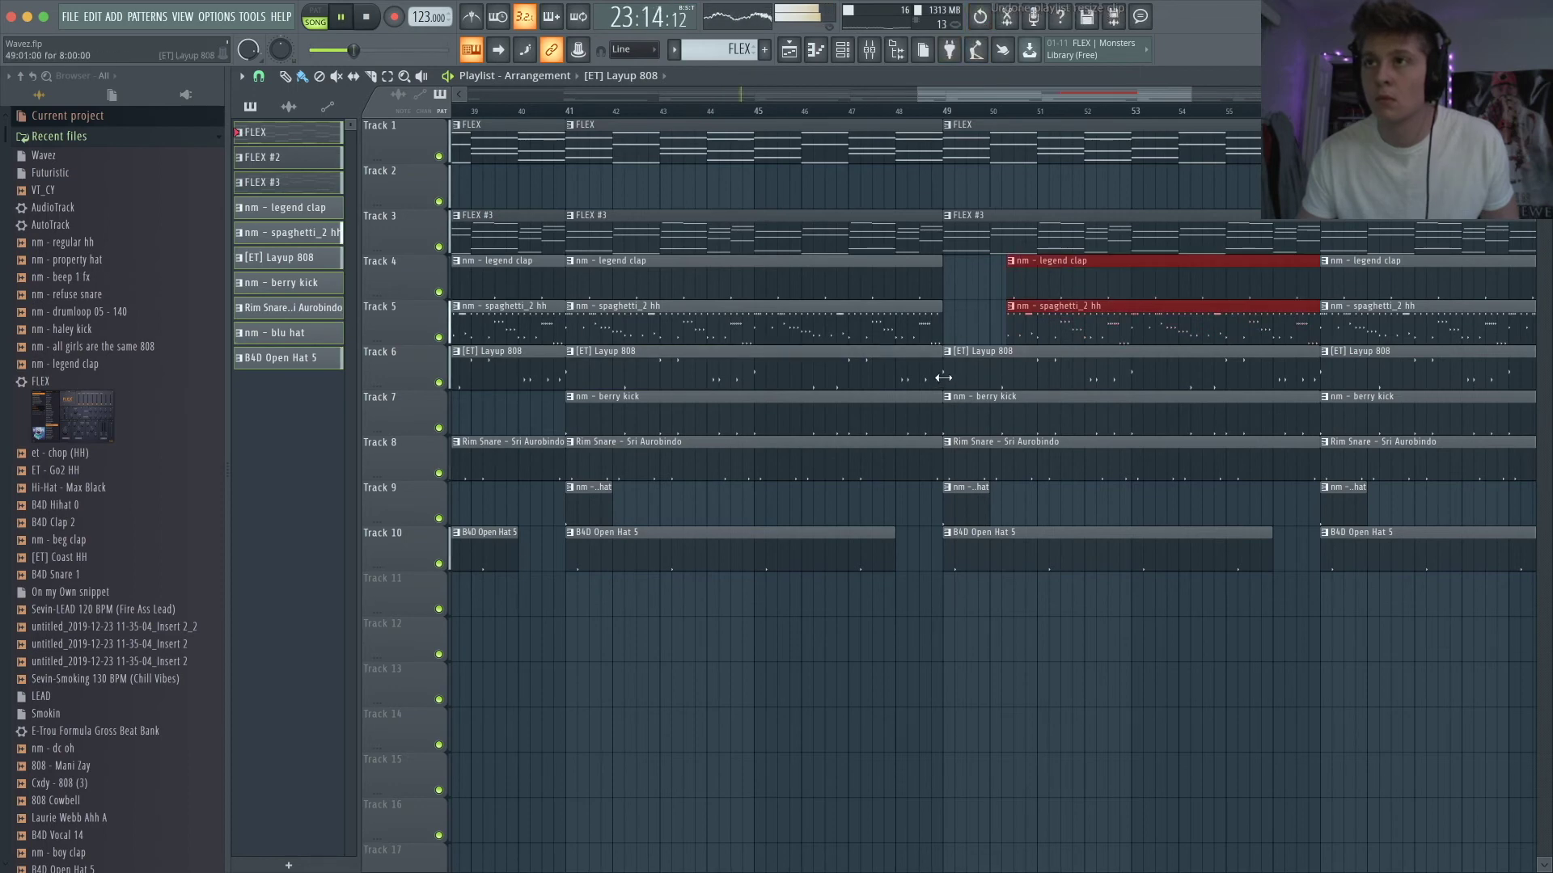
left_click_drag(945, 377, 1008, 386)
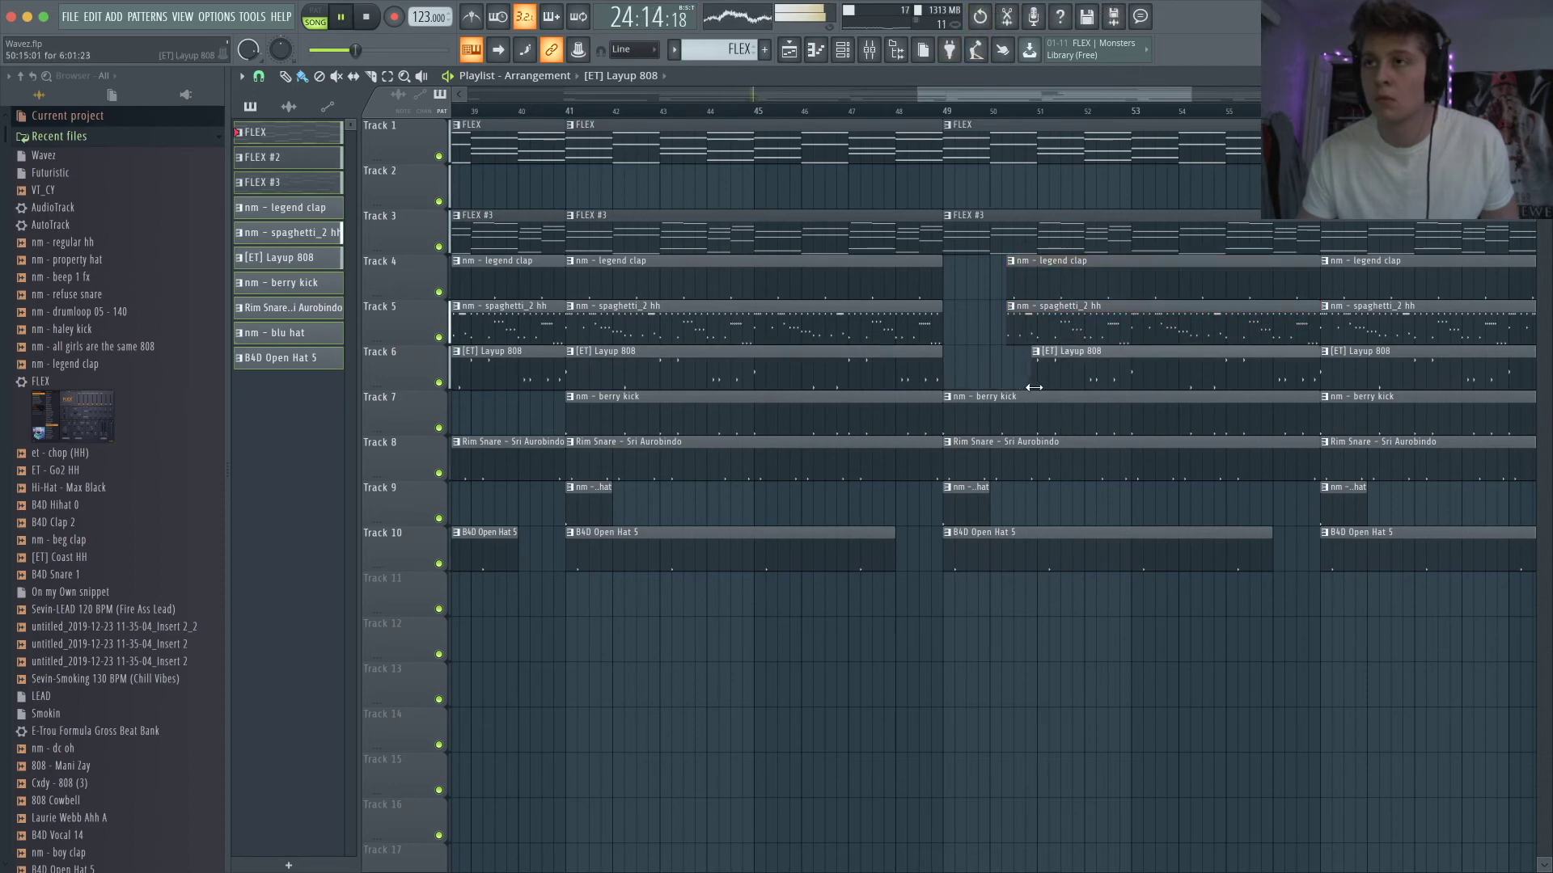
scroll(1039, 387, "up", 5, "ctrl")
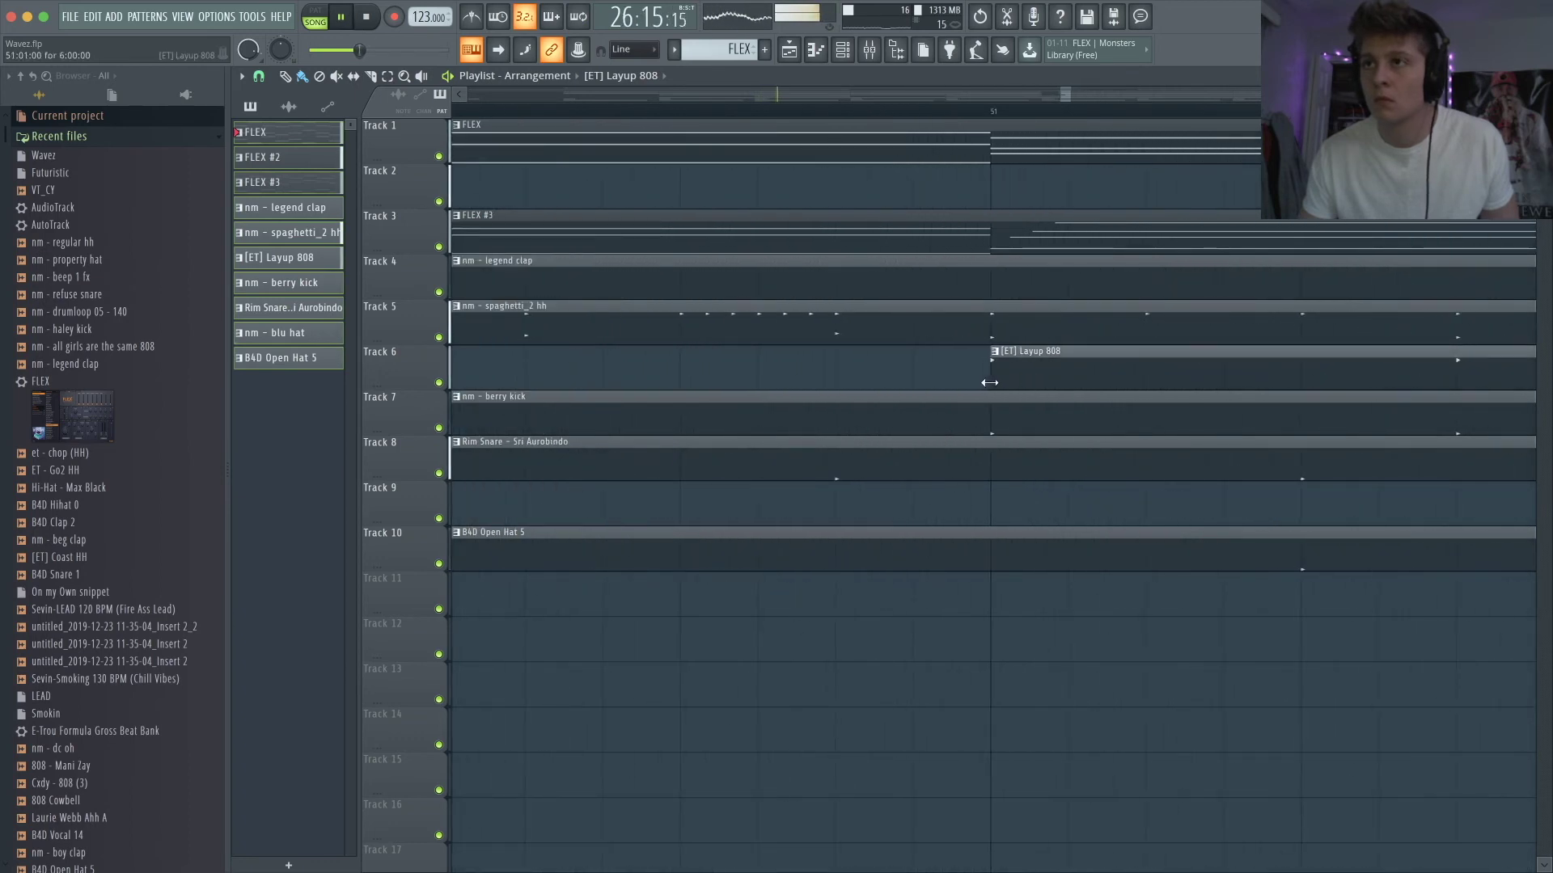
scroll(988, 381, "down", 8, "ctrl")
key("space")
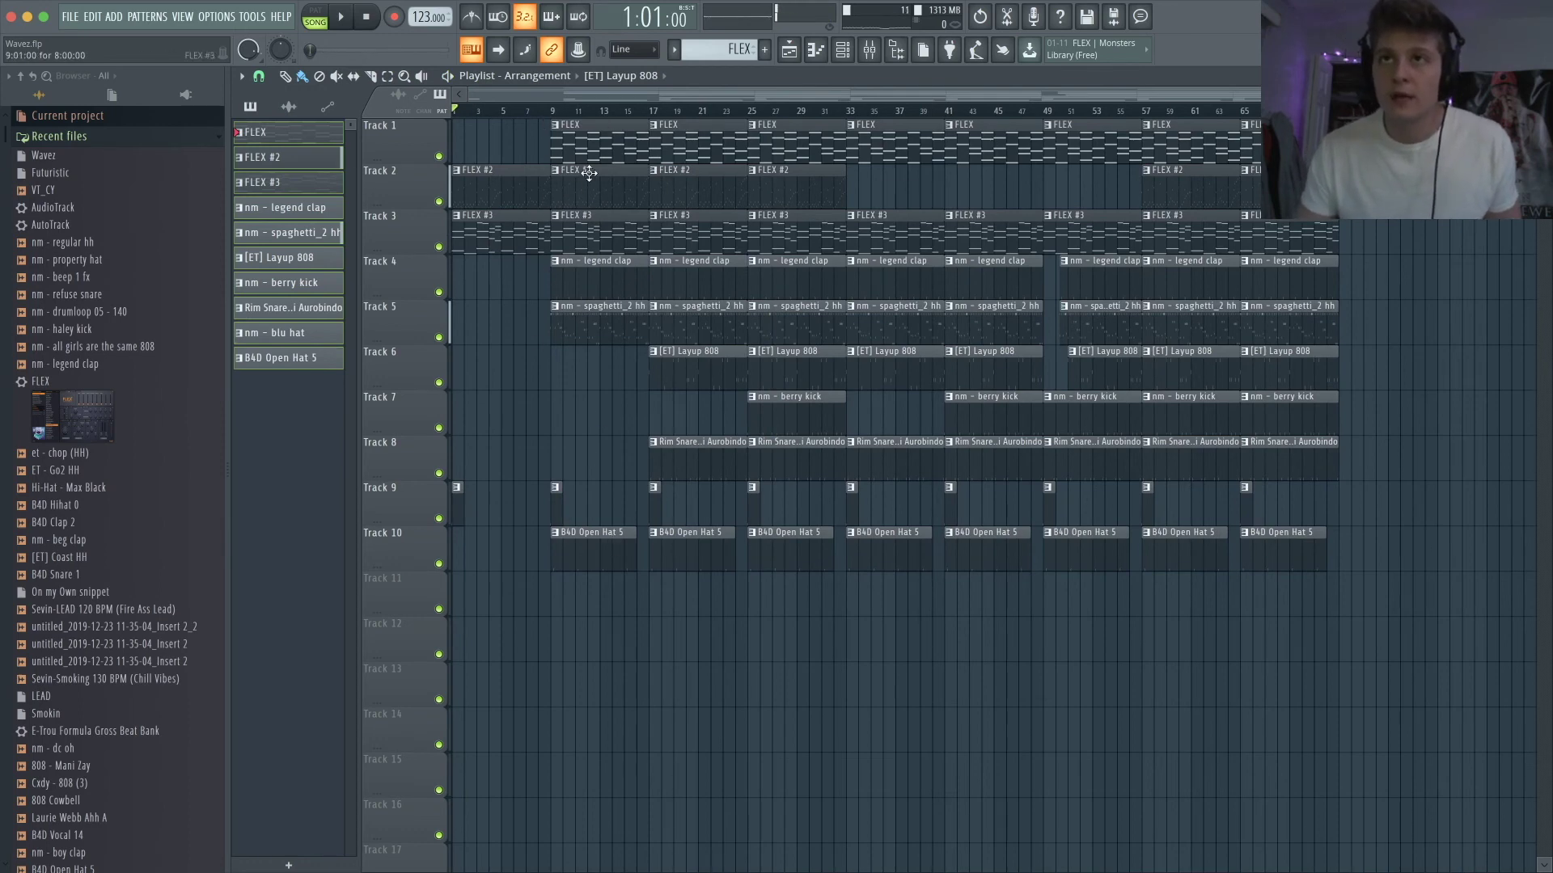
- Select the clips in bars 33 to 48 and play the arrangement from bar 33 and from bar 41
left_click_drag(777, 526, 683, 143)
left_click_drag(1007, 606, 870, 137)
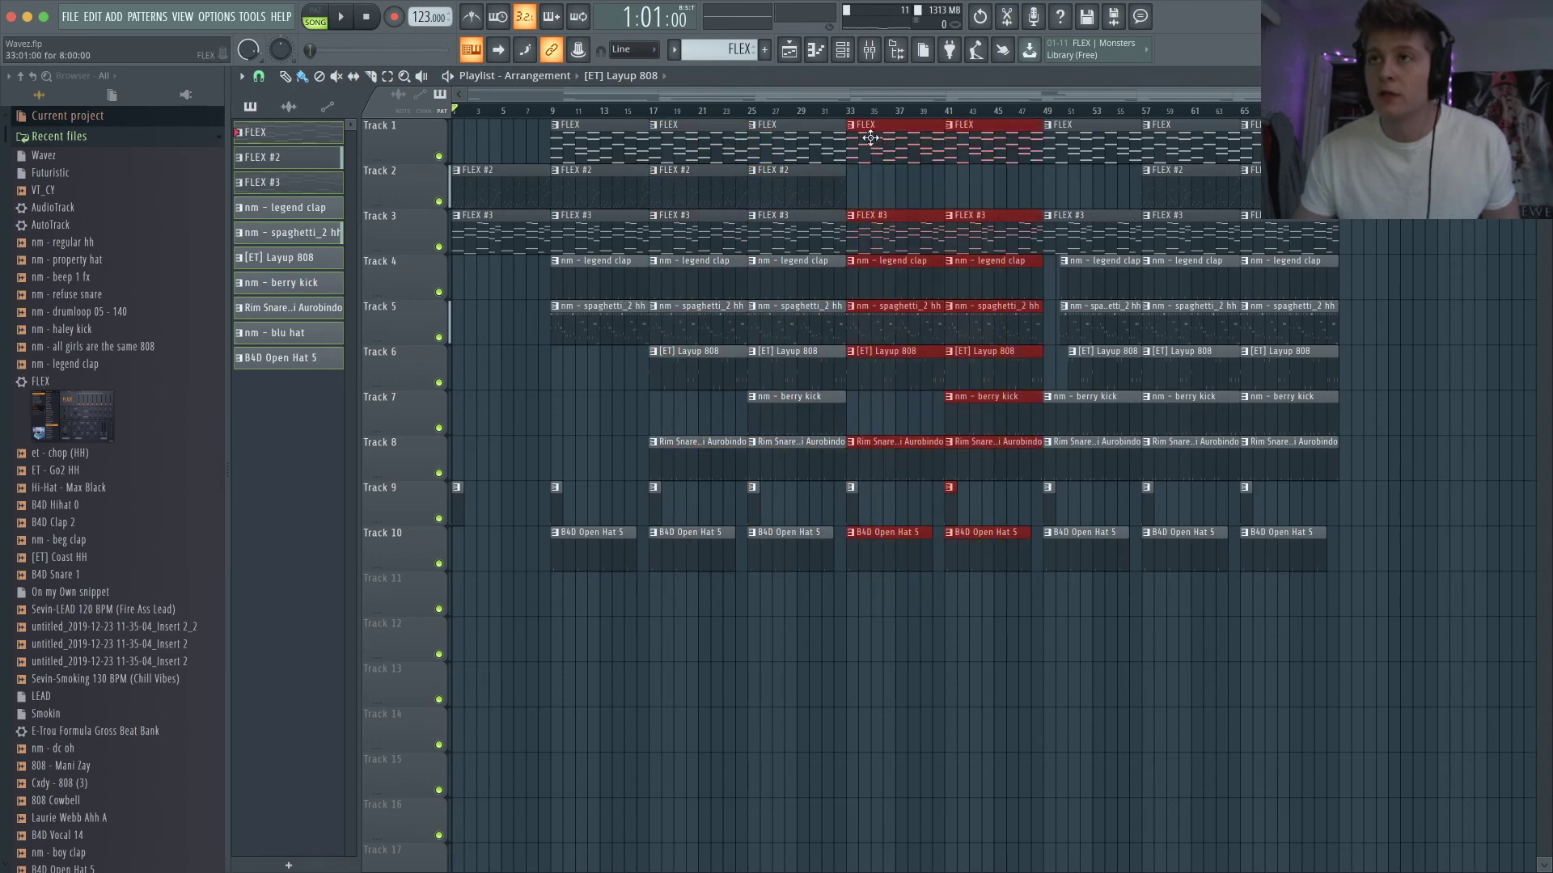
left_click(821, 112)
key("space")
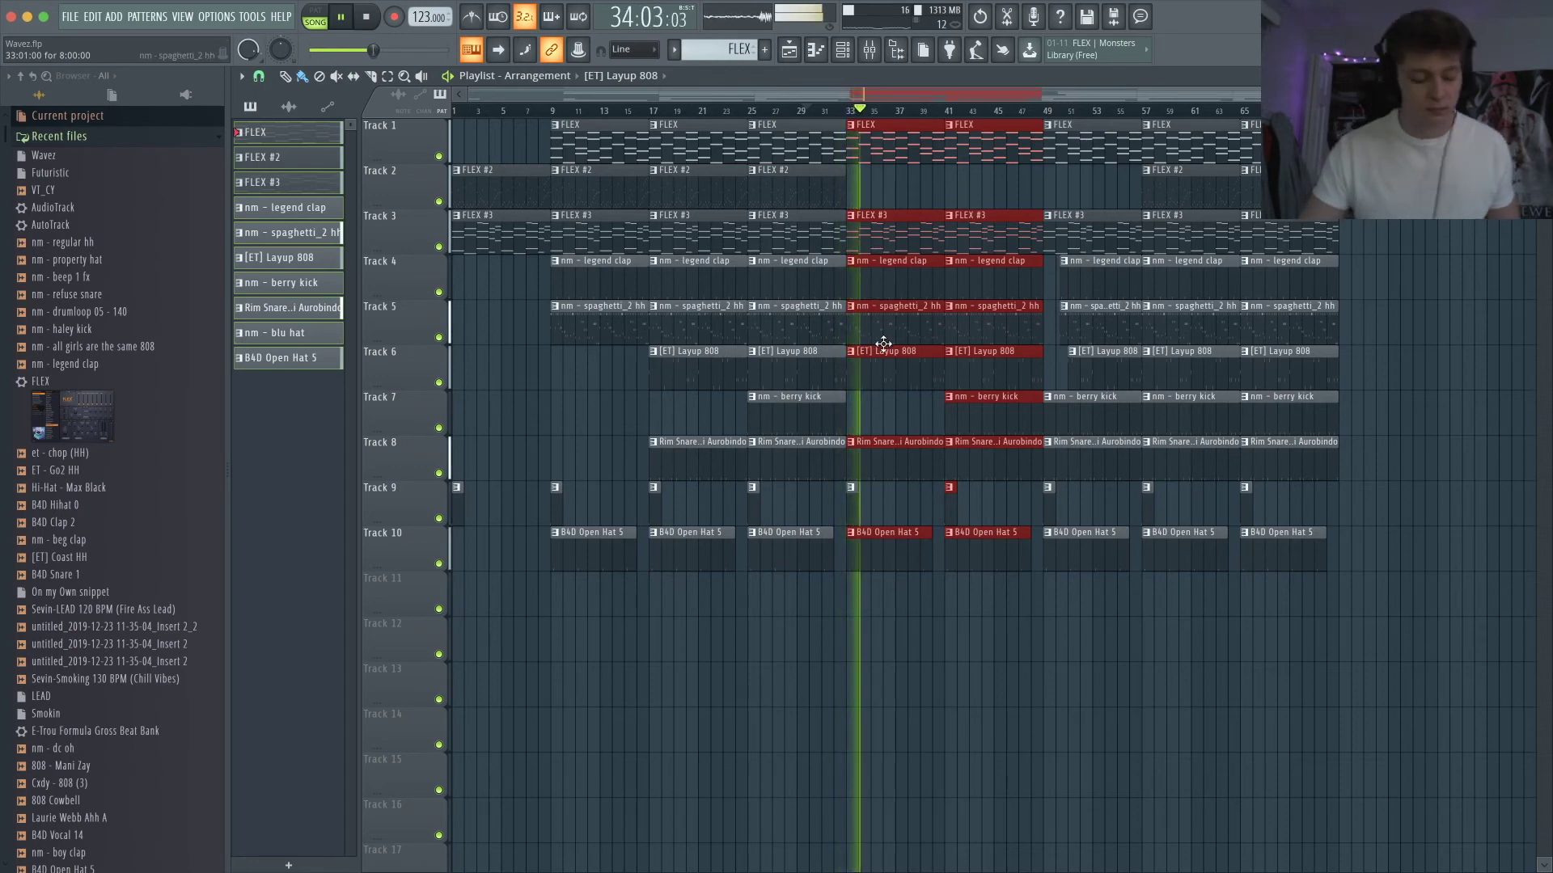
left_click(944, 112)
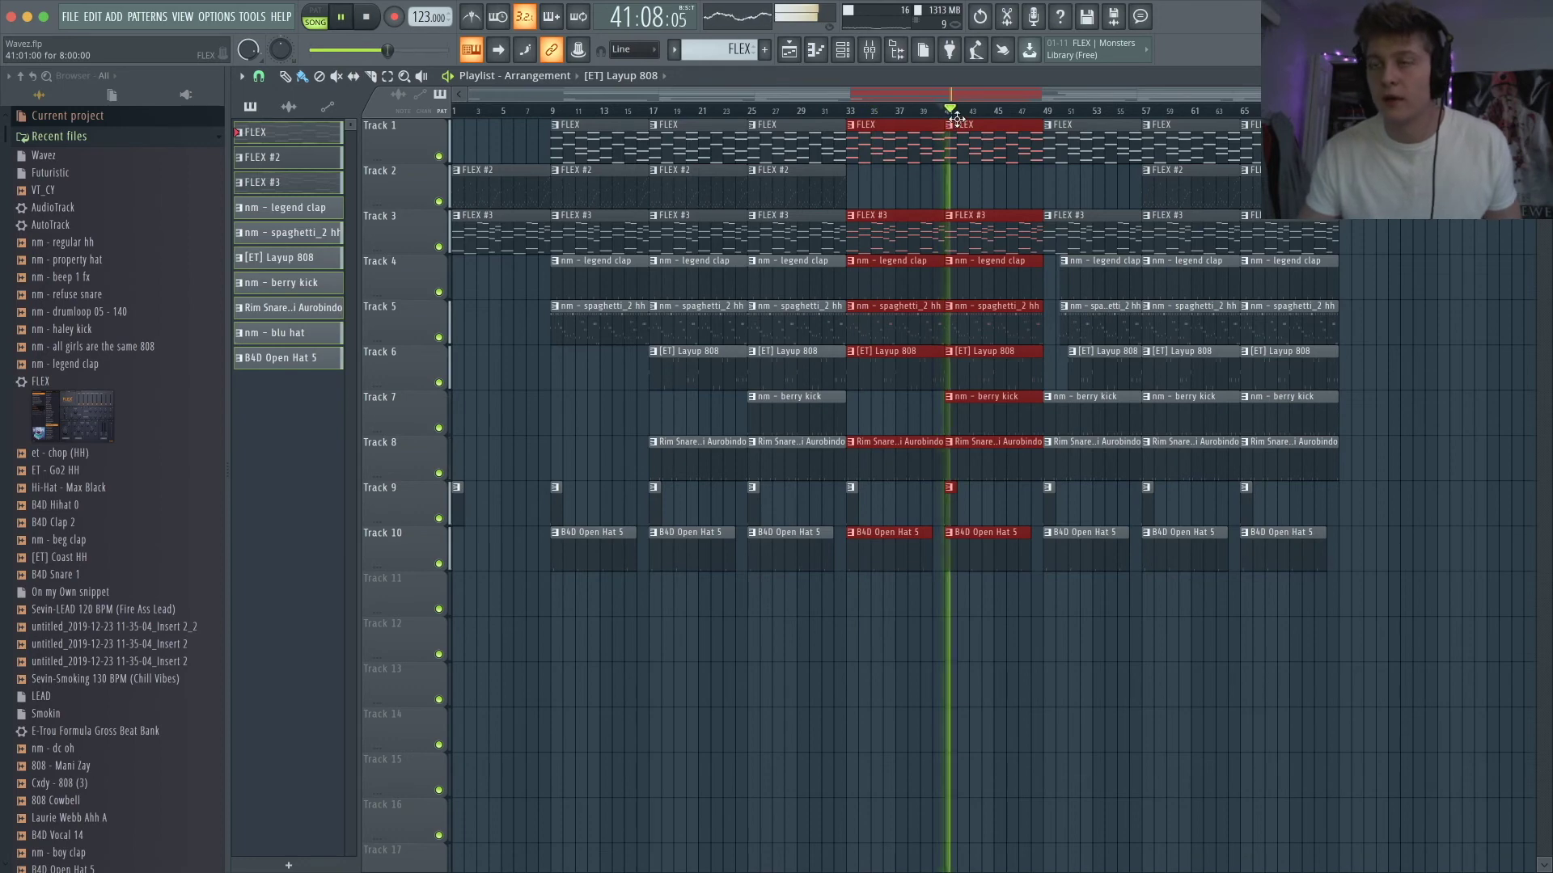
- Trim the start of the berry kick clip at bar 49 to about bar 51
scroll(955, 122, "up", 3)
left_click(1002, 112)
scroll(1148, 358, "up", 2)
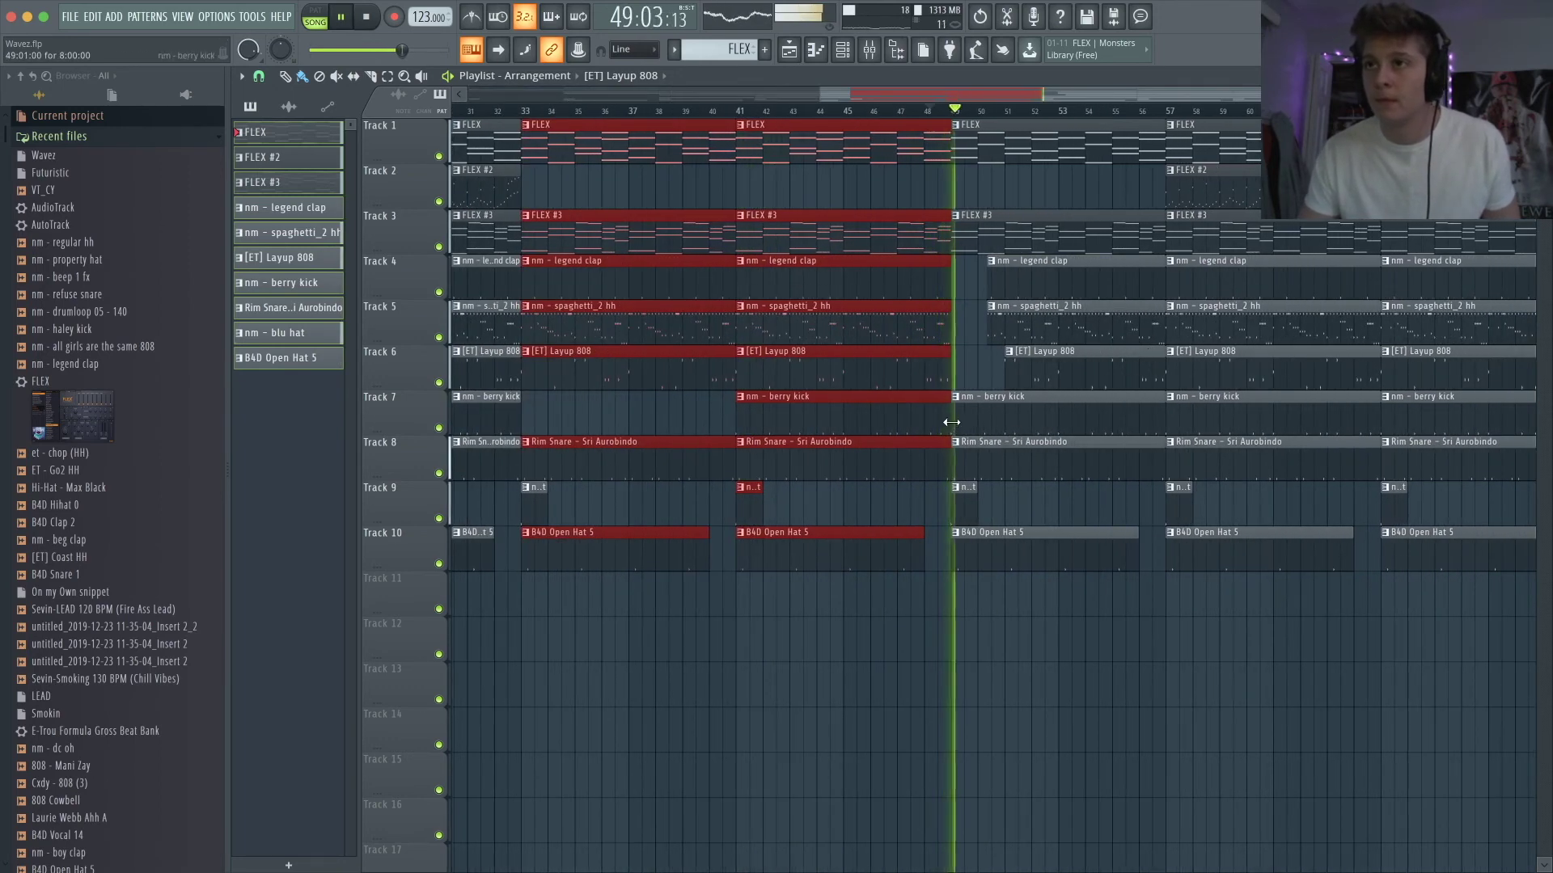
left_click_drag(952, 427, 1011, 427)
key("space")
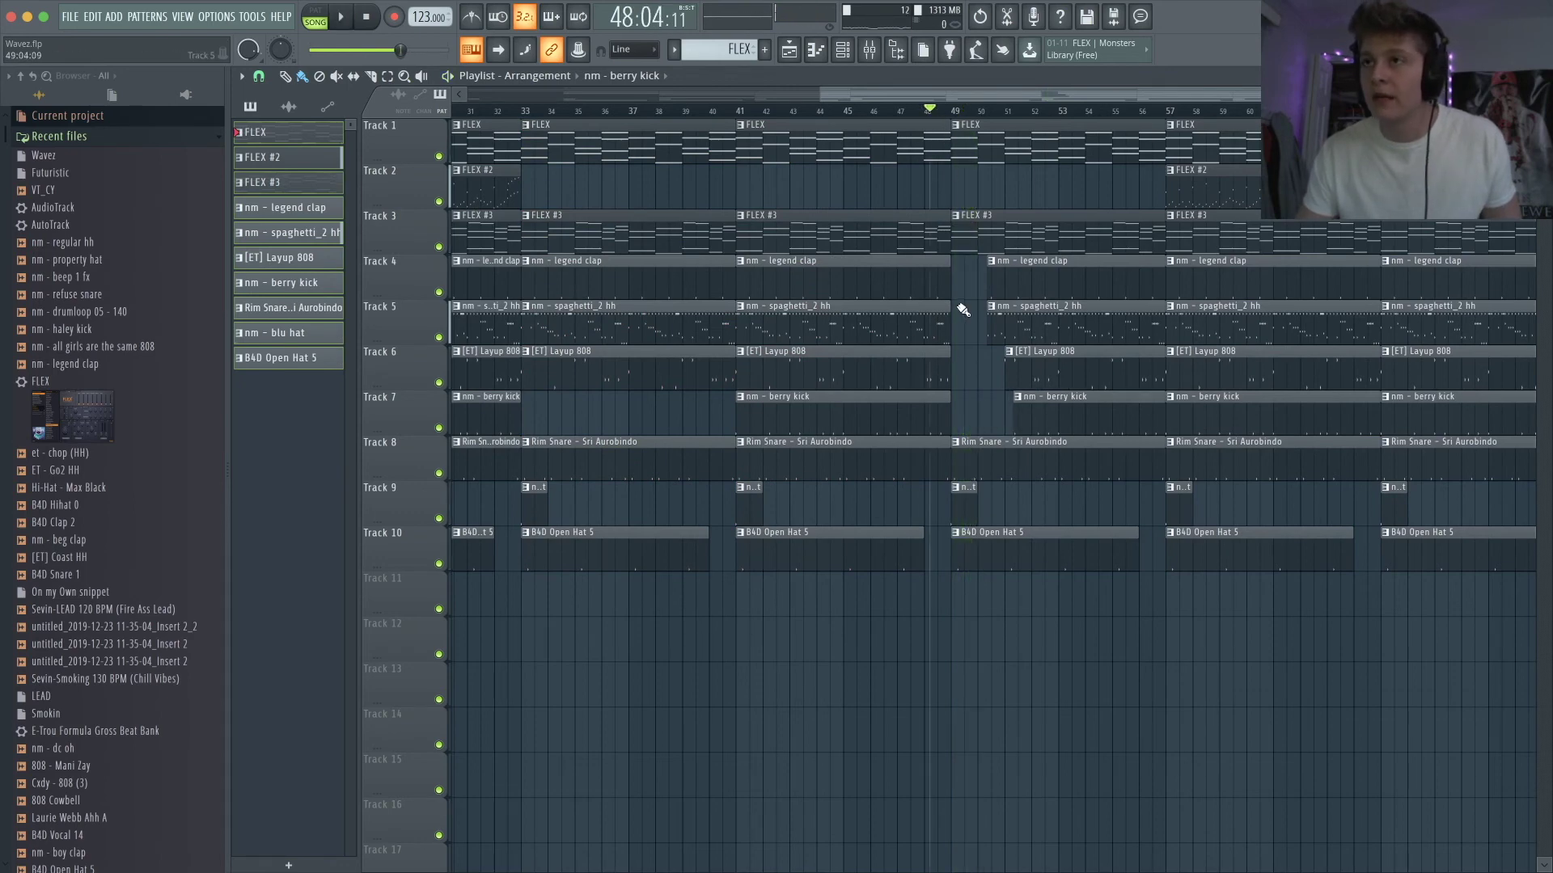
- Audition the break at bar 49, delete the stray Layup 808 note at bar 9 of its piano roll, and apply quick legato to the other notes
key("space")
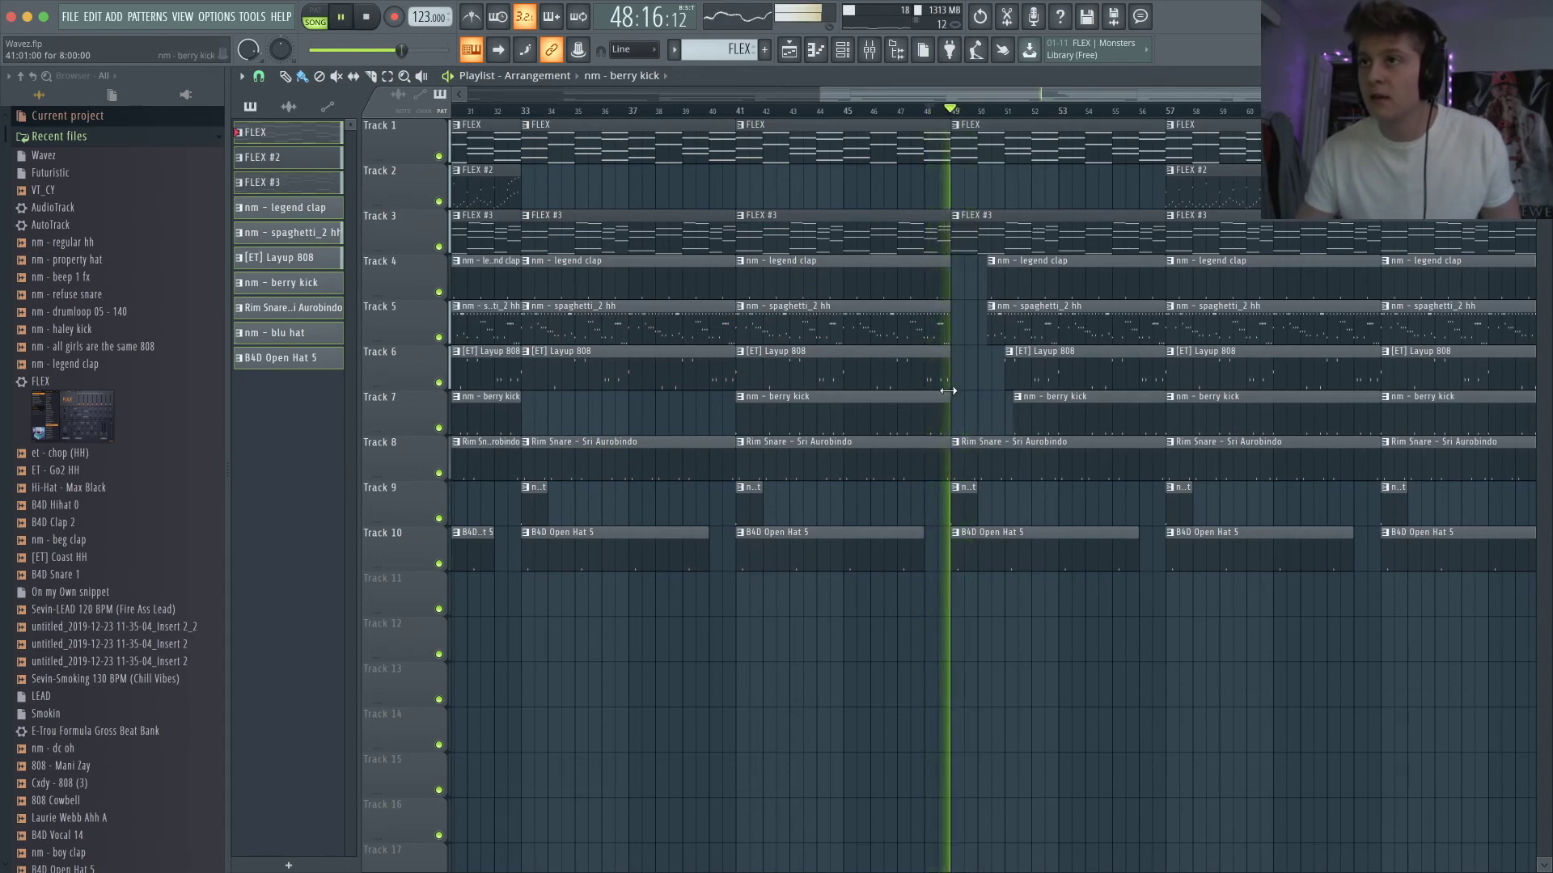
key("space")
double_click(935, 388)
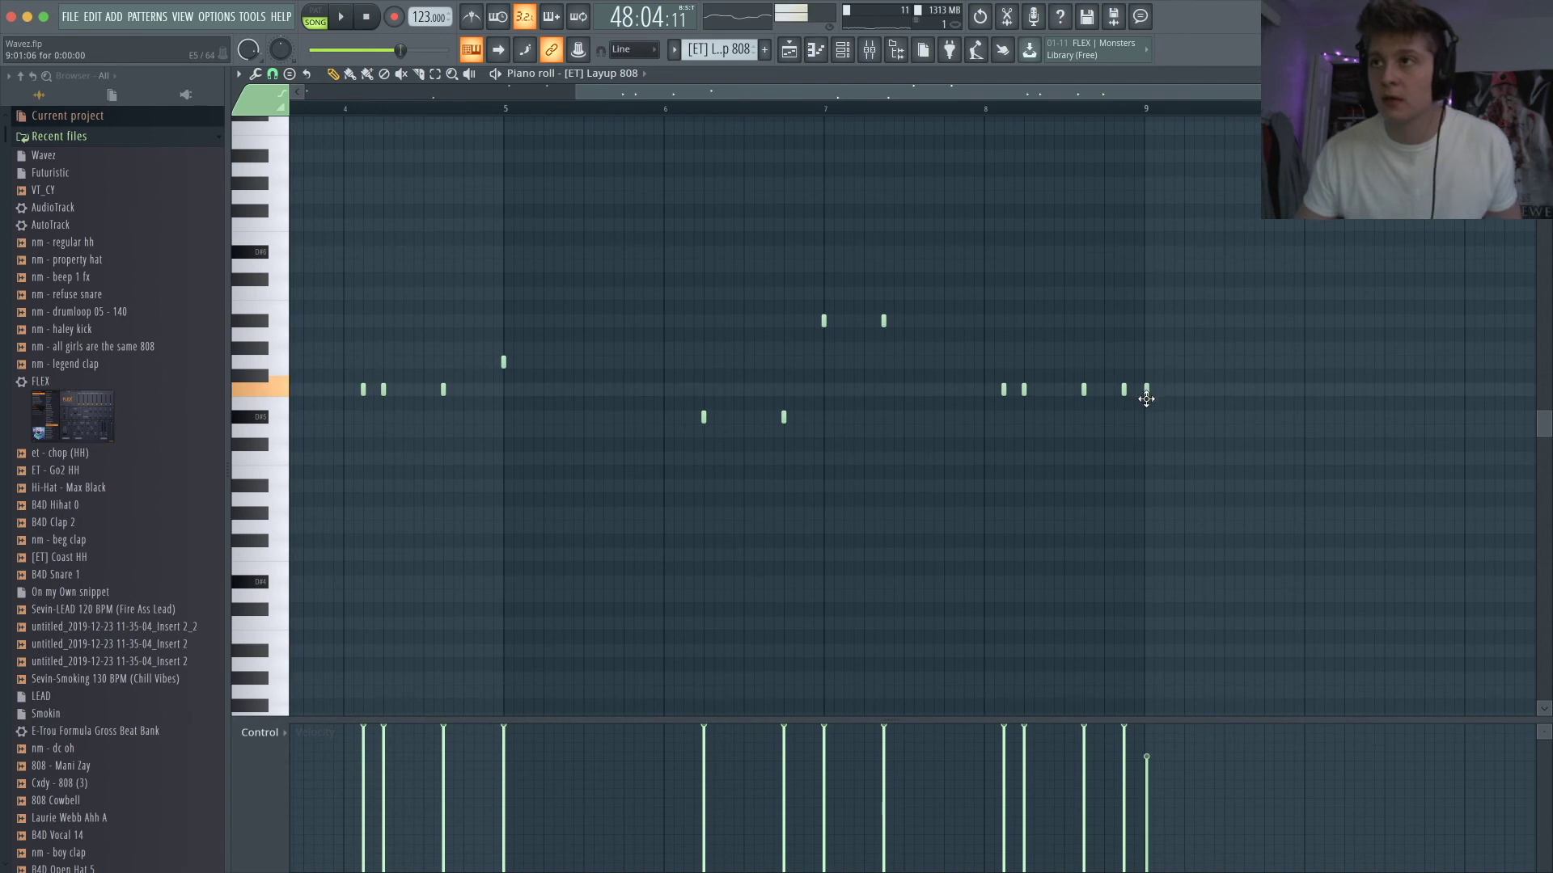
key("ctrl+l")
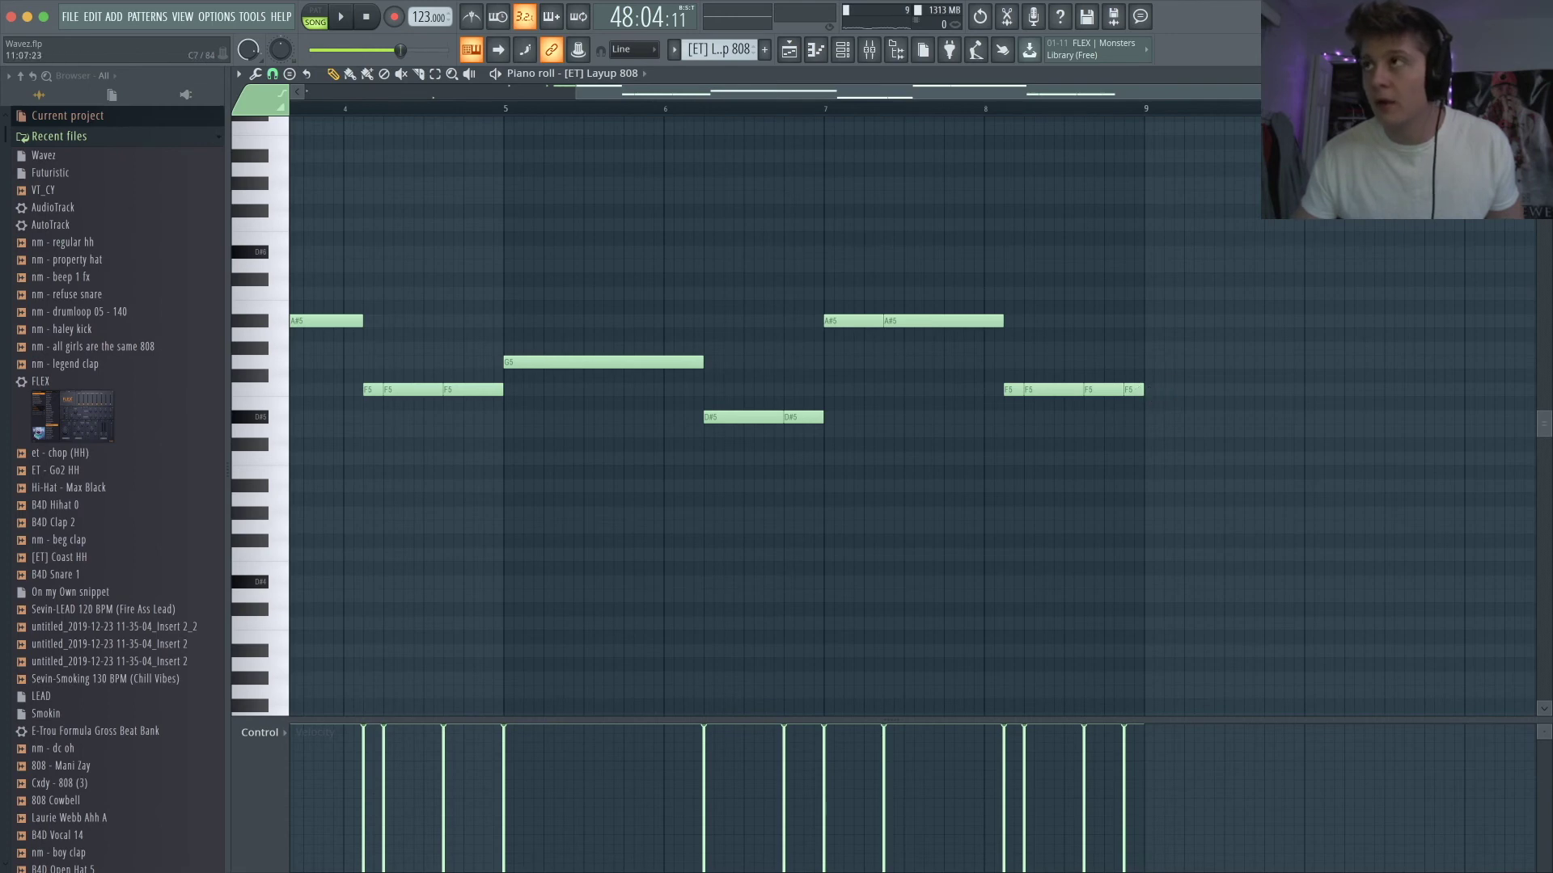
- Close the piano roll and check the volume envelope in the Layup 808 channel's settings
key("Escape")
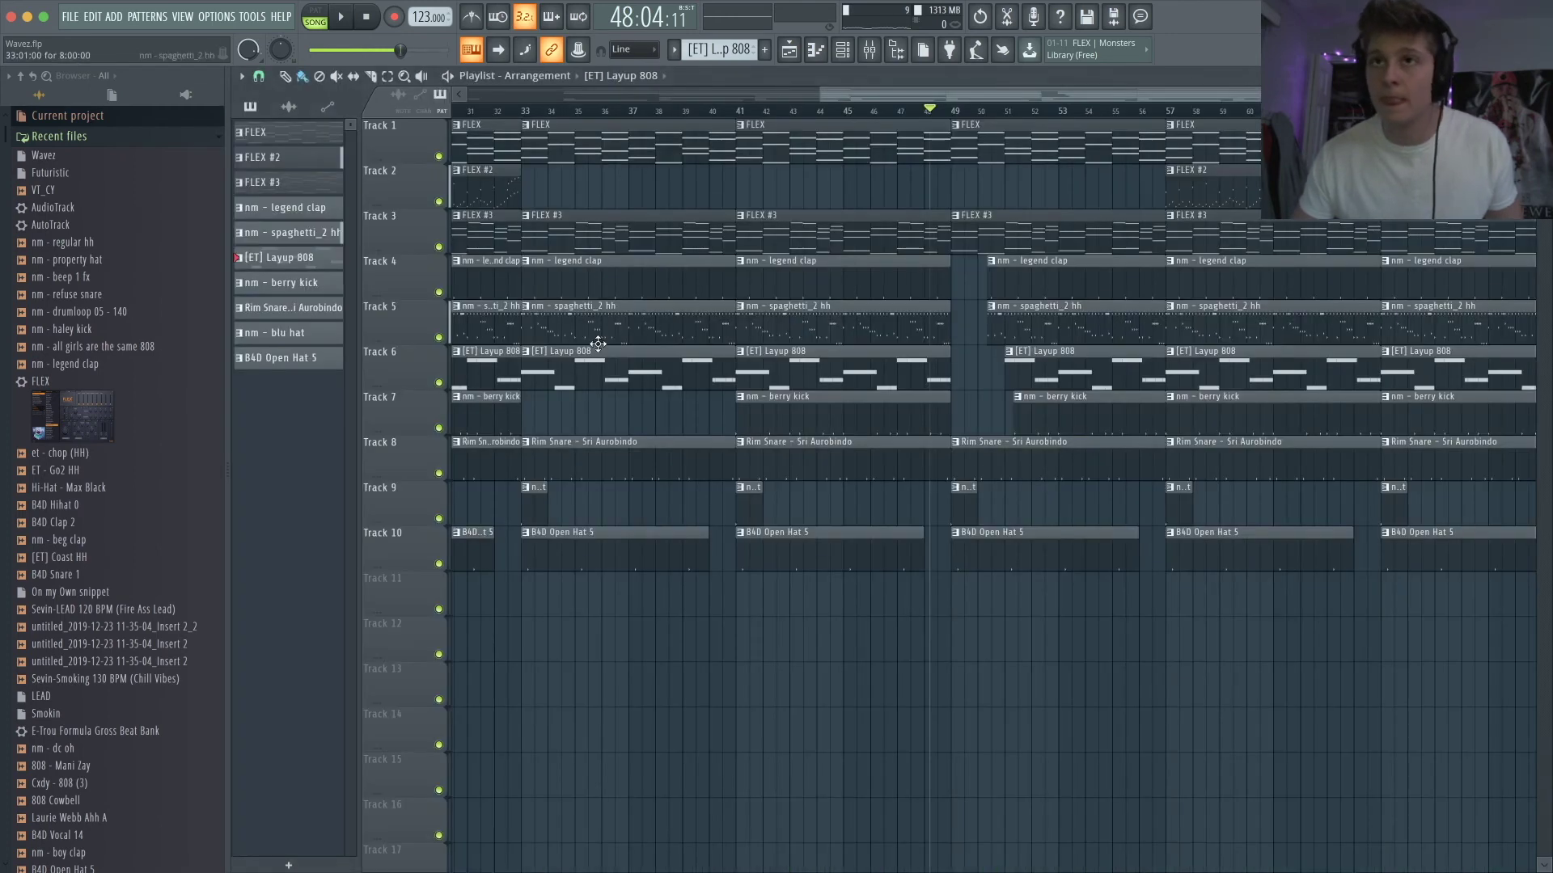
left_click(855, 54)
left_click(574, 289)
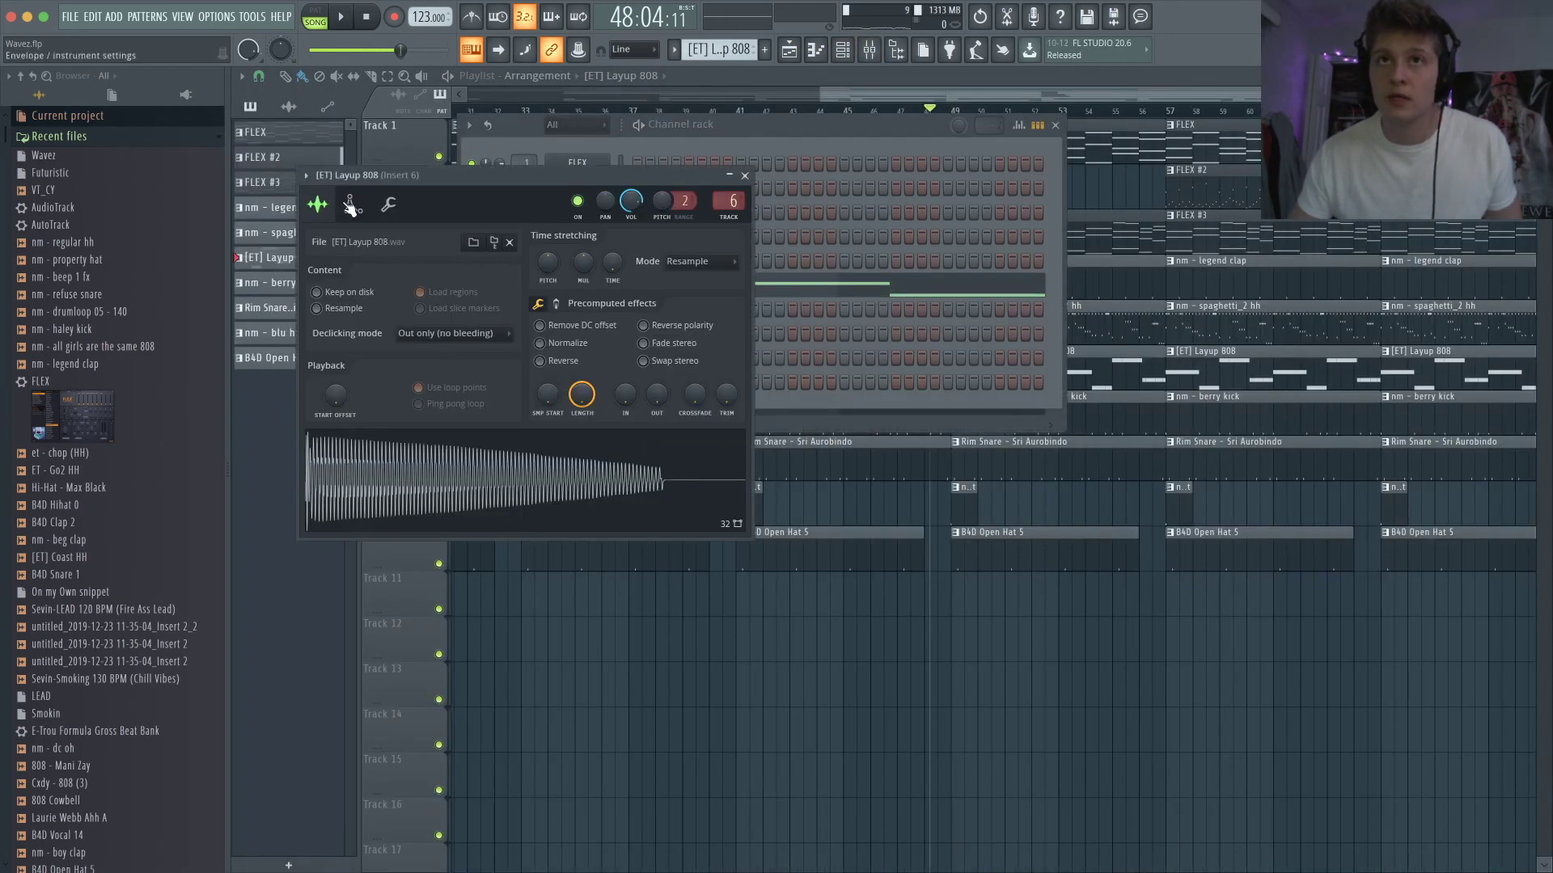
left_click(351, 206)
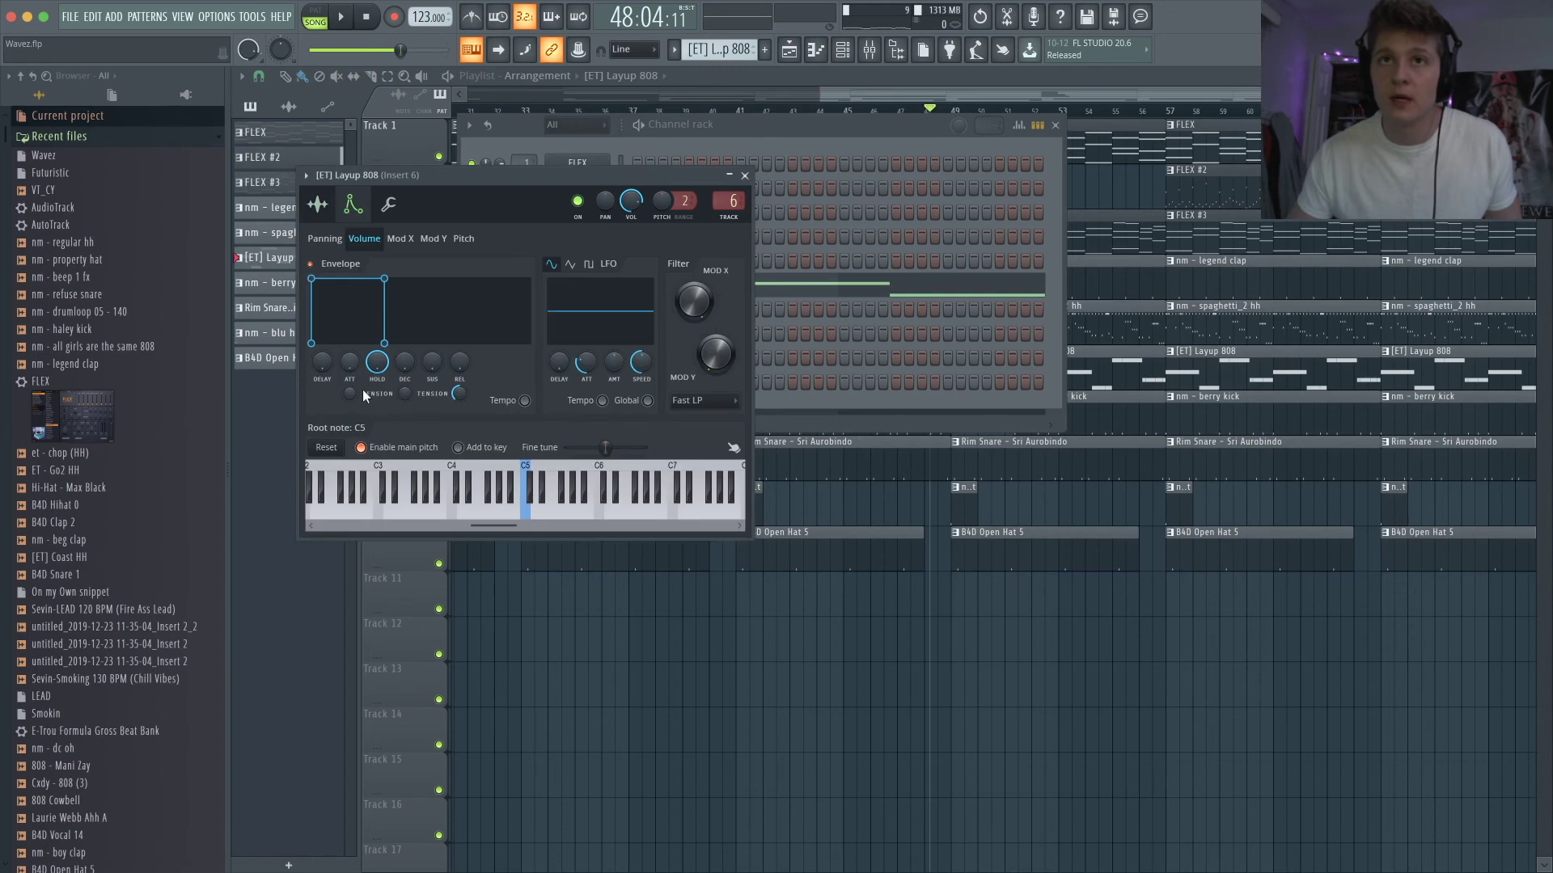
left_click(745, 176)
left_click(855, 53)
- Play the break from bar 48 and delete the berry kick clip that starts at about bar 51
scroll(988, 337, "down", 2)
key("space")
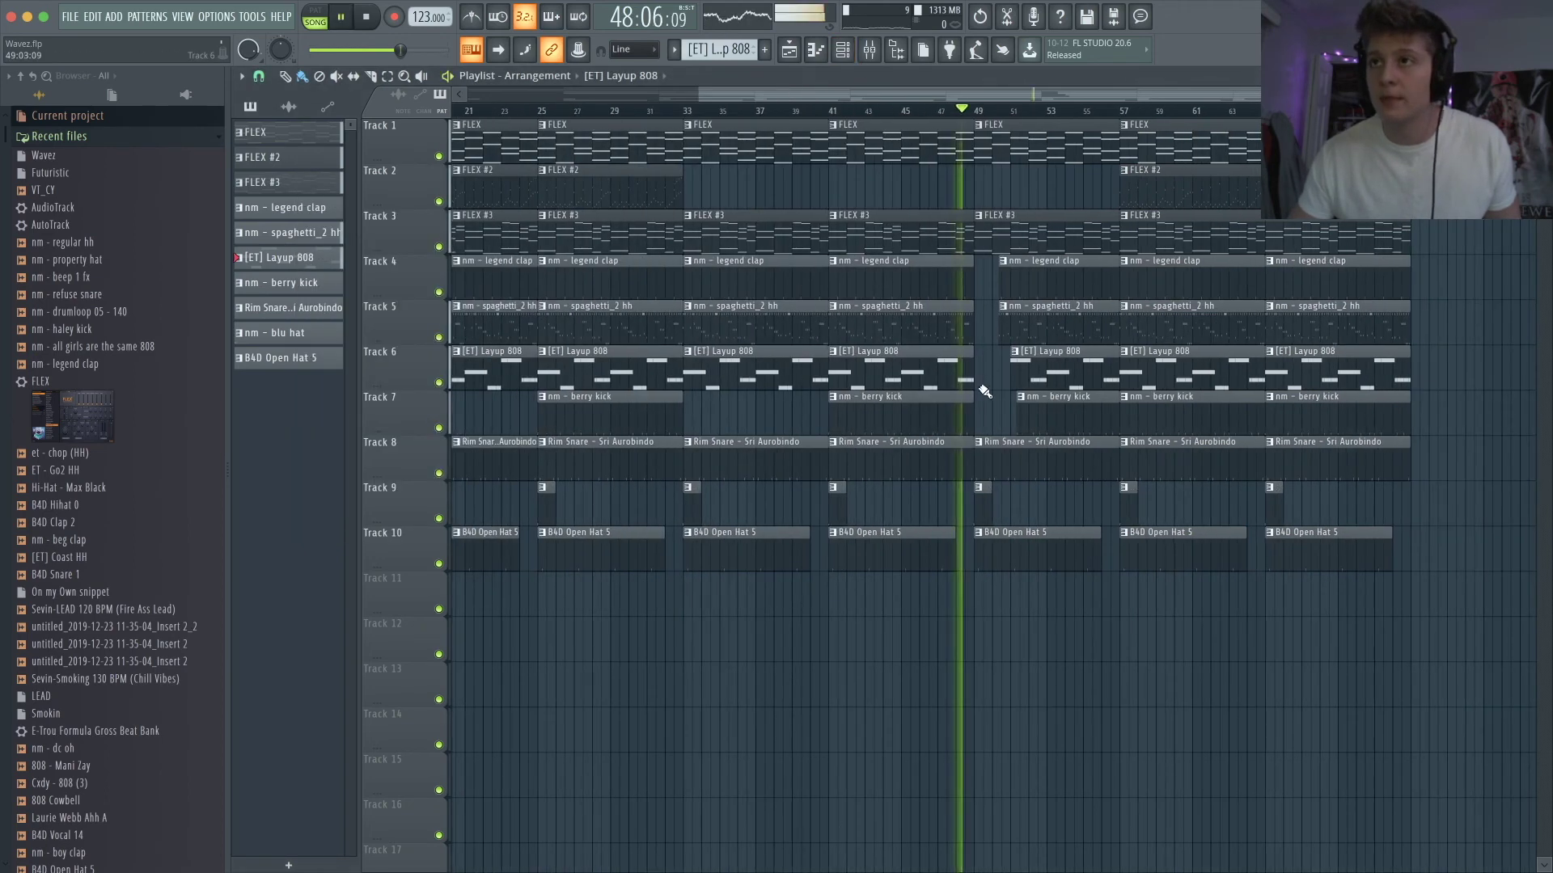
right_click(1066, 427)
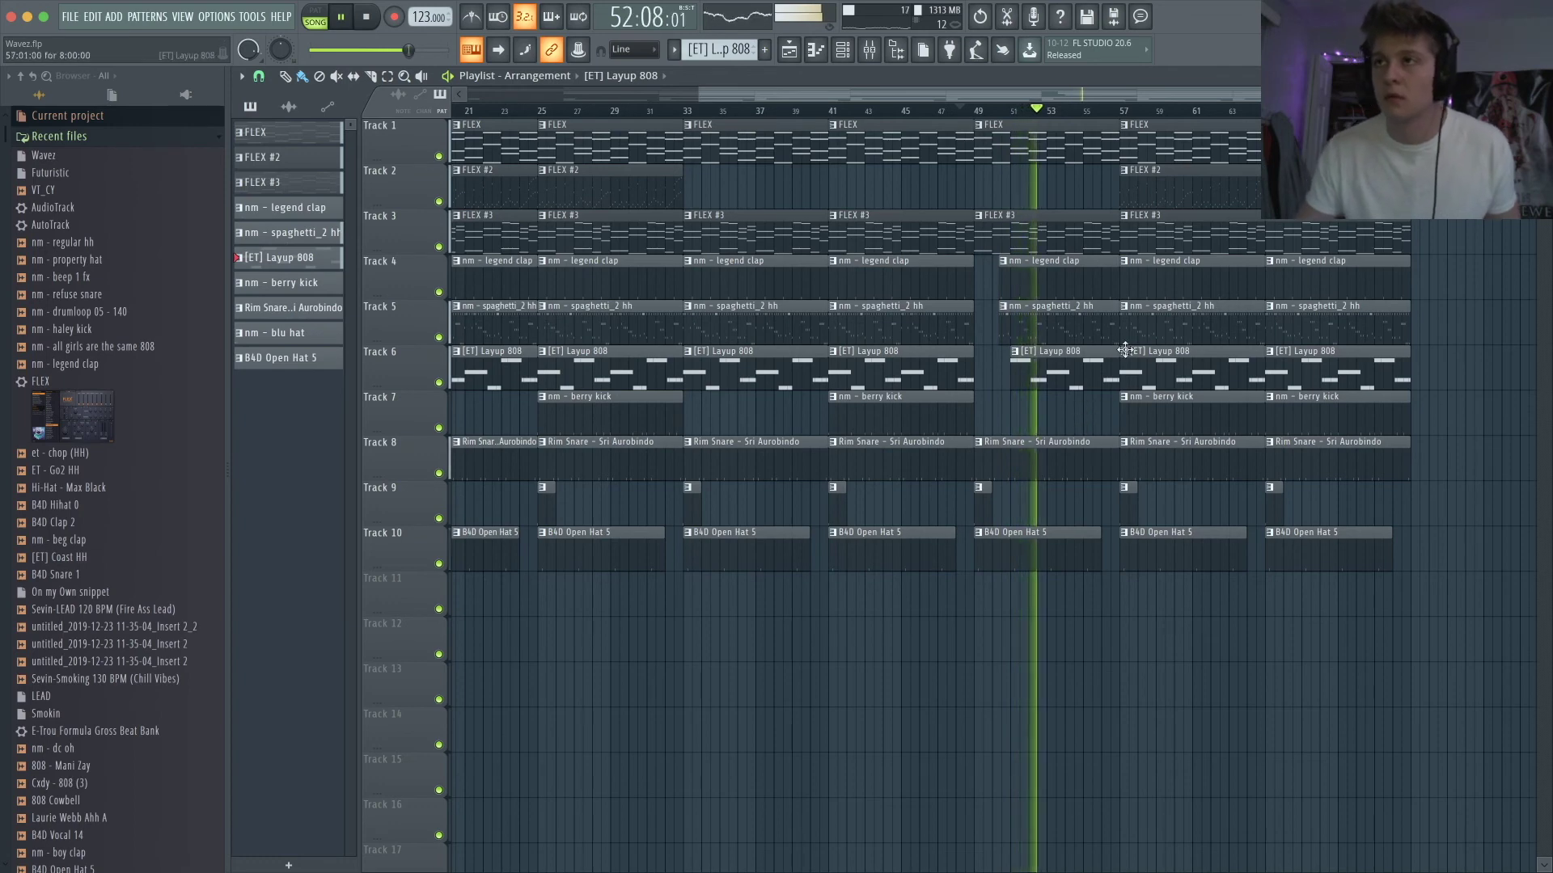
- Trim the ends of the break's clap and hi-hat clips to about bar 56 and delete the berry kick clip at bar 57
scroll(1120, 355, "up", 2)
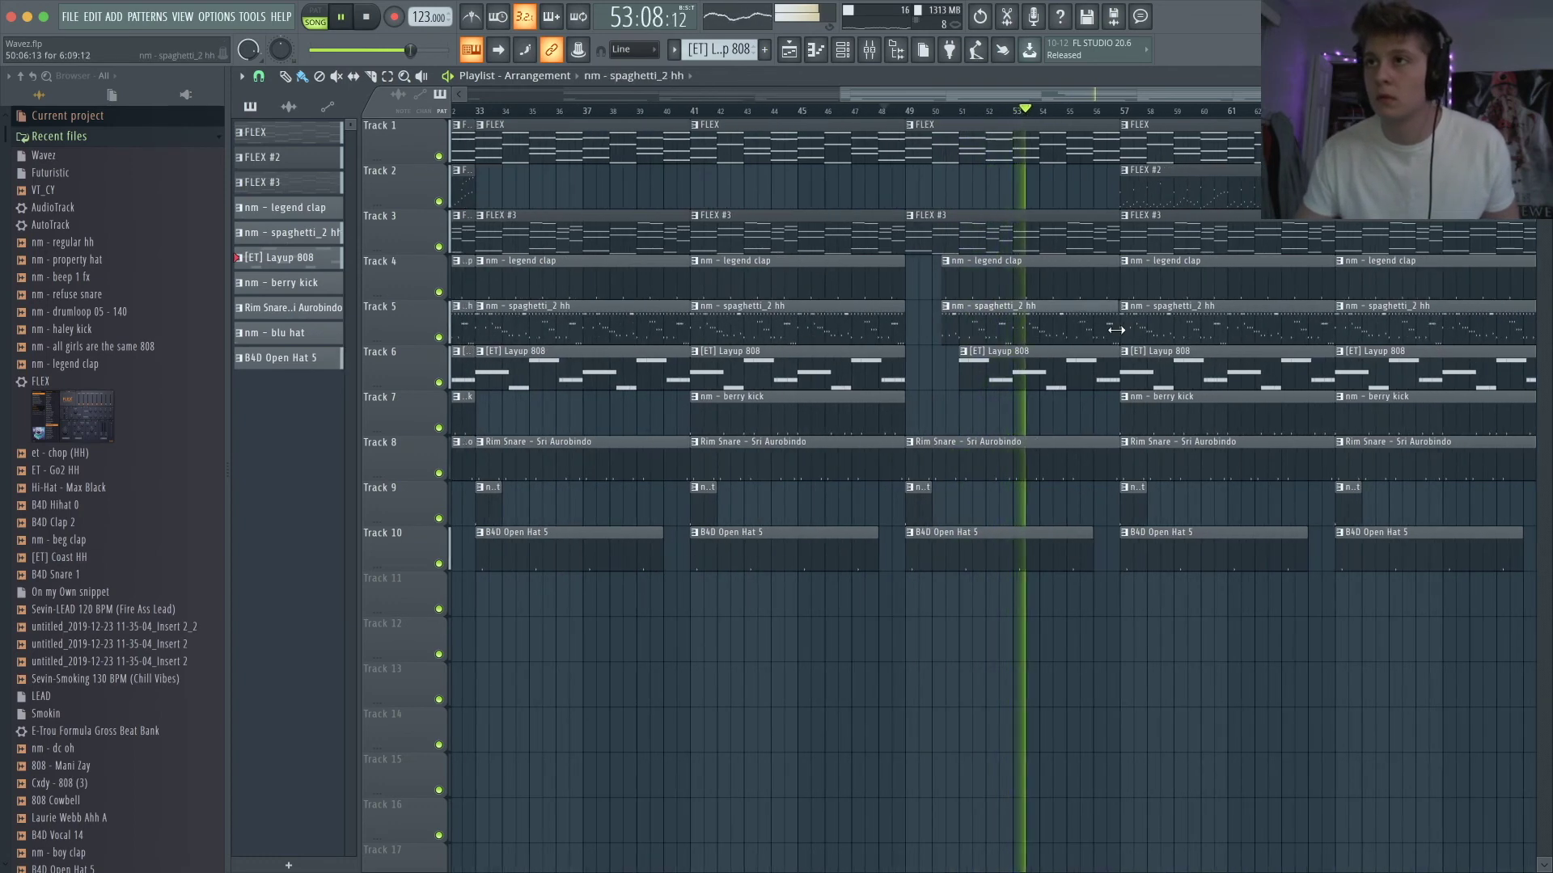
scroll(1117, 329, "up", 3)
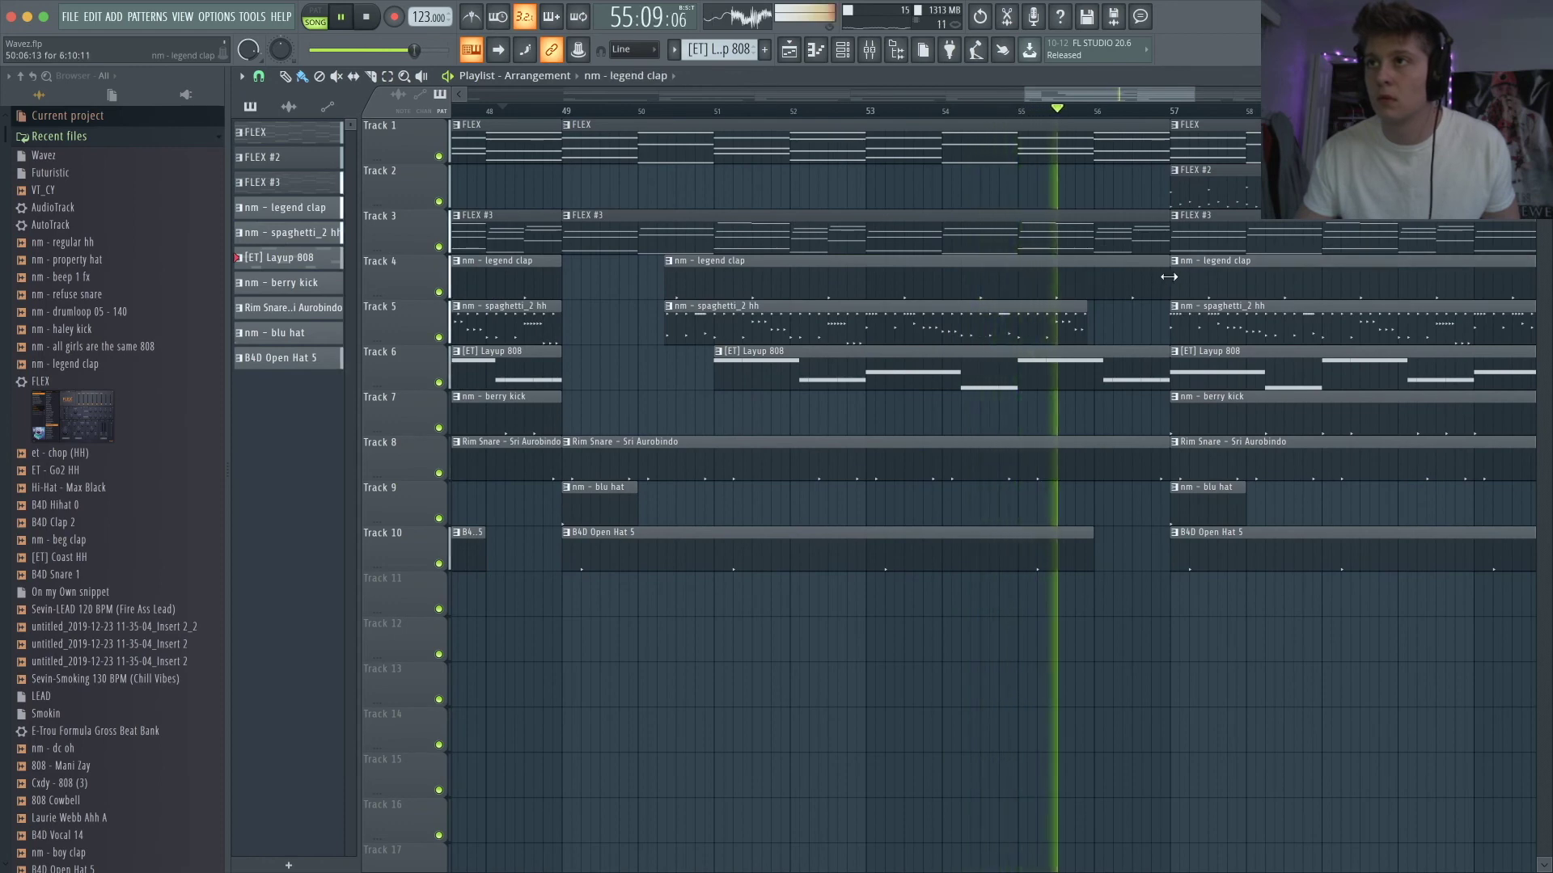
left_click_drag(1167, 277, 1087, 328)
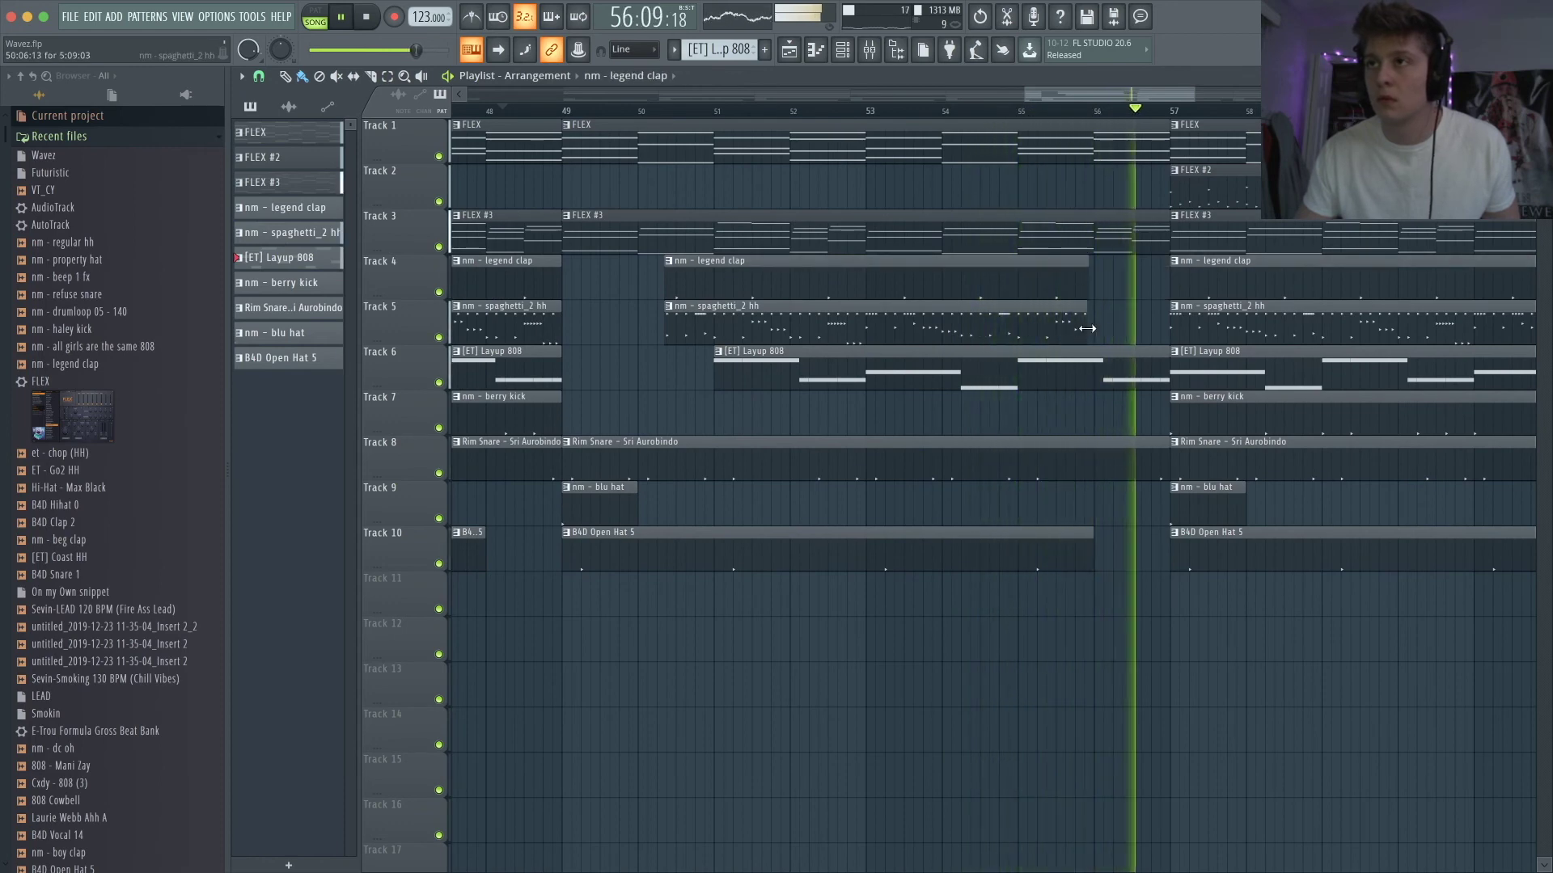
scroll(1103, 340, "down", 6)
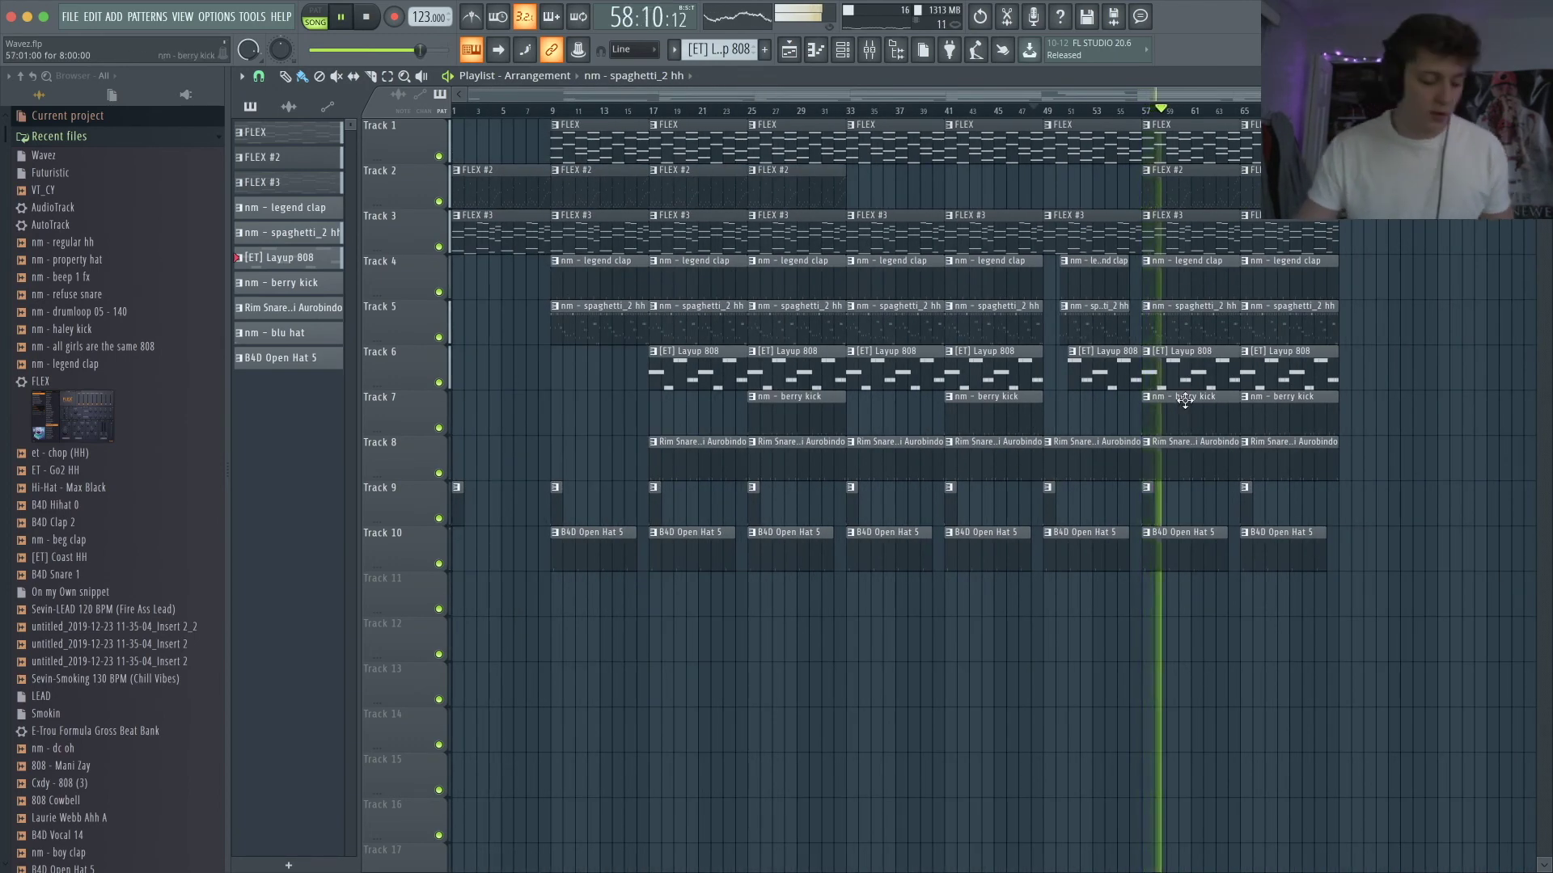
right_click(1206, 419)
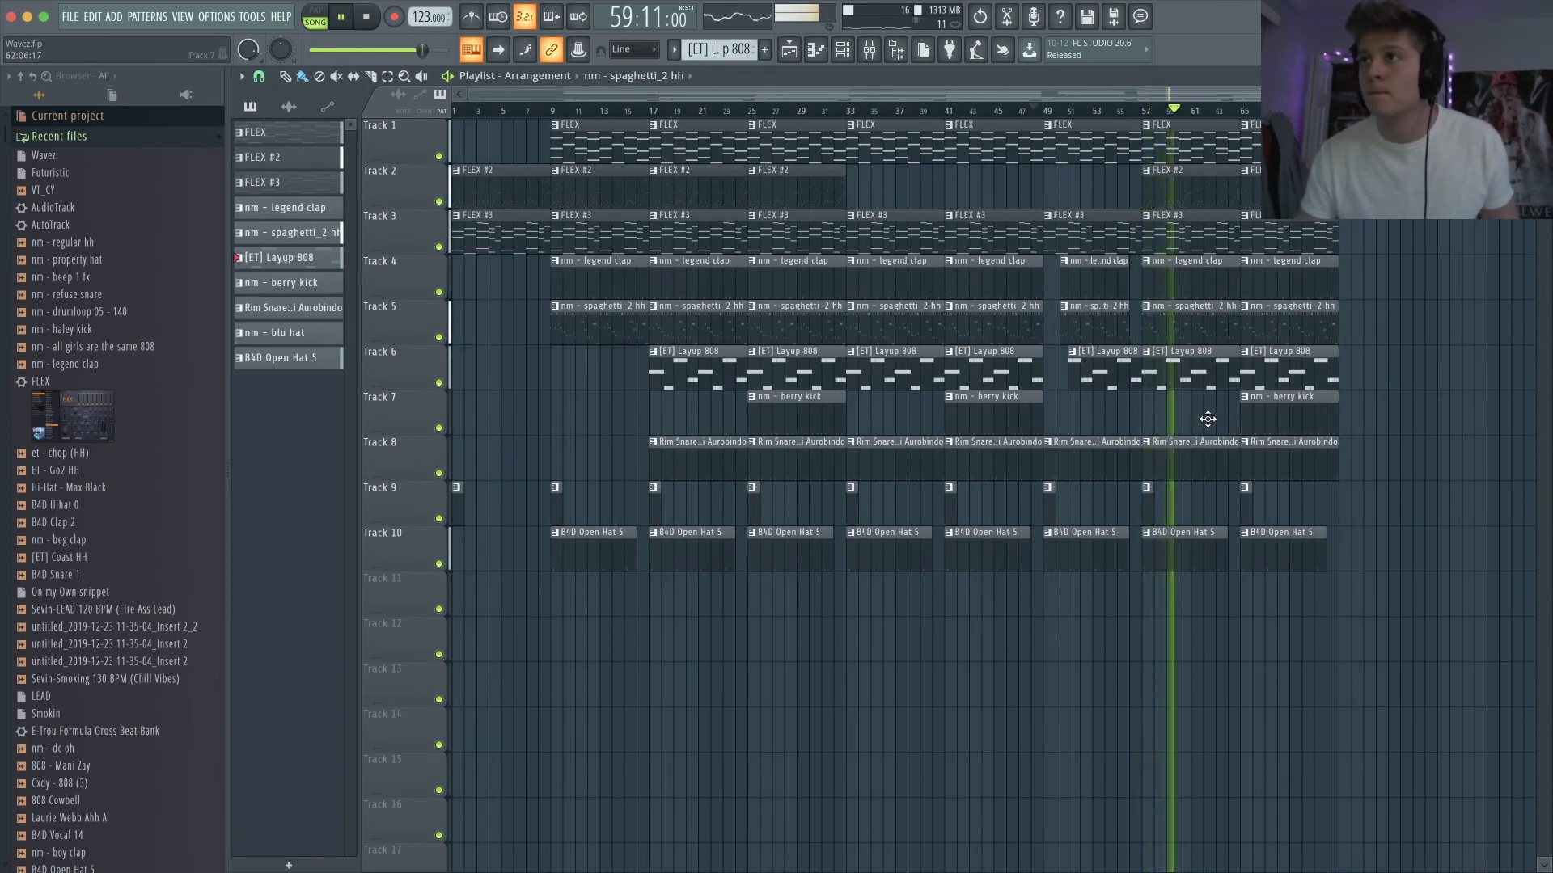
- Duplicate the last melody clips to form an outro of only FLEX #2 and FLEX #3 from bar 73 to bar 81, and play it
left_click_drag(1365, 243, 1295, 150)
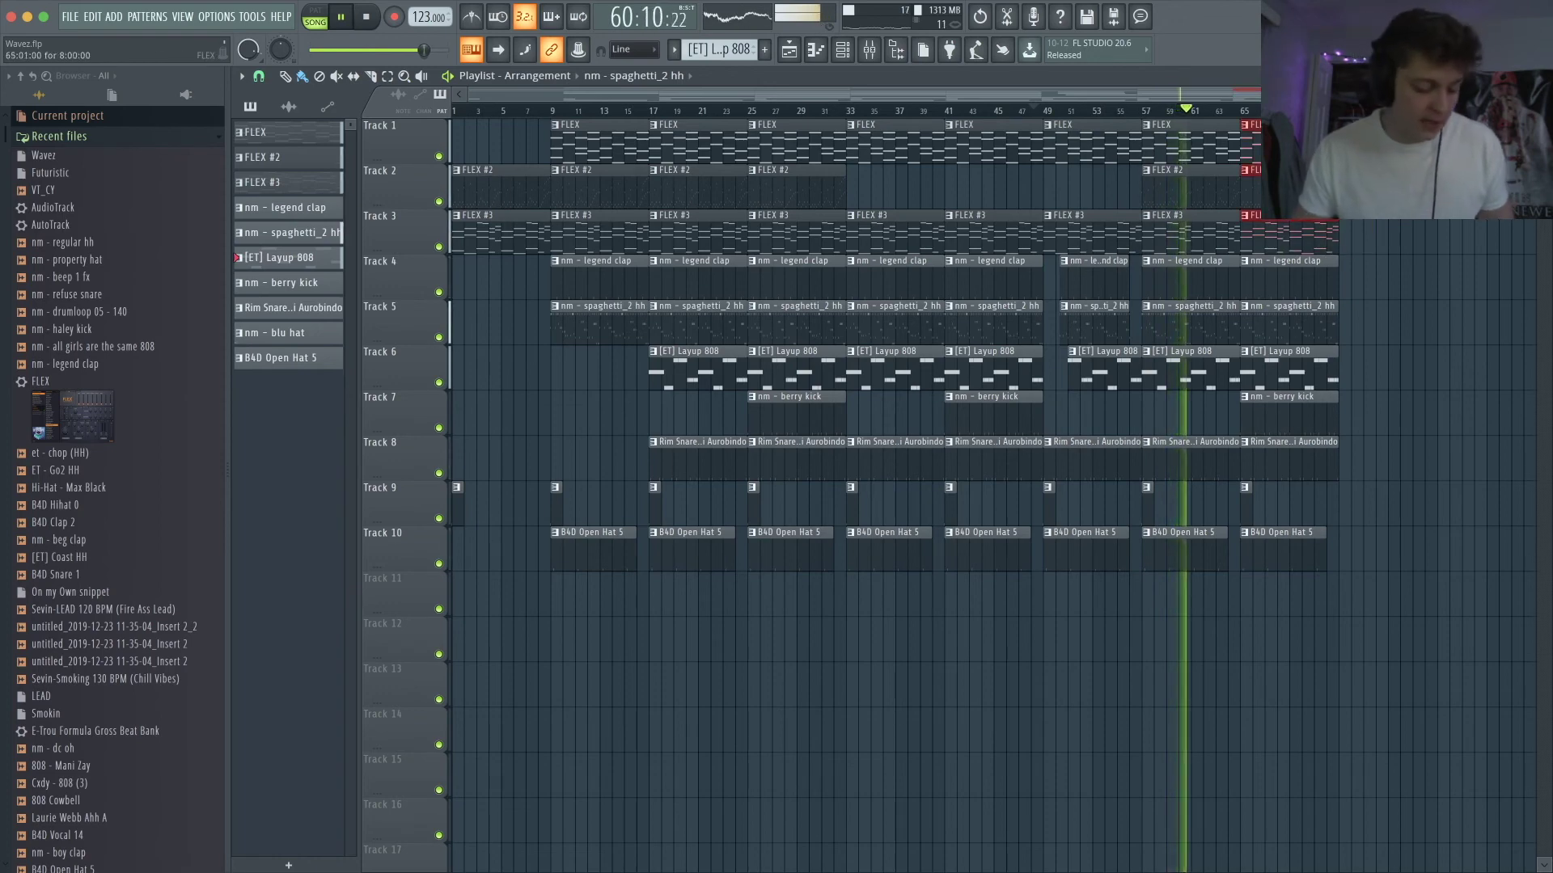
key("super+space")
left_click(1456, 318)
right_click(1457, 318)
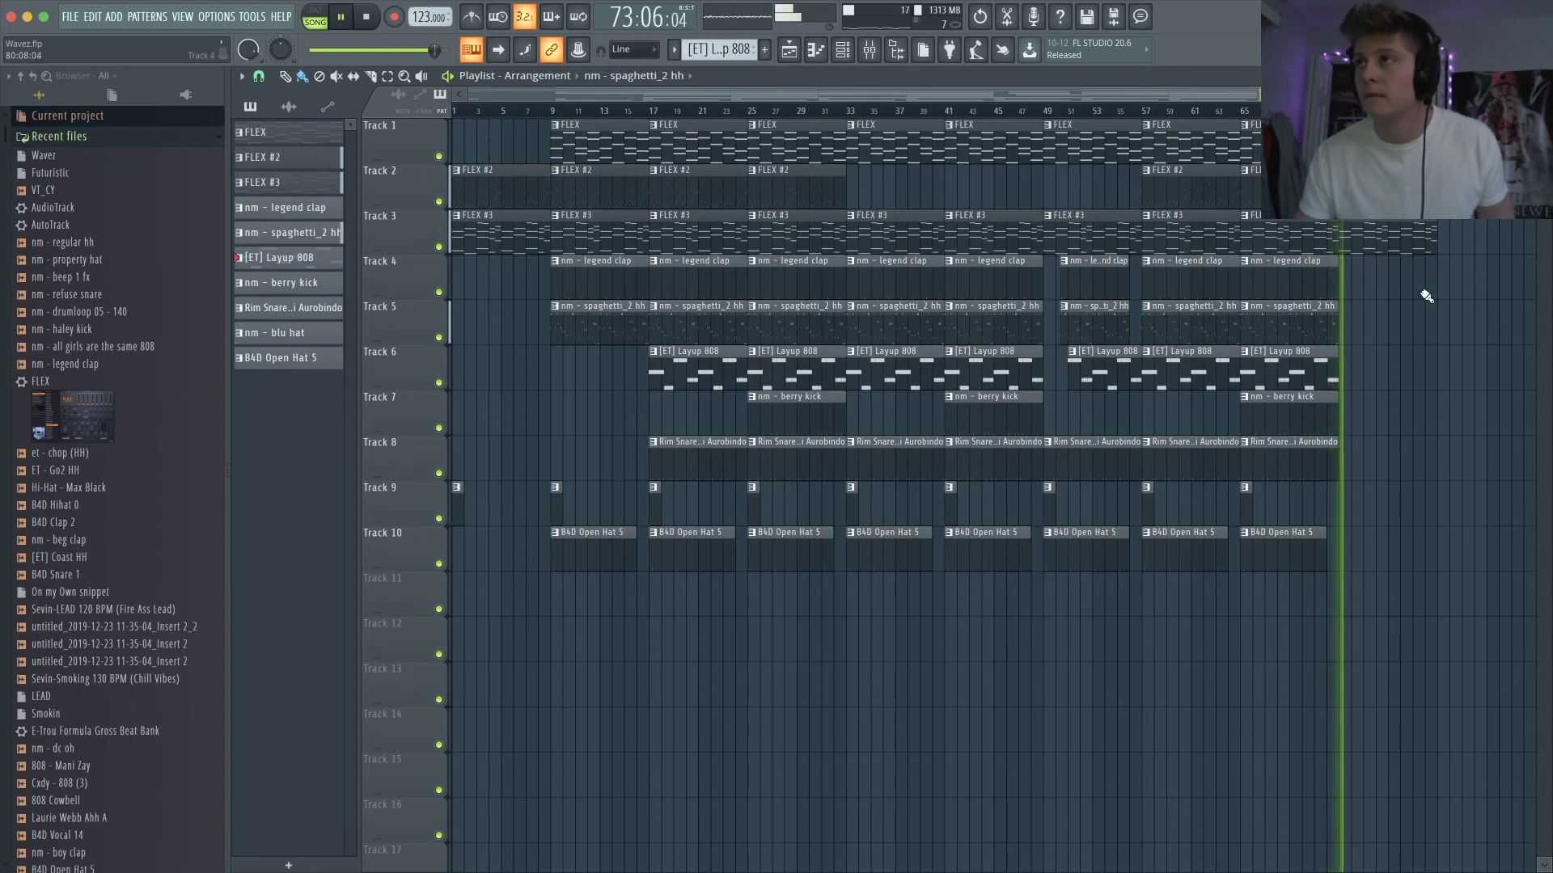
scroll(1415, 301, "down", 1)
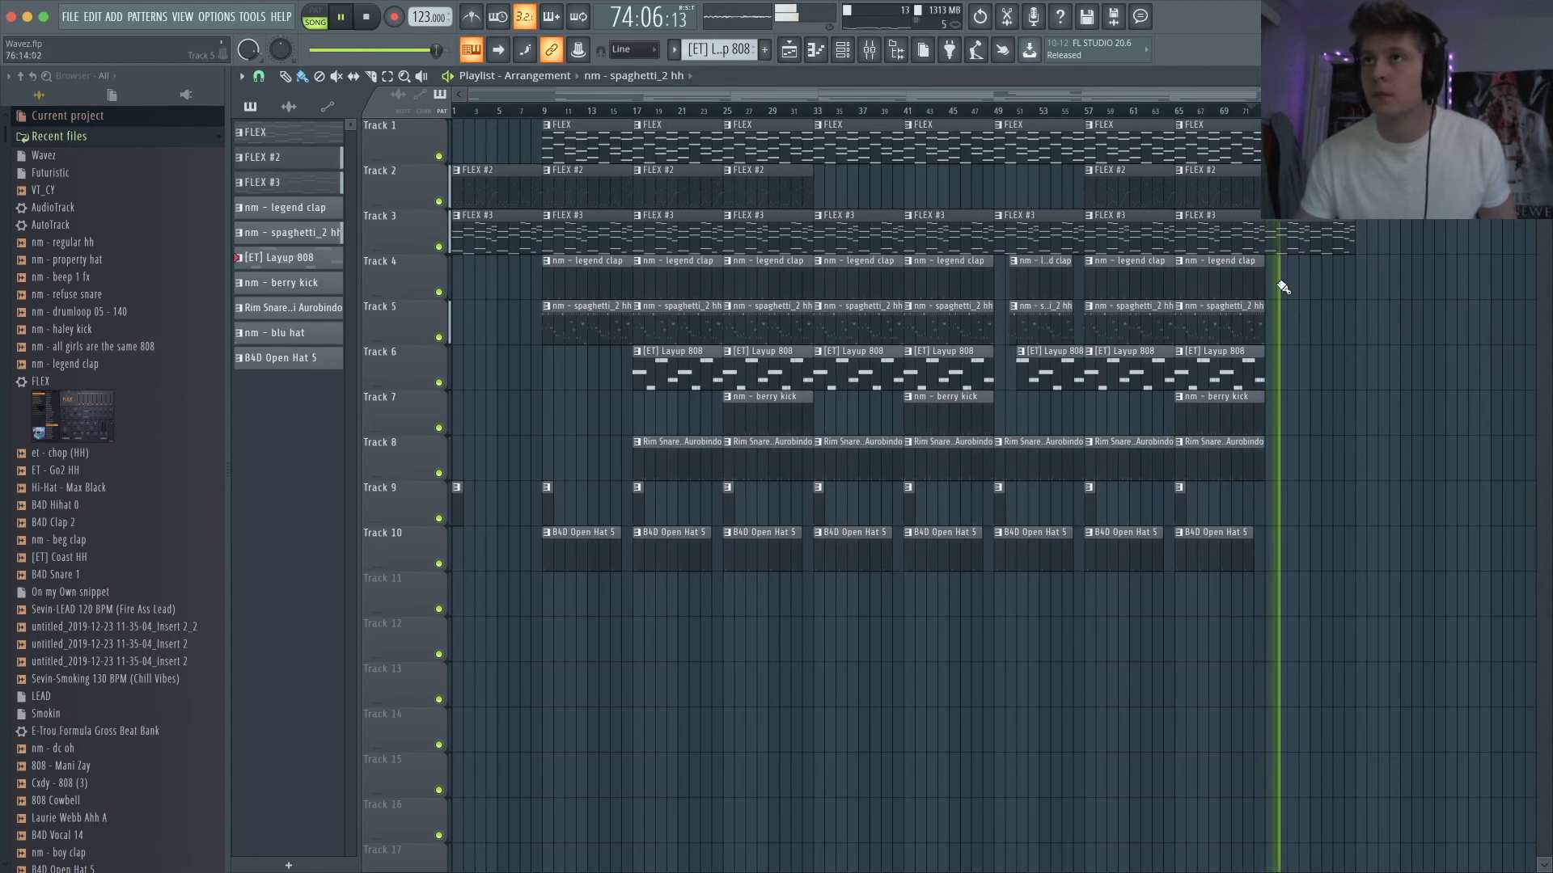
left_click(869, 49)
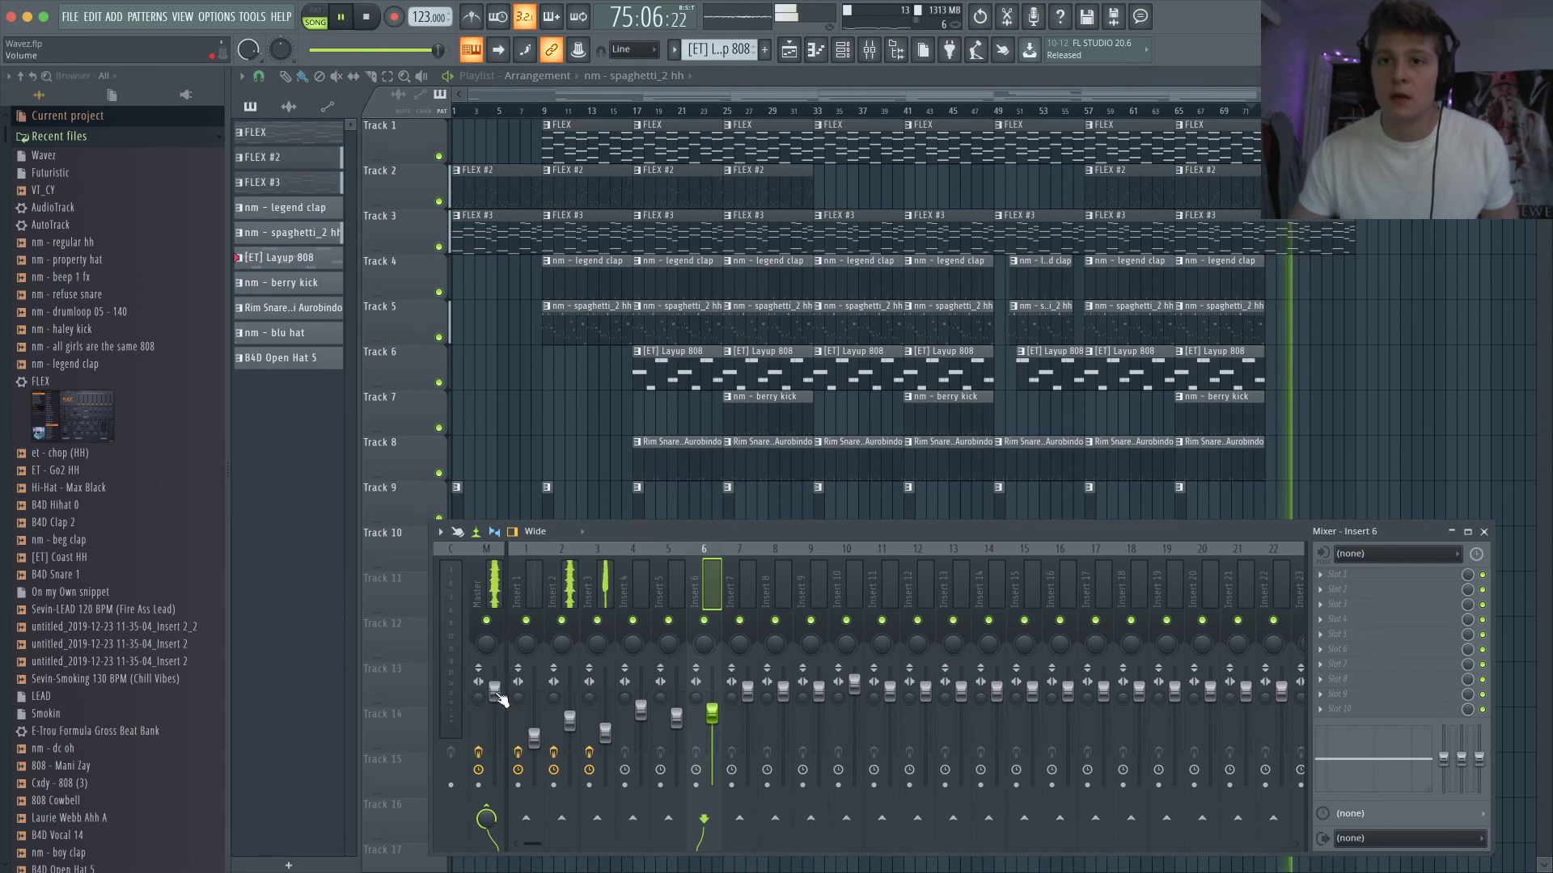
right_click(493, 643)
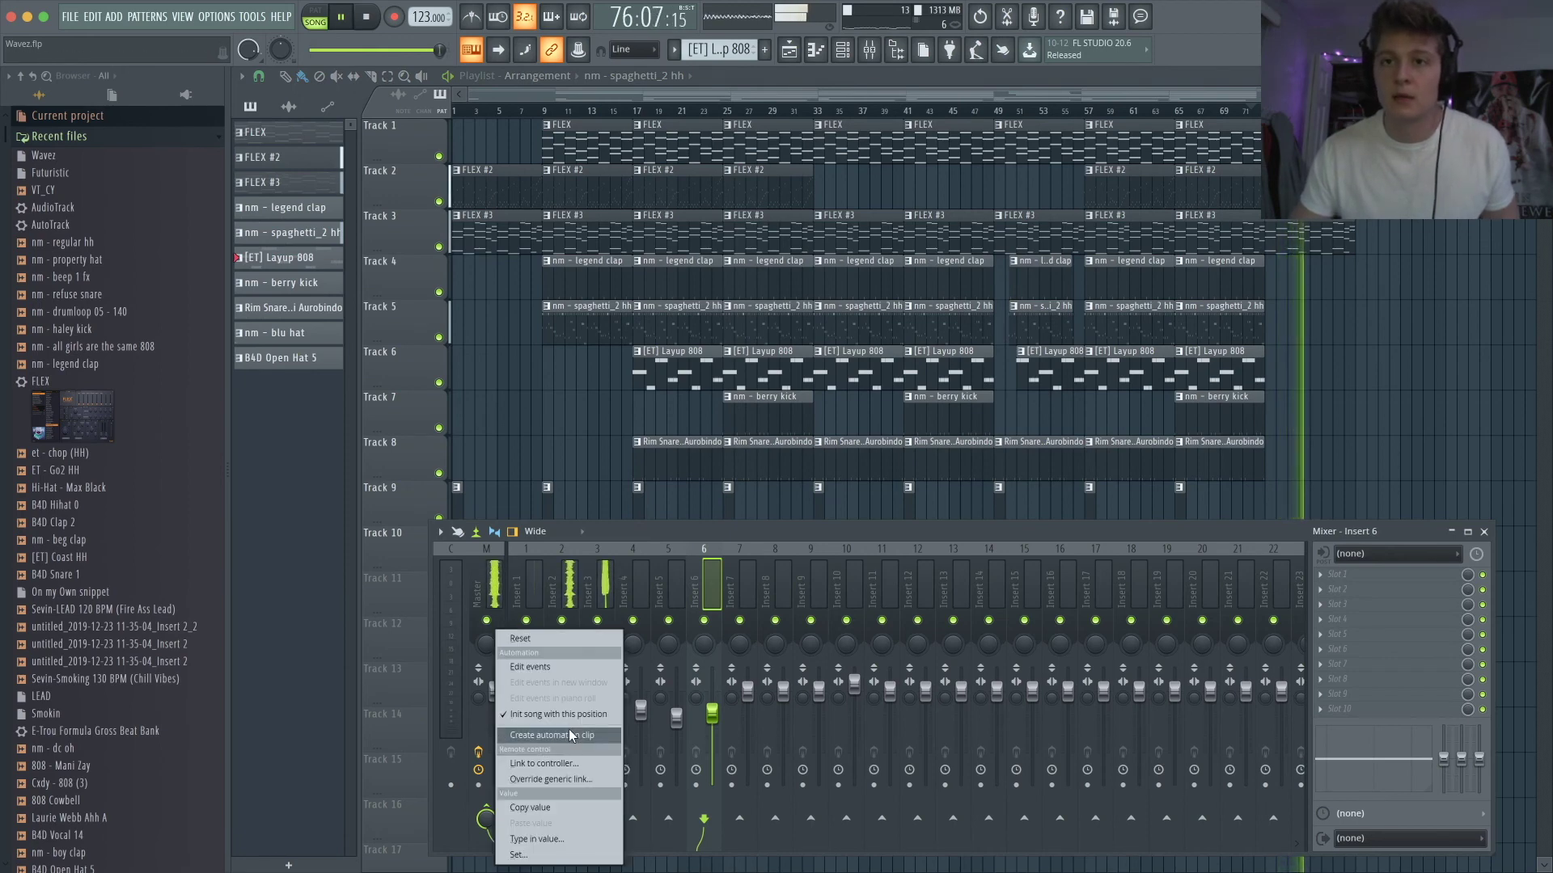
left_click(766, 537)
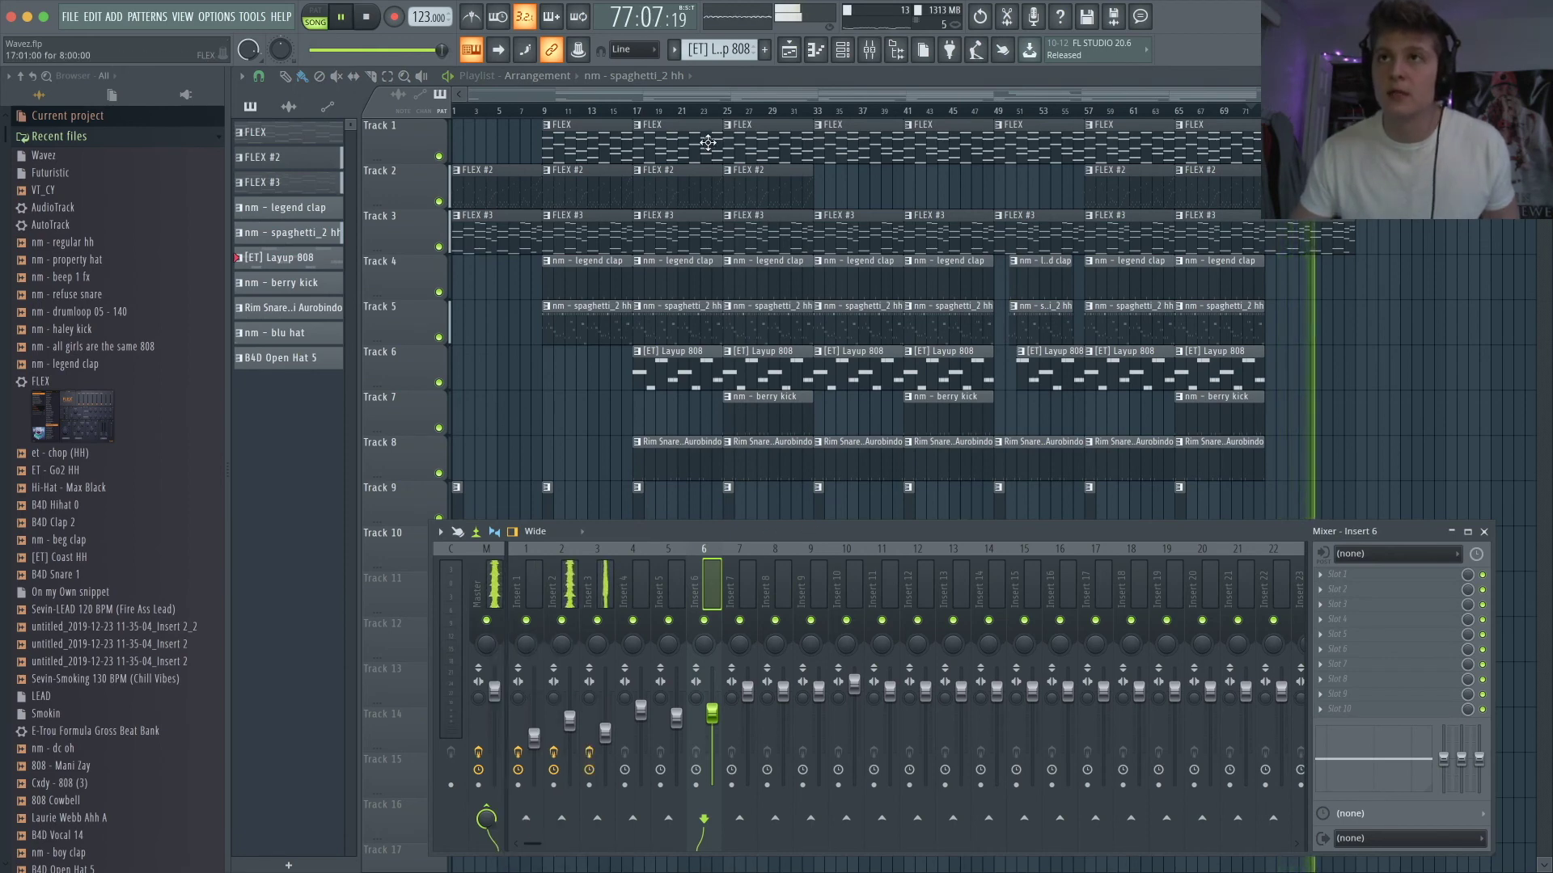
- Play from about bar 24 and set the ceiling of the master's Fruity Limiter to 3.8 dB
left_click(711, 111)
left_click(870, 52)
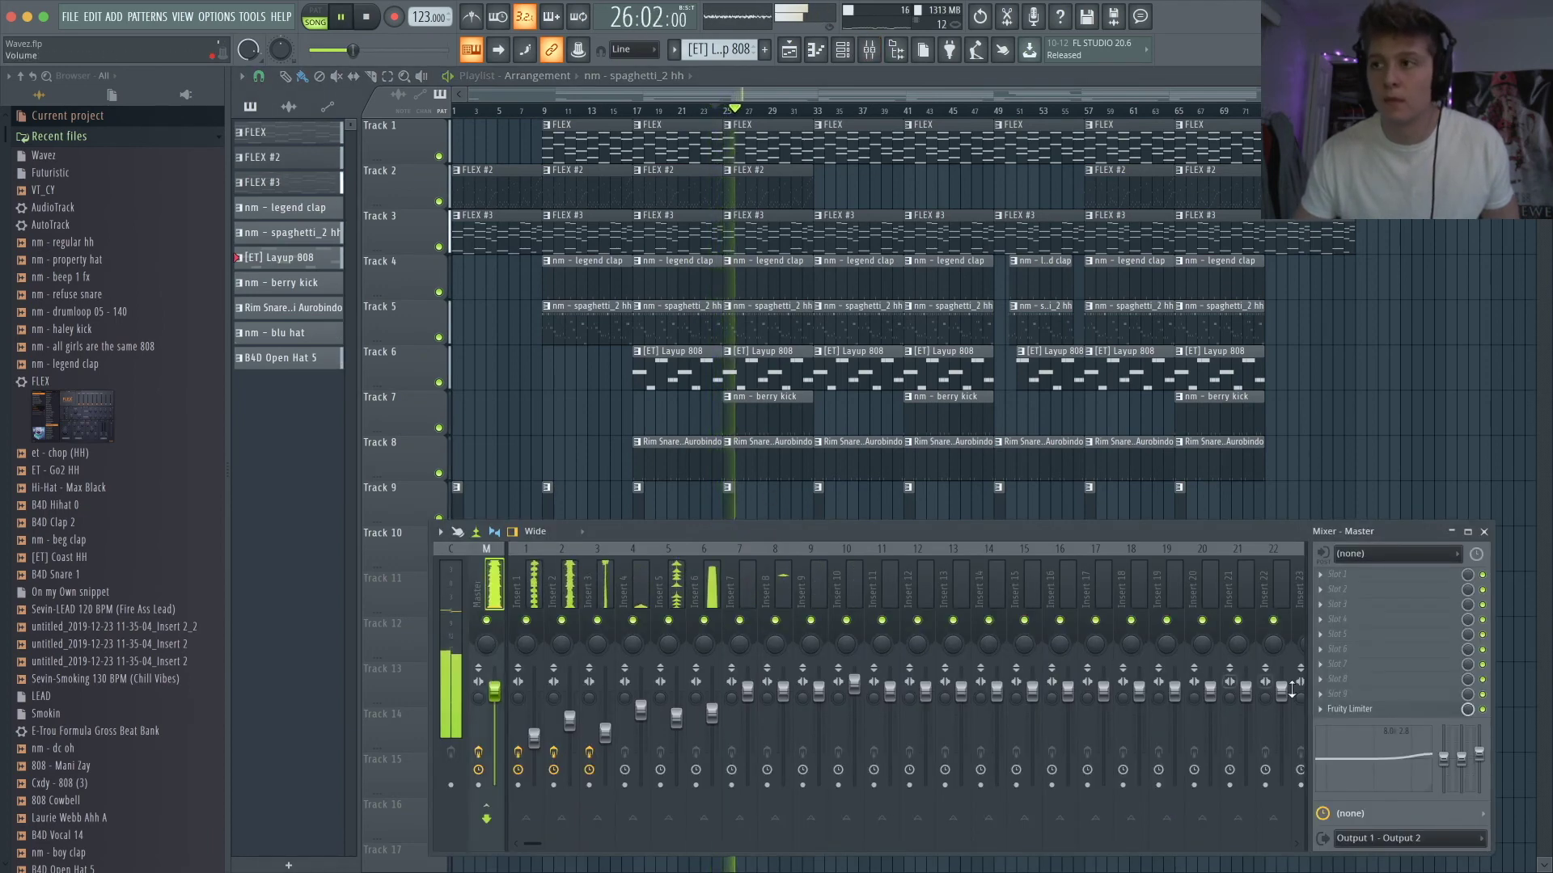
left_click(1350, 710)
left_click_drag(760, 717, 759, 700)
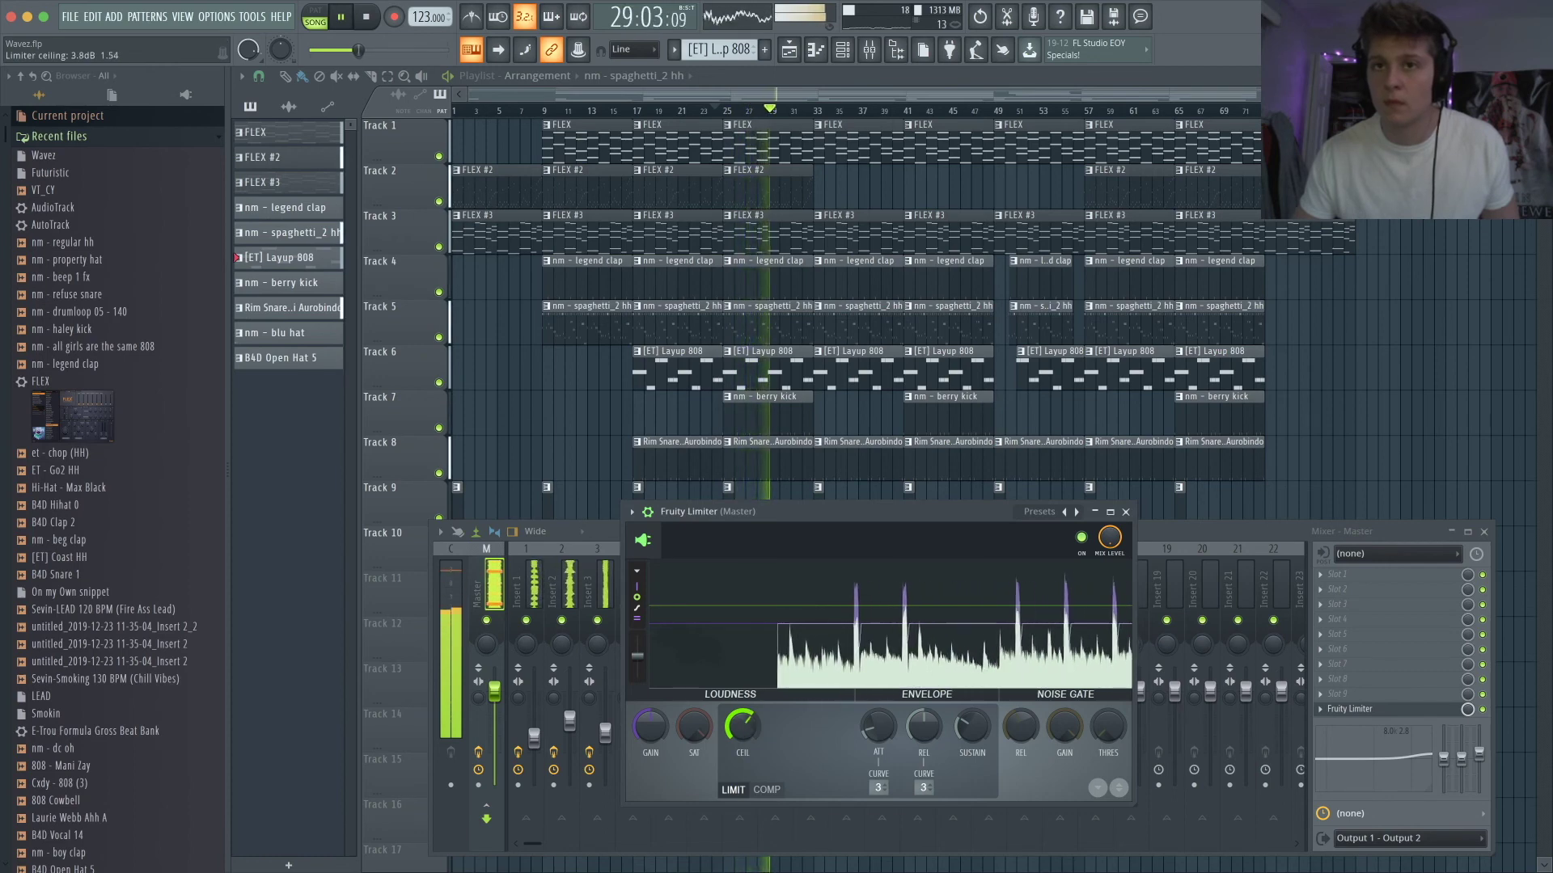
left_click(592, 704)
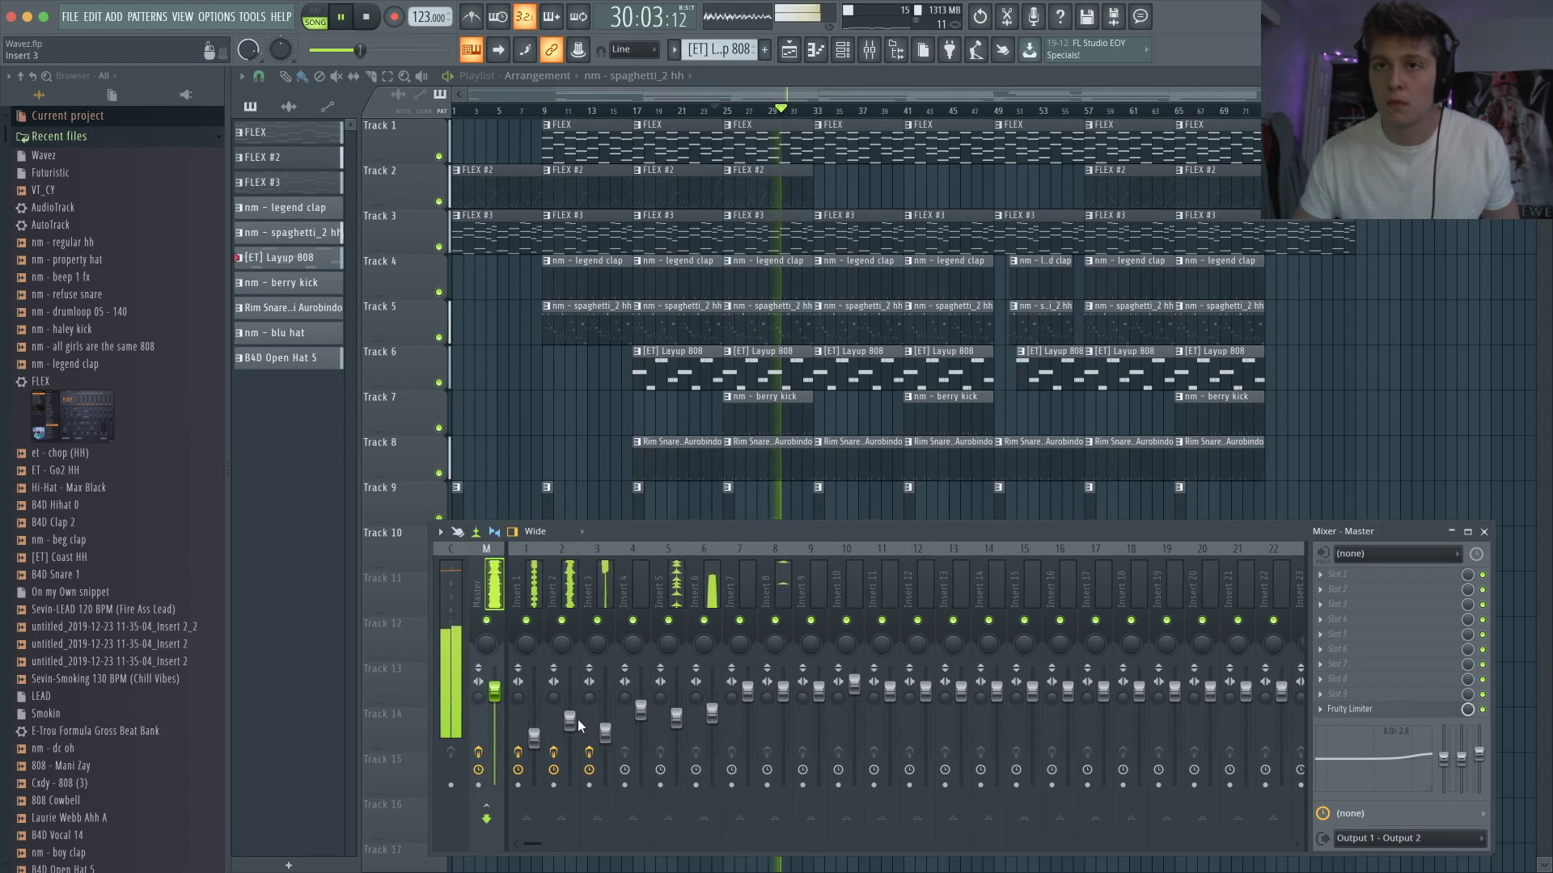
- Listen to the drum and 808 inserts with the melody inserts muted, and raise Insert 10's volume to 3.1 dB
left_click(533, 738)
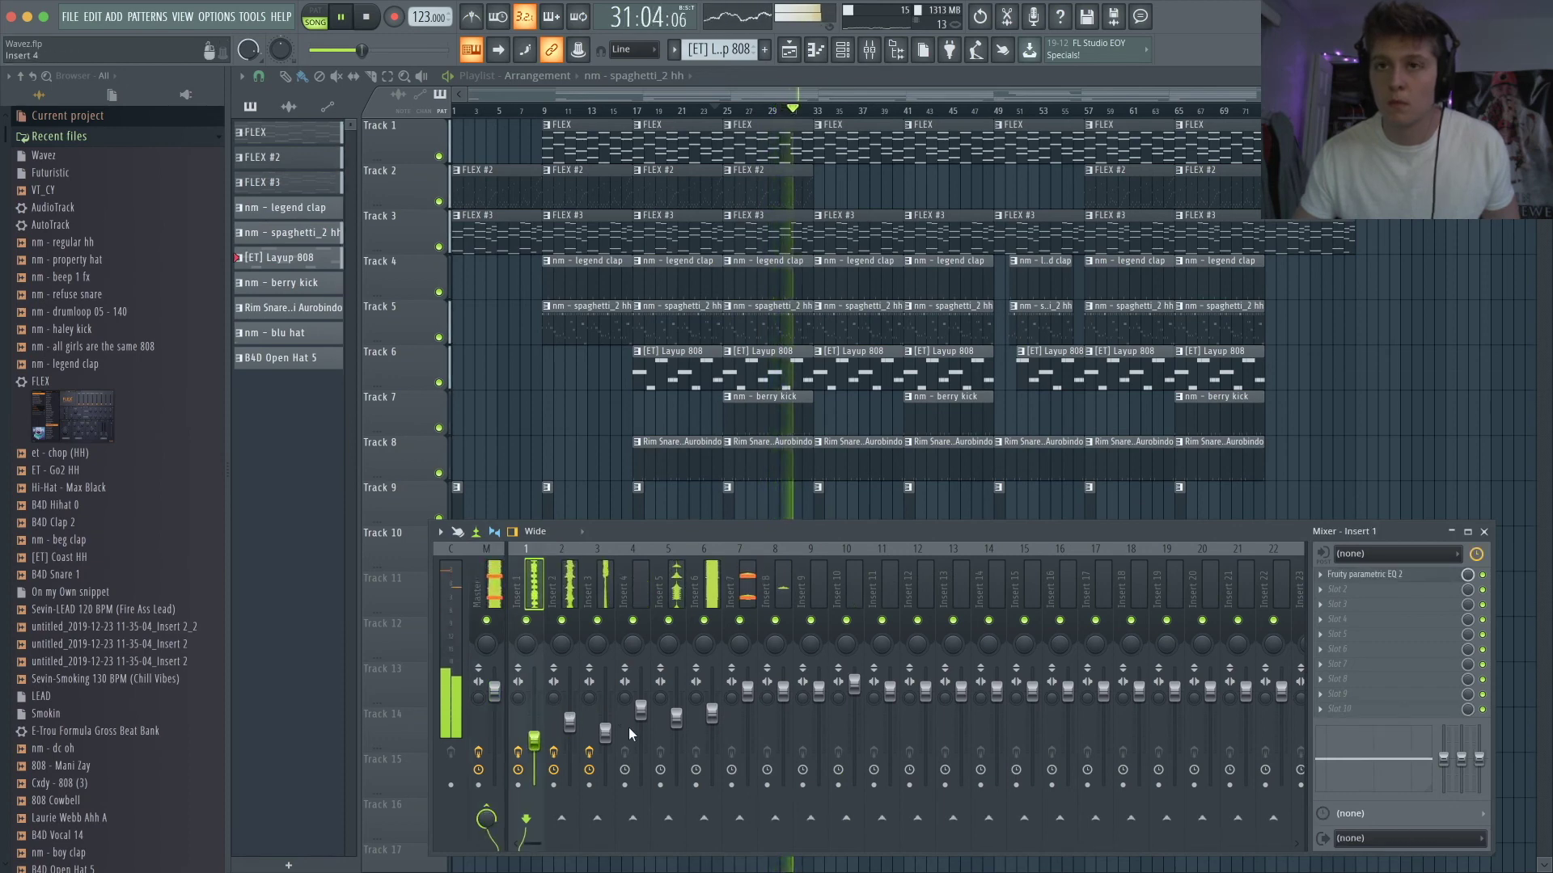
left_click(605, 731)
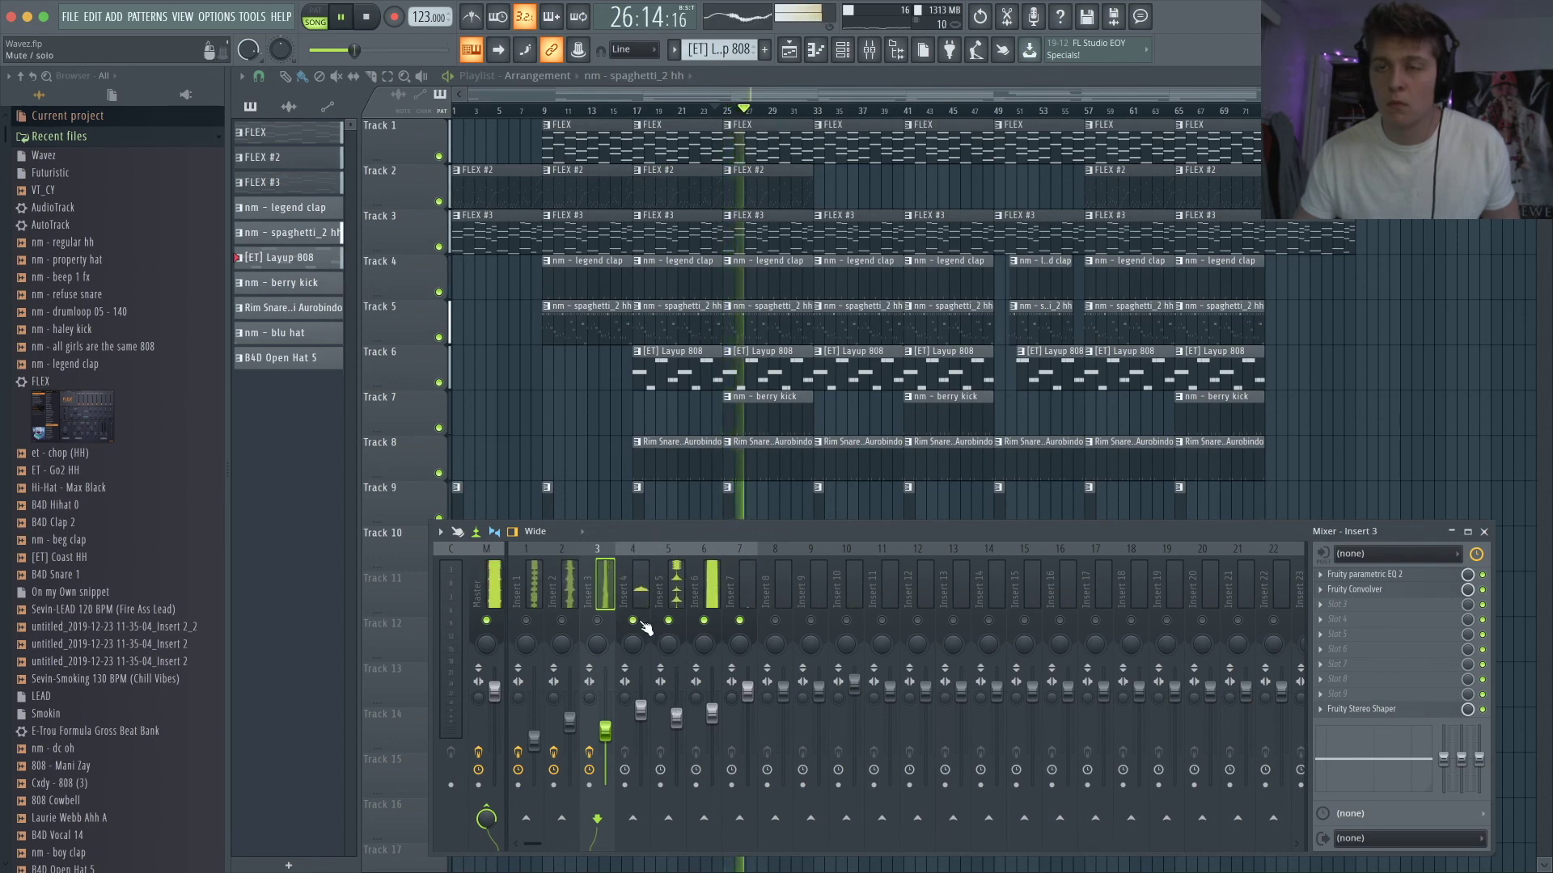
left_click(783, 692)
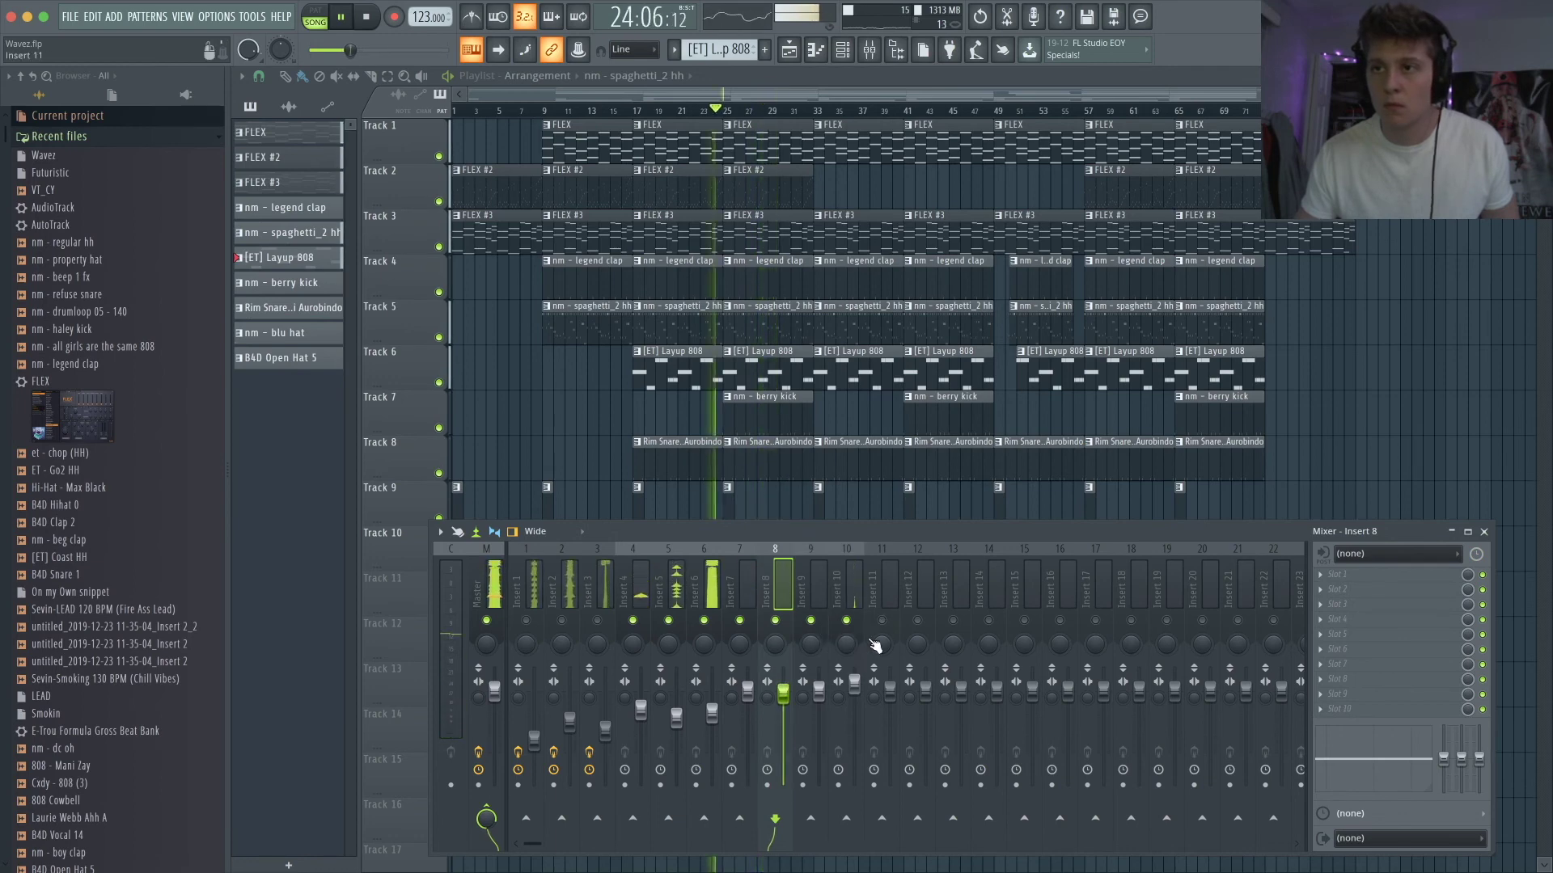
left_click_drag(856, 680, 856, 673)
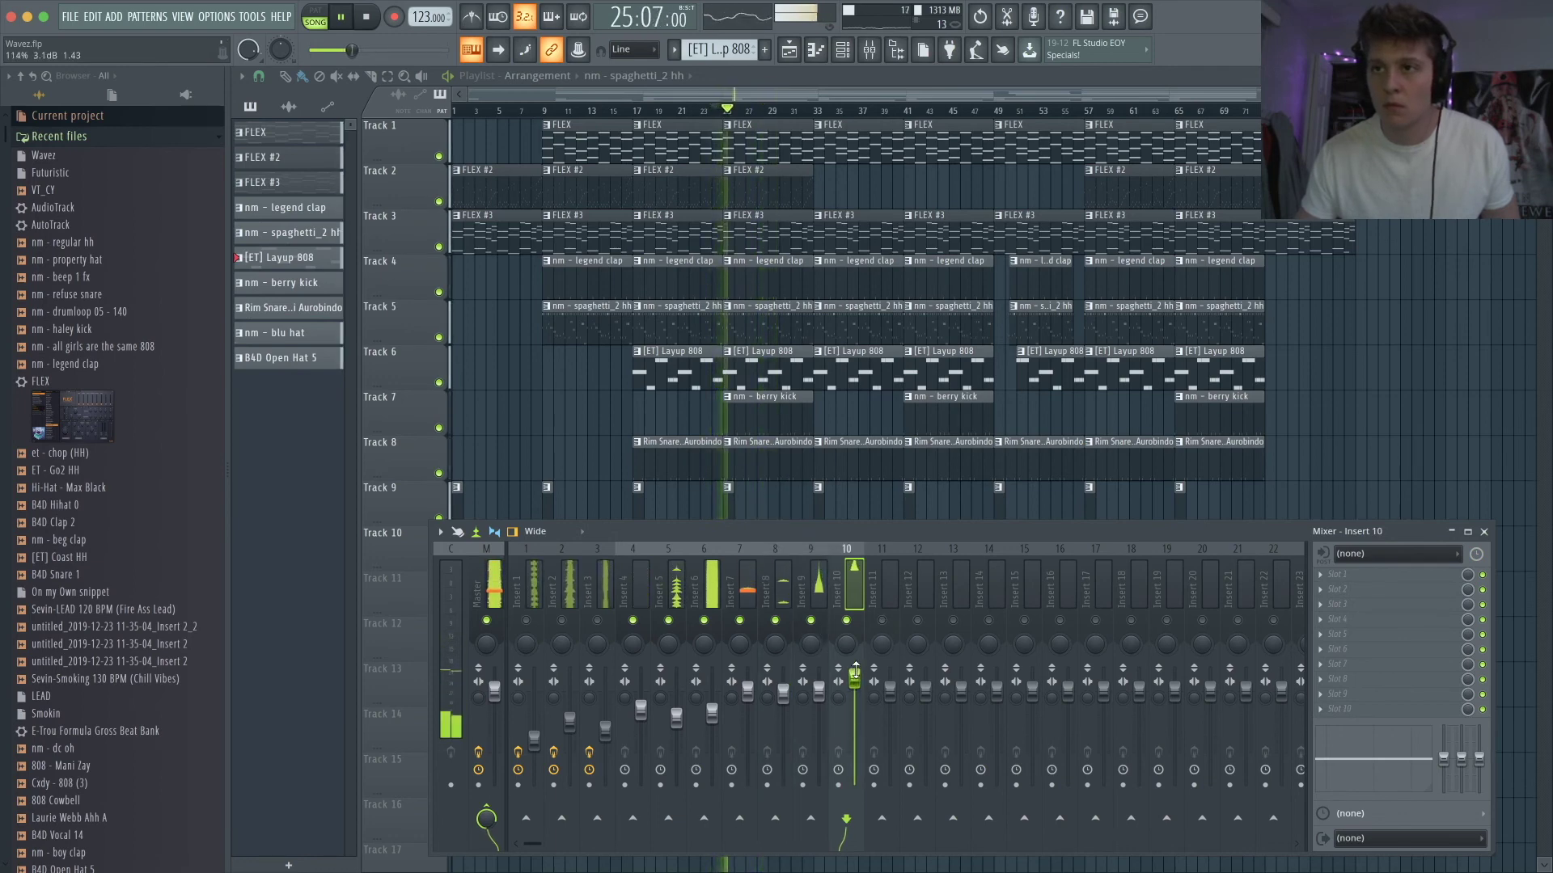
- Unmute the melody inserts and slightly lower the volumes of Inserts 1, 2 and 3
left_click(597, 620)
left_click_drag(605, 731, 570, 724)
left_click(561, 620)
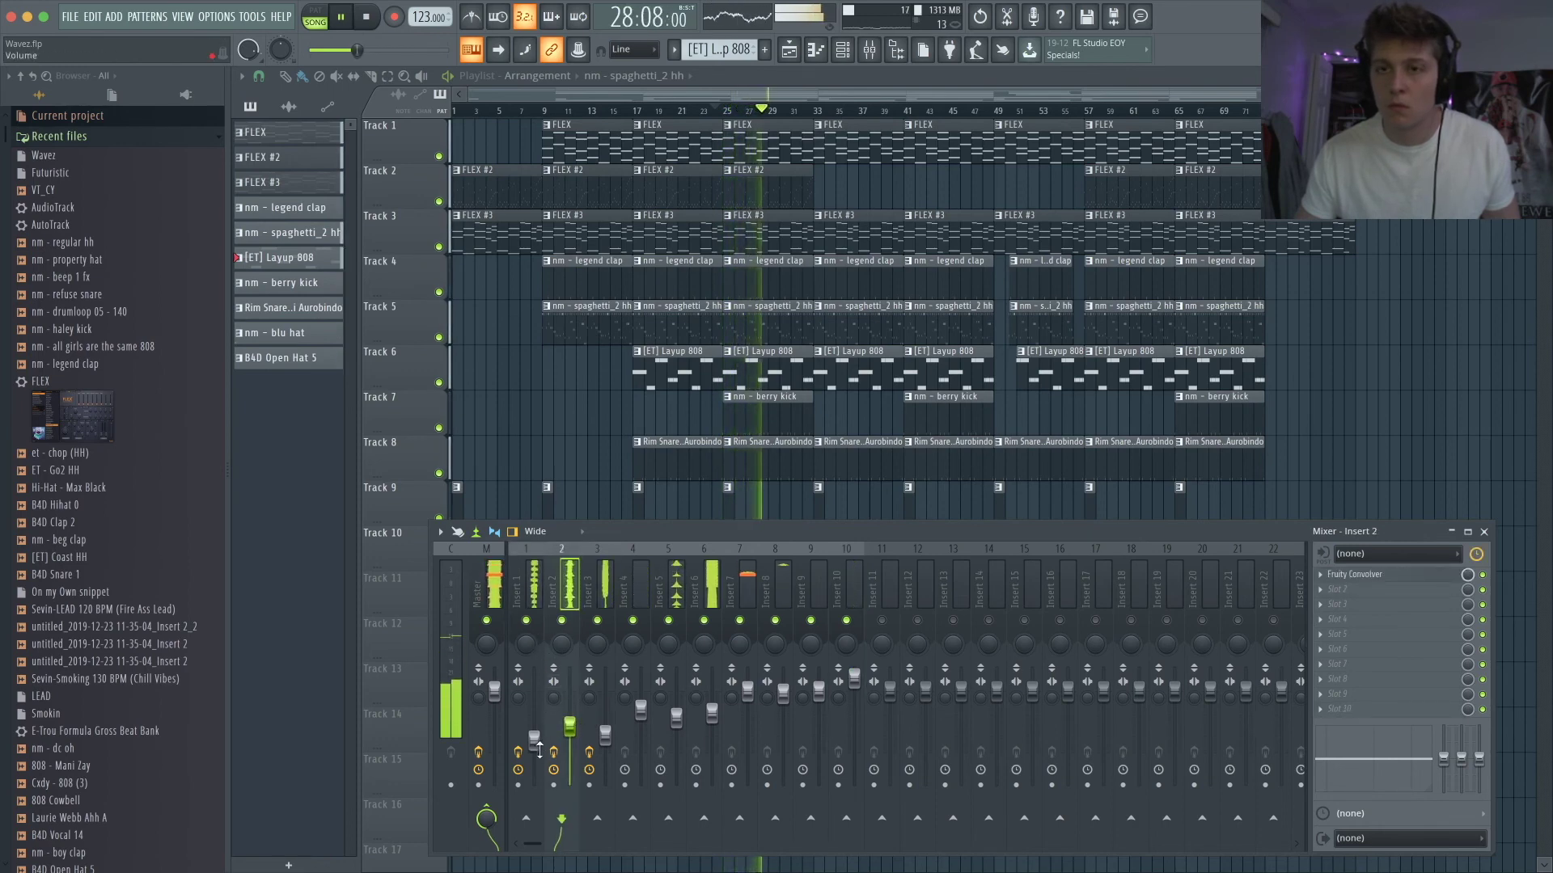
- Try a slightly higher master volume, and set the ceiling of the master's Fruity Limiter to 3.4 dB
left_click_drag(495, 694, 495, 689)
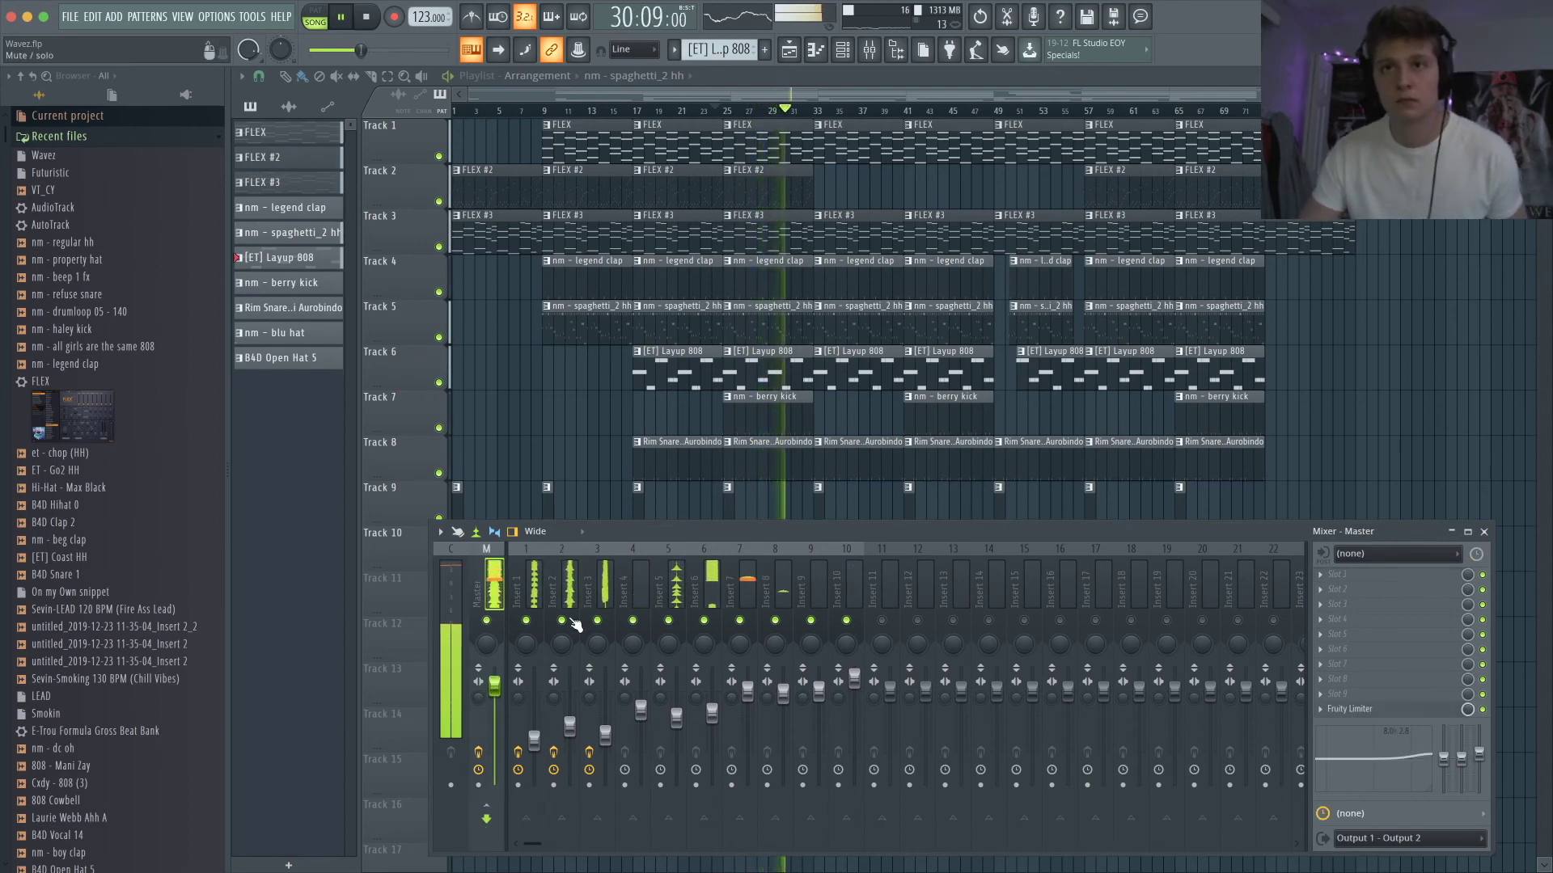
left_click(747, 690)
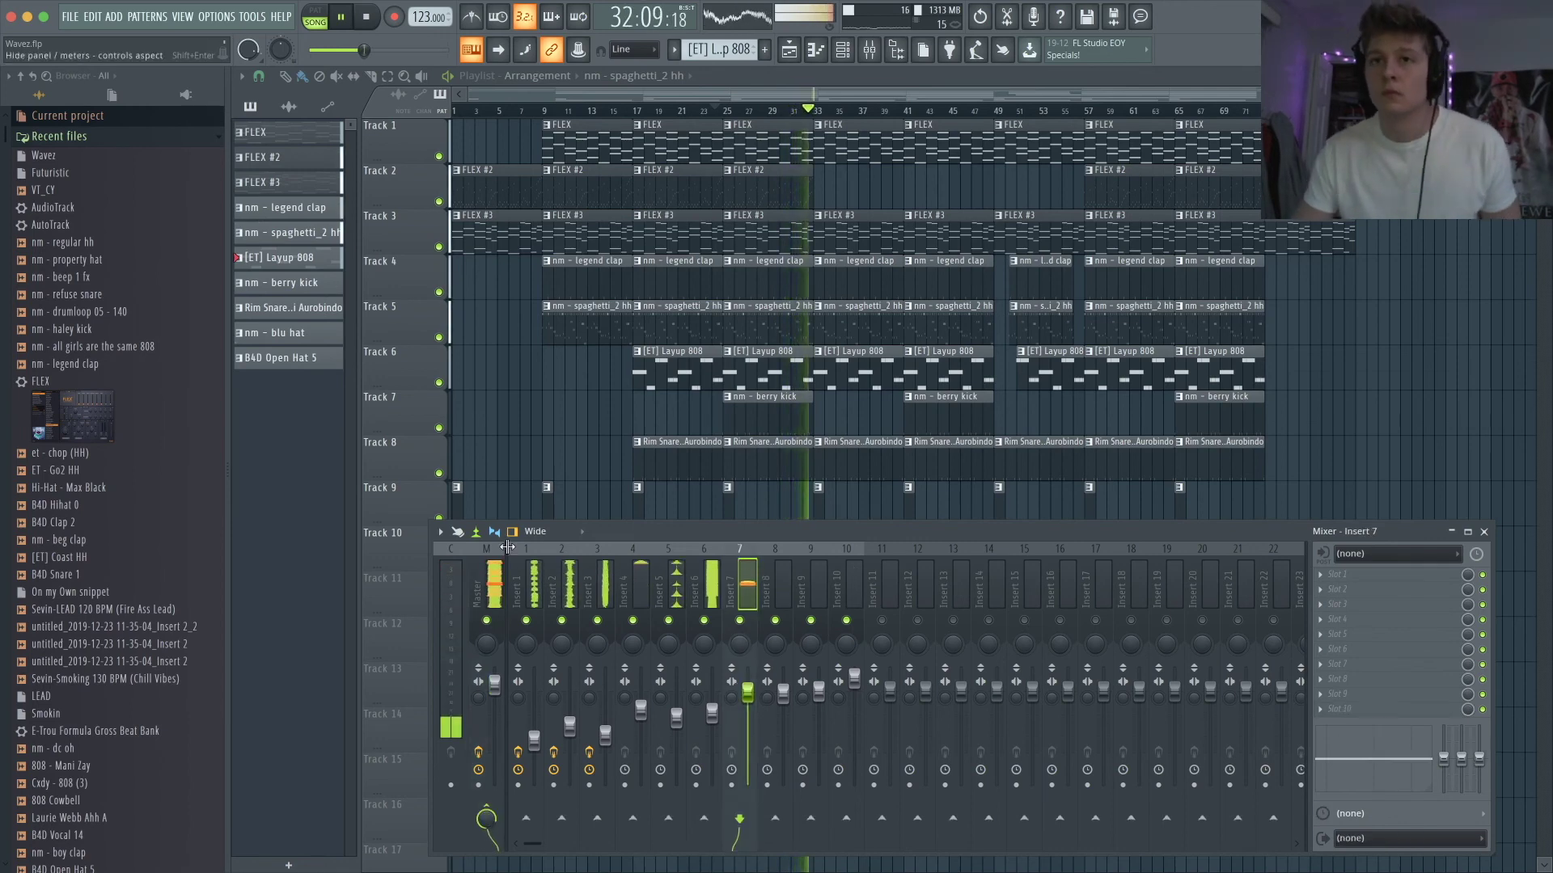
left_click(494, 574)
left_click(1349, 708)
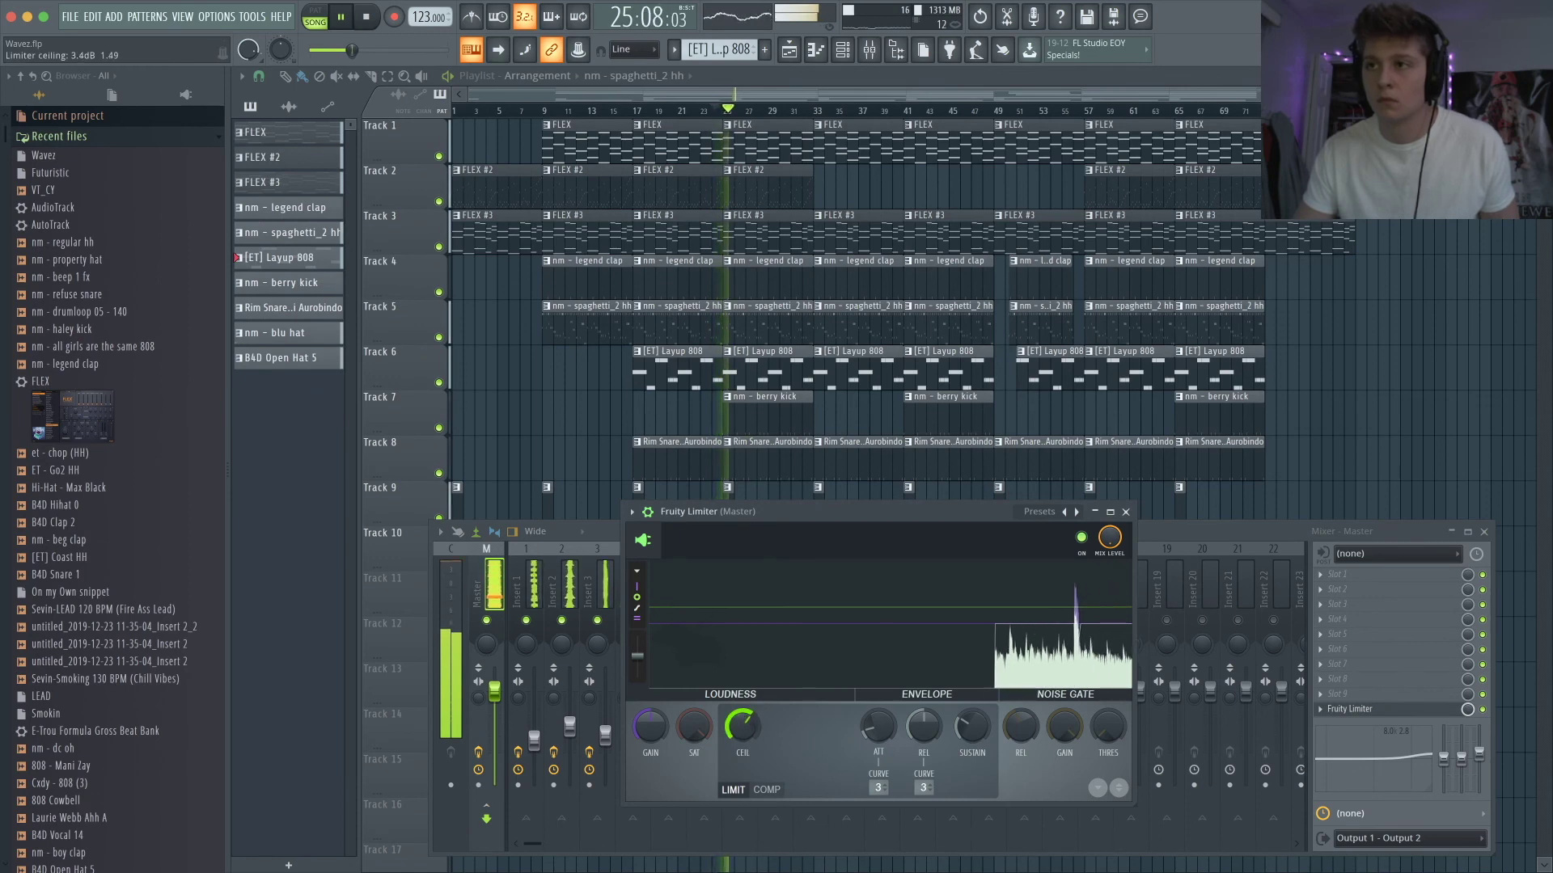
left_click(1125, 512)
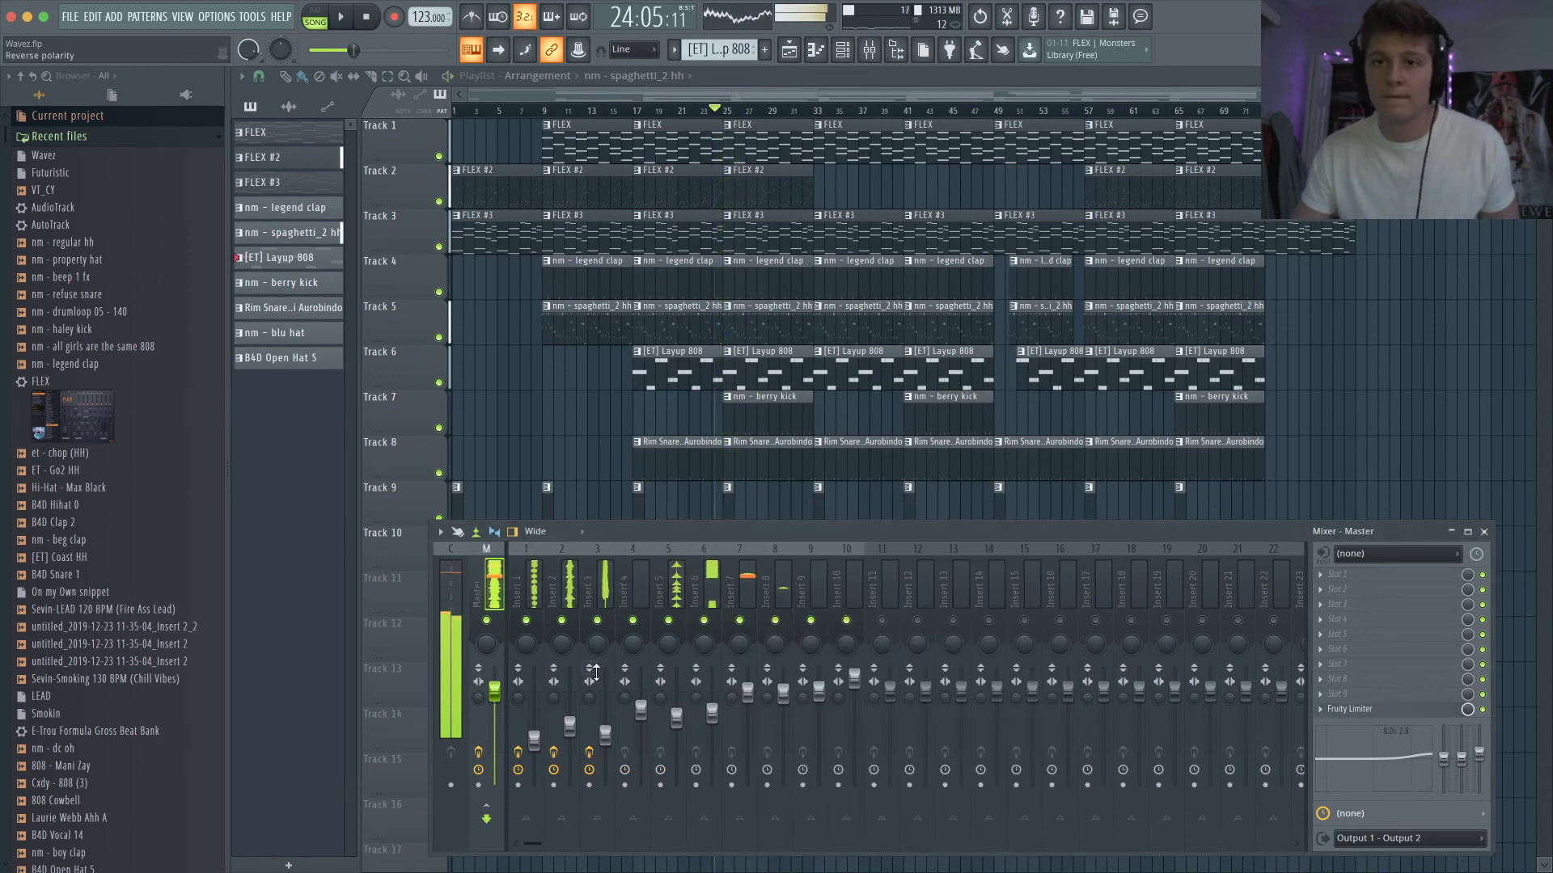
- Stop playback, create an automation clip for the master volume, and close the mixer
key("space")
right_click(496, 692)
left_click(550, 736)
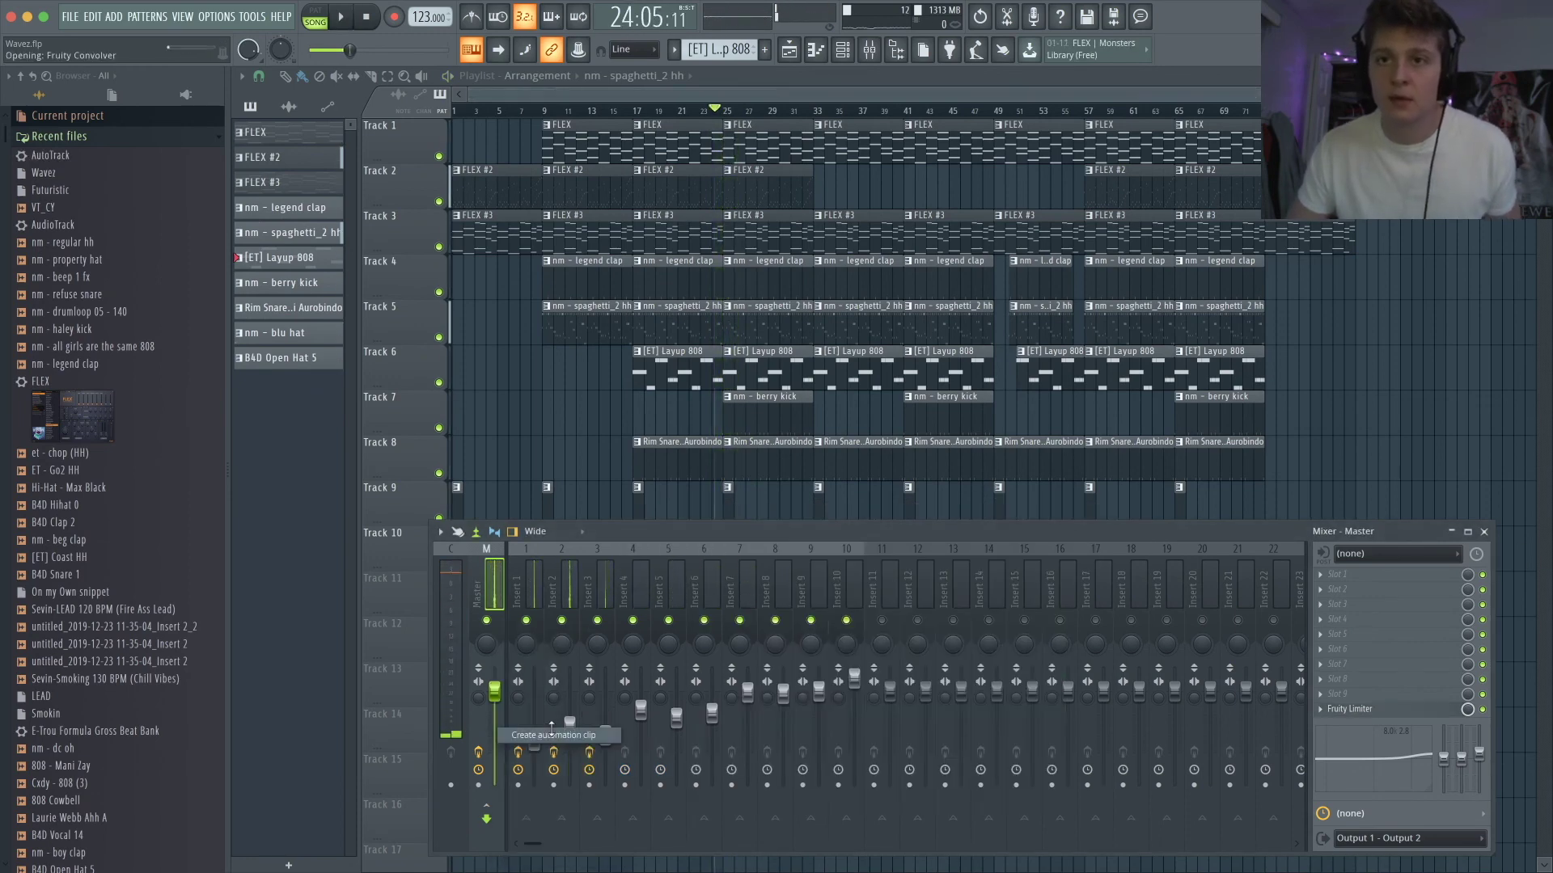
left_click(1484, 531)
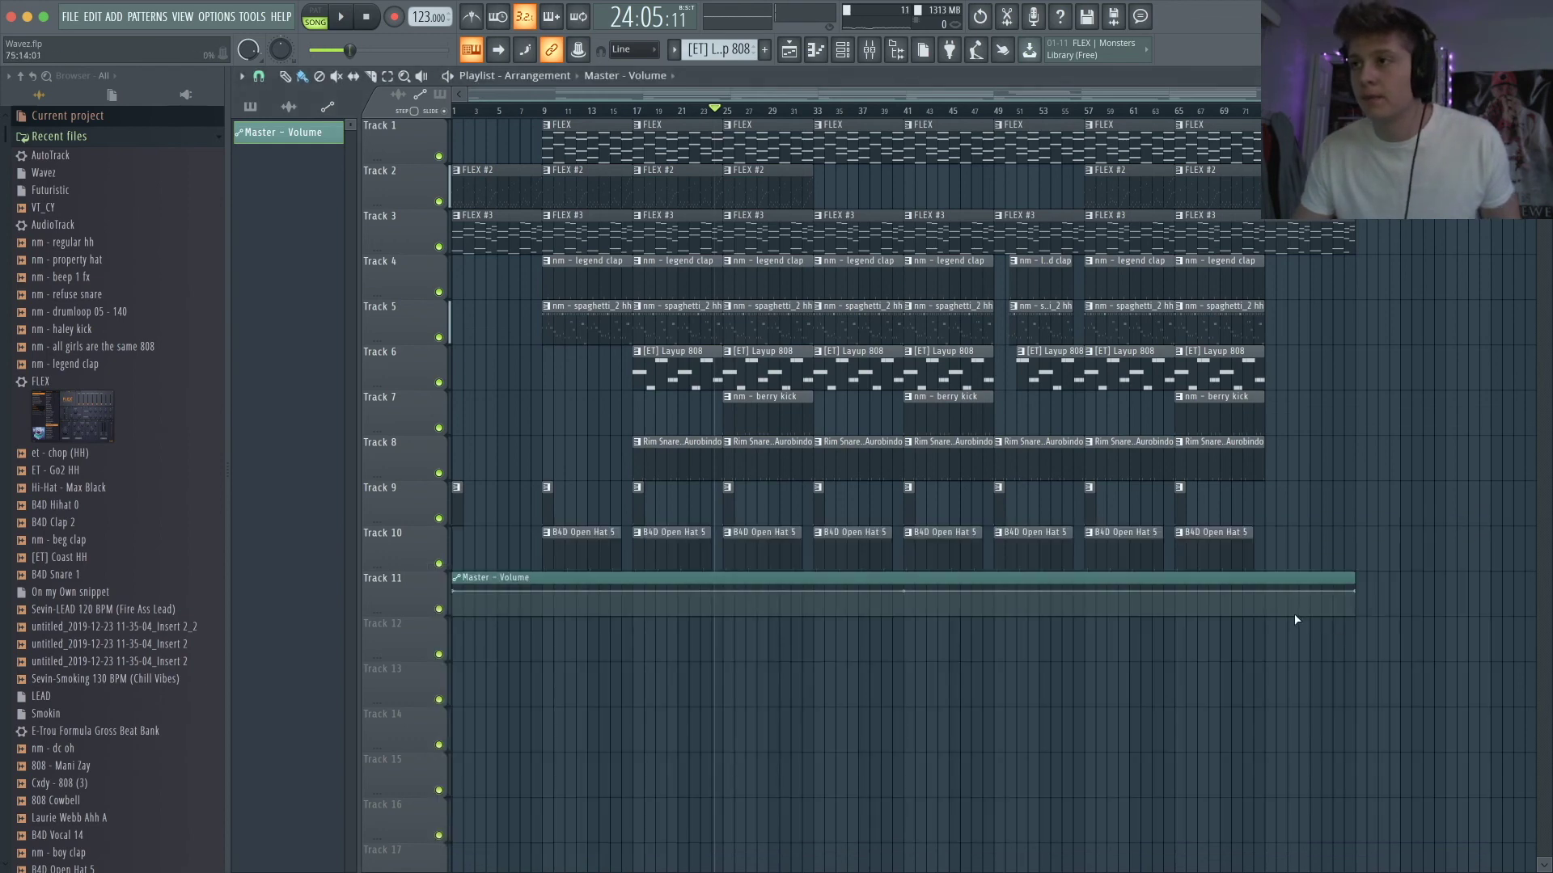
- Shape the Master - Volume automation into a curved fade-out from bar 73 down to 0% at bar 81
scroll(1295, 619, "up", 6)
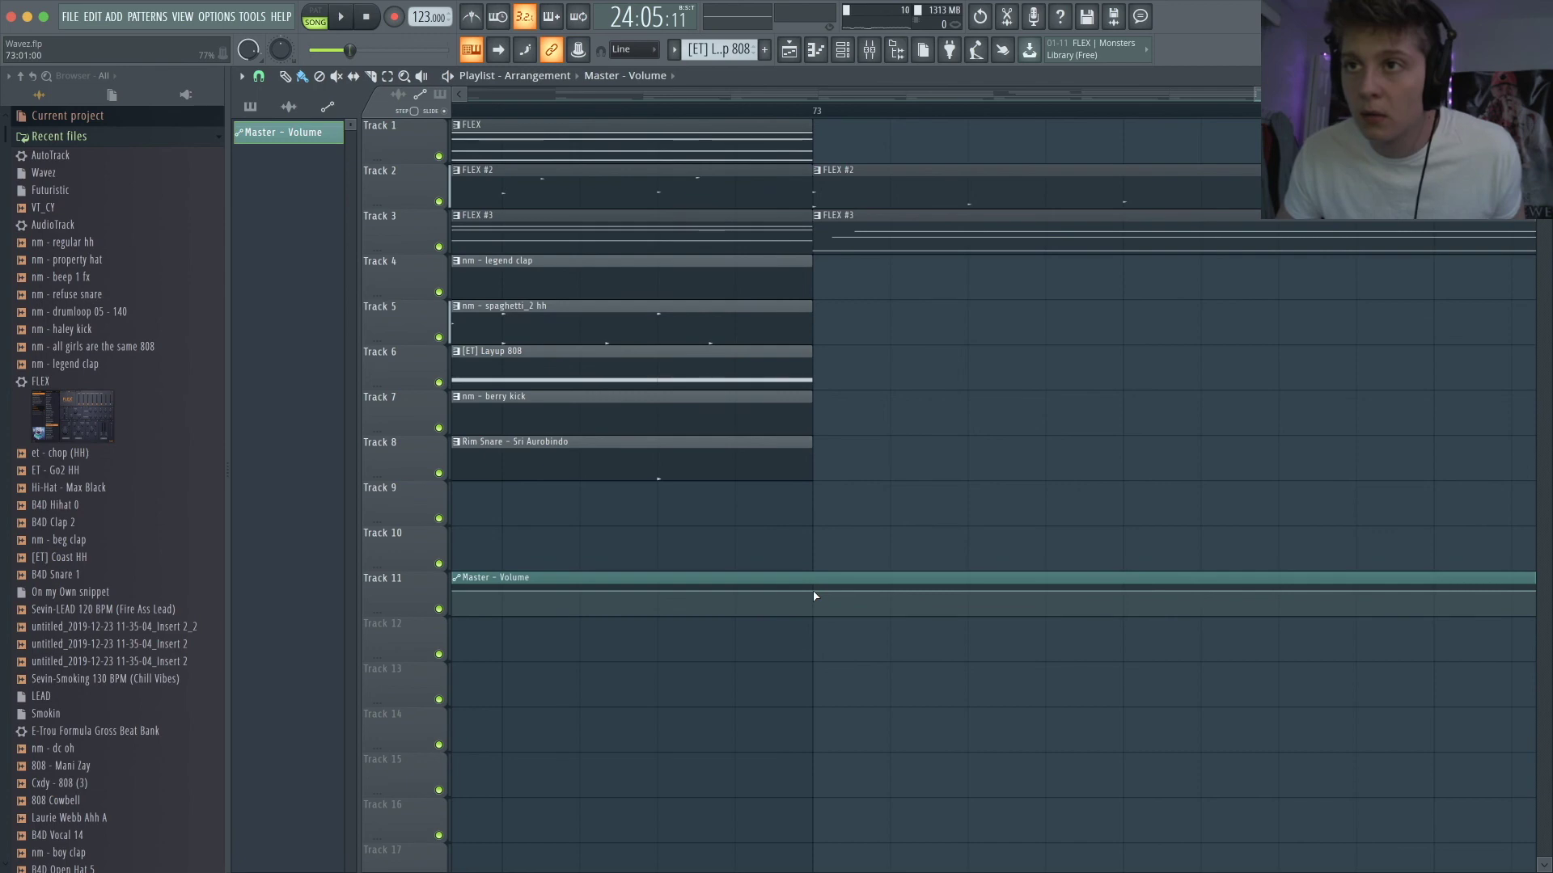
scroll(817, 595, "down", 6)
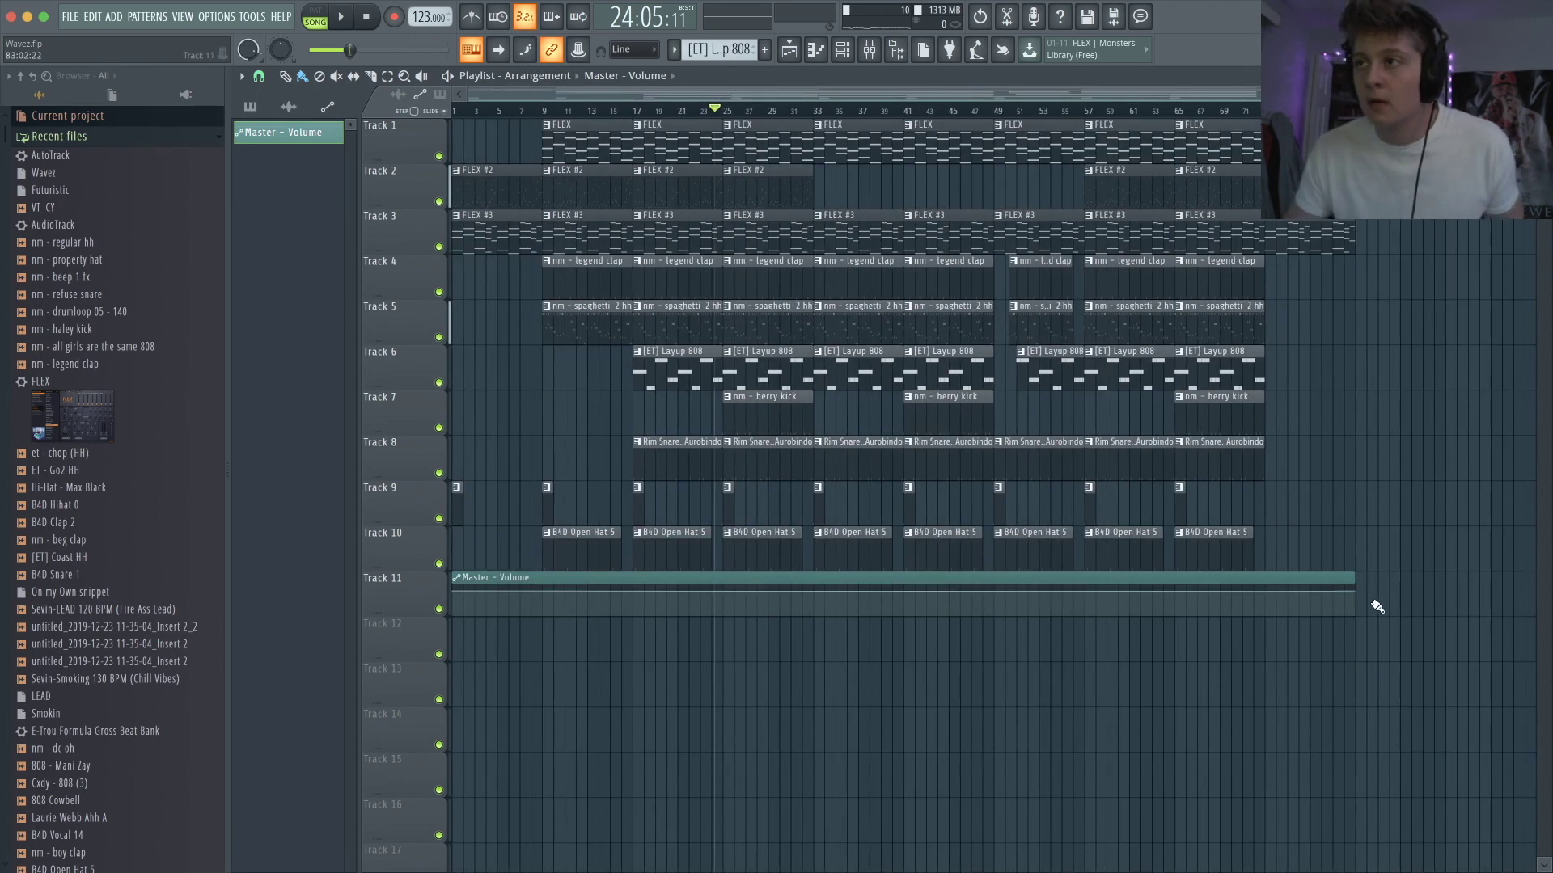
scroll(1378, 606, "up", 3)
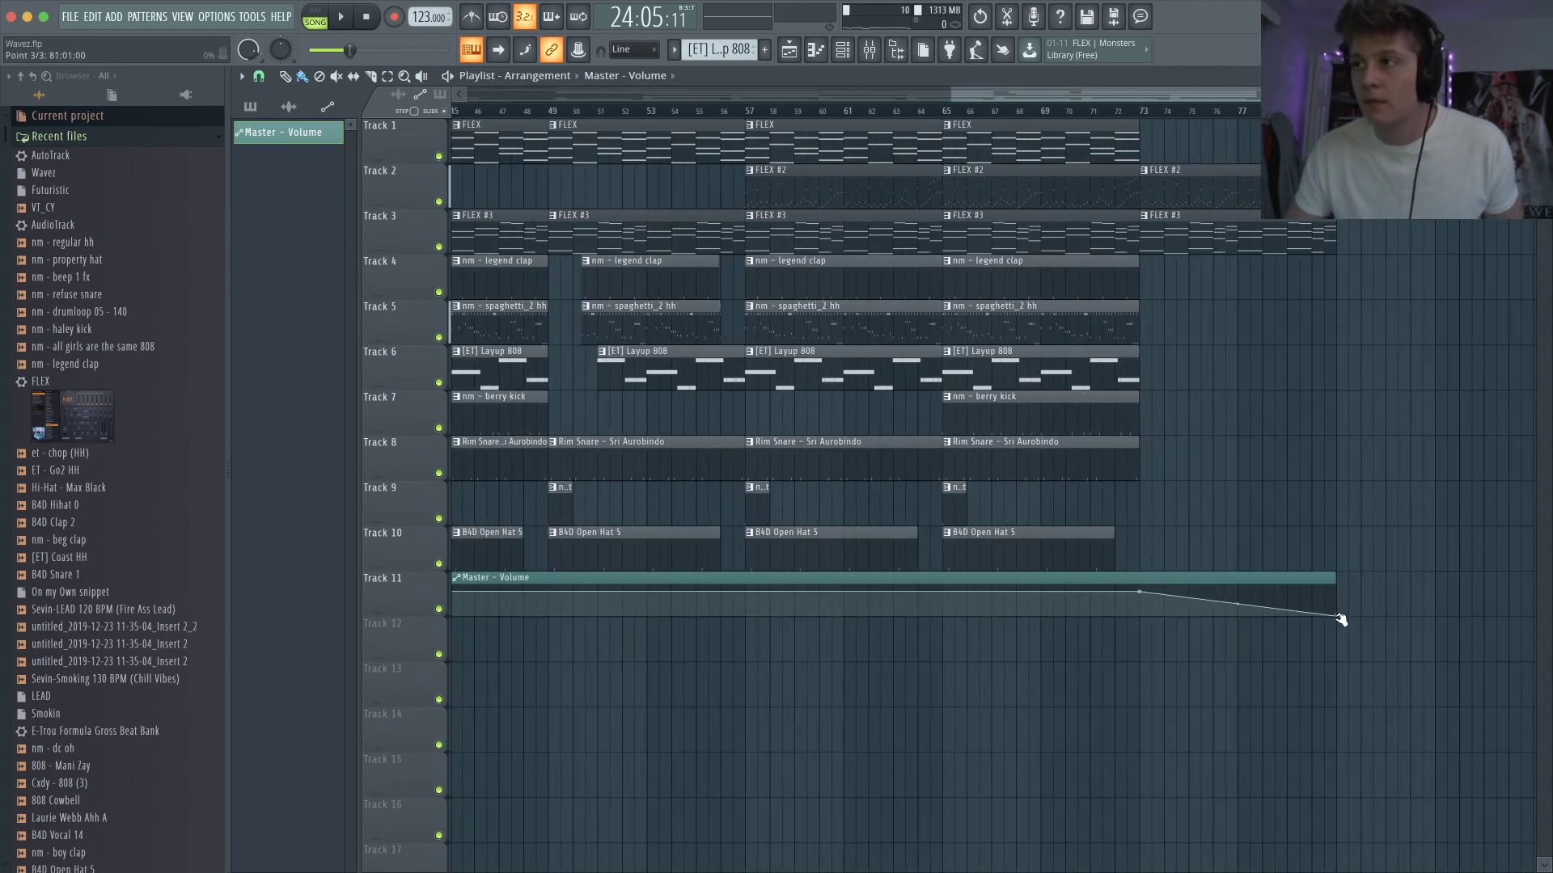
scroll(1341, 620, "up", 5)
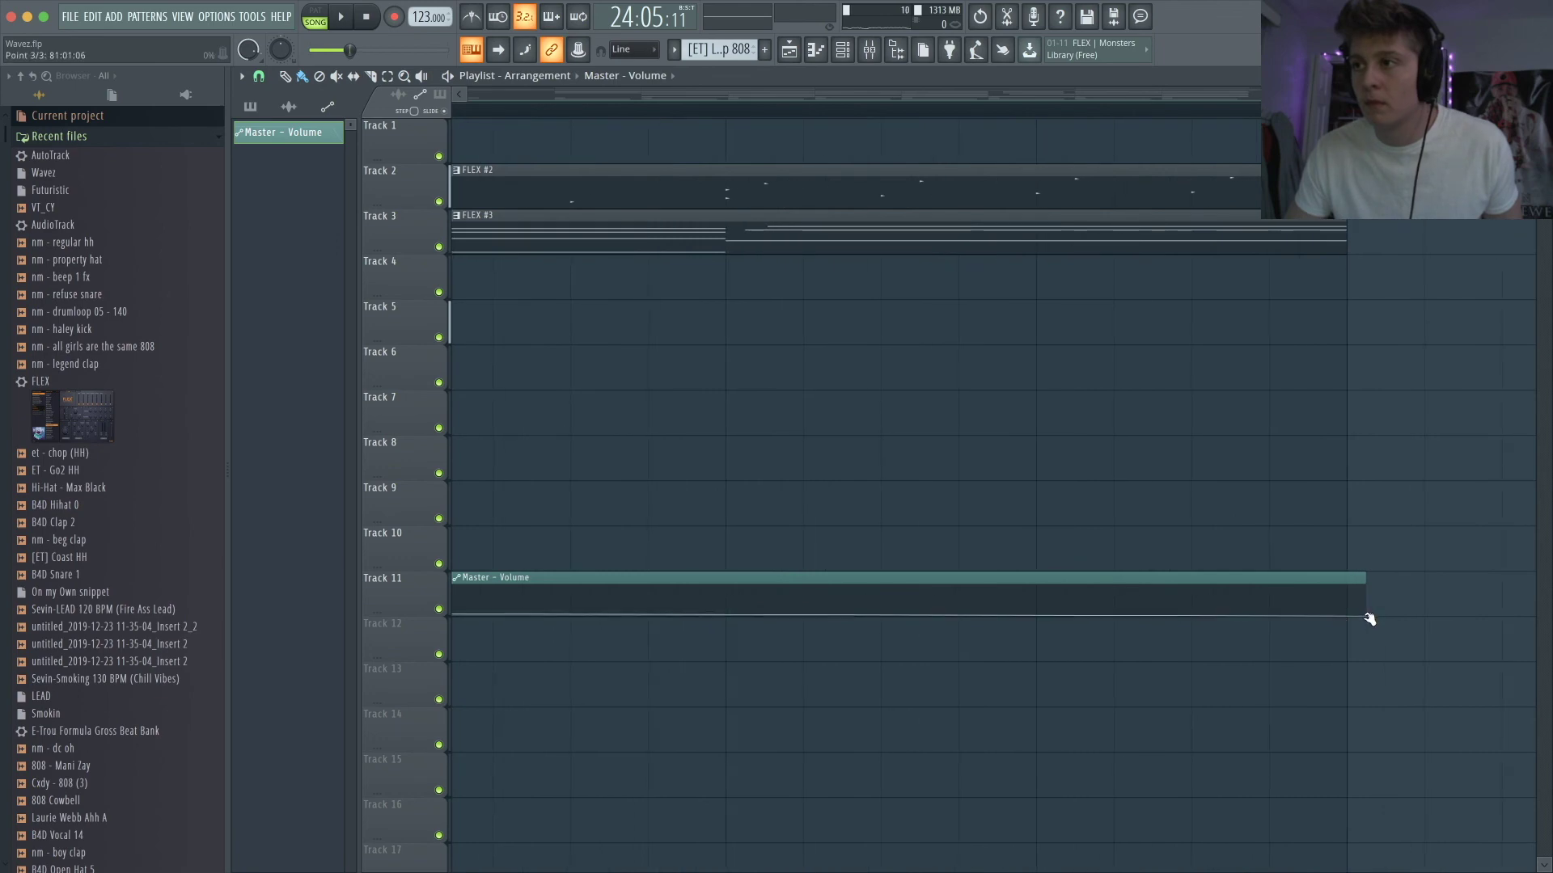
scroll(1350, 622, "down", 5)
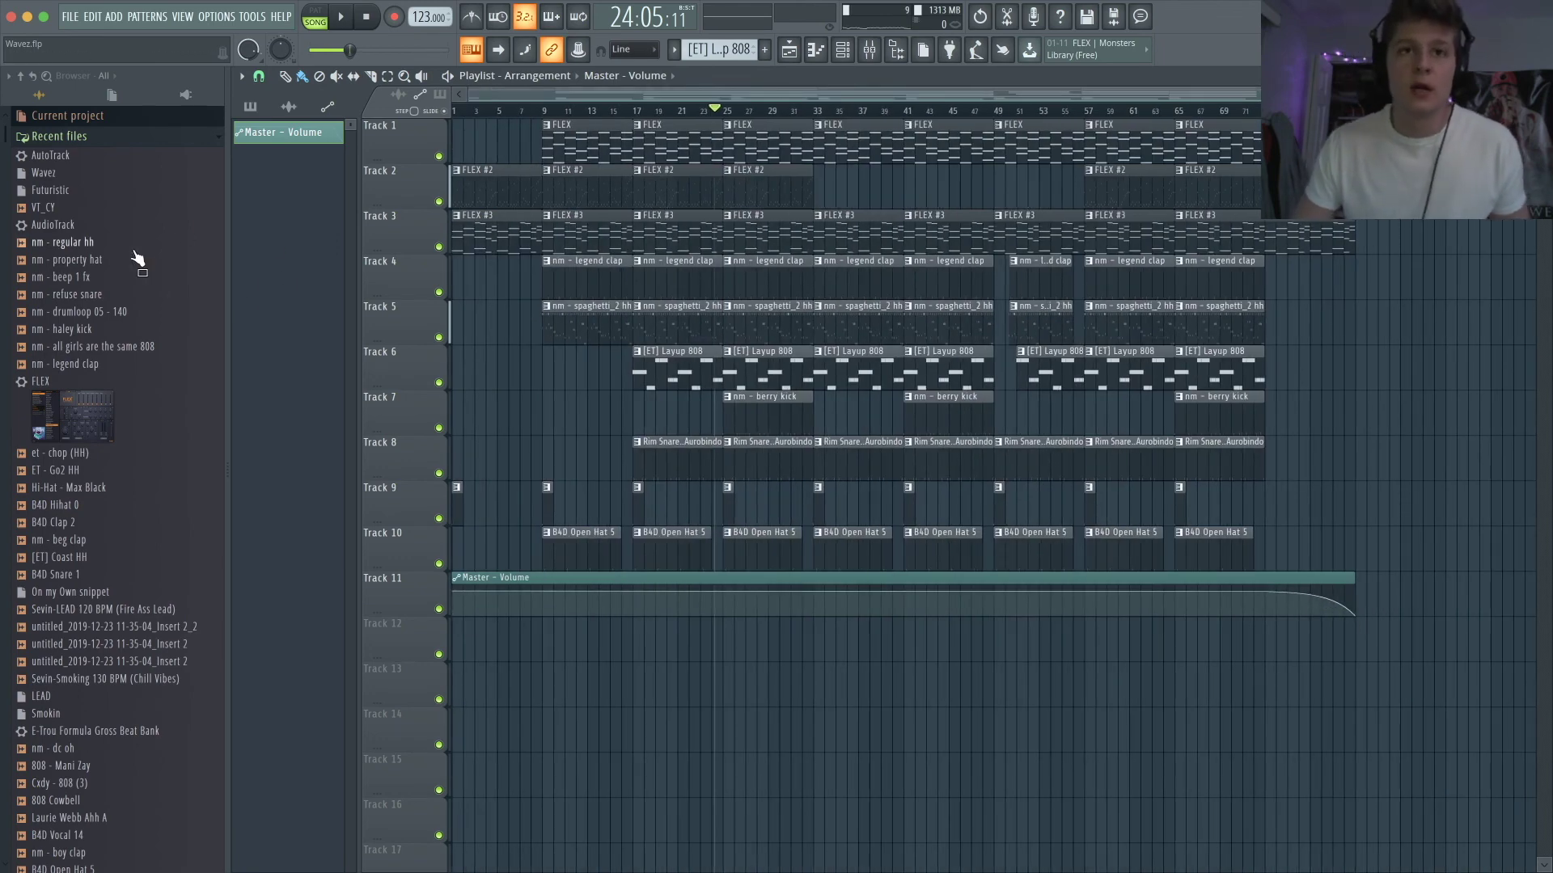
- Browse the Legacy FX, Drums (ModeAudio) SFX and Drums SFX sample folders in Packs for a transition sound effect
scroll(174, 587, "down", 5)
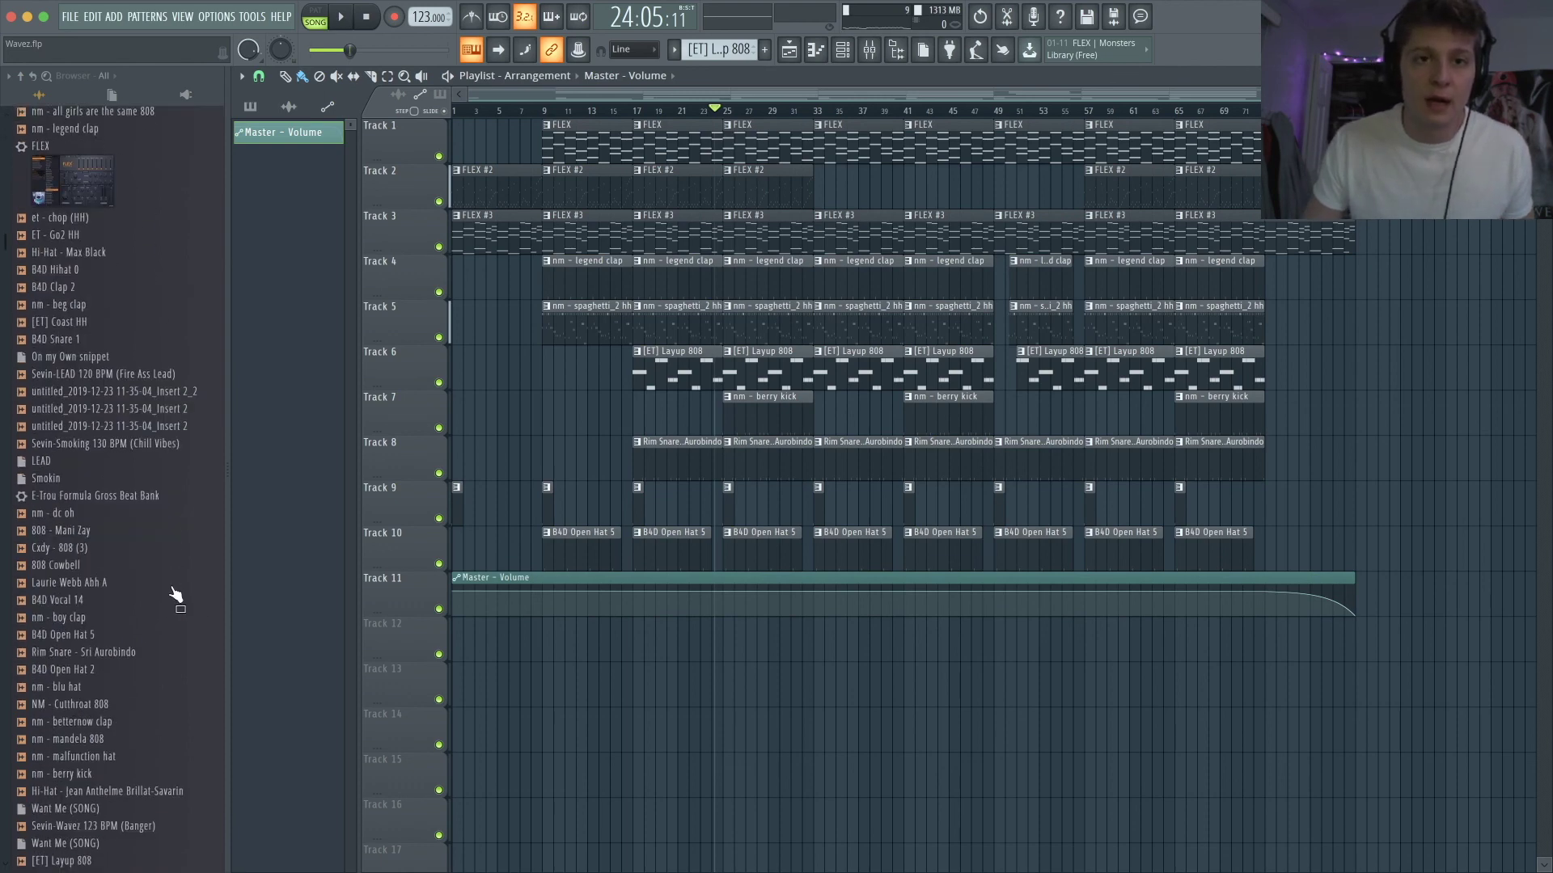
scroll(78, 358, "up", 5)
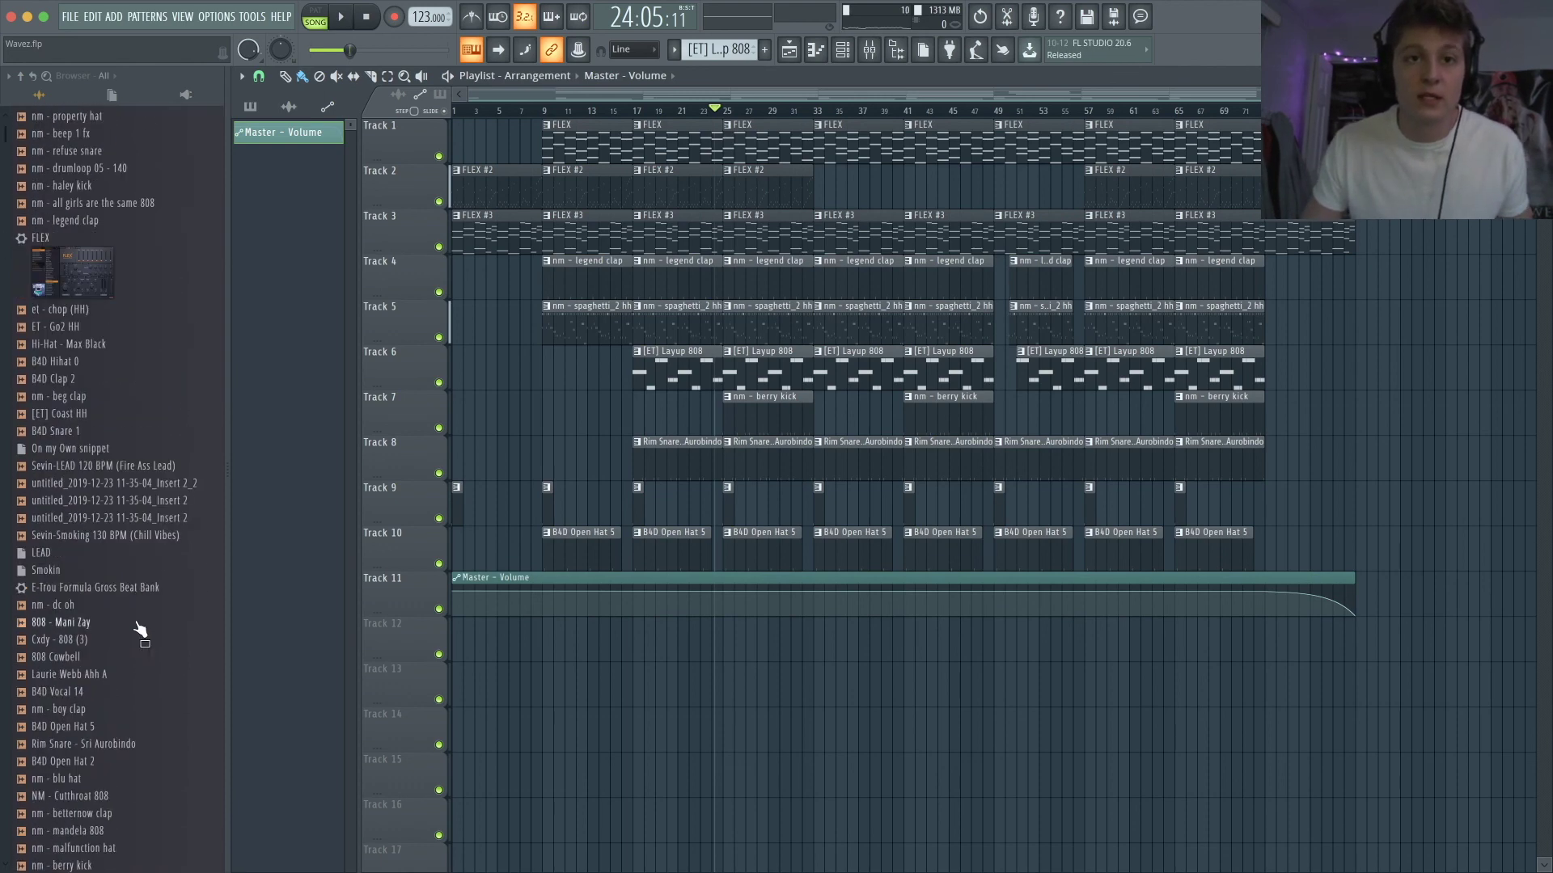
left_click(79, 139)
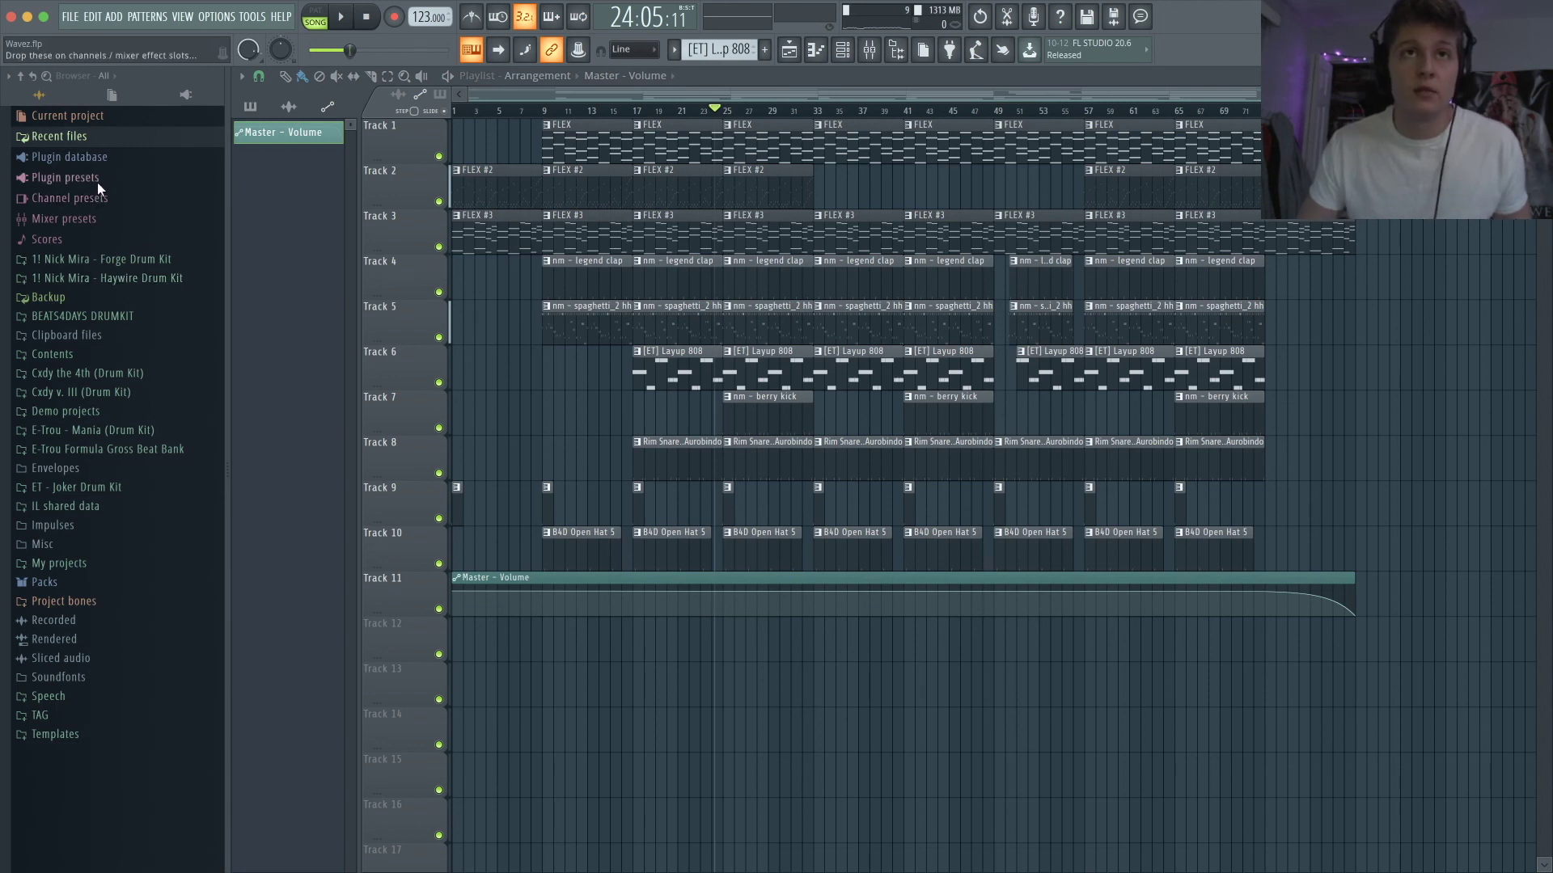
left_click(68, 581)
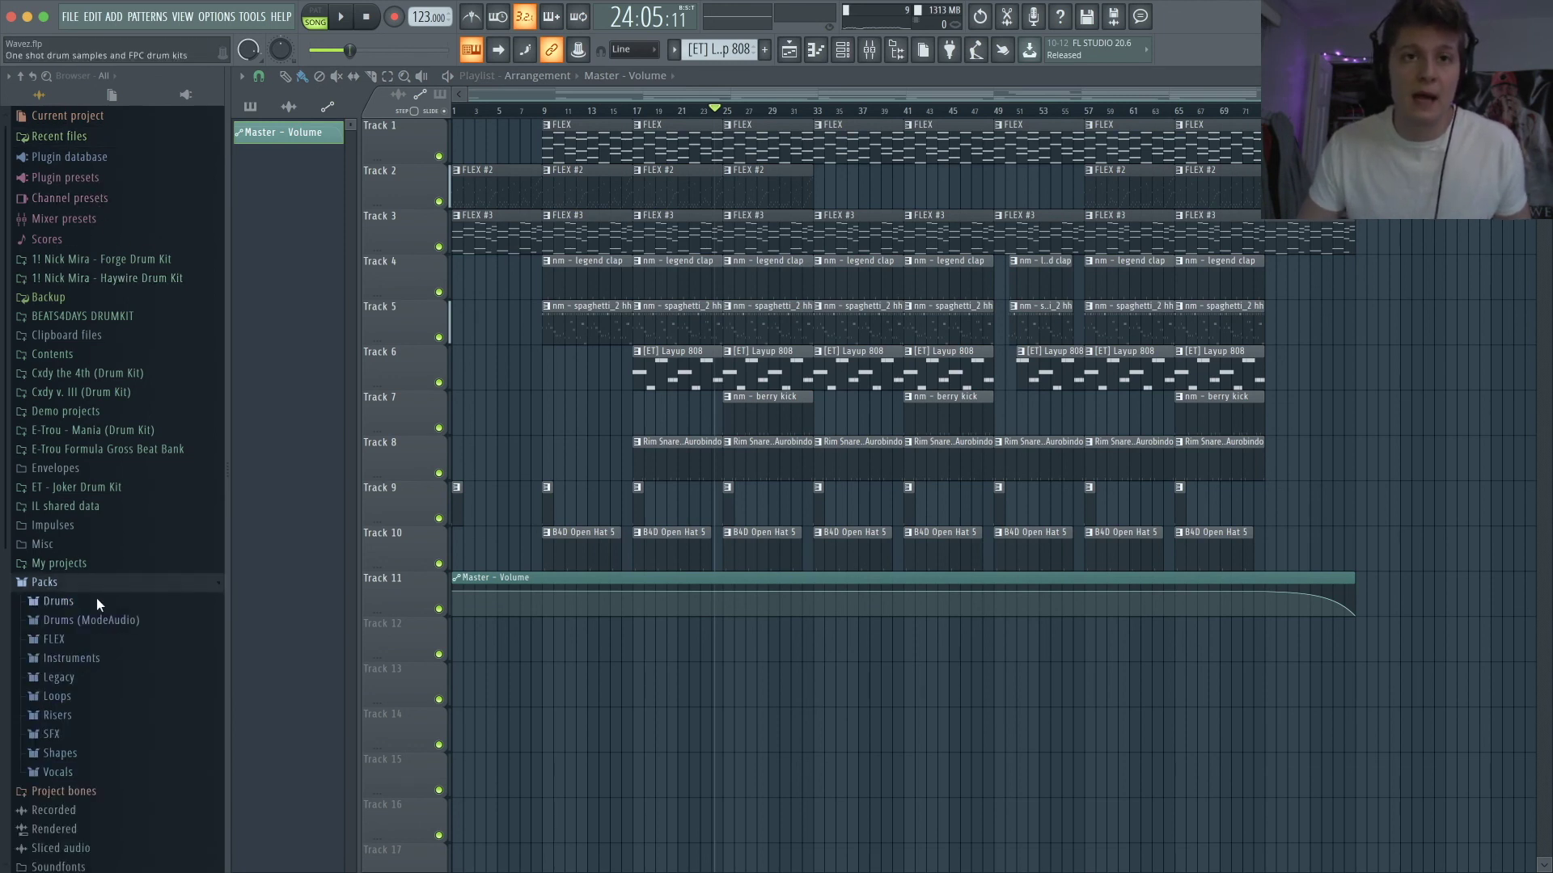
left_click(80, 678)
scroll(102, 687, "down", 3)
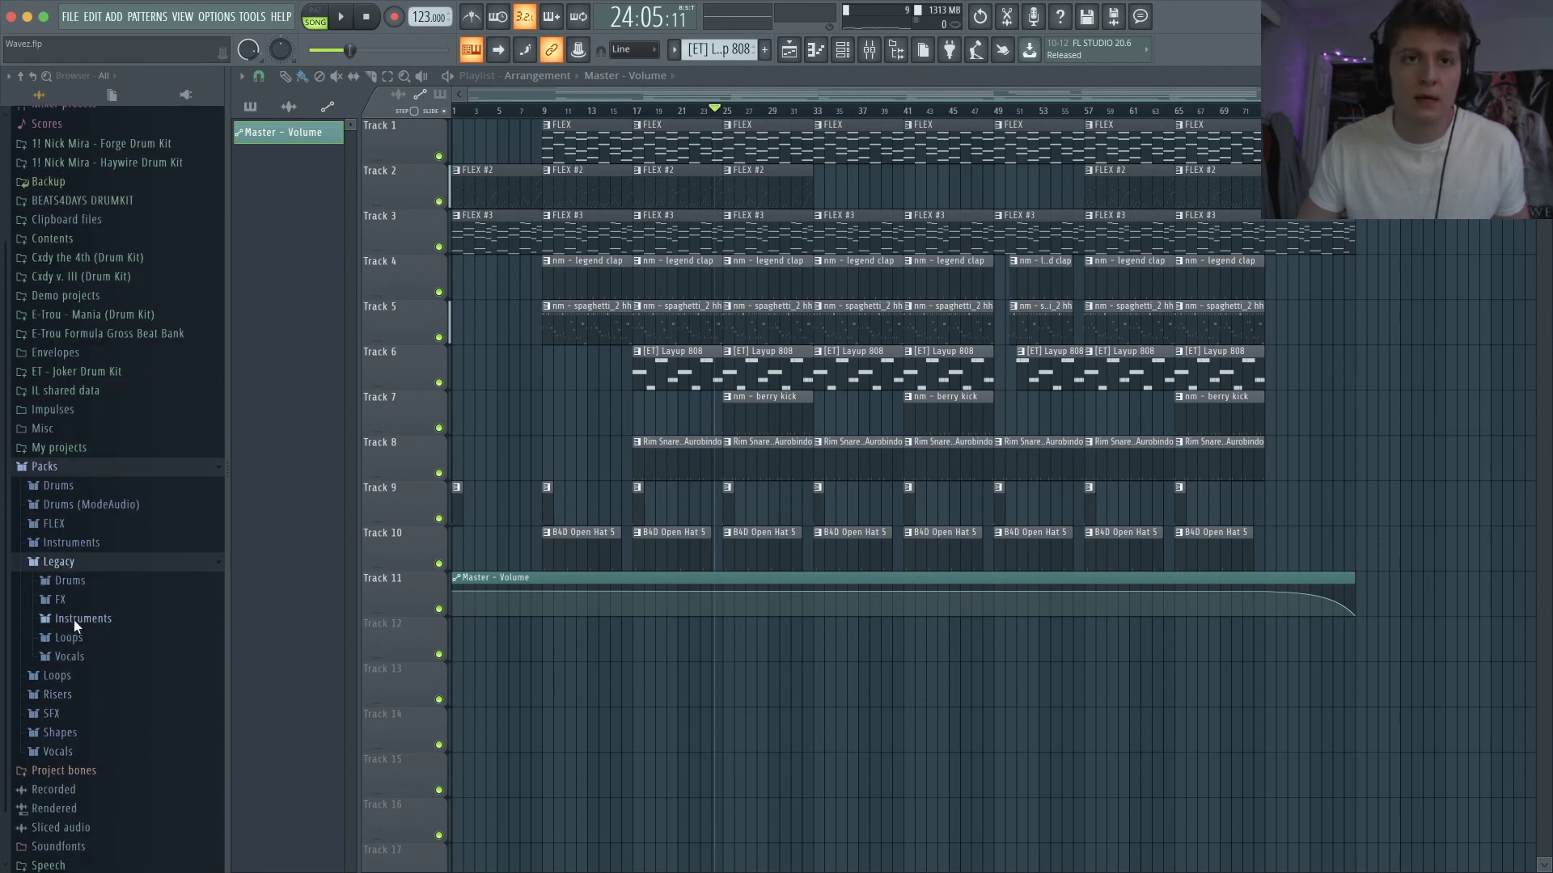
left_click(72, 604)
scroll(133, 618, "down", 3)
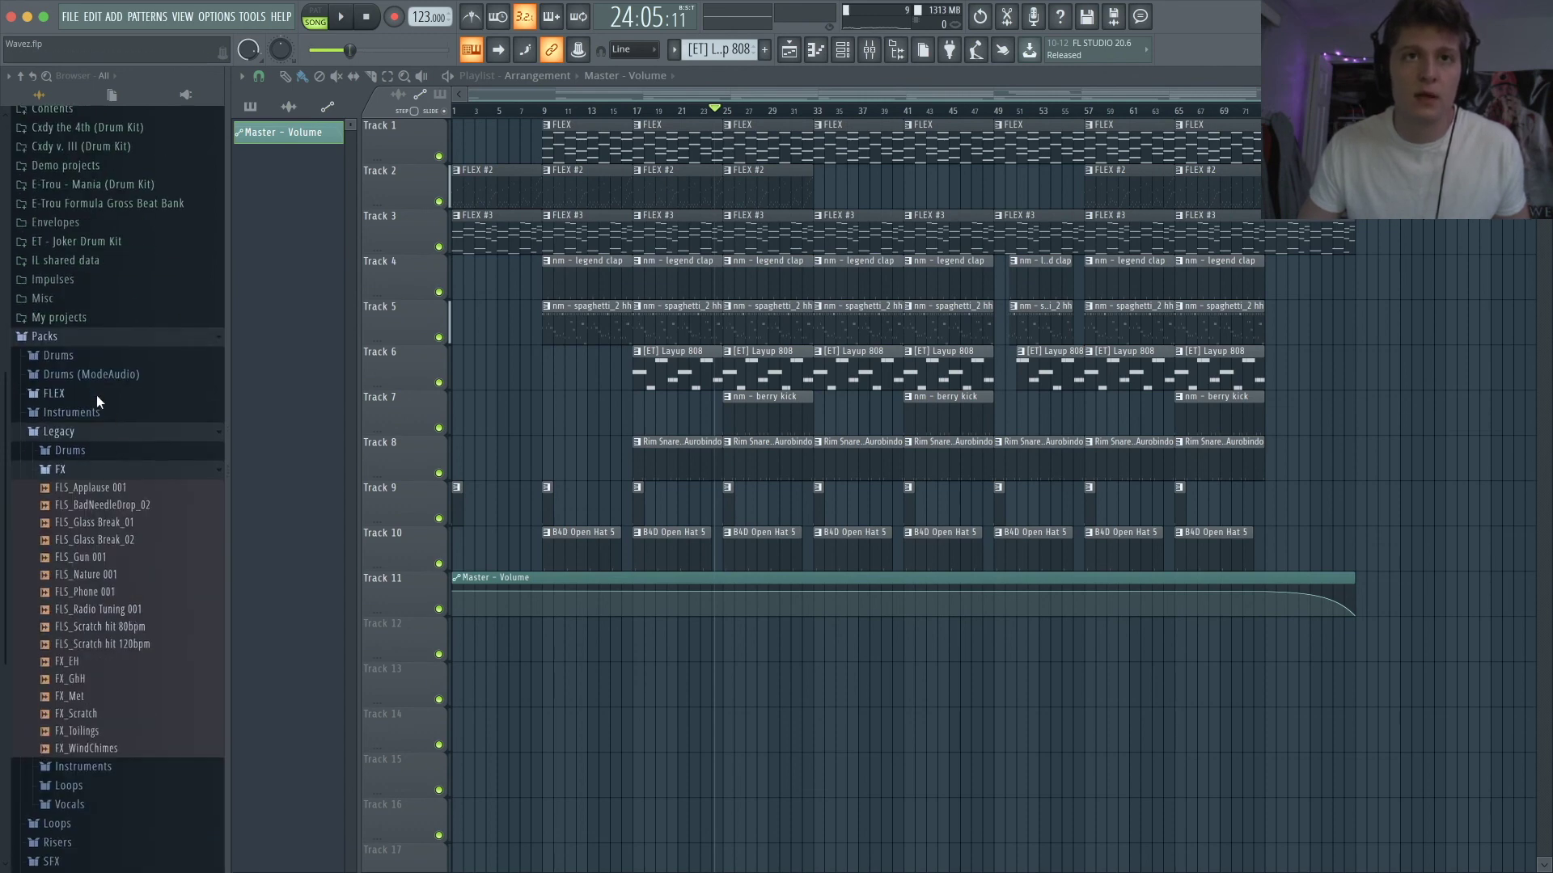
left_click(77, 374)
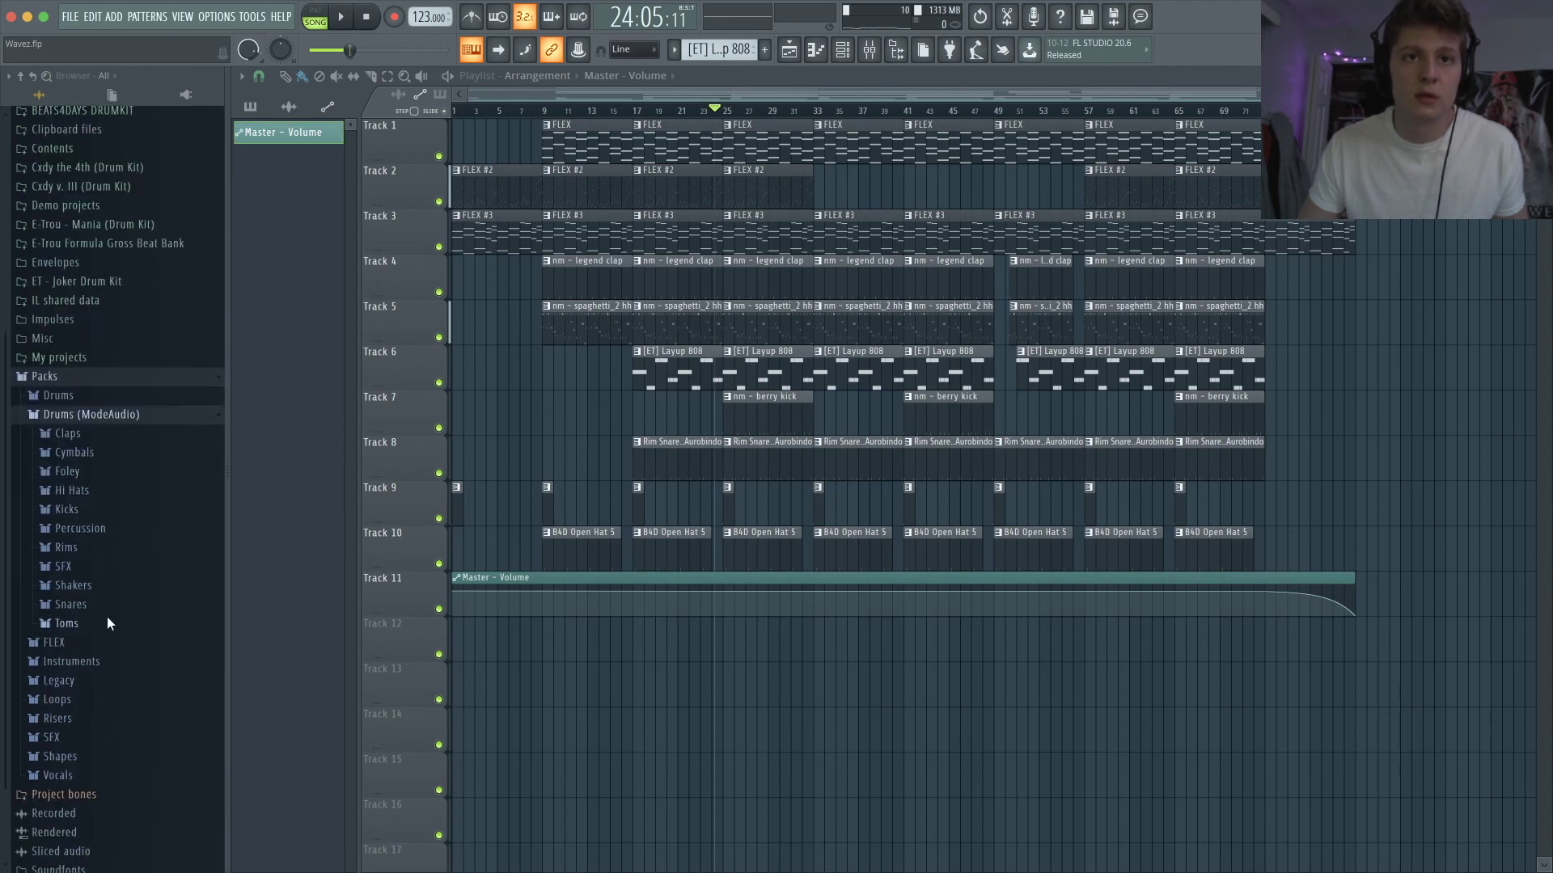
left_click(80, 568)
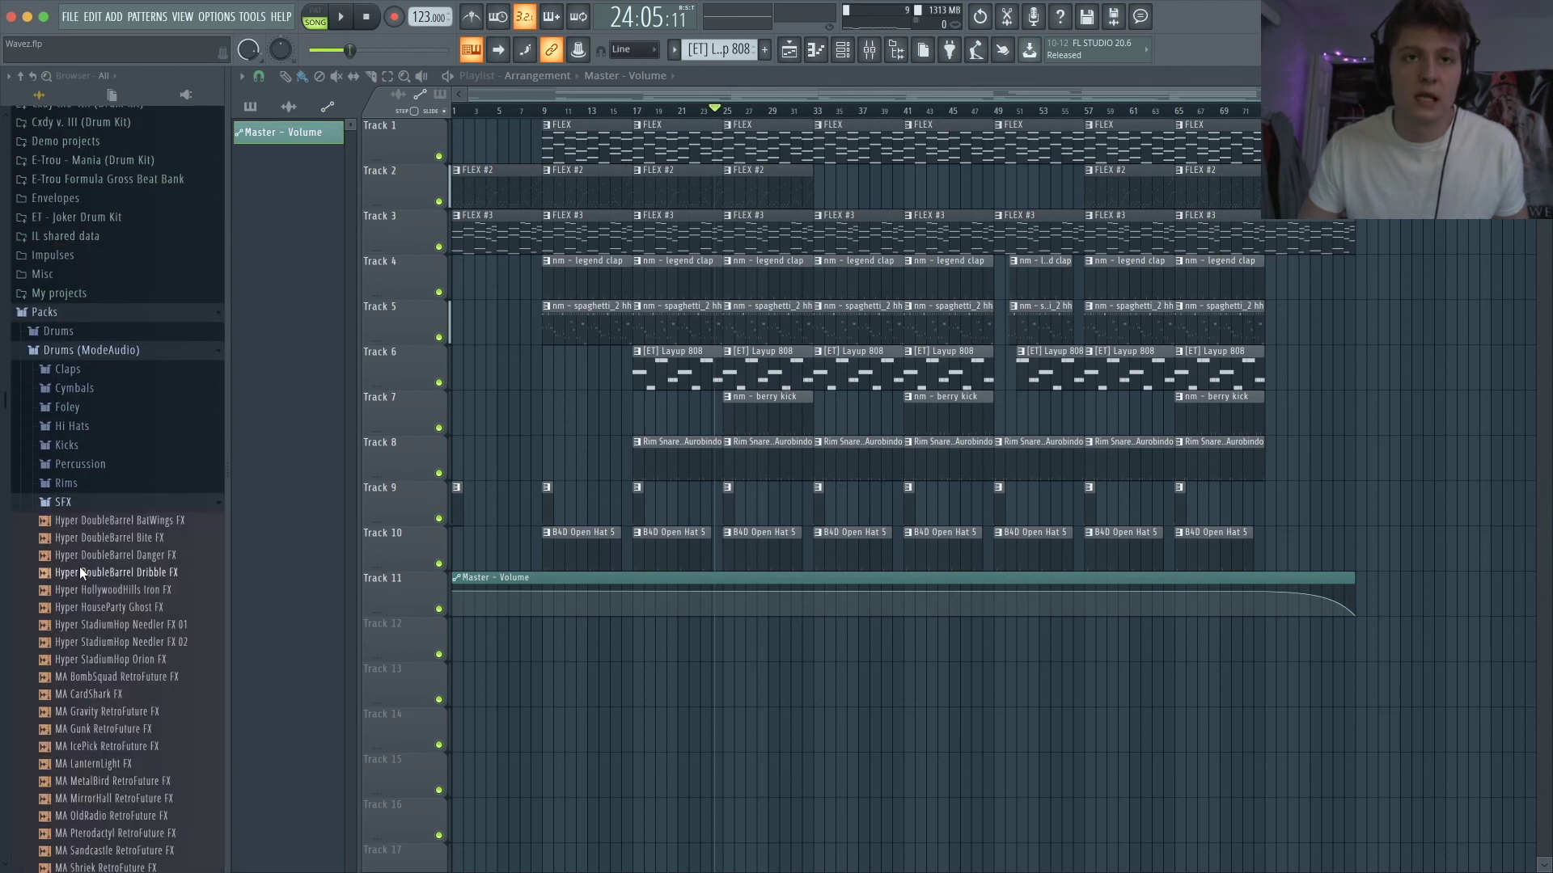
left_click(82, 330)
left_click(71, 657)
scroll(134, 679, "down", 10)
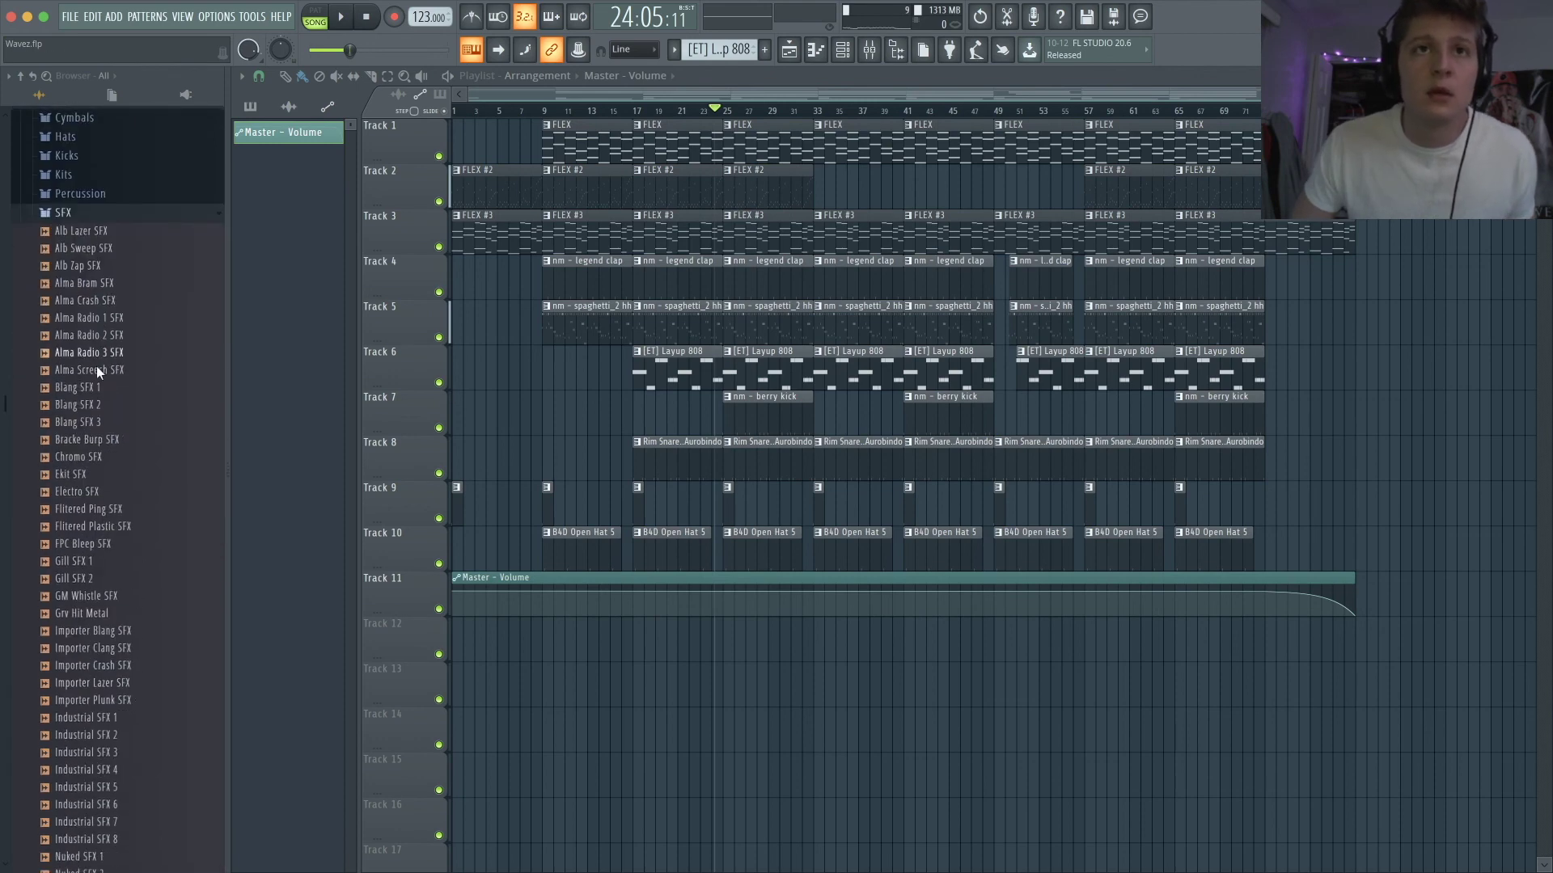
scroll(108, 396, "down", 5)
scroll(108, 396, "up", 15)
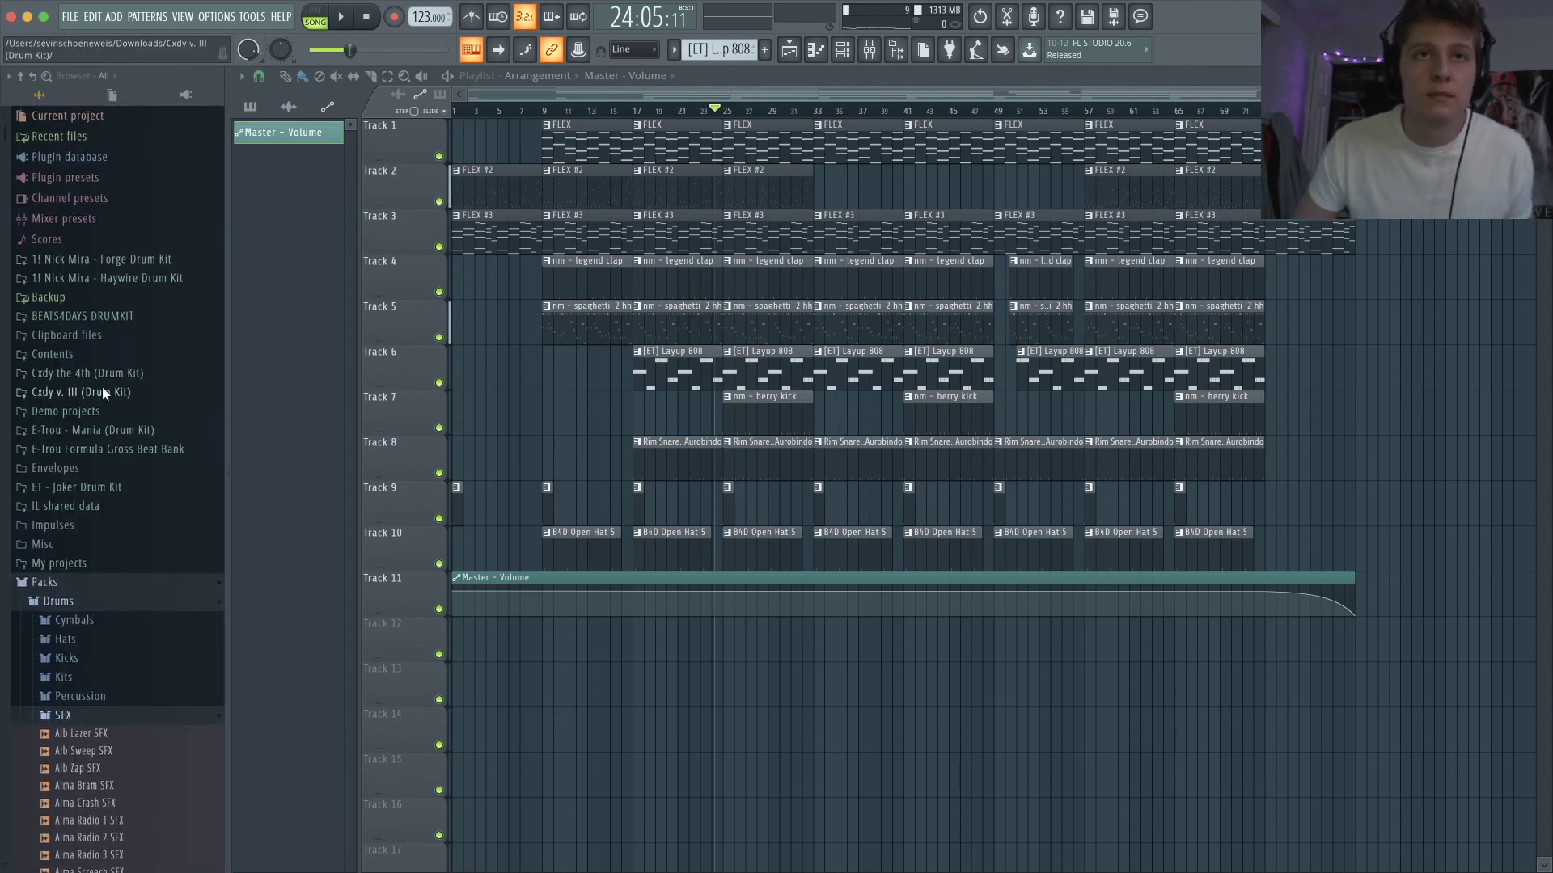
- Add the SFX Bass Sweep Drop sample from the SFX pack to Track 12 just before bar 17
left_click(79, 600)
scroll(80, 600, "down", 1)
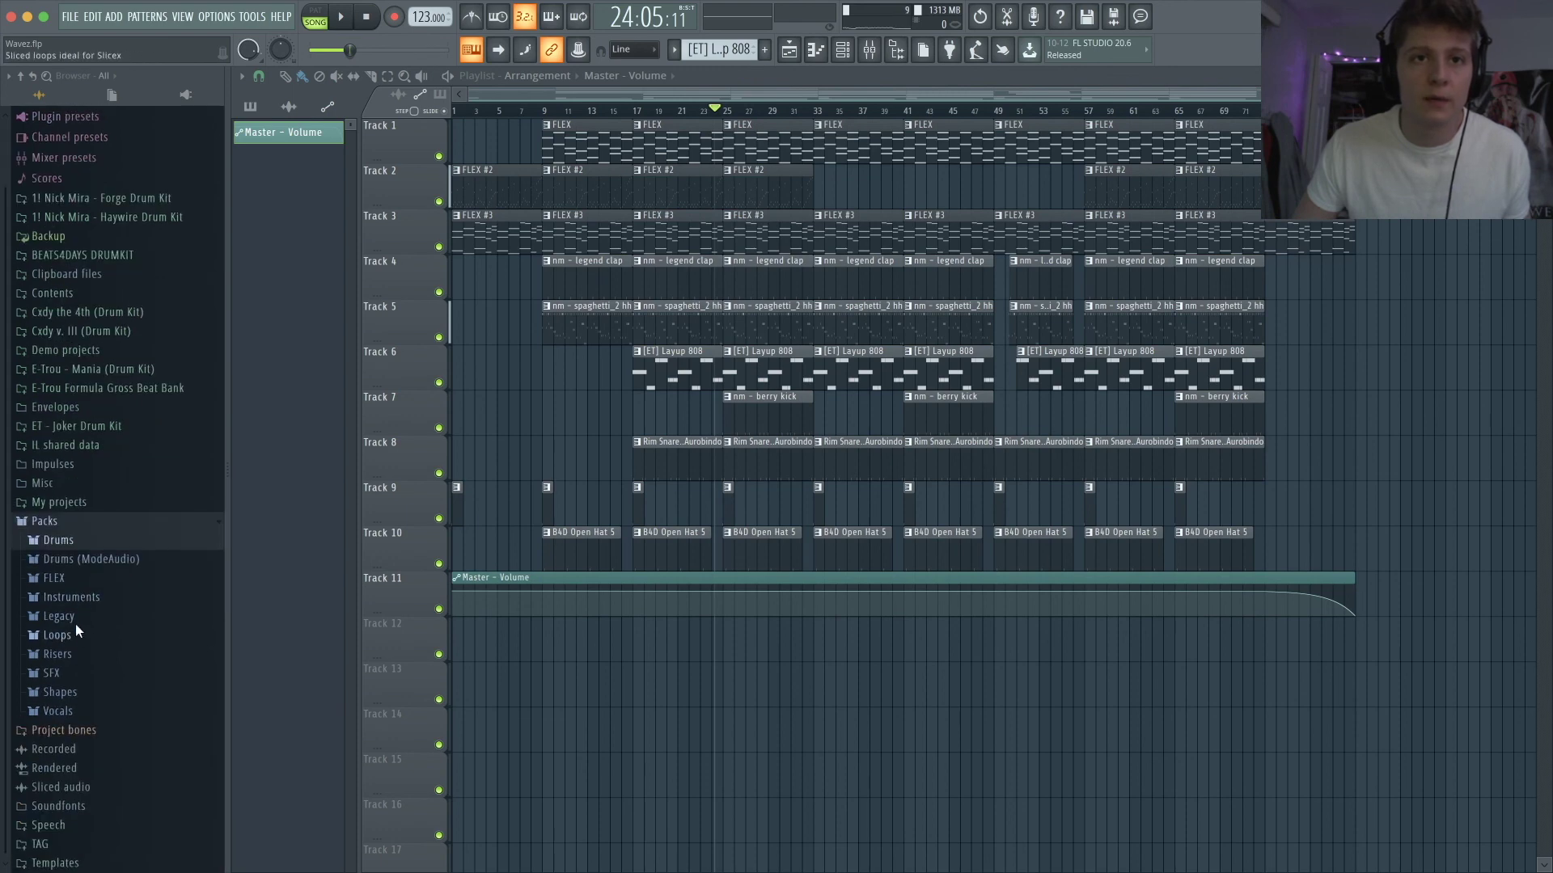
left_click(76, 671)
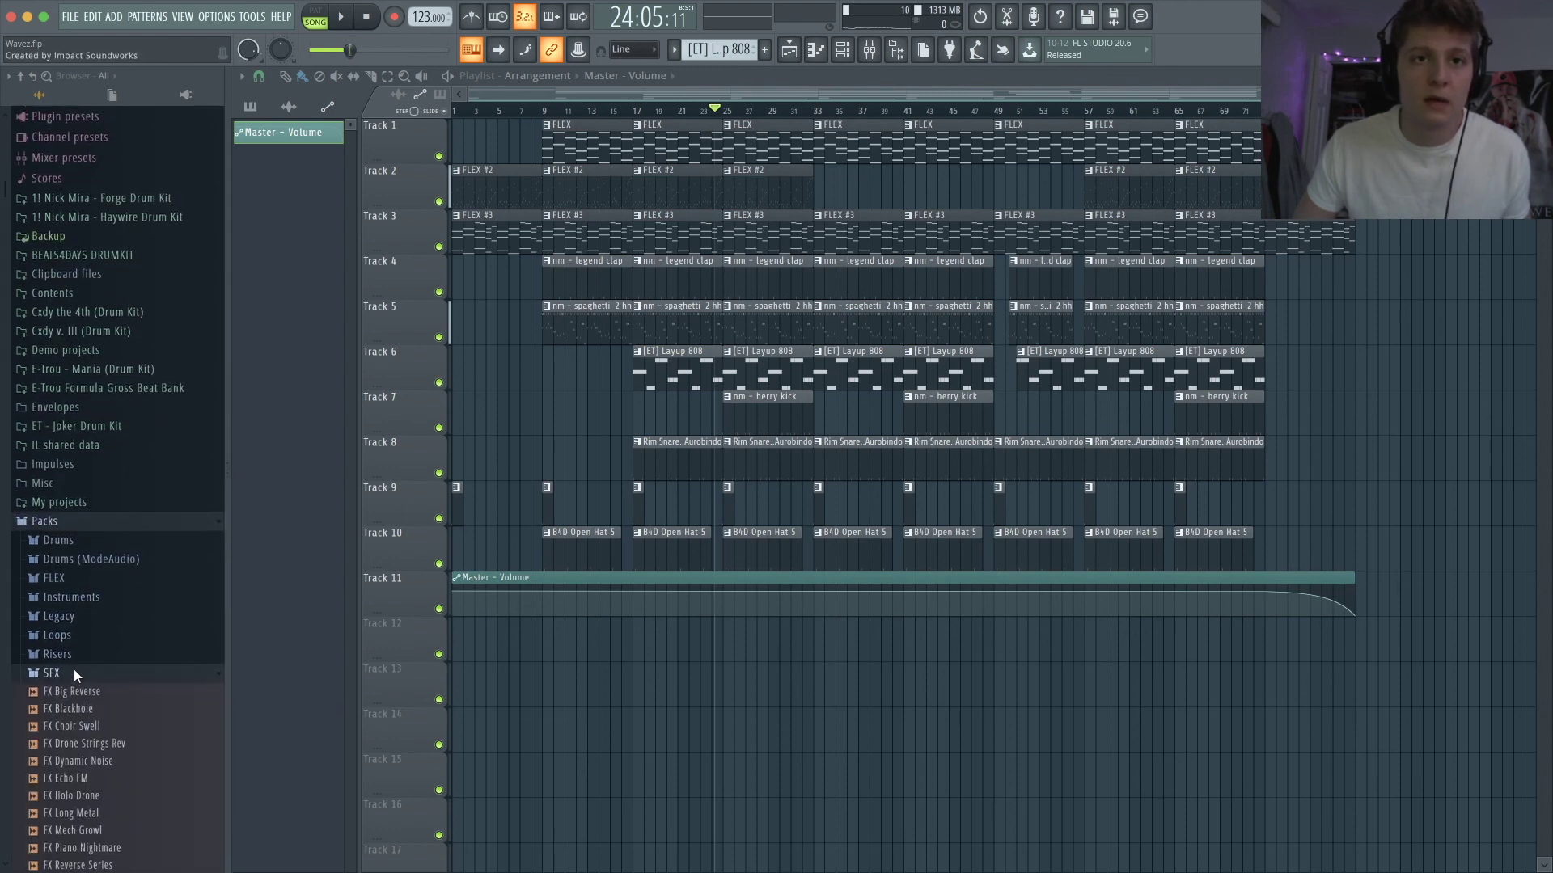
scroll(75, 668, "down", 2)
scroll(94, 673, "down", 3)
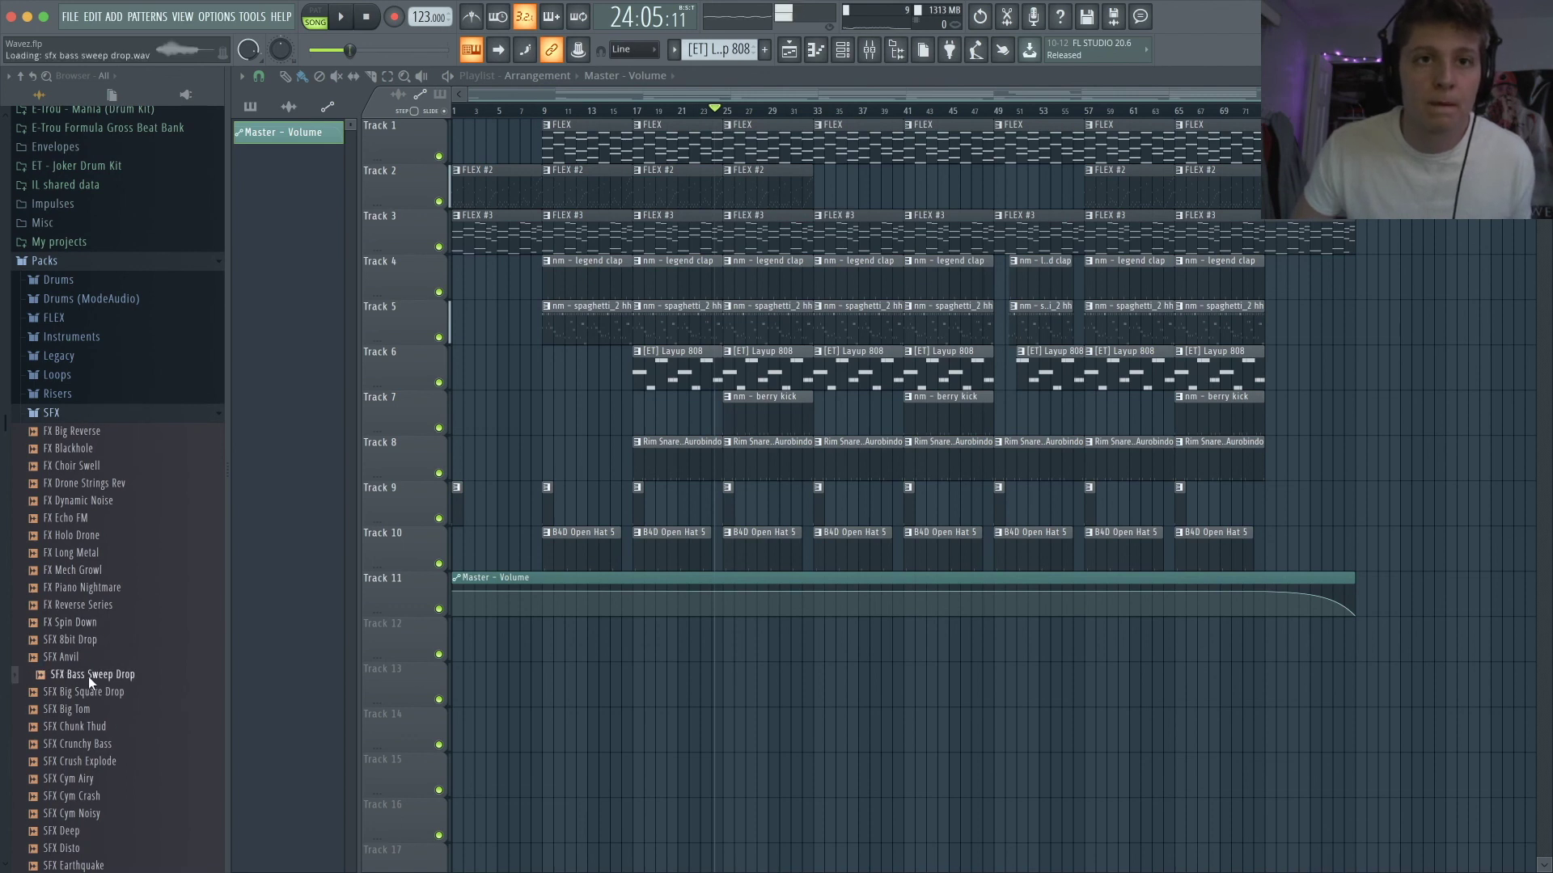
left_click_drag(89, 678, 625, 657)
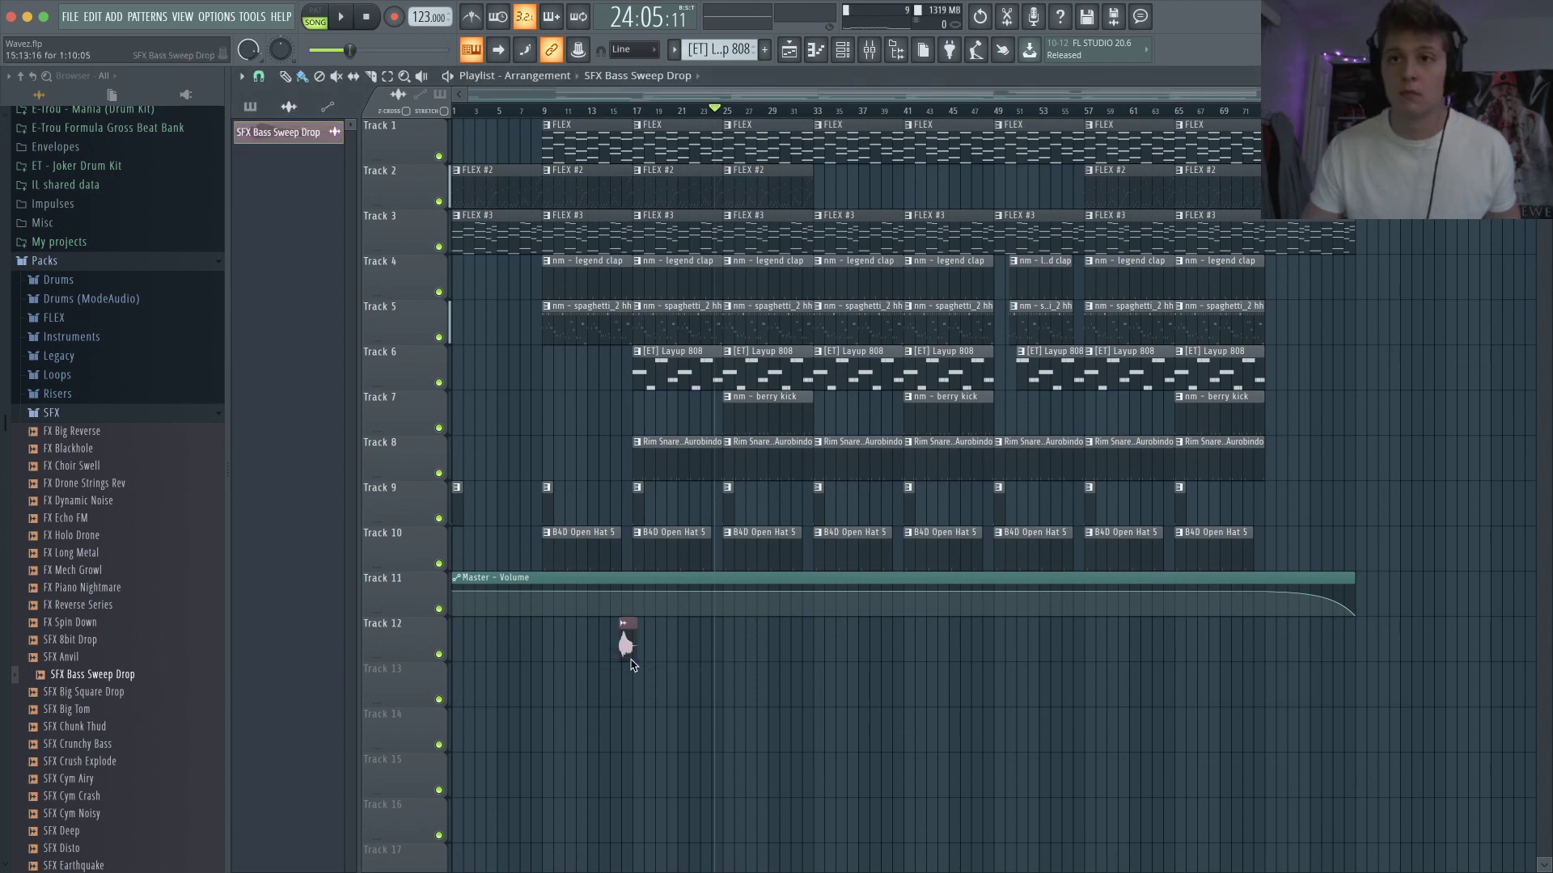
- Align the SFX Bass Sweep Drop clip to start at bar 16 and trim its end to bar 17
scroll(661, 644, "up", 10)
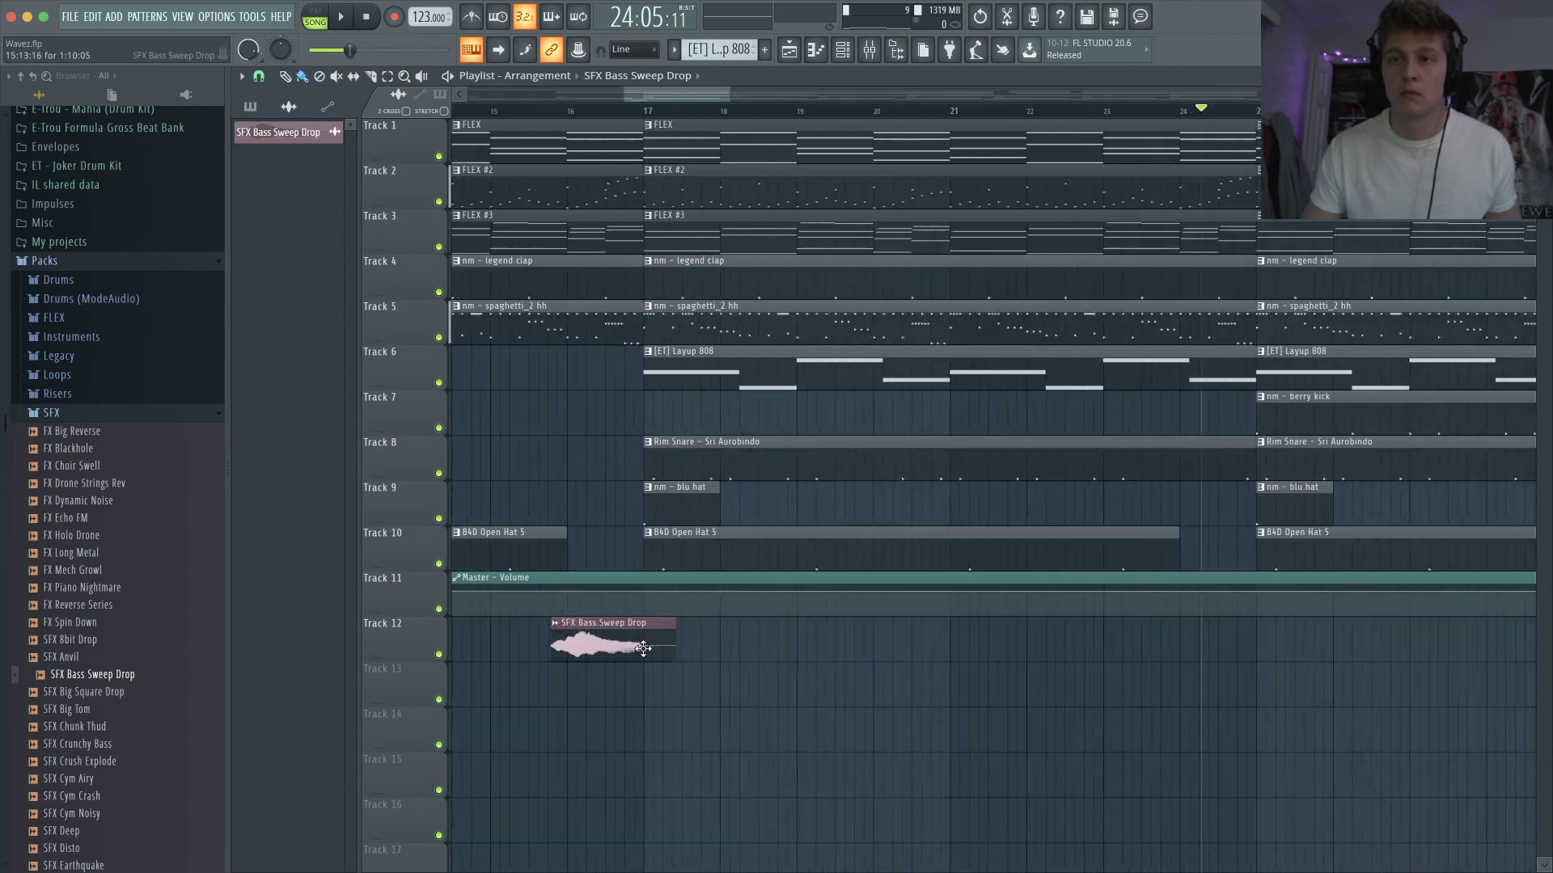
scroll(520, 647, "down", 5)
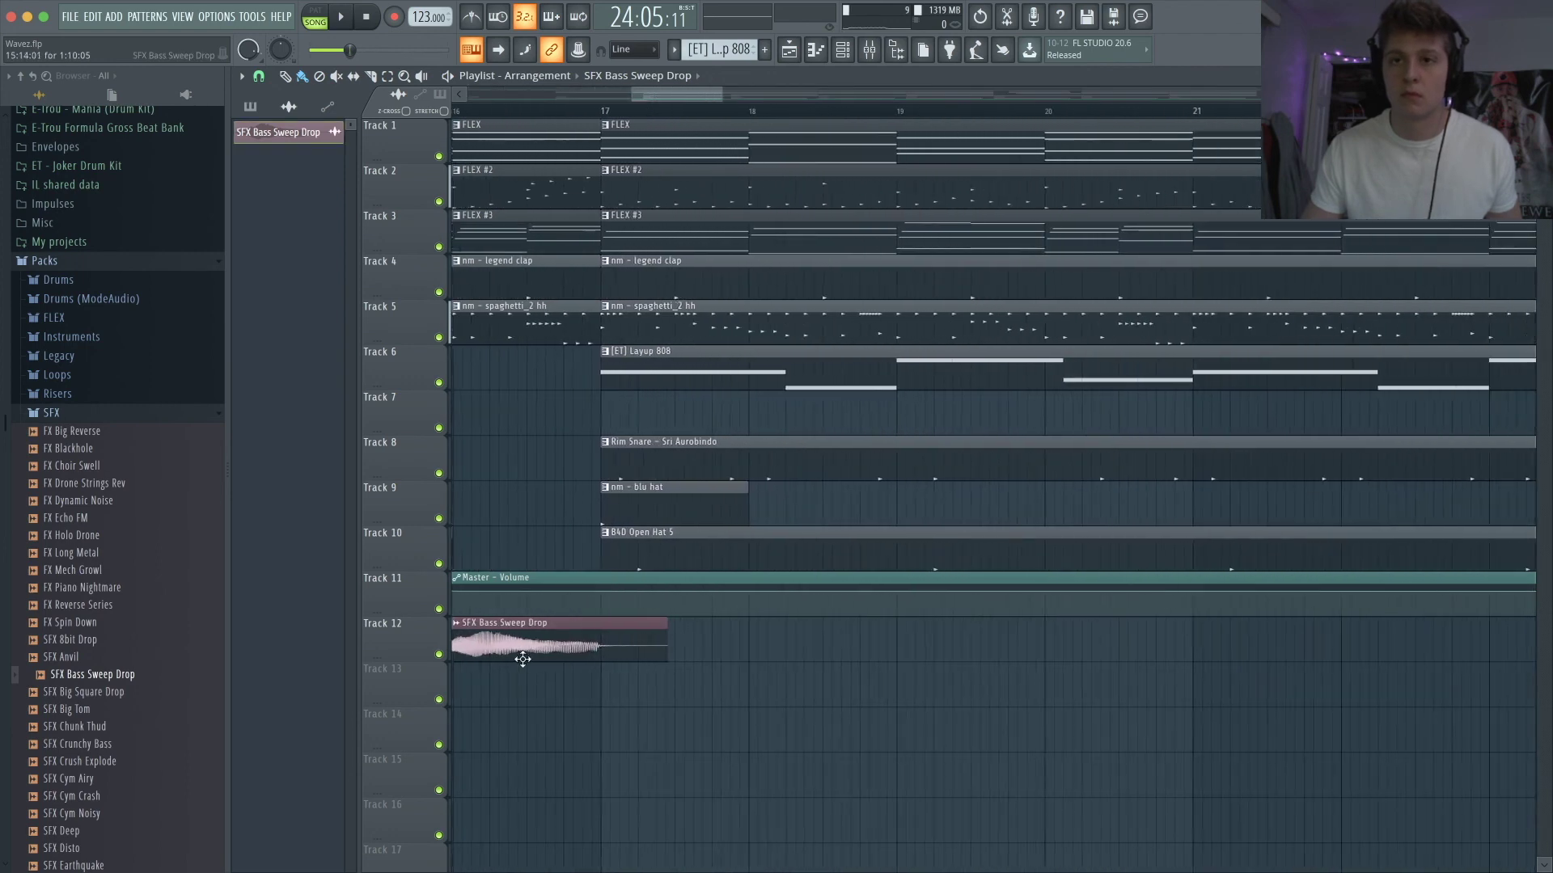
scroll(494, 651, "up", 1)
left_click_drag(494, 652, 523, 647)
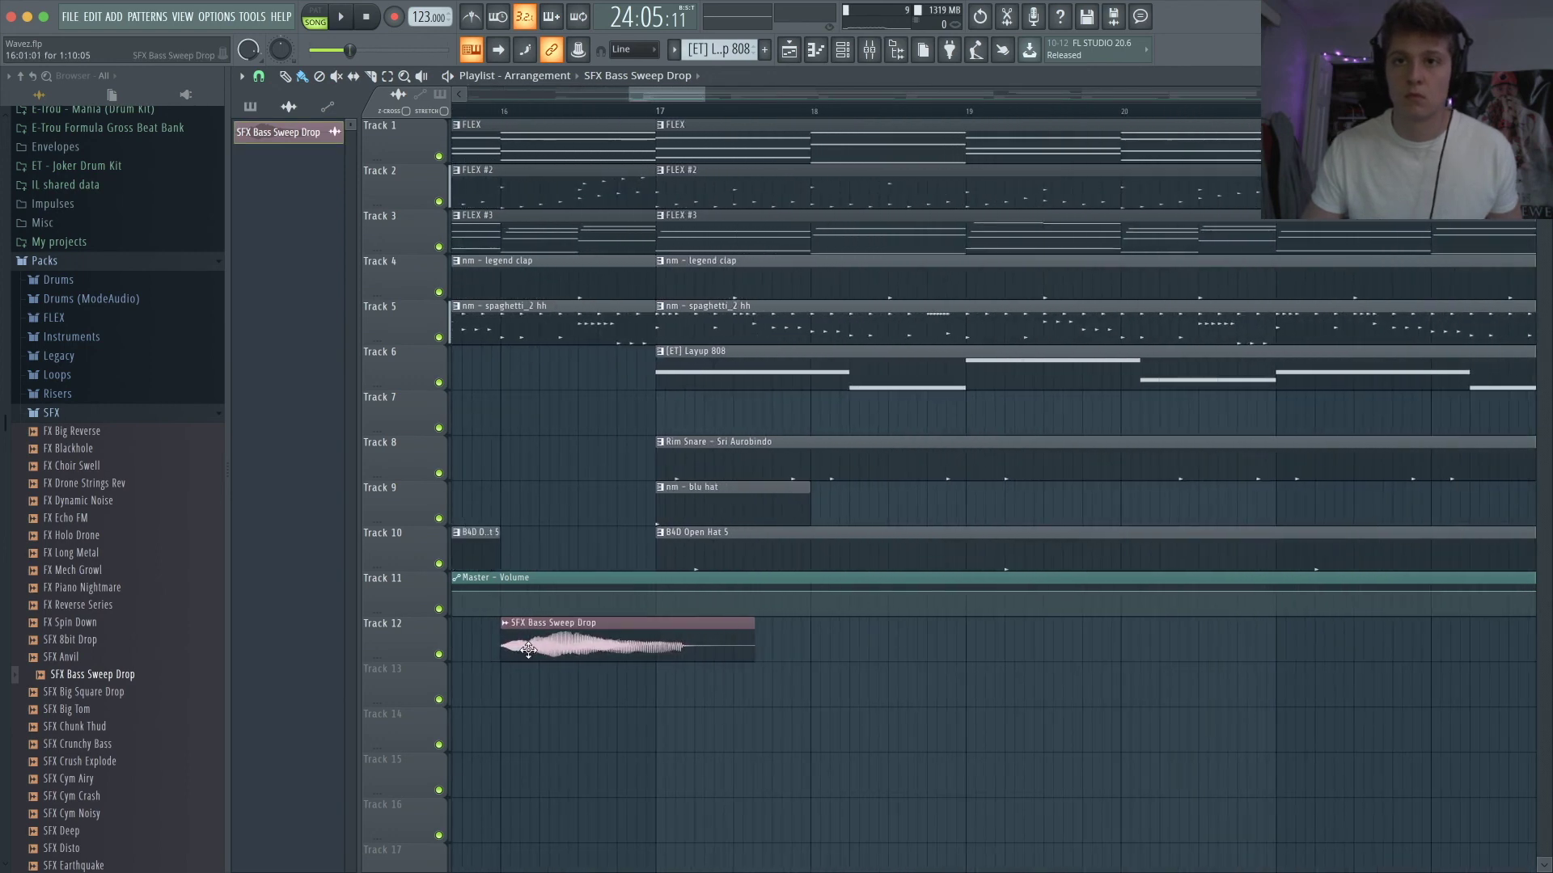
scroll(528, 650, "up", 5)
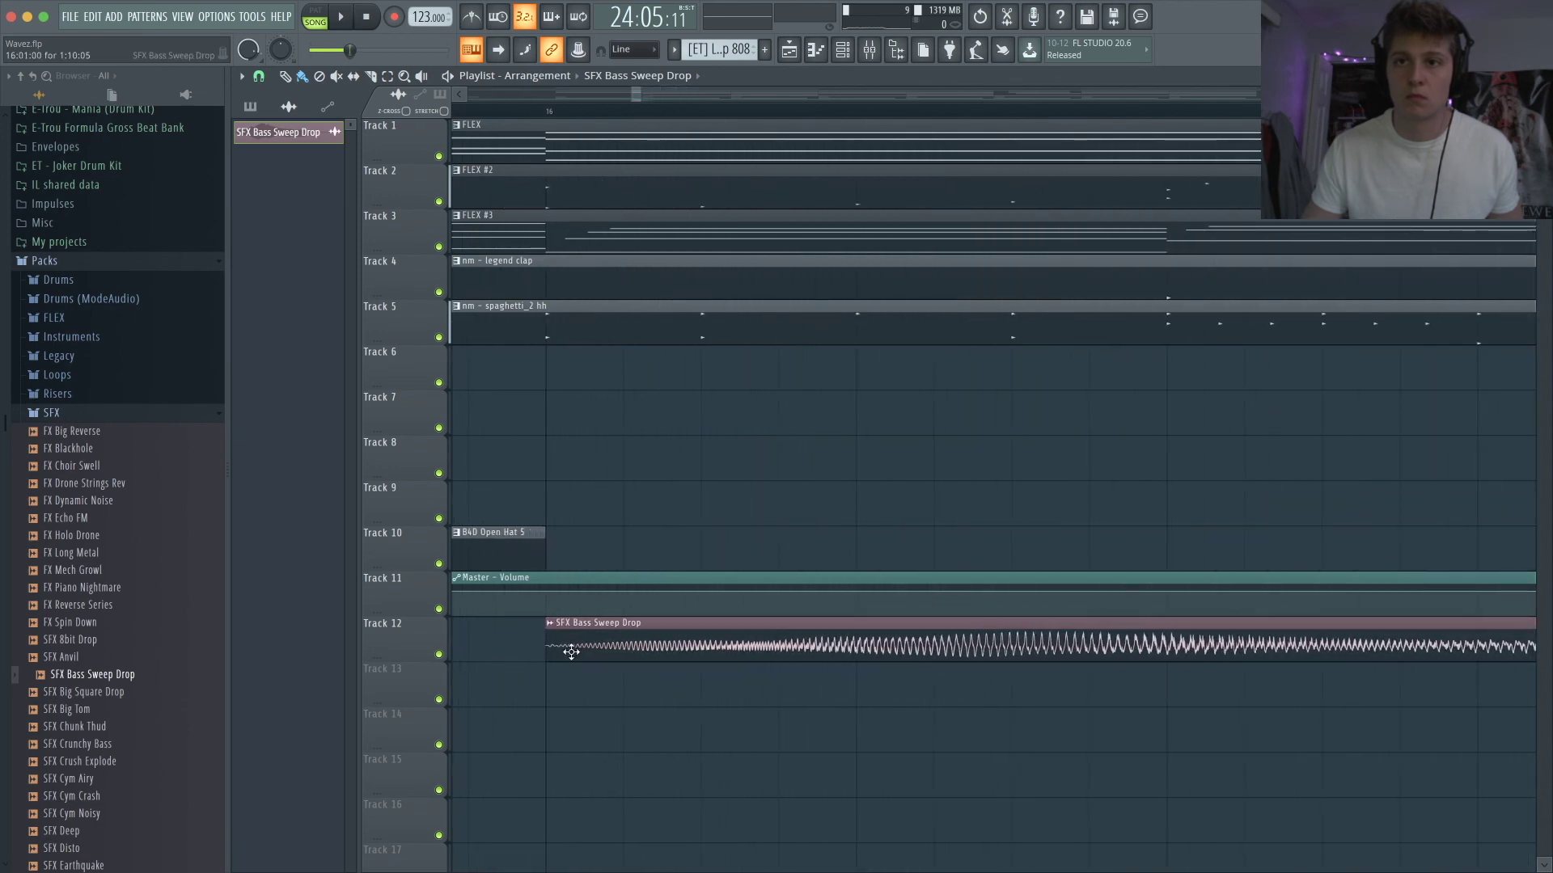
scroll(571, 652, "down", 4)
left_click_drag(1008, 643, 899, 667)
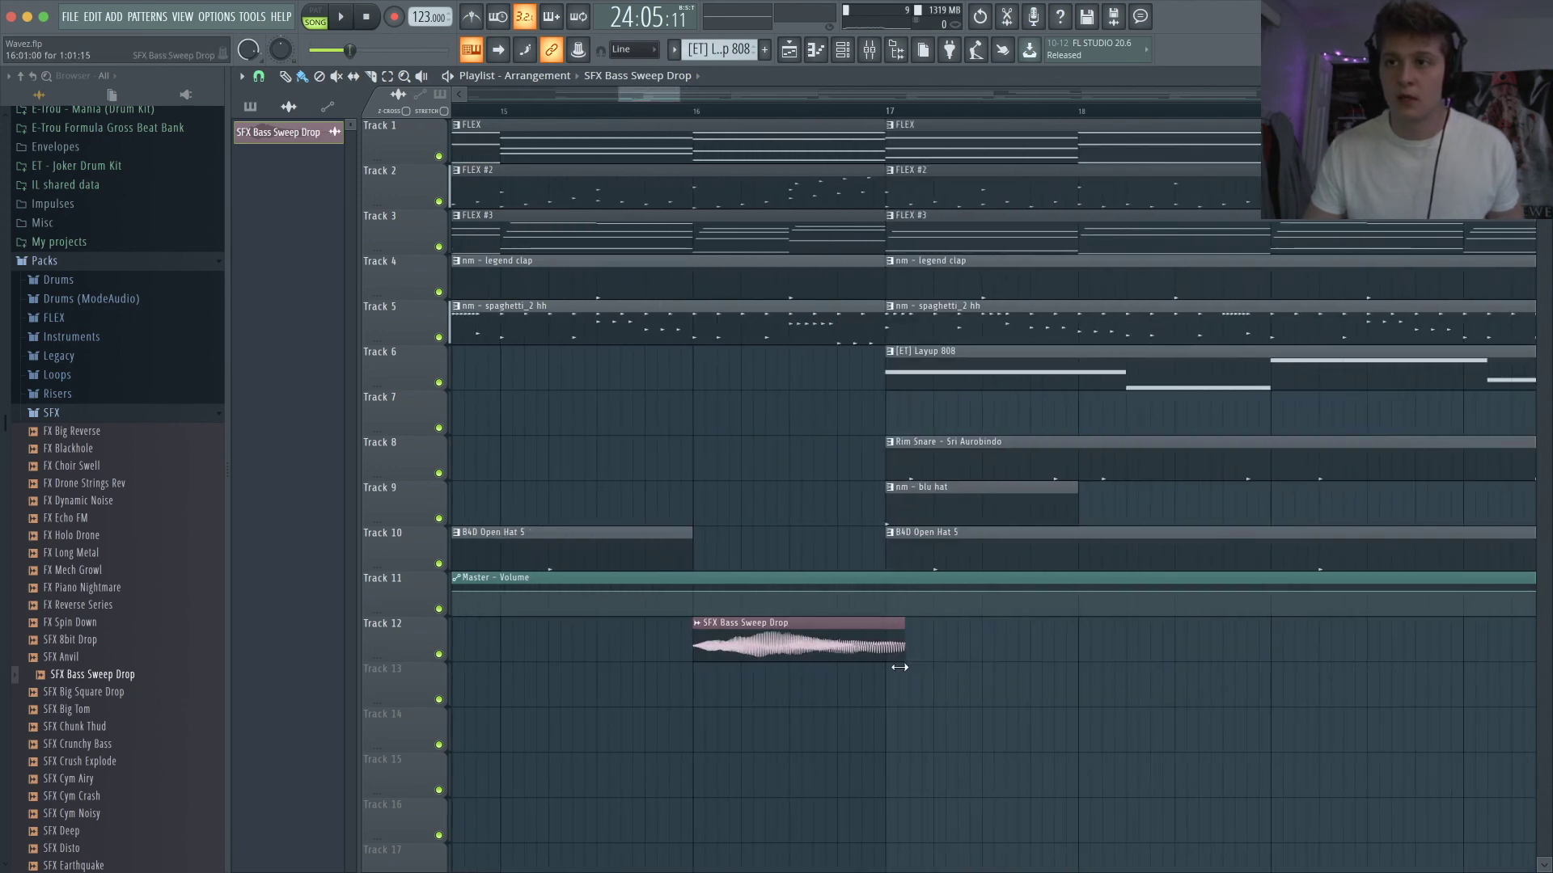
scroll(884, 665, "up", 3)
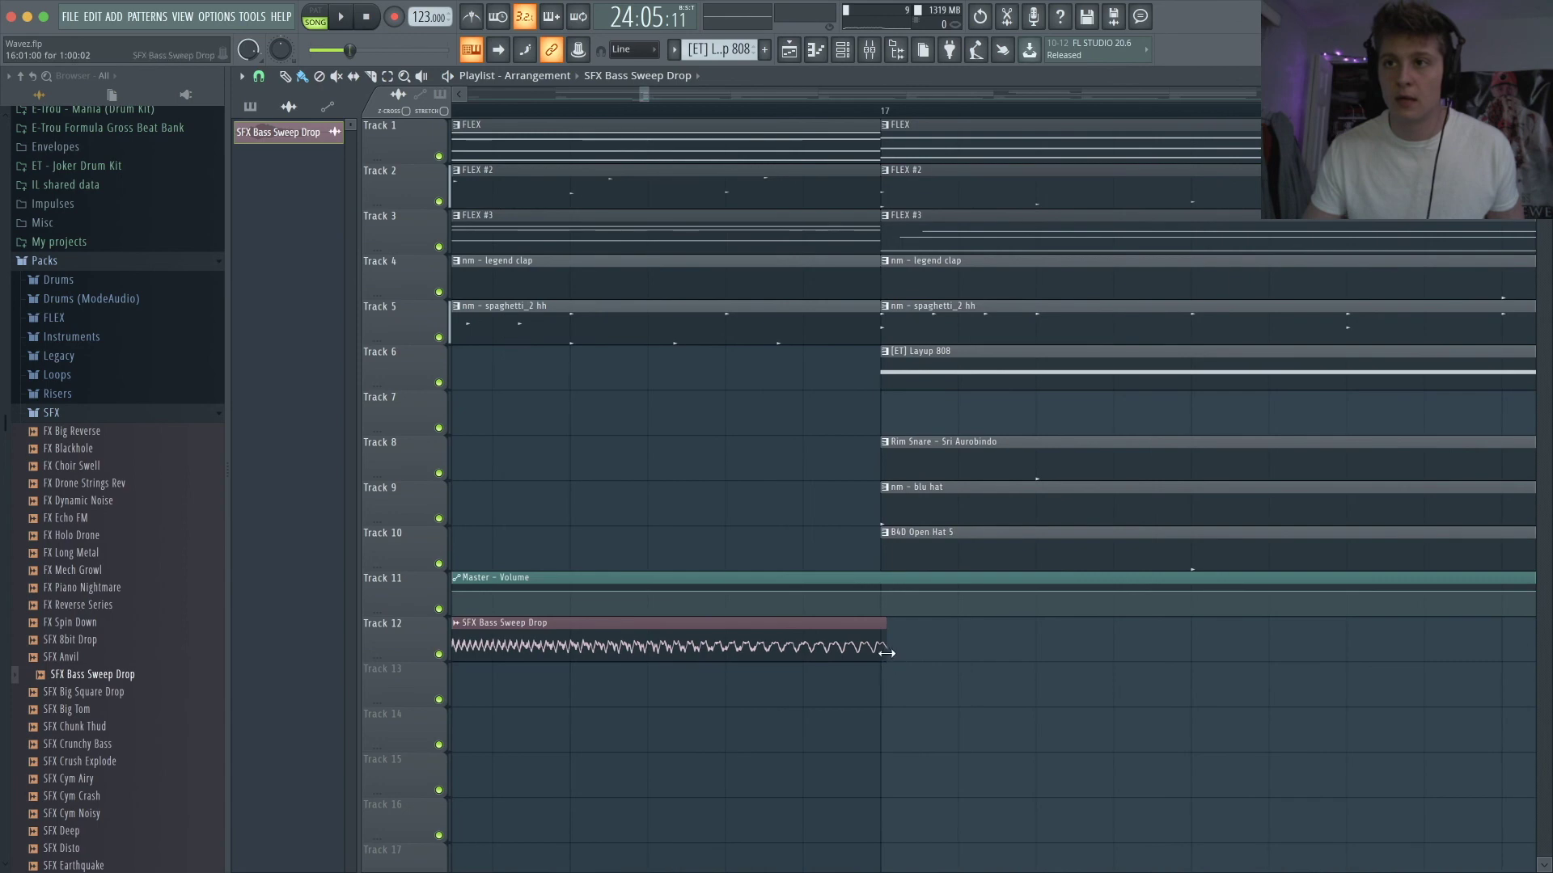
scroll(881, 661, "down", 6)
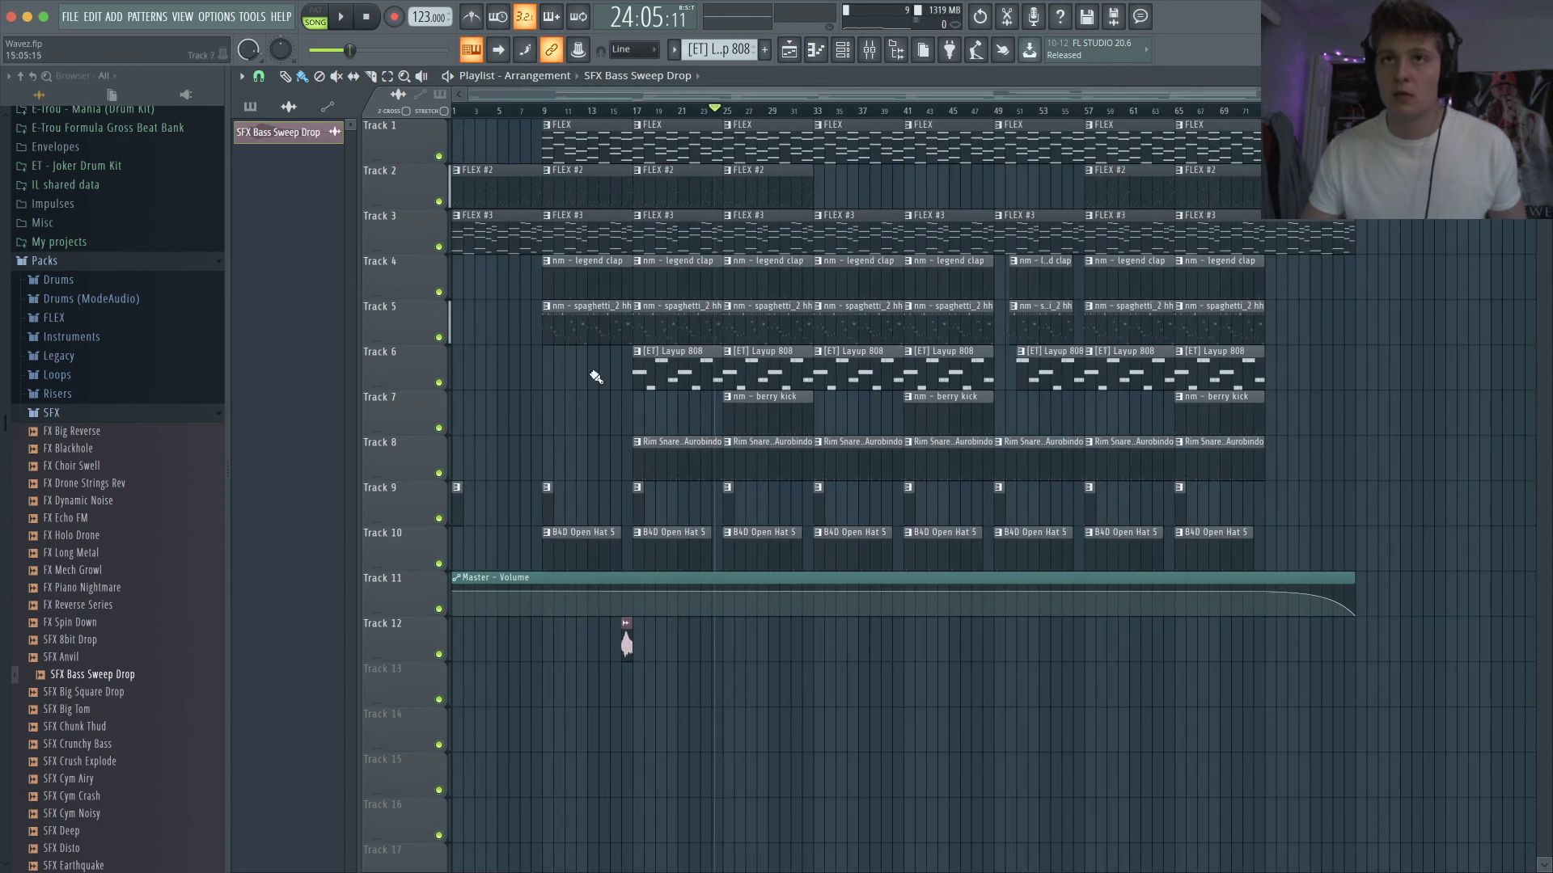
- Play the song from about bar 15 and lower the bass sweep's volume on mixer Insert 16
left_click(282, 130)
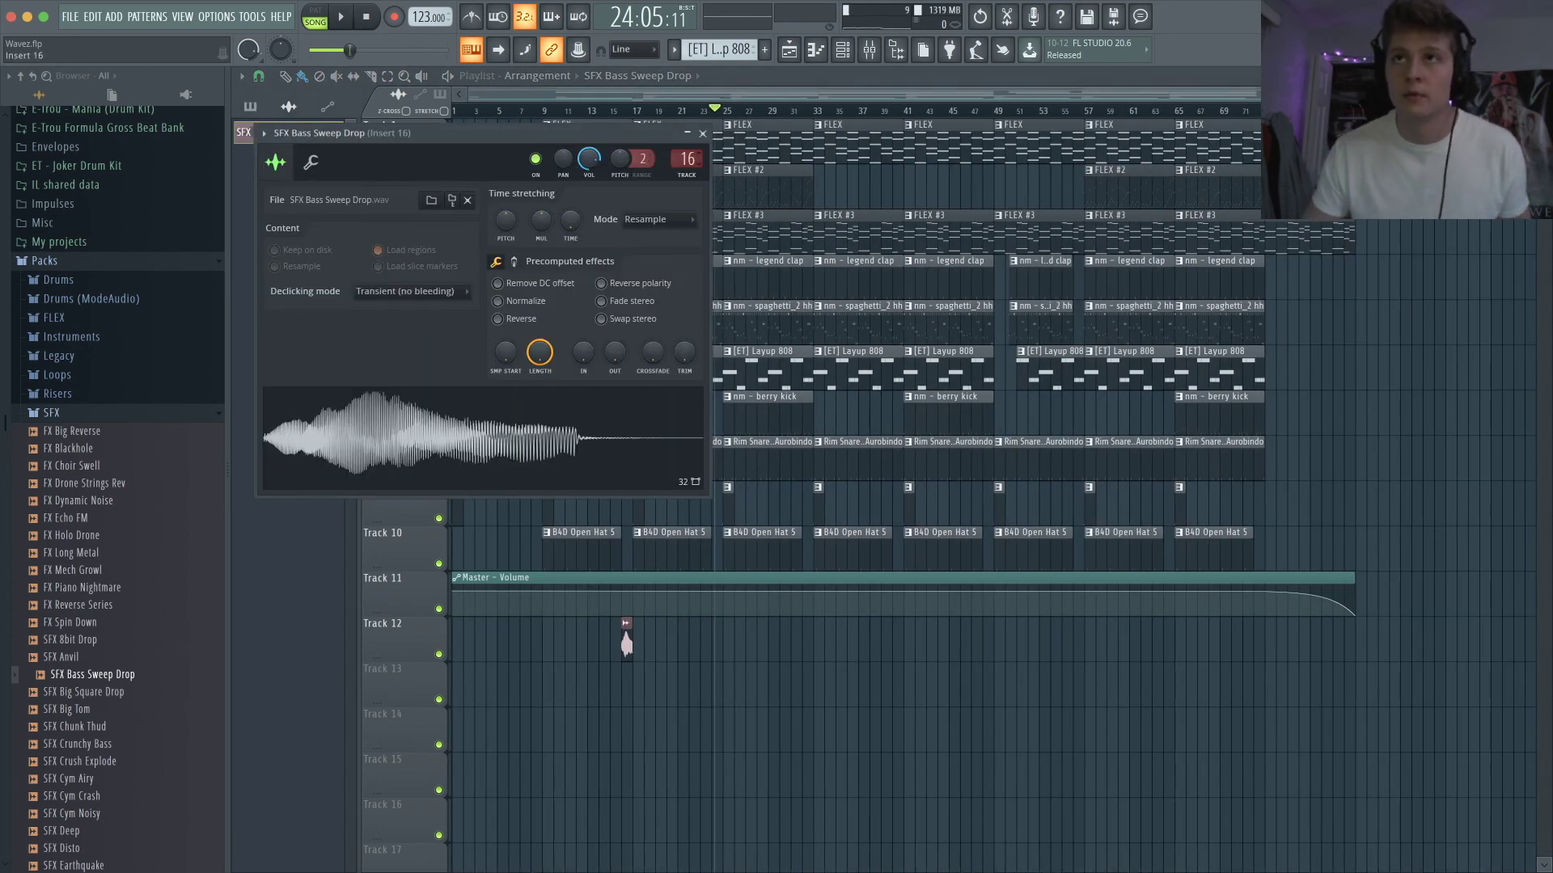
left_click(702, 134)
left_click(870, 57)
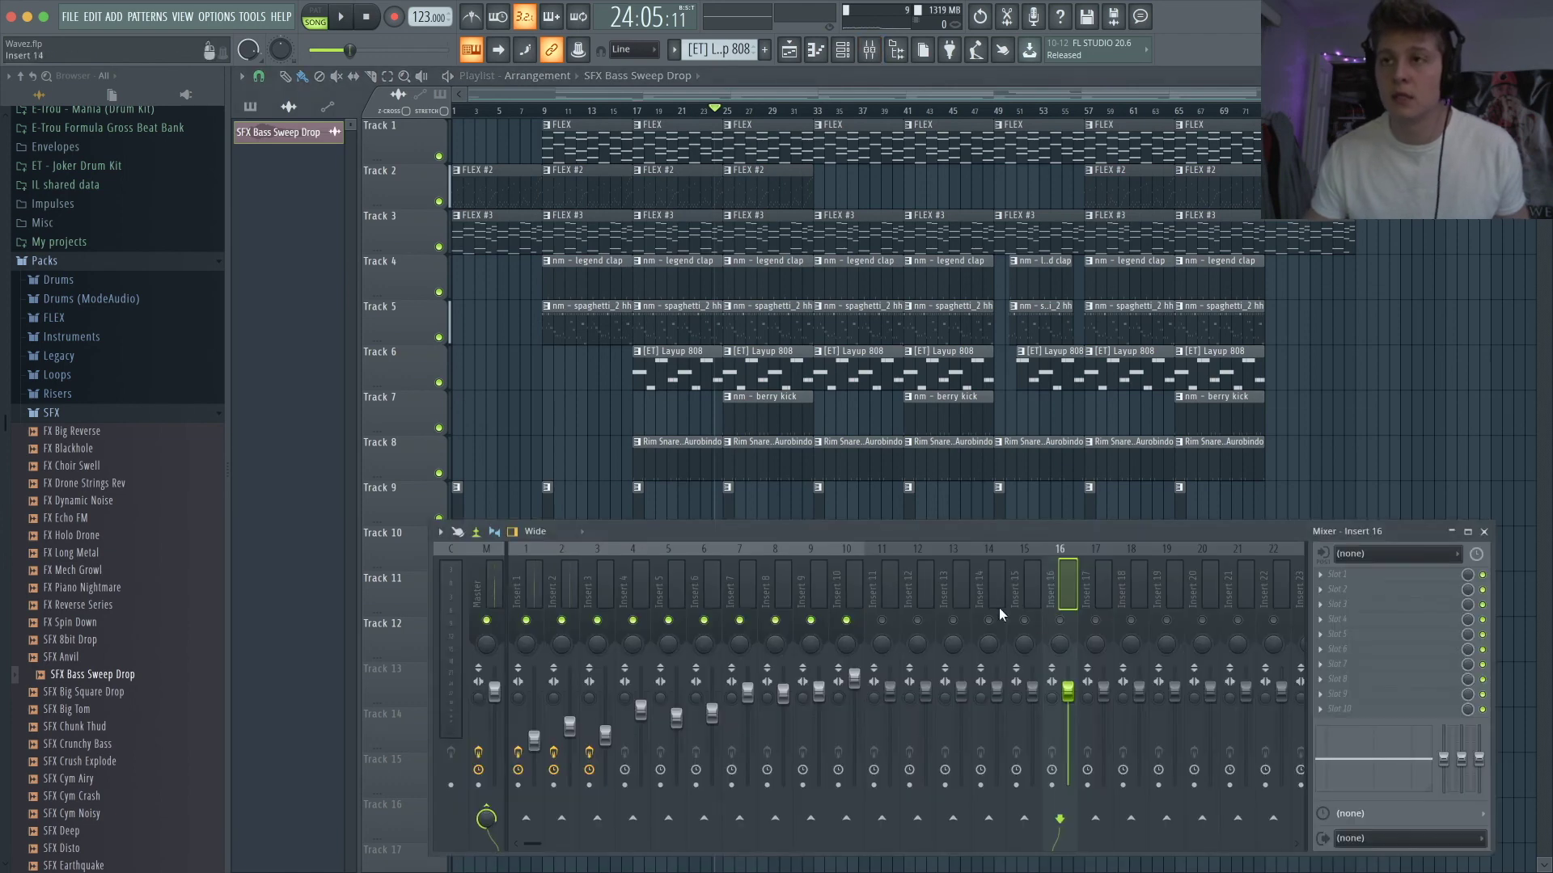
key("space")
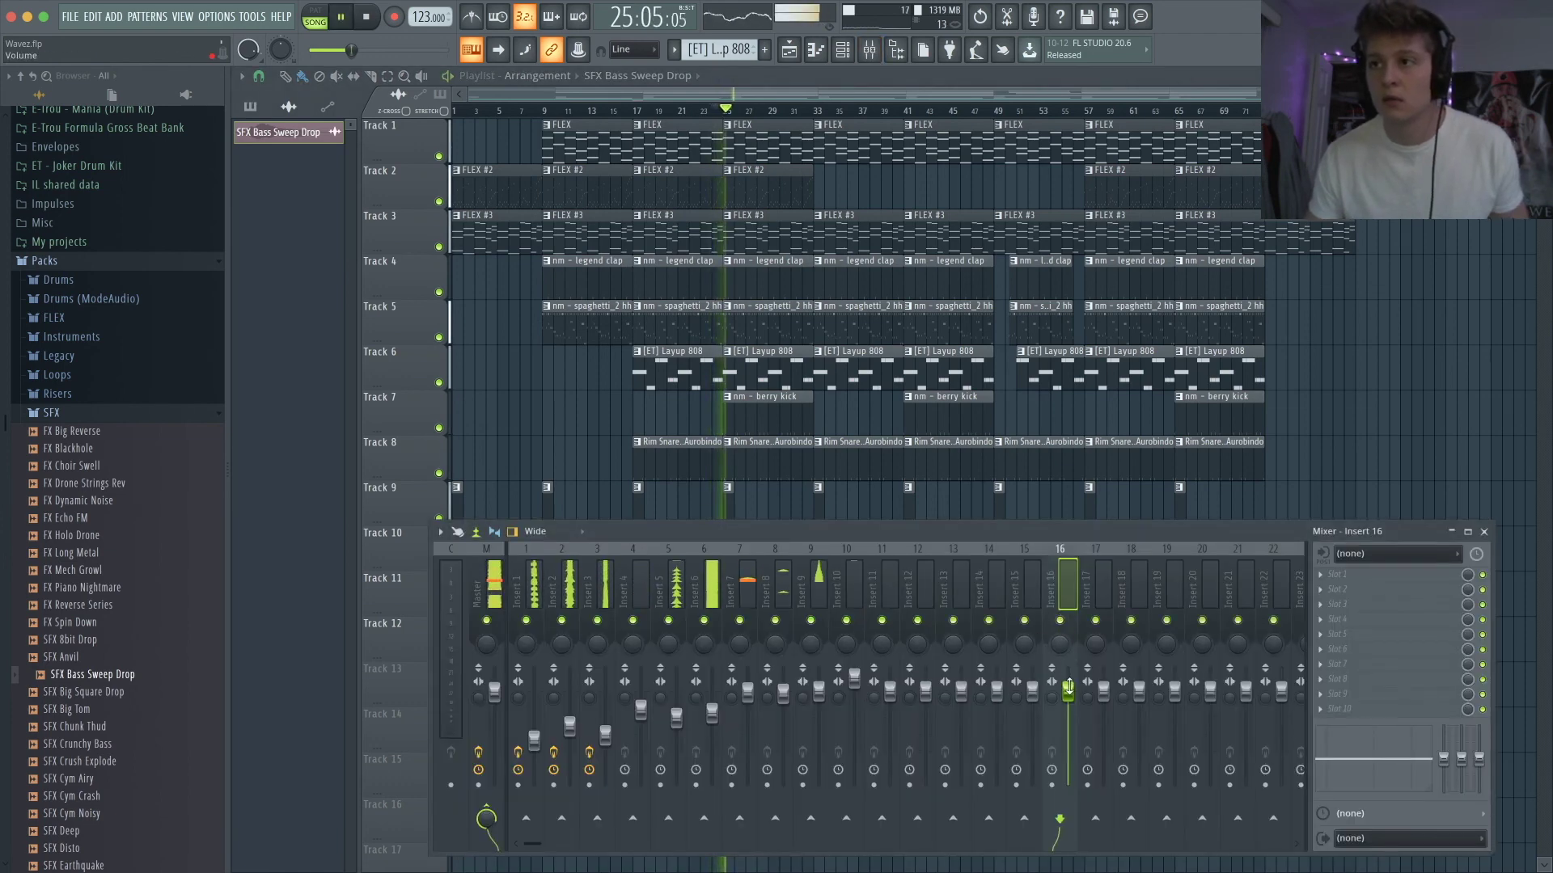
left_click(608, 111)
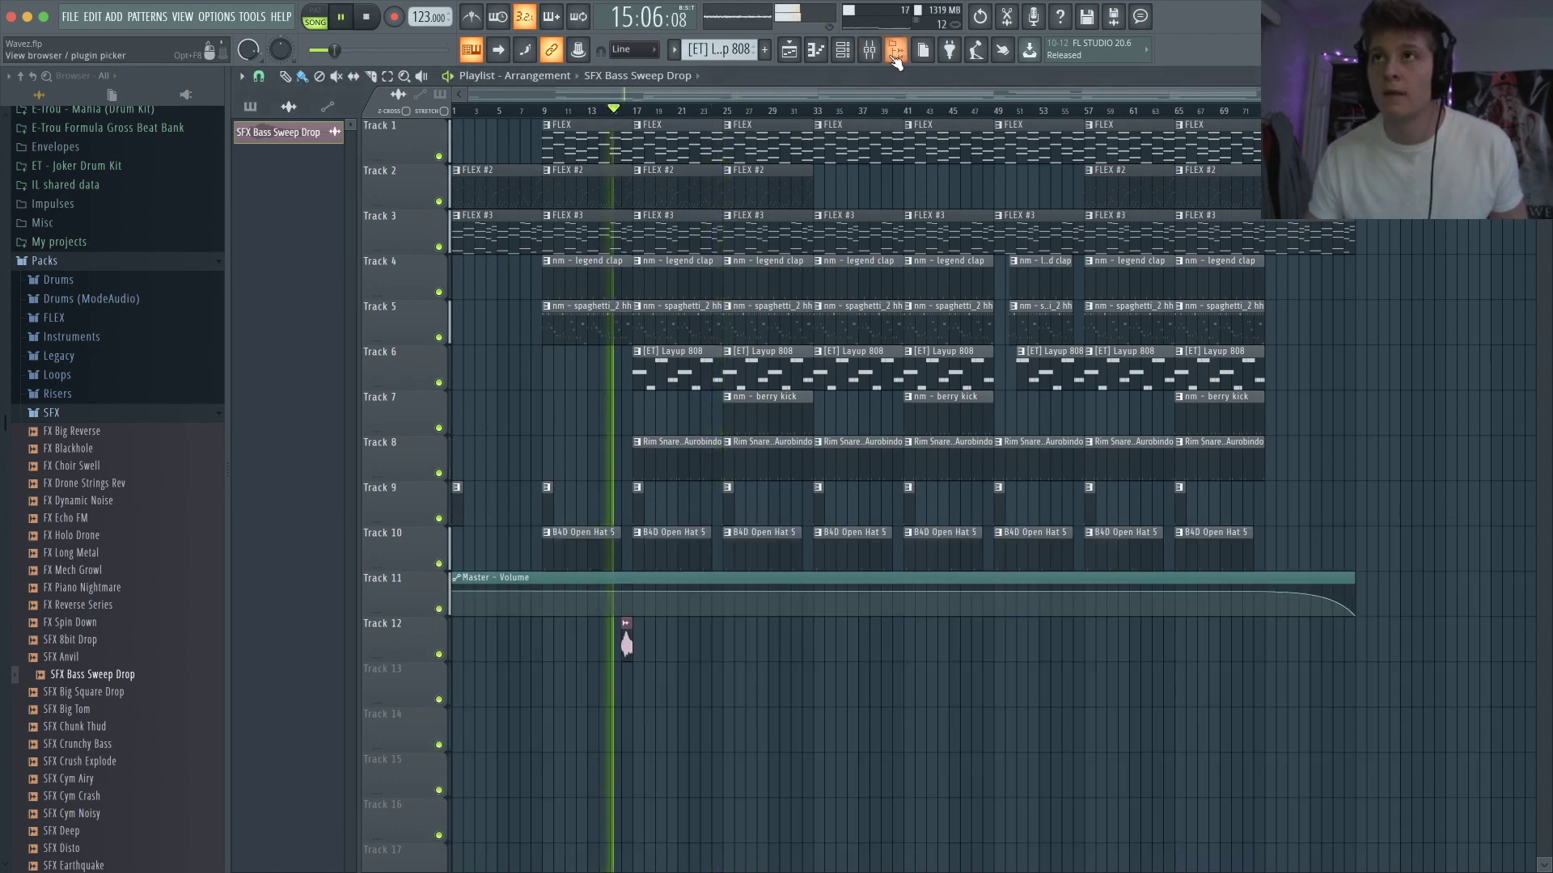
left_click(869, 49)
left_click_drag(1071, 702, 1070, 720)
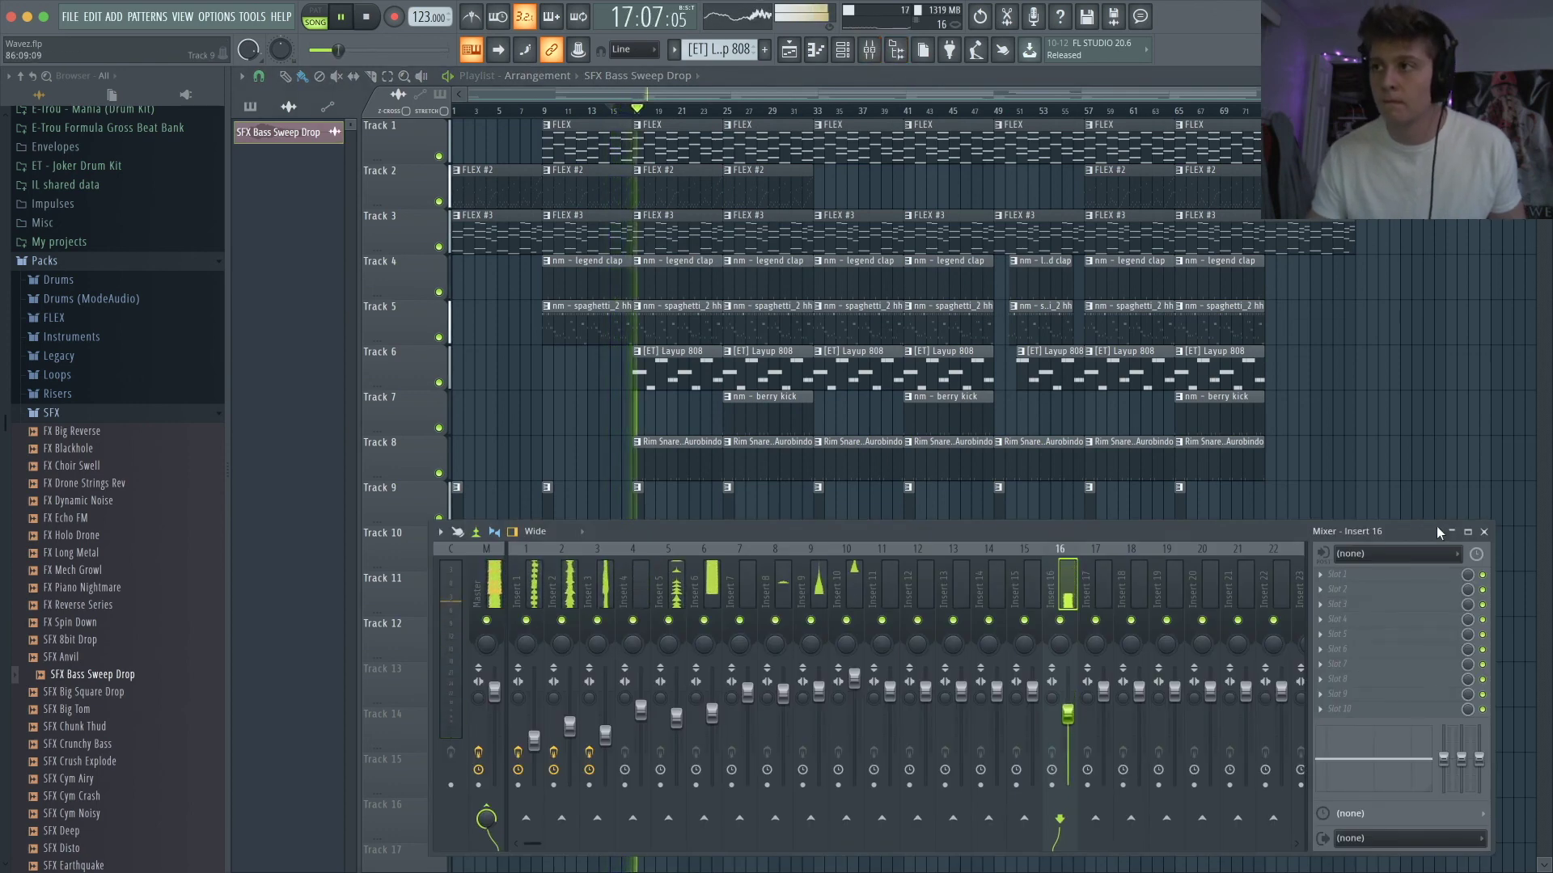
left_click(1484, 531)
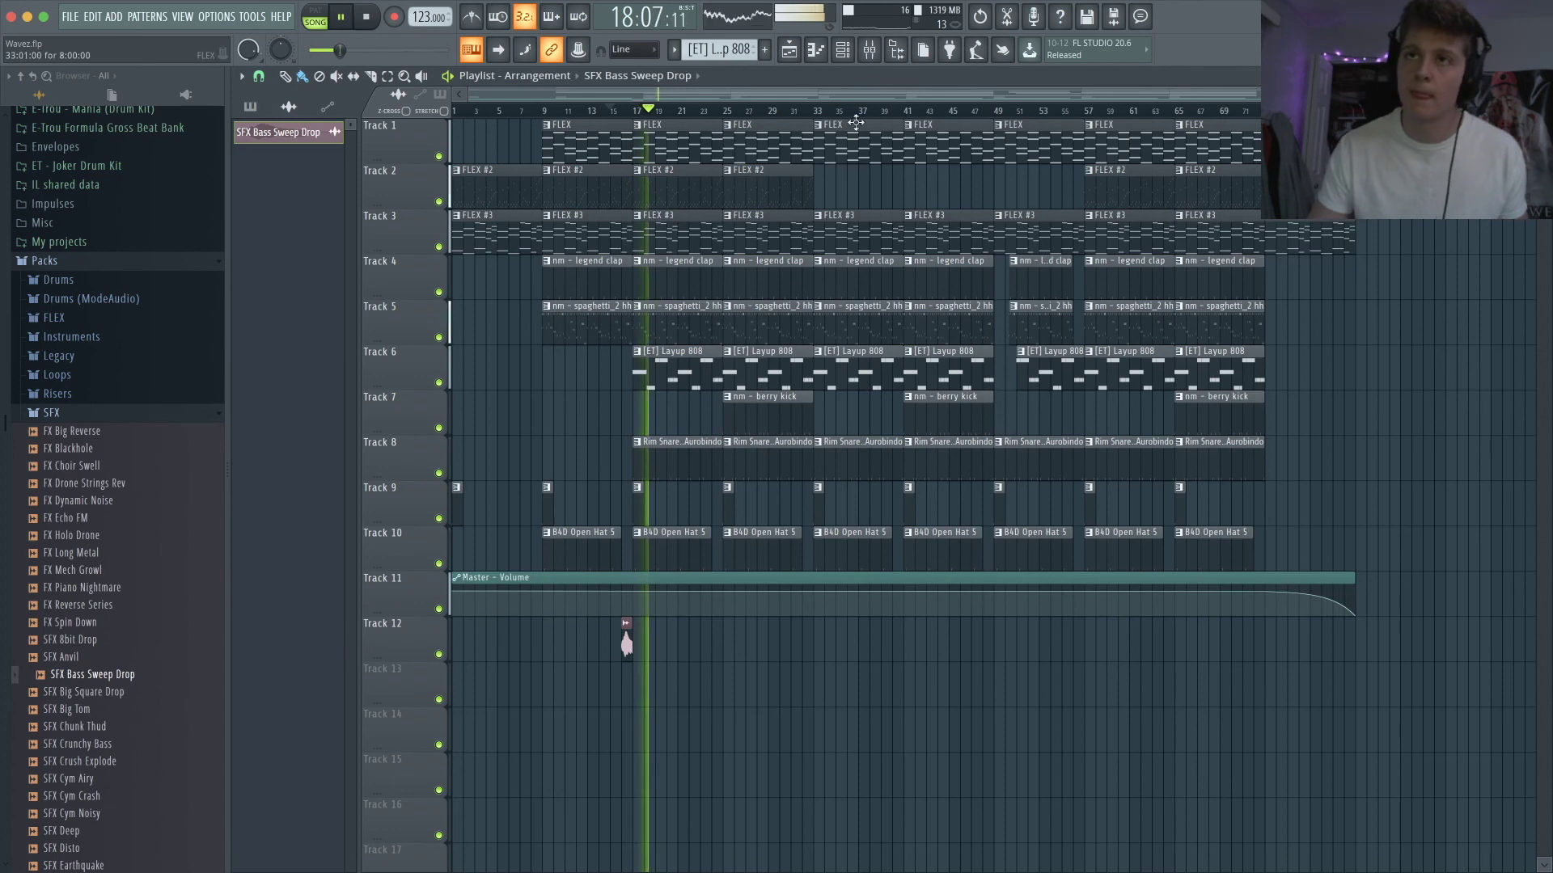
- Mute the melody on Inserts 1, 2 and 3 during playback, and stop the song
left_click(876, 59)
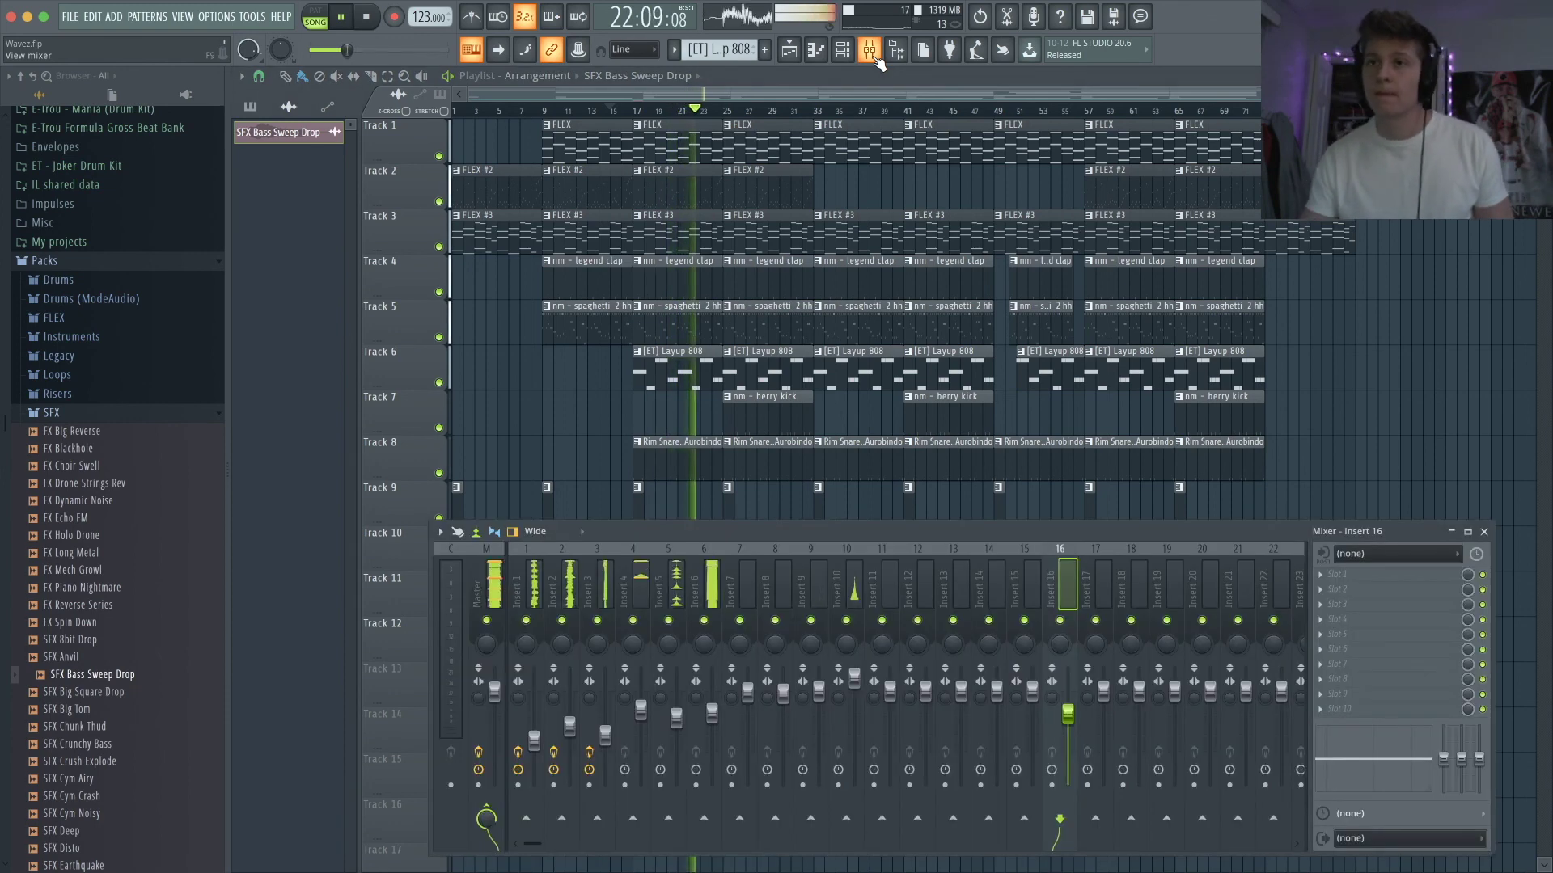
left_click(561, 621)
left_click(526, 620)
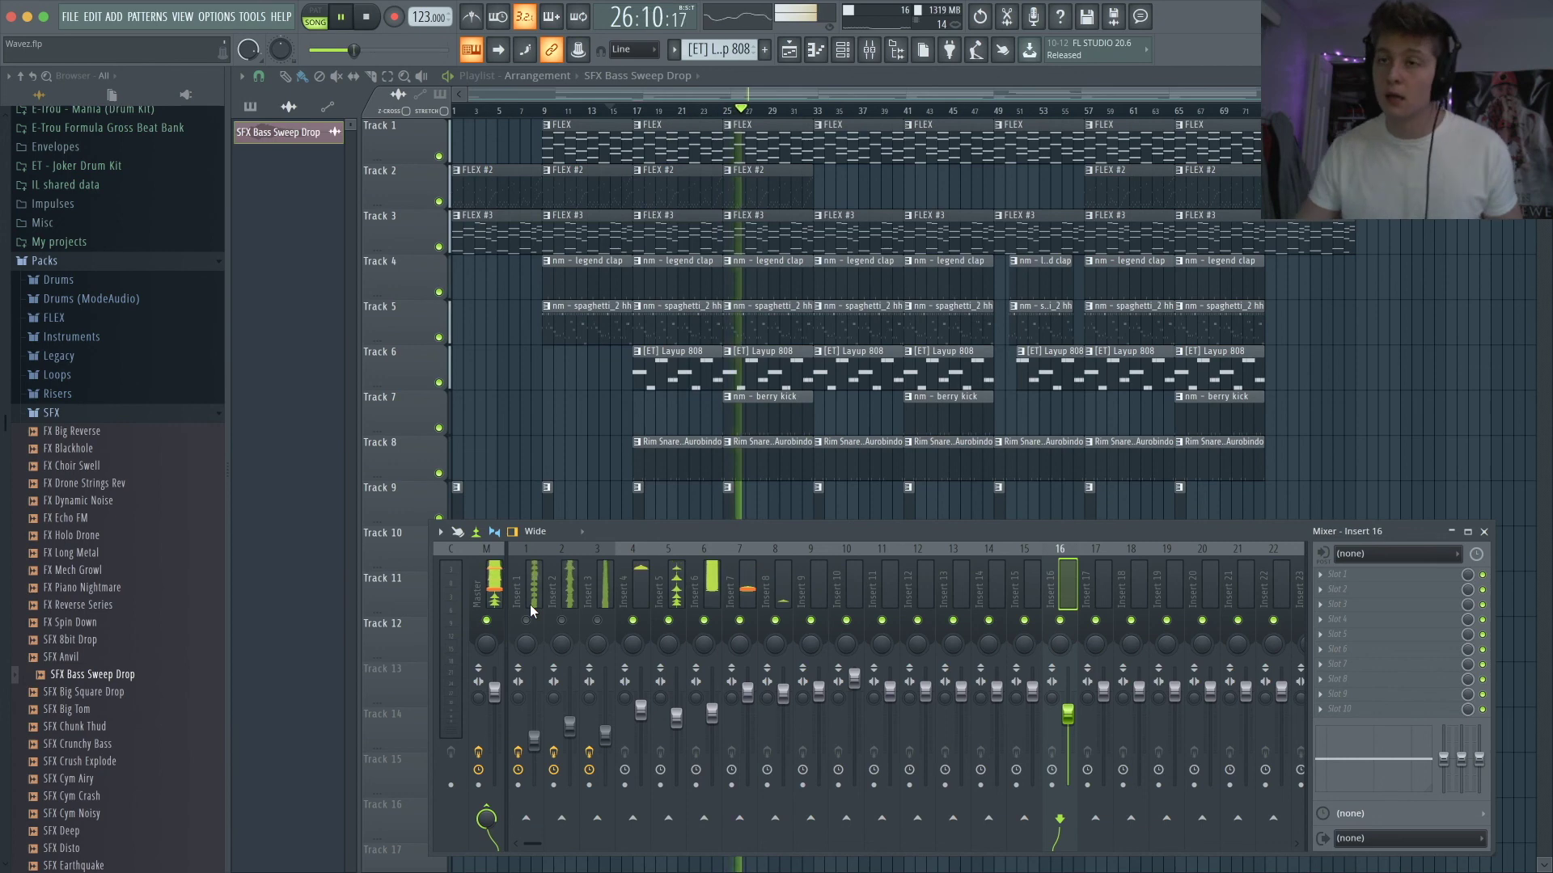
left_click(1484, 533)
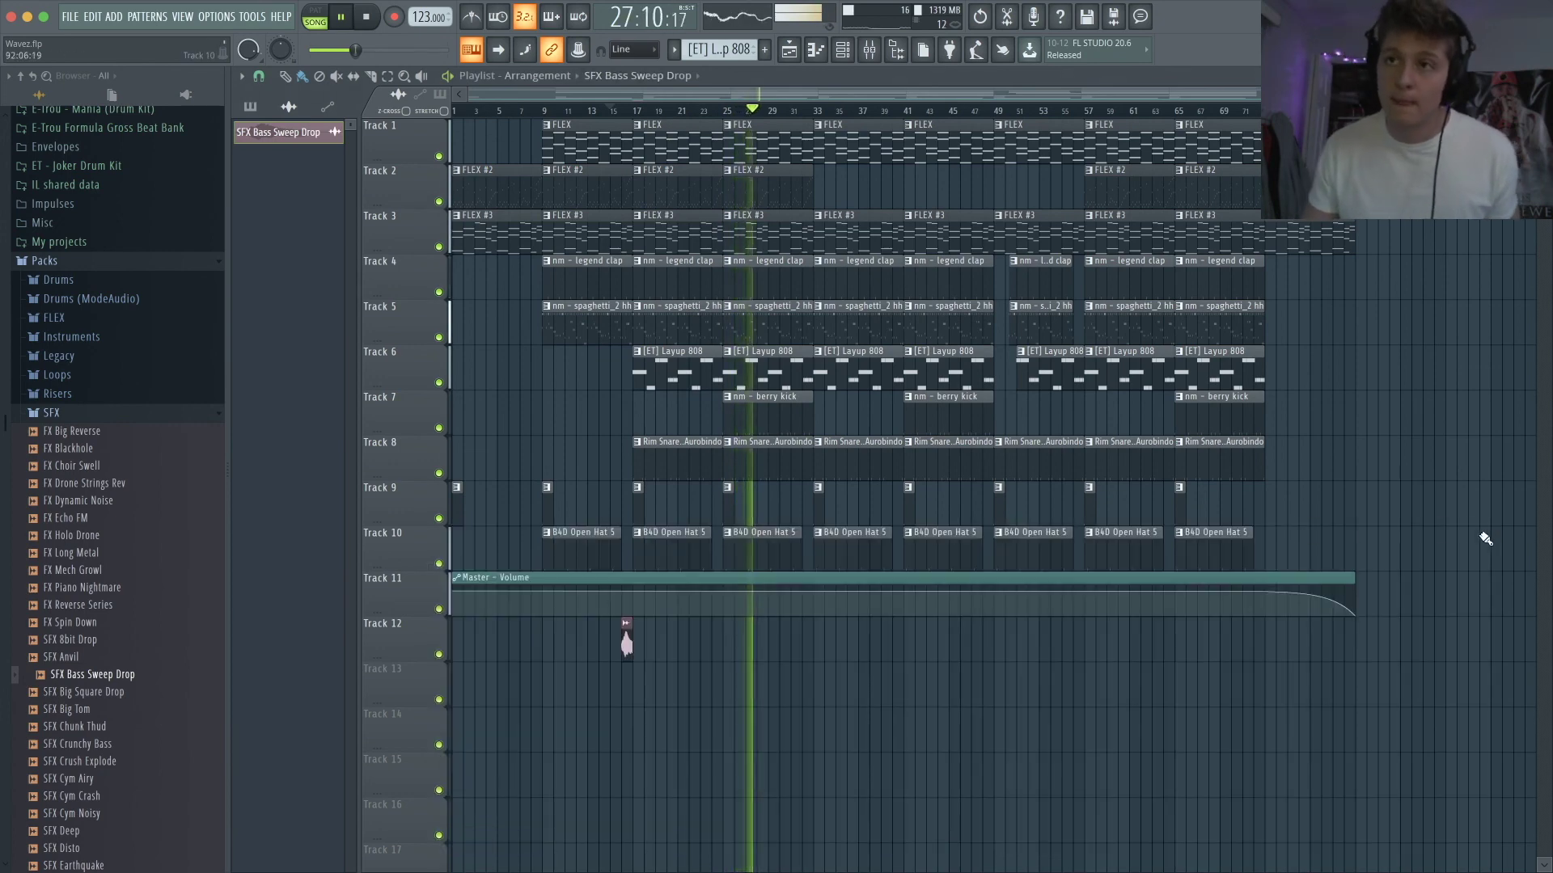
left_click(369, 18)
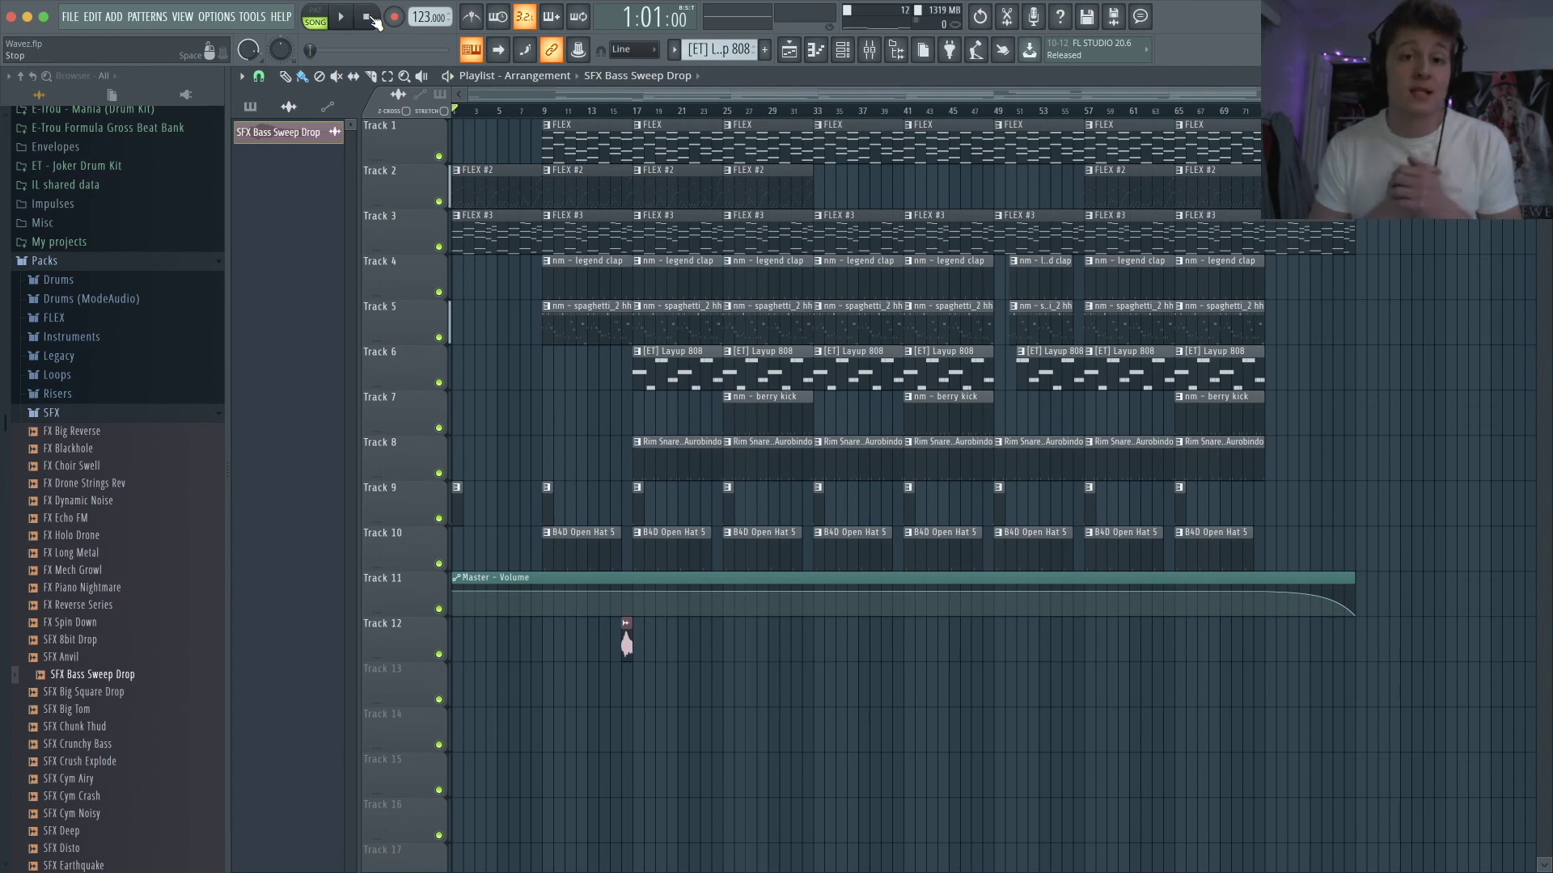